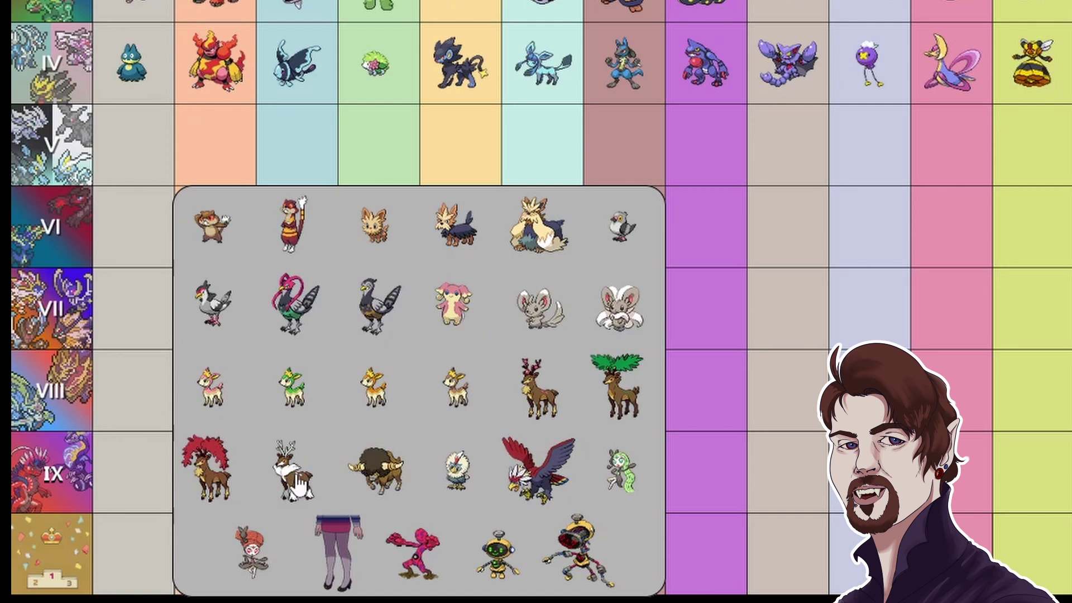
- Set the generation V Normal picks to autumn Deerling in the chart with Munchlax and spring Deerling in the chart with Chatot
{"action": "left_click", "coordinate": [375, 398]}
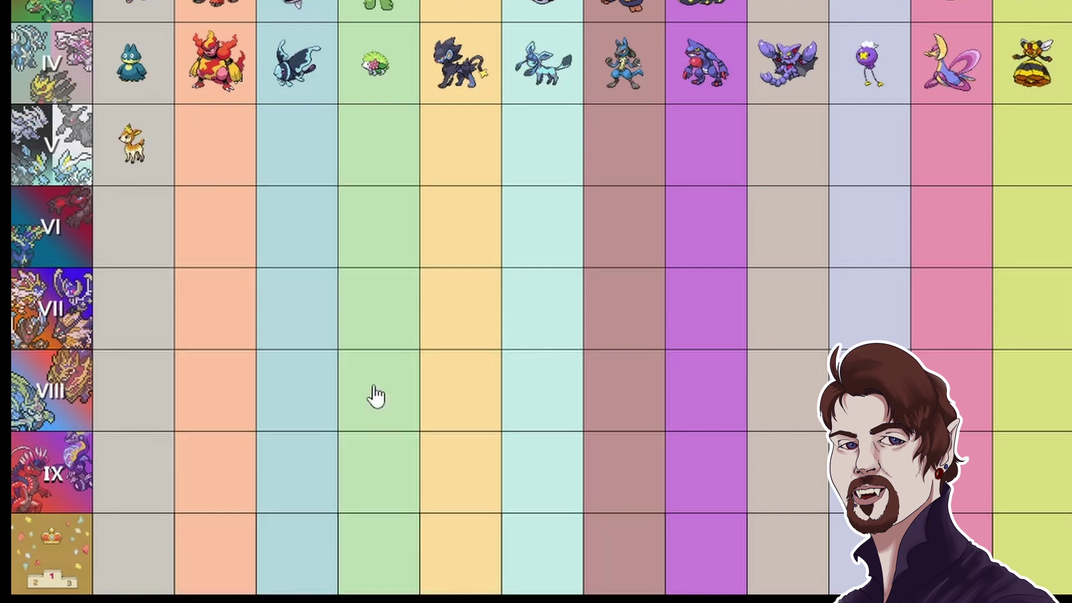
{"action": "mouse_move", "coordinate": [1049, 601]}
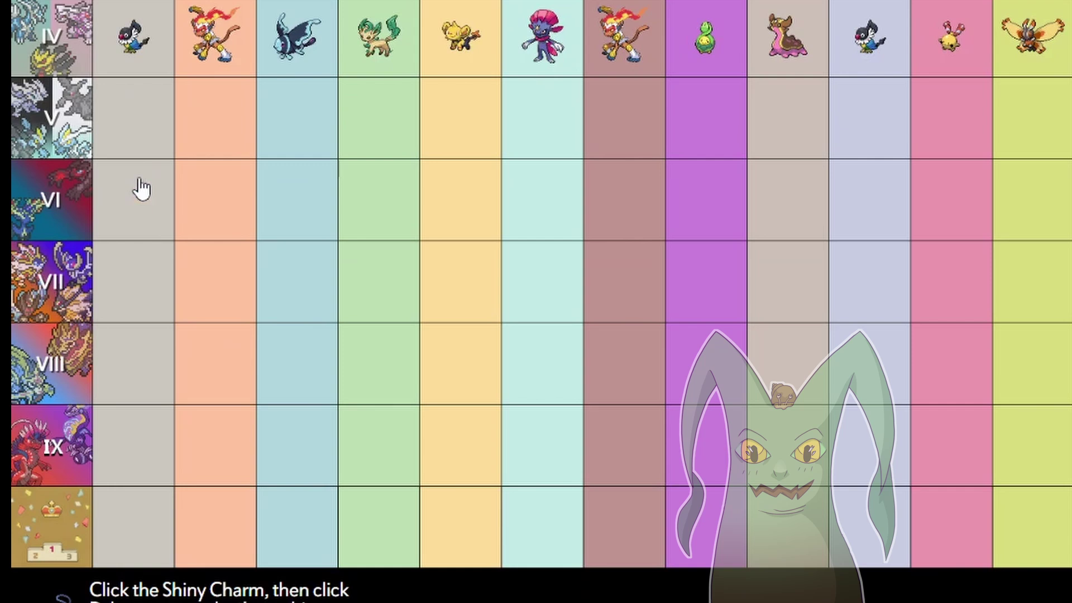
{"action": "left_click", "coordinate": [149, 119]}
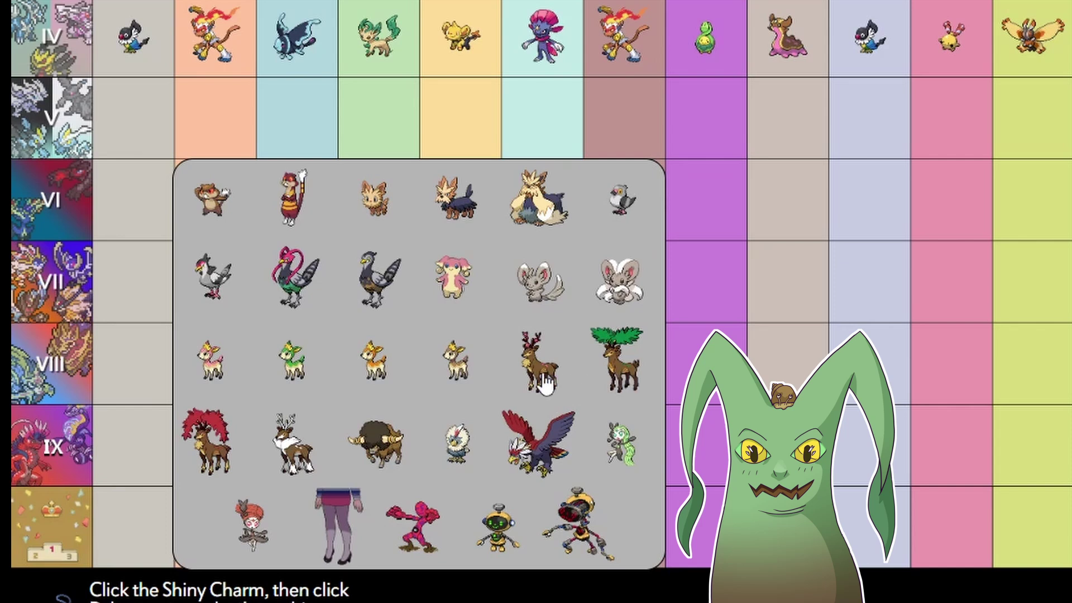
{"action": "left_click", "coordinate": [208, 364]}
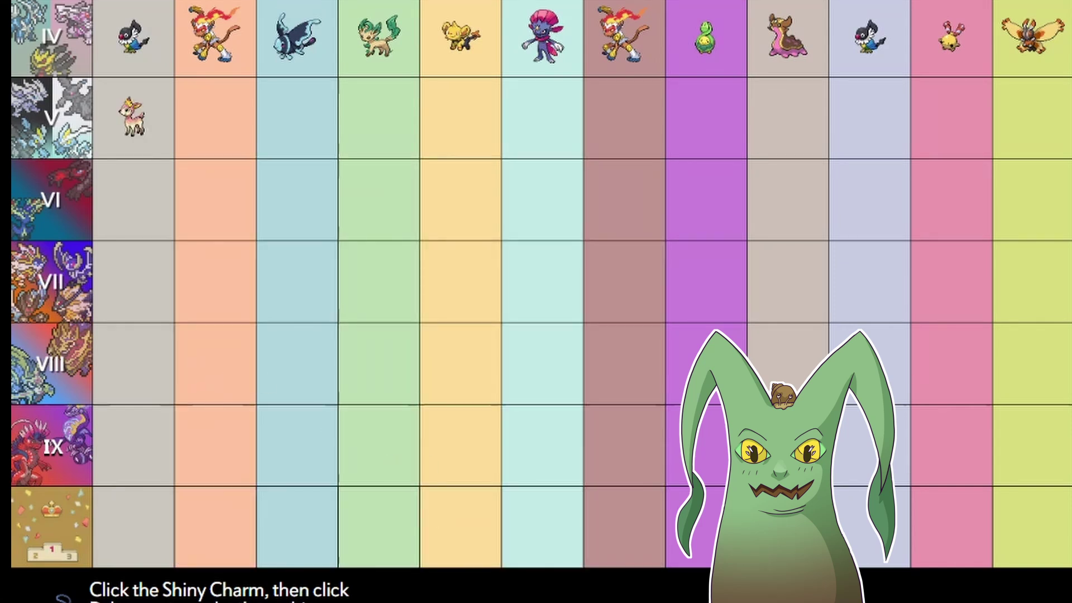
- Set the generation V Fire picks to Chandelure in the first chart and Volcarona in the second chart
{"action": "mouse_move", "coordinate": [1067, 602]}
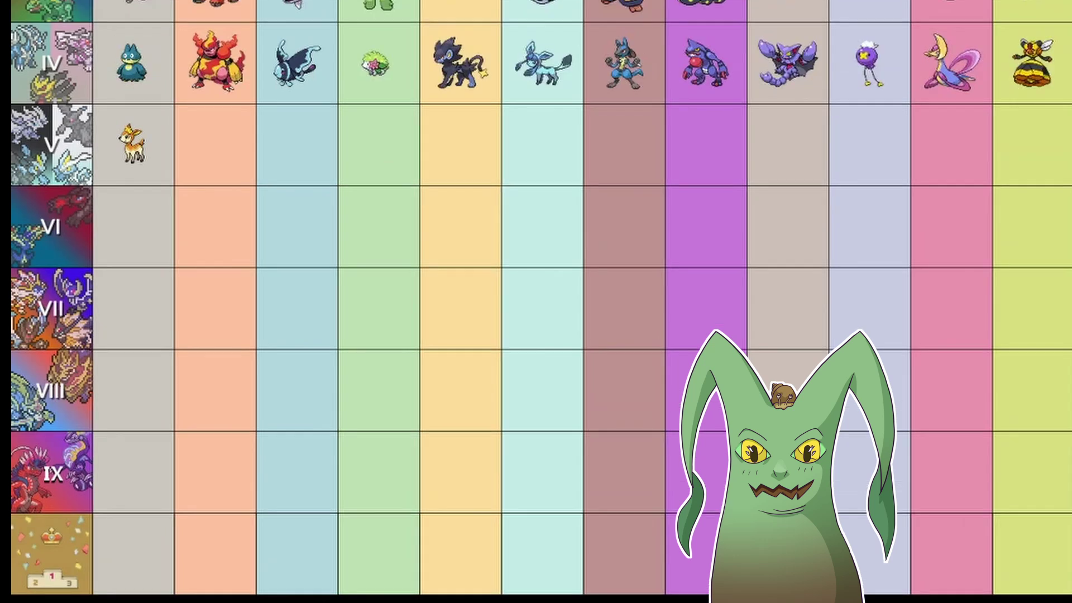
{"action": "mouse_move", "coordinate": [1067, 602]}
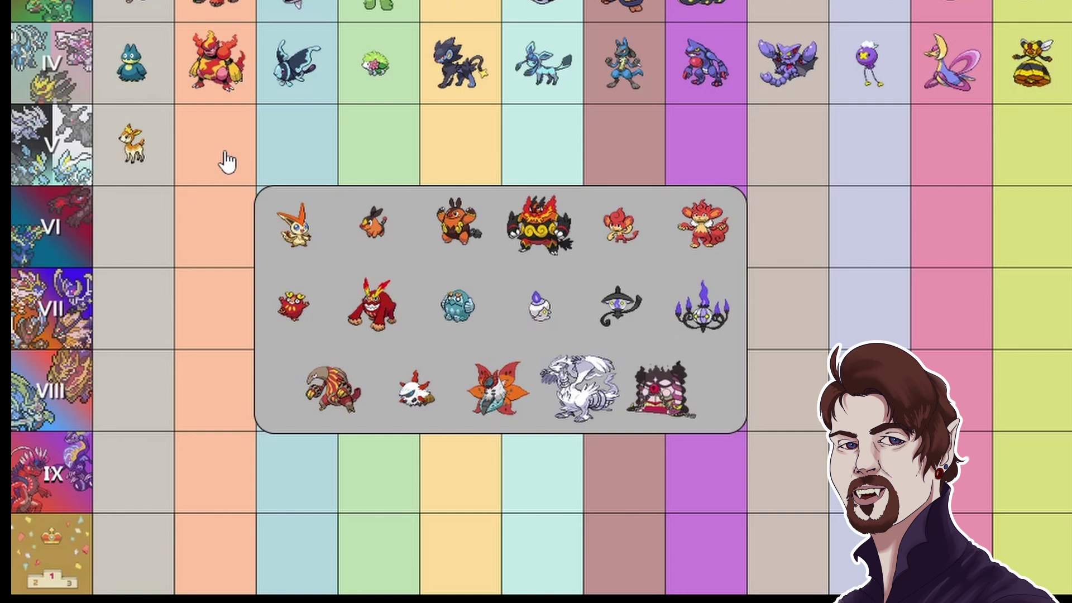
{"action": "left_click", "coordinate": [699, 334]}
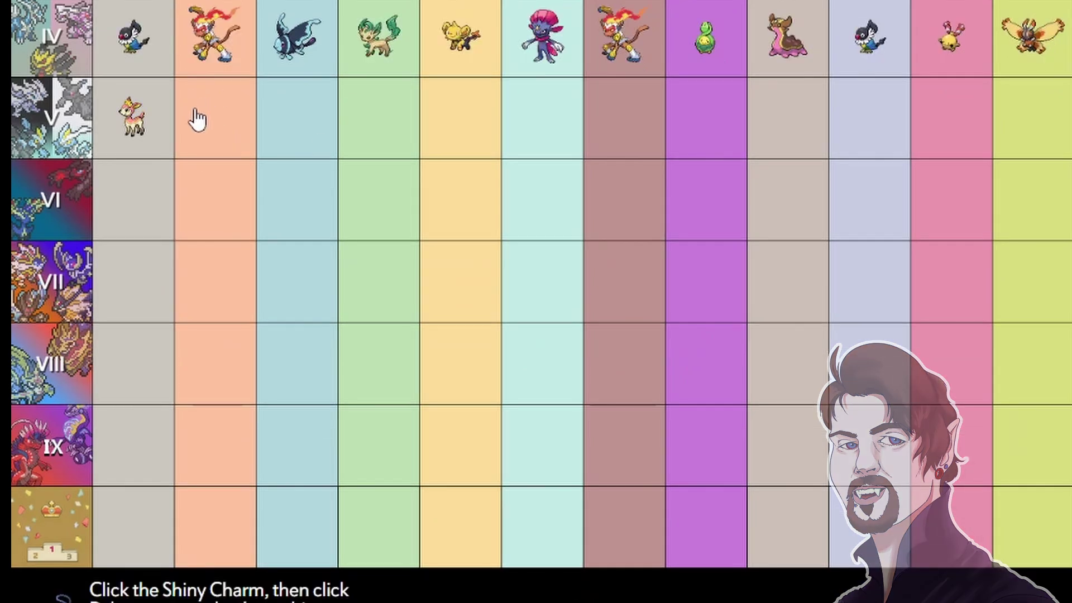
{"action": "left_click", "coordinate": [190, 98]}
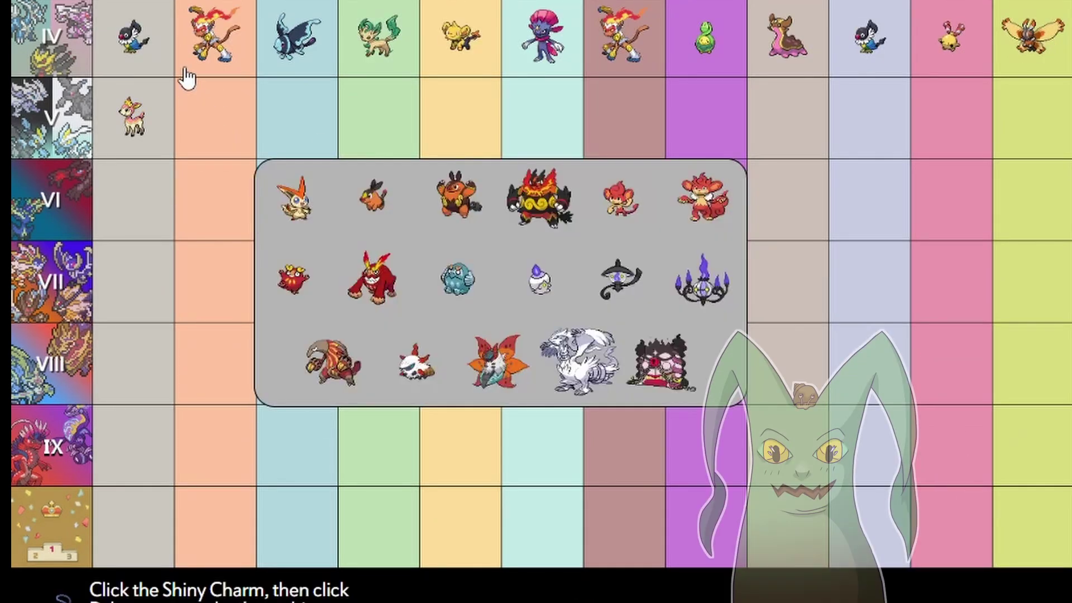
{"action": "left_click", "coordinate": [484, 385]}
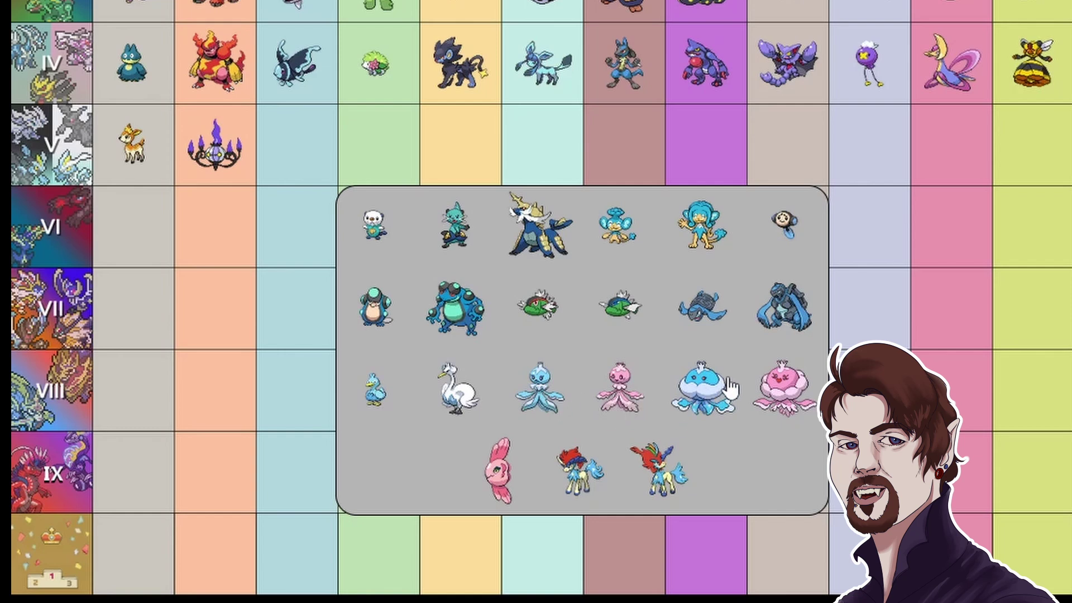
- Set the generation V Water picks to blue Frillish in the first chart and Swanna in the second chart
{"action": "left_click", "coordinate": [558, 397]}
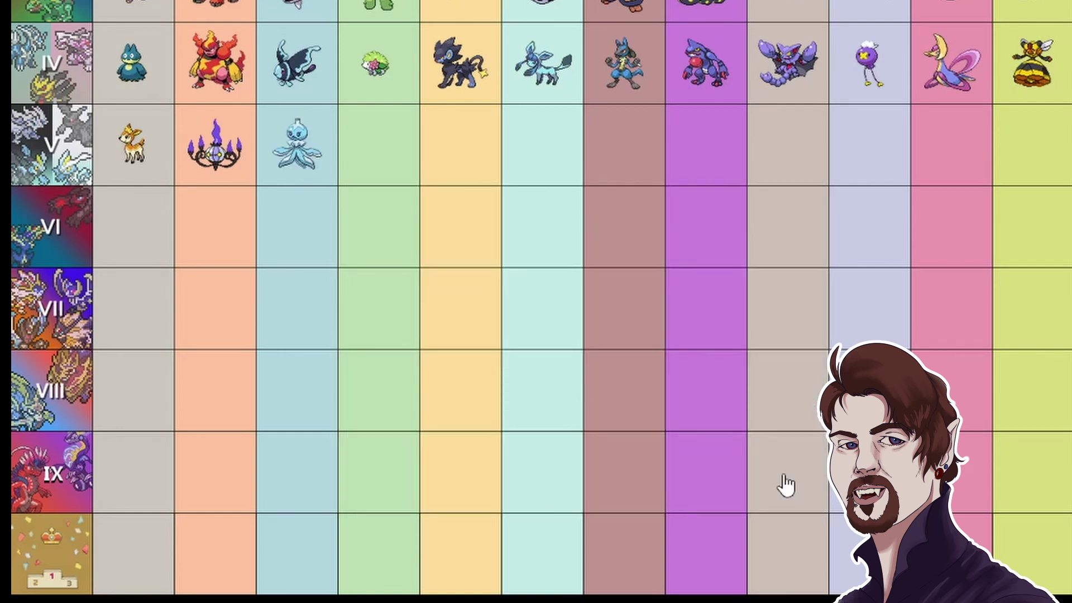
{"action": "mouse_move", "coordinate": [1066, 602]}
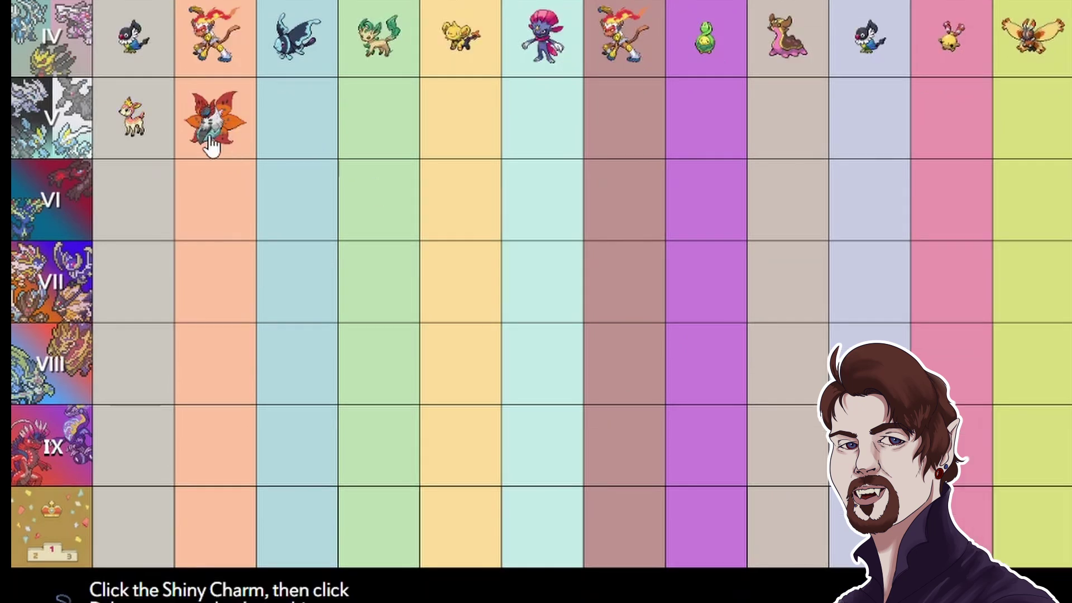
{"action": "left_click", "coordinate": [279, 144]}
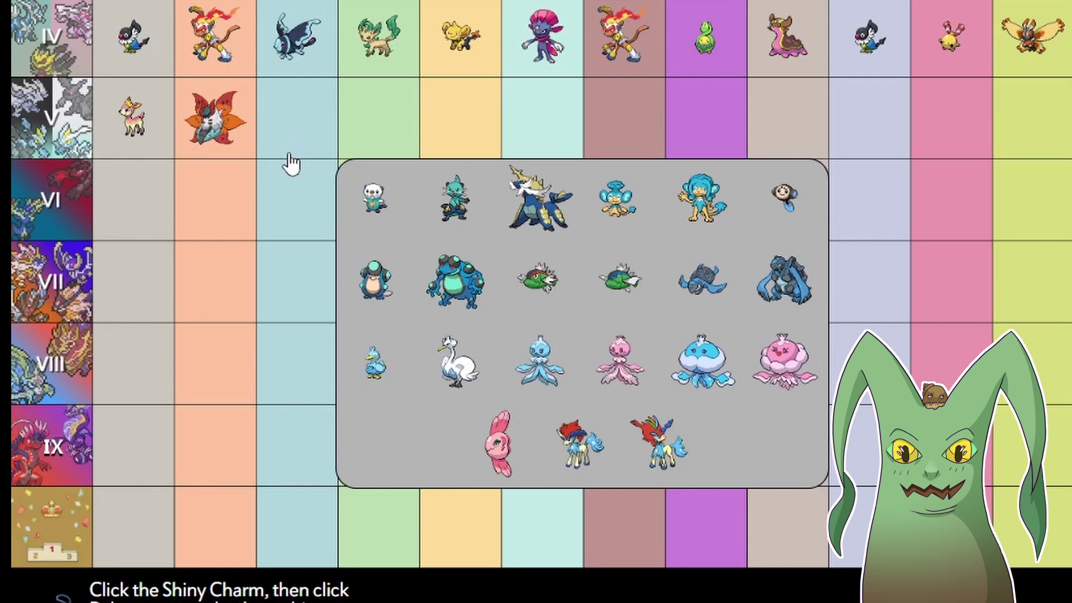
{"action": "left_click", "coordinate": [472, 371]}
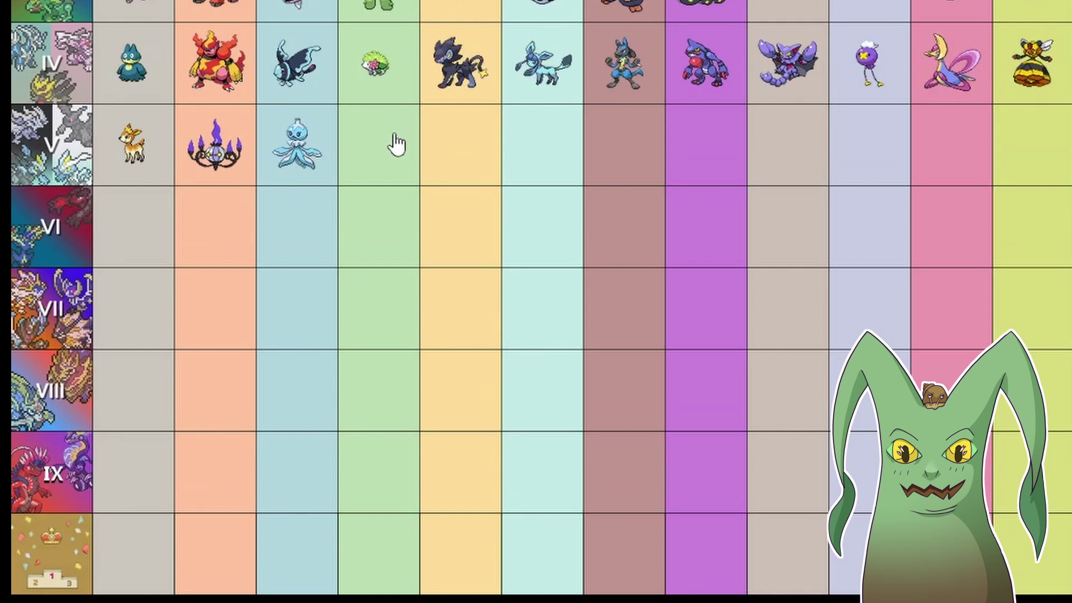
- Set the generation V Grass picks to Amoonguss in the first chart and red-leafed autumn Sawsbuck in the second chart
{"action": "left_click", "coordinate": [397, 158]}
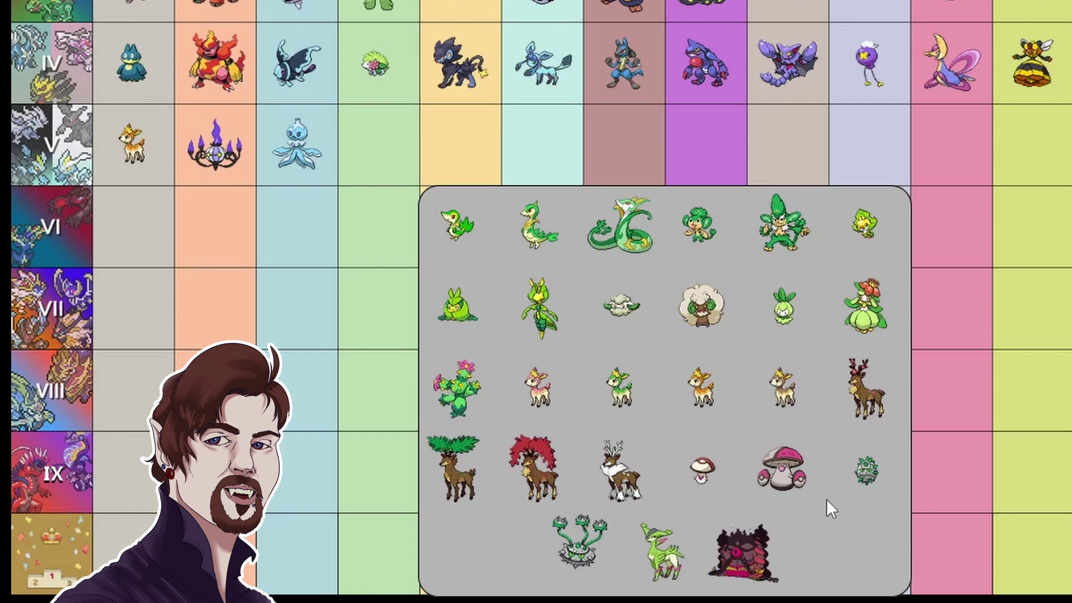
{"action": "left_click", "coordinate": [790, 480]}
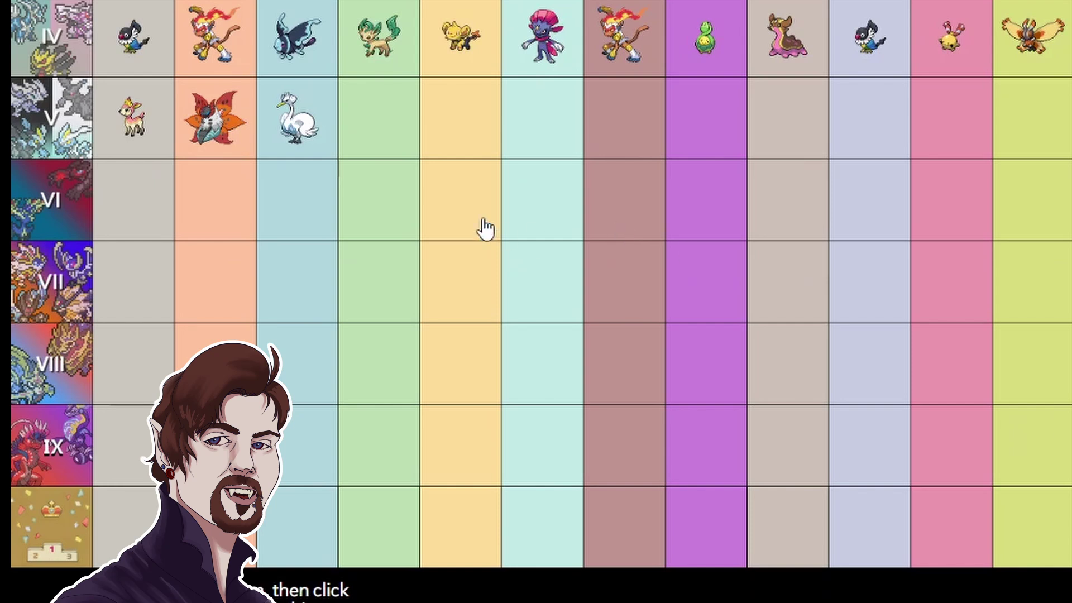
{"action": "left_click", "coordinate": [394, 125]}
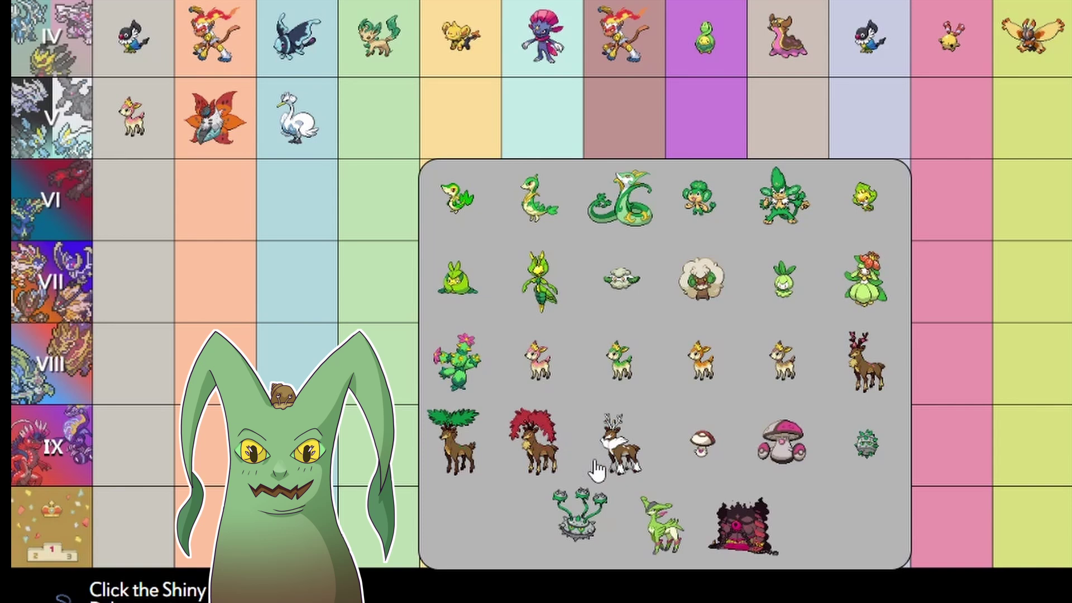
{"action": "left_click", "coordinate": [546, 461]}
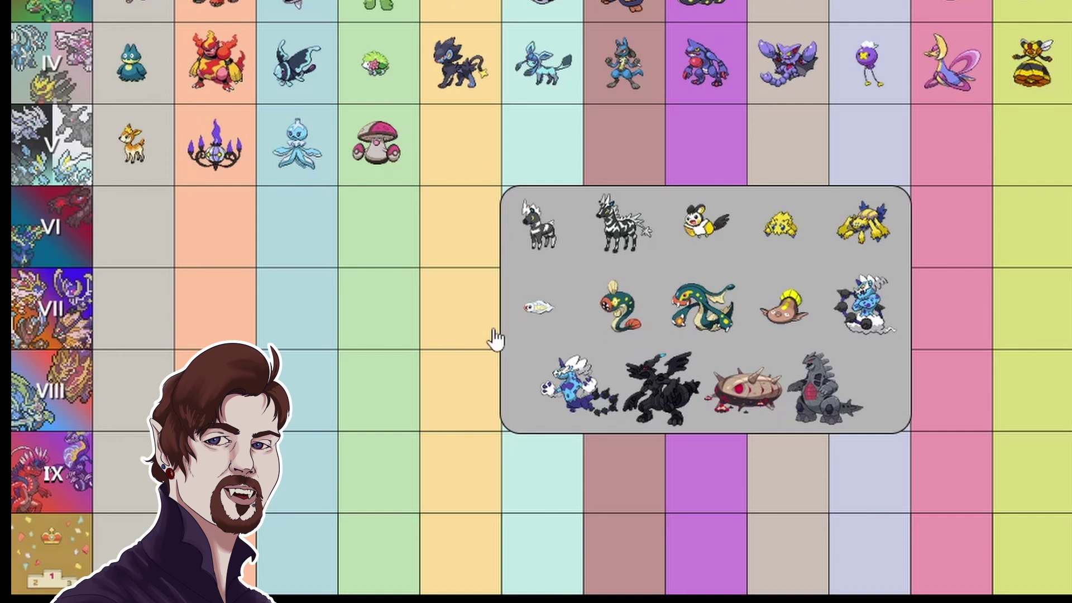
- Set the generation V Electric picks to Joltik in the first chart and Galvantula in the second chart
{"action": "left_click", "coordinate": [782, 228]}
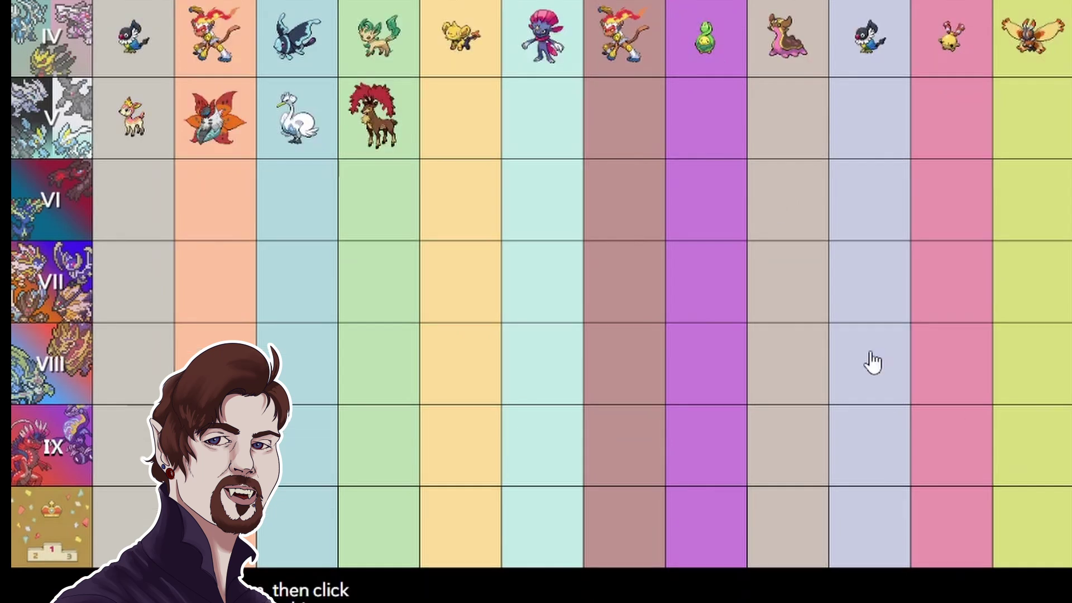
{"action": "left_click", "coordinate": [481, 152]}
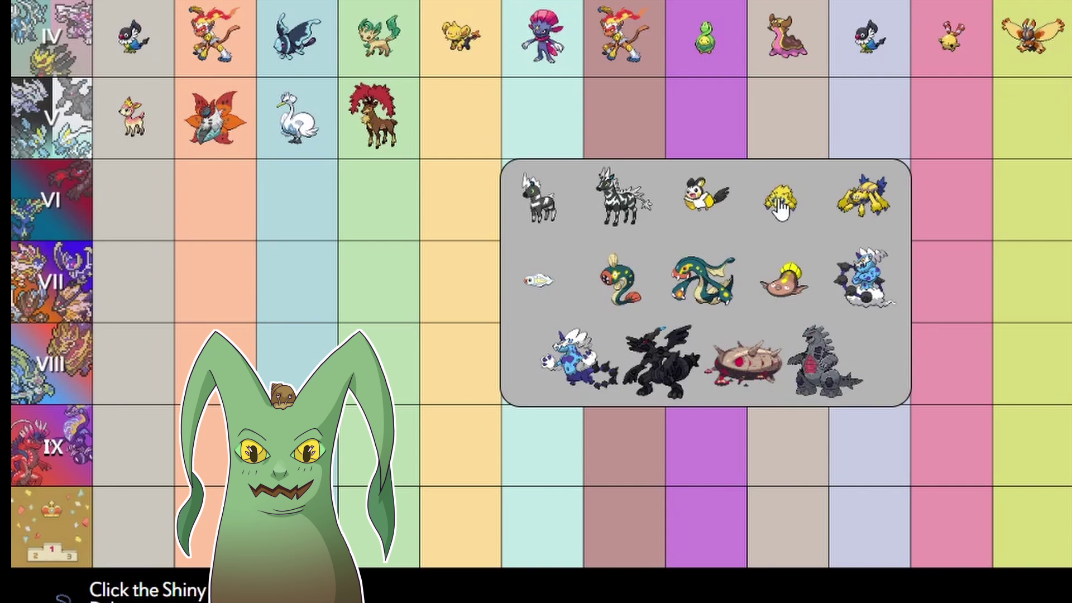
{"action": "left_click", "coordinate": [860, 201]}
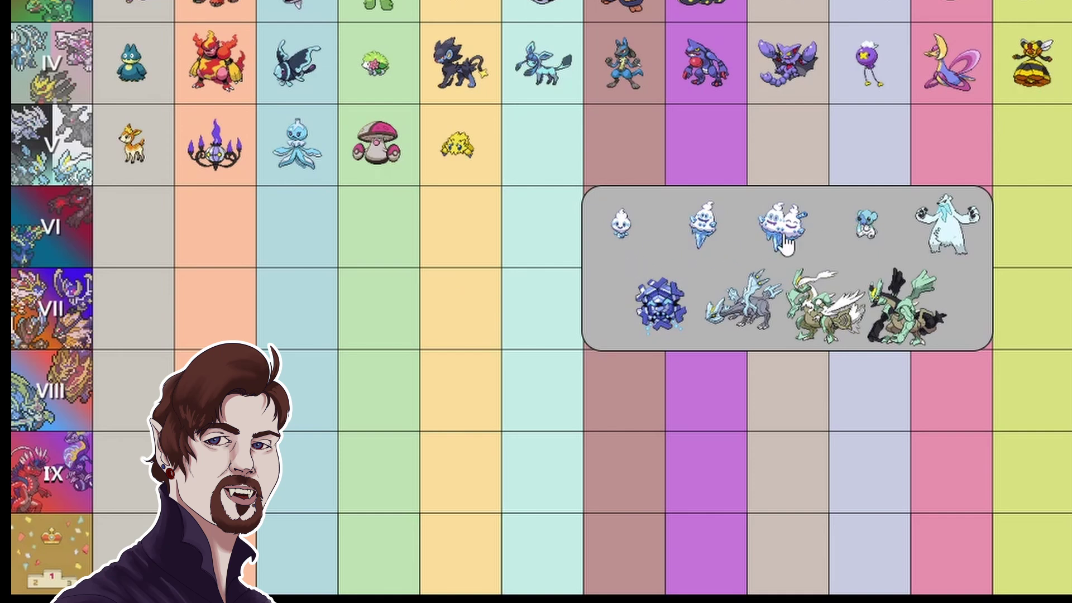
- Choose Cubchoo as the generation V Ice pick in both charts
{"action": "left_click", "coordinate": [867, 226]}
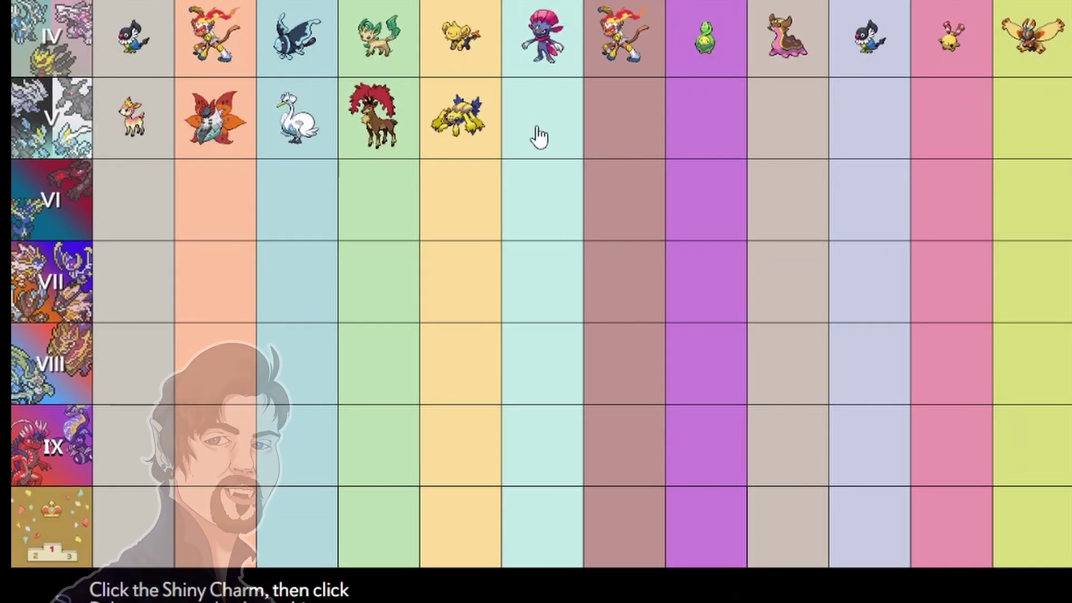
{"action": "left_click", "coordinate": [541, 134]}
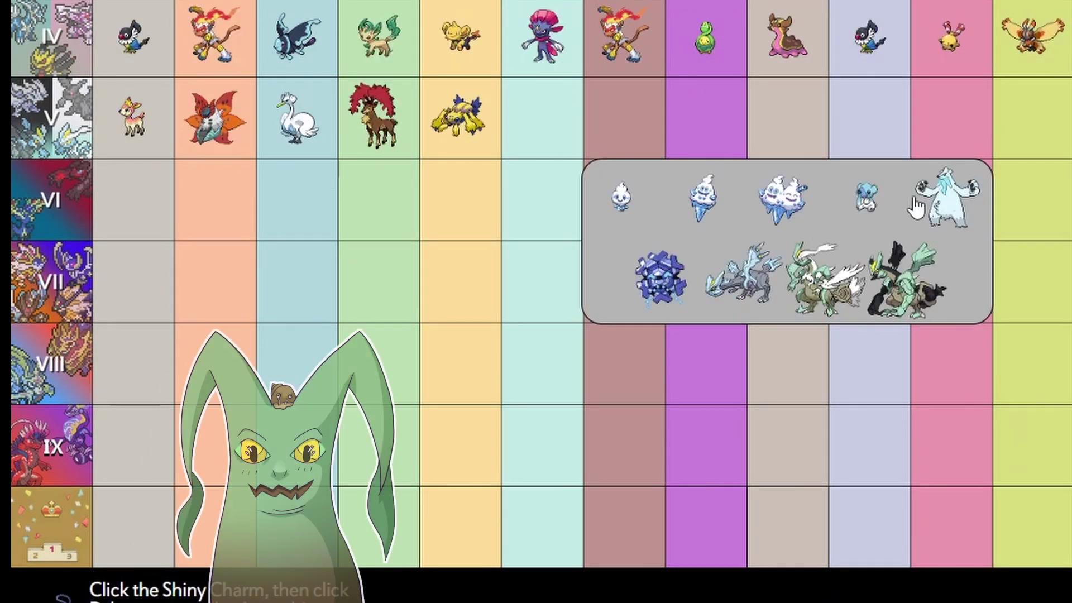
{"action": "left_click", "coordinate": [871, 223]}
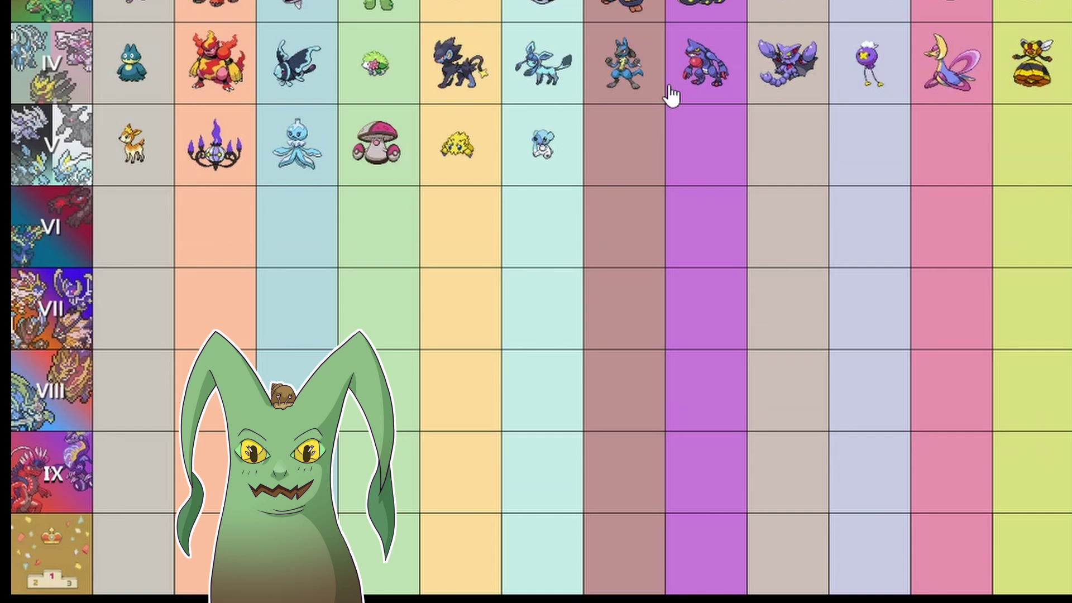
- Set the generation V Fighting picks to Emboar in the first chart and Mienshao in the second chart
{"action": "left_click", "coordinate": [643, 162]}
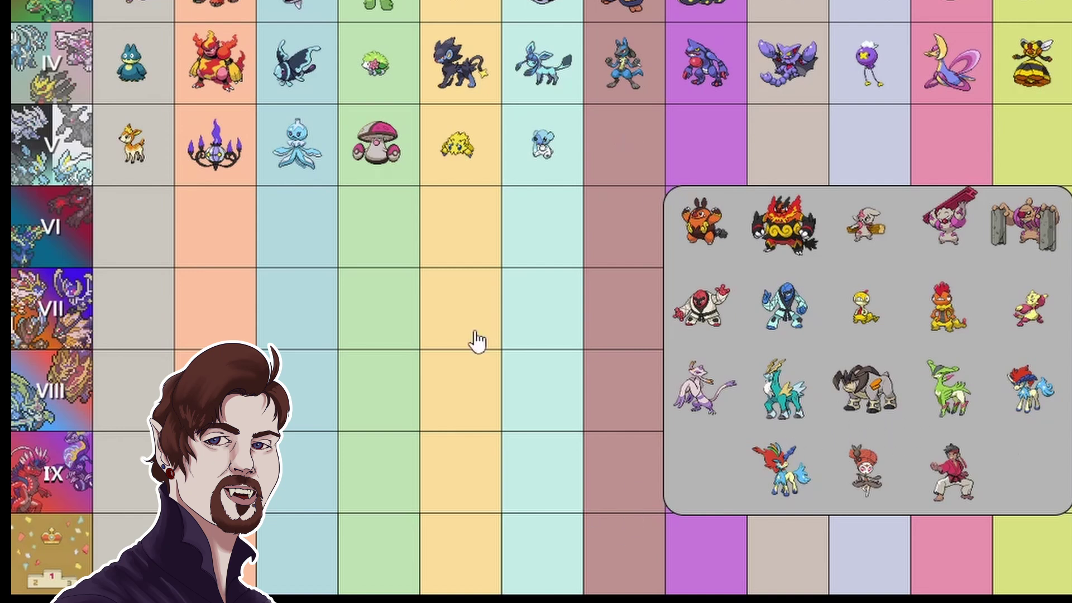
{"action": "left_click", "coordinate": [777, 237]}
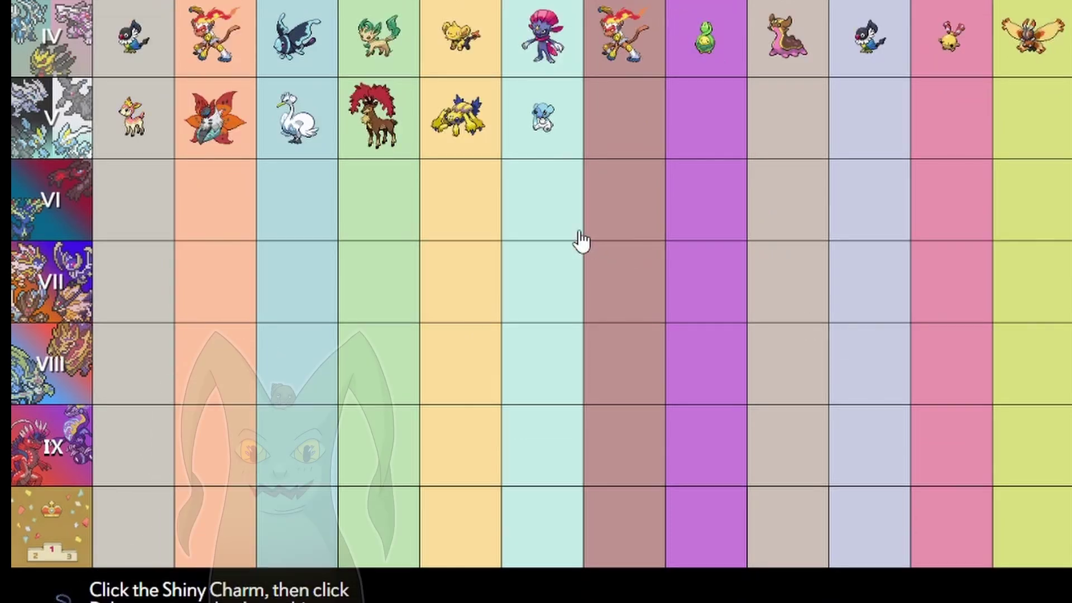
{"action": "left_click", "coordinate": [646, 129]}
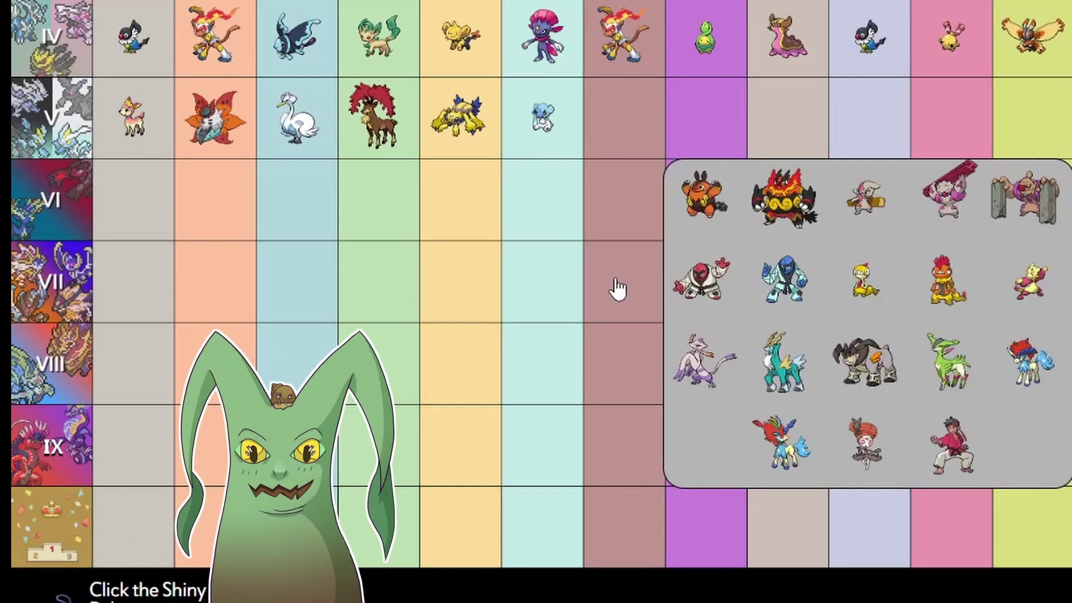
{"action": "left_click", "coordinate": [709, 374]}
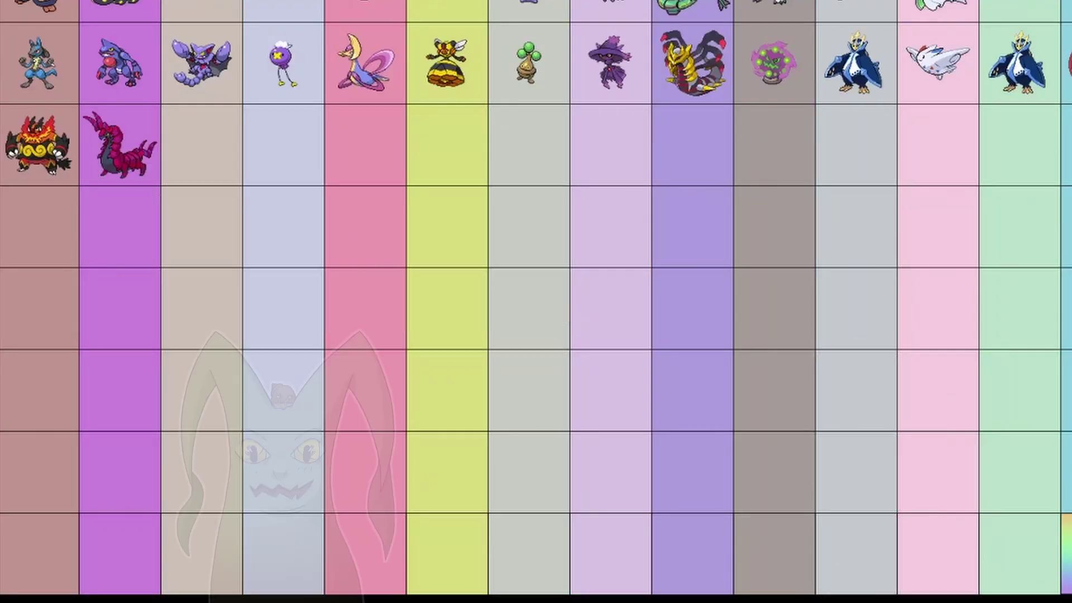
- Choose Scolipede as the generation V Poison pick in the second chart
{"action": "mouse_move", "coordinate": [700, 574]}
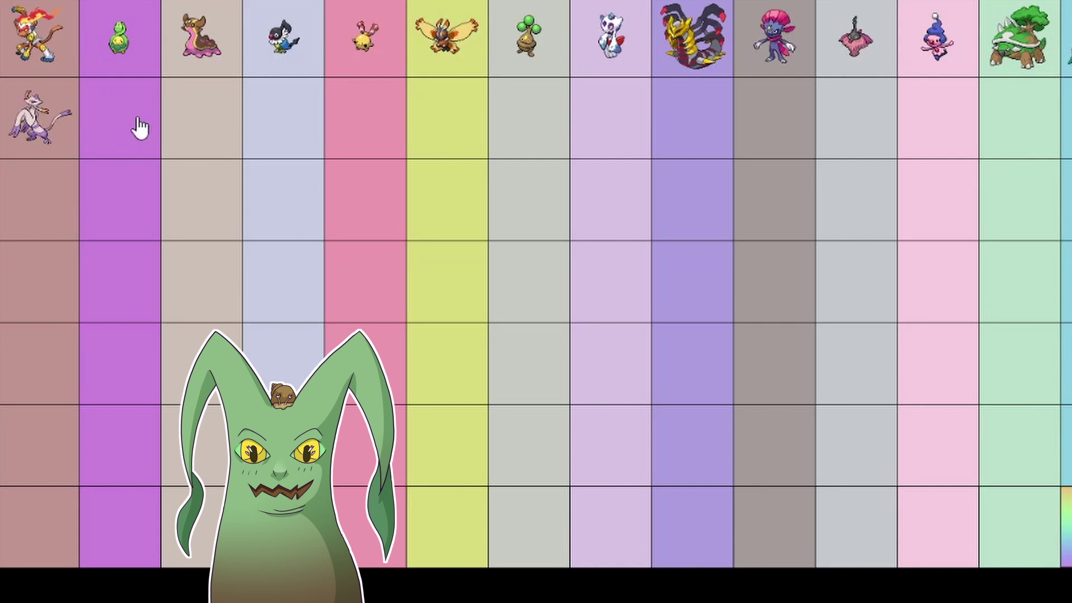
{"action": "left_click", "coordinate": [137, 136]}
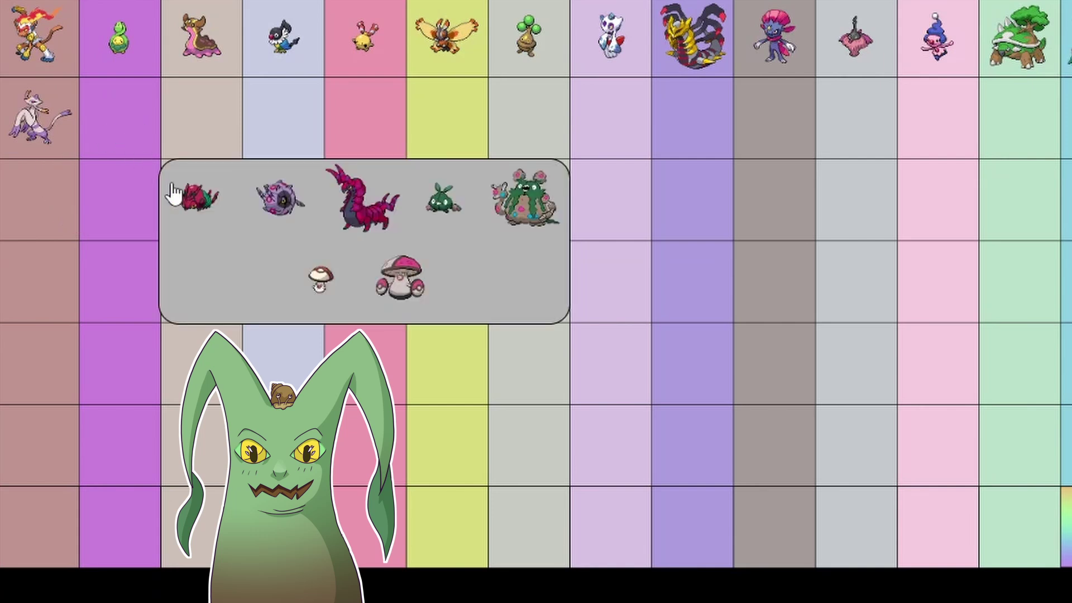
{"action": "left_click", "coordinate": [345, 221]}
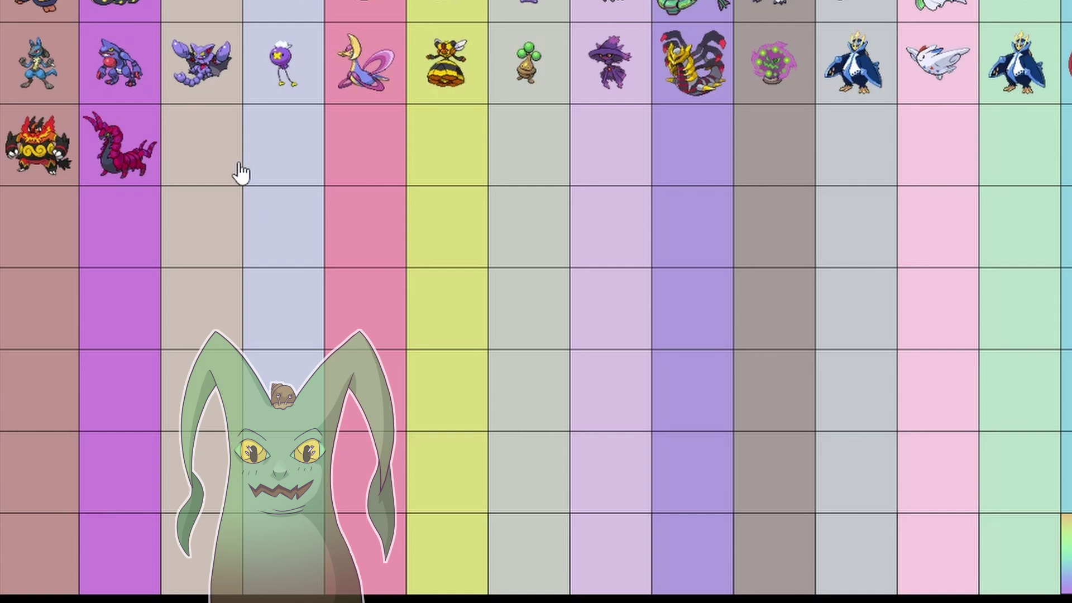
- Set the generation V Ground picks to Krookodile in the first chart and Excadrill in the second chart
{"action": "left_click", "coordinate": [217, 151]}
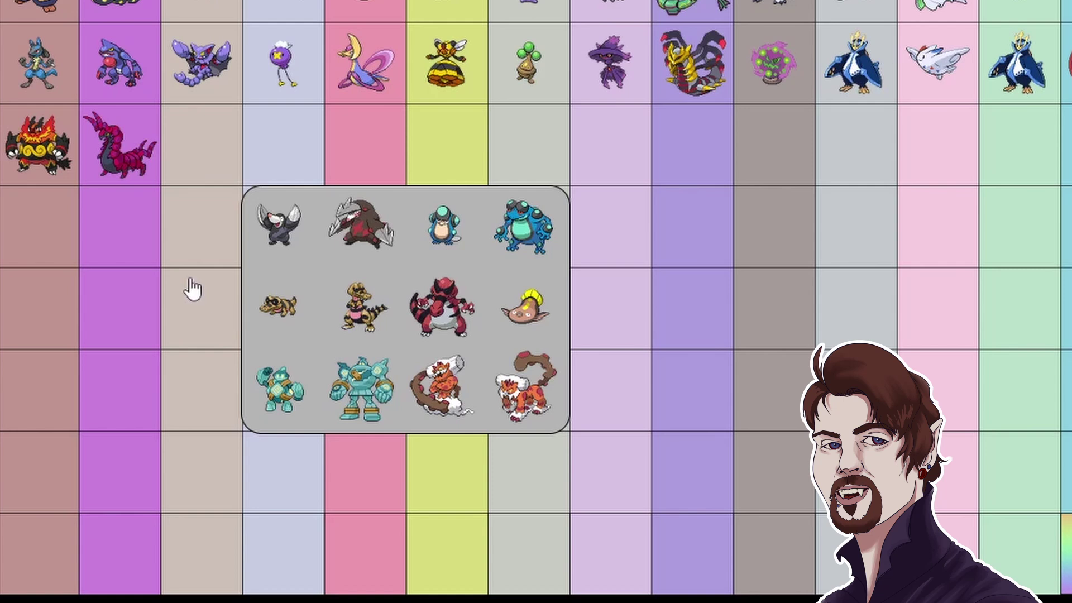
{"action": "left_click", "coordinate": [455, 329]}
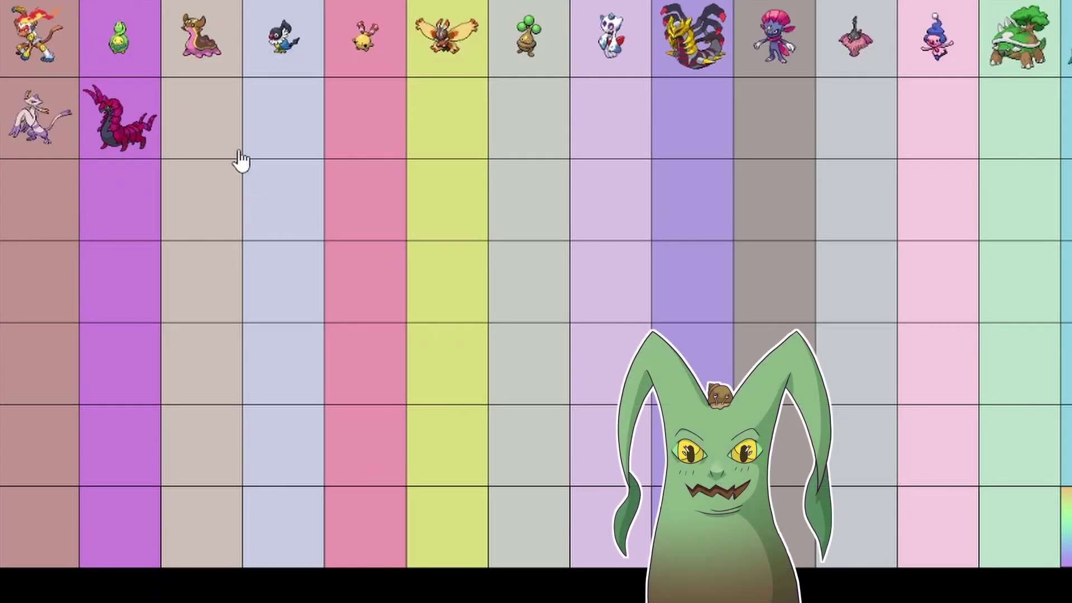
{"action": "left_click", "coordinate": [241, 162]}
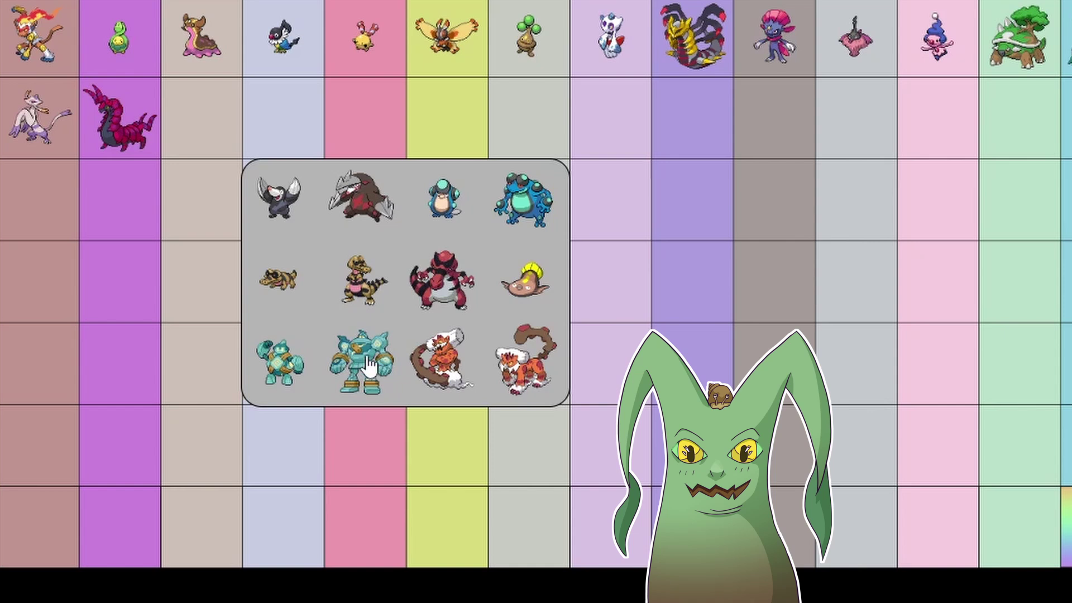
{"action": "left_click", "coordinate": [366, 202]}
- Set the generation V Flying picks to Swoobat in the first chart and Sigilyph in the second chart
{"action": "mouse_move", "coordinate": [531, 592]}
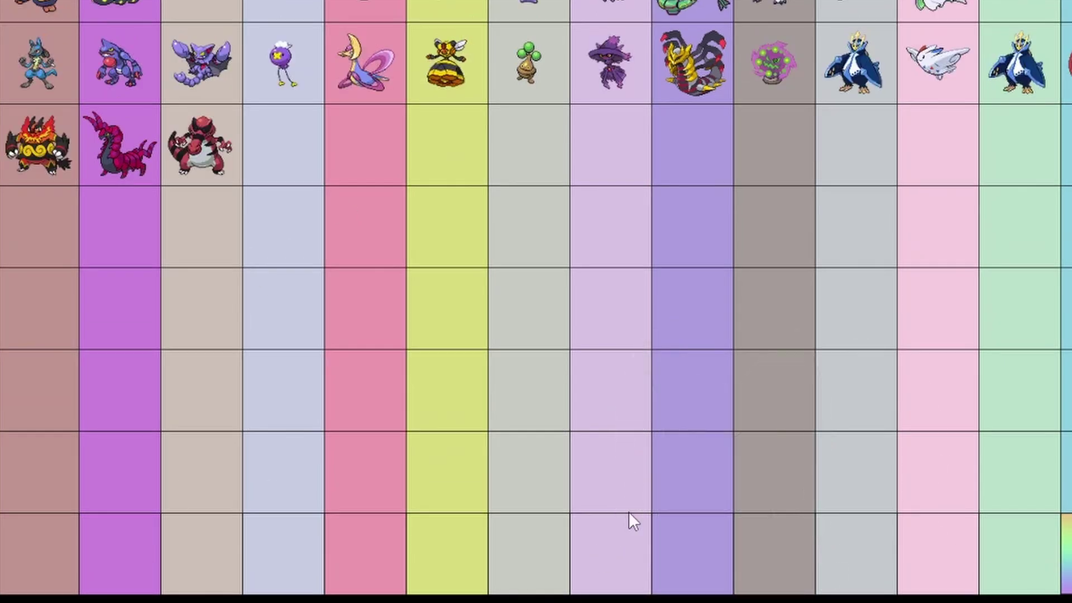
{"action": "left_click", "coordinate": [305, 156]}
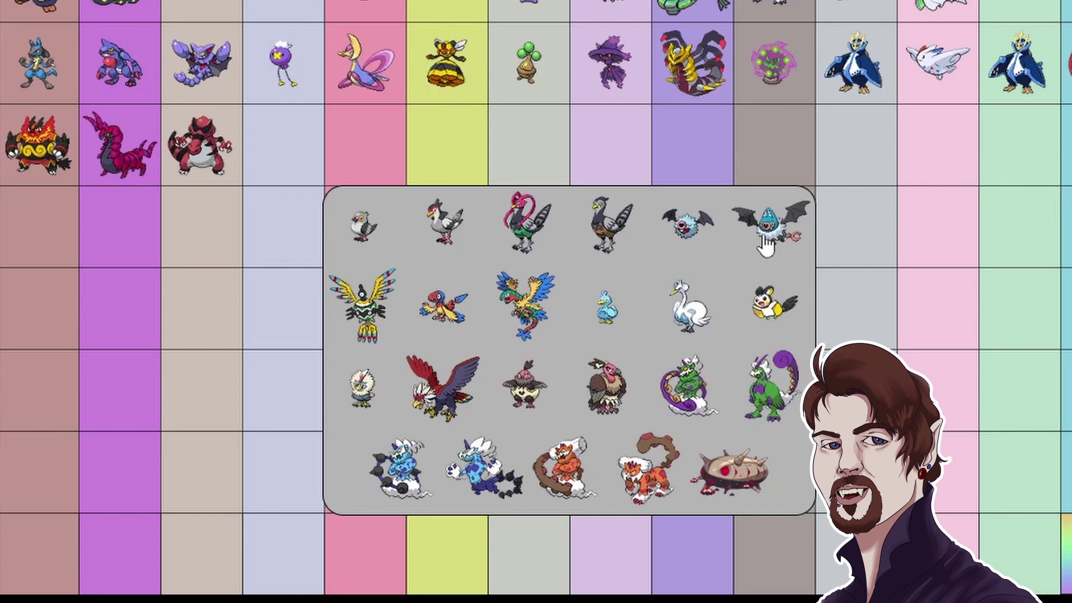
{"action": "left_click", "coordinate": [735, 249]}
{"action": "mouse_move", "coordinate": [623, 602]}
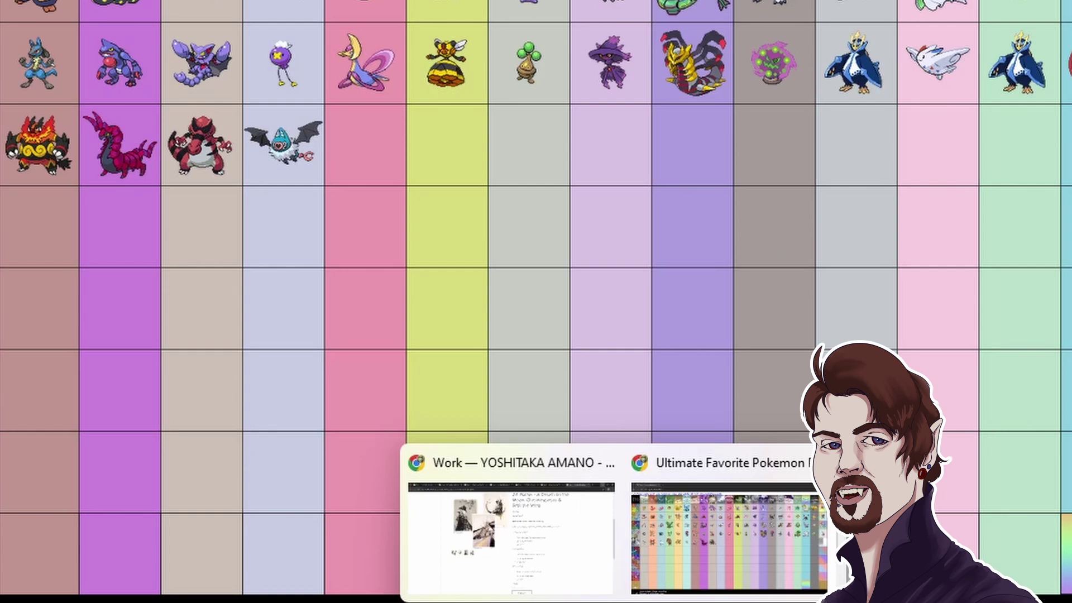
{"action": "left_click", "coordinate": [688, 570]}
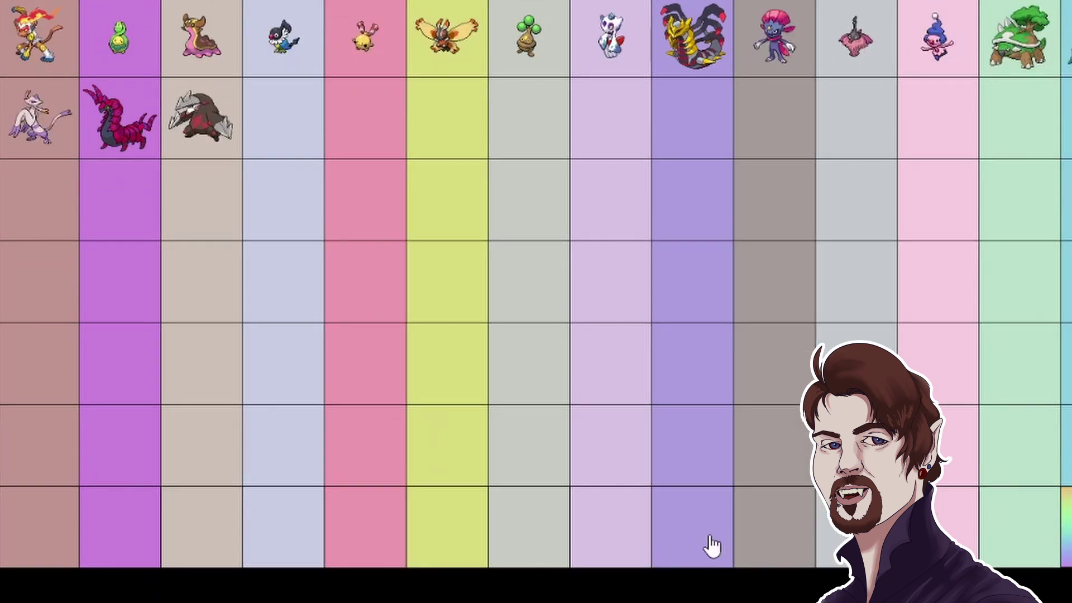
{"action": "left_click", "coordinate": [304, 122]}
{"action": "left_click", "coordinate": [361, 279]}
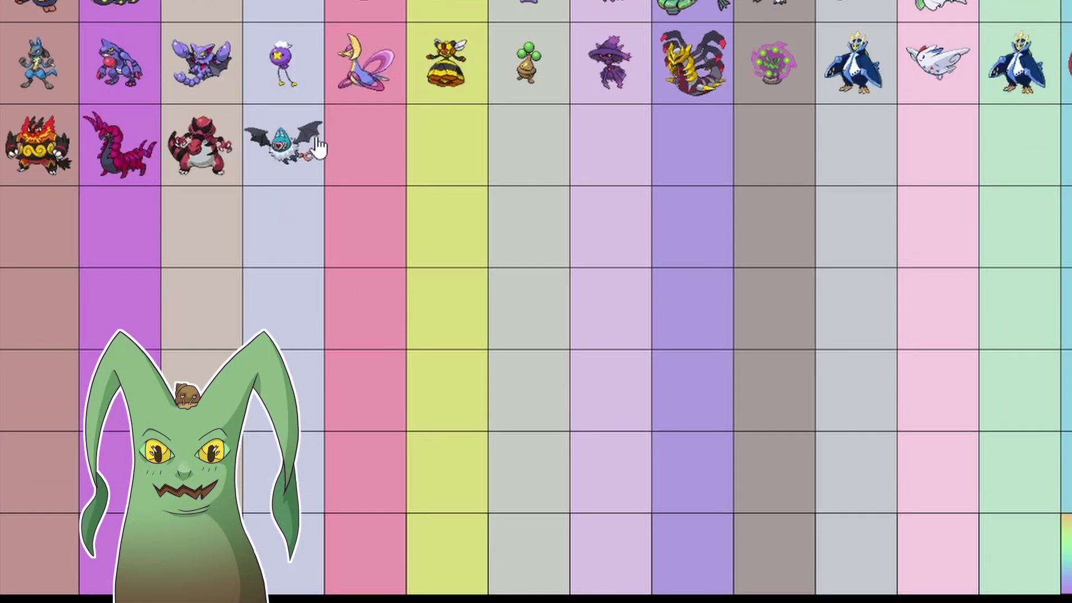
- Set the generation V Psychic picks to Meloetta in the first chart and Sigilyph in the second chart
{"action": "left_click", "coordinate": [358, 126]}
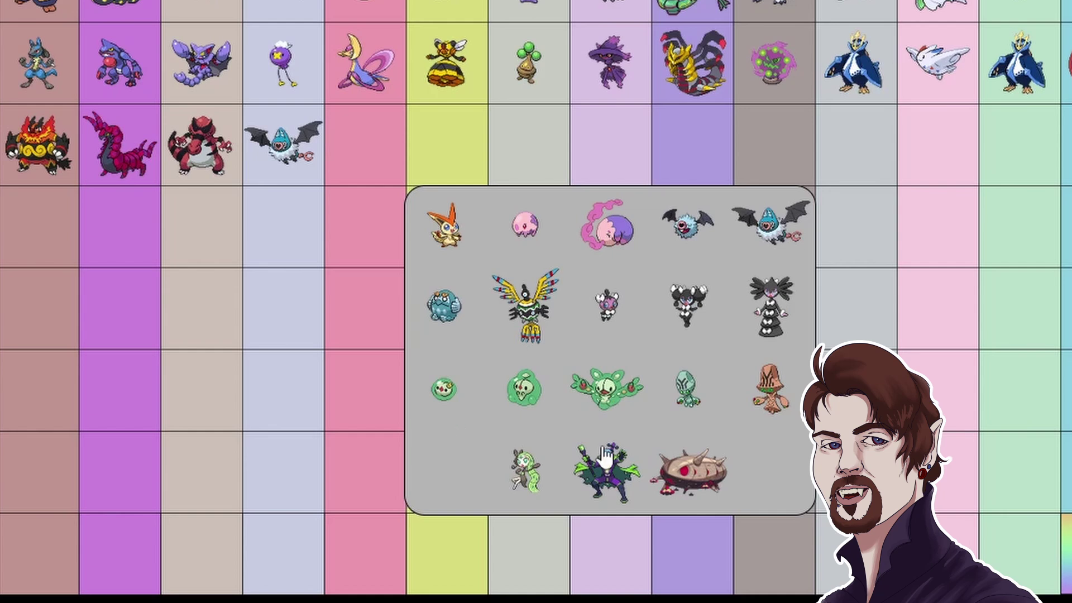
{"action": "left_click", "coordinate": [522, 484]}
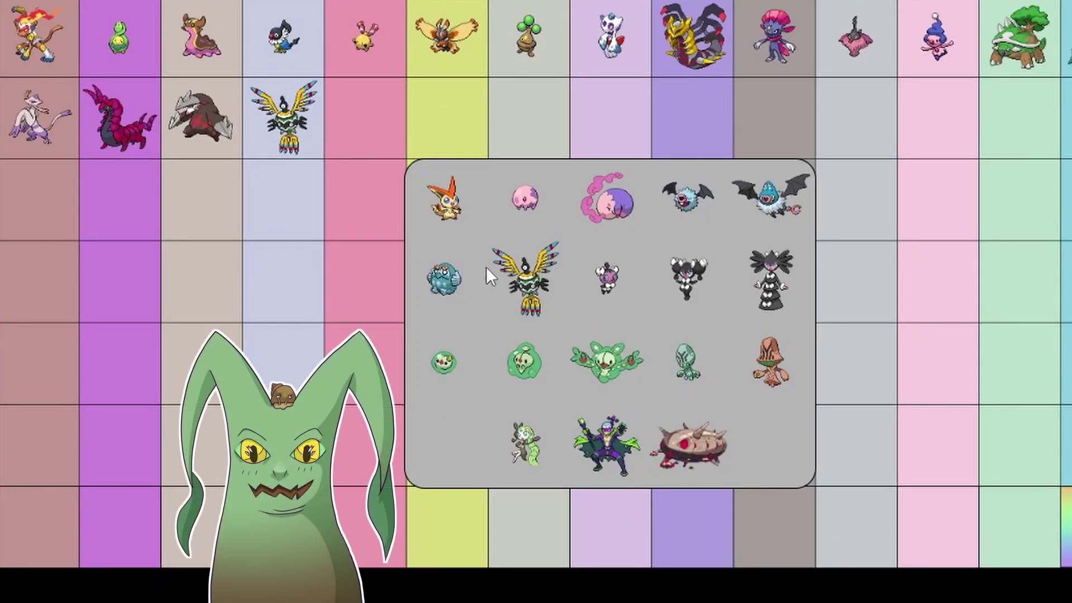
{"action": "left_click", "coordinate": [527, 282]}
- Set the generation V Bug picks to Crustle in the first chart and Sewaddle in the second chart
{"action": "mouse_move", "coordinate": [531, 600]}
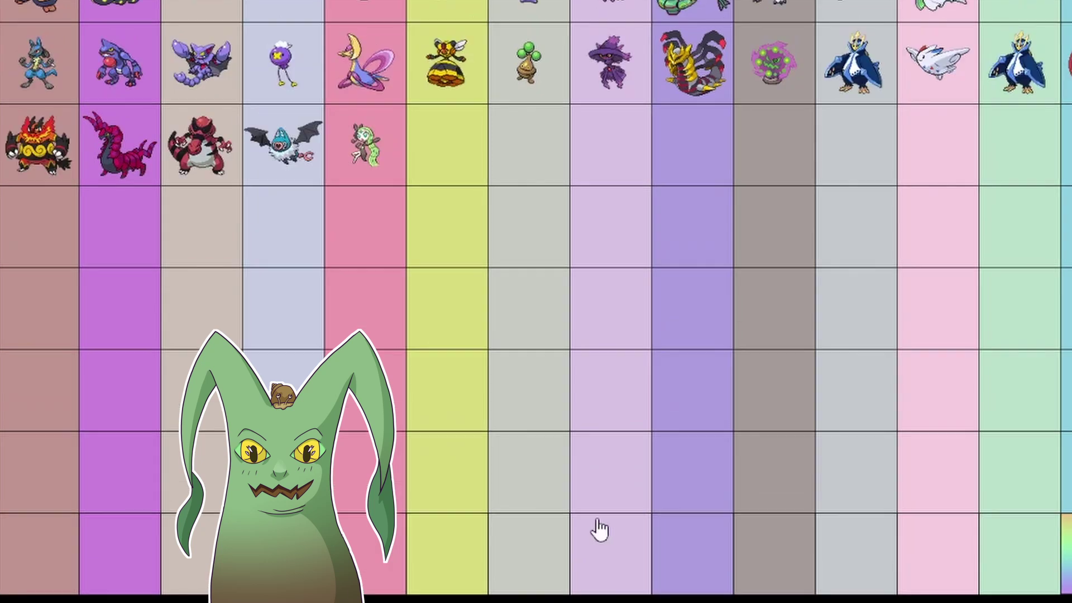
{"action": "left_click", "coordinate": [448, 178]}
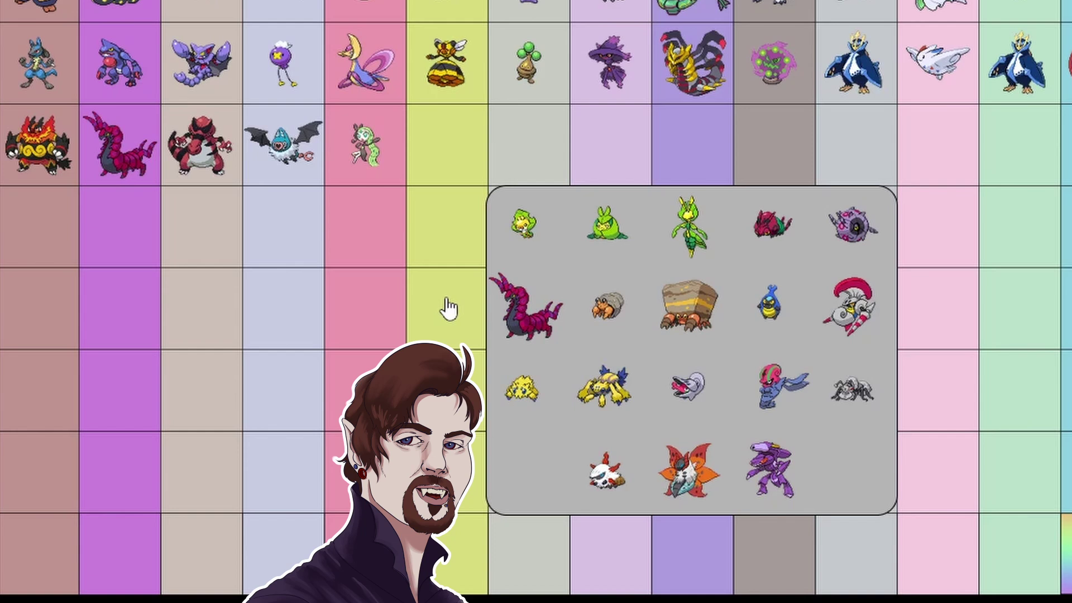
{"action": "left_click", "coordinate": [700, 323]}
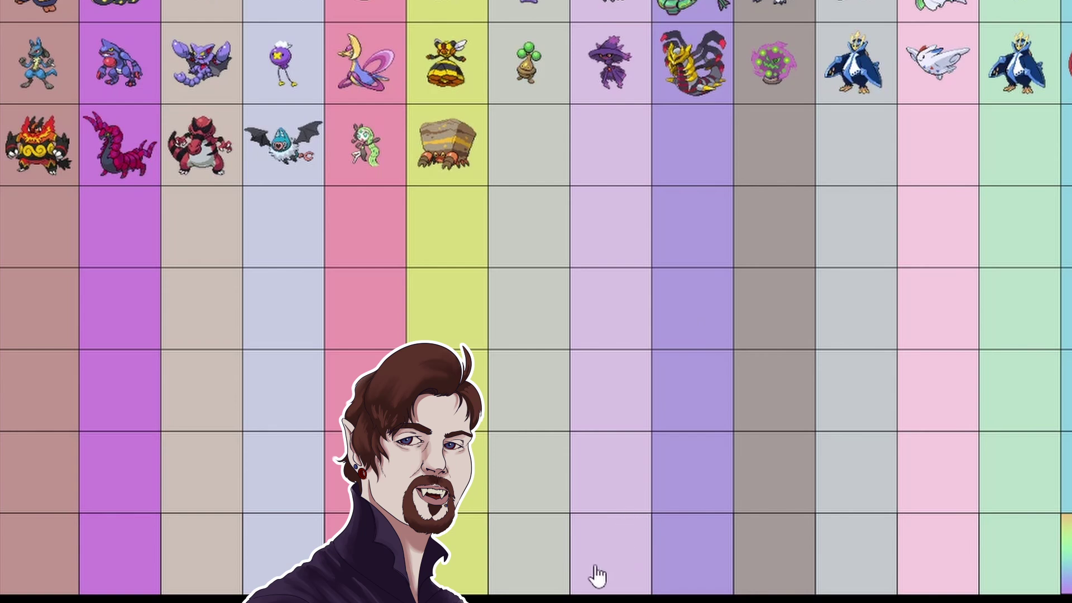
{"action": "mouse_move", "coordinate": [623, 602]}
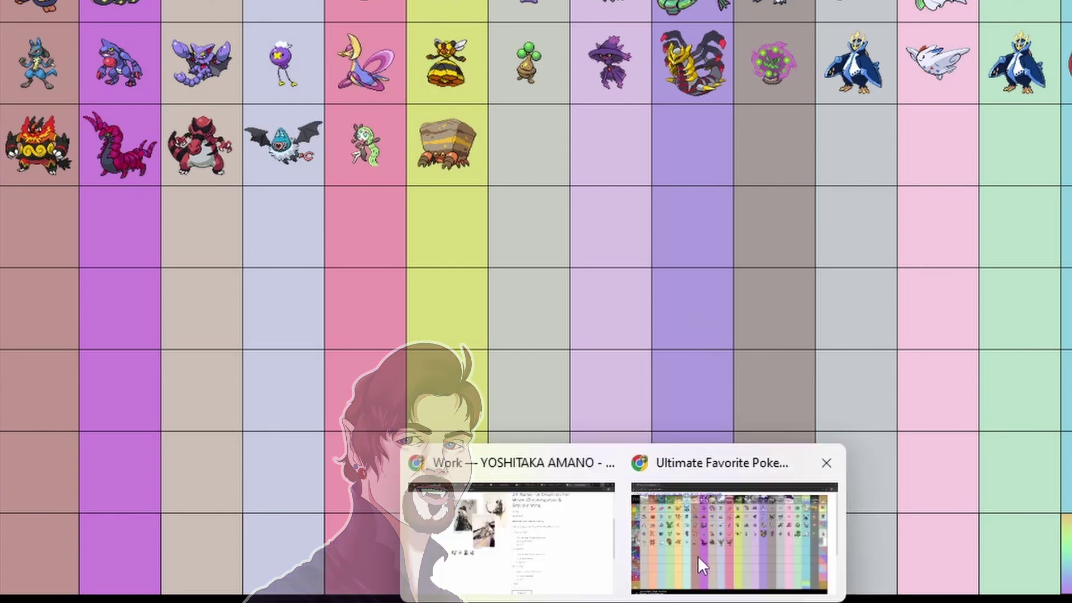
{"action": "left_click", "coordinate": [450, 134]}
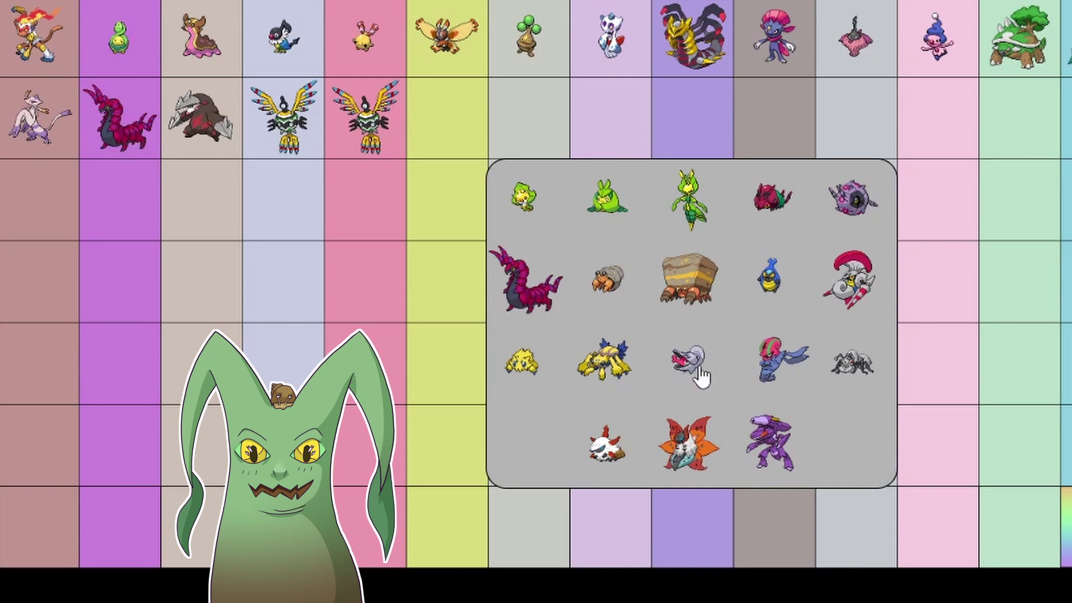
{"action": "left_click", "coordinate": [526, 206]}
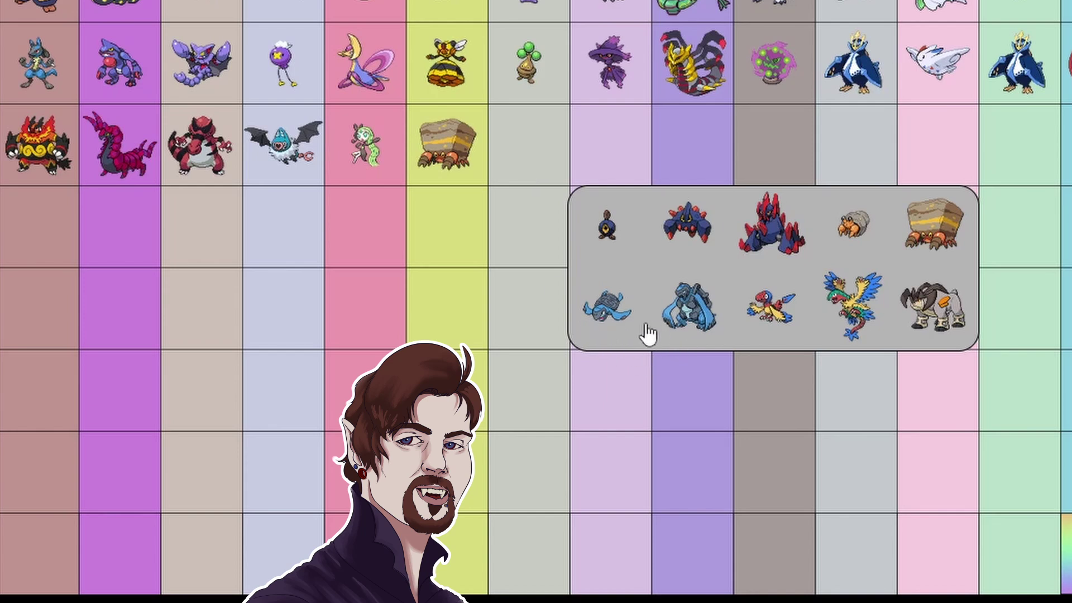
- Set the generation V Rock picks to Carracosta and Dwebble, and the Ghost picks to Cofagrigus and Lampent, in the first and second charts respectively
{"action": "left_click", "coordinate": [694, 323]}
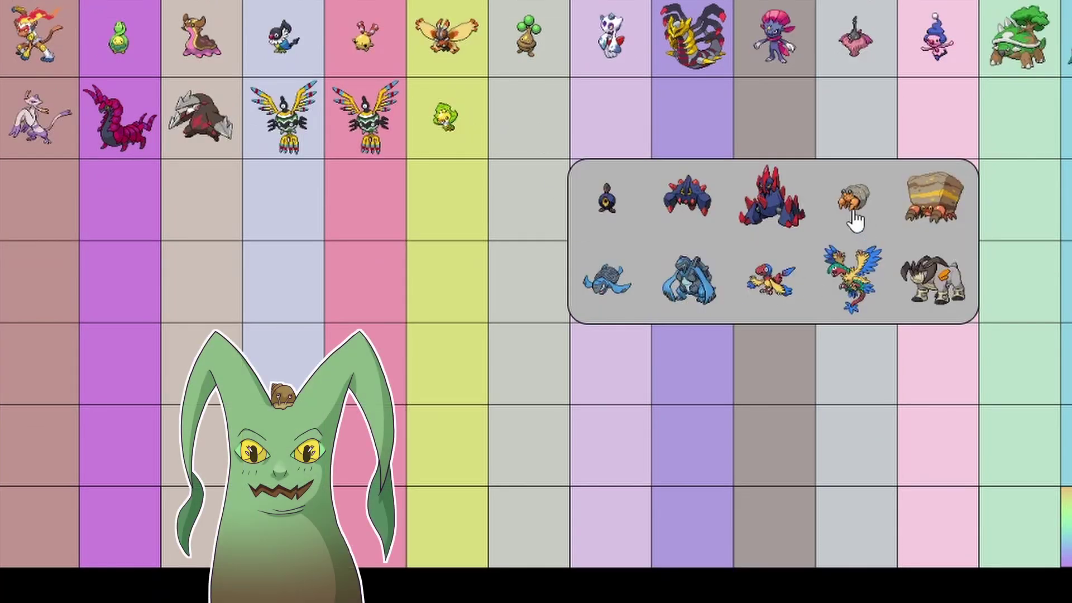
{"action": "left_click", "coordinate": [855, 206]}
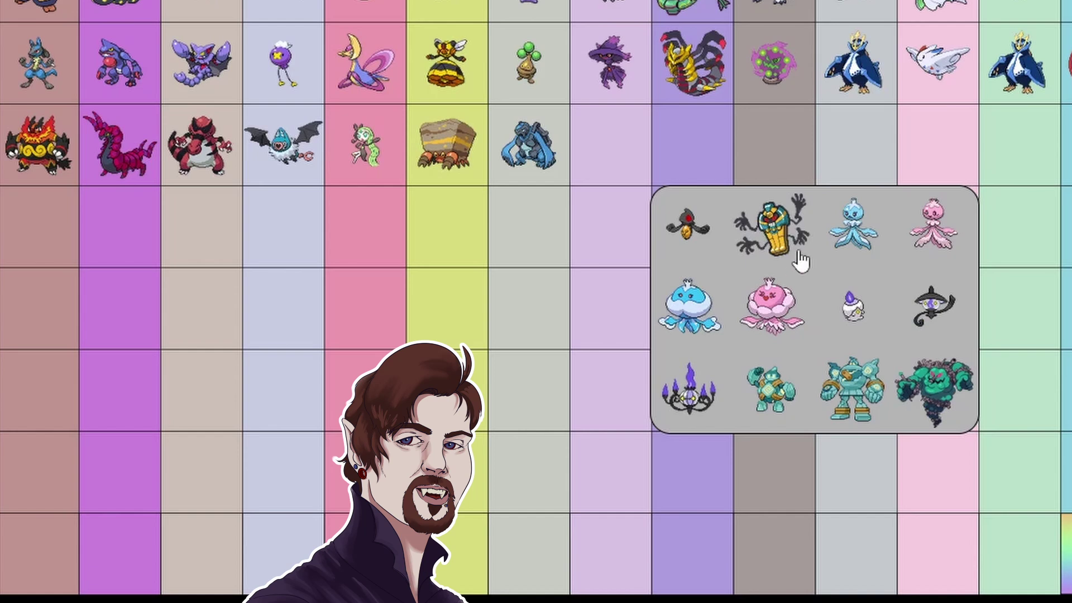
{"action": "left_click", "coordinate": [772, 223]}
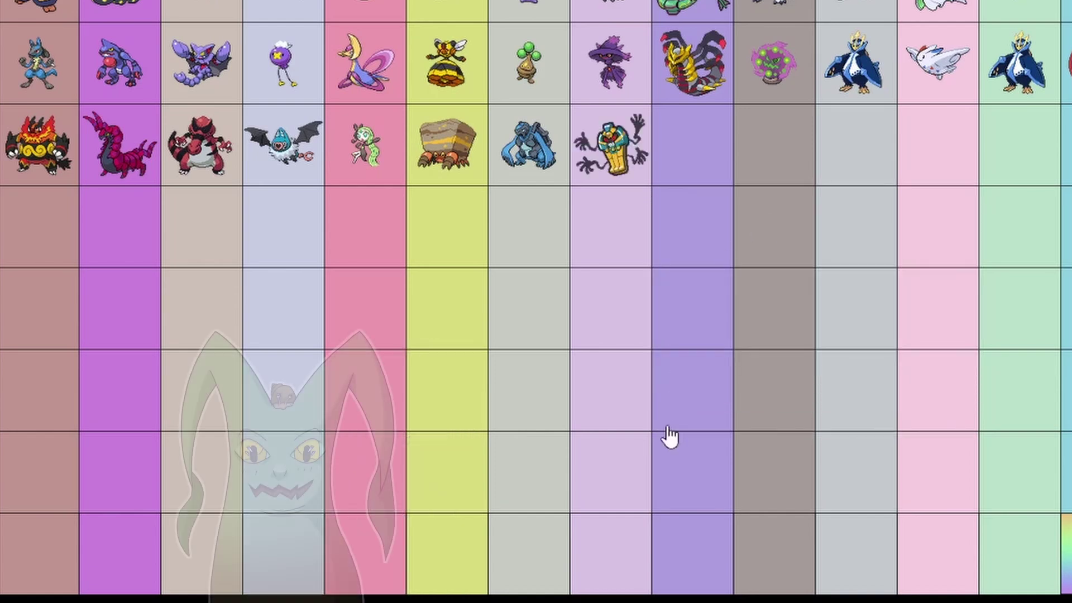
{"action": "mouse_move", "coordinate": [628, 598]}
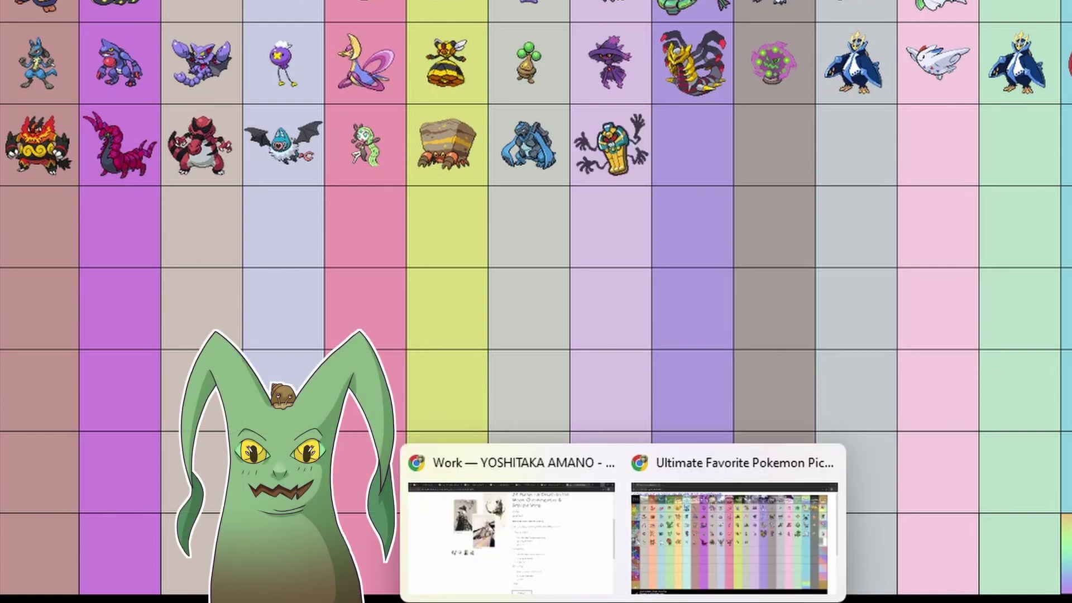
{"action": "left_click", "coordinate": [677, 591]}
{"action": "left_click", "coordinate": [609, 146]}
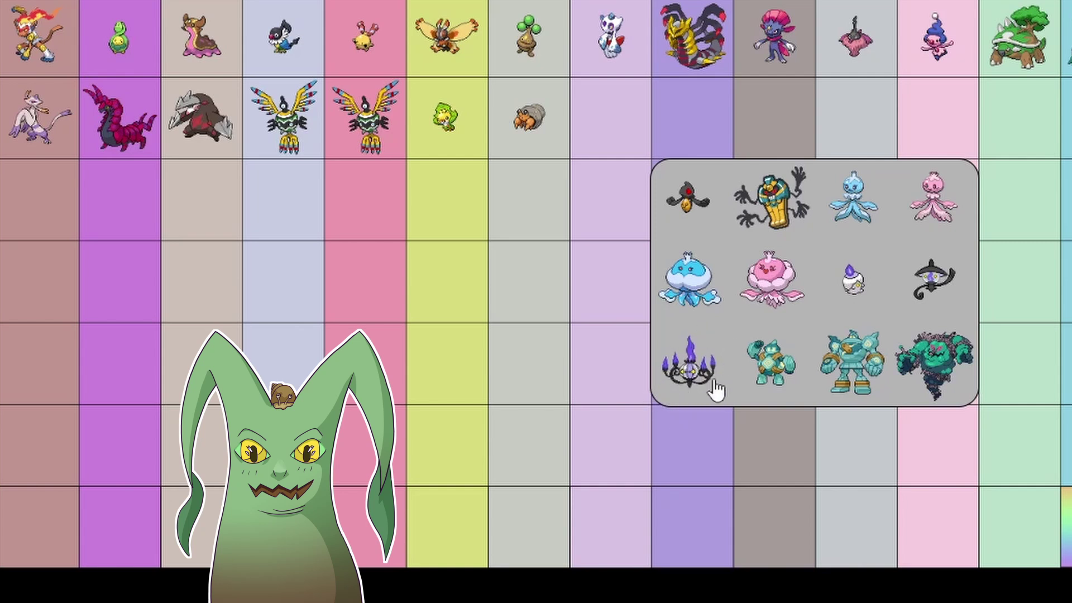
{"action": "left_click", "coordinate": [933, 291]}
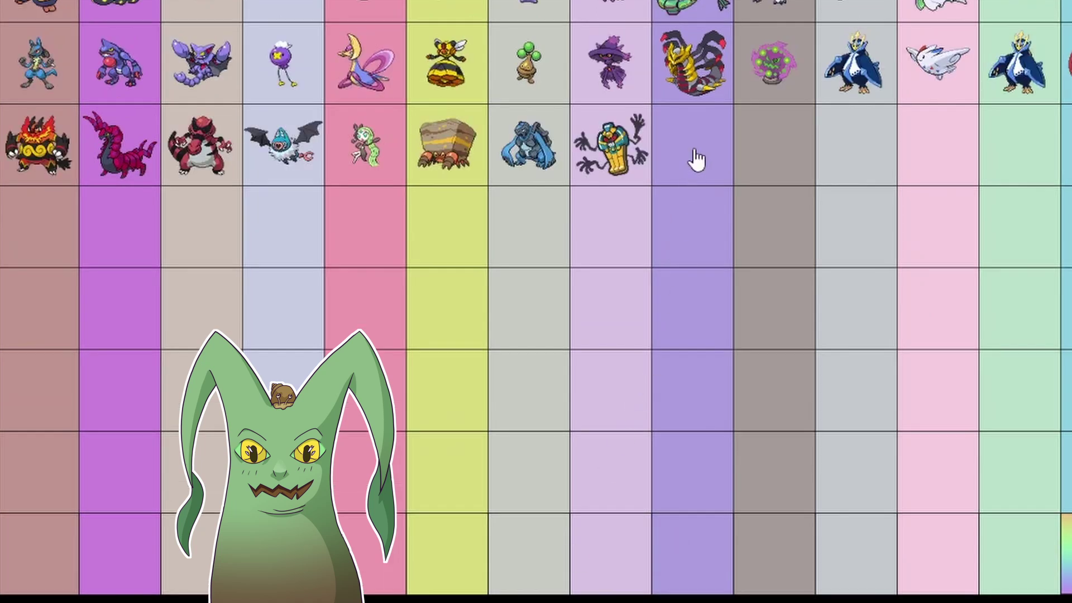
- Set the generation V Dragon picks to Haxorus in the first chart and Zweilous in the second chart
{"action": "left_click", "coordinate": [701, 160]}
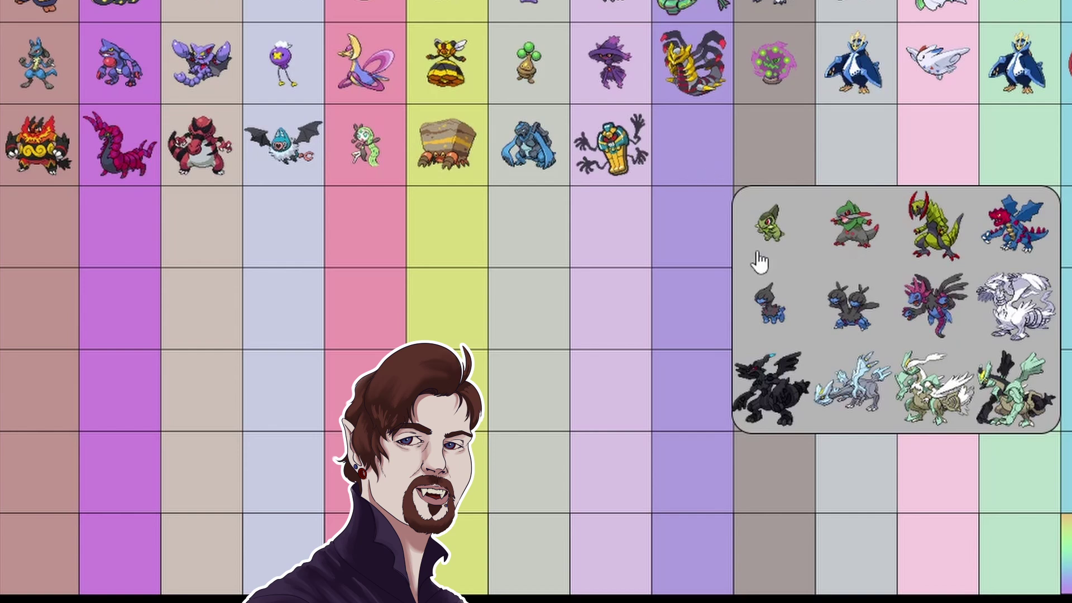
{"action": "left_click", "coordinate": [938, 241]}
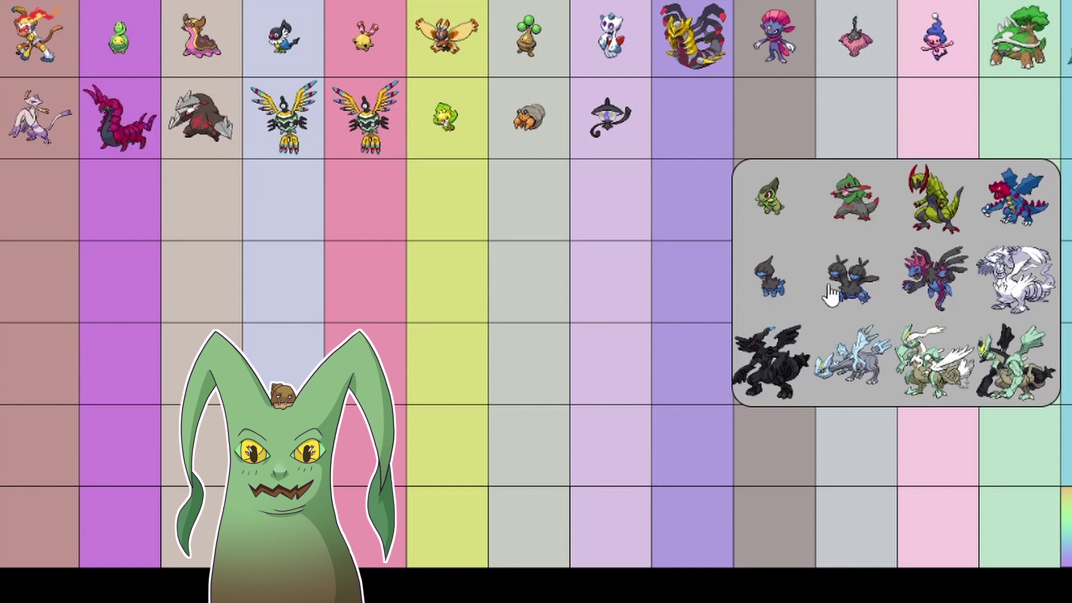
{"action": "left_click", "coordinate": [849, 293]}
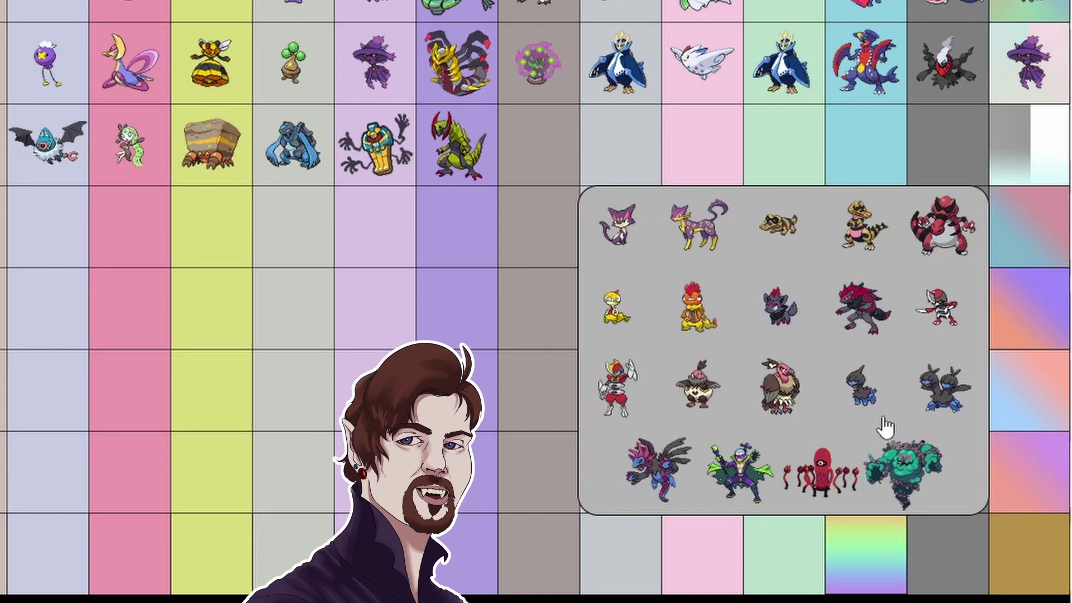
- Set the generation V Dark picks to Liepard in the first chart and Krookodile in the second chart
{"action": "left_click", "coordinate": [696, 233]}
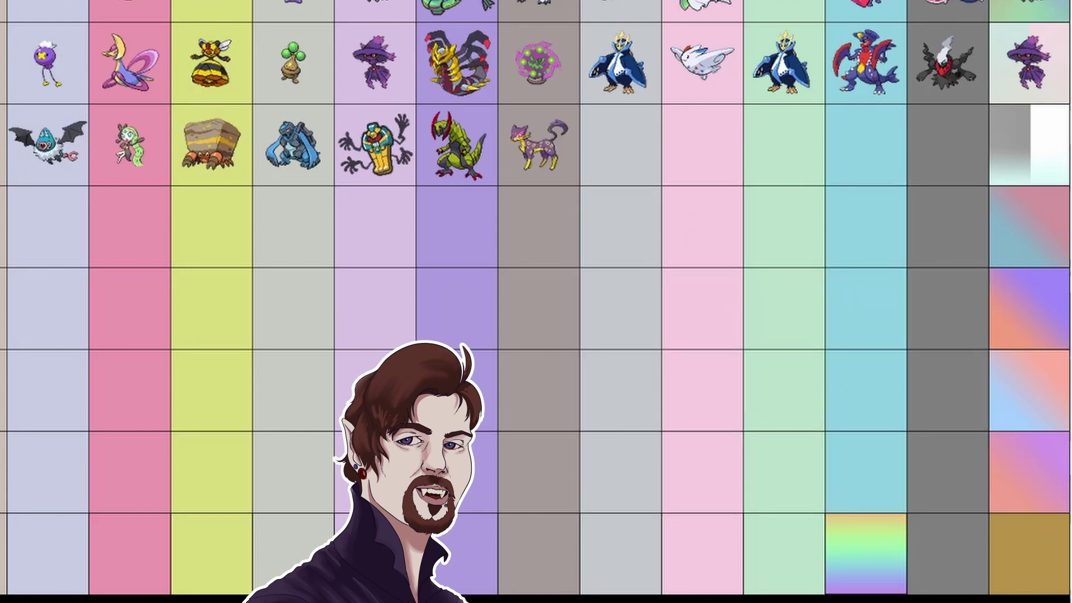
{"action": "mouse_move", "coordinate": [388, 602]}
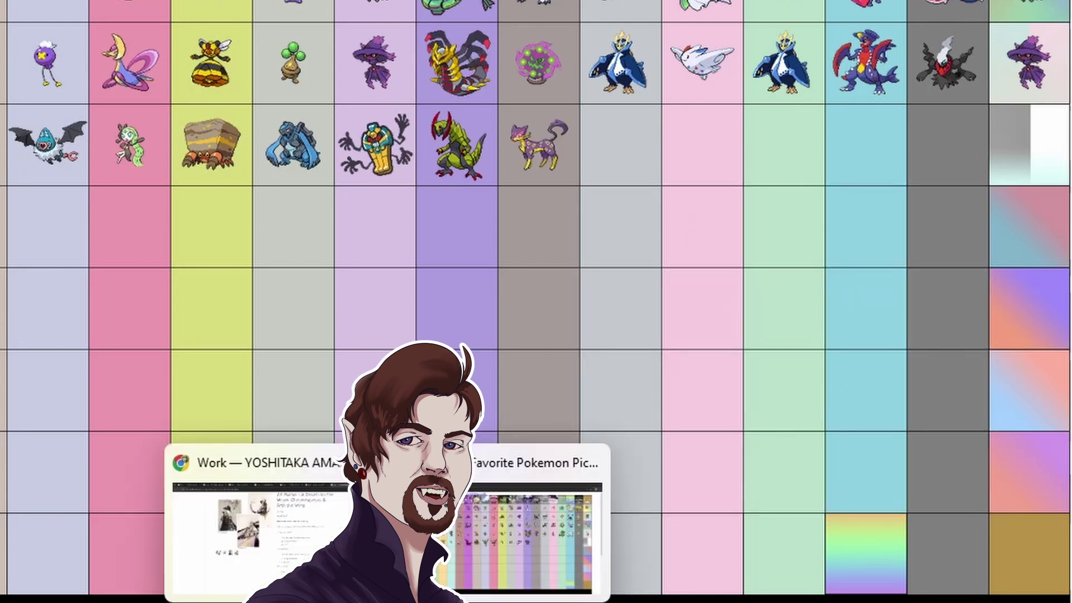
{"action": "left_click", "coordinate": [446, 578]}
{"action": "left_click", "coordinate": [546, 144]}
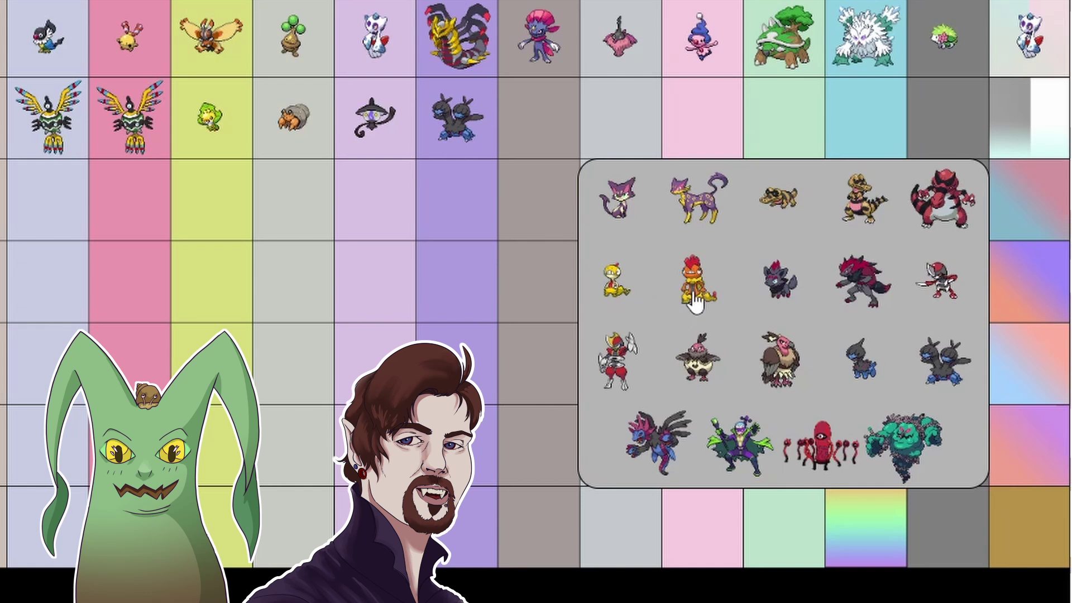
{"action": "left_click", "coordinate": [954, 221]}
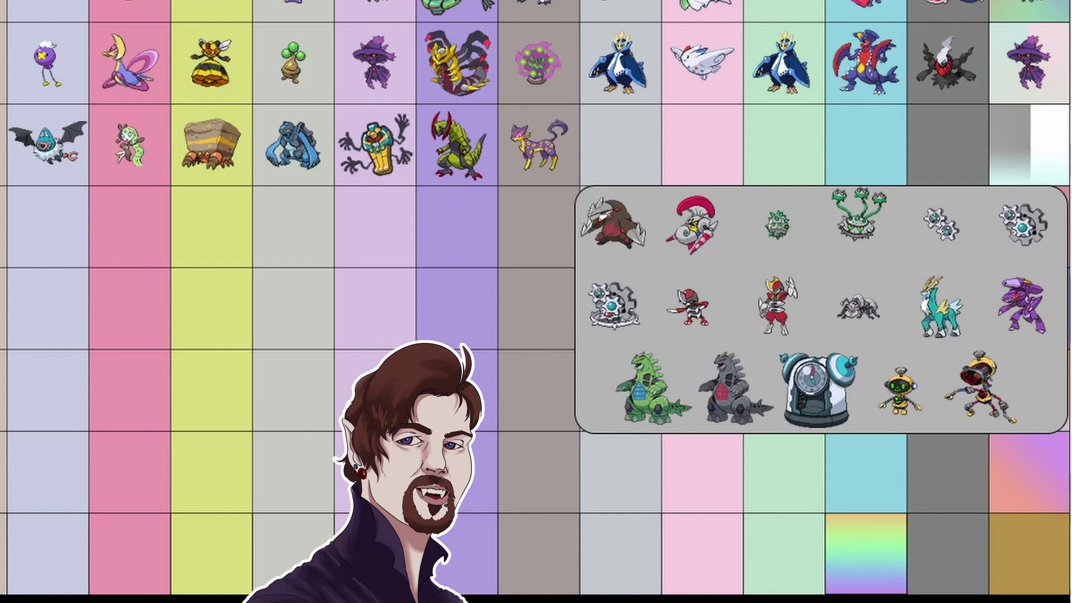
- Set the generation V Steel picks to Ferrothorn in the first chart and Escavalier in the second chart
{"action": "left_click", "coordinate": [858, 243]}
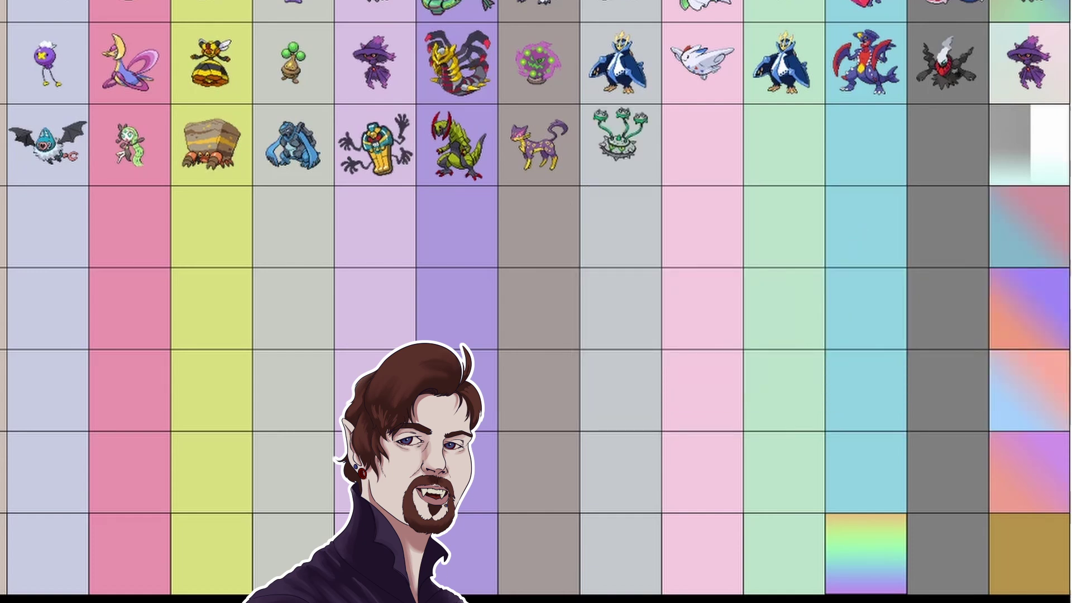
{"action": "mouse_move", "coordinate": [385, 602]}
{"action": "left_click", "coordinate": [507, 544]}
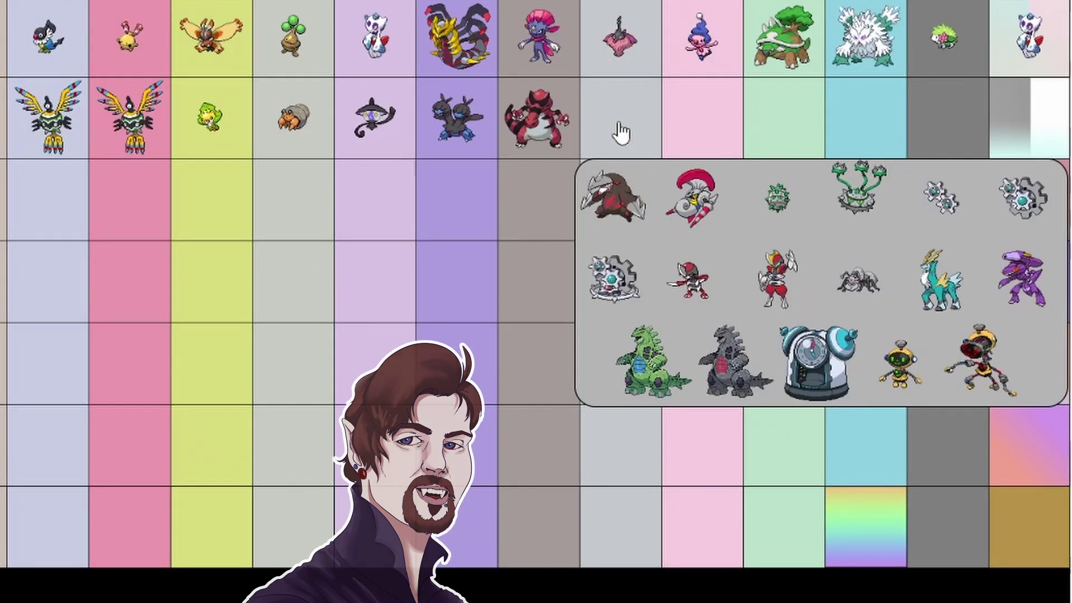
{"action": "left_click", "coordinate": [686, 222]}
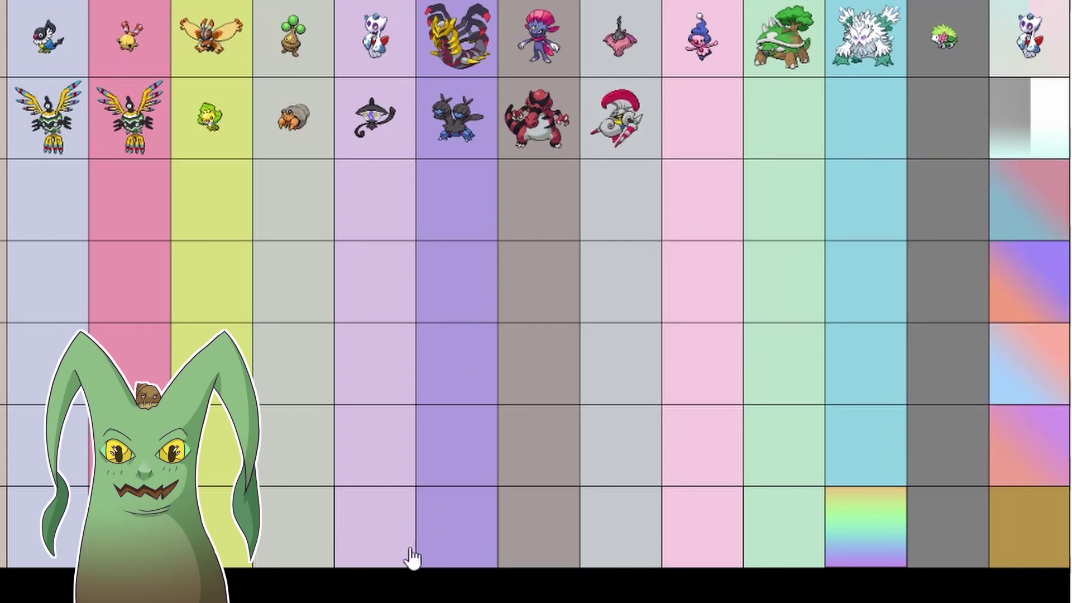
- Choose Whimsicott as the generation V Fairy pick in both charts
{"action": "mouse_move", "coordinate": [410, 558]}
{"action": "left_click", "coordinate": [400, 491]}
{"action": "left_click", "coordinate": [701, 149]}
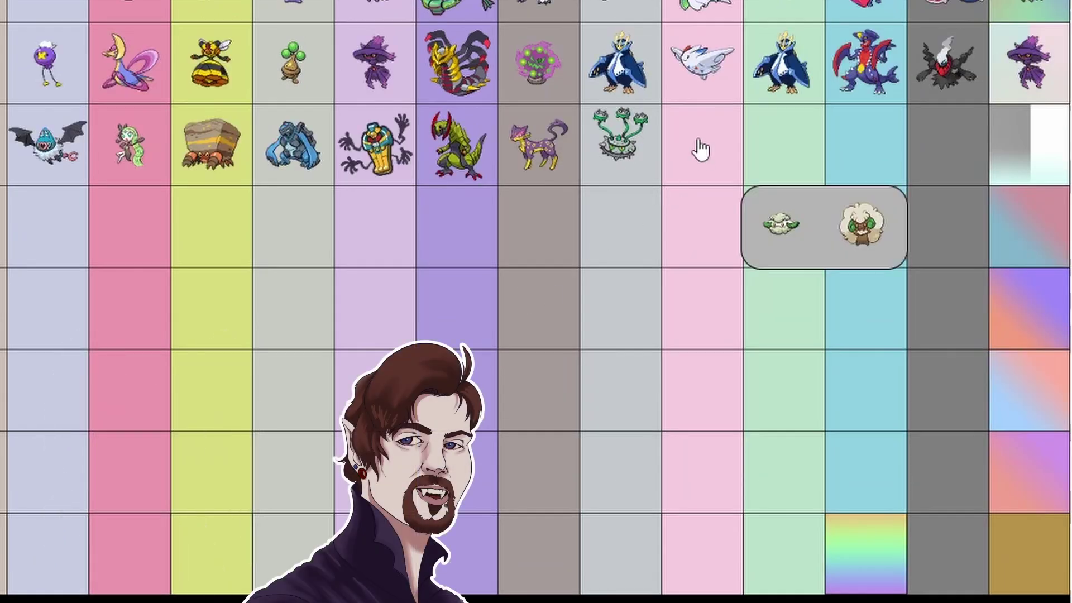
{"action": "left_click", "coordinate": [867, 229]}
{"action": "mouse_move", "coordinate": [475, 591]}
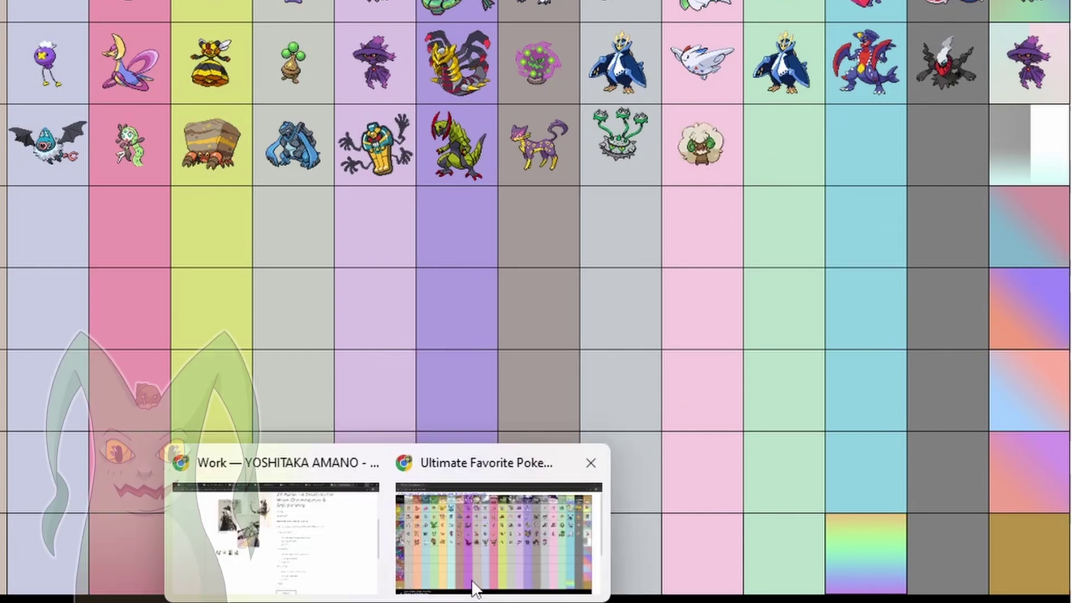
{"action": "left_click", "coordinate": [498, 526]}
{"action": "left_click", "coordinate": [708, 141]}
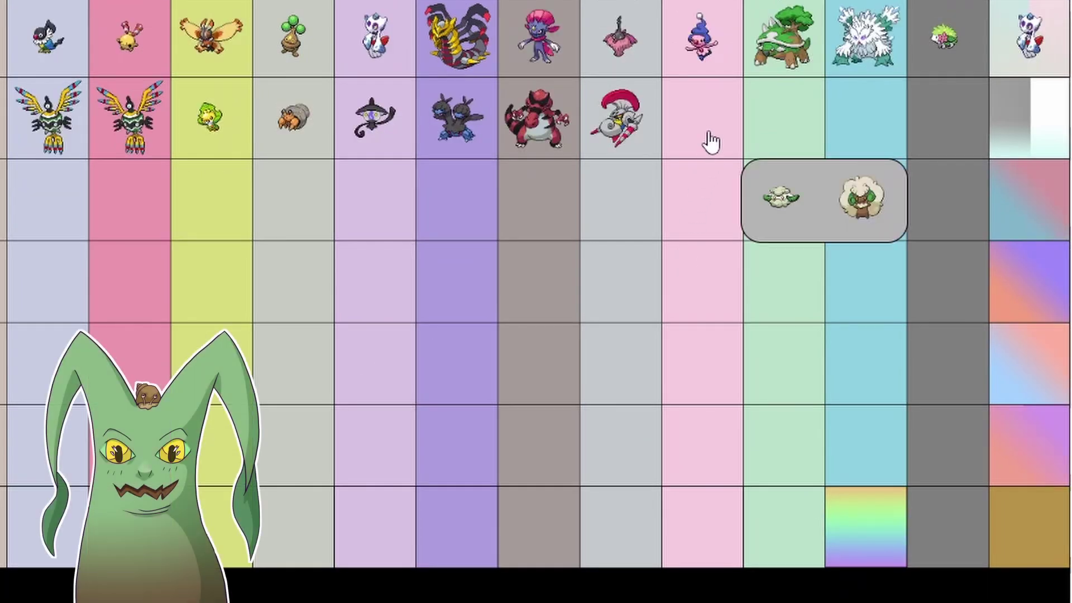
{"action": "left_click", "coordinate": [867, 211]}
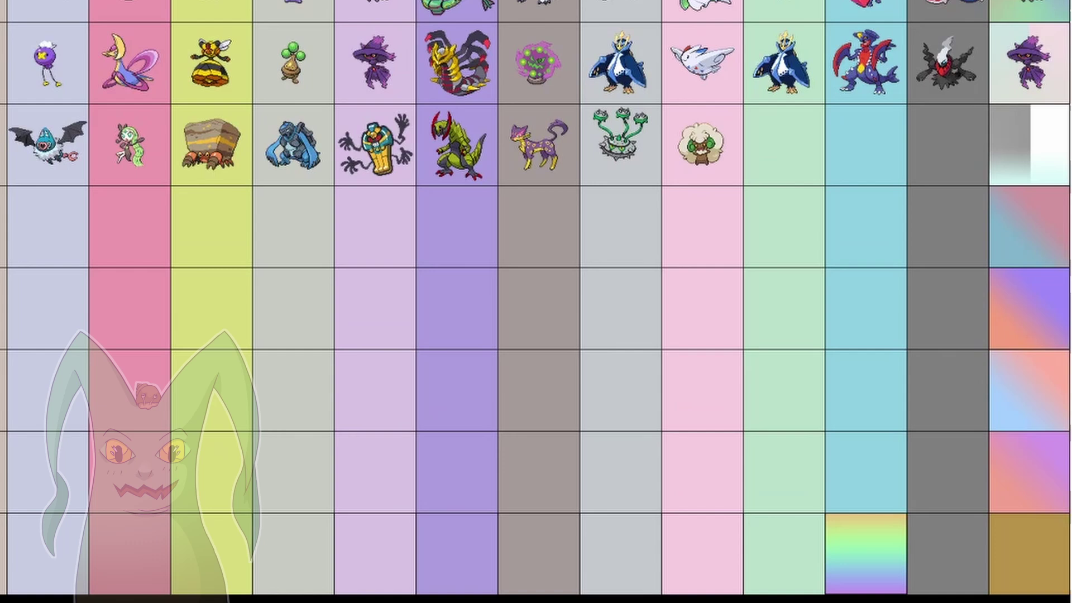
- Choose Dewott as the generation V starter pick in the first chart
{"action": "left_click", "coordinate": [778, 154]}
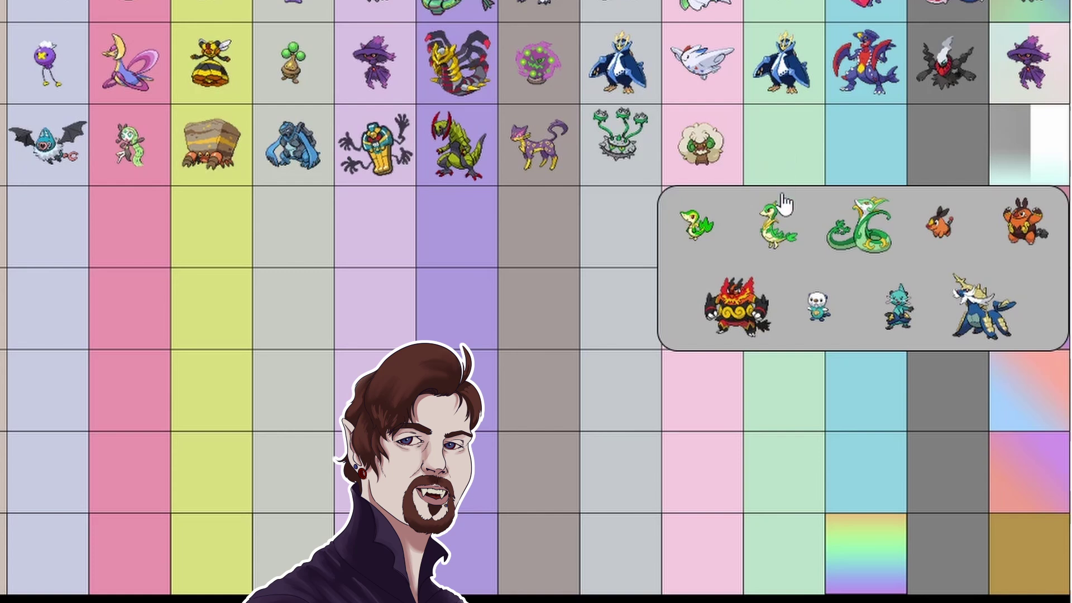
{"action": "left_click", "coordinate": [903, 327]}
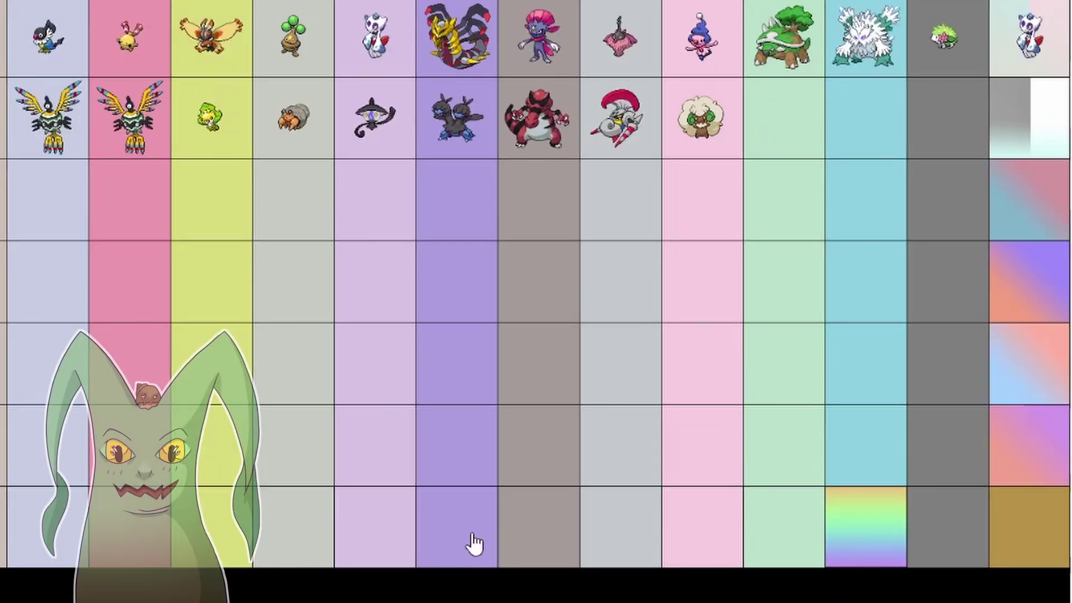
- Choose Dewott as the generation V starter pick in the second chart
{"action": "left_click", "coordinate": [809, 130]}
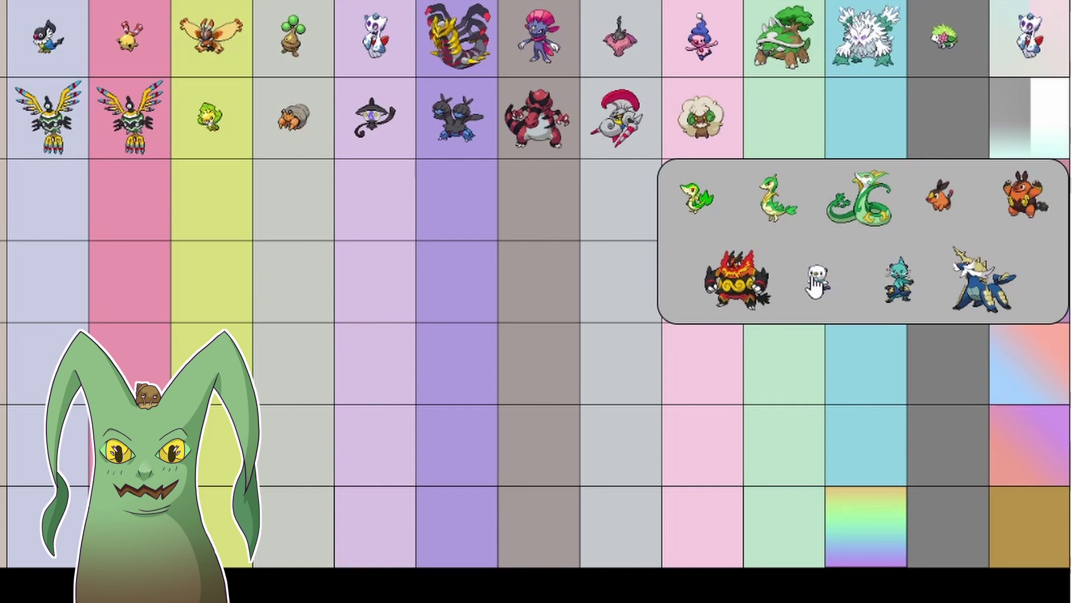
{"action": "left_click", "coordinate": [897, 287]}
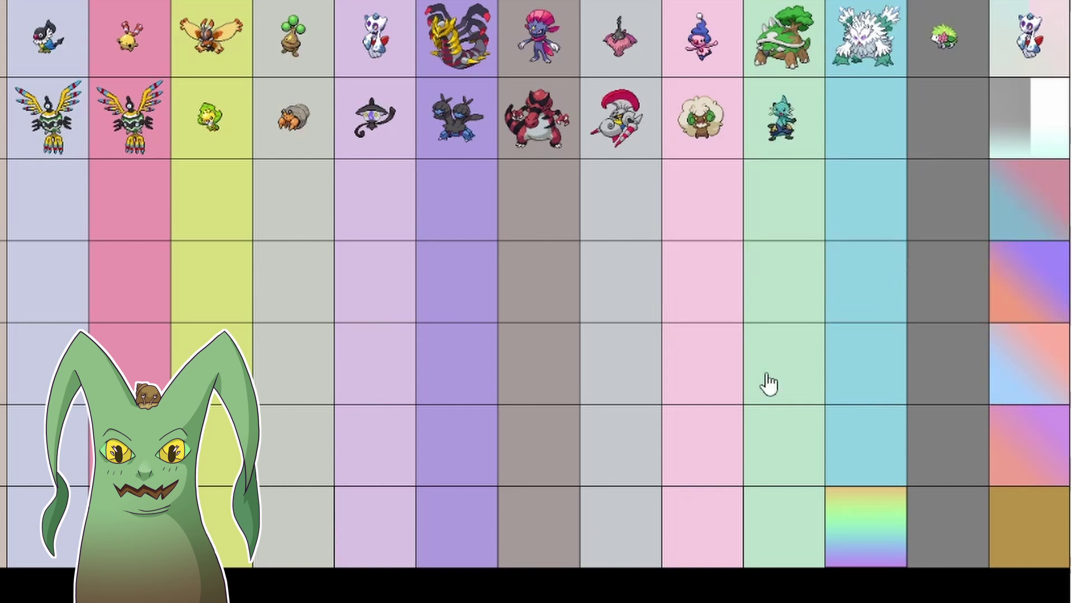
- Choose Gigantamax Garbodor for the generation V cell of the light blue special-form column in both charts
{"action": "mouse_move", "coordinate": [439, 574]}
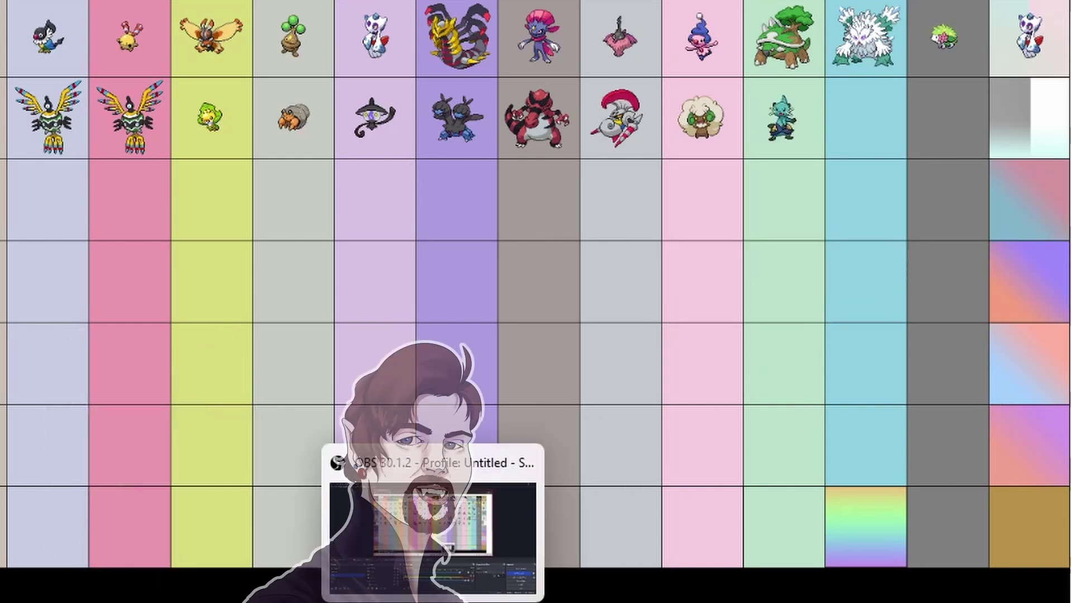
{"action": "mouse_move", "coordinate": [293, 586]}
{"action": "left_click", "coordinate": [268, 536]}
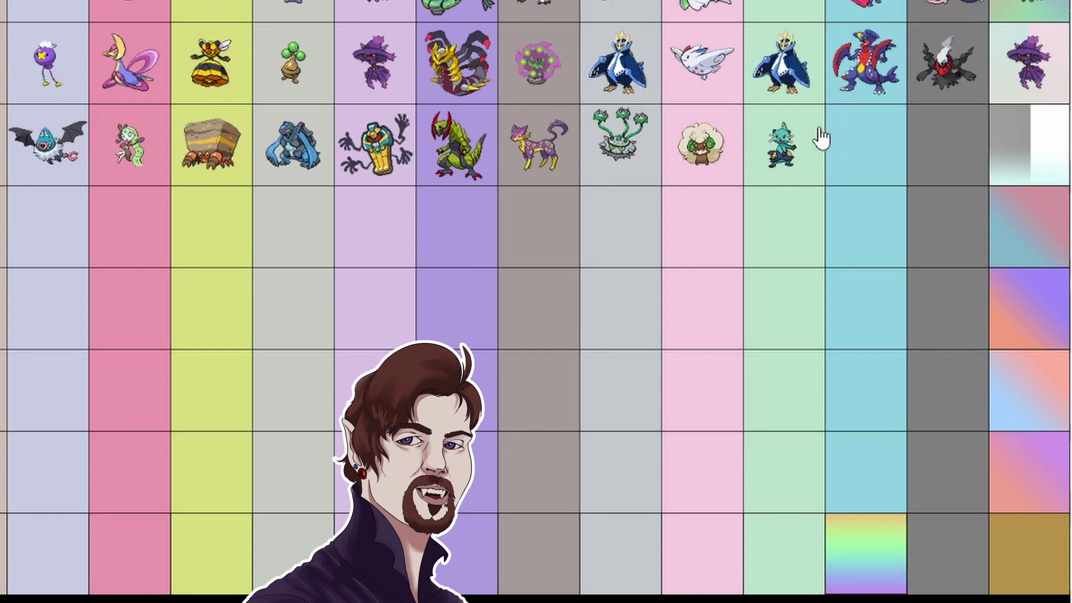
{"action": "left_click", "coordinate": [871, 159]}
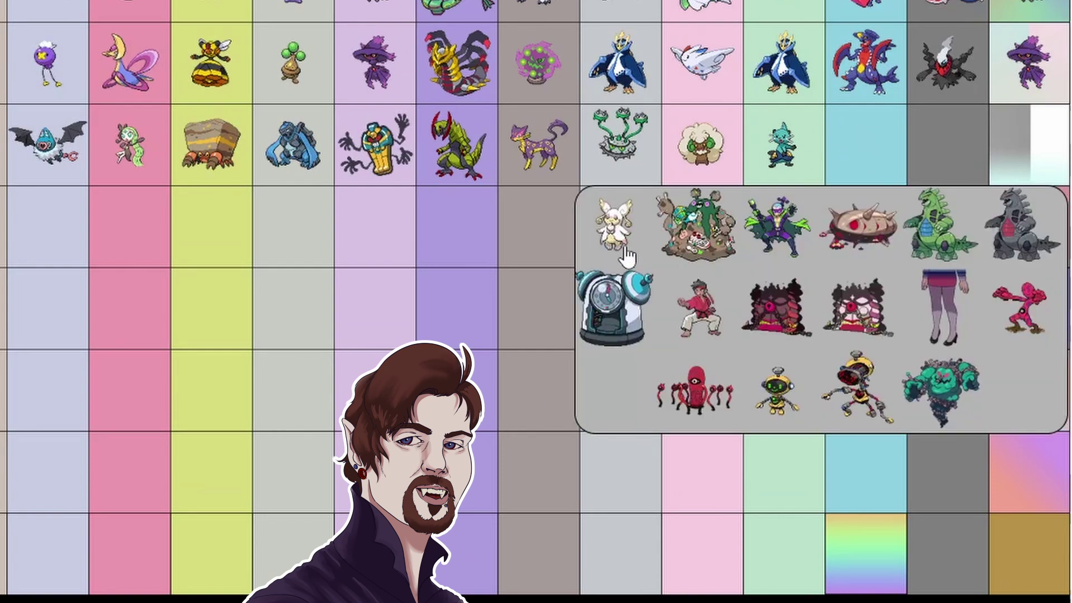
{"action": "left_click", "coordinate": [699, 244]}
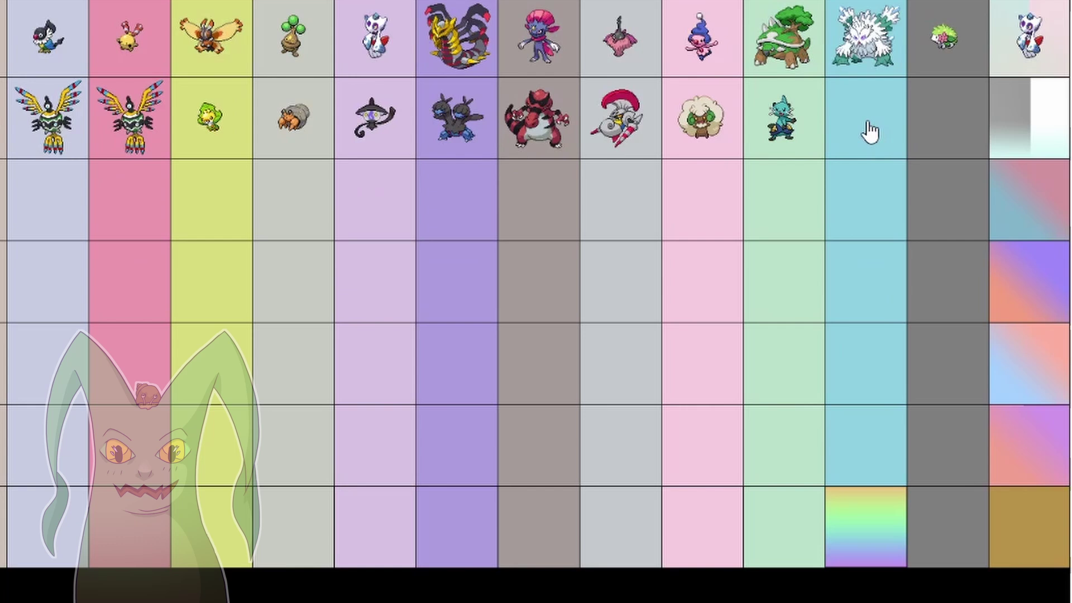
{"action": "left_click", "coordinate": [866, 130]}
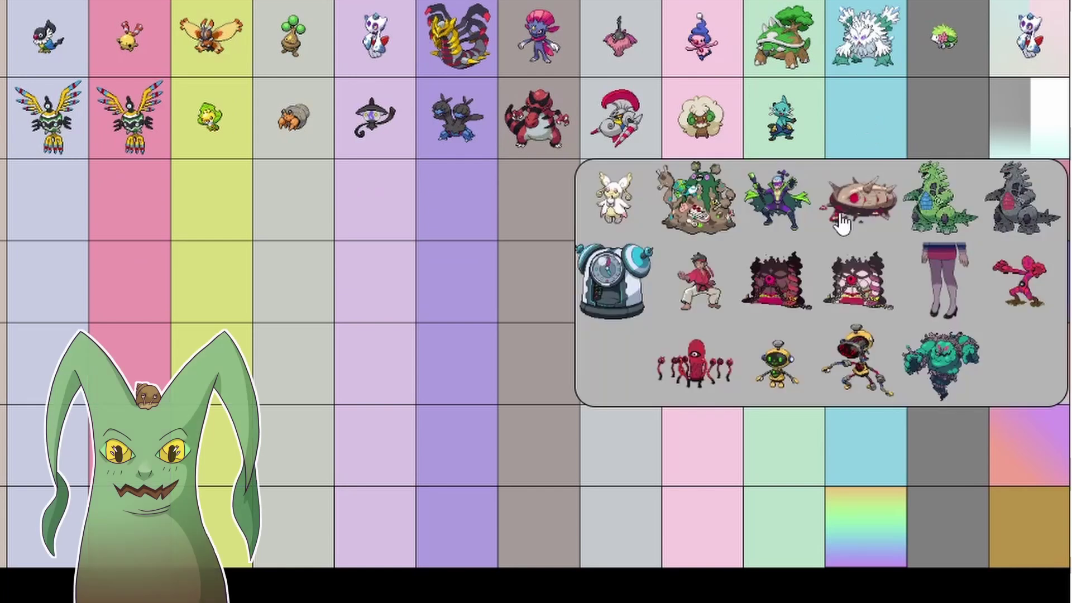
{"action": "left_click", "coordinate": [695, 208]}
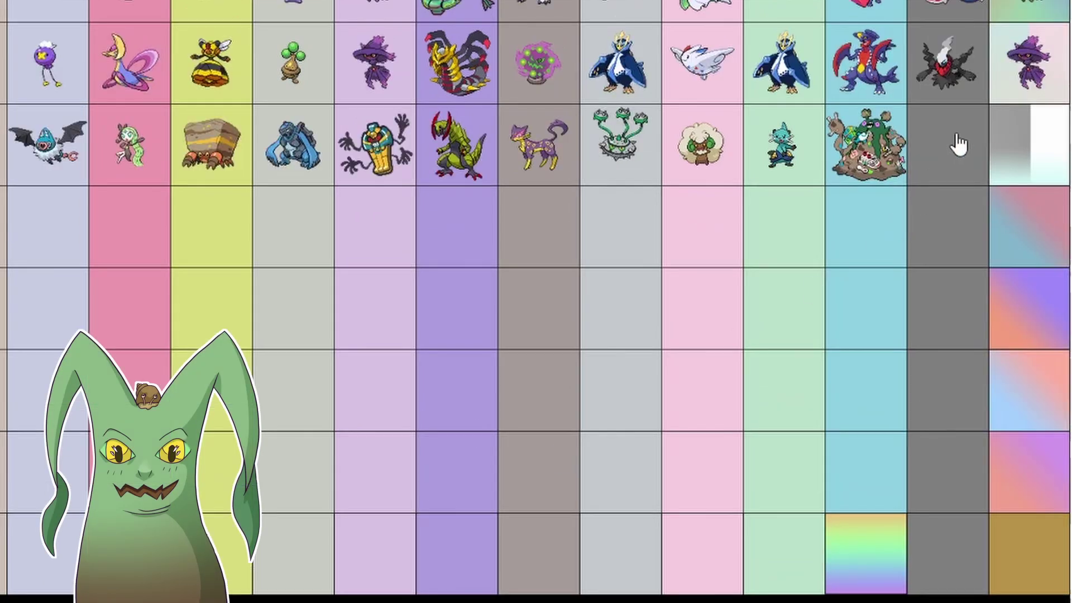
- Set the generation V legendary picks to Victini in the first chart and Virizion in the second chart
{"action": "left_click", "coordinate": [954, 149]}
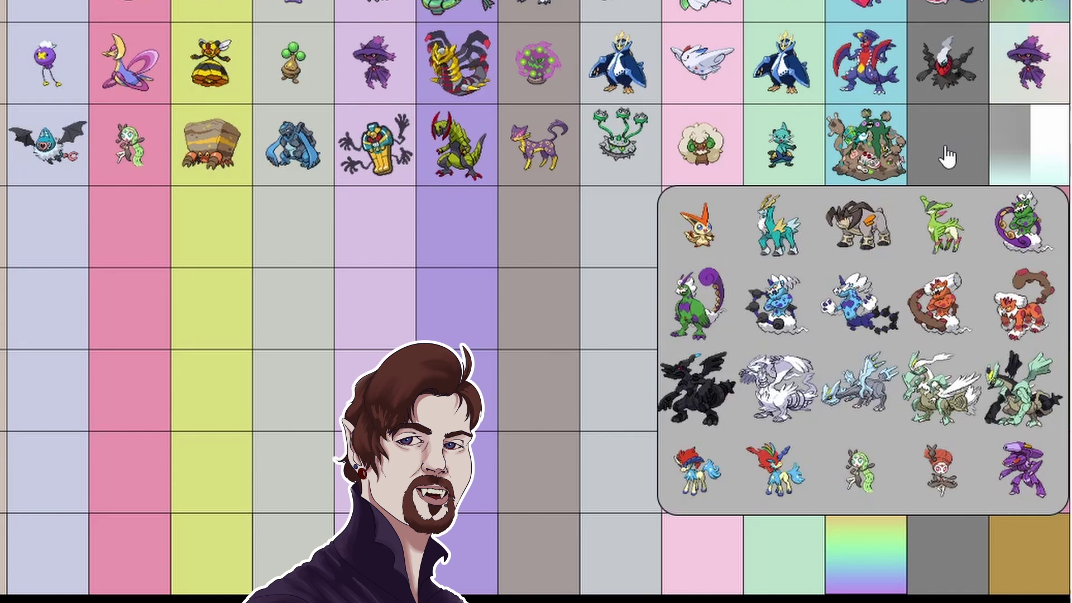
{"action": "left_click", "coordinate": [698, 251]}
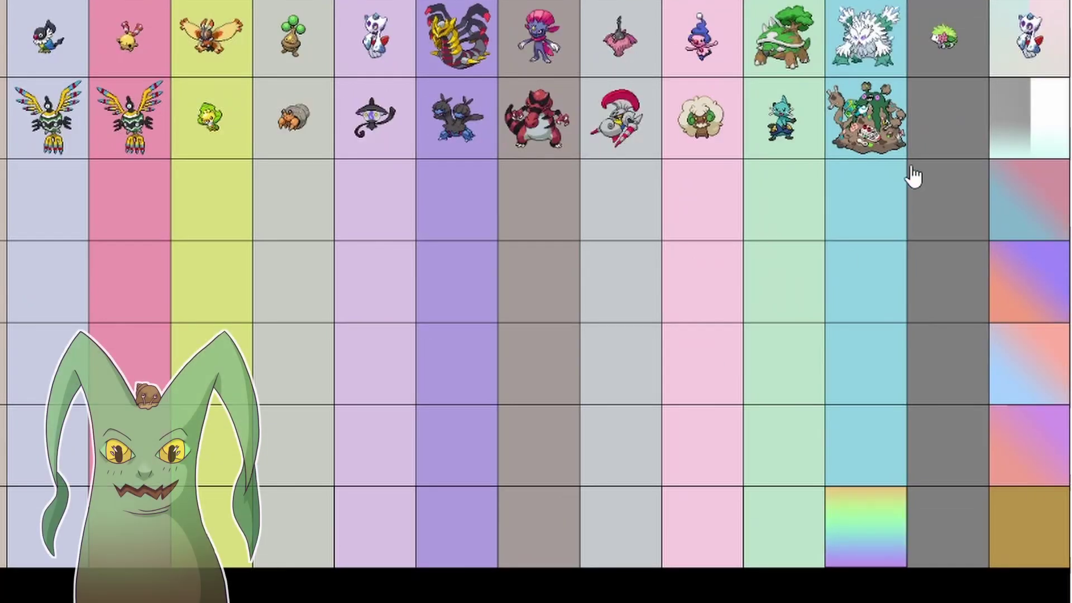
{"action": "left_click", "coordinate": [964, 114]}
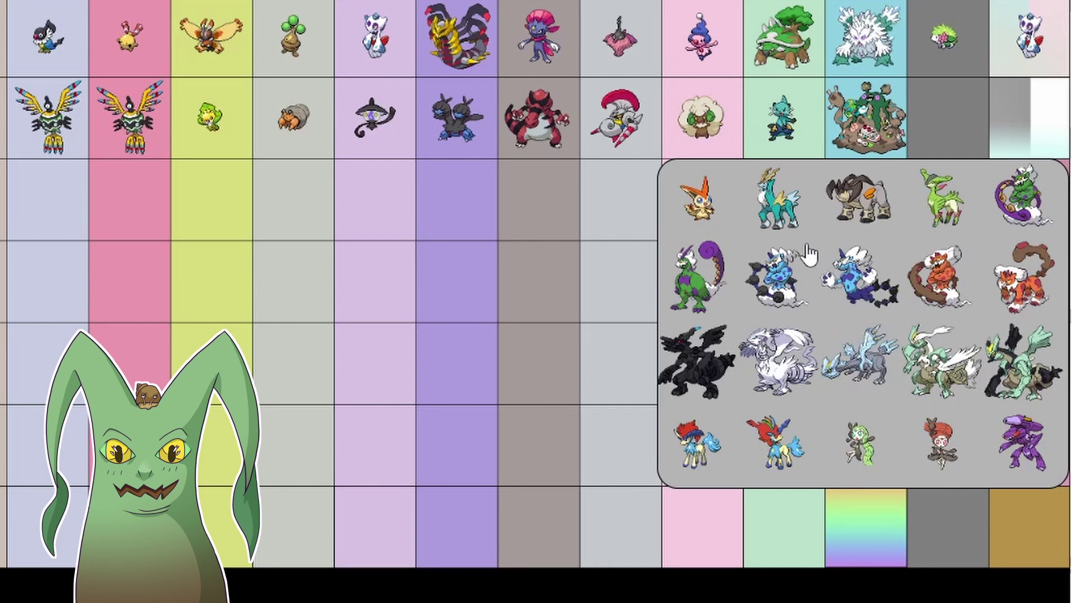
{"action": "left_click", "coordinate": [954, 215]}
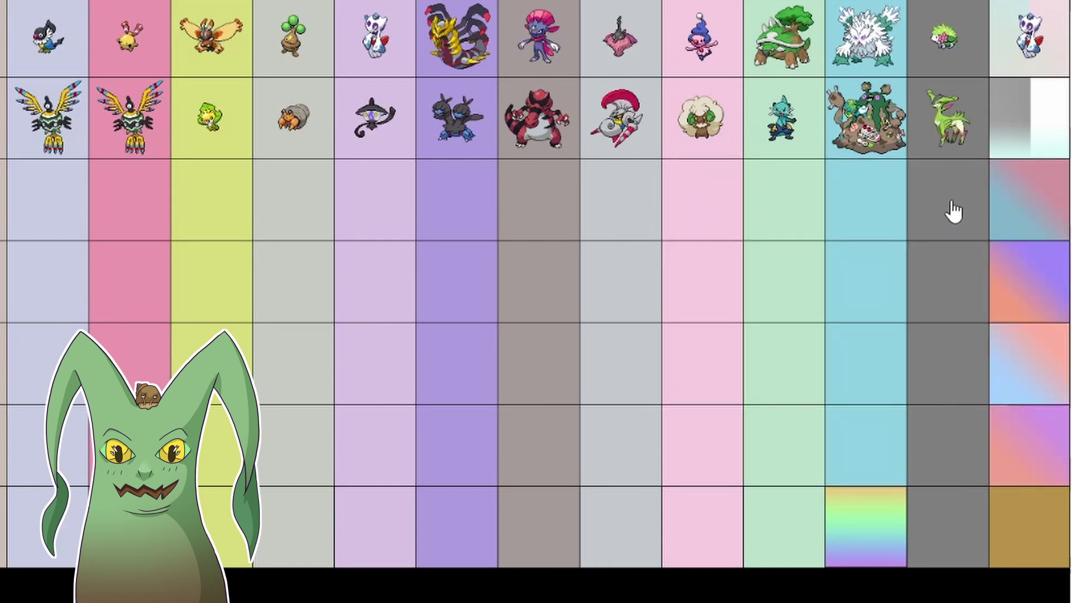
- Set the overall generation V favourites to Chandelure in the first chart and Volcarona in the second chart
{"action": "mouse_move", "coordinate": [218, 589]}
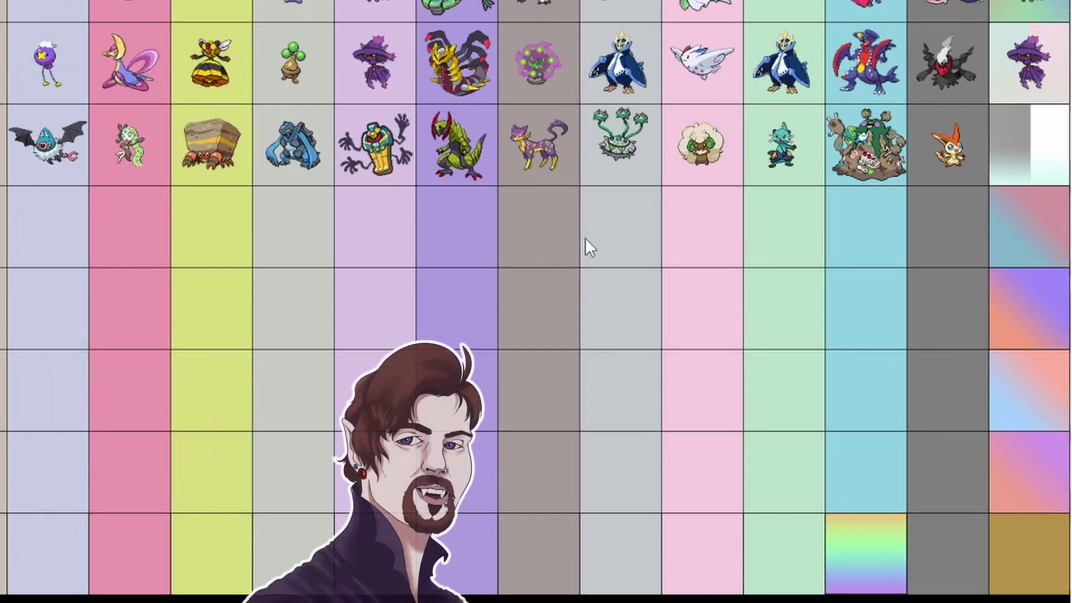
{"action": "left_click", "coordinate": [1011, 161]}
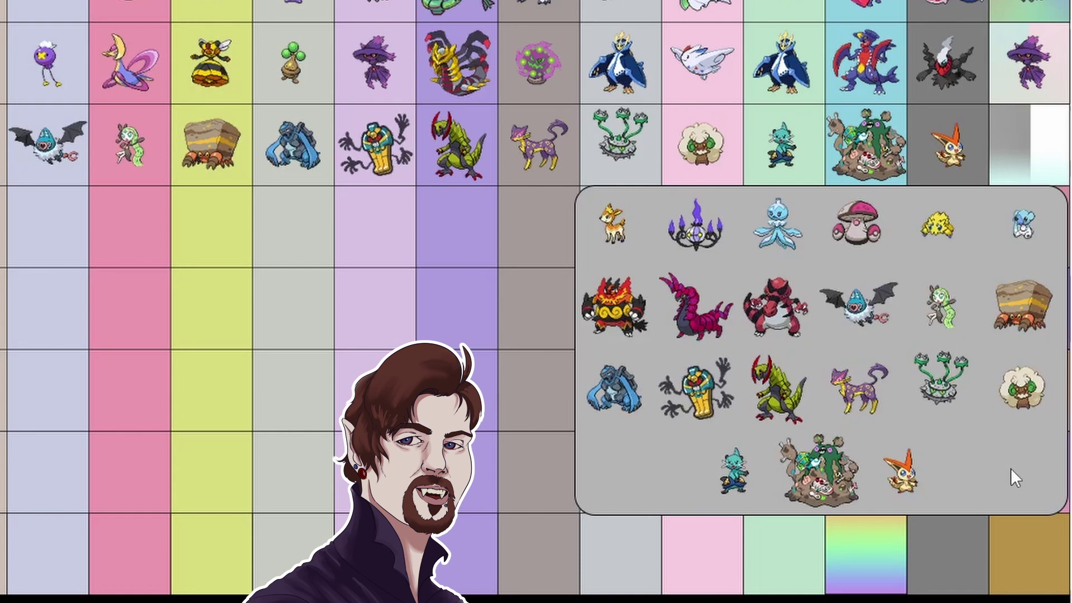
{"action": "left_click", "coordinate": [711, 244]}
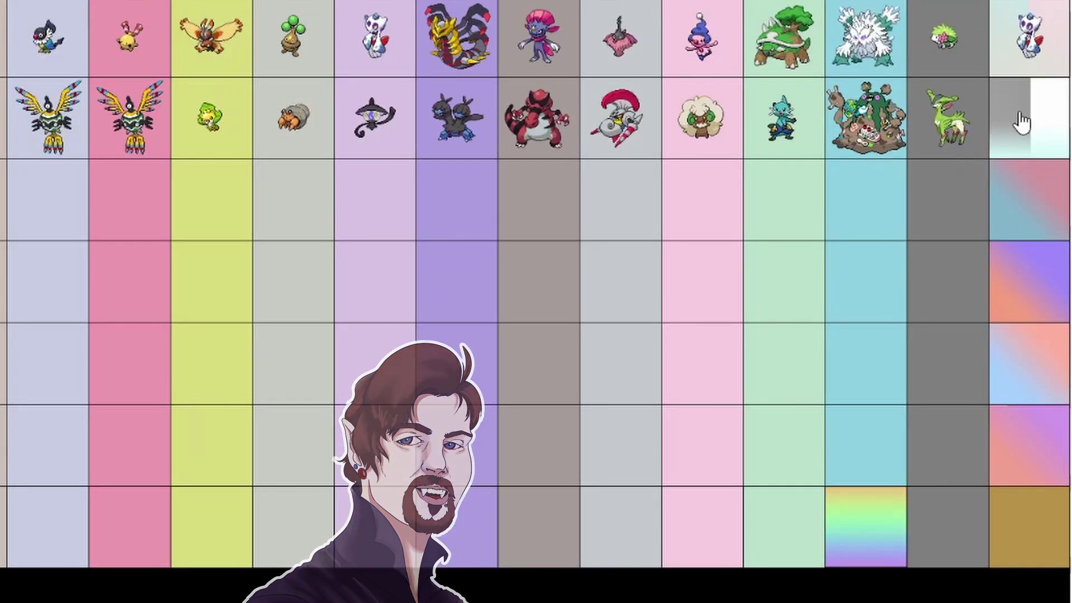
{"action": "left_click", "coordinate": [1020, 118]}
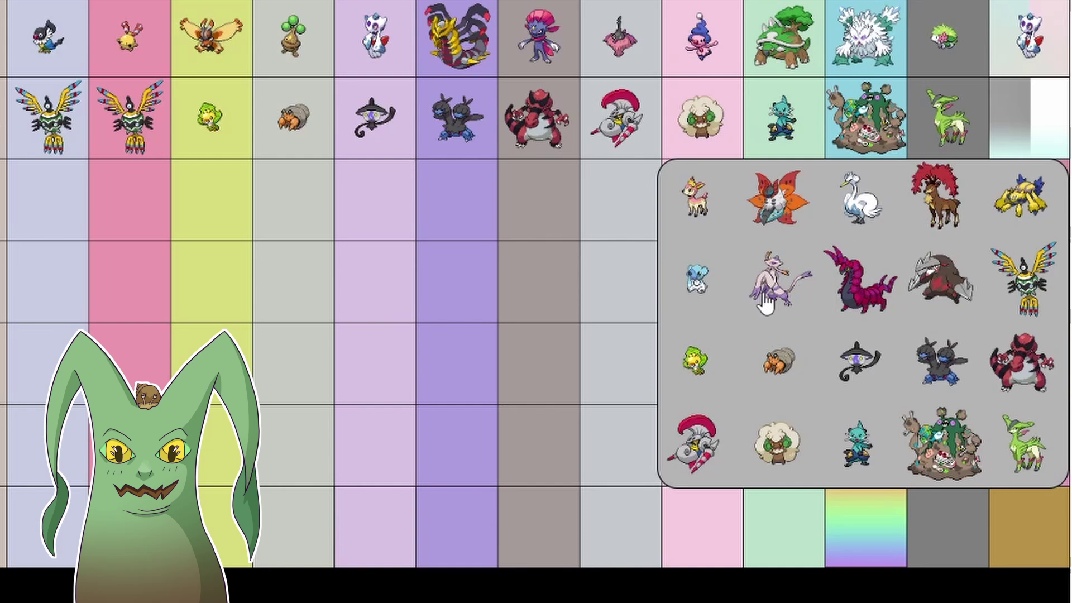
{"action": "left_click", "coordinate": [787, 215]}
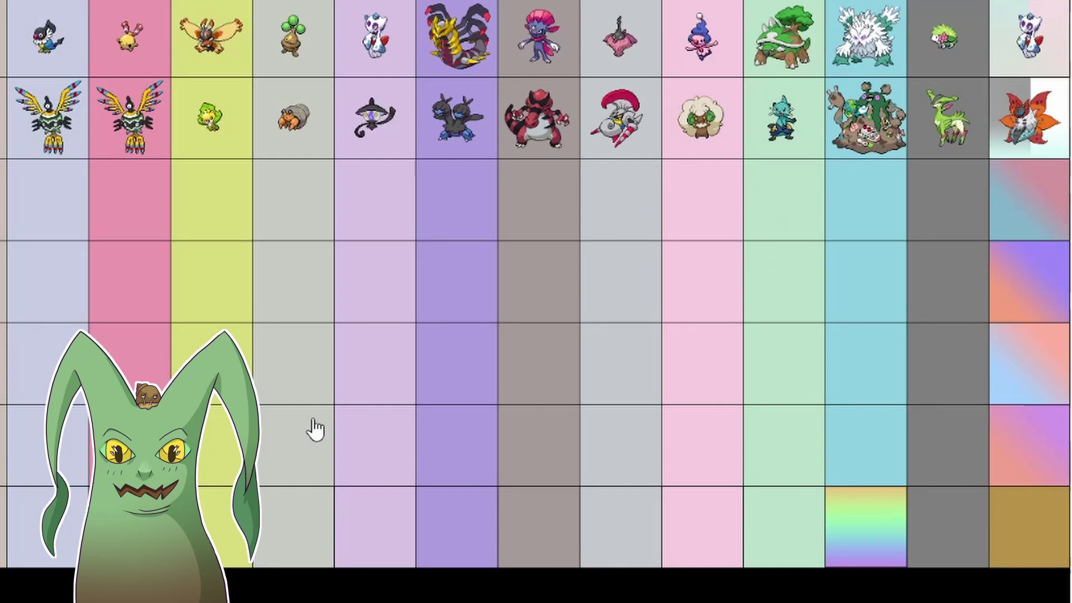
{"action": "mouse_move", "coordinate": [285, 586]}
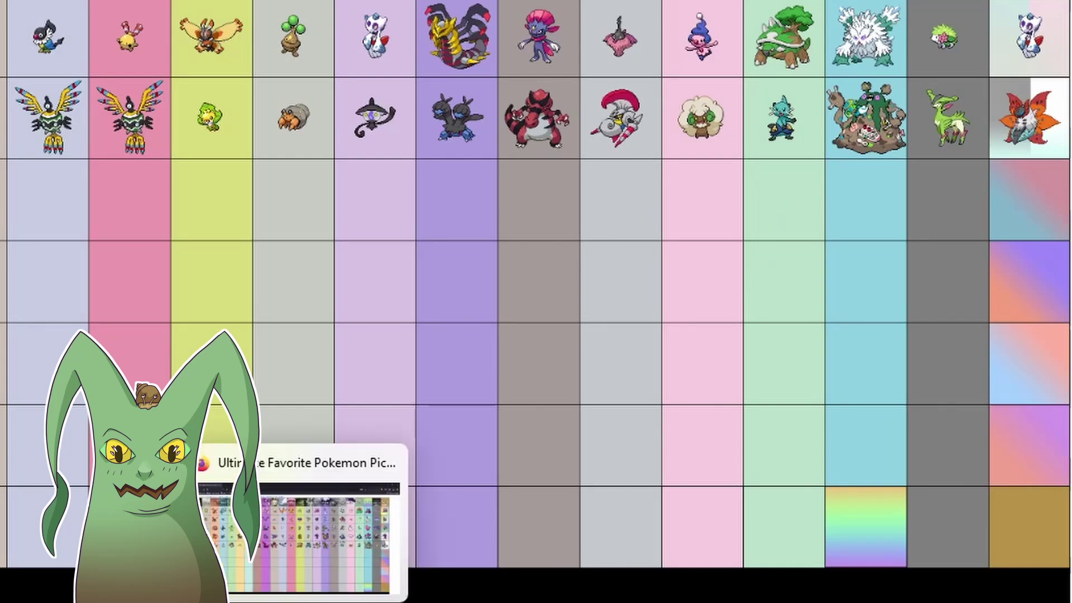
{"action": "left_click", "coordinate": [298, 599]}
{"action": "left_click", "coordinate": [474, 574]}
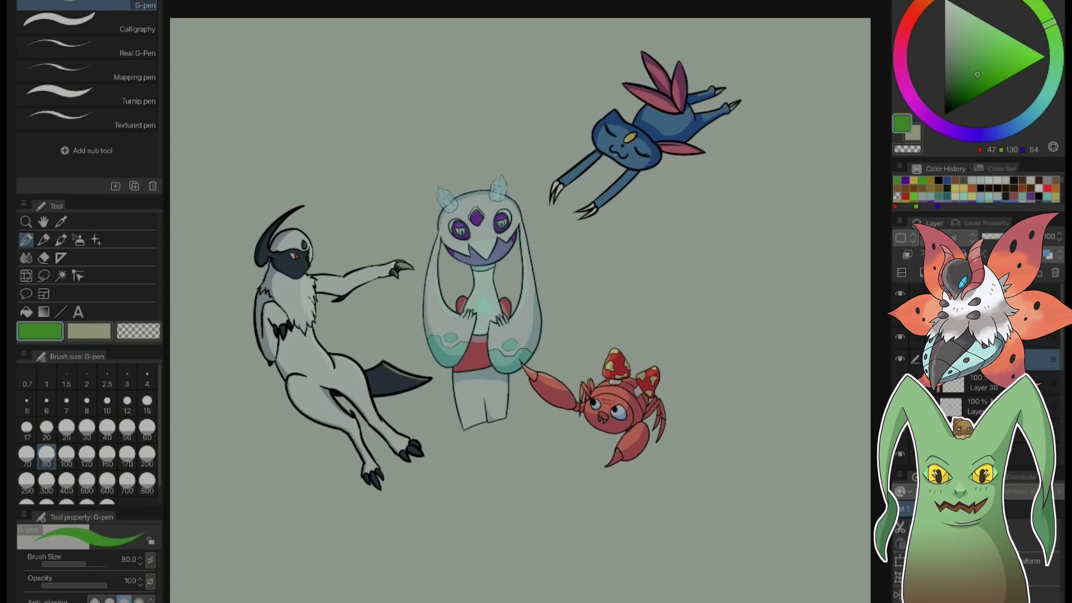
- Switch to the Clip Studio Paint group drawing and rename the selected layer
{"action": "double_click", "coordinate": [982, 363]}
{"action": "type", "text": "G"}
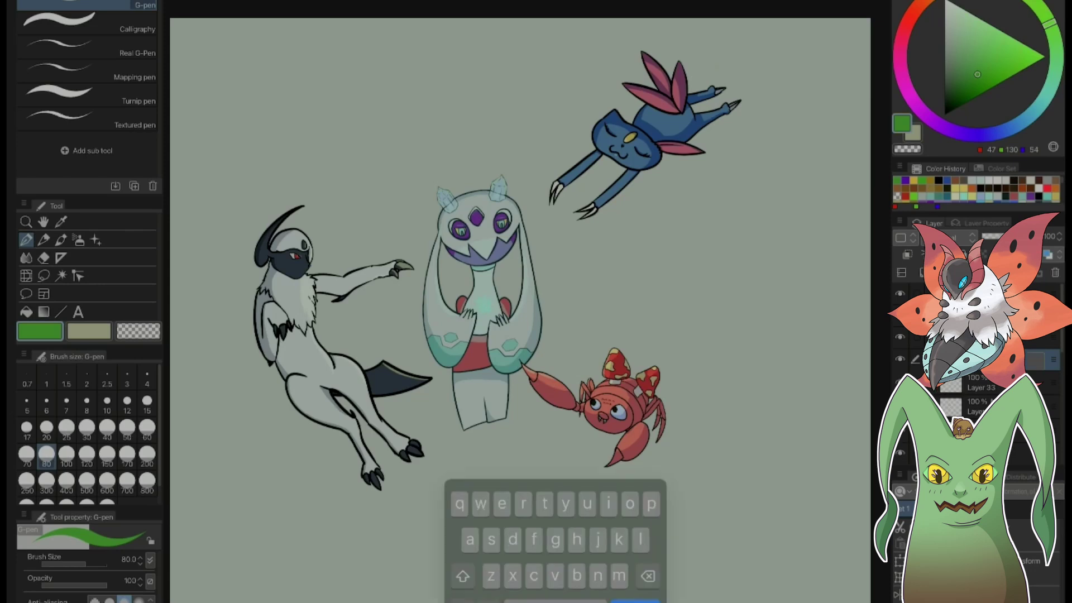
{"action": "type", "text": "fn"}
{"action": "key", "text": "Return"}
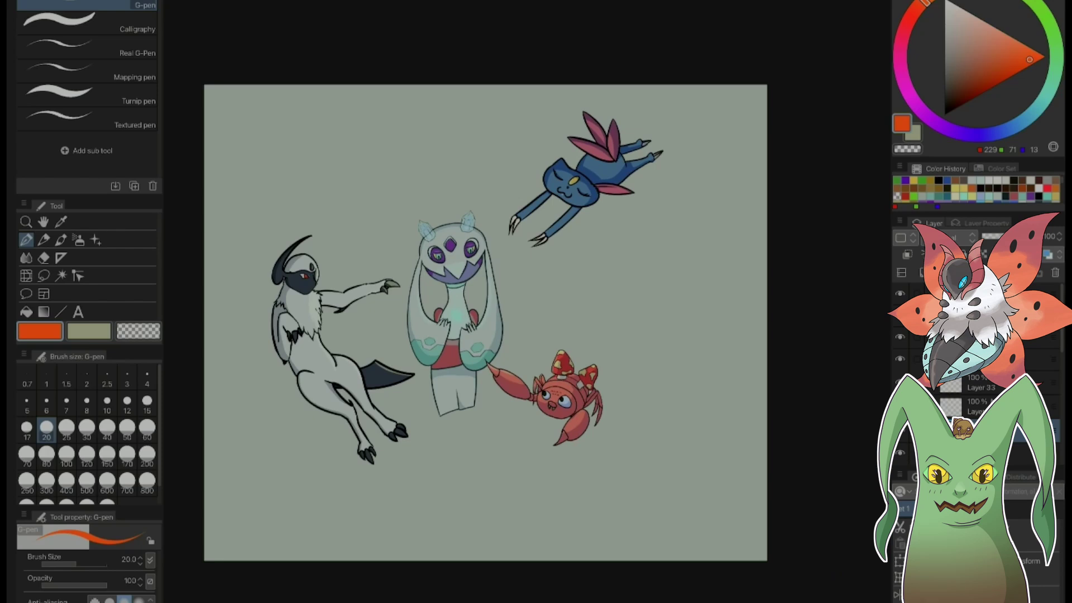
- Sketch a round head and long curved body sides for Volcarona in orange G-pen on the empty canvas above Absol
{"action": "scroll", "coordinate": [528, 301], "scroll_direction": "up", "scroll_amount": 5}
{"action": "scroll", "coordinate": [528, 301], "scroll_direction": "up", "scroll_amount": 3}
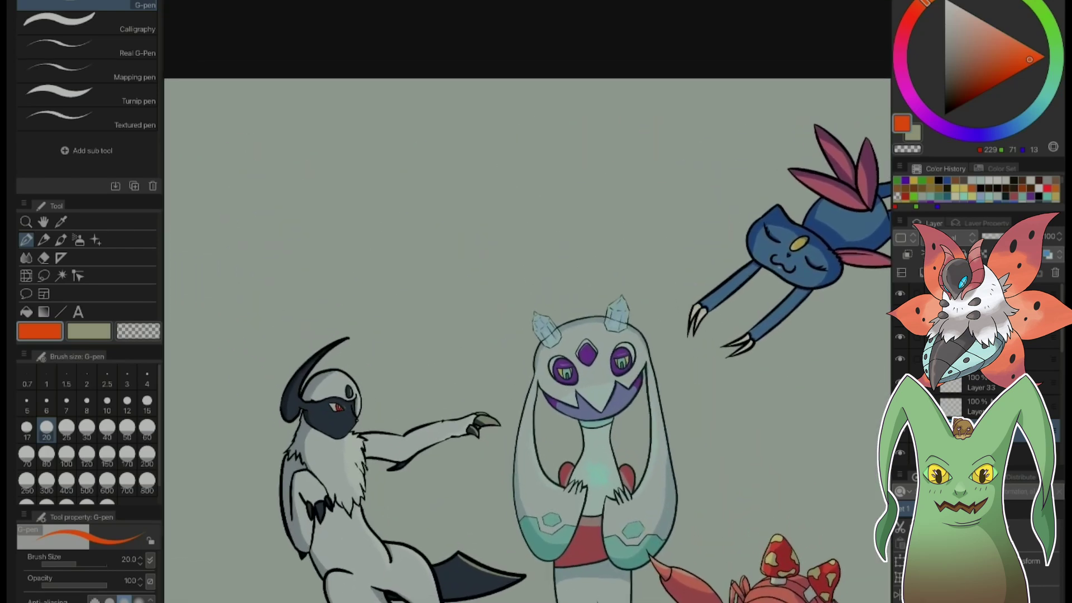
{"action": "scroll", "coordinate": [536, 346], "scroll_direction": "down", "scroll_amount": 5}
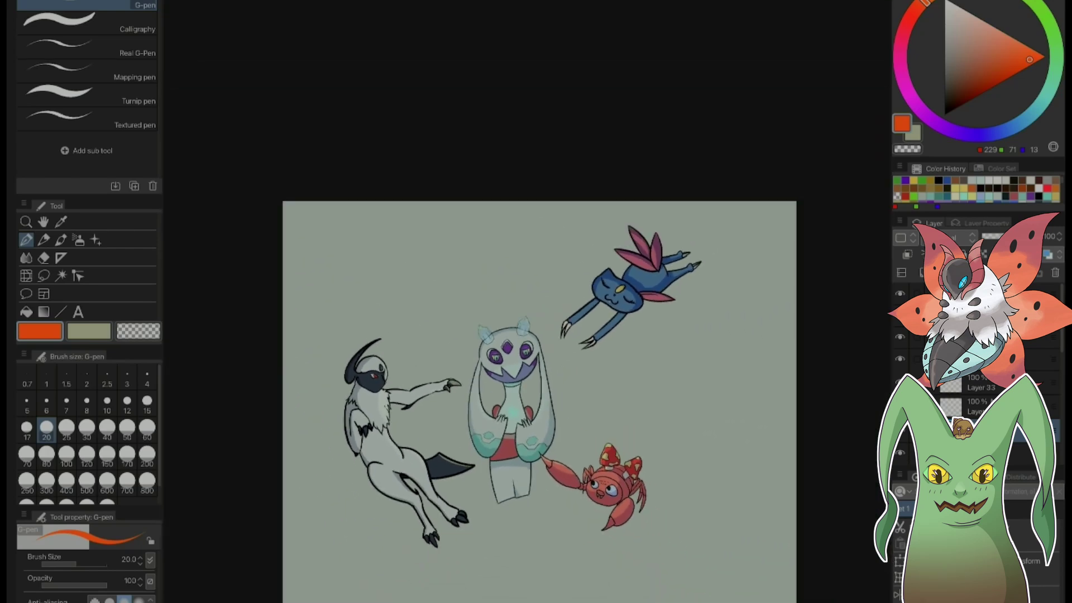
{"action": "scroll", "coordinate": [539, 380], "scroll_direction": "down", "scroll_amount": 2}
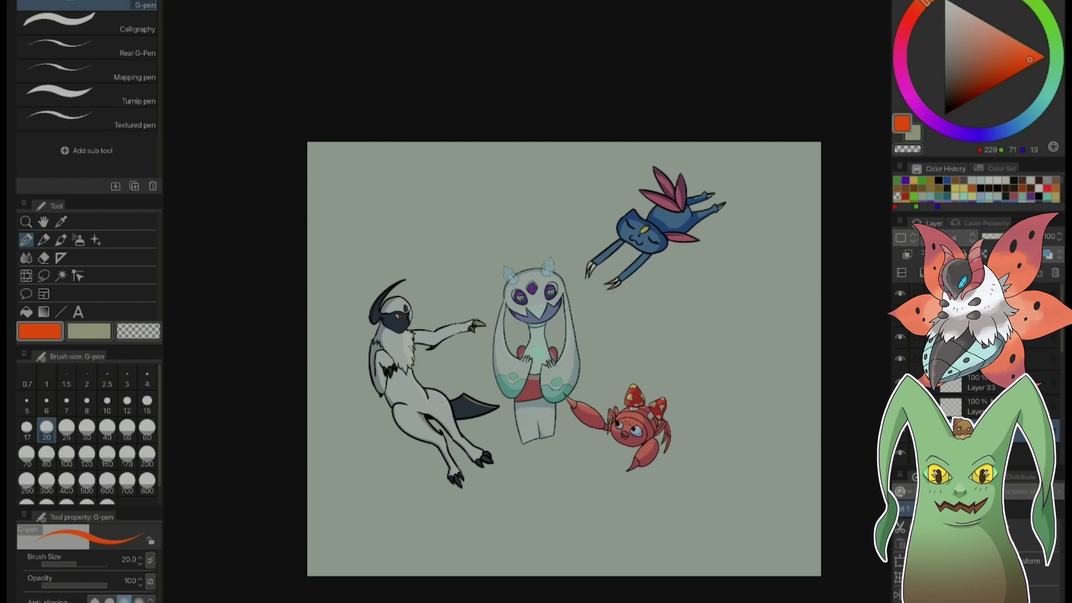
{"action": "scroll", "coordinate": [358, 207], "scroll_direction": "up", "scroll_amount": 5}
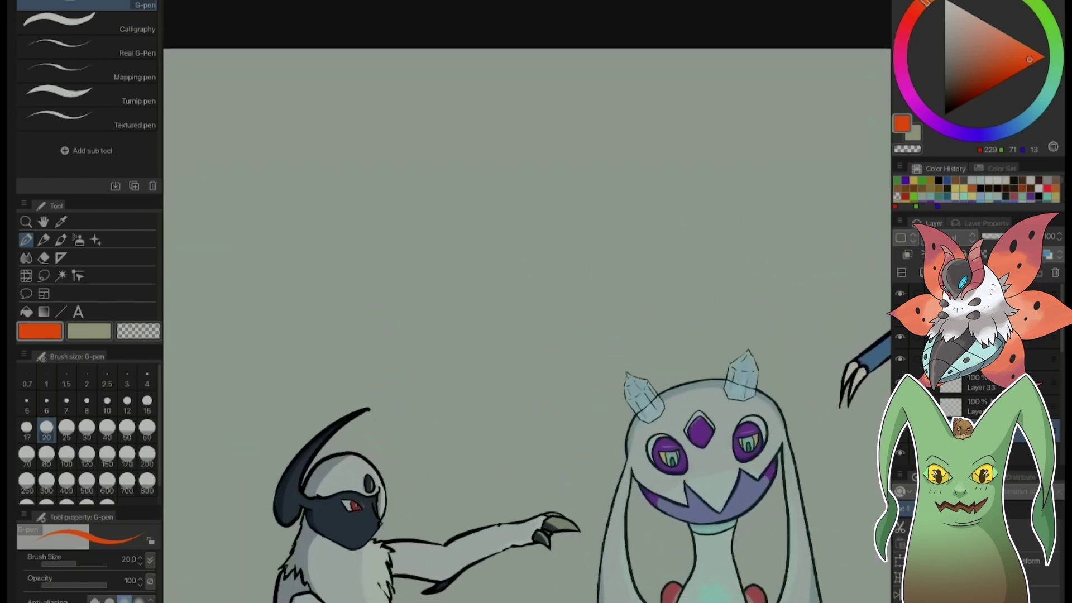
{"action": "scroll", "coordinate": [540, 346], "scroll_direction": "down", "scroll_amount": 2}
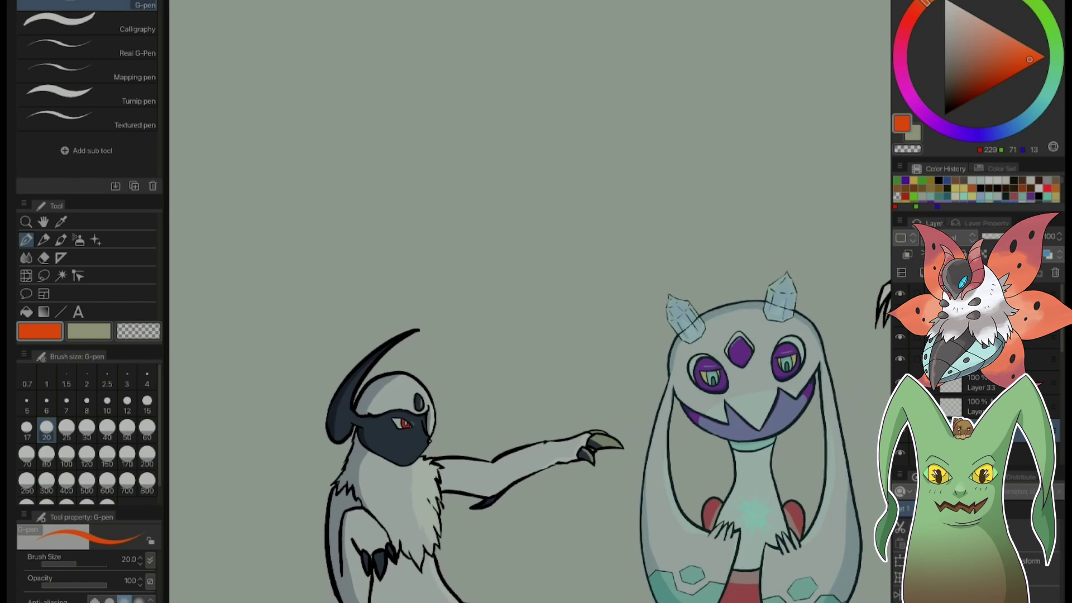
{"action": "scroll", "coordinate": [383, 374], "scroll_direction": "down", "scroll_amount": 1}
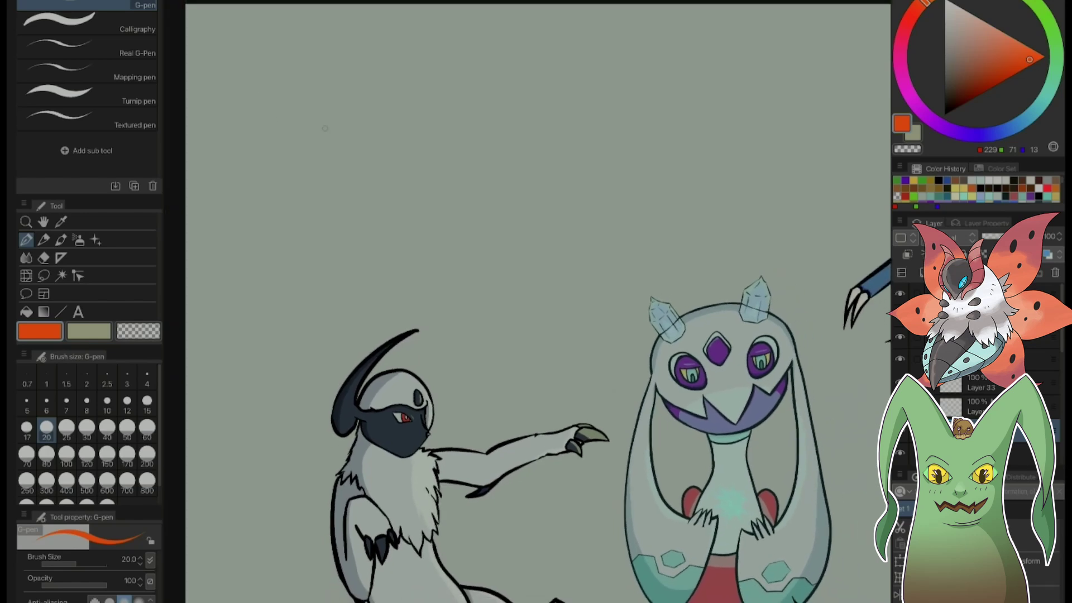
{"action": "mouse_move", "coordinate": [273, 133]}
{"action": "left_mouse_down"}
{"action": "mouse_move", "coordinate": [288, 148]}
{"action": "mouse_move", "coordinate": [309, 72]}
{"action": "left_mouse_up"}
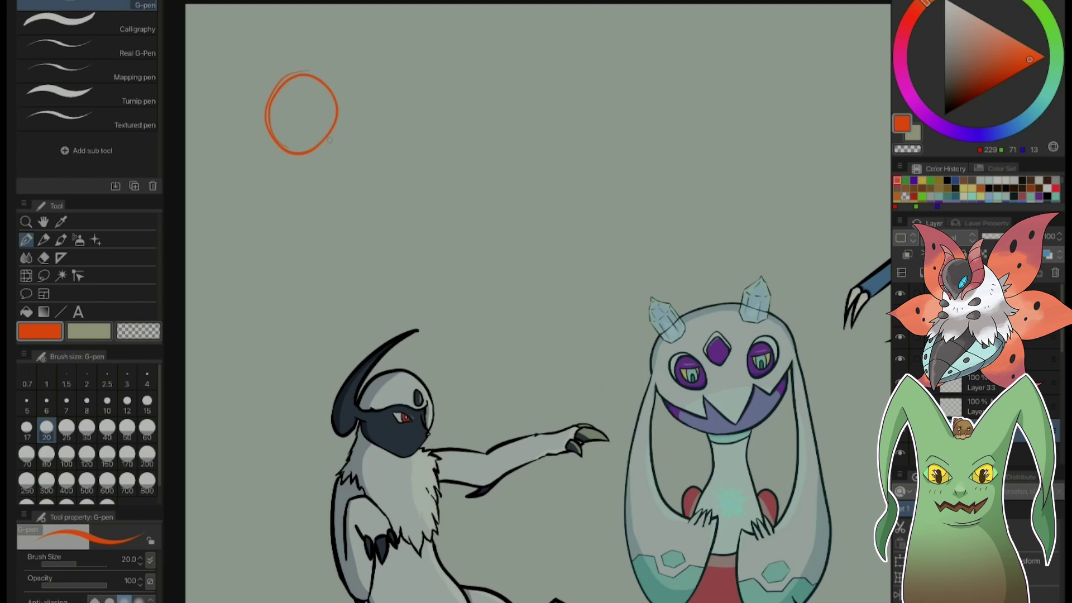
{"action": "left_click_drag", "start_coordinate": [322, 138], "coordinate": [334, 187]}
{"action": "mouse_move", "coordinate": [336, 128]}
{"action": "left_mouse_down"}
{"action": "mouse_move", "coordinate": [343, 243]}
{"action": "mouse_move", "coordinate": [382, 308]}
{"action": "left_mouse_up"}
{"action": "left_click_drag", "start_coordinate": [261, 112], "coordinate": [287, 239]}
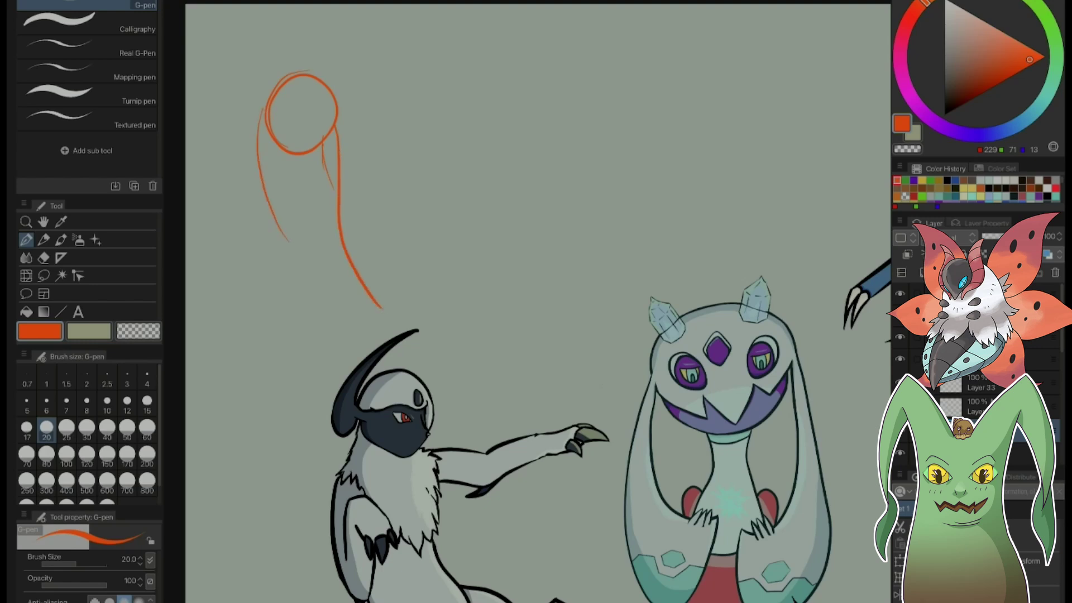
{"action": "mouse_move", "coordinate": [268, 101]}
{"action": "left_mouse_down"}
{"action": "mouse_move", "coordinate": [247, 147]}
{"action": "mouse_move", "coordinate": [244, 215]}
{"action": "mouse_move", "coordinate": [287, 284]}
{"action": "left_mouse_up"}
- Undo all strokes of the first orange Volcarona sketch
{"action": "key", "text": "ctrl+z"}
{"action": "key", "text": "ctrl+z"}
{"action": "key", "text": "ctrl+z"}
{"action": "key", "text": "ctrl+z"}
{"action": "key", "text": "ctrl+z"}
{"action": "key", "text": "ctrl+z"}
{"action": "key", "text": "ctrl+z"}
{"action": "key", "text": "ctrl+z"}
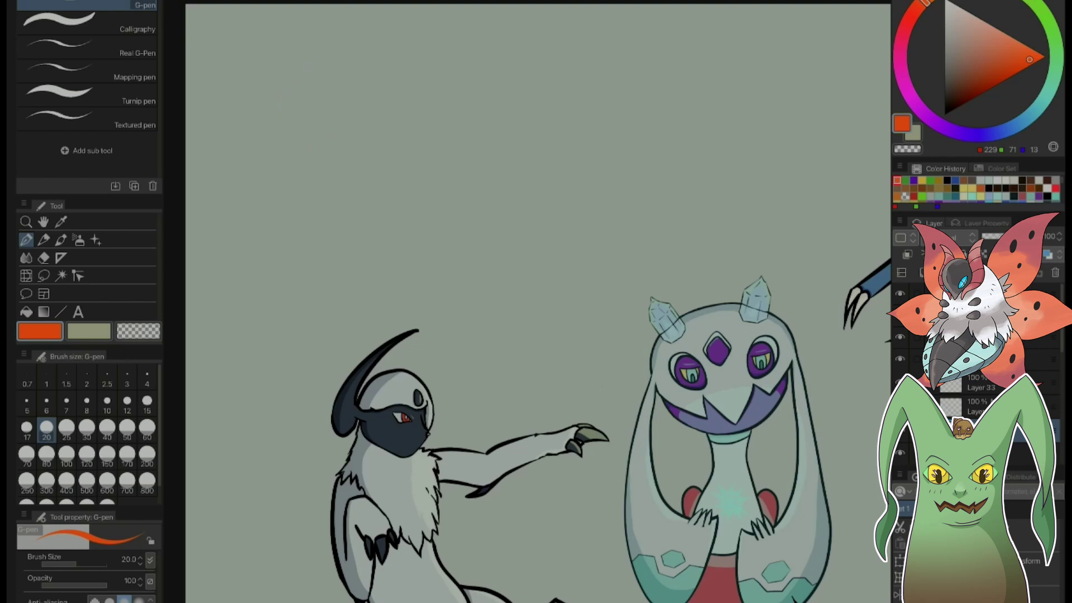
- Sketch Volcarona above Absol with a round head, an overlapping oval body and three pointed wings on one side
{"action": "mouse_move", "coordinate": [257, 126]}
{"action": "left_mouse_down"}
{"action": "mouse_move", "coordinate": [315, 120]}
{"action": "mouse_move", "coordinate": [279, 167]}
{"action": "mouse_move", "coordinate": [254, 133]}
{"action": "mouse_move", "coordinate": [288, 268]}
{"action": "left_mouse_up"}
{"action": "mouse_move", "coordinate": [332, 155]}
{"action": "left_mouse_down"}
{"action": "mouse_move", "coordinate": [251, 213]}
{"action": "mouse_move", "coordinate": [352, 184]}
{"action": "mouse_move", "coordinate": [279, 301]}
{"action": "left_mouse_up"}
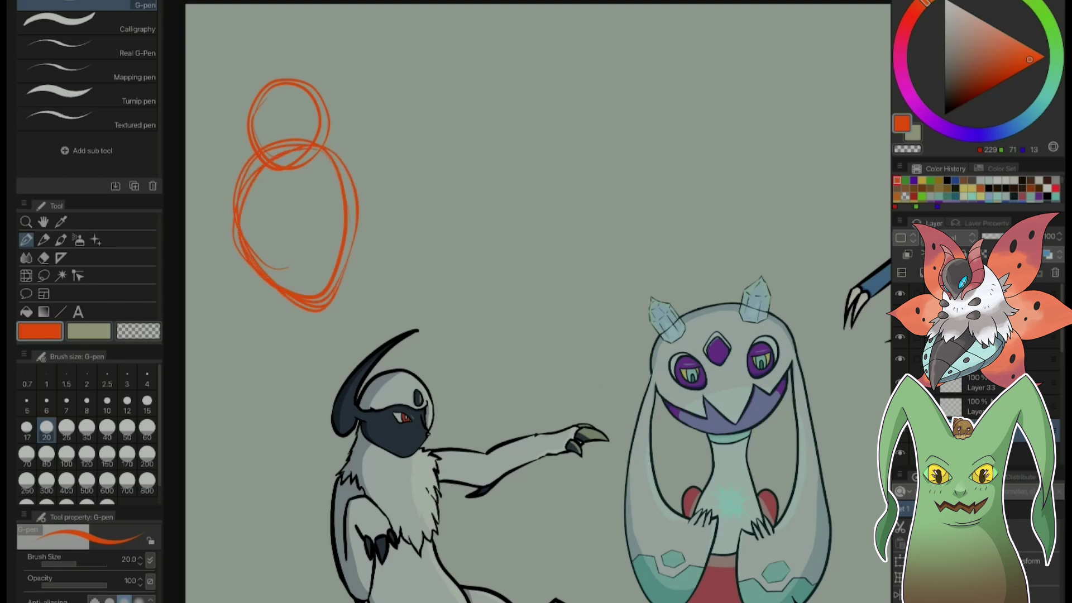
{"action": "left_click_drag", "start_coordinate": [325, 105], "coordinate": [373, 42]}
{"action": "left_click_drag", "start_coordinate": [347, 167], "coordinate": [385, 45]}
{"action": "mouse_move", "coordinate": [355, 236]}
{"action": "left_mouse_down"}
{"action": "mouse_move", "coordinate": [427, 302]}
{"action": "mouse_move", "coordinate": [455, 305]}
{"action": "left_mouse_up"}
{"action": "left_click_drag", "start_coordinate": [328, 306], "coordinate": [459, 313]}
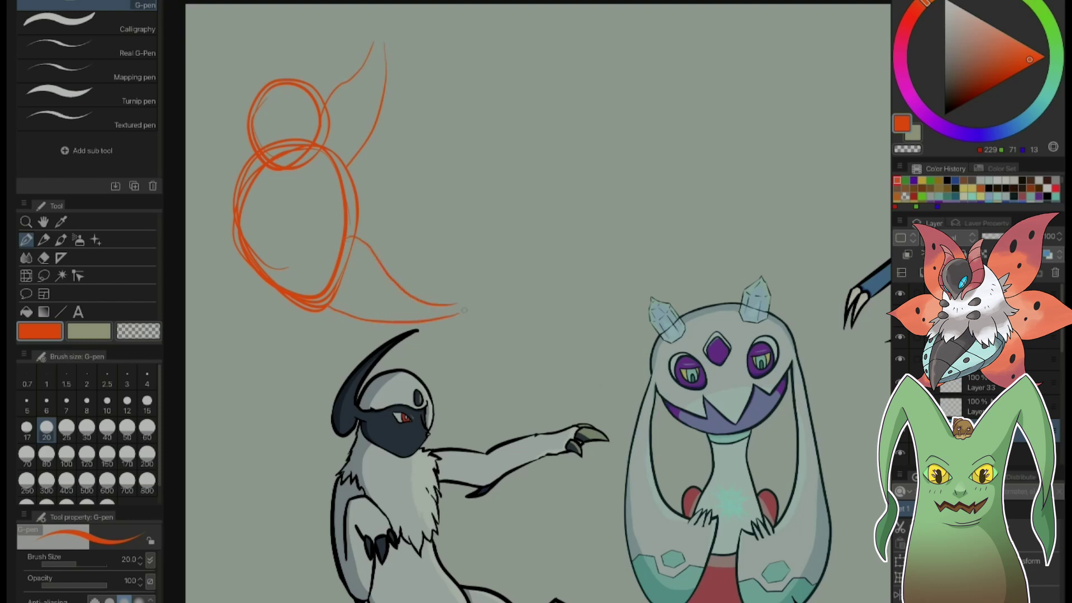
{"action": "left_click_drag", "start_coordinate": [359, 153], "coordinate": [440, 120]}
{"action": "mouse_move", "coordinate": [368, 242]}
{"action": "left_mouse_down"}
{"action": "mouse_move", "coordinate": [394, 194]}
{"action": "mouse_move", "coordinate": [457, 120]}
{"action": "left_mouse_up"}
- Undo the wing strokes and the head and body ovals of the second Volcarona sketch
{"action": "key", "text": "ctrl+z"}
{"action": "key", "text": "ctrl+z"}
{"action": "key", "text": "ctrl+z"}
{"action": "key", "text": "ctrl+z"}
{"action": "key", "text": "ctrl+z"}
{"action": "key", "text": "ctrl+z"}
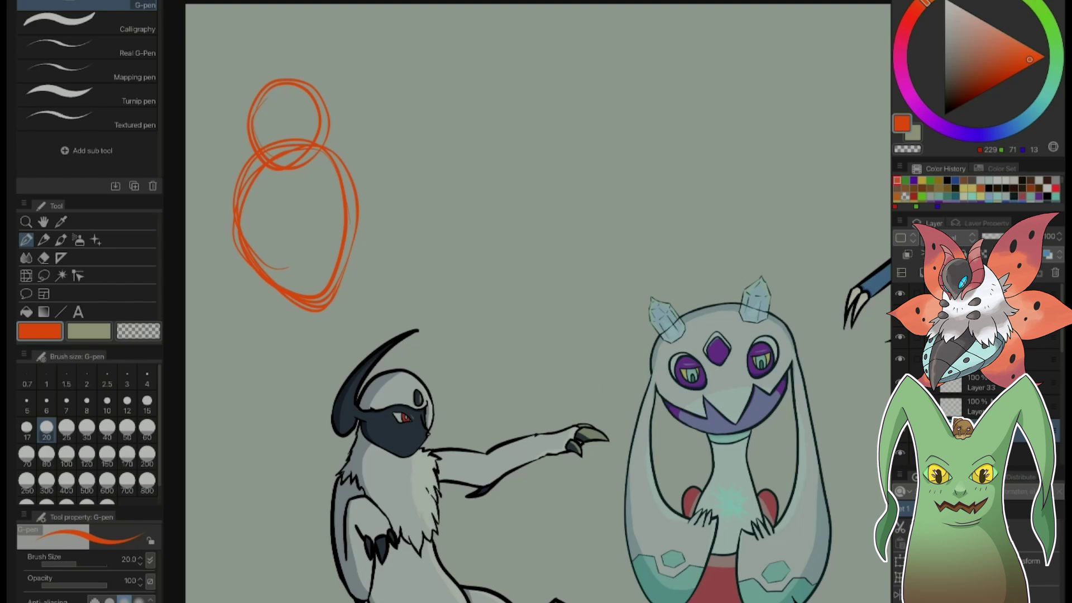
{"action": "key", "text": "ctrl+z"}
{"action": "key", "text": "ctrl+z"}
{"action": "key", "text": "ctrl+z"}
{"action": "key", "text": "ctrl+z"}
{"action": "key", "text": "ctrl+z"}
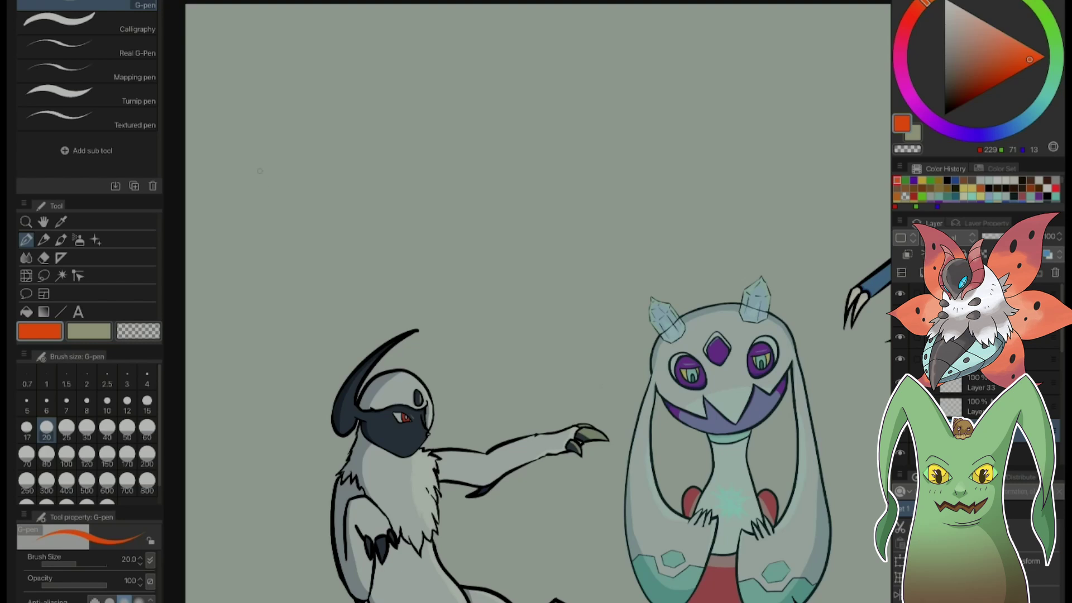
- Sketch an orange head oval above Absol and hide the layers containing the other finished characters
{"action": "mouse_move", "coordinate": [327, 150]}
{"action": "left_mouse_down"}
{"action": "mouse_move", "coordinate": [343, 134]}
{"action": "mouse_move", "coordinate": [326, 157]}
{"action": "left_mouse_up"}
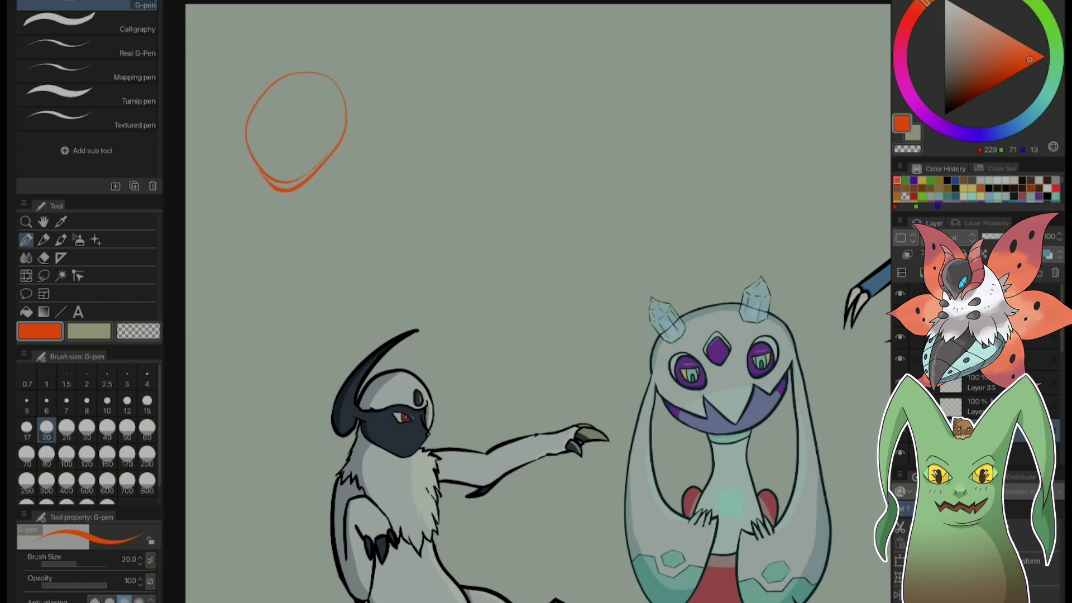
{"action": "left_click", "coordinate": [899, 430]}
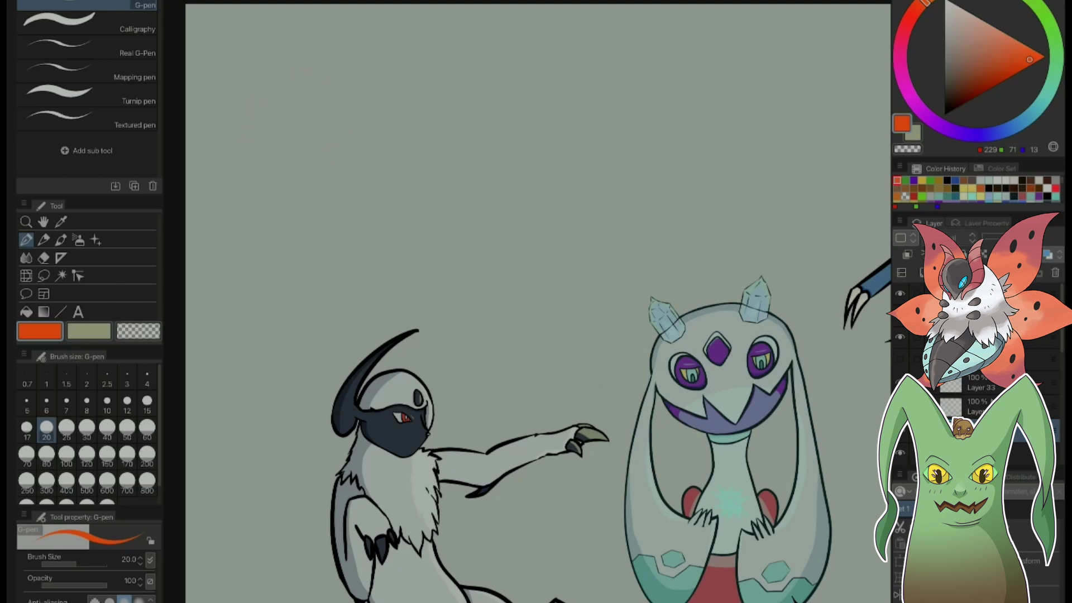
{"action": "left_click", "coordinate": [900, 337]}
{"action": "left_click", "coordinate": [899, 430]}
{"action": "left_click", "coordinate": [900, 315]}
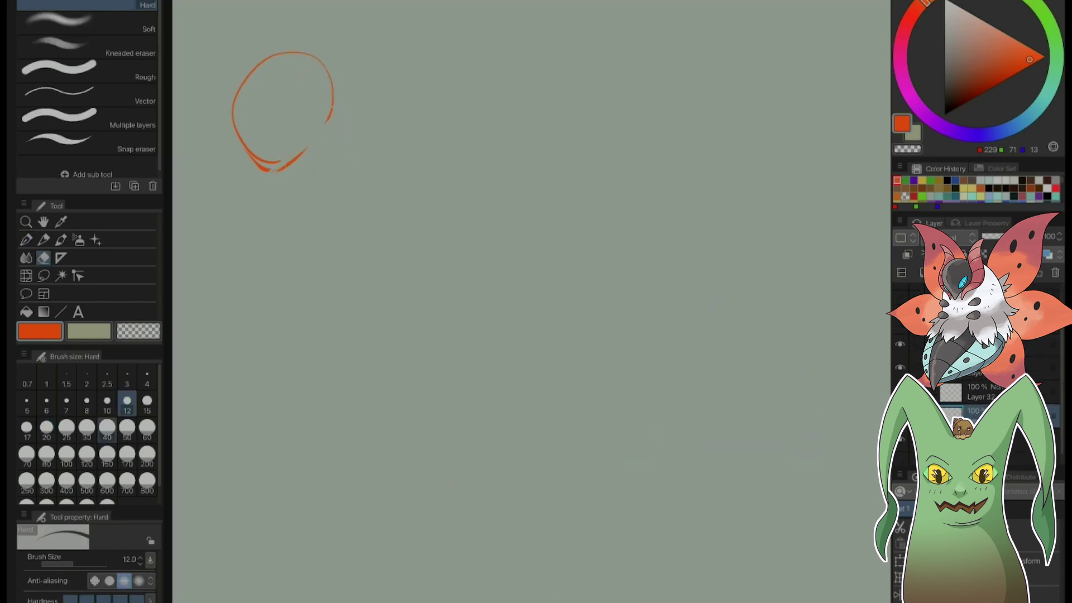
- Erase the trial head oval with the Hard eraser at brush size 120
{"action": "left_click", "coordinate": [87, 453]}
{"action": "mouse_move", "coordinate": [279, 167]}
{"action": "left_mouse_down"}
{"action": "mouse_move", "coordinate": [326, 88]}
{"action": "mouse_move", "coordinate": [311, 49]}
{"action": "mouse_move", "coordinate": [234, 84]}
{"action": "left_mouse_up"}
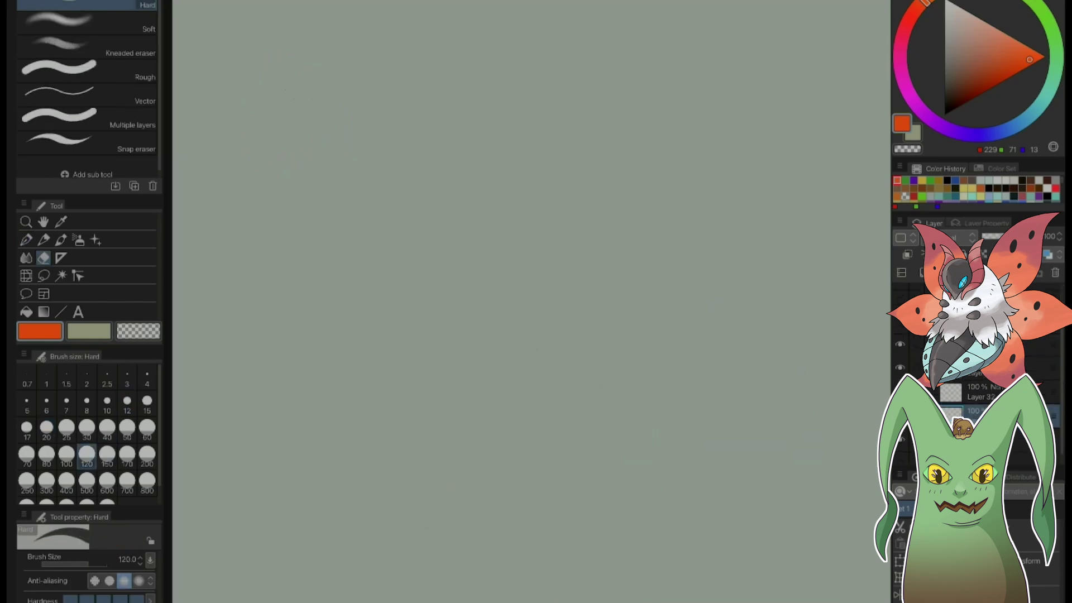
{"action": "left_click_drag", "start_coordinate": [438, 302], "coordinate": [476, 306]}
- Sketch Volcarona's oval head with repeated orange G-pen loops and a rounded body tapering to a point below it
{"action": "left_click", "coordinate": [26, 239]}
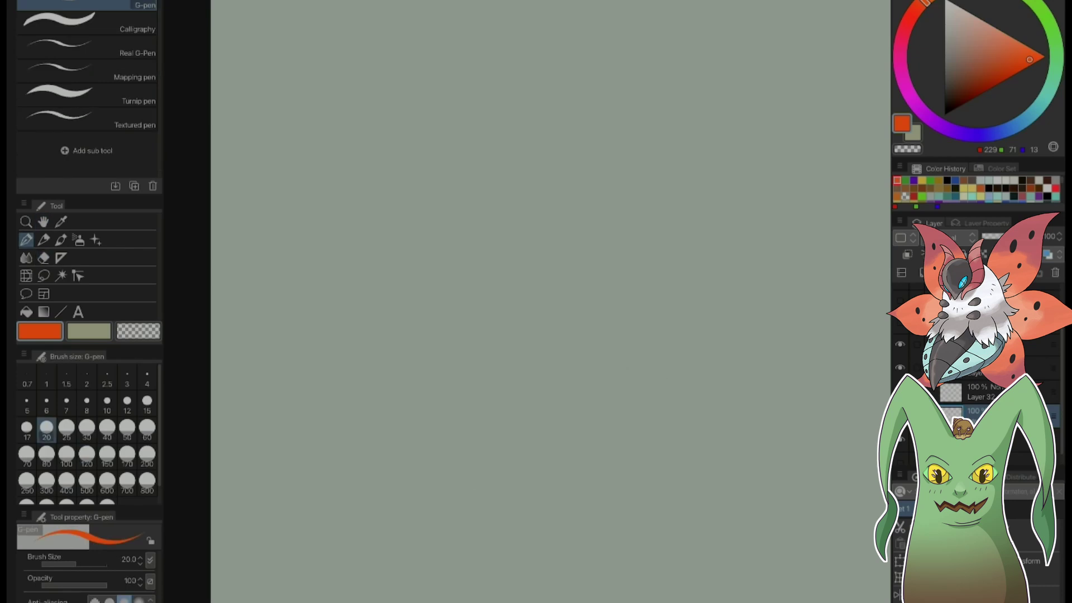
{"action": "left_click_drag", "start_coordinate": [458, 363], "coordinate": [415, 239]}
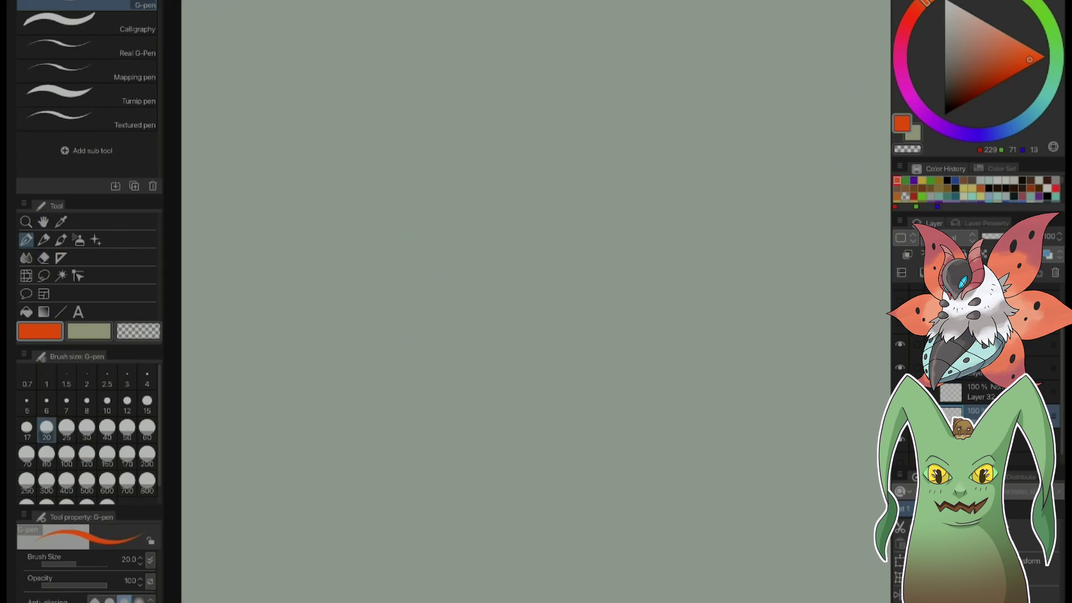
{"action": "mouse_move", "coordinate": [441, 165]}
{"action": "left_mouse_down"}
{"action": "mouse_move", "coordinate": [421, 167]}
{"action": "mouse_move", "coordinate": [430, 161]}
{"action": "mouse_move", "coordinate": [494, 187]}
{"action": "mouse_move", "coordinate": [477, 280]}
{"action": "mouse_move", "coordinate": [416, 303]}
{"action": "mouse_move", "coordinate": [365, 228]}
{"action": "mouse_move", "coordinate": [498, 200]}
{"action": "left_mouse_up"}
{"action": "mouse_move", "coordinate": [402, 307]}
{"action": "left_mouse_down"}
{"action": "mouse_move", "coordinate": [508, 245]}
{"action": "mouse_move", "coordinate": [513, 200]}
{"action": "left_mouse_up"}
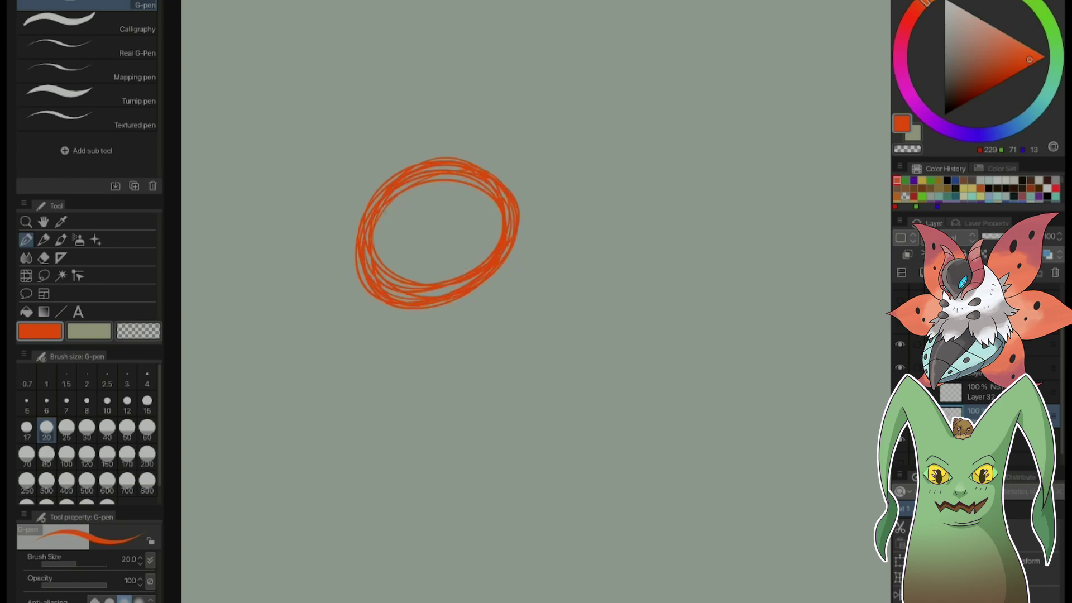
{"action": "mouse_move", "coordinate": [360, 278]}
{"action": "left_mouse_down"}
{"action": "mouse_move", "coordinate": [351, 292]}
{"action": "mouse_move", "coordinate": [455, 448]}
{"action": "mouse_move", "coordinate": [483, 459]}
{"action": "left_mouse_up"}
{"action": "mouse_move", "coordinate": [519, 224]}
{"action": "left_mouse_down"}
{"action": "mouse_move", "coordinate": [563, 274]}
{"action": "mouse_move", "coordinate": [480, 460]}
{"action": "left_mouse_up"}
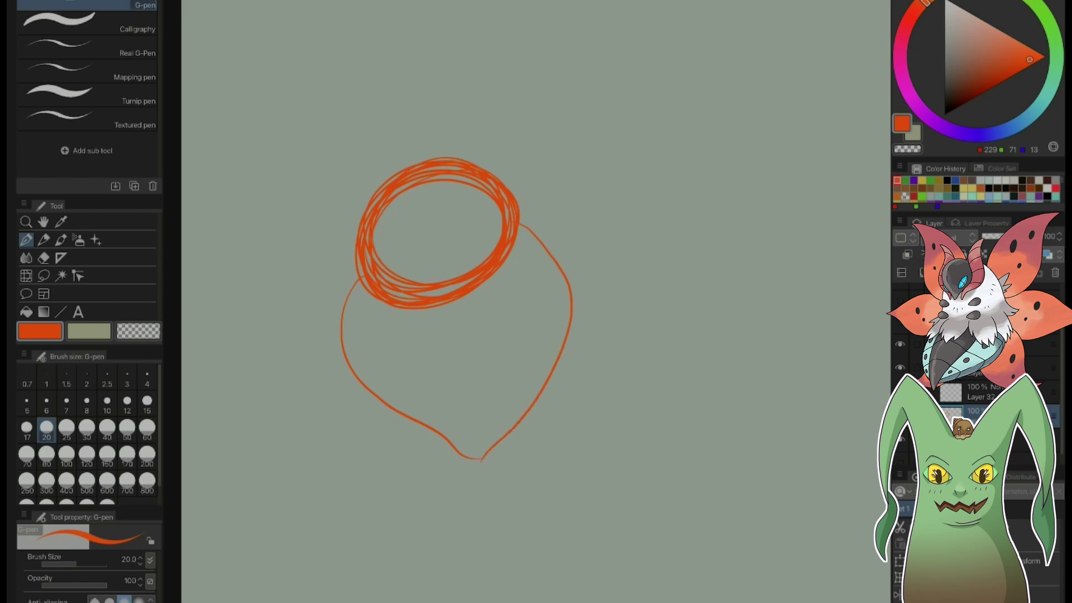
{"action": "mouse_move", "coordinate": [506, 186]}
{"action": "left_mouse_down"}
{"action": "mouse_move", "coordinate": [542, 154]}
{"action": "mouse_move", "coordinate": [594, 51]}
{"action": "left_mouse_up"}
{"action": "mouse_move", "coordinate": [572, 285]}
{"action": "left_mouse_down"}
{"action": "mouse_move", "coordinate": [630, 181]}
{"action": "mouse_move", "coordinate": [600, 25]}
{"action": "left_mouse_up"}
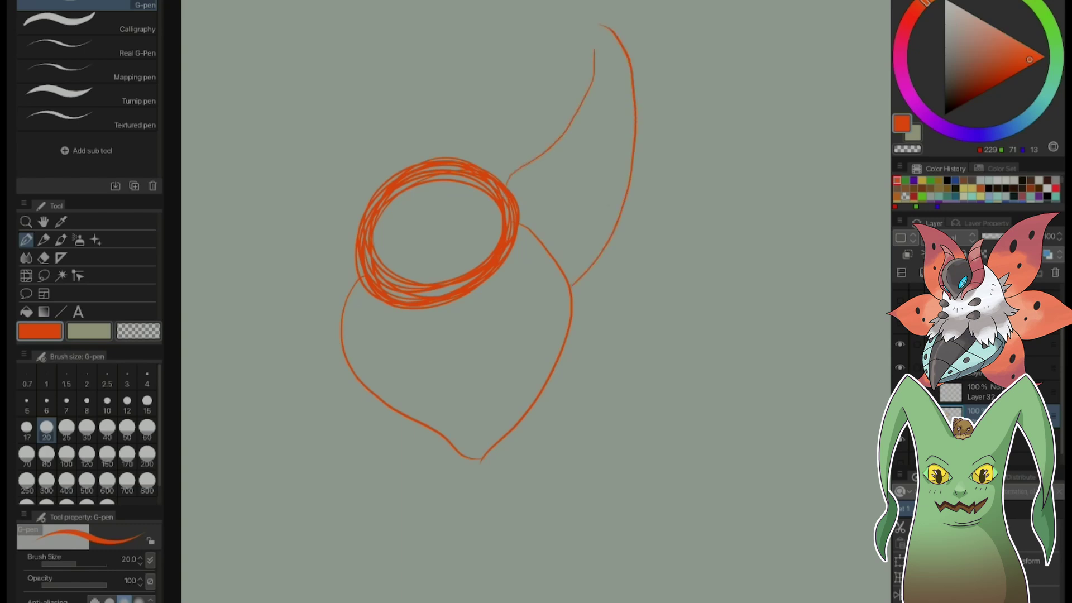
{"action": "key", "text": "ctrl+z"}
{"action": "key", "text": "ctrl+z"}
{"action": "scroll", "coordinate": [447, 301], "scroll_direction": "down", "scroll_amount": 3}
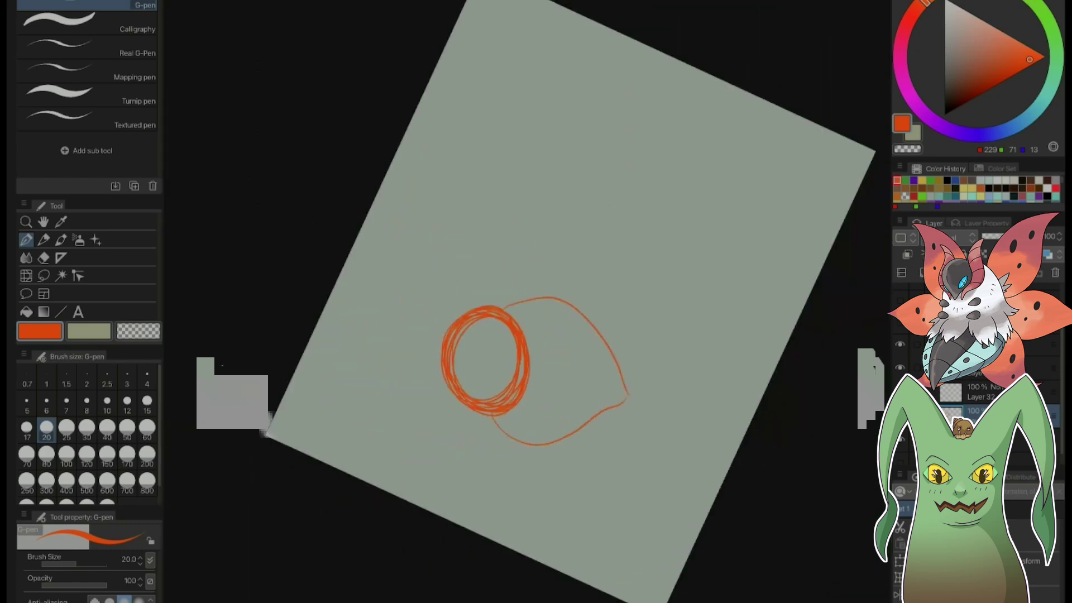
{"action": "scroll", "coordinate": [558, 302], "scroll_direction": "up", "scroll_amount": 5}
{"action": "scroll", "coordinate": [558, 335], "scroll_direction": "down", "scroll_amount": 5}
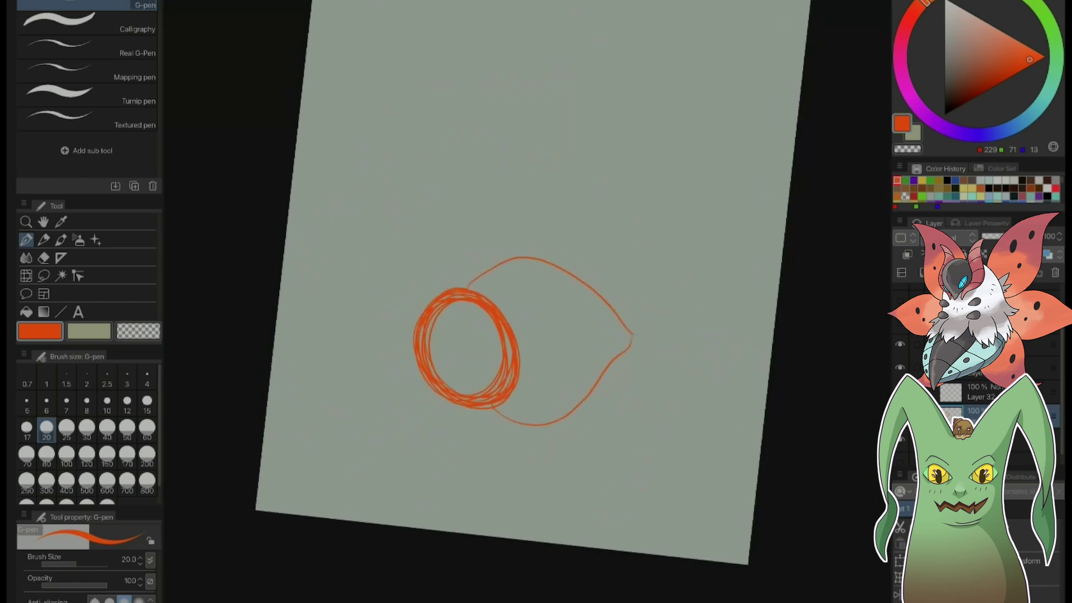
{"action": "scroll", "coordinate": [536, 323], "scroll_direction": "up", "scroll_amount": 1}
{"action": "scroll", "coordinate": [530, 307], "scroll_direction": "up", "scroll_amount": 3}
{"action": "scroll", "coordinate": [530, 307], "scroll_direction": "down", "scroll_amount": 3}
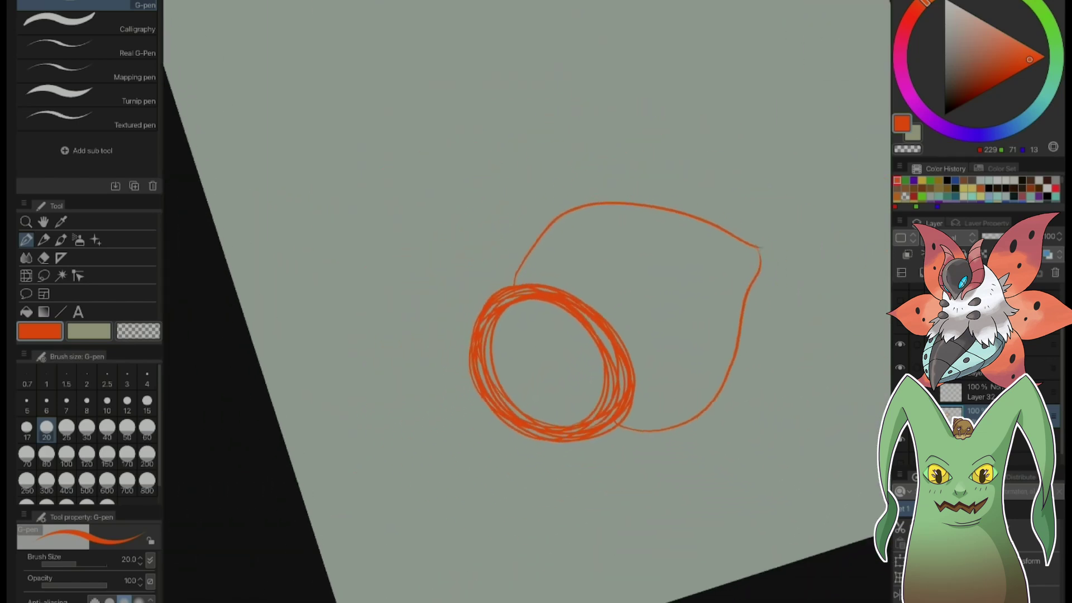
{"action": "scroll", "coordinate": [531, 307], "scroll_direction": "up", "scroll_amount": 2}
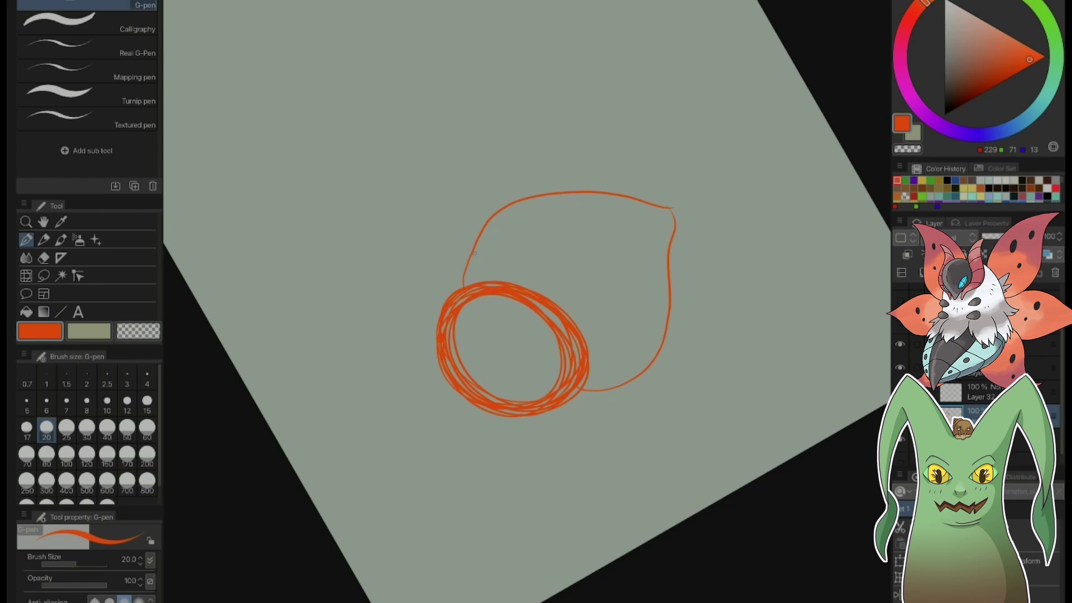
{"action": "scroll", "coordinate": [524, 301], "scroll_direction": "down", "scroll_amount": 3}
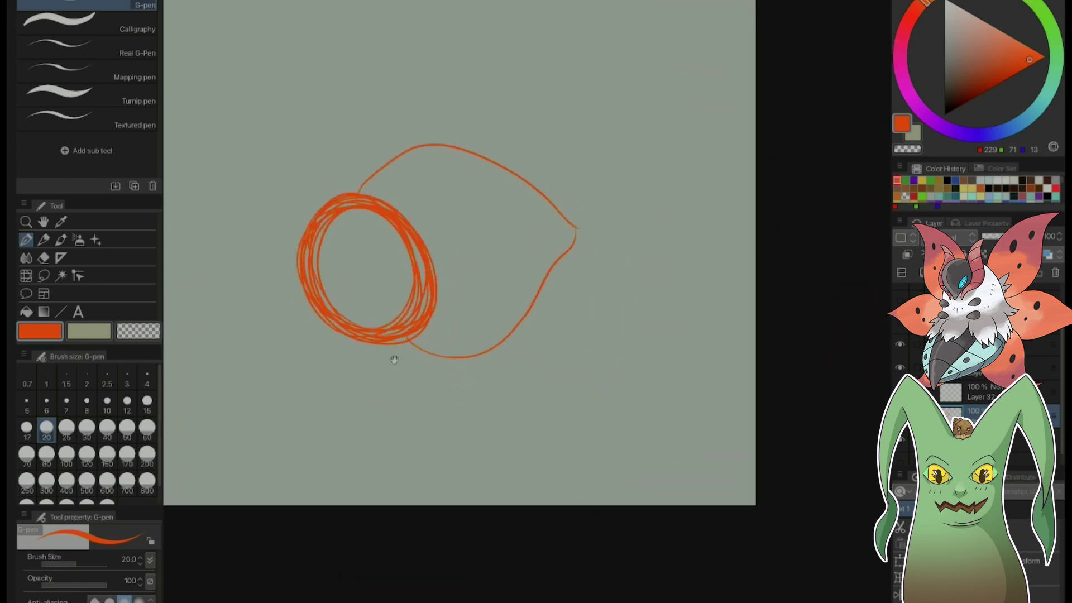
{"action": "scroll", "coordinate": [524, 301], "scroll_direction": "up", "scroll_amount": 3}
{"action": "left_click_drag", "start_coordinate": [315, 272], "coordinate": [355, 103]}
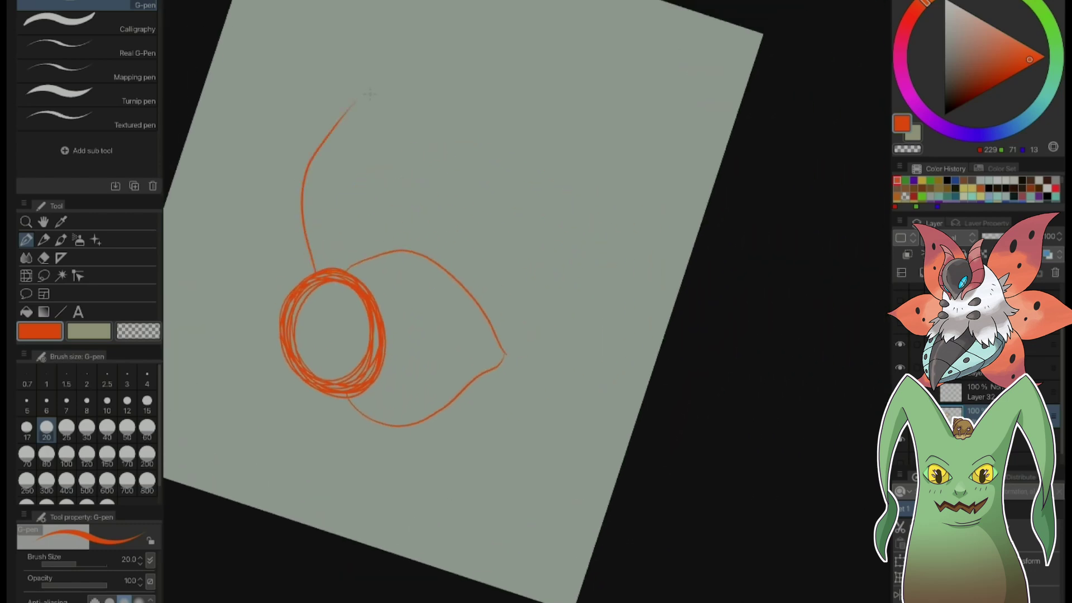
{"action": "scroll", "coordinate": [483, 301], "scroll_direction": "down", "scroll_amount": 3}
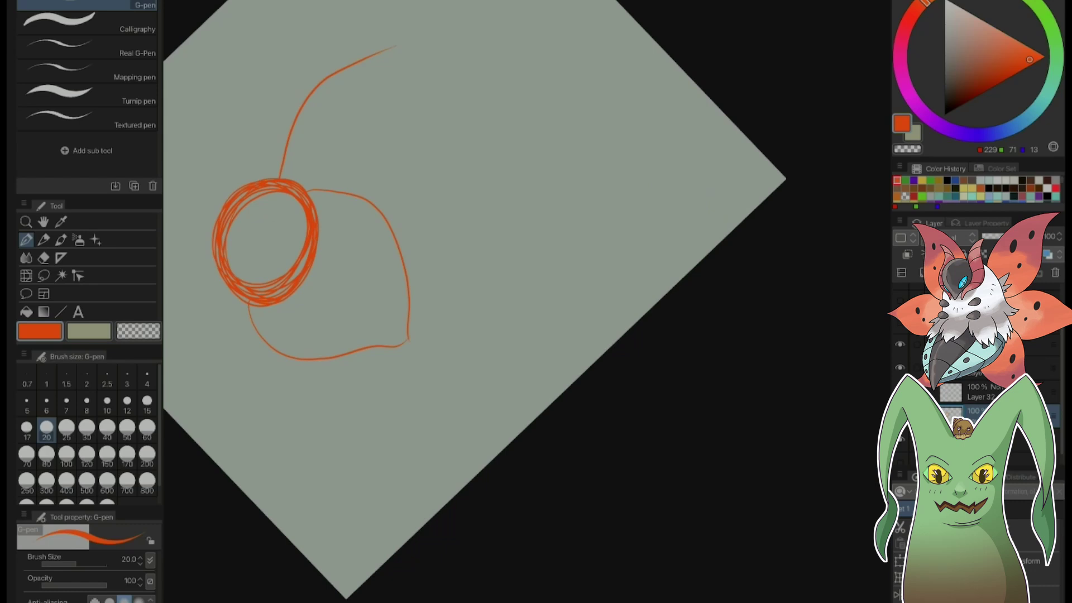
{"action": "mouse_move", "coordinate": [399, 46]}
{"action": "left_mouse_down"}
{"action": "mouse_move", "coordinate": [388, 150]}
{"action": "mouse_move", "coordinate": [367, 213]}
{"action": "left_mouse_up"}
{"action": "scroll", "coordinate": [474, 301], "scroll_direction": "up", "scroll_amount": 3}
{"action": "key", "text": "ctrl+z"}
{"action": "key", "text": "ctrl+z"}
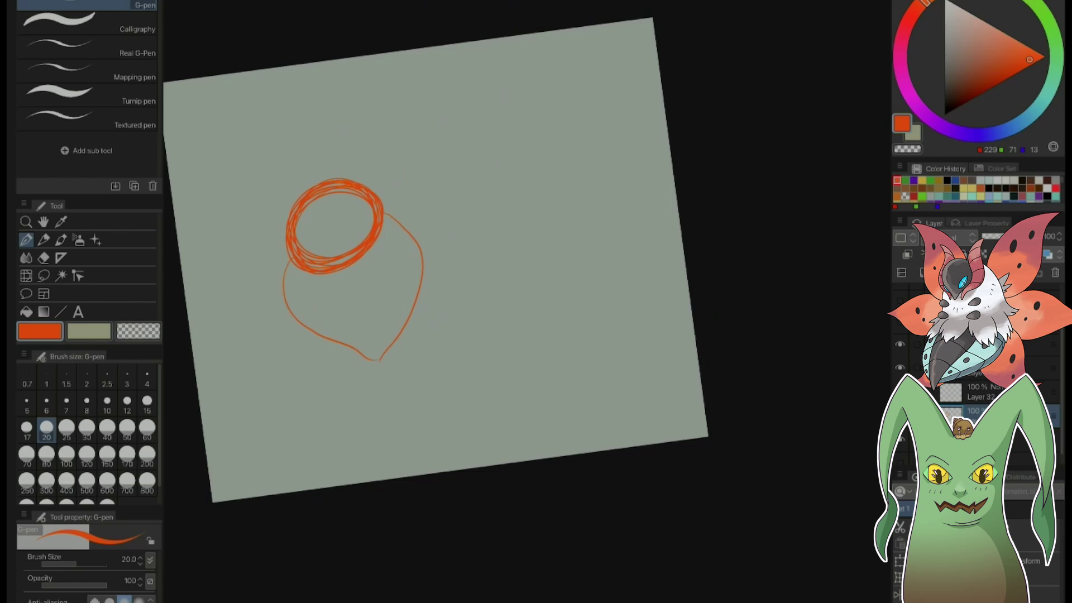
- Sketch a pointed, curved upper wing on each side of Volcarona's head
{"action": "left_click_drag", "start_coordinate": [430, 106], "coordinate": [348, 179]}
{"action": "left_click_drag", "start_coordinate": [441, 103], "coordinate": [409, 217]}
{"action": "scroll", "coordinate": [474, 302], "scroll_direction": "up", "scroll_amount": 3}
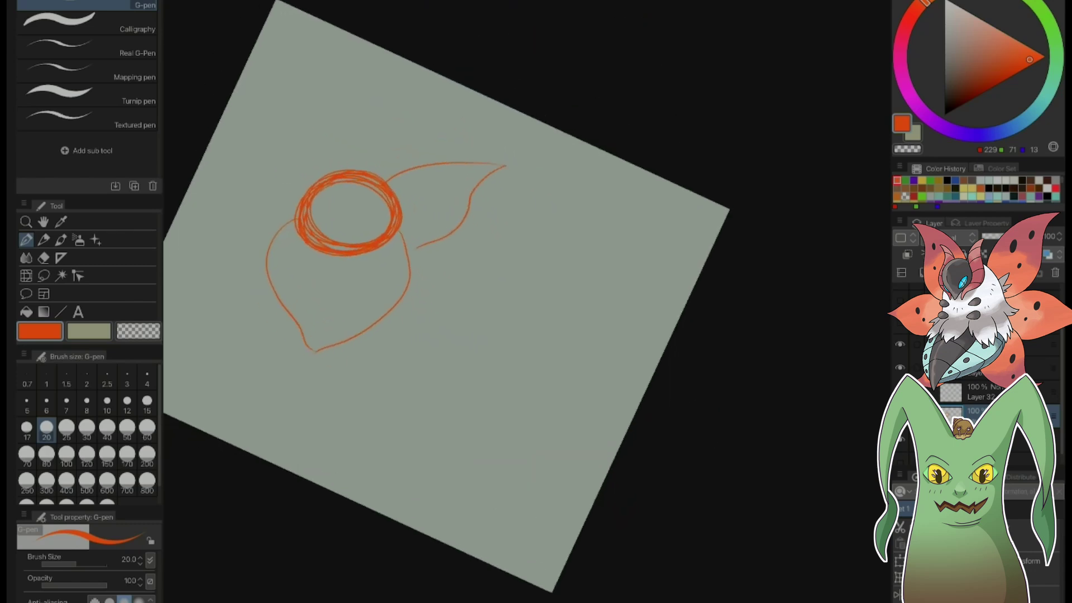
{"action": "mouse_move", "coordinate": [343, 168]}
{"action": "left_mouse_down"}
{"action": "mouse_move", "coordinate": [292, 91]}
{"action": "mouse_move", "coordinate": [293, 220]}
{"action": "left_mouse_up"}
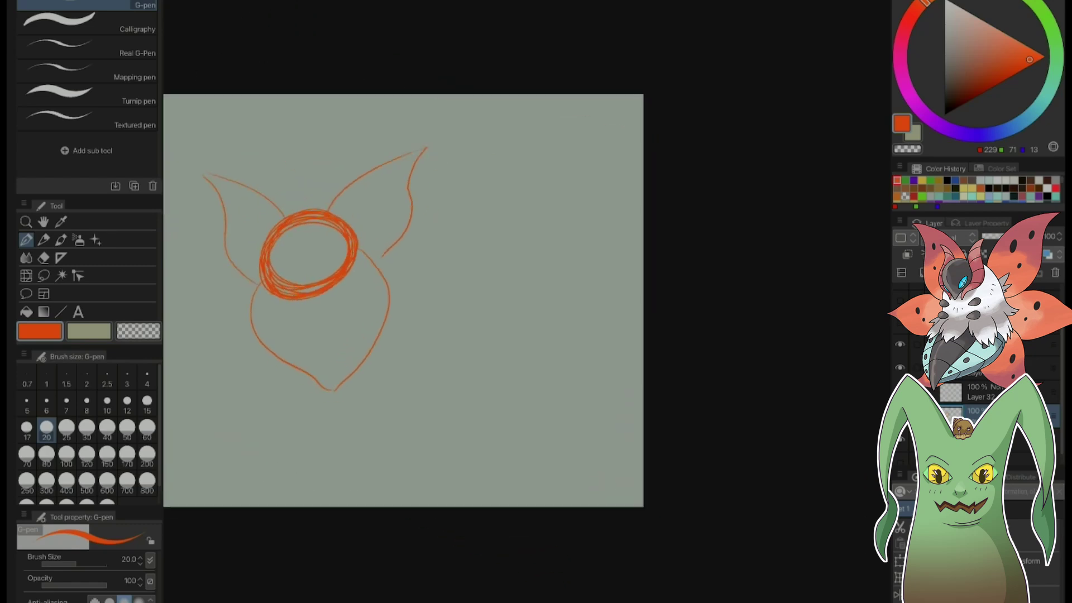
- Sketch a pointed middle wing extending from the body's right side, just below the upper wing
{"action": "scroll", "coordinate": [410, 268], "scroll_direction": "down", "scroll_amount": 2}
{"action": "scroll", "coordinate": [411, 268], "scroll_direction": "up", "scroll_amount": 3}
{"action": "scroll", "coordinate": [501, 301], "scroll_direction": "up", "scroll_amount": 2}
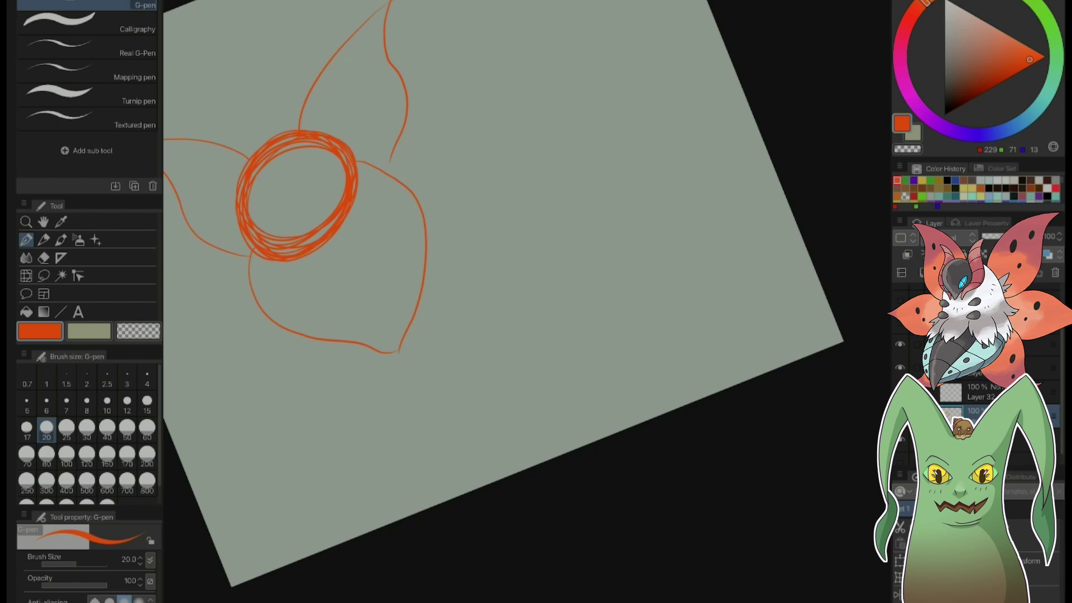
{"action": "left_click_drag", "start_coordinate": [396, 141], "coordinate": [490, 106]}
{"action": "mouse_move", "coordinate": [426, 214]}
{"action": "left_mouse_down"}
{"action": "mouse_move", "coordinate": [479, 142]}
{"action": "mouse_move", "coordinate": [489, 95]}
{"action": "left_mouse_up"}
{"action": "mouse_move", "coordinate": [423, 290]}
{"action": "left_mouse_down"}
{"action": "mouse_move", "coordinate": [463, 289]}
{"action": "mouse_move", "coordinate": [540, 314]}
{"action": "left_mouse_up"}
{"action": "key", "text": "ctrl+z"}
- Sketch the pointed lower wing on the body's right side, undoing and redrawing its outline until it fits
{"action": "mouse_move", "coordinate": [297, 195]}
{"action": "left_mouse_down"}
{"action": "mouse_move", "coordinate": [258, 332]}
{"action": "mouse_move", "coordinate": [341, 354]}
{"action": "mouse_move", "coordinate": [362, 345]}
{"action": "left_mouse_up"}
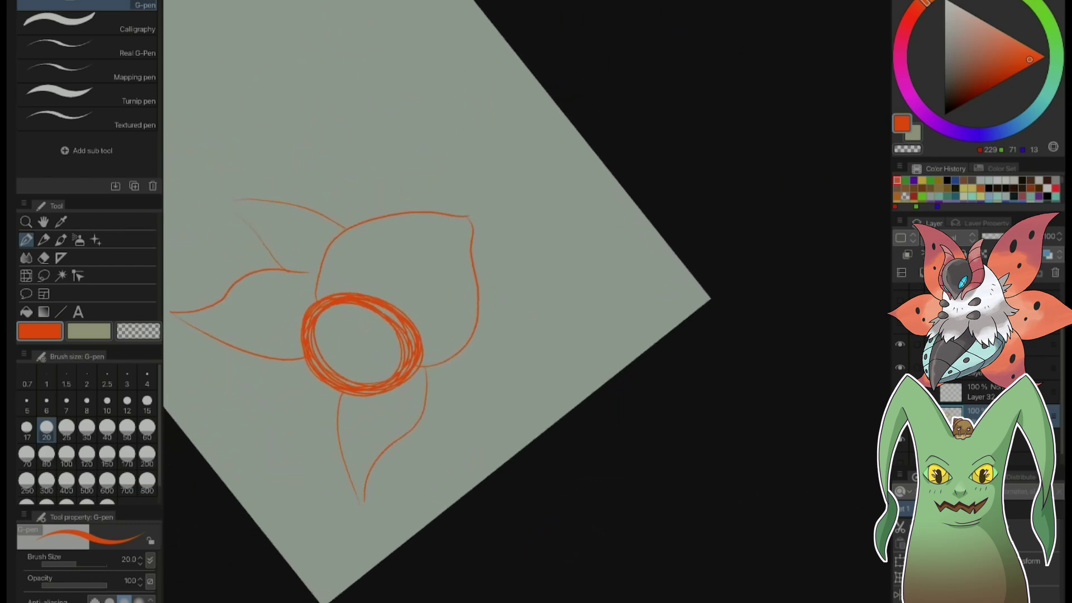
{"action": "mouse_move", "coordinate": [323, 258]}
{"action": "left_mouse_down"}
{"action": "mouse_move", "coordinate": [354, 152]}
{"action": "mouse_move", "coordinate": [380, 126]}
{"action": "left_mouse_up"}
{"action": "key", "text": "ctrl+z"}
{"action": "left_click_drag", "start_coordinate": [328, 241], "coordinate": [365, 158]}
{"action": "left_click_drag", "start_coordinate": [362, 112], "coordinate": [391, 204]}
{"action": "key", "text": "ctrl+z"}
{"action": "key", "text": "ctrl+z"}
{"action": "mouse_move", "coordinate": [321, 261]}
{"action": "left_mouse_down"}
{"action": "mouse_move", "coordinate": [315, 229]}
{"action": "mouse_move", "coordinate": [336, 159]}
{"action": "mouse_move", "coordinate": [320, 113]}
{"action": "mouse_move", "coordinate": [378, 182]}
{"action": "left_mouse_up"}
- Sketch the pointed lower wing on the body's left side, redrawing its inner edge
{"action": "scroll", "coordinate": [373, 357], "scroll_direction": "down", "scroll_amount": 2}
{"action": "scroll", "coordinate": [397, 390], "scroll_direction": "up", "scroll_amount": 5}
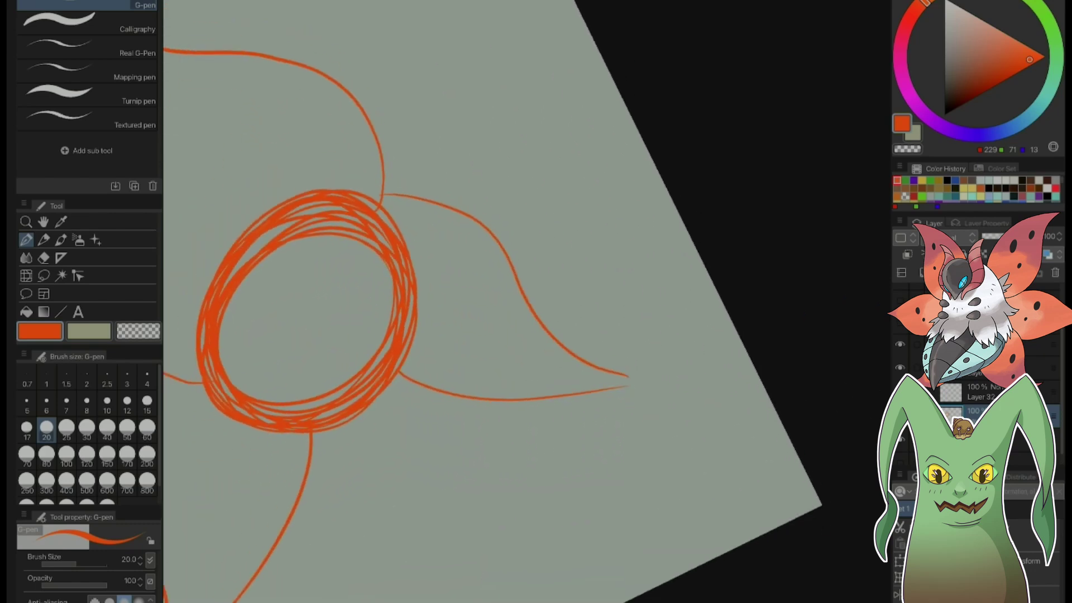
{"action": "scroll", "coordinate": [468, 329], "scroll_direction": "down", "scroll_amount": 4}
{"action": "scroll", "coordinate": [390, 268], "scroll_direction": "up", "scroll_amount": 4}
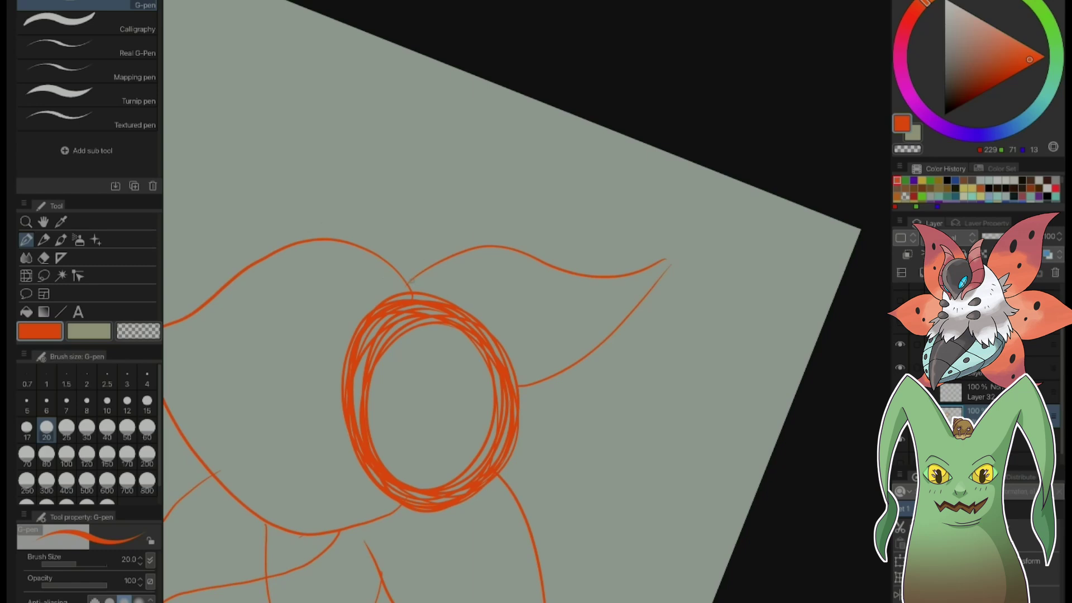
{"action": "mouse_move", "coordinate": [413, 274]}
{"action": "left_mouse_down"}
{"action": "mouse_move", "coordinate": [354, 159]}
{"action": "mouse_move", "coordinate": [296, 98]}
{"action": "mouse_move", "coordinate": [288, 123]}
{"action": "mouse_move", "coordinate": [301, 241]}
{"action": "left_mouse_up"}
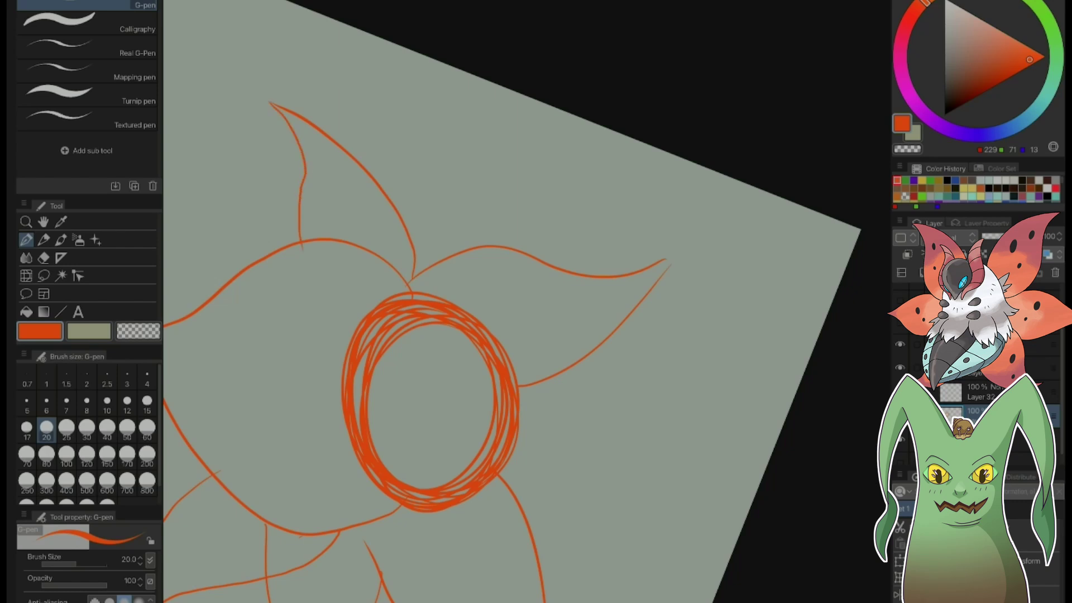
{"action": "key", "text": "ctrl+z"}
{"action": "mouse_move", "coordinate": [271, 104]}
{"action": "left_mouse_down"}
{"action": "mouse_move", "coordinate": [298, 157]}
{"action": "mouse_move", "coordinate": [304, 245]}
{"action": "left_mouse_up"}
- Sketch the middle wing on the left side, filling the gap between the upper and lower wings
{"action": "mouse_move", "coordinate": [665, 259]}
{"action": "left_mouse_down"}
{"action": "mouse_move", "coordinate": [643, 230]}
{"action": "mouse_move", "coordinate": [494, 161]}
{"action": "left_mouse_up"}
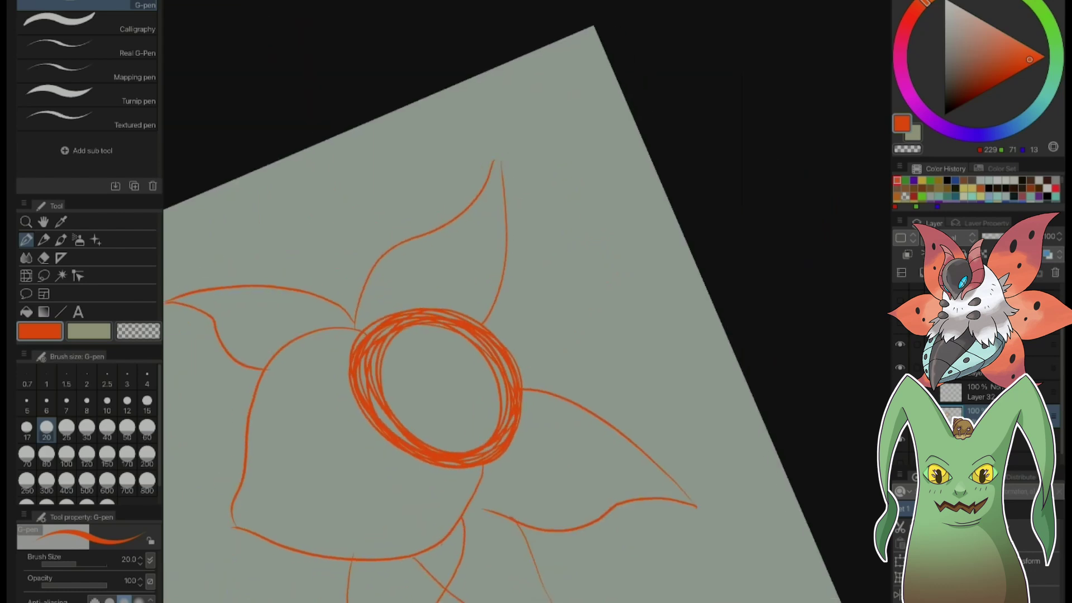
{"action": "left_click_drag", "start_coordinate": [292, 287], "coordinate": [311, 203]}
{"action": "mouse_move", "coordinate": [396, 243]}
{"action": "left_mouse_down"}
{"action": "mouse_move", "coordinate": [312, 169]}
{"action": "mouse_move", "coordinate": [310, 221]}
{"action": "left_mouse_up"}
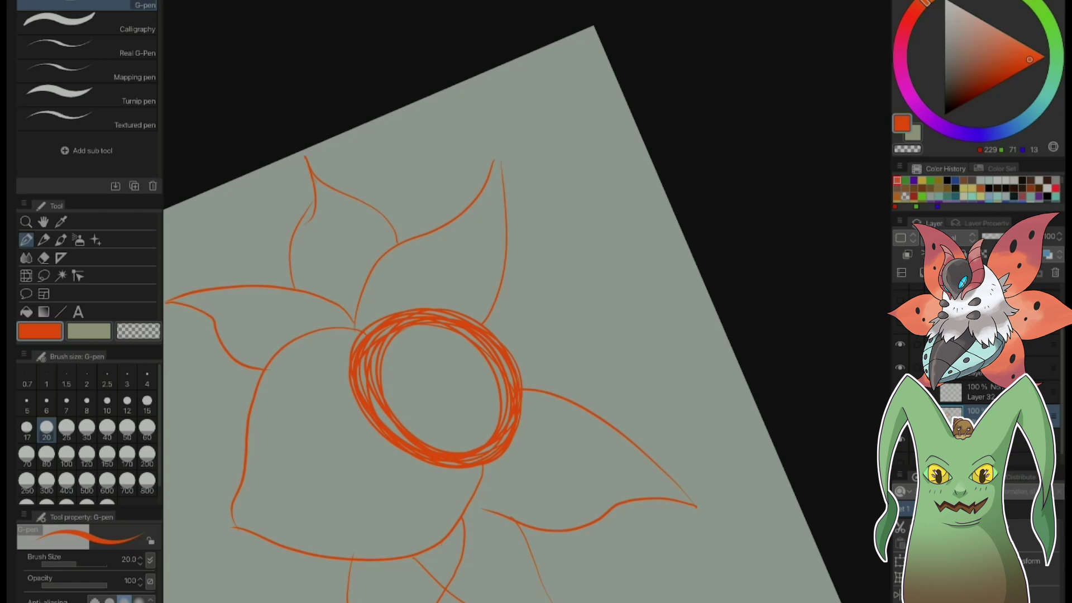
{"action": "left_click_drag", "start_coordinate": [313, 183], "coordinate": [304, 214]}
- Draw two lengthwise curves down the body to form a central band, with three curved segment lines on each side
{"action": "key", "text": "minus"}
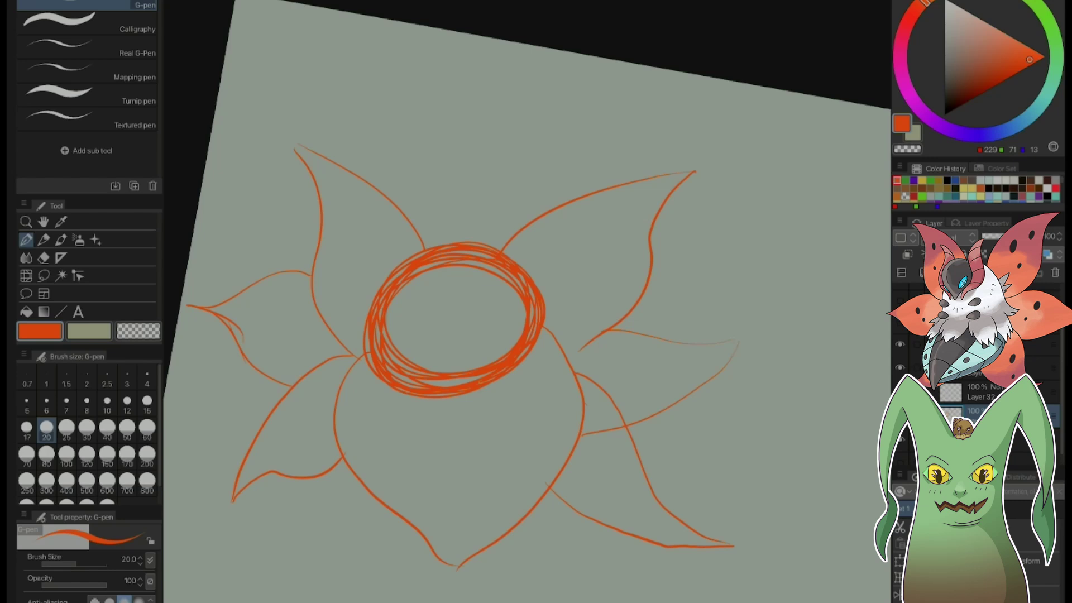
{"action": "left_click_drag", "start_coordinate": [481, 389], "coordinate": [477, 527]}
{"action": "left_click_drag", "start_coordinate": [425, 398], "coordinate": [441, 541]}
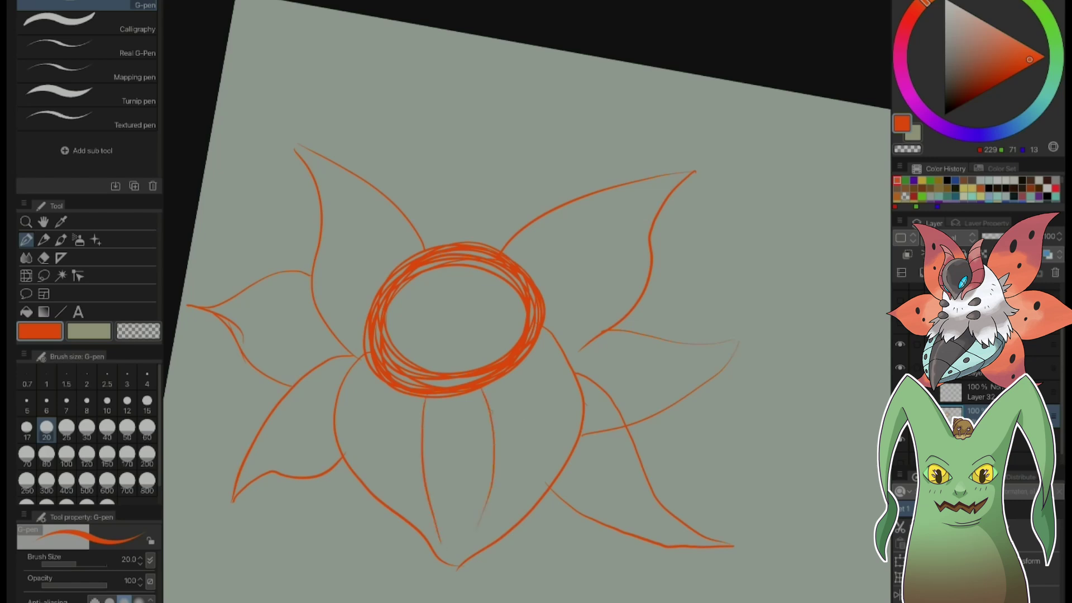
{"action": "left_click_drag", "start_coordinate": [492, 411], "coordinate": [553, 393]}
{"action": "left_click_drag", "start_coordinate": [498, 456], "coordinate": [575, 441]}
{"action": "left_click_drag", "start_coordinate": [494, 489], "coordinate": [526, 511]}
{"action": "left_click_drag", "start_coordinate": [415, 412], "coordinate": [336, 403]}
{"action": "left_click_drag", "start_coordinate": [418, 448], "coordinate": [364, 469]}
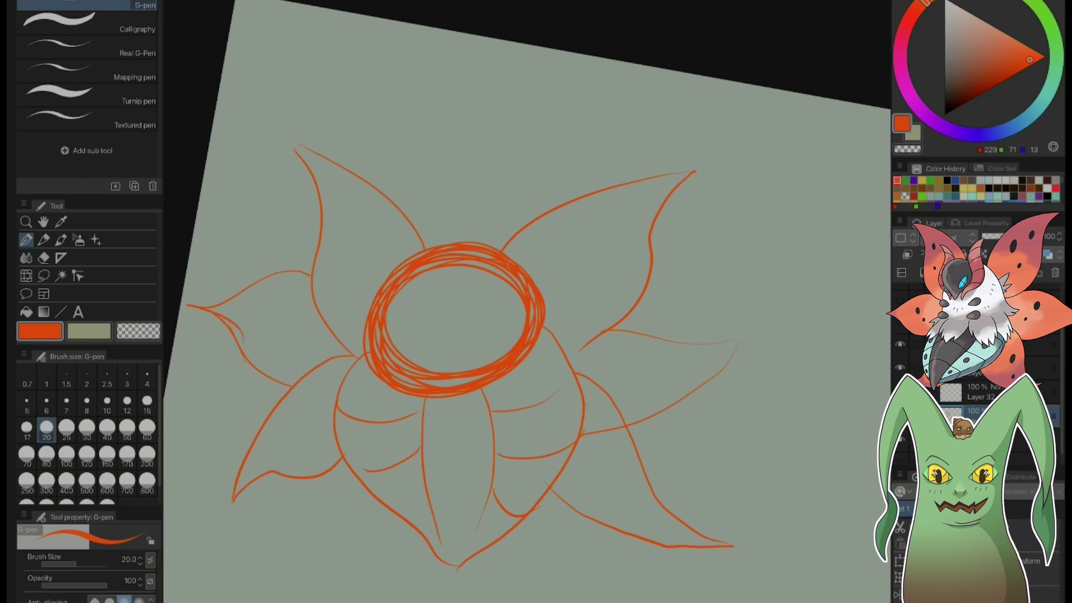
{"action": "left_click_drag", "start_coordinate": [424, 495], "coordinate": [392, 526]}
- Add three downward-curving segment lines across the body's central band
{"action": "left_click_drag", "start_coordinate": [425, 413], "coordinate": [483, 411]}
{"action": "left_click_drag", "start_coordinate": [423, 450], "coordinate": [491, 453]}
{"action": "mouse_move", "coordinate": [430, 487]}
{"action": "left_mouse_down"}
{"action": "mouse_move", "coordinate": [467, 512]}
{"action": "mouse_move", "coordinate": [488, 491]}
{"action": "left_mouse_up"}
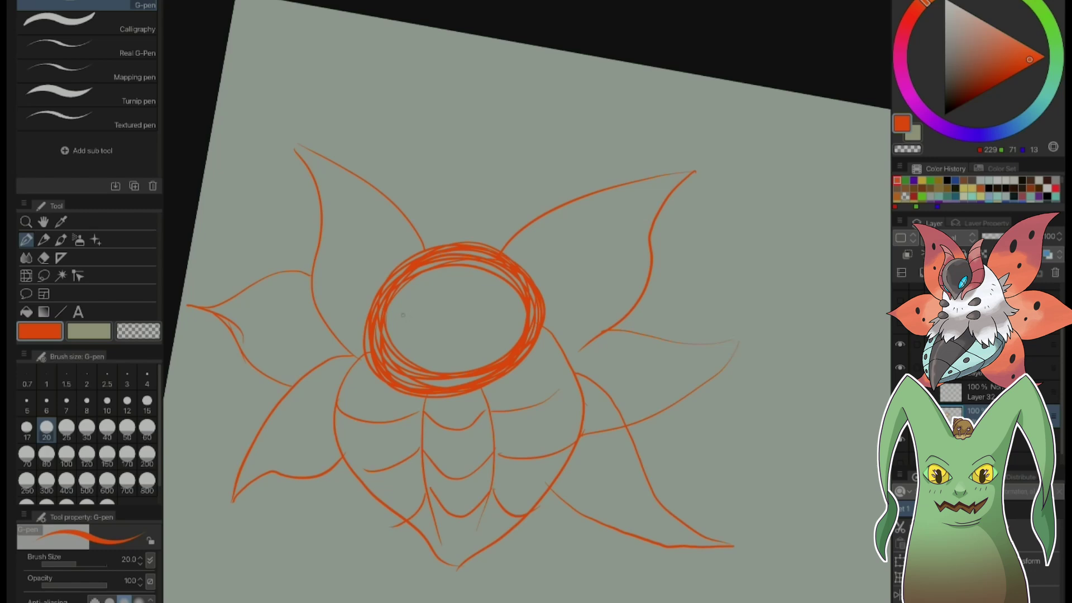
- Sketch two narrow slanted eyes with inner detail inside the head oval
{"action": "mouse_move", "coordinate": [402, 315]}
{"action": "left_mouse_down"}
{"action": "mouse_move", "coordinate": [425, 345]}
{"action": "mouse_move", "coordinate": [410, 308]}
{"action": "left_mouse_up"}
{"action": "mouse_move", "coordinate": [467, 342]}
{"action": "left_mouse_down"}
{"action": "mouse_move", "coordinate": [499, 309]}
{"action": "mouse_move", "coordinate": [501, 323]}
{"action": "mouse_move", "coordinate": [481, 342]}
{"action": "mouse_move", "coordinate": [461, 344]}
{"action": "mouse_move", "coordinate": [492, 312]}
{"action": "mouse_move", "coordinate": [485, 340]}
{"action": "left_mouse_up"}
{"action": "key", "text": "ctrl+z"}
{"action": "left_click_drag", "start_coordinate": [407, 314], "coordinate": [417, 332]}
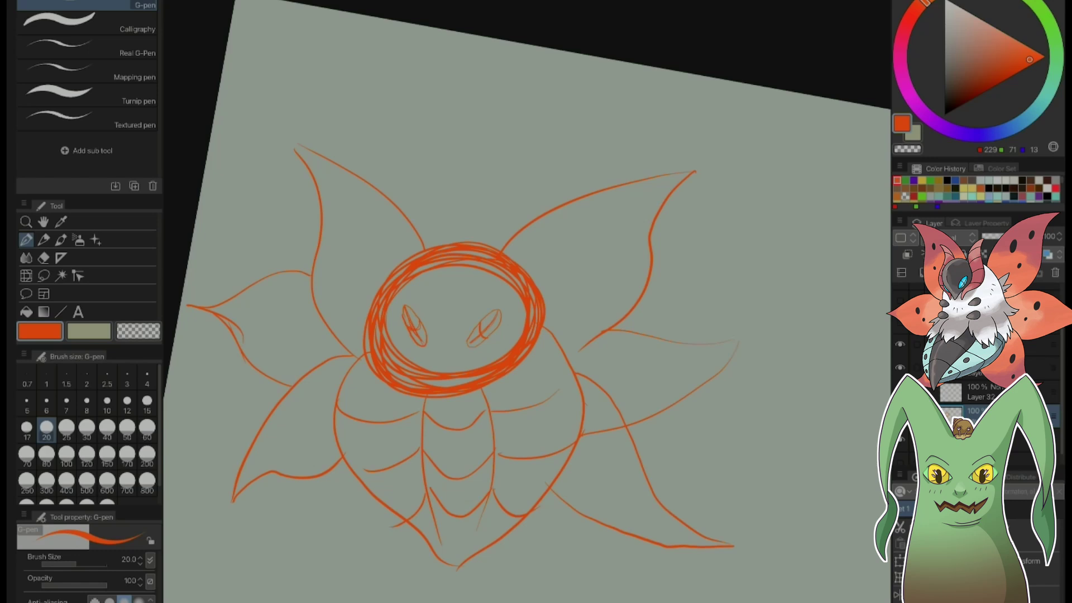
- Sketch a long curved horn along each side of the head, from a pointed tip above it to below the face
{"action": "mouse_move", "coordinate": [506, 245]}
{"action": "left_mouse_down"}
{"action": "mouse_move", "coordinate": [512, 216]}
{"action": "mouse_move", "coordinate": [546, 410]}
{"action": "left_mouse_up"}
{"action": "mouse_move", "coordinate": [523, 289]}
{"action": "left_mouse_down"}
{"action": "mouse_move", "coordinate": [506, 421]}
{"action": "mouse_move", "coordinate": [552, 375]}
{"action": "left_mouse_up"}
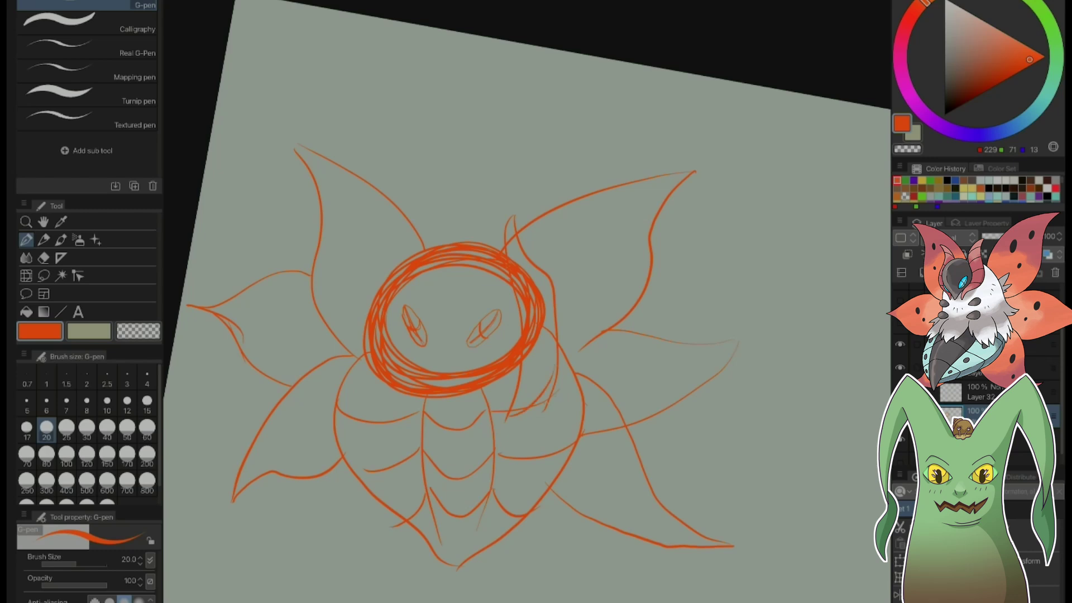
{"action": "mouse_move", "coordinate": [422, 227]}
{"action": "left_mouse_down"}
{"action": "mouse_move", "coordinate": [375, 343]}
{"action": "mouse_move", "coordinate": [386, 422]}
{"action": "mouse_move", "coordinate": [354, 314]}
{"action": "mouse_move", "coordinate": [405, 191]}
{"action": "mouse_move", "coordinate": [421, 248]}
{"action": "left_mouse_up"}
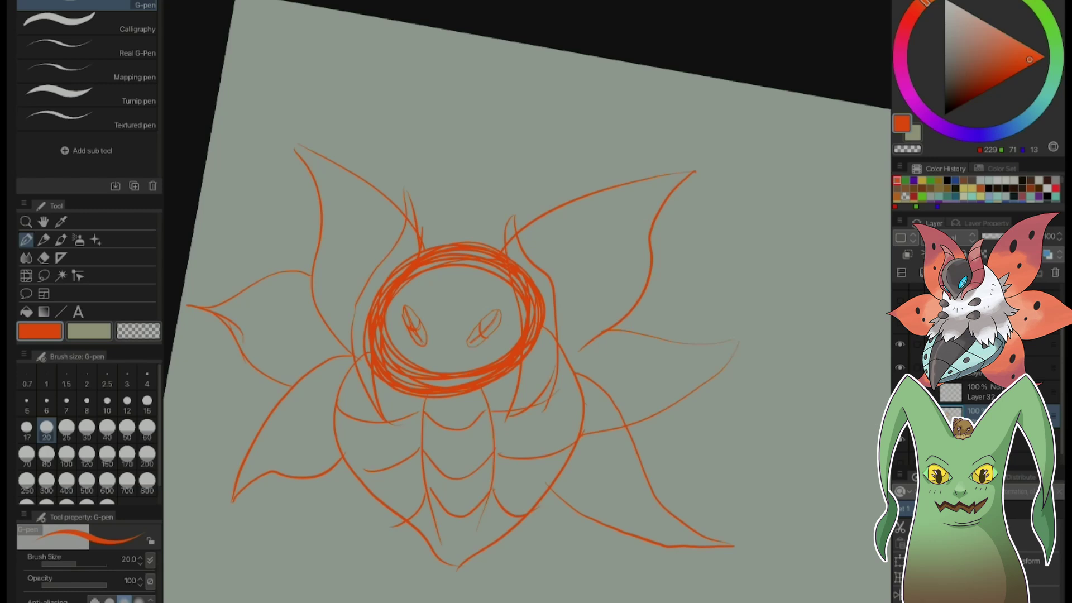
- Draw a jagged fur collar around the upper body and a small pointed mouth below the head
{"action": "mouse_move", "coordinate": [335, 373]}
{"action": "left_mouse_down"}
{"action": "mouse_move", "coordinate": [323, 403]}
{"action": "mouse_move", "coordinate": [341, 447]}
{"action": "mouse_move", "coordinate": [370, 459]}
{"action": "mouse_move", "coordinate": [437, 451]}
{"action": "mouse_move", "coordinate": [464, 465]}
{"action": "mouse_move", "coordinate": [484, 462]}
{"action": "mouse_move", "coordinate": [484, 445]}
{"action": "mouse_move", "coordinate": [568, 416]}
{"action": "mouse_move", "coordinate": [553, 355]}
{"action": "left_mouse_up"}
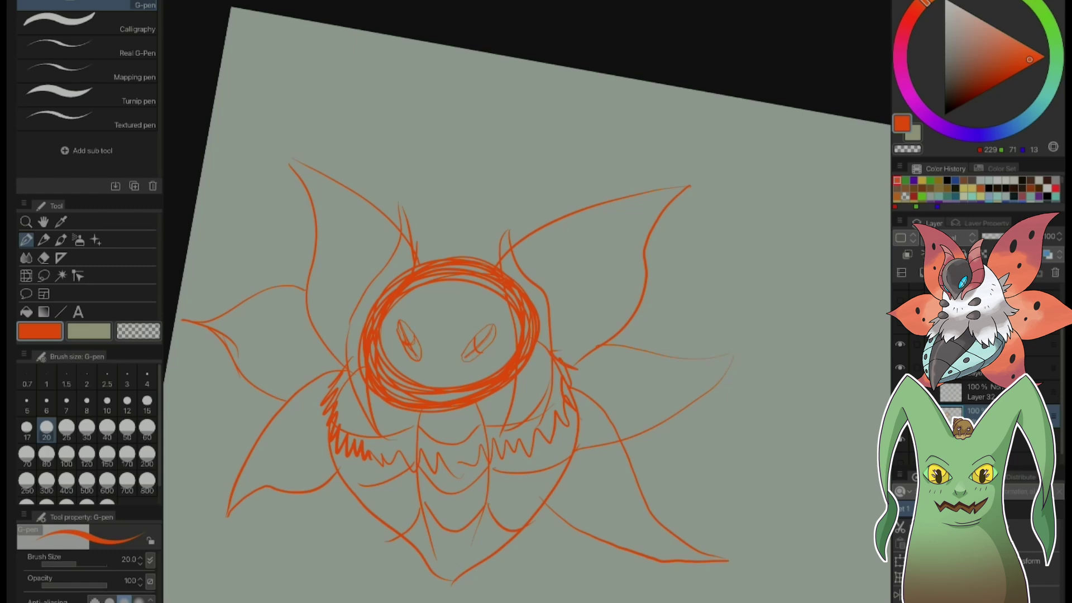
{"action": "mouse_move", "coordinate": [463, 408]}
{"action": "left_mouse_down"}
{"action": "mouse_move", "coordinate": [450, 433]}
{"action": "mouse_move", "coordinate": [465, 417]}
{"action": "left_mouse_up"}
- Prepare to ink on Layer 32 with black as the colour and a G-pen brush size of 25
{"action": "left_click", "coordinate": [982, 392]}
{"action": "left_click_drag", "start_coordinate": [965, 81], "coordinate": [944, 114]}
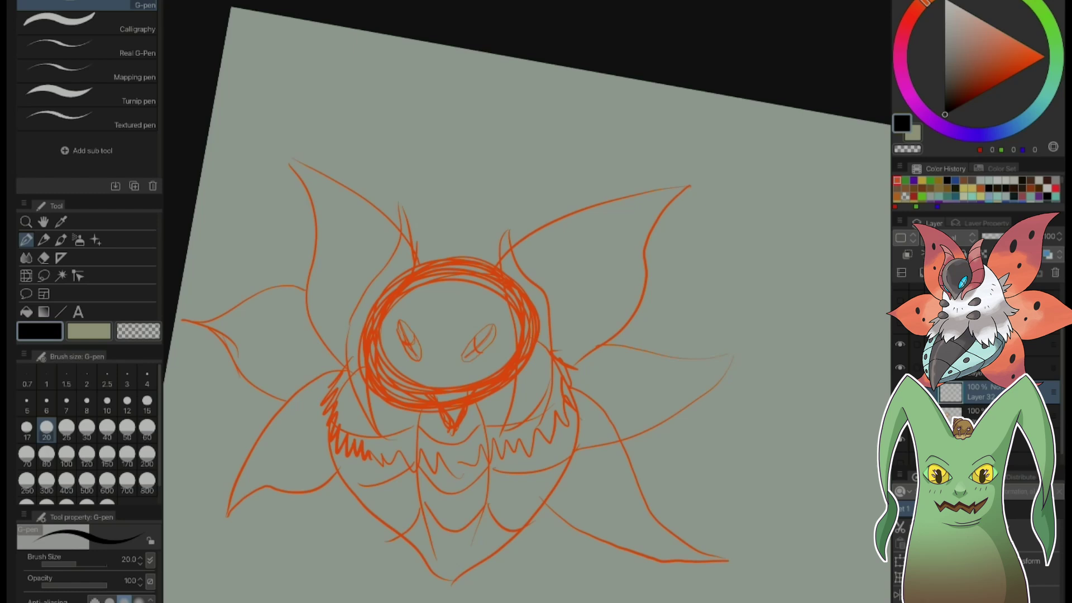
{"action": "mouse_move", "coordinate": [427, 397]}
{"action": "left_mouse_down"}
{"action": "mouse_move", "coordinate": [463, 413]}
{"action": "mouse_move", "coordinate": [472, 397]}
{"action": "mouse_move", "coordinate": [456, 423]}
{"action": "left_mouse_up"}
{"action": "key", "text": "ctrl+z"}
{"action": "left_click", "coordinate": [66, 430]}
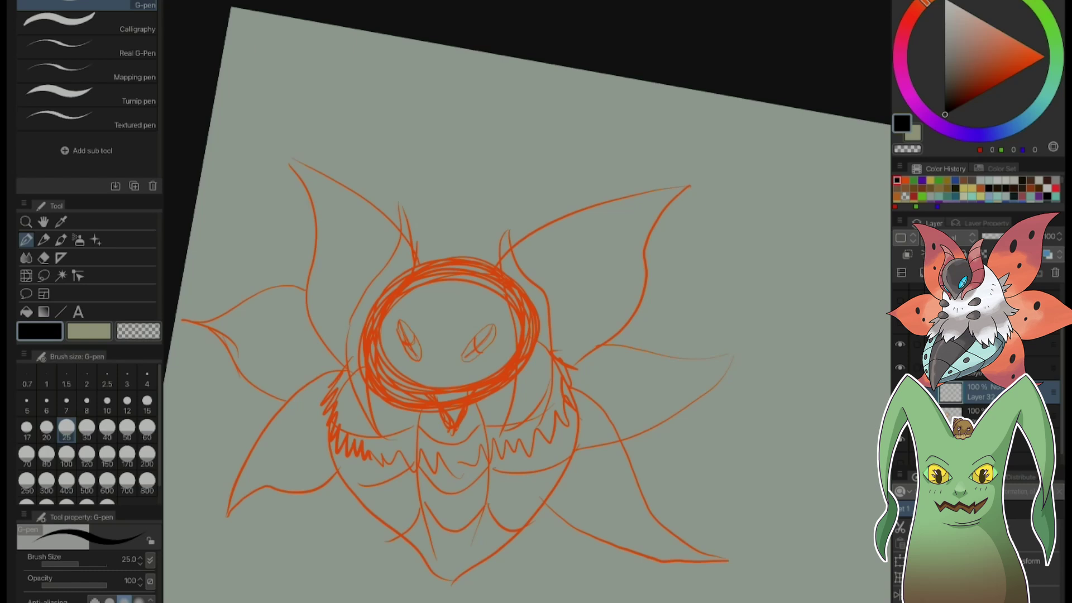
{"action": "mouse_move", "coordinate": [453, 428]}
{"action": "left_mouse_down"}
{"action": "mouse_move", "coordinate": [517, 360]}
{"action": "mouse_move", "coordinate": [524, 328]}
{"action": "mouse_move", "coordinate": [507, 291]}
{"action": "mouse_move", "coordinate": [459, 273]}
{"action": "mouse_move", "coordinate": [409, 285]}
{"action": "mouse_move", "coordinate": [380, 320]}
{"action": "mouse_move", "coordinate": [381, 364]}
{"action": "mouse_move", "coordinate": [455, 428]}
{"action": "left_mouse_up"}
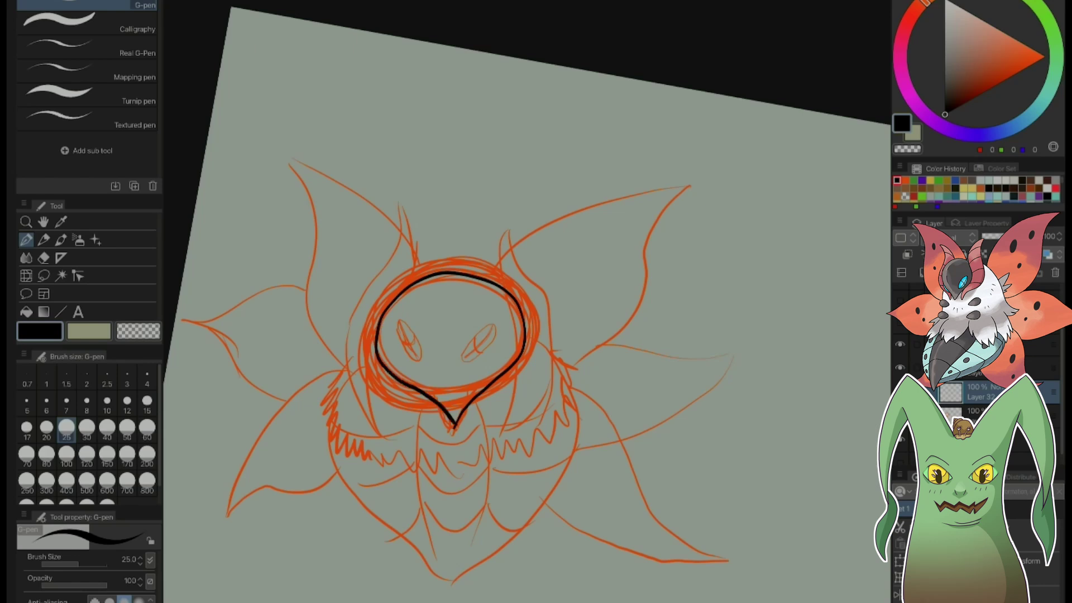
{"action": "scroll", "coordinate": [527, 301], "scroll_direction": "down", "scroll_amount": 1}
{"action": "left_click", "coordinate": [900, 416]}
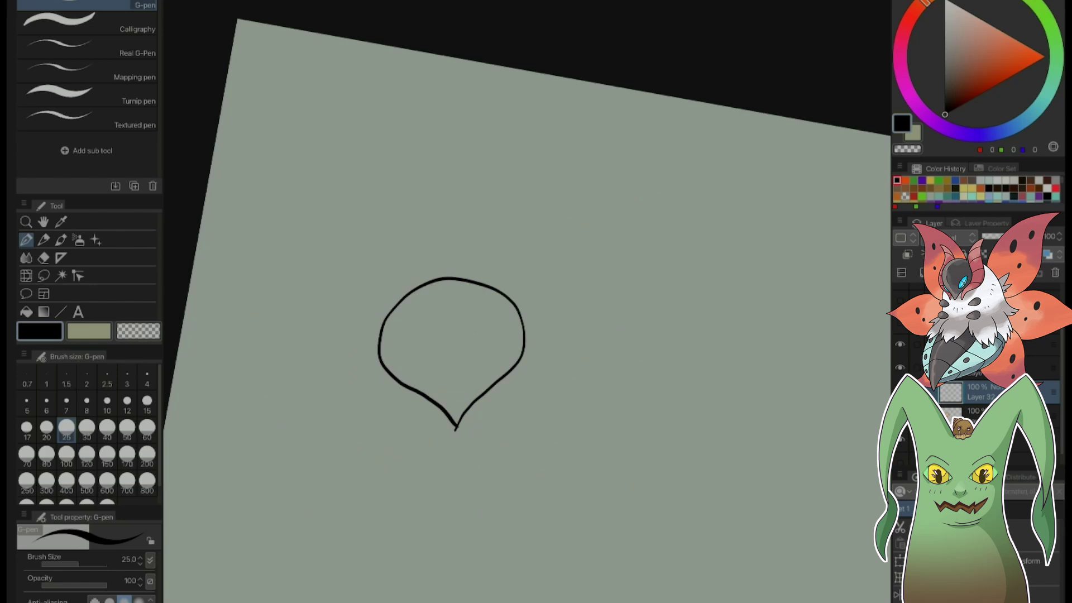
{"action": "left_click", "coordinate": [899, 415]}
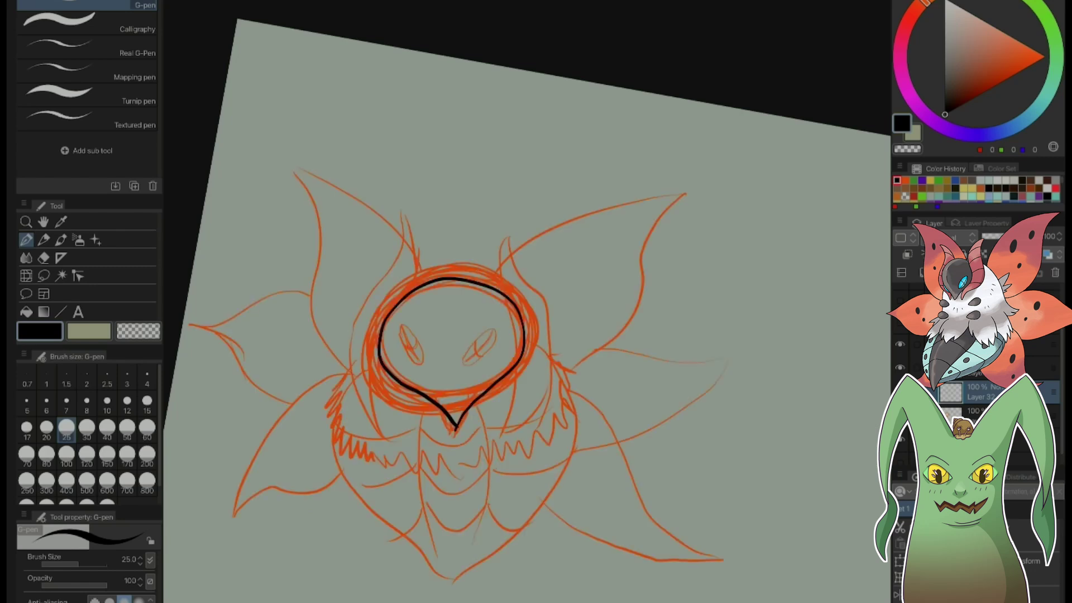
{"action": "mouse_move", "coordinate": [506, 384]}
{"action": "left_mouse_down"}
{"action": "mouse_move", "coordinate": [515, 328]}
{"action": "mouse_move", "coordinate": [502, 229]}
{"action": "mouse_move", "coordinate": [530, 314]}
{"action": "mouse_move", "coordinate": [531, 392]}
{"action": "mouse_move", "coordinate": [513, 425]}
{"action": "mouse_move", "coordinate": [511, 371]}
{"action": "left_mouse_up"}
{"action": "key", "text": "ctrl+z"}
{"action": "key", "text": "ctrl+z"}
{"action": "key", "text": "ctrl+z"}
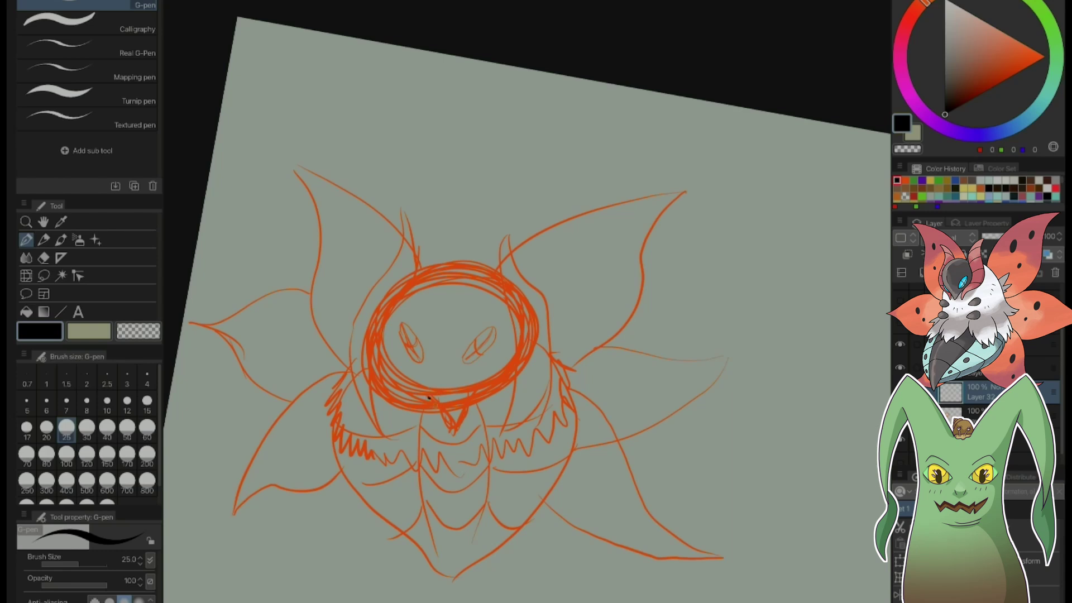
- Ink the head outline in black as a rounded oval with a small pointed mouth at its lower edge
{"action": "mouse_move", "coordinate": [429, 397]}
{"action": "left_mouse_down"}
{"action": "mouse_move", "coordinate": [451, 426]}
{"action": "mouse_move", "coordinate": [514, 365]}
{"action": "mouse_move", "coordinate": [525, 335]}
{"action": "mouse_move", "coordinate": [517, 304]}
{"action": "mouse_move", "coordinate": [490, 282]}
{"action": "mouse_move", "coordinate": [444, 275]}
{"action": "mouse_move", "coordinate": [406, 291]}
{"action": "mouse_move", "coordinate": [376, 327]}
{"action": "mouse_move", "coordinate": [377, 364]}
{"action": "mouse_move", "coordinate": [429, 397]}
{"action": "left_mouse_up"}
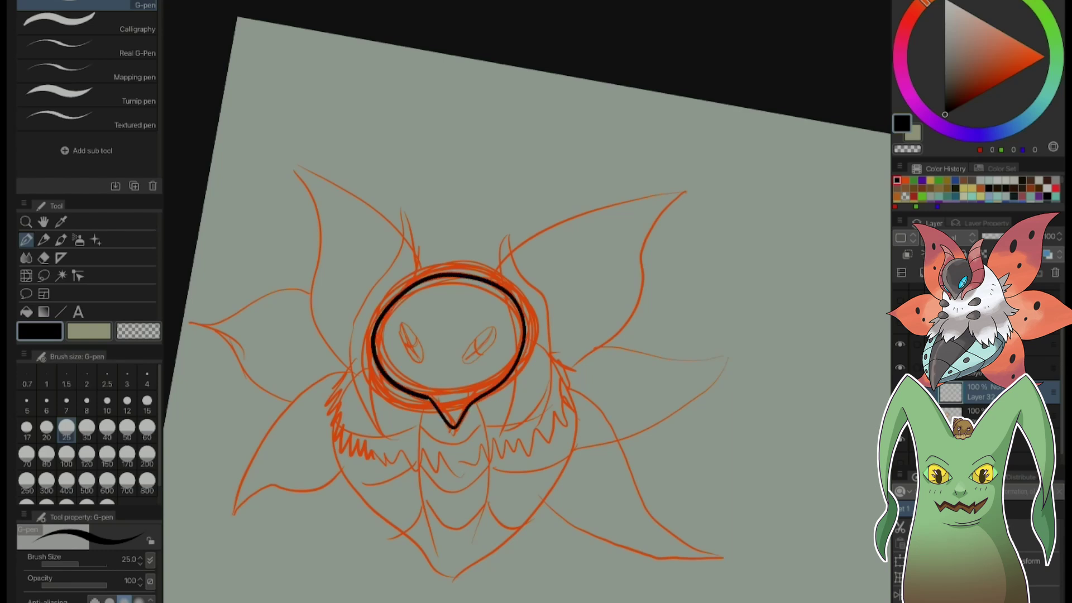
{"action": "key", "text": "e"}
{"action": "key", "text": "p"}
- Ink the long curved horn along the head's right side on the layer above the head outline
{"action": "mouse_move", "coordinate": [508, 234]}
{"action": "left_mouse_down"}
{"action": "mouse_move", "coordinate": [500, 287]}
{"action": "mouse_move", "coordinate": [515, 354]}
{"action": "mouse_move", "coordinate": [498, 429]}
{"action": "left_mouse_up"}
{"action": "key", "text": "ctrl+z"}
{"action": "left_click", "coordinate": [994, 368]}
{"action": "mouse_move", "coordinate": [509, 233]}
{"action": "left_mouse_down"}
{"action": "mouse_move", "coordinate": [502, 303]}
{"action": "mouse_move", "coordinate": [516, 378]}
{"action": "mouse_move", "coordinate": [501, 433]}
{"action": "left_mouse_up"}
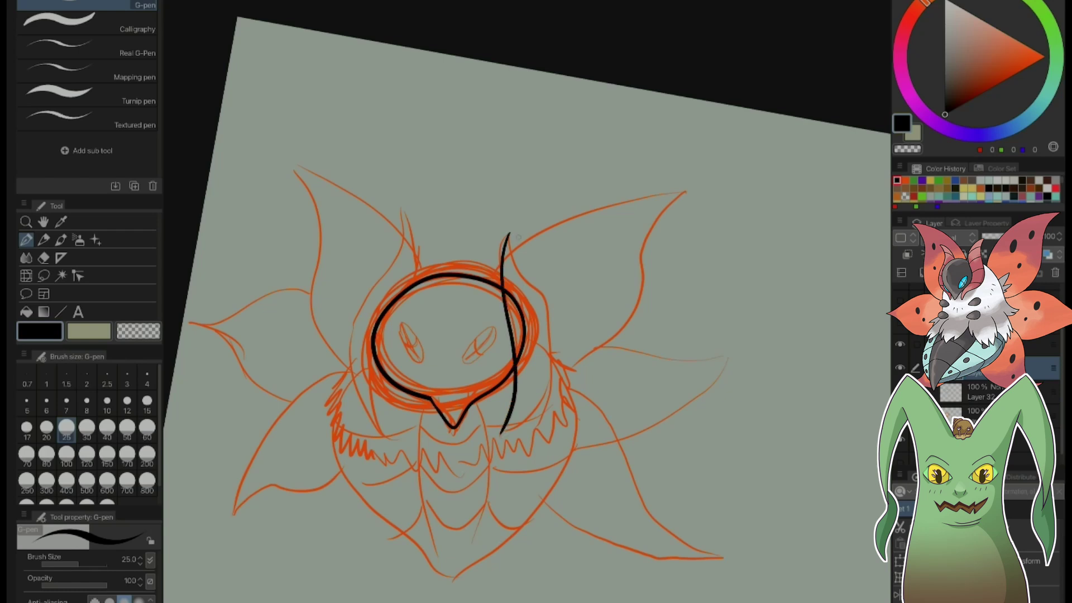
{"action": "mouse_move", "coordinate": [509, 233]}
{"action": "left_mouse_down"}
{"action": "mouse_move", "coordinate": [533, 379]}
{"action": "mouse_move", "coordinate": [503, 430]}
{"action": "left_mouse_up"}
{"action": "key", "text": "ctrl+z"}
{"action": "left_click_drag", "start_coordinate": [504, 246], "coordinate": [527, 212]}
{"action": "mouse_move", "coordinate": [528, 213]}
{"action": "left_mouse_down"}
{"action": "mouse_move", "coordinate": [536, 373]}
{"action": "mouse_move", "coordinate": [494, 440]}
{"action": "left_mouse_up"}
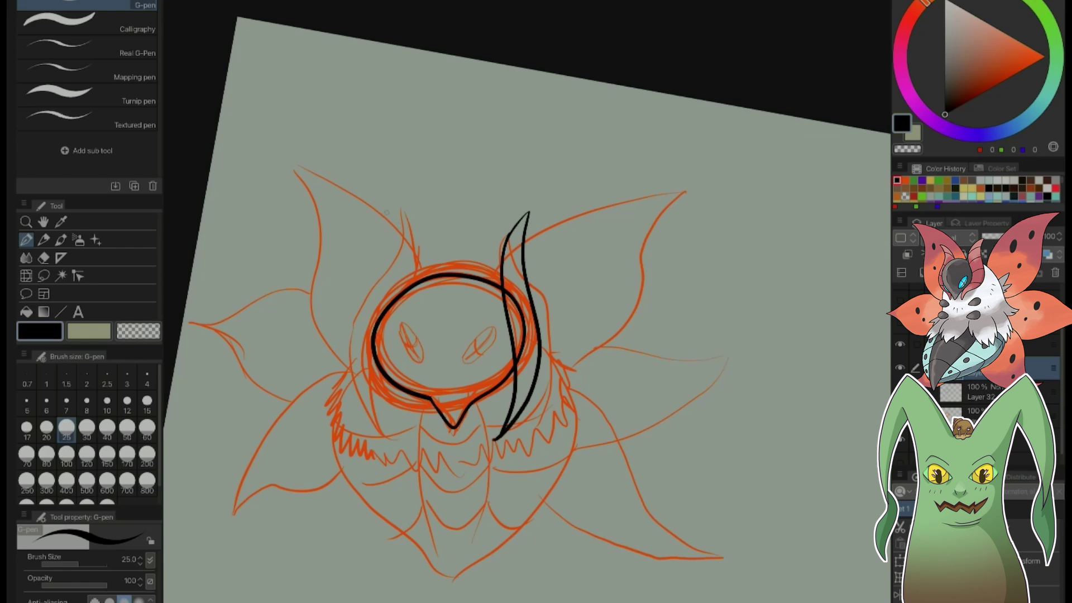
{"action": "mouse_move", "coordinate": [376, 205]}
{"action": "left_mouse_down"}
{"action": "mouse_move", "coordinate": [393, 281]}
{"action": "mouse_move", "coordinate": [389, 372]}
{"action": "mouse_move", "coordinate": [404, 424]}
{"action": "left_mouse_up"}
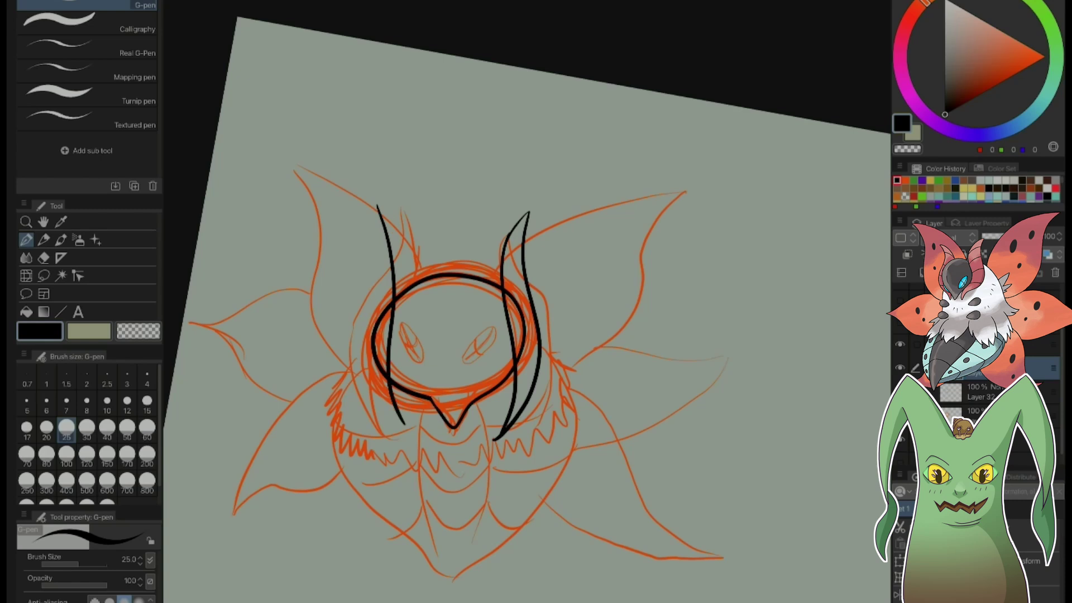
{"action": "mouse_move", "coordinate": [377, 209]}
{"action": "left_mouse_down"}
{"action": "mouse_move", "coordinate": [375, 334]}
{"action": "mouse_move", "coordinate": [406, 431]}
{"action": "left_mouse_up"}
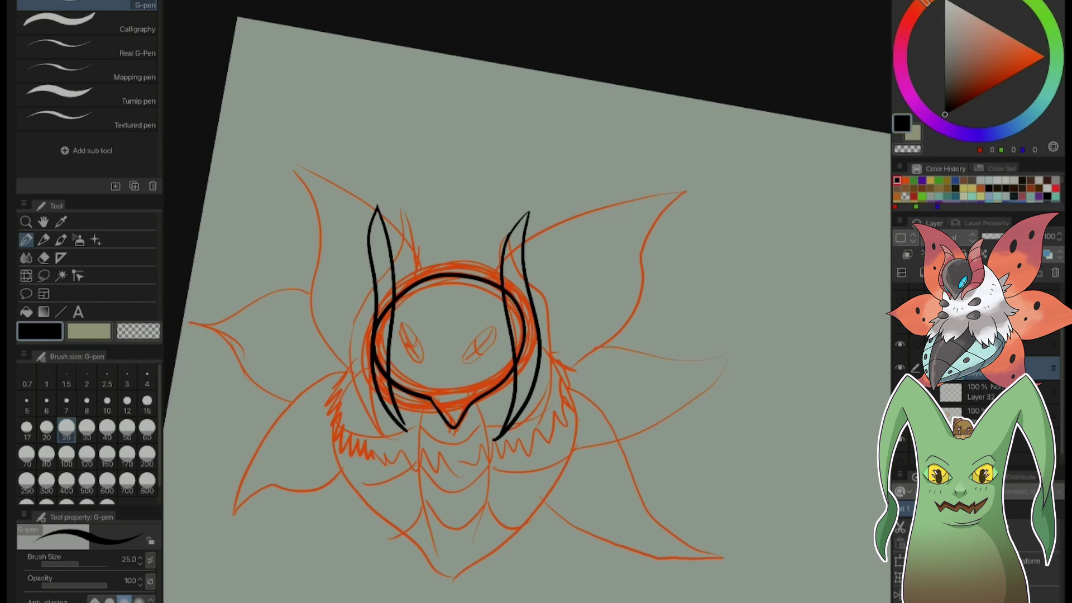
{"action": "key", "text": "ctrl+z"}
{"action": "key", "text": "ctrl+z"}
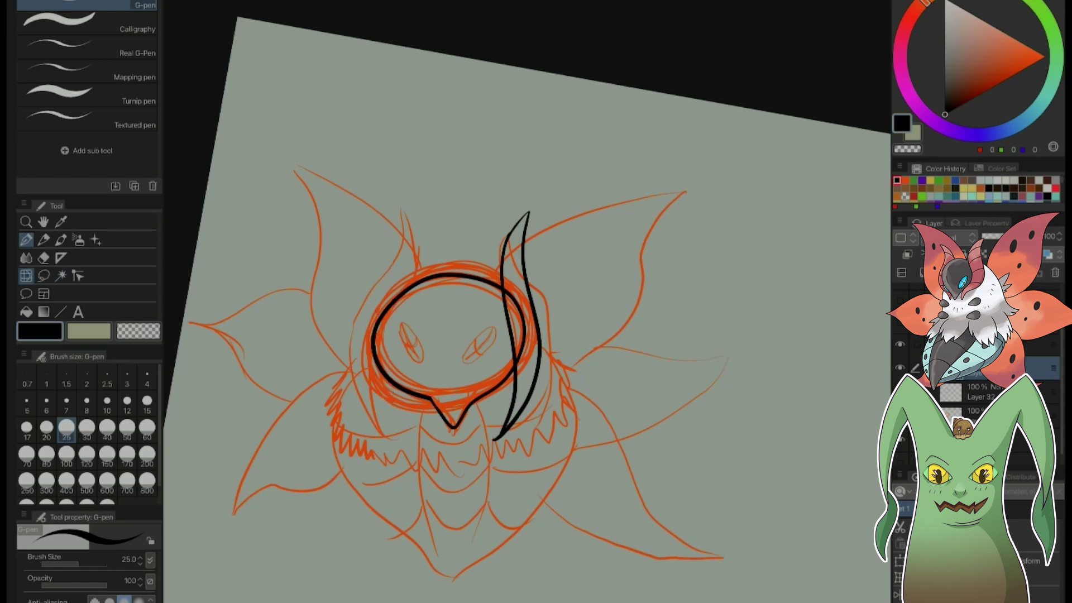
- Lasso the inked horn, duplicate it and mirror the copy
{"action": "left_click", "coordinate": [43, 275]}
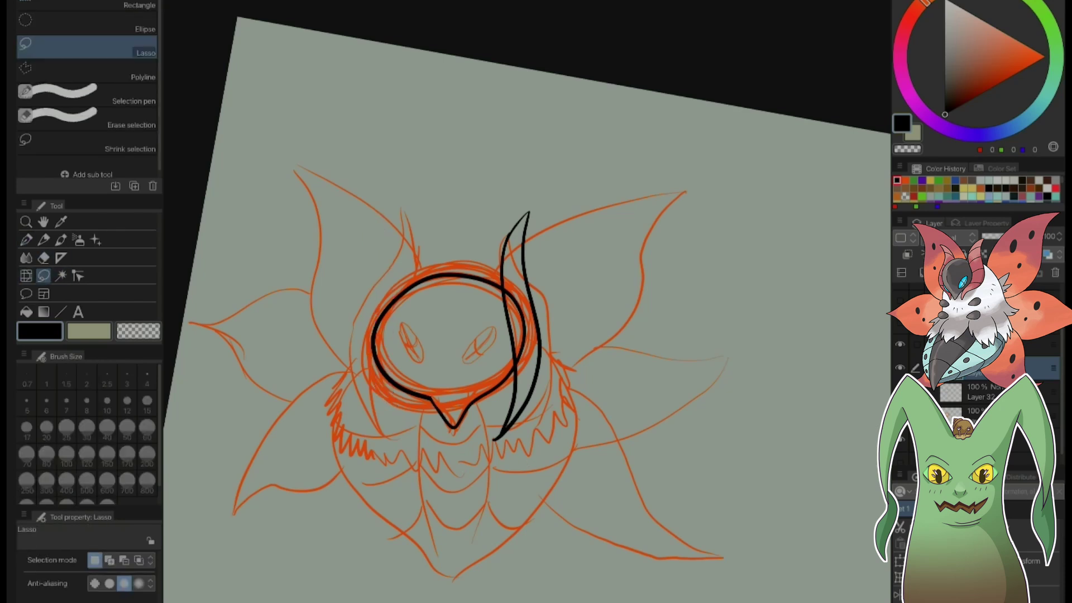
{"action": "left_click_drag", "start_coordinate": [472, 445], "coordinate": [609, 279]}
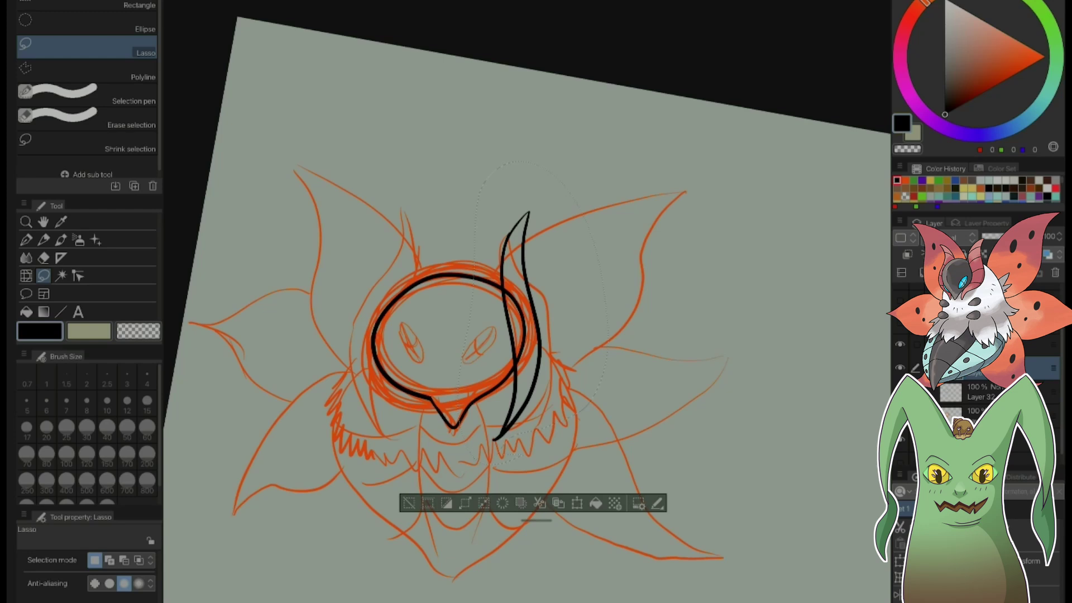
{"action": "left_click", "coordinate": [558, 503]}
{"action": "left_click", "coordinate": [658, 503]}
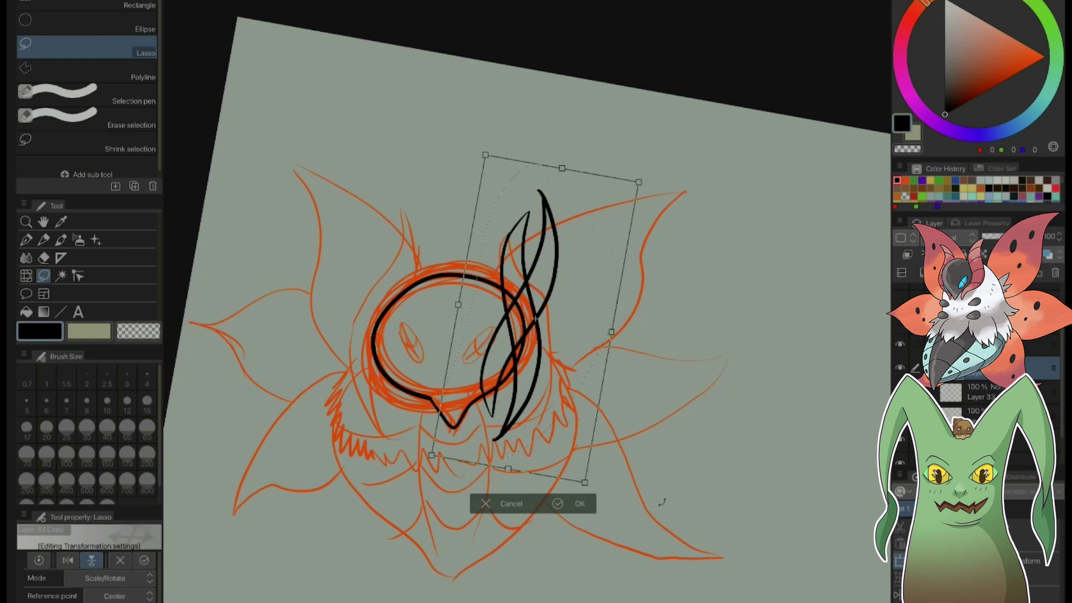
- Place the mirrored horn on the head's left side, rotate it to match the opposite horn and apply the transformation
{"action": "left_click_drag", "start_coordinate": [537, 317], "coordinate": [405, 329]}
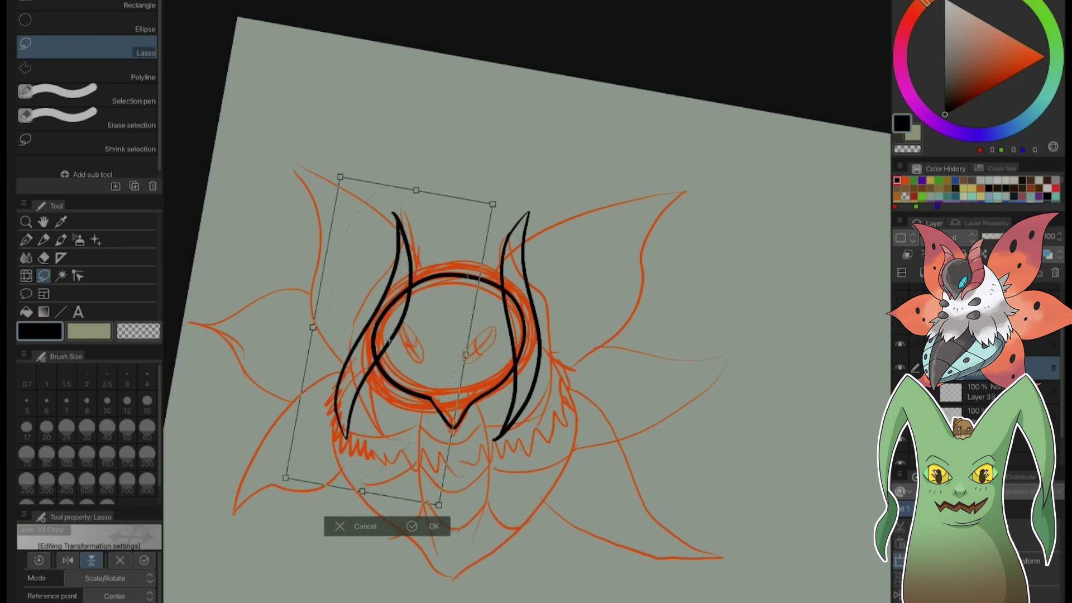
{"action": "left_click_drag", "start_coordinate": [459, 545], "coordinate": [500, 480]}
{"action": "mouse_move", "coordinate": [422, 452]}
{"action": "left_mouse_down"}
{"action": "mouse_move", "coordinate": [419, 431]}
{"action": "mouse_move", "coordinate": [418, 450]}
{"action": "left_mouse_up"}
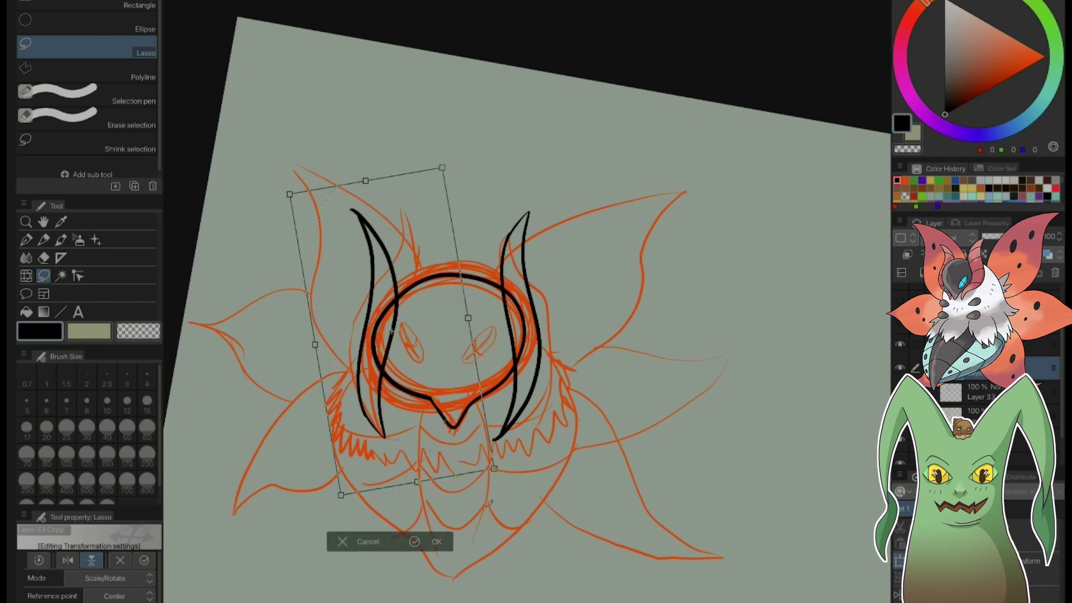
{"action": "left_click_drag", "start_coordinate": [511, 486], "coordinate": [524, 480]}
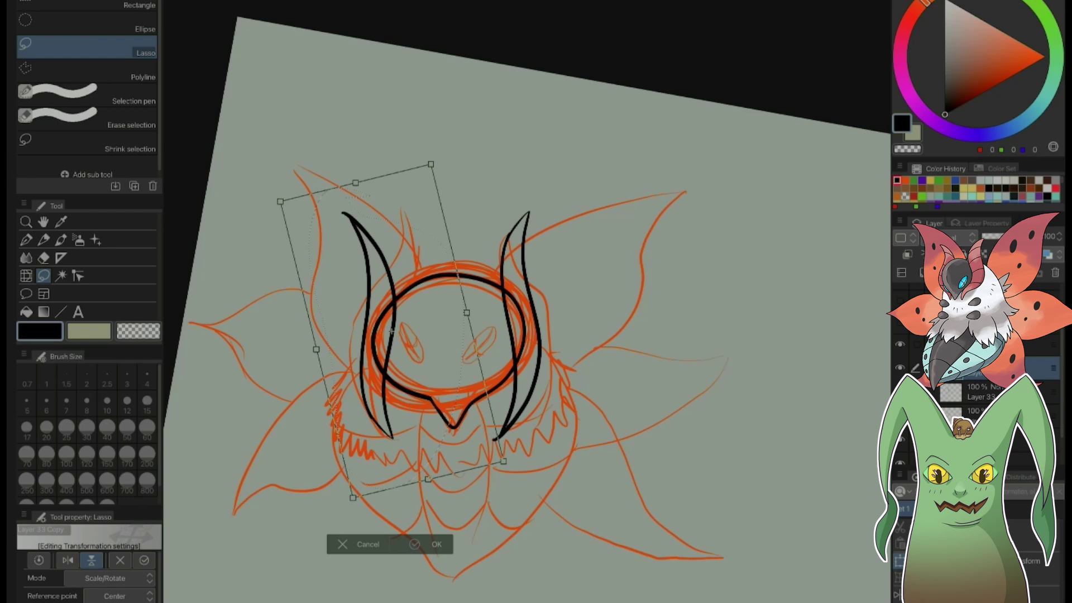
{"action": "left_click", "coordinate": [425, 543]}
{"action": "left_click", "coordinate": [280, 529]}
- Erase the parts of the head outline that run through the two horns
{"action": "left_click", "coordinate": [982, 392]}
{"action": "key", "text": "e"}
{"action": "left_click_drag", "start_coordinate": [503, 290], "coordinate": [506, 313]}
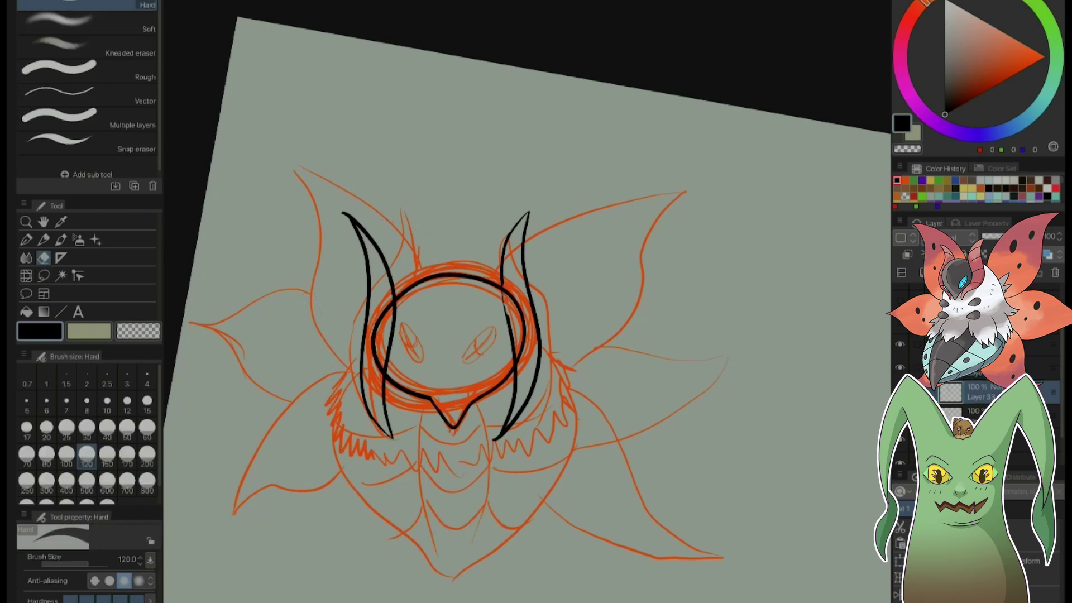
{"action": "key", "text": "ctrl+z"}
{"action": "left_click_drag", "start_coordinate": [693, 384], "coordinate": [683, 411]}
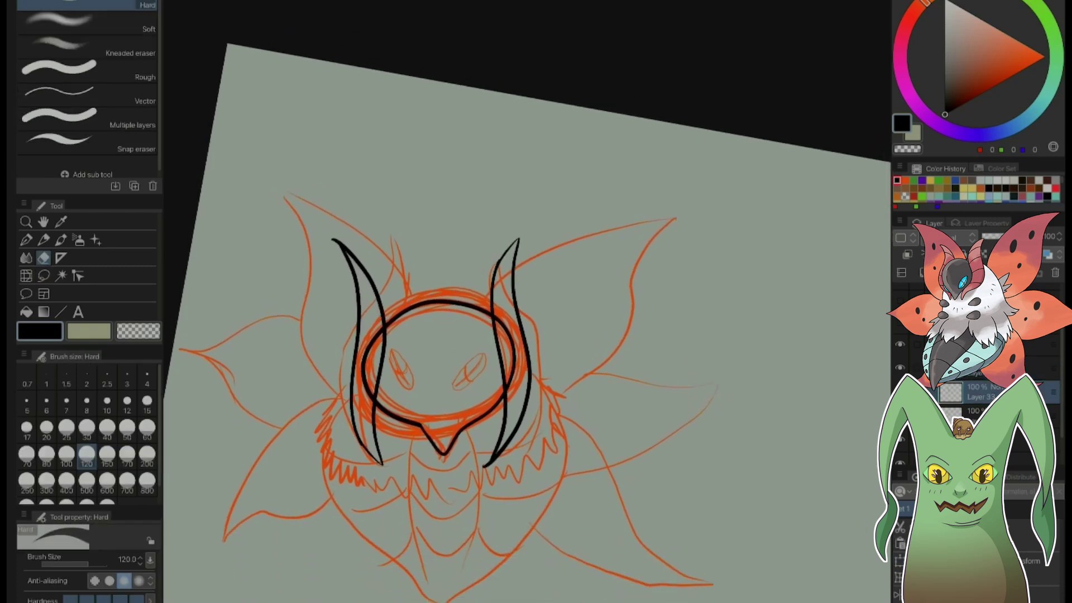
{"action": "left_click", "coordinate": [983, 416]}
{"action": "left_click_drag", "start_coordinate": [502, 324], "coordinate": [508, 377]}
{"action": "mouse_move", "coordinate": [385, 329]}
{"action": "left_mouse_down"}
{"action": "mouse_move", "coordinate": [365, 357]}
{"action": "mouse_move", "coordinate": [375, 401]}
{"action": "left_mouse_up"}
- Lower the orange sketch layer's opacity to 51%
{"action": "key", "text": "p"}
{"action": "left_click_drag", "start_coordinate": [1039, 236], "coordinate": [1022, 236]}
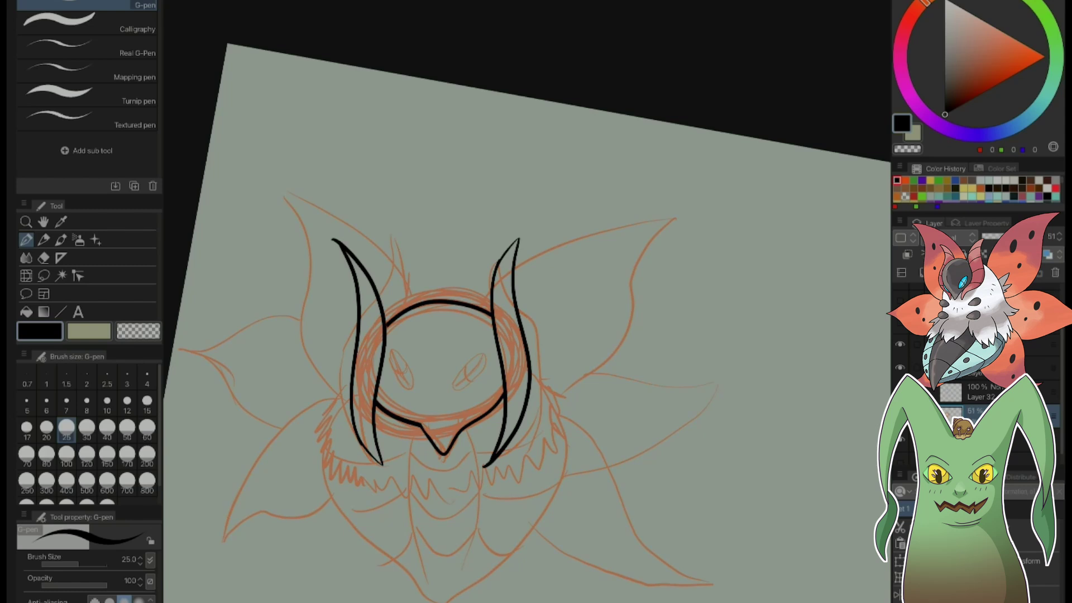
{"action": "scroll", "coordinate": [446, 357], "scroll_direction": "up", "scroll_amount": 3}
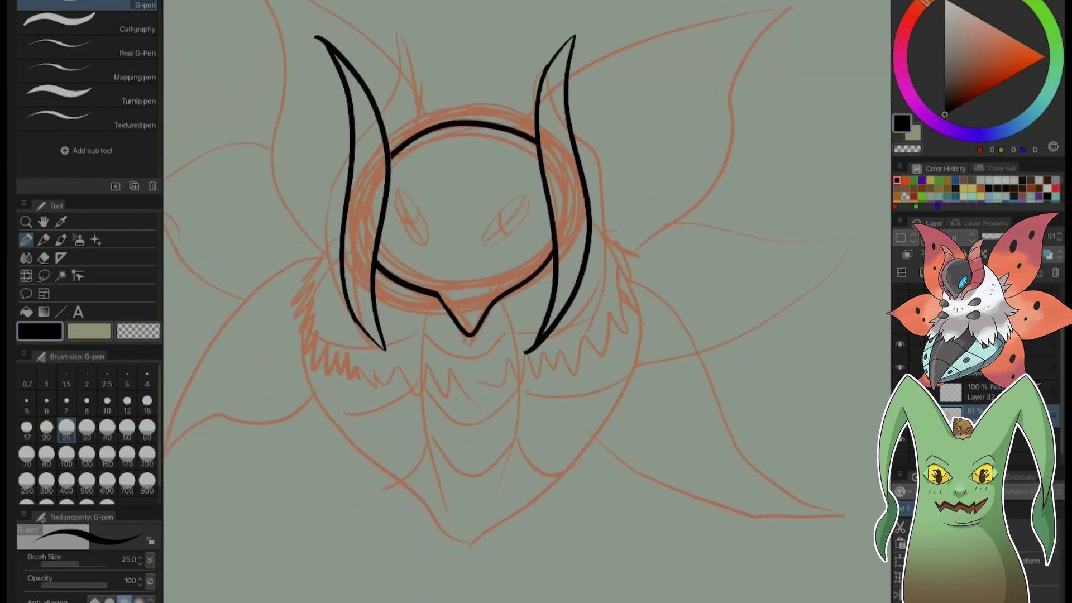
- Ink the jagged fur collar on Layer 32, from beside both horns down and across the upper body
{"action": "left_click_drag", "start_coordinate": [342, 213], "coordinate": [312, 226]}
{"action": "key", "text": "ctrl+z"}
{"action": "left_click", "coordinate": [982, 392]}
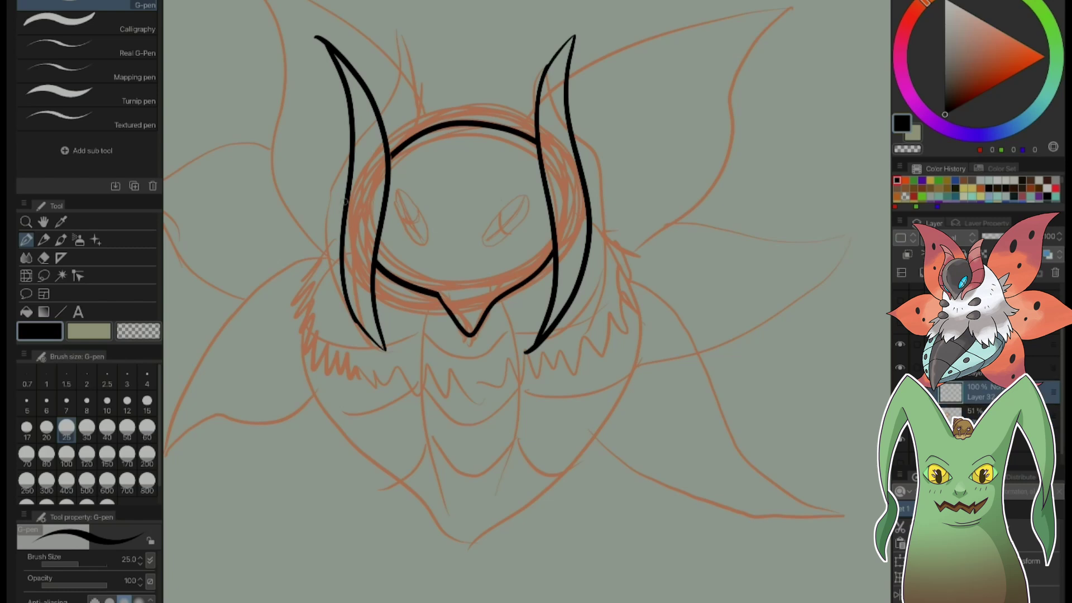
{"action": "mouse_move", "coordinate": [346, 199]}
{"action": "left_mouse_down"}
{"action": "mouse_move", "coordinate": [327, 204]}
{"action": "mouse_move", "coordinate": [301, 251]}
{"action": "mouse_move", "coordinate": [319, 239]}
{"action": "mouse_move", "coordinate": [304, 316]}
{"action": "mouse_move", "coordinate": [323, 279]}
{"action": "mouse_move", "coordinate": [299, 333]}
{"action": "mouse_move", "coordinate": [315, 330]}
{"action": "mouse_move", "coordinate": [316, 380]}
{"action": "mouse_move", "coordinate": [316, 364]}
{"action": "mouse_move", "coordinate": [341, 397]}
{"action": "mouse_move", "coordinate": [353, 368]}
{"action": "mouse_move", "coordinate": [381, 371]}
{"action": "mouse_move", "coordinate": [395, 408]}
{"action": "left_mouse_up"}
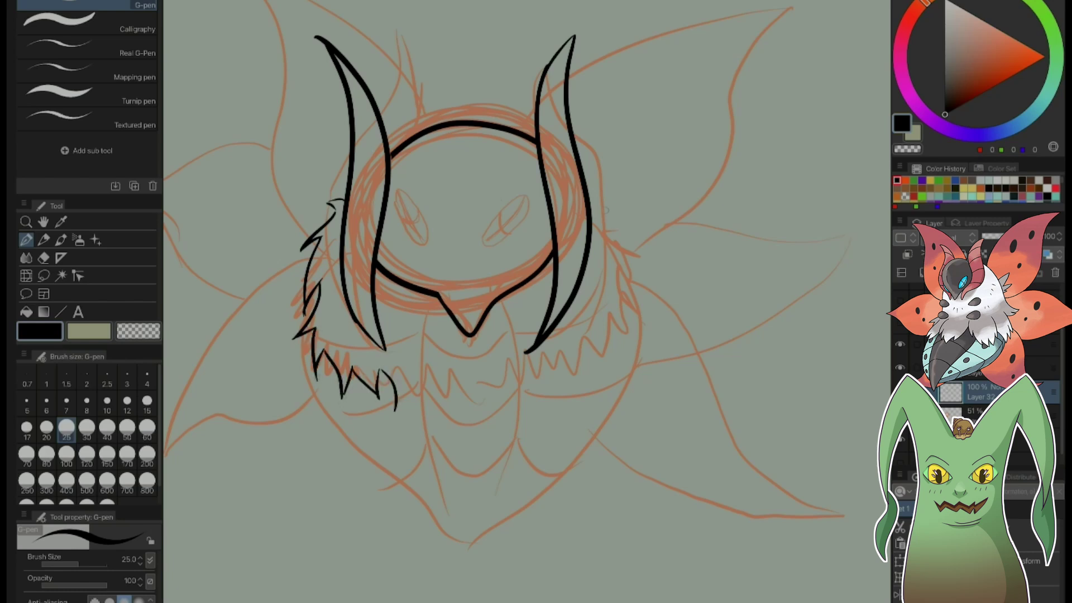
{"action": "mouse_move", "coordinate": [586, 202]}
{"action": "left_mouse_down"}
{"action": "mouse_move", "coordinate": [611, 182]}
{"action": "mouse_move", "coordinate": [622, 206]}
{"action": "mouse_move", "coordinate": [615, 317]}
{"action": "left_mouse_up"}
{"action": "mouse_move", "coordinate": [607, 292]}
{"action": "left_mouse_down"}
{"action": "mouse_move", "coordinate": [603, 350]}
{"action": "mouse_move", "coordinate": [581, 391]}
{"action": "mouse_move", "coordinate": [565, 367]}
{"action": "mouse_move", "coordinate": [562, 400]}
{"action": "mouse_move", "coordinate": [534, 385]}
{"action": "mouse_move", "coordinate": [525, 405]}
{"action": "mouse_move", "coordinate": [514, 364]}
{"action": "mouse_move", "coordinate": [485, 375]}
{"action": "mouse_move", "coordinate": [479, 407]}
{"action": "mouse_move", "coordinate": [468, 380]}
{"action": "mouse_move", "coordinate": [454, 375]}
{"action": "mouse_move", "coordinate": [438, 416]}
{"action": "mouse_move", "coordinate": [431, 373]}
{"action": "mouse_move", "coordinate": [413, 415]}
{"action": "mouse_move", "coordinate": [399, 373]}
{"action": "mouse_move", "coordinate": [394, 414]}
{"action": "left_mouse_up"}
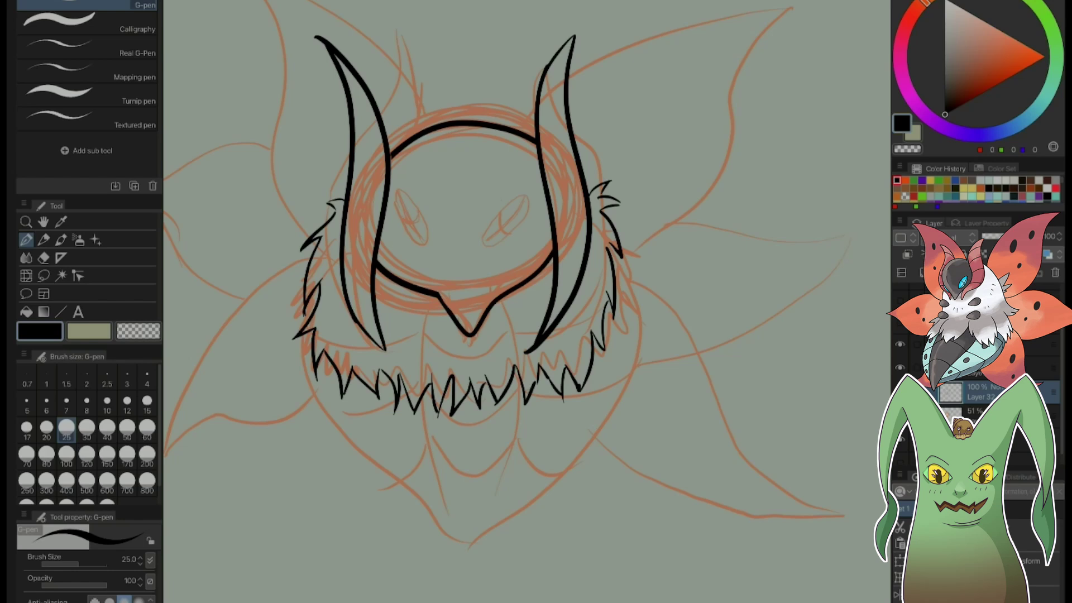
- Add an outer row of short fur spikes along the collar's left edge
{"action": "left_click_drag", "start_coordinate": [308, 268], "coordinate": [287, 290]}
{"action": "mouse_move", "coordinate": [288, 289]}
{"action": "left_mouse_down"}
{"action": "mouse_move", "coordinate": [302, 269]}
{"action": "mouse_move", "coordinate": [296, 317]}
{"action": "left_mouse_up"}
{"action": "mouse_move", "coordinate": [300, 317]}
{"action": "left_mouse_down"}
{"action": "mouse_move", "coordinate": [288, 336]}
{"action": "mouse_move", "coordinate": [305, 323]}
{"action": "mouse_move", "coordinate": [300, 350]}
{"action": "left_mouse_up"}
{"action": "left_click_drag", "start_coordinate": [311, 347], "coordinate": [292, 360]}
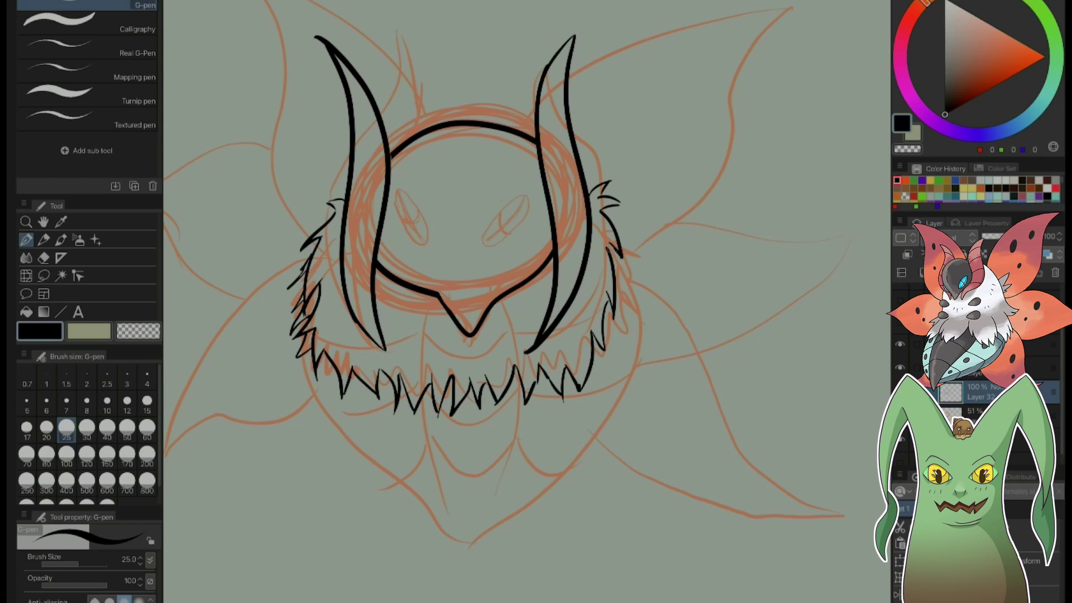
- Ink the body's right edge as a curve from the fur collar down to the pointed lower tip
{"action": "left_click_drag", "start_coordinate": [609, 245], "coordinate": [638, 296]}
{"action": "key", "text": "ctrl+z"}
{"action": "mouse_move", "coordinate": [469, 558]}
{"action": "left_mouse_down"}
{"action": "mouse_move", "coordinate": [547, 481]}
{"action": "mouse_move", "coordinate": [630, 360]}
{"action": "mouse_move", "coordinate": [627, 292]}
{"action": "mouse_move", "coordinate": [610, 254]}
{"action": "left_mouse_up"}
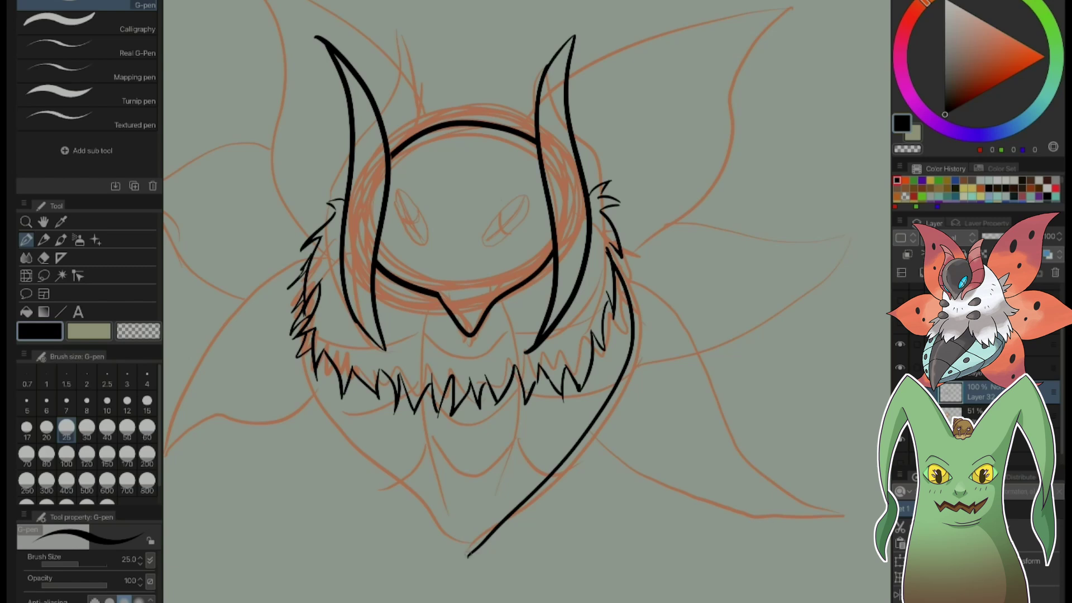
{"action": "mouse_move", "coordinate": [468, 557]}
{"action": "left_mouse_down"}
{"action": "mouse_move", "coordinate": [371, 468]}
{"action": "mouse_move", "coordinate": [321, 390]}
{"action": "mouse_move", "coordinate": [311, 351]}
{"action": "left_mouse_up"}
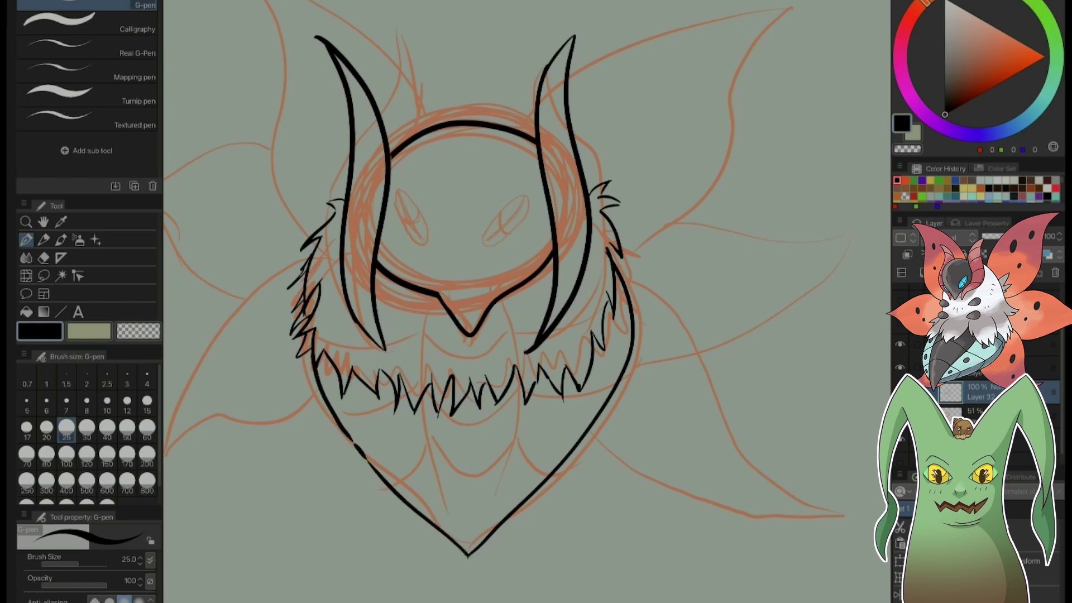
{"action": "key", "text": "ctrl+z"}
{"action": "key", "text": "ctrl+z"}
{"action": "key", "text": "ctrl+z"}
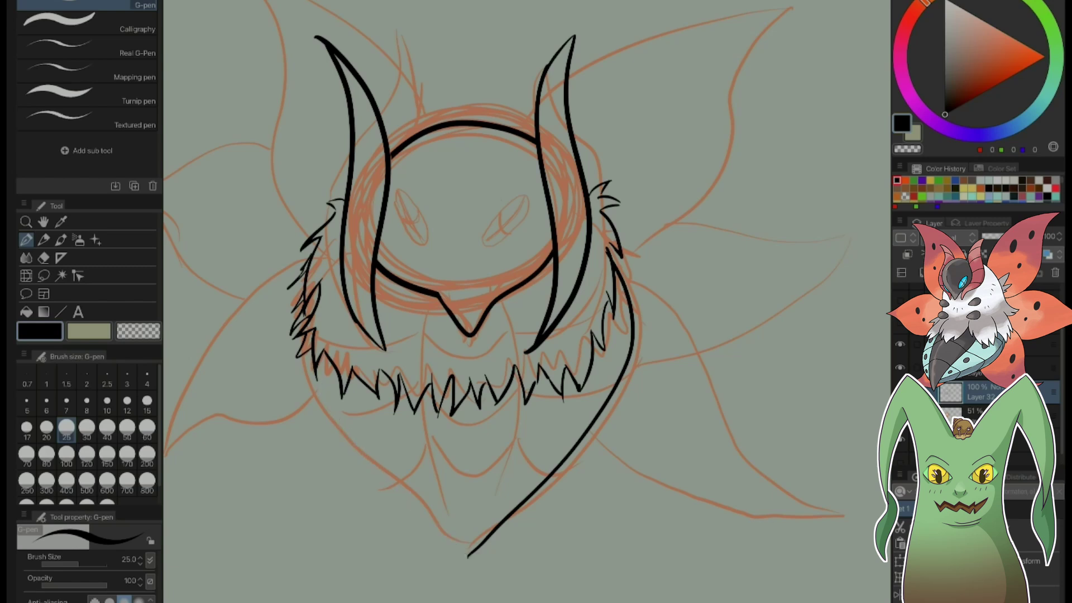
- Ink the body's left edge down to the tip and the two converging lines of its central band
{"action": "scroll", "coordinate": [526, 301], "scroll_direction": "up", "scroll_amount": 1}
{"action": "mouse_move", "coordinate": [468, 567]}
{"action": "left_mouse_down"}
{"action": "mouse_move", "coordinate": [357, 466]}
{"action": "mouse_move", "coordinate": [316, 362]}
{"action": "left_mouse_up"}
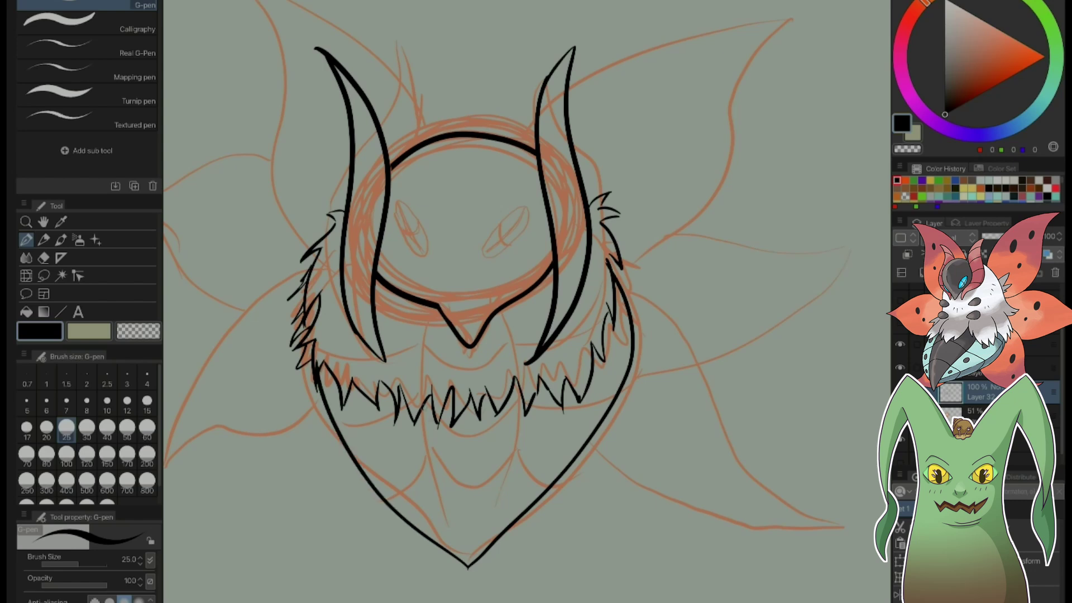
{"action": "left_click_drag", "start_coordinate": [422, 408], "coordinate": [461, 573]}
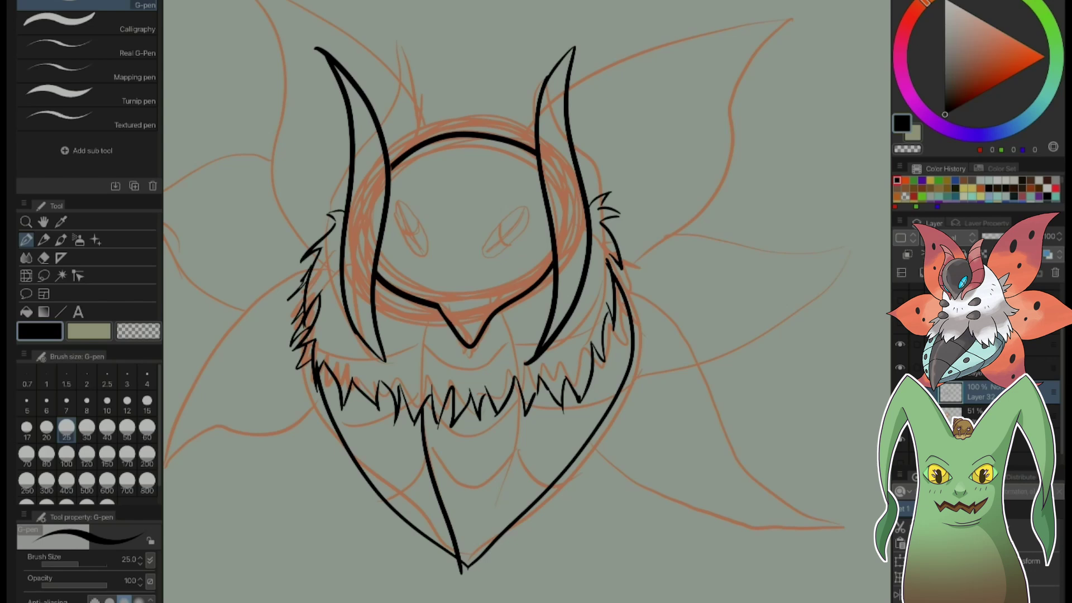
{"action": "mouse_move", "coordinate": [516, 385]}
{"action": "left_mouse_down"}
{"action": "mouse_move", "coordinate": [511, 455]}
{"action": "mouse_move", "coordinate": [473, 586]}
{"action": "mouse_move", "coordinate": [462, 572]}
{"action": "mouse_move", "coordinate": [474, 588]}
{"action": "left_mouse_up"}
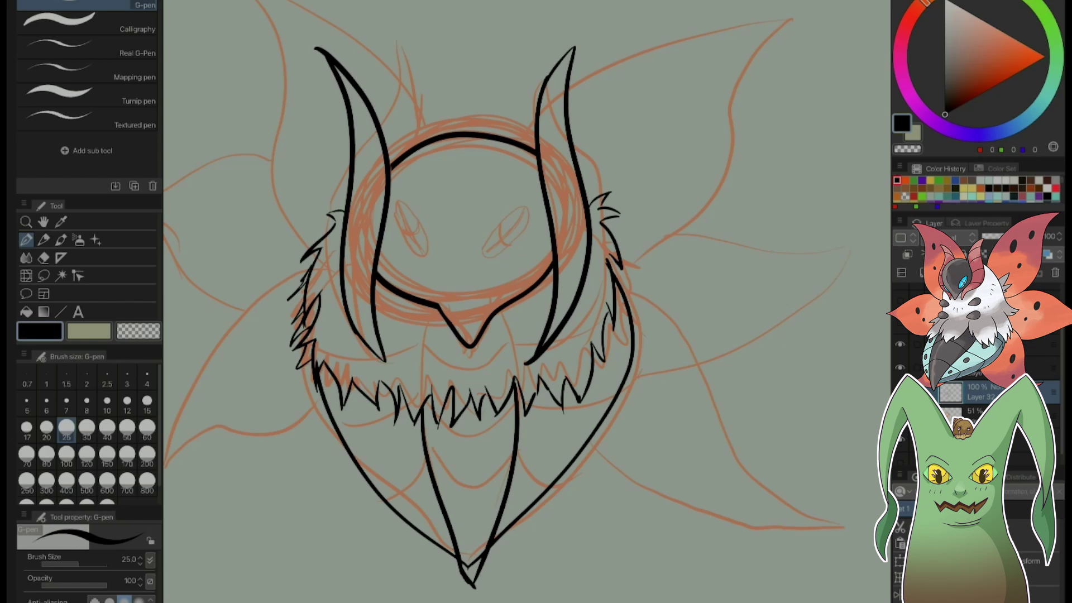
- Ink three downward-curving segment lines across the body's central band
{"action": "mouse_move", "coordinate": [428, 424]}
{"action": "left_mouse_down"}
{"action": "mouse_move", "coordinate": [433, 447]}
{"action": "mouse_move", "coordinate": [474, 466]}
{"action": "mouse_move", "coordinate": [498, 458]}
{"action": "mouse_move", "coordinate": [519, 430]}
{"action": "left_mouse_up"}
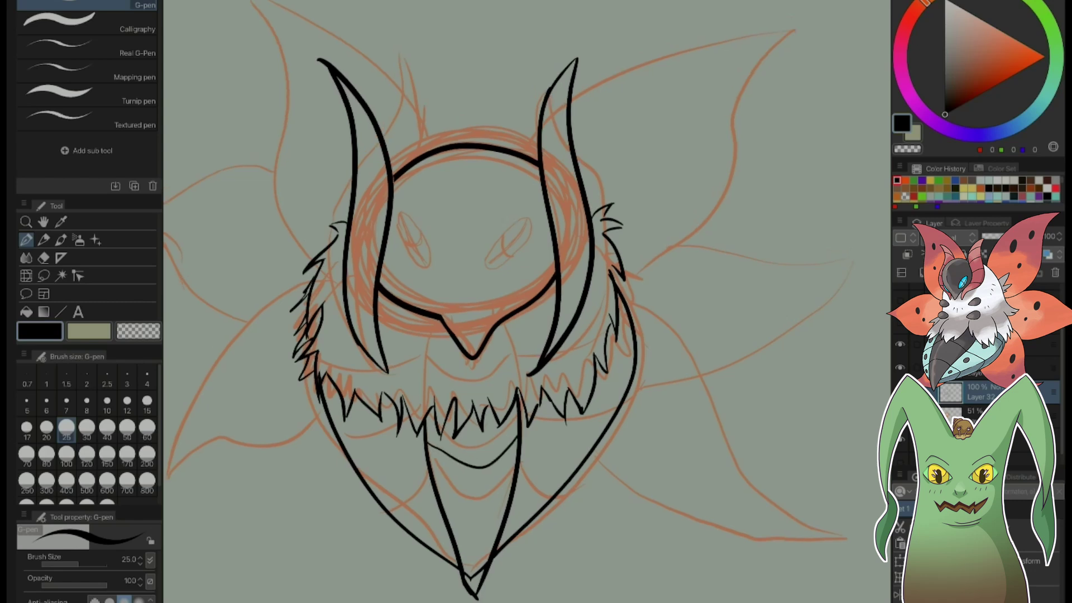
{"action": "mouse_move", "coordinate": [436, 491]}
{"action": "left_mouse_down"}
{"action": "mouse_move", "coordinate": [476, 512]}
{"action": "mouse_move", "coordinate": [518, 471]}
{"action": "left_mouse_up"}
{"action": "key", "text": "ctrl+z"}
{"action": "left_click_drag", "start_coordinate": [525, 313], "coordinate": [530, 296]}
{"action": "mouse_move", "coordinate": [440, 470]}
{"action": "left_mouse_down"}
{"action": "mouse_move", "coordinate": [489, 487]}
{"action": "mouse_move", "coordinate": [519, 462]}
{"action": "left_mouse_up"}
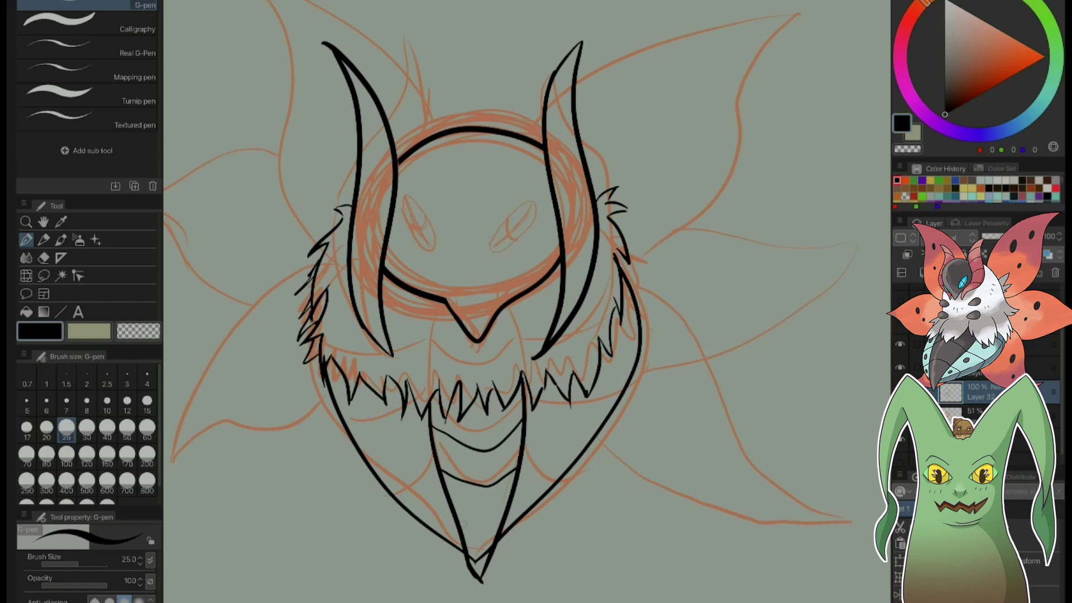
{"action": "mouse_move", "coordinate": [452, 510]}
{"action": "left_mouse_down"}
{"action": "mouse_move", "coordinate": [476, 517]}
{"action": "mouse_move", "coordinate": [506, 504]}
{"action": "left_mouse_up"}
- Ink a curved segment line from the central band's upper part to the body's left edge
{"action": "mouse_move", "coordinate": [430, 427]}
{"action": "left_mouse_down"}
{"action": "mouse_move", "coordinate": [377, 447]}
{"action": "mouse_move", "coordinate": [348, 422]}
{"action": "left_mouse_up"}
{"action": "key", "text": "ctrl+z"}
{"action": "scroll", "coordinate": [526, 301], "scroll_direction": "up", "scroll_amount": 1}
{"action": "mouse_move", "coordinate": [433, 435]}
{"action": "left_mouse_down"}
{"action": "mouse_move", "coordinate": [374, 453]}
{"action": "mouse_move", "coordinate": [347, 438]}
{"action": "left_mouse_up"}
{"action": "scroll", "coordinate": [508, 302], "scroll_direction": "up", "scroll_amount": 1}
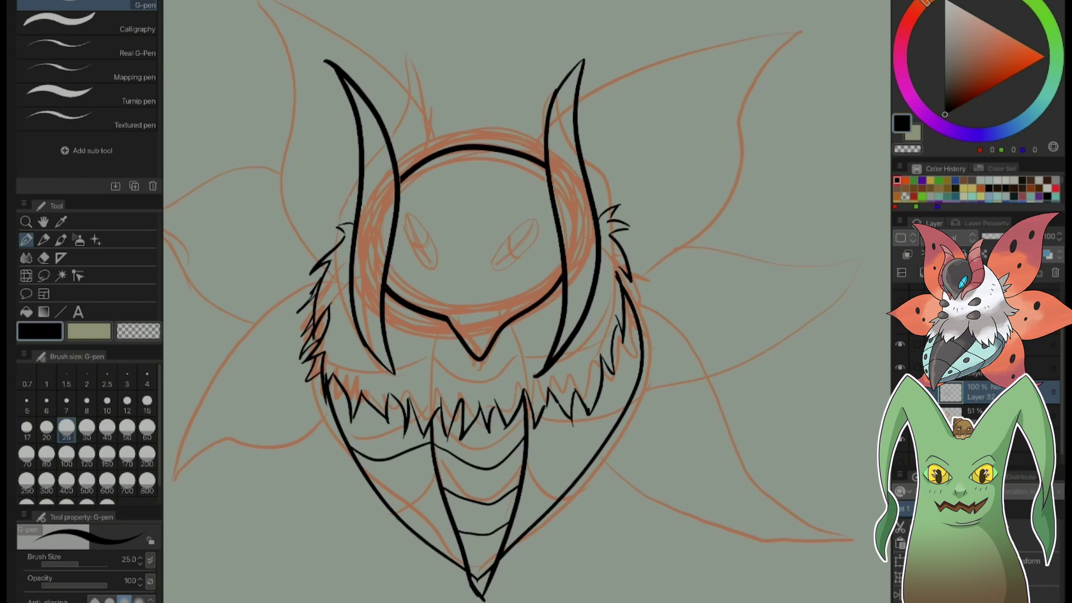
- Ink curved segment lines across both sides of the body, continuing the central band's segments out to the left and right edges
{"action": "left_click_drag", "start_coordinate": [445, 484], "coordinate": [381, 500]}
{"action": "left_click_drag", "start_coordinate": [457, 531], "coordinate": [426, 540]}
{"action": "left_click_drag", "start_coordinate": [512, 522], "coordinate": [536, 524]}
{"action": "left_click_drag", "start_coordinate": [521, 487], "coordinate": [589, 465]}
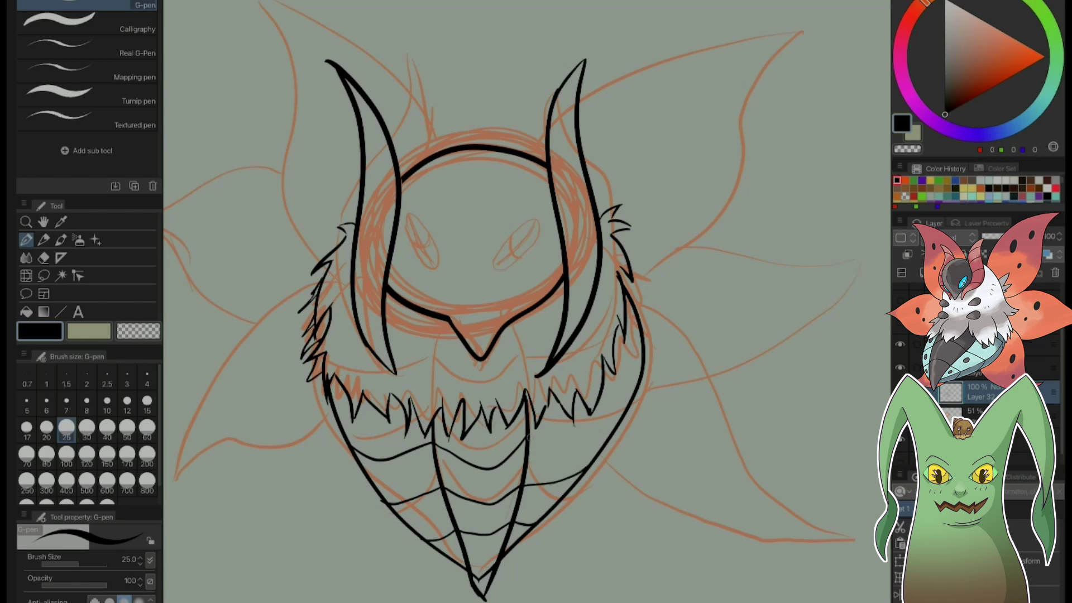
{"action": "mouse_move", "coordinate": [528, 439]}
{"action": "left_mouse_down"}
{"action": "mouse_move", "coordinate": [583, 436]}
{"action": "mouse_move", "coordinate": [629, 403]}
{"action": "left_mouse_up"}
- Re-ink the body's right edge further inward, erasing the old outer line and restoring the fur strokes at the collar's right side
{"action": "mouse_move", "coordinate": [595, 463]}
{"action": "left_mouse_down"}
{"action": "mouse_move", "coordinate": [618, 408]}
{"action": "mouse_move", "coordinate": [625, 321]}
{"action": "left_mouse_up"}
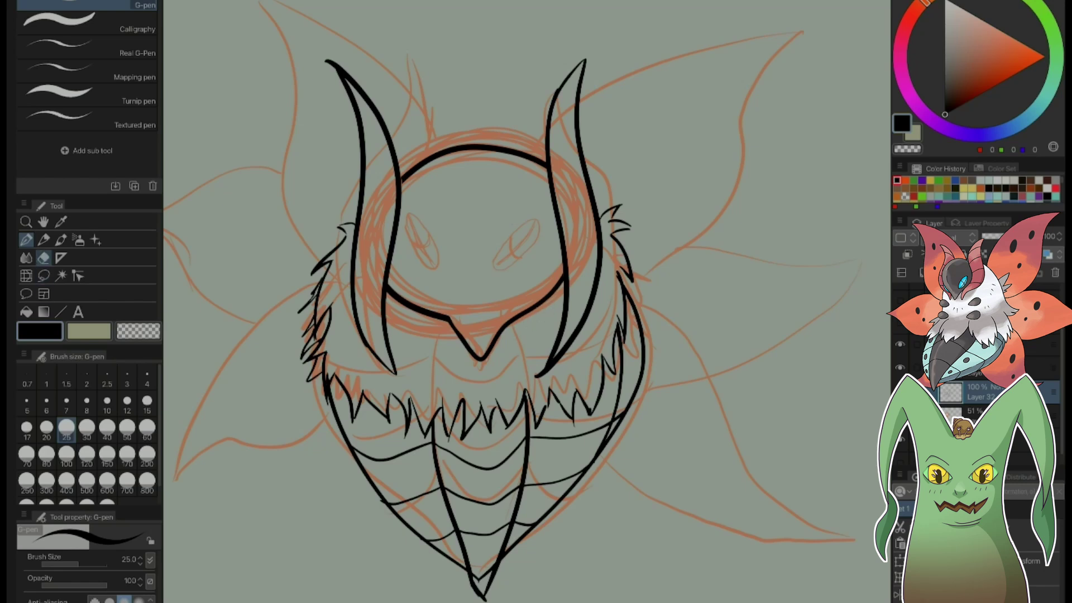
{"action": "left_click", "coordinate": [44, 257]}
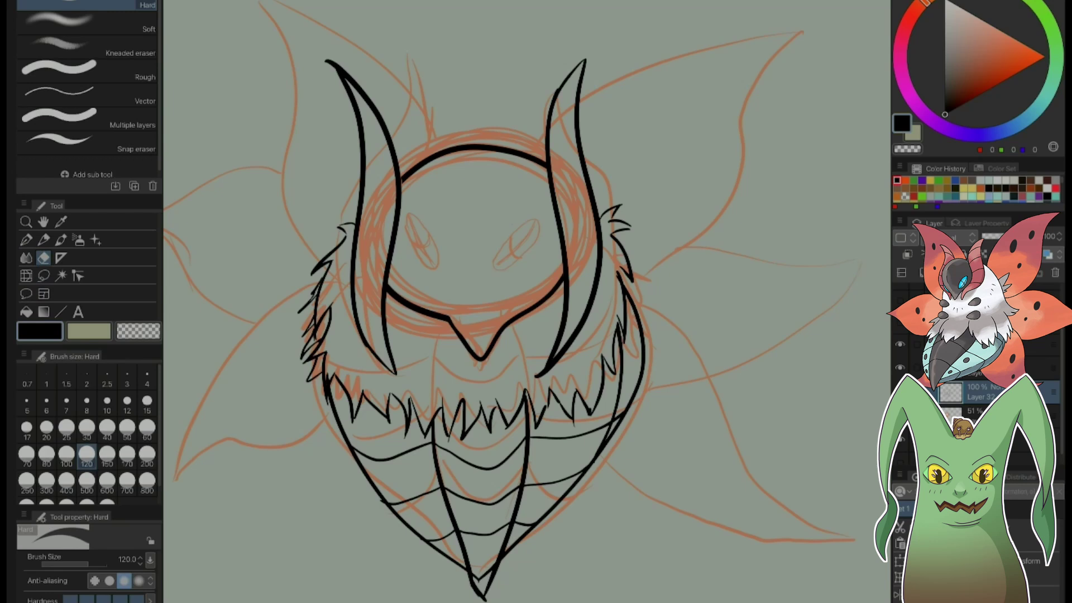
{"action": "mouse_move", "coordinate": [648, 291]}
{"action": "left_mouse_down"}
{"action": "mouse_move", "coordinate": [636, 299]}
{"action": "mouse_move", "coordinate": [640, 385]}
{"action": "mouse_move", "coordinate": [598, 461]}
{"action": "mouse_move", "coordinate": [607, 441]}
{"action": "left_mouse_up"}
{"action": "key", "text": "p"}
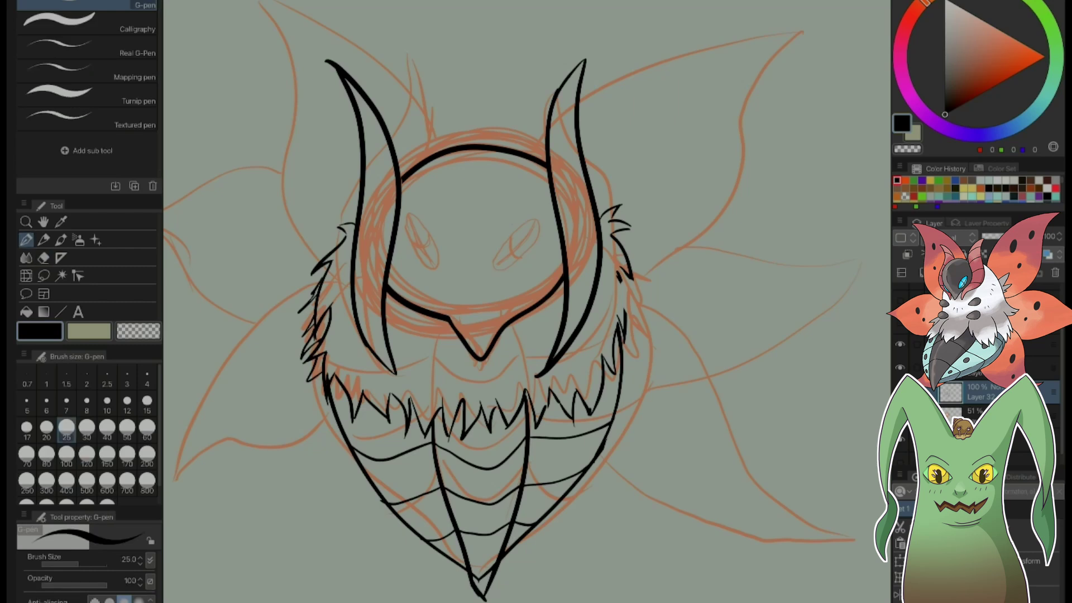
{"action": "mouse_move", "coordinate": [619, 278]}
{"action": "left_mouse_down"}
{"action": "mouse_move", "coordinate": [631, 312]}
{"action": "mouse_move", "coordinate": [624, 303]}
{"action": "left_mouse_up"}
- Erase the lower ends of both horns below the face on the horn line art layer
{"action": "key", "text": "e"}
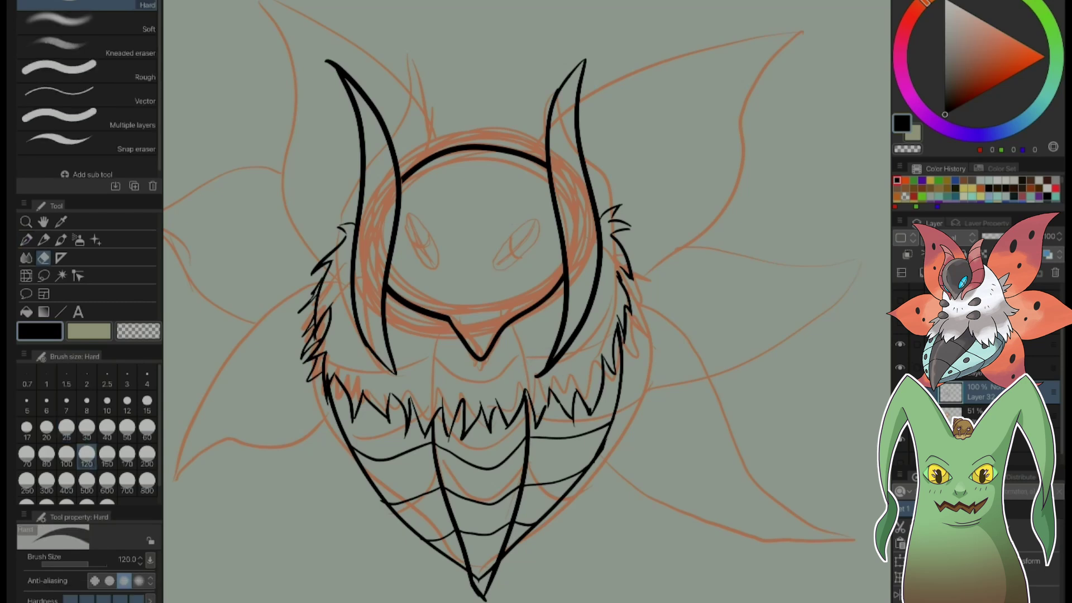
{"action": "left_click", "coordinate": [993, 368]}
{"action": "left_click_drag", "start_coordinate": [548, 365], "coordinate": [586, 295]}
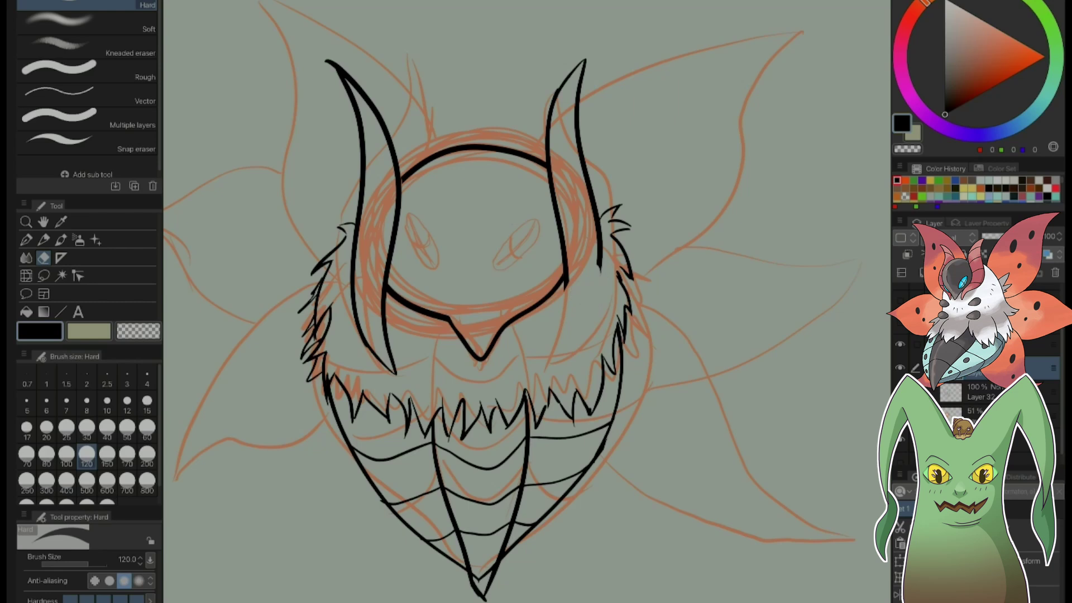
{"action": "left_click_drag", "start_coordinate": [394, 366], "coordinate": [386, 355]}
{"action": "left_click_drag", "start_coordinate": [396, 349], "coordinate": [389, 327]}
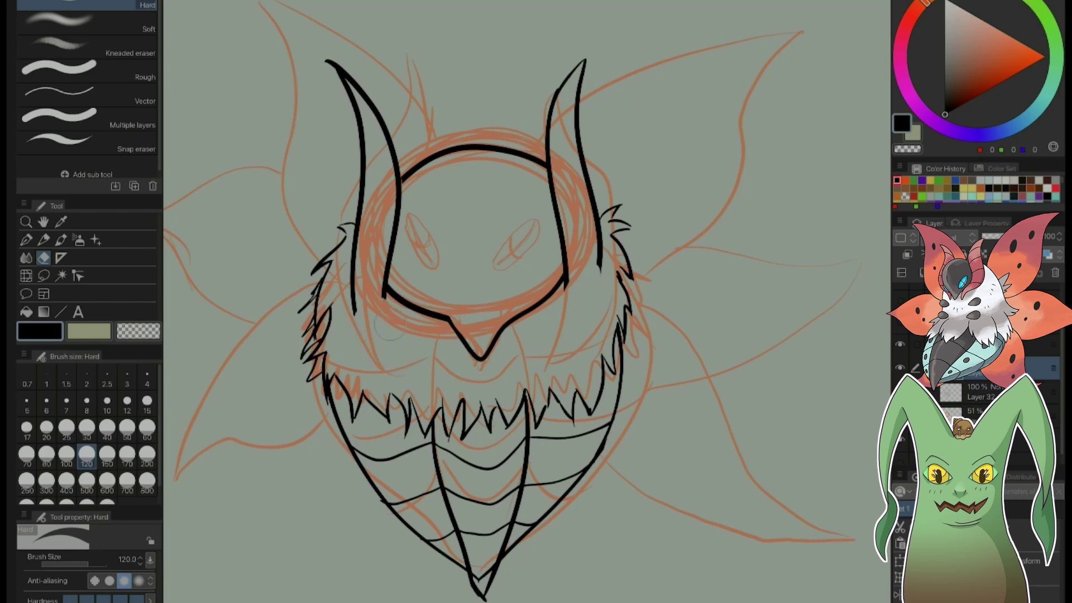
- Ink new lower ends for both horns with the G-pen, curling inward to points beside the beak
{"action": "key", "text": "p"}
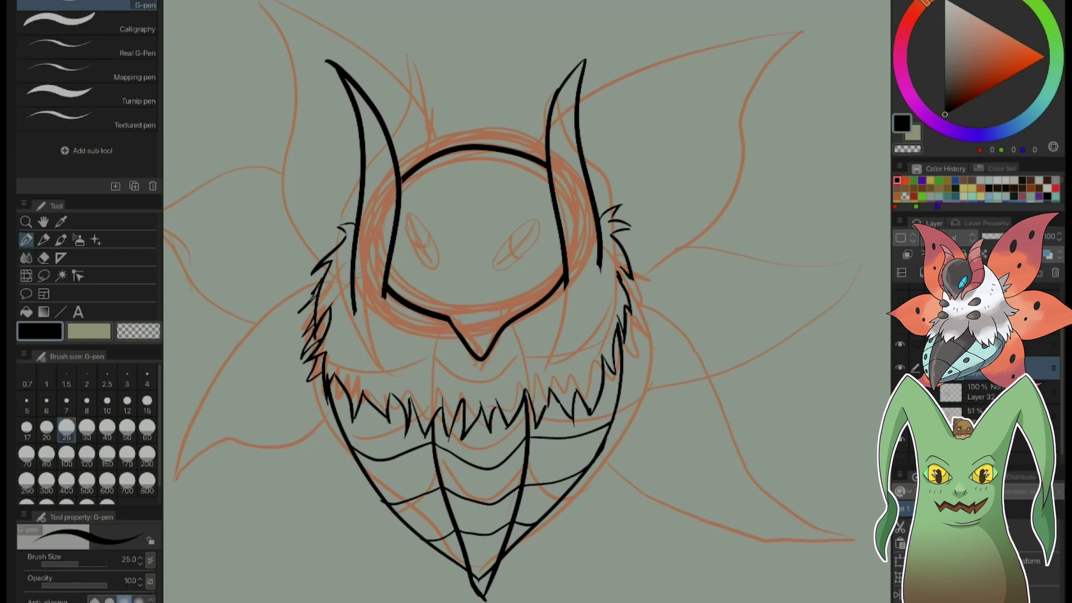
{"action": "mouse_move", "coordinate": [355, 265]}
{"action": "left_mouse_down"}
{"action": "mouse_move", "coordinate": [368, 329]}
{"action": "mouse_move", "coordinate": [419, 347]}
{"action": "mouse_move", "coordinate": [387, 293]}
{"action": "left_mouse_up"}
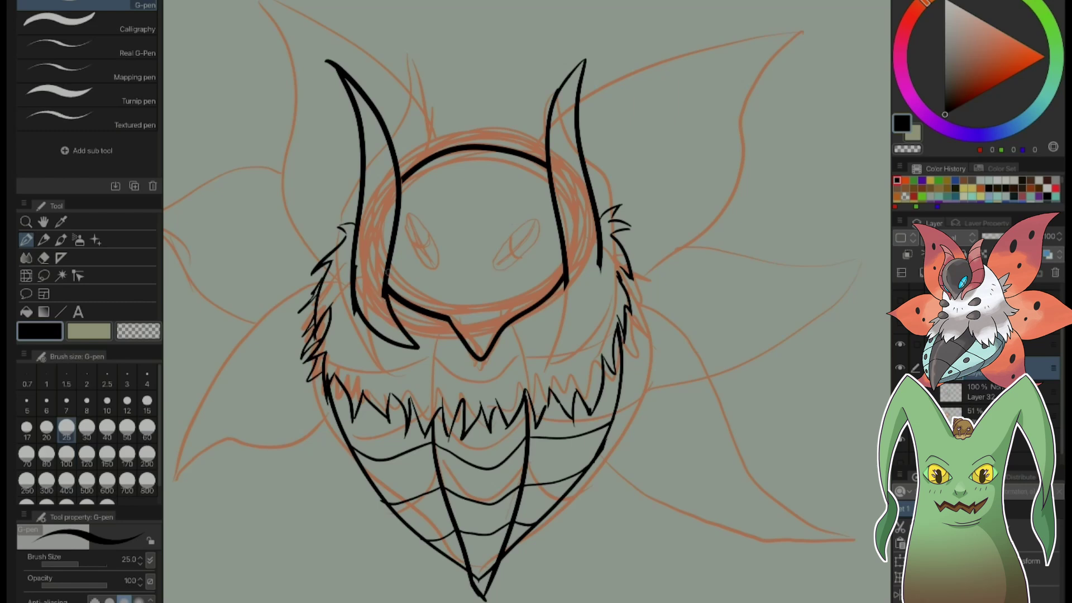
{"action": "mouse_move", "coordinate": [565, 266]}
{"action": "left_mouse_down"}
{"action": "mouse_move", "coordinate": [528, 345]}
{"action": "mouse_move", "coordinate": [584, 306]}
{"action": "mouse_move", "coordinate": [599, 250]}
{"action": "mouse_move", "coordinate": [574, 322]}
{"action": "left_mouse_up"}
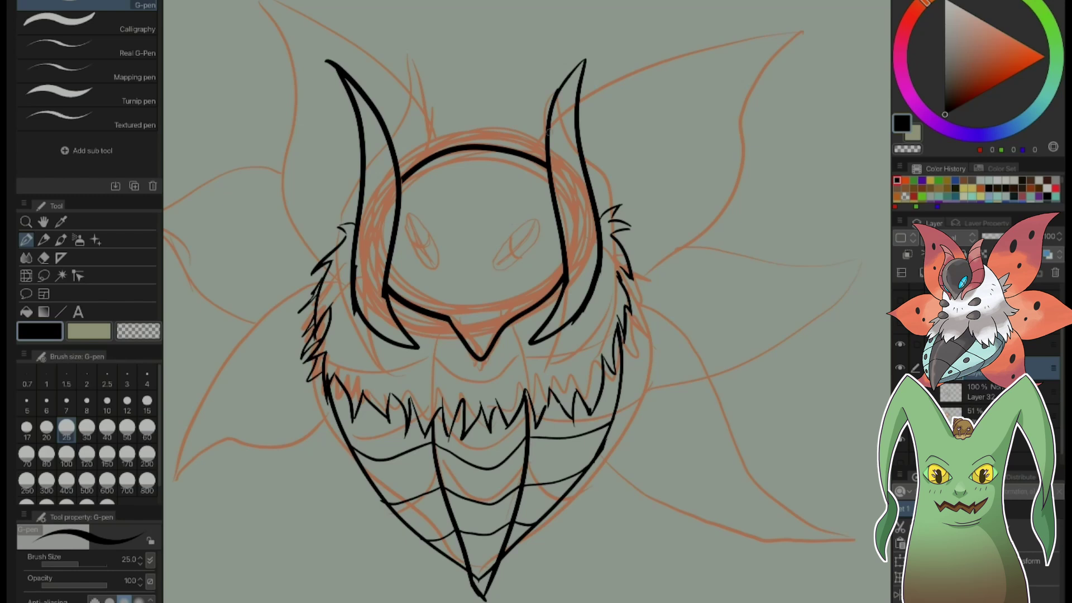
- Ink evenly spaced curved bands across both horns from their lower ends up toward the upper tips
{"action": "left_click_drag", "start_coordinate": [548, 132], "coordinate": [574, 110]}
{"action": "left_click_drag", "start_coordinate": [551, 158], "coordinate": [577, 144]}
{"action": "left_click_drag", "start_coordinate": [551, 184], "coordinate": [583, 170]}
{"action": "left_click_drag", "start_coordinate": [557, 210], "coordinate": [588, 194]}
{"action": "mouse_move", "coordinate": [561, 236]}
{"action": "left_mouse_down"}
{"action": "mouse_move", "coordinate": [599, 235]}
{"action": "mouse_move", "coordinate": [600, 267]}
{"action": "mouse_move", "coordinate": [584, 287]}
{"action": "mouse_move", "coordinate": [592, 299]}
{"action": "mouse_move", "coordinate": [571, 315]}
{"action": "left_mouse_up"}
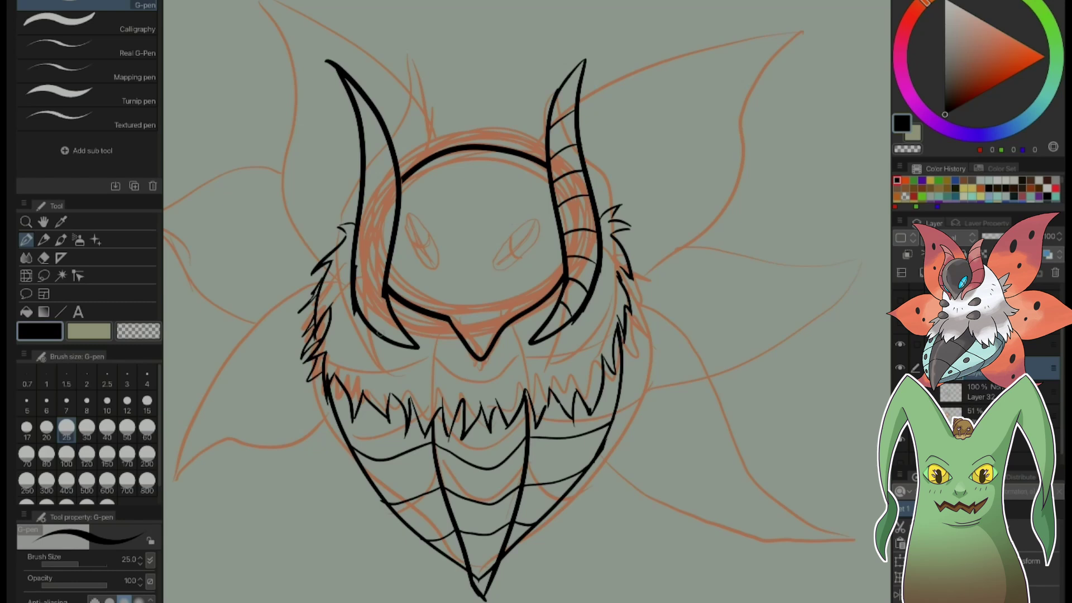
{"action": "mouse_move", "coordinate": [377, 333]}
{"action": "left_mouse_down"}
{"action": "mouse_move", "coordinate": [393, 318]}
{"action": "mouse_move", "coordinate": [372, 266]}
{"action": "mouse_move", "coordinate": [385, 265]}
{"action": "mouse_move", "coordinate": [385, 209]}
{"action": "mouse_move", "coordinate": [399, 205]}
{"action": "mouse_move", "coordinate": [375, 186]}
{"action": "mouse_move", "coordinate": [402, 179]}
{"action": "mouse_move", "coordinate": [376, 115]}
{"action": "left_mouse_up"}
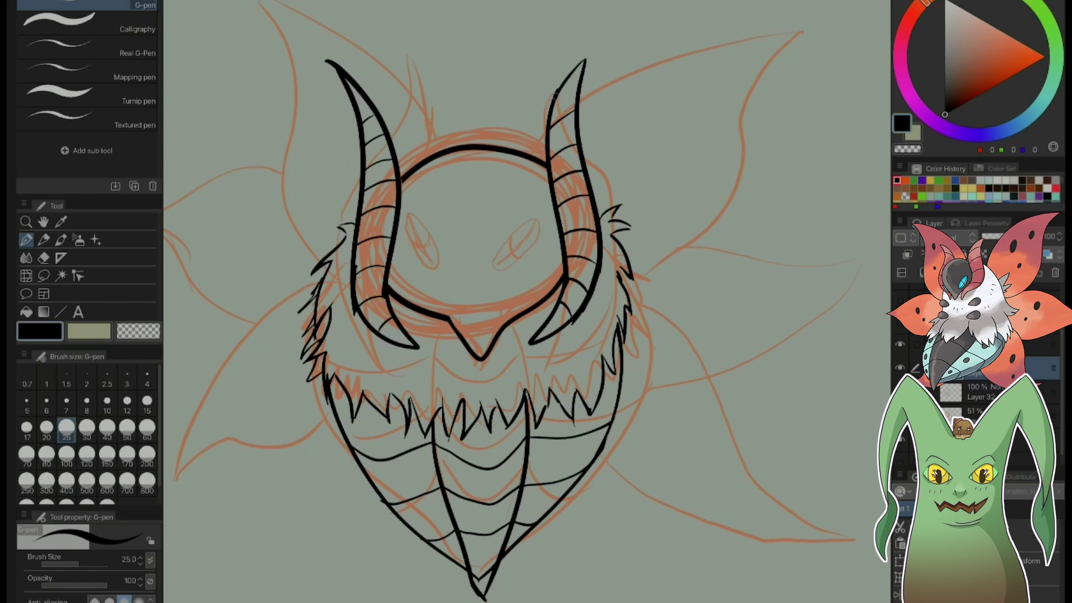
{"action": "left_click_drag", "start_coordinate": [555, 95], "coordinate": [583, 86]}
- Ink a slanted oval for the right eye, lasso it and place a mirrored copy at the left eye's position
{"action": "mouse_move", "coordinate": [508, 278]}
{"action": "left_mouse_down"}
{"action": "mouse_move", "coordinate": [525, 246]}
{"action": "mouse_move", "coordinate": [542, 246]}
{"action": "mouse_move", "coordinate": [540, 264]}
{"action": "mouse_move", "coordinate": [511, 281]}
{"action": "mouse_move", "coordinate": [539, 276]}
{"action": "mouse_move", "coordinate": [520, 289]}
{"action": "mouse_move", "coordinate": [512, 240]}
{"action": "mouse_move", "coordinate": [547, 234]}
{"action": "mouse_move", "coordinate": [545, 269]}
{"action": "left_mouse_up"}
{"action": "left_click", "coordinate": [44, 275]}
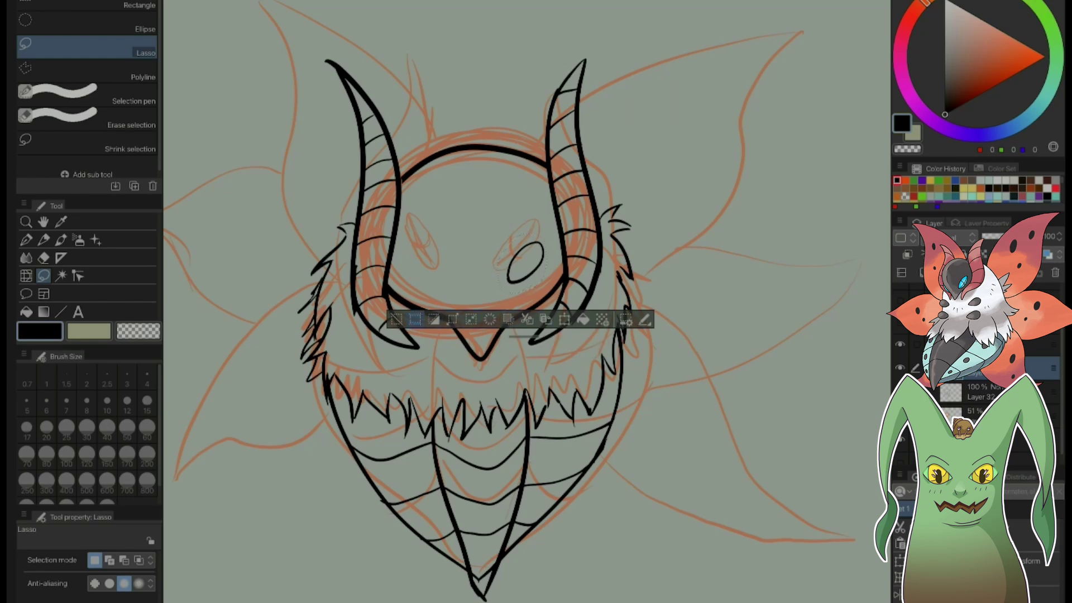
{"action": "left_click", "coordinate": [546, 319]}
{"action": "left_click", "coordinate": [645, 319]}
{"action": "mouse_move", "coordinate": [529, 269]}
{"action": "left_mouse_down"}
{"action": "mouse_move", "coordinate": [443, 274]}
{"action": "mouse_move", "coordinate": [468, 298]}
{"action": "mouse_move", "coordinate": [477, 284]}
{"action": "mouse_move", "coordinate": [479, 311]}
{"action": "left_mouse_up"}
{"action": "left_click", "coordinate": [566, 319]}
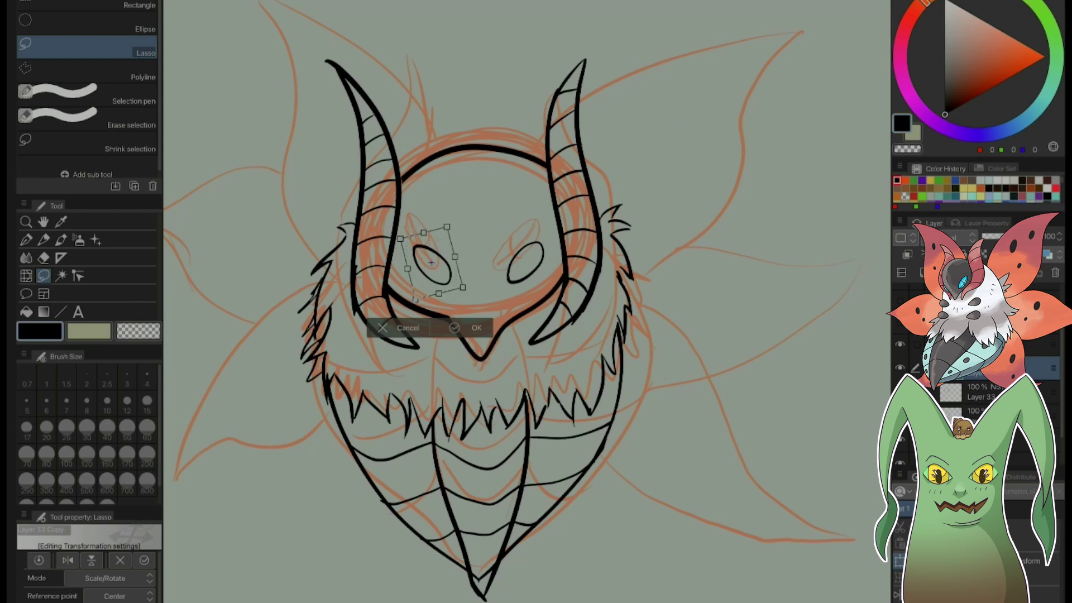
- Rotate the copied left eye to mirror the right eye's slant, apply the transformation and deselect
{"action": "mouse_move", "coordinate": [393, 246]}
{"action": "left_mouse_down"}
{"action": "mouse_move", "coordinate": [398, 284]}
{"action": "mouse_move", "coordinate": [392, 251]}
{"action": "left_mouse_up"}
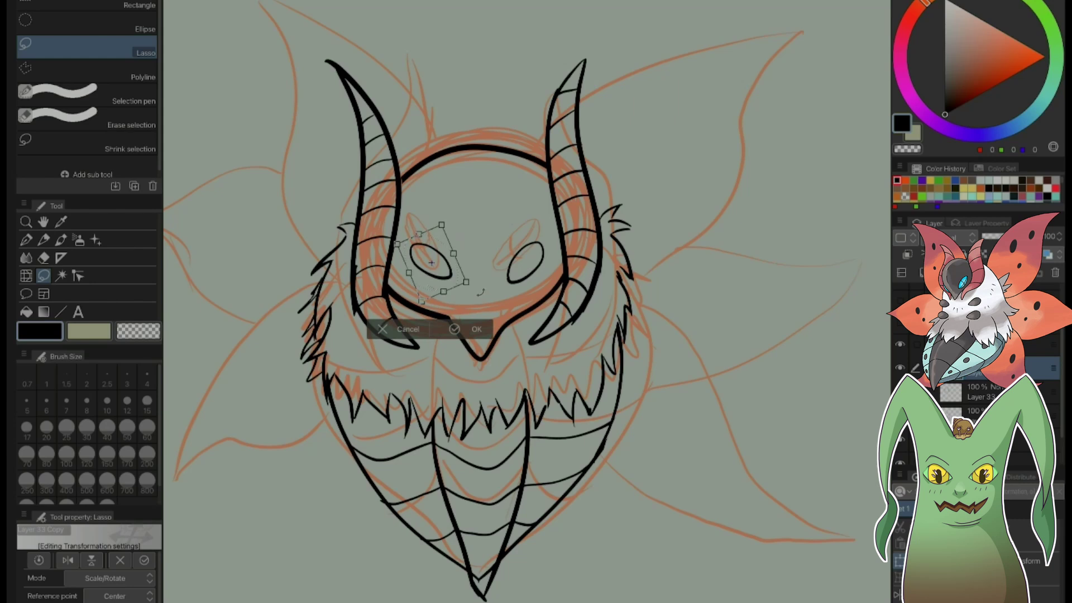
{"action": "left_click_drag", "start_coordinate": [481, 292], "coordinate": [480, 291]}
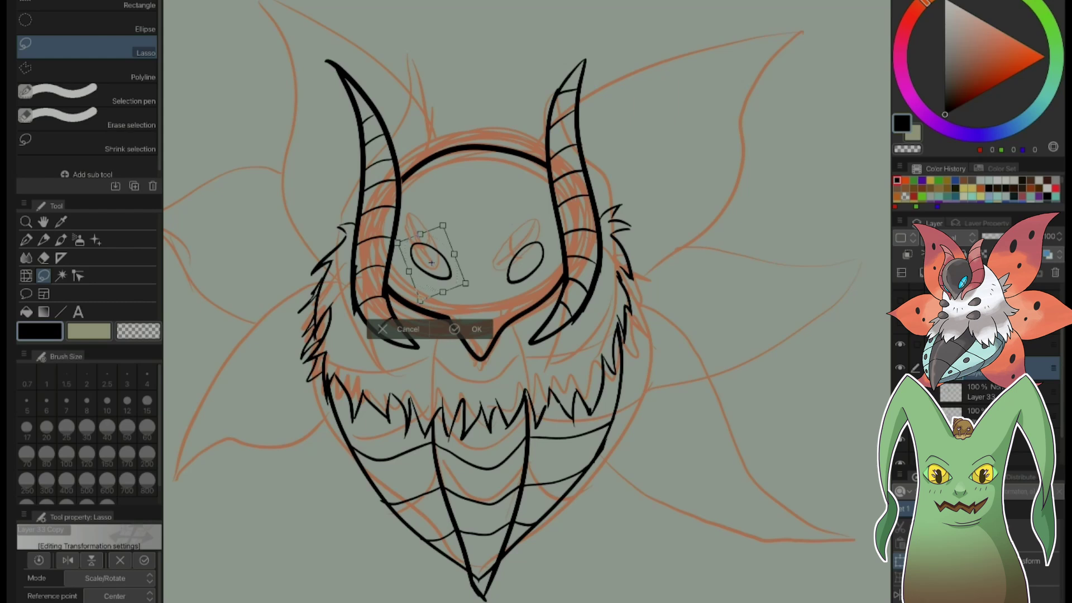
{"action": "left_click_drag", "start_coordinate": [475, 293], "coordinate": [474, 301]}
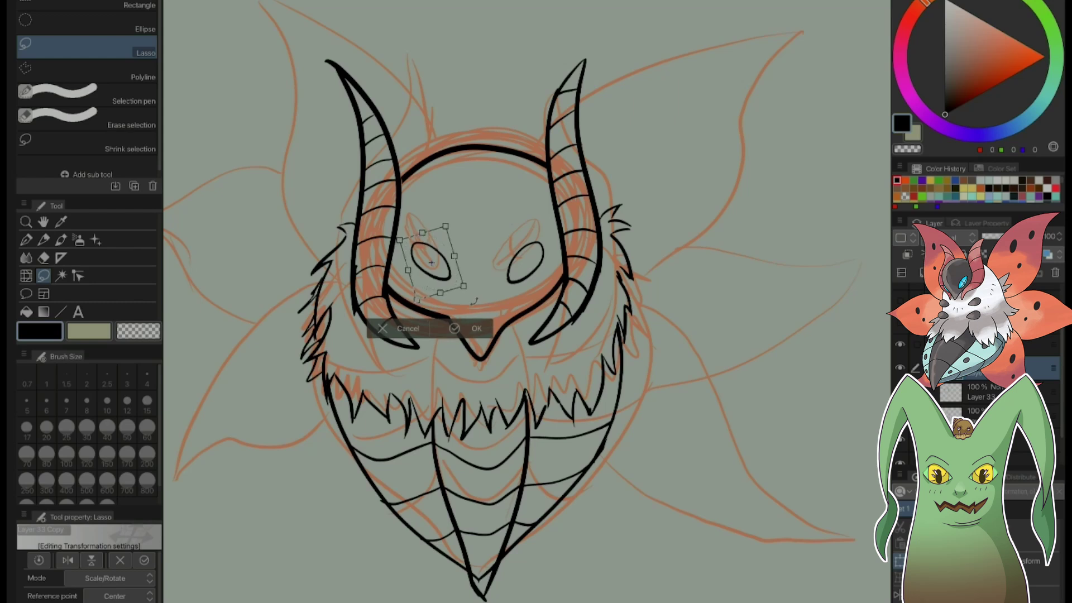
{"action": "left_click", "coordinate": [476, 328]}
{"action": "key", "text": "ctrl+d"}
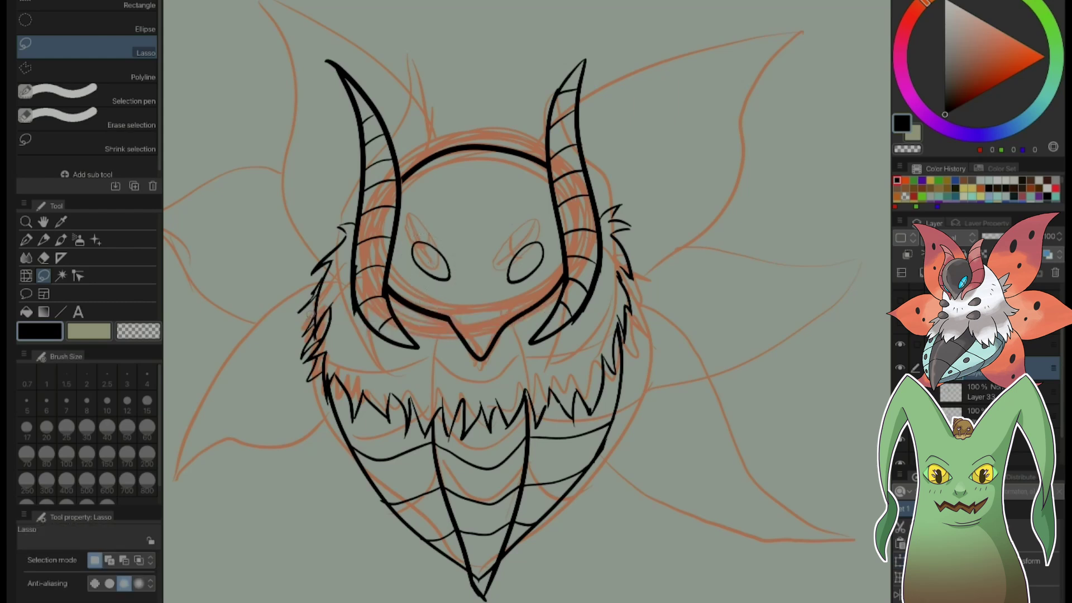
- Ink crossing lines inside both oval eyes to divide each into four parts
{"action": "key", "text": "p"}
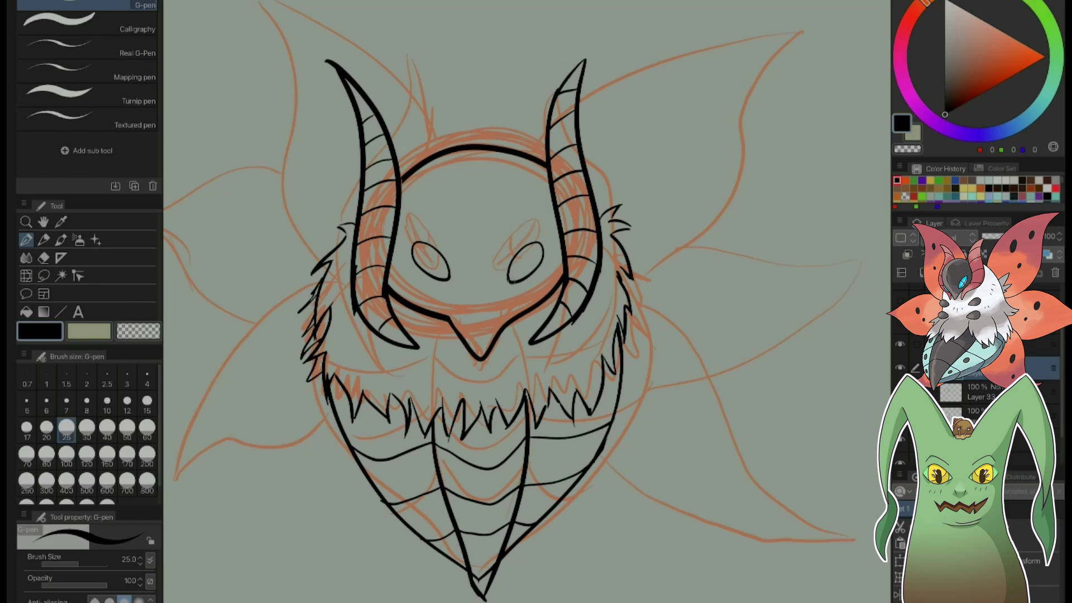
{"action": "mouse_move", "coordinate": [508, 283]}
{"action": "left_mouse_down"}
{"action": "mouse_move", "coordinate": [538, 247]}
{"action": "mouse_move", "coordinate": [519, 266]}
{"action": "mouse_move", "coordinate": [533, 274]}
{"action": "left_mouse_up"}
{"action": "mouse_move", "coordinate": [450, 281]}
{"action": "left_mouse_down"}
{"action": "mouse_move", "coordinate": [414, 244]}
{"action": "mouse_move", "coordinate": [434, 265]}
{"action": "mouse_move", "coordinate": [444, 250]}
{"action": "left_mouse_up"}
- Erase the converging central band lines just above the body's lower tip on the body line art layer
{"action": "left_click", "coordinate": [43, 258]}
{"action": "left_click", "coordinate": [985, 393]}
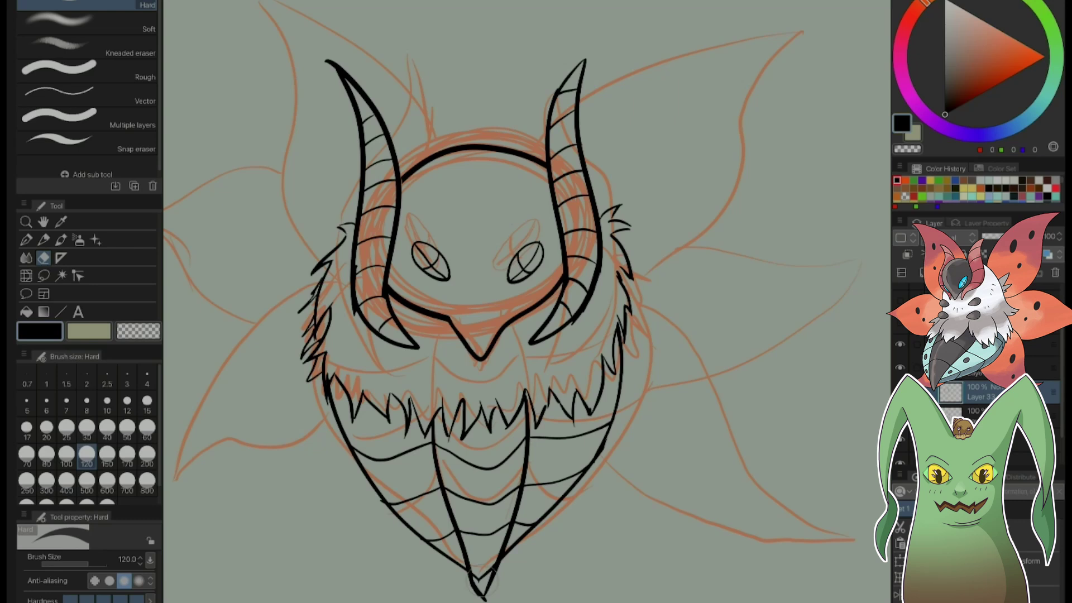
{"action": "mouse_move", "coordinate": [483, 582]}
{"action": "left_mouse_down"}
{"action": "mouse_move", "coordinate": [490, 576]}
{"action": "mouse_move", "coordinate": [477, 563]}
{"action": "mouse_move", "coordinate": [486, 571]}
{"action": "left_mouse_up"}
{"action": "left_click", "coordinate": [985, 415]}
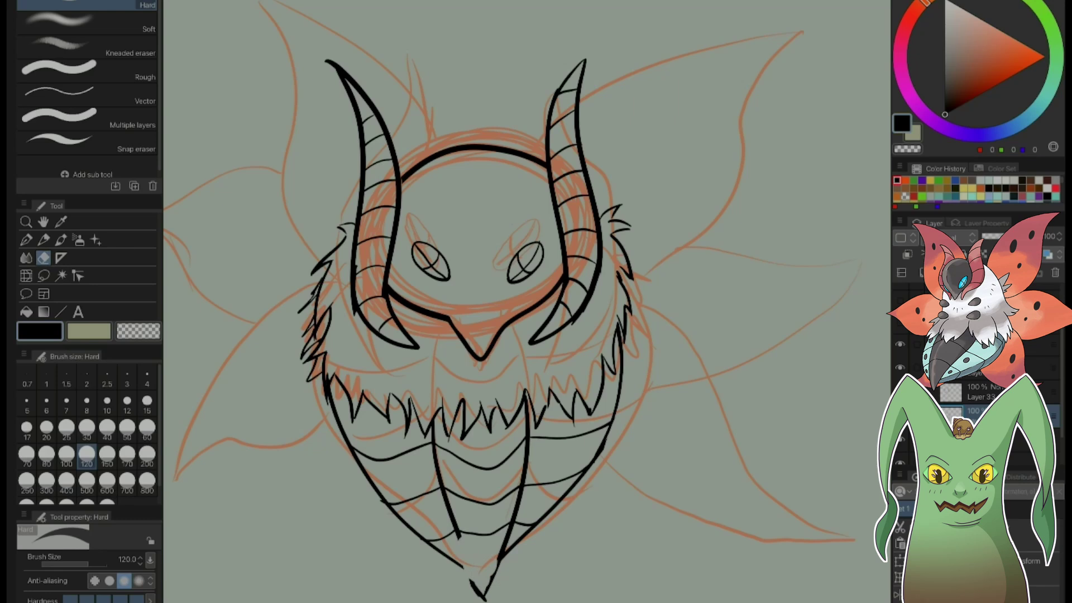
- Re-ink the body lines converging at the lower tip with the G-pen and erase the excess thickness along them
{"action": "key", "text": "p"}
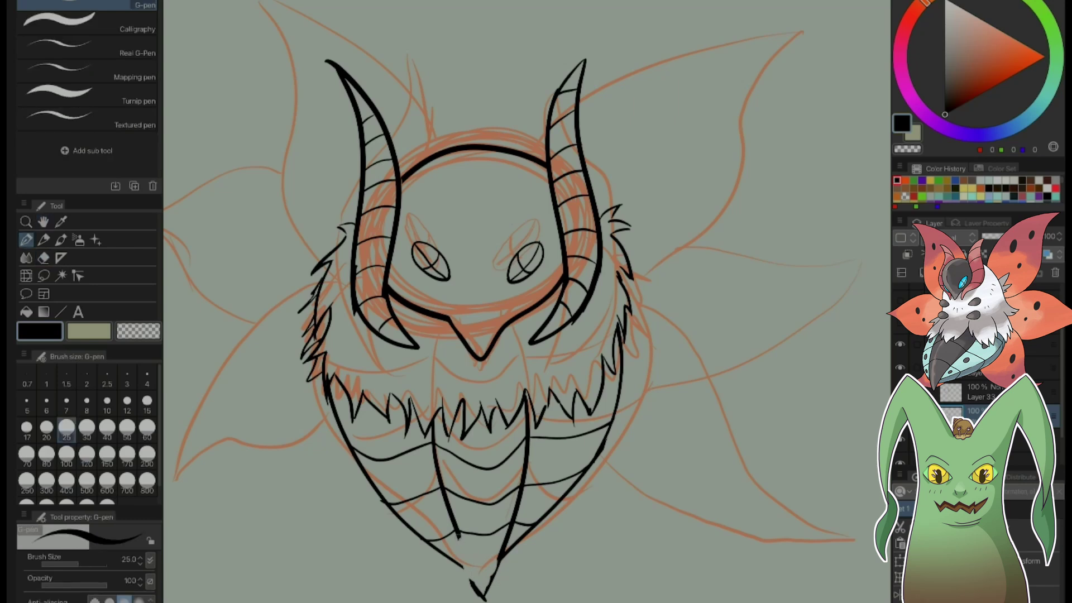
{"action": "left_click_drag", "start_coordinate": [457, 531], "coordinate": [479, 586]}
{"action": "mouse_move", "coordinate": [455, 524]}
{"action": "left_mouse_down"}
{"action": "mouse_move", "coordinate": [468, 566]}
{"action": "mouse_move", "coordinate": [452, 515]}
{"action": "mouse_move", "coordinate": [473, 582]}
{"action": "mouse_move", "coordinate": [468, 569]}
{"action": "mouse_move", "coordinate": [493, 569]}
{"action": "left_mouse_up"}
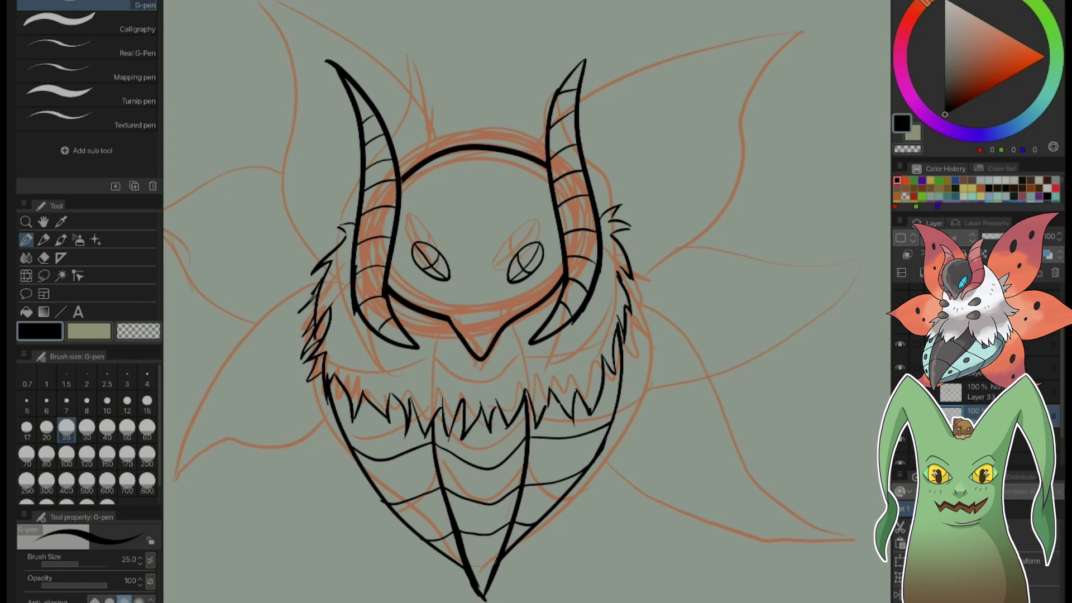
{"action": "left_click", "coordinate": [44, 258]}
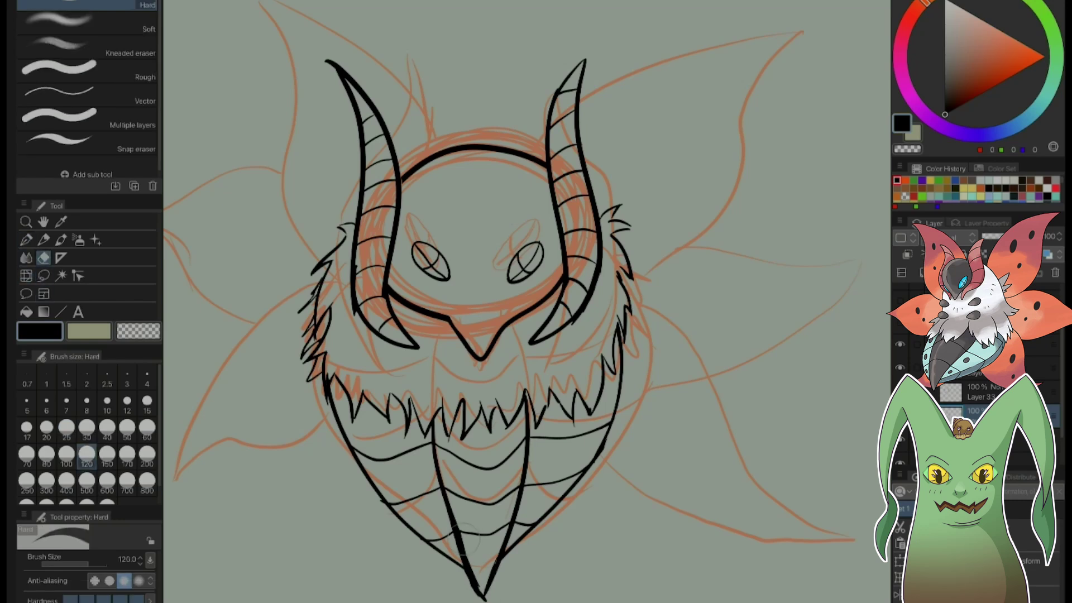
{"action": "left_click_drag", "start_coordinate": [465, 538], "coordinate": [479, 582]}
- Ink the upper left wing's outline over the sketch, running from the head to its pointed tip and back to the fur collar
{"action": "left_click", "coordinate": [26, 240]}
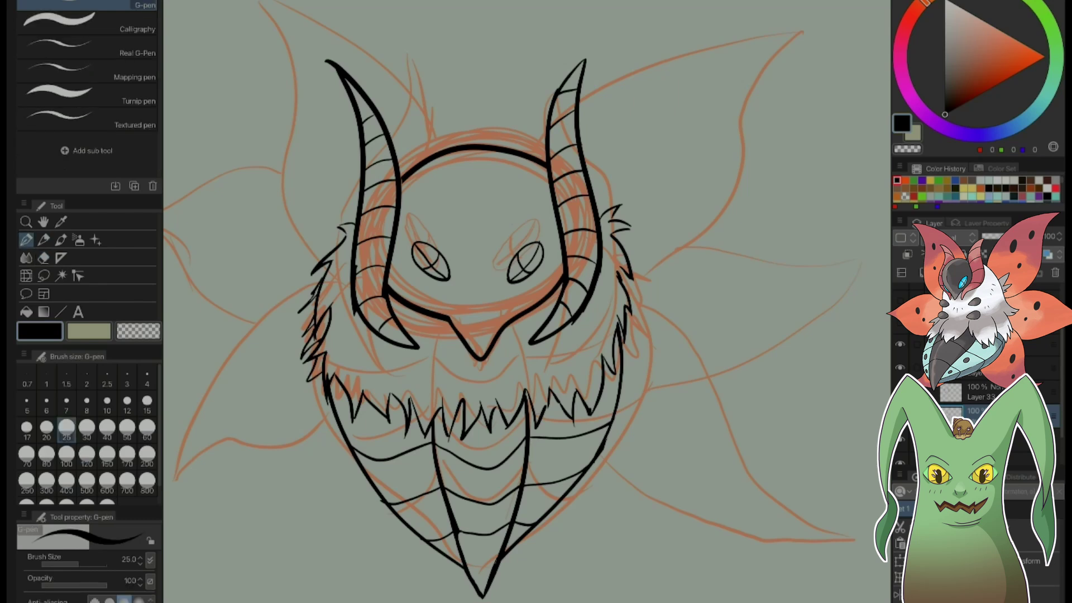
{"action": "mouse_move", "coordinate": [459, 432]}
{"action": "left_mouse_down"}
{"action": "mouse_move", "coordinate": [530, 416]}
{"action": "mouse_move", "coordinate": [476, 467]}
{"action": "mouse_move", "coordinate": [459, 461]}
{"action": "mouse_move", "coordinate": [466, 456]}
{"action": "left_mouse_up"}
{"action": "left_click_drag", "start_coordinate": [485, 389], "coordinate": [372, 453]}
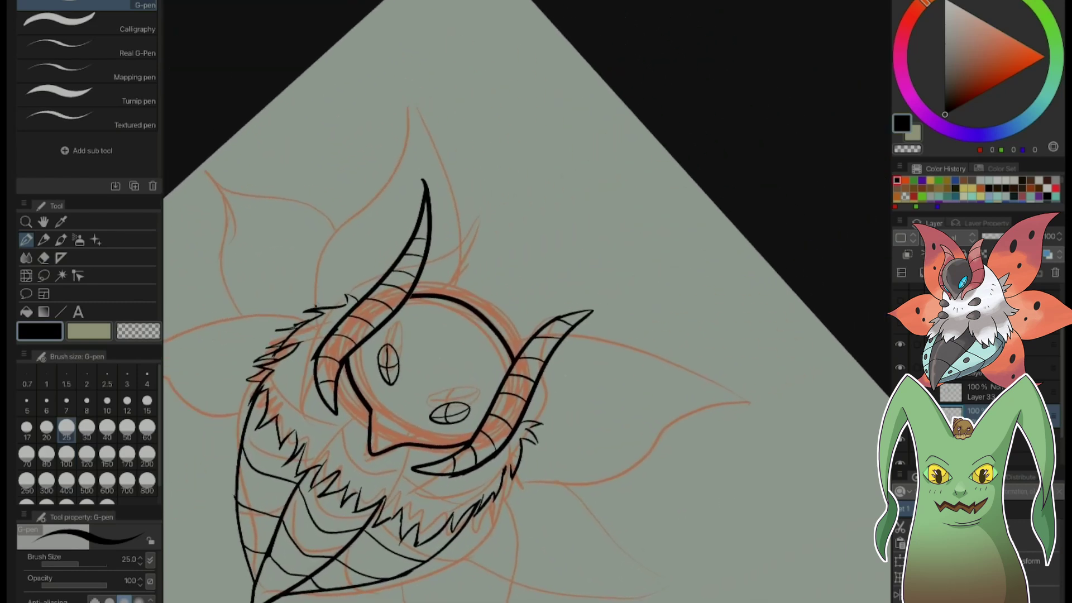
{"action": "mouse_move", "coordinate": [316, 307]}
{"action": "left_mouse_down"}
{"action": "mouse_move", "coordinate": [341, 227]}
{"action": "mouse_move", "coordinate": [404, 146]}
{"action": "mouse_move", "coordinate": [408, 86]}
{"action": "mouse_move", "coordinate": [446, 203]}
{"action": "mouse_move", "coordinate": [454, 301]}
{"action": "left_mouse_up"}
{"action": "mouse_move", "coordinate": [382, 438]}
{"action": "left_mouse_down"}
{"action": "mouse_move", "coordinate": [394, 475]}
{"action": "mouse_move", "coordinate": [493, 401]}
{"action": "mouse_move", "coordinate": [433, 434]}
{"action": "left_mouse_up"}
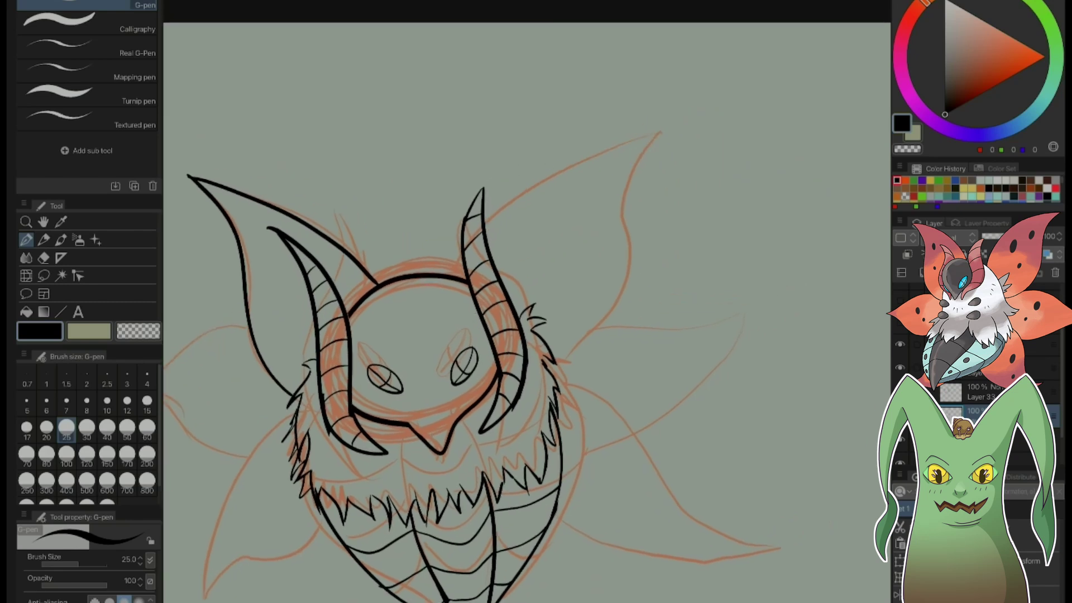
- Ink the outlines of the upper right and lower right wings, and undo the lower right wing's bottom edge
{"action": "mouse_move", "coordinate": [453, 277]}
{"action": "left_mouse_down"}
{"action": "mouse_move", "coordinate": [514, 200]}
{"action": "mouse_move", "coordinate": [662, 135]}
{"action": "mouse_move", "coordinate": [456, 58]}
{"action": "mouse_move", "coordinate": [455, 106]}
{"action": "mouse_move", "coordinate": [525, 260]}
{"action": "mouse_move", "coordinate": [531, 321]}
{"action": "mouse_move", "coordinate": [361, 364]}
{"action": "mouse_move", "coordinate": [354, 349]}
{"action": "mouse_move", "coordinate": [328, 359]}
{"action": "mouse_move", "coordinate": [406, 466]}
{"action": "mouse_move", "coordinate": [399, 484]}
{"action": "mouse_move", "coordinate": [424, 422]}
{"action": "mouse_move", "coordinate": [501, 316]}
{"action": "mouse_move", "coordinate": [506, 232]}
{"action": "mouse_move", "coordinate": [528, 329]}
{"action": "mouse_move", "coordinate": [506, 450]}
{"action": "left_mouse_up"}
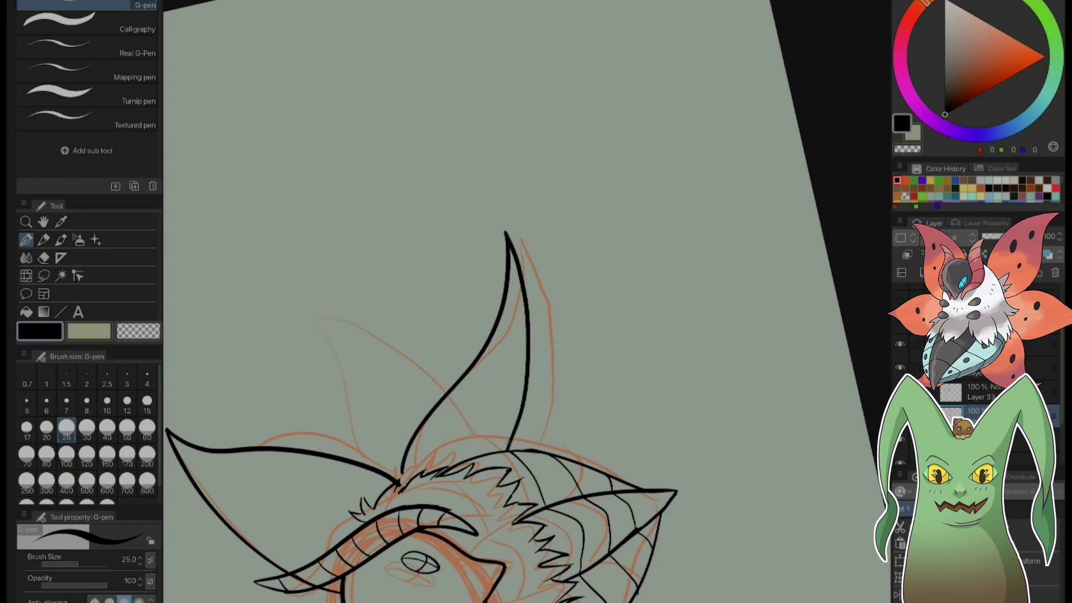
{"action": "mouse_move", "coordinate": [505, 233]}
{"action": "left_mouse_down"}
{"action": "mouse_move", "coordinate": [476, 199]}
{"action": "mouse_move", "coordinate": [834, 122]}
{"action": "left_mouse_up"}
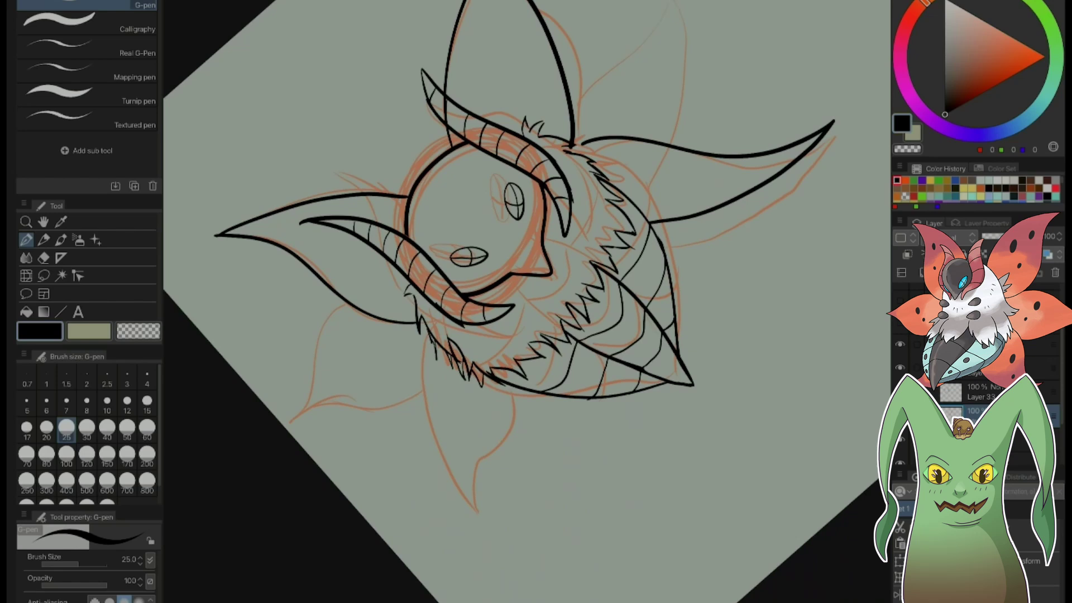
{"action": "key", "text": "ctrl+z"}
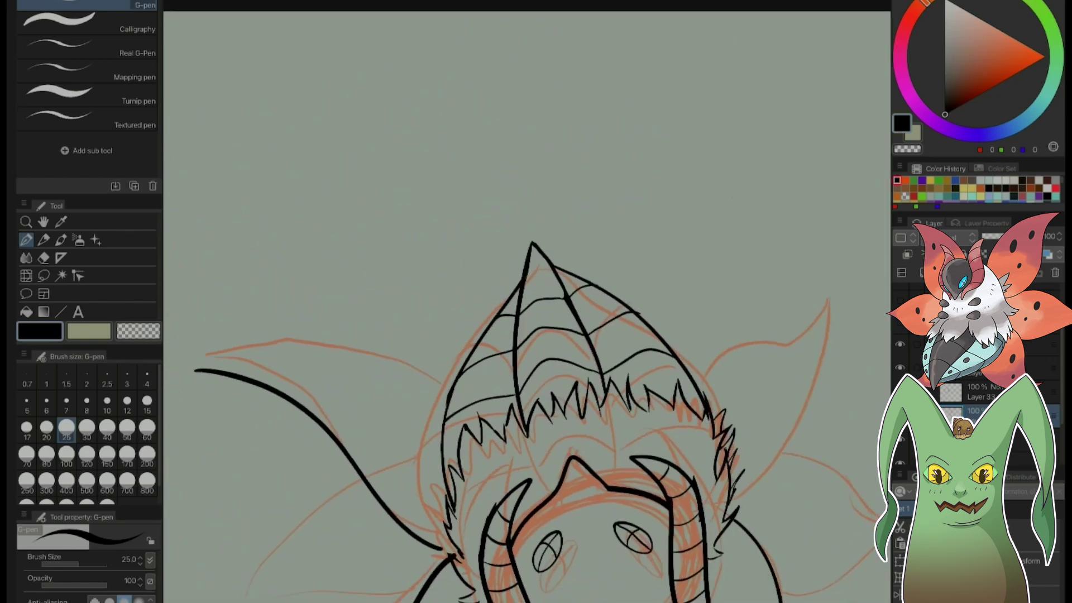
- Redraw the bottom edge of the lower right wing from its pointed tip to the body's right edge
{"action": "key", "text": "-"}
{"action": "key", "text": "-"}
{"action": "key", "text": "-"}
{"action": "key", "text": "-"}
{"action": "key", "text": "-"}
{"action": "key", "text": "-"}
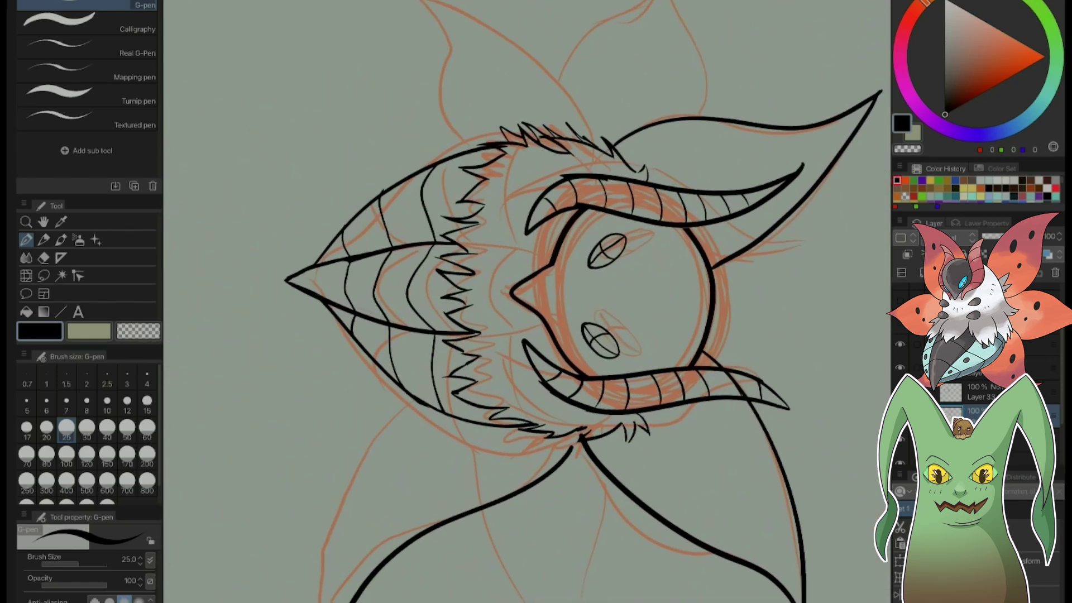
{"action": "mouse_move", "coordinate": [325, 602]}
{"action": "left_mouse_down"}
{"action": "mouse_move", "coordinate": [329, 525]}
{"action": "mouse_move", "coordinate": [398, 381]}
{"action": "left_mouse_up"}
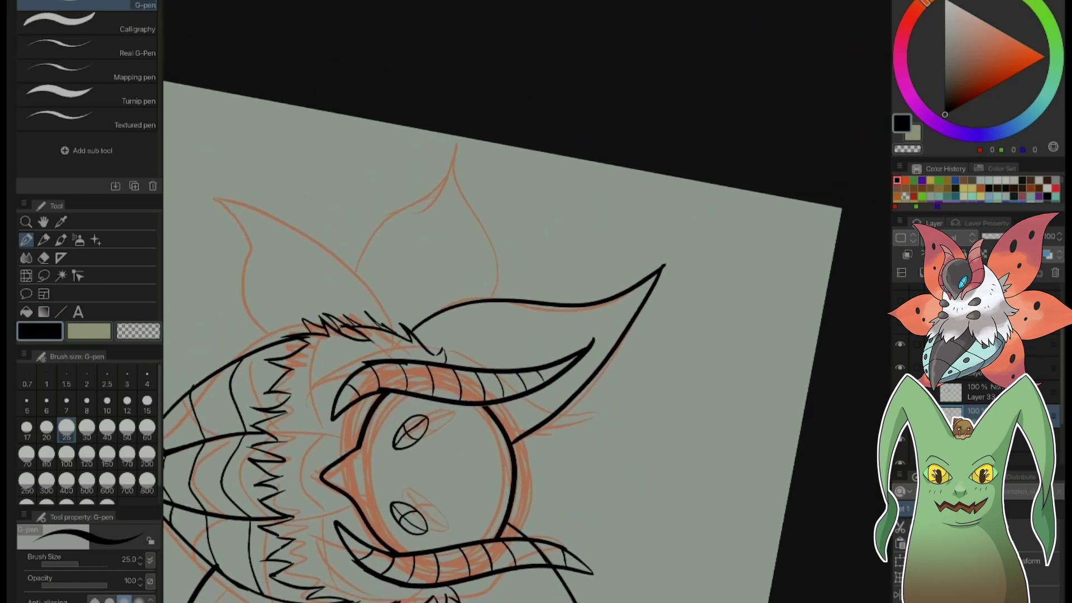
- Ink the lower left wing's outline from the fur collar down to a pointed tip and back to the body's left edge
{"action": "scroll", "coordinate": [527, 301], "scroll_direction": "down", "scroll_amount": 3}
{"action": "key", "text": "asciicircum"}
{"action": "key", "text": "asciicircum"}
{"action": "key", "text": "asciicircum"}
{"action": "key", "text": "asciicircum"}
{"action": "key", "text": "asciicircum"}
{"action": "key", "text": "asciicircum"}
{"action": "key", "text": "asciicircum"}
{"action": "key", "text": "asciicircum"}
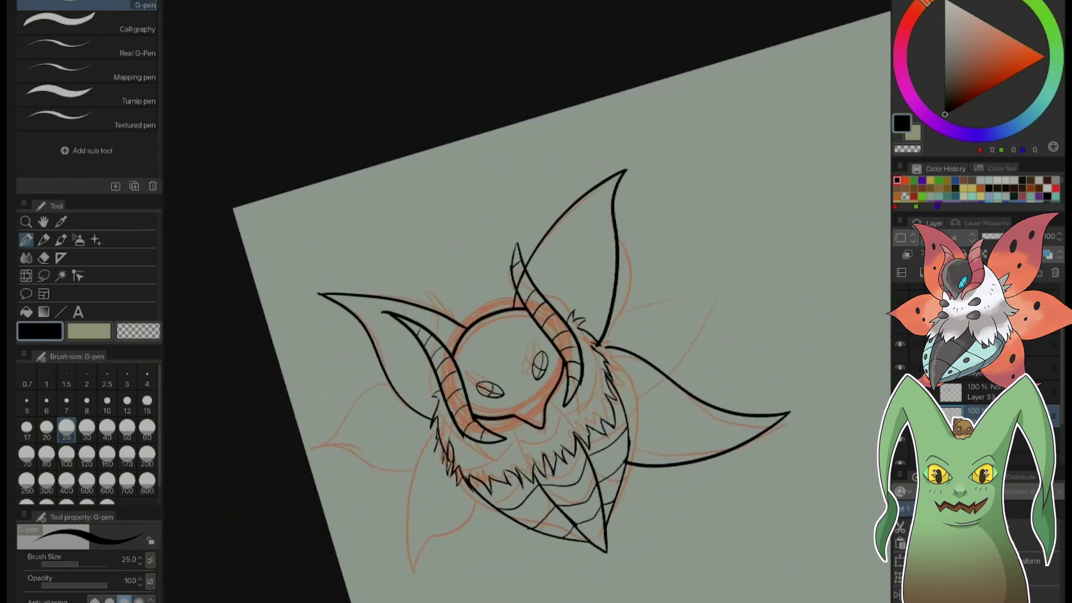
{"action": "left_click_drag", "start_coordinate": [527, 301], "coordinate": [522, 335]}
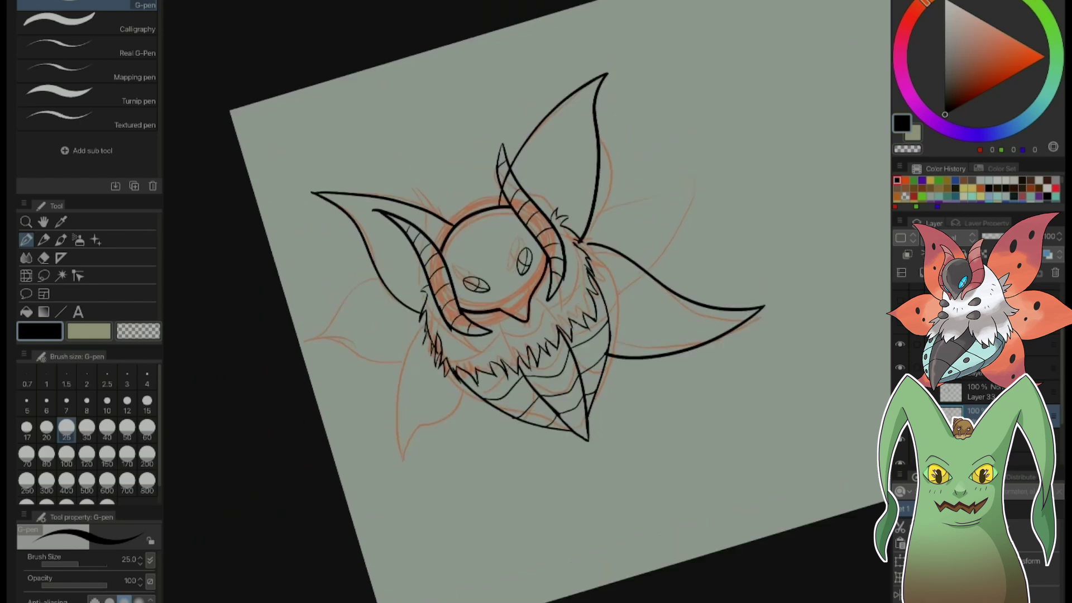
{"action": "mouse_move", "coordinate": [427, 328]}
{"action": "left_mouse_down"}
{"action": "mouse_move", "coordinate": [409, 355]}
{"action": "mouse_move", "coordinate": [395, 485]}
{"action": "mouse_move", "coordinate": [381, 506]}
{"action": "mouse_move", "coordinate": [422, 490]}
{"action": "mouse_move", "coordinate": [495, 405]}
{"action": "left_mouse_up"}
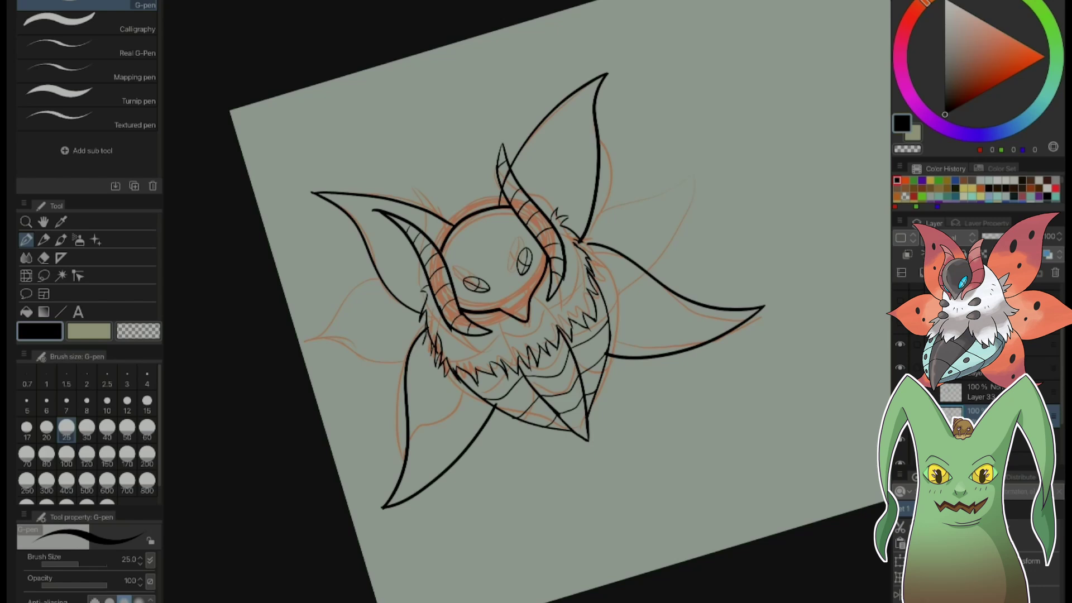
{"action": "left_click_drag", "start_coordinate": [764, 307], "coordinate": [599, 244]}
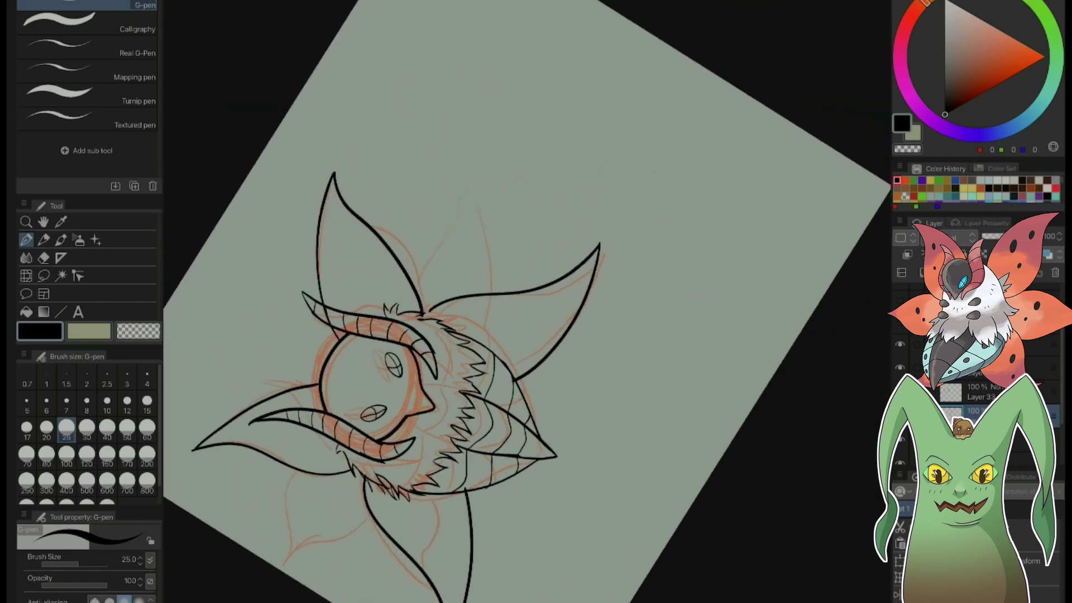
{"action": "left_click_drag", "start_coordinate": [402, 265], "coordinate": [417, 242]}
{"action": "left_click_drag", "start_coordinate": [494, 290], "coordinate": [457, 182]}
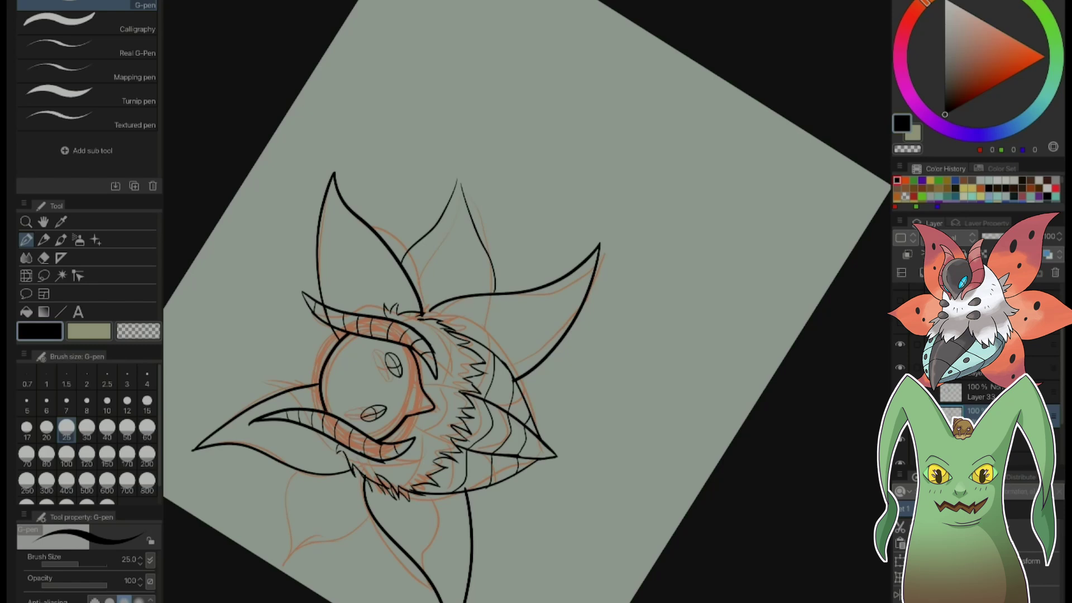
{"action": "key", "text": "ctrl+z"}
{"action": "key", "text": "ctrl+z"}
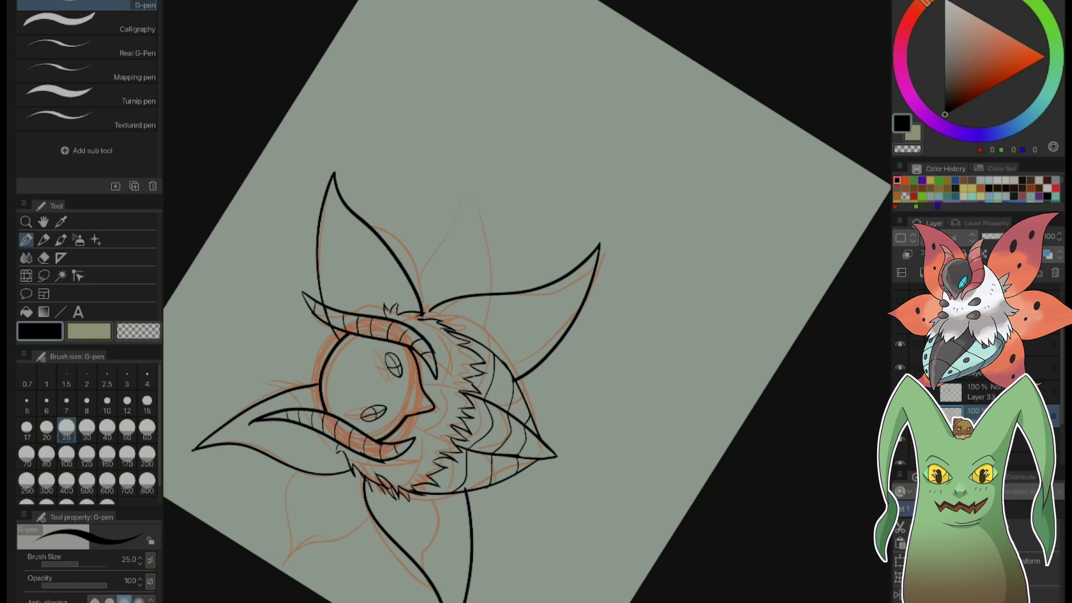
- Ink the small middle right wing as a pointed outline between the upper and lower right wings
{"action": "mouse_move", "coordinate": [402, 266]}
{"action": "left_mouse_down"}
{"action": "mouse_move", "coordinate": [471, 215]}
{"action": "mouse_move", "coordinate": [473, 306]}
{"action": "left_mouse_up"}
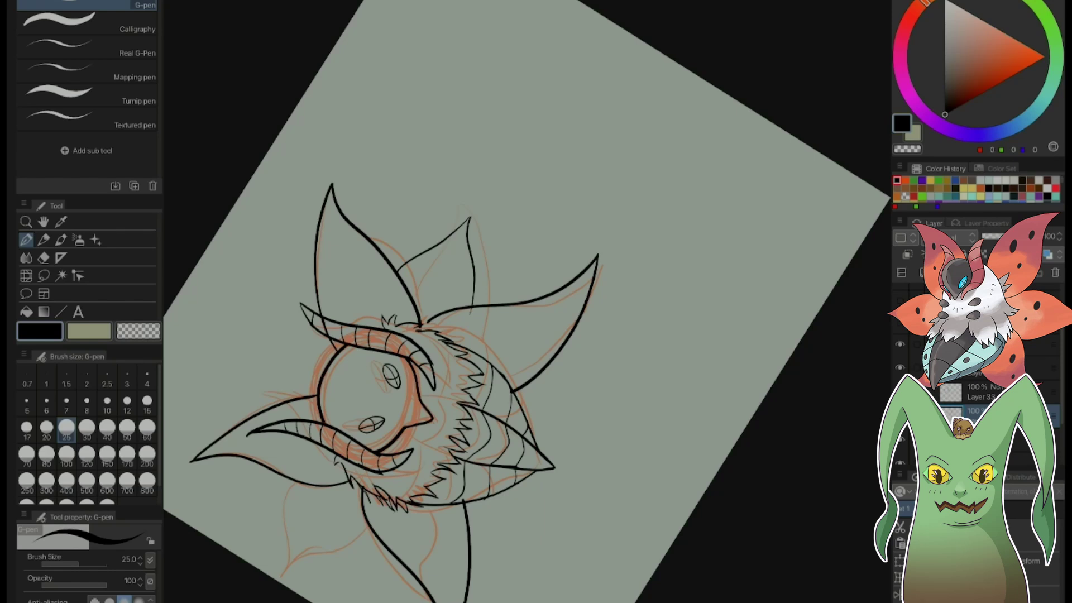
{"action": "key", "text": "ctrl+at"}
{"action": "key", "text": "h"}
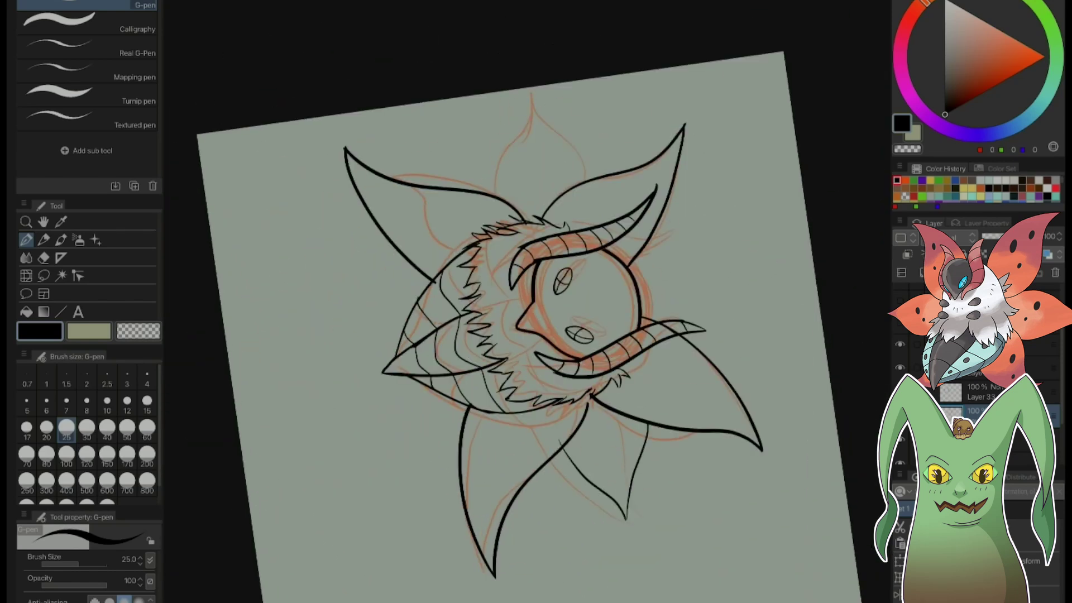
- Ink the small middle left wing as a pointed outline and join its upper edge to the upper left wing
{"action": "left_click_drag", "start_coordinate": [536, 251], "coordinate": [480, 351]}
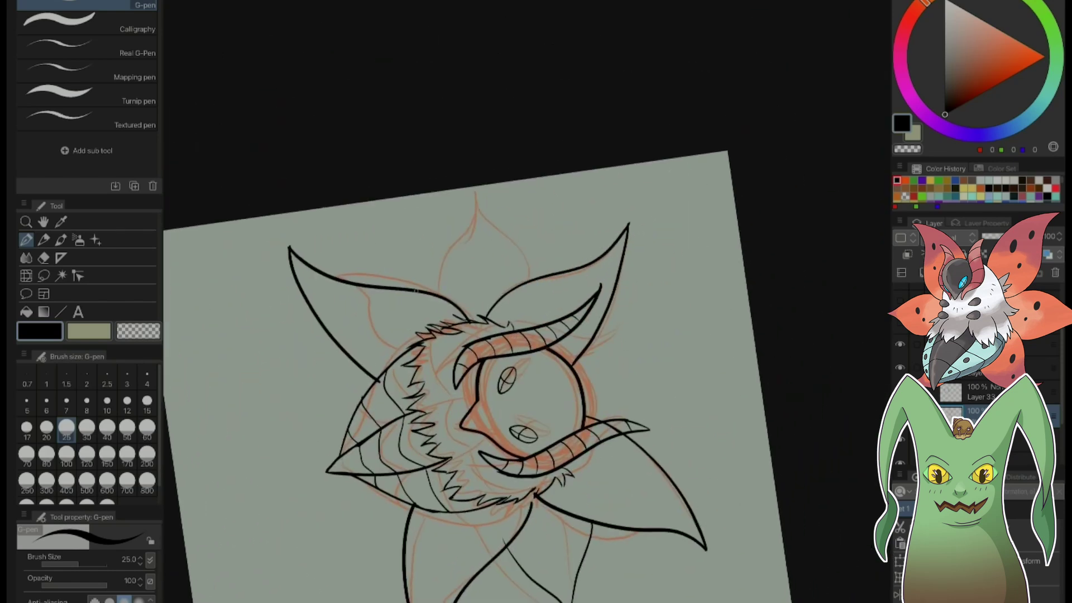
{"action": "left_click_drag", "start_coordinate": [415, 286], "coordinate": [463, 219]}
{"action": "left_click_drag", "start_coordinate": [503, 380], "coordinate": [503, 378]}
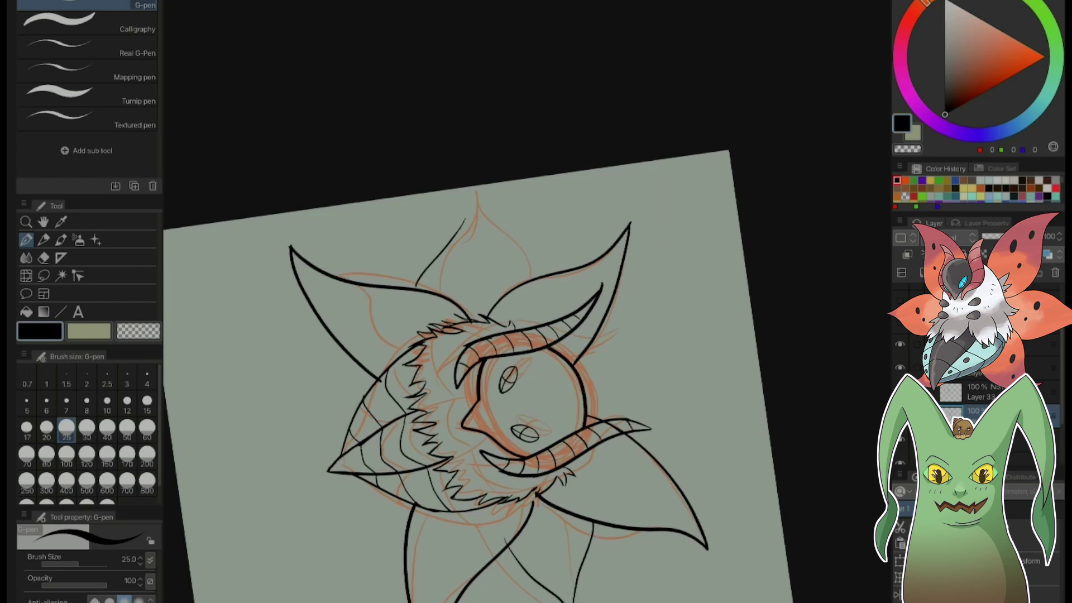
{"action": "key", "text": "ctrl+z"}
{"action": "mouse_move", "coordinate": [420, 287]}
{"action": "left_mouse_down"}
{"action": "mouse_move", "coordinate": [451, 251]}
{"action": "mouse_move", "coordinate": [458, 210]}
{"action": "mouse_move", "coordinate": [518, 283]}
{"action": "left_mouse_up"}
{"action": "scroll", "coordinate": [528, 335], "scroll_direction": "down", "scroll_amount": 3}
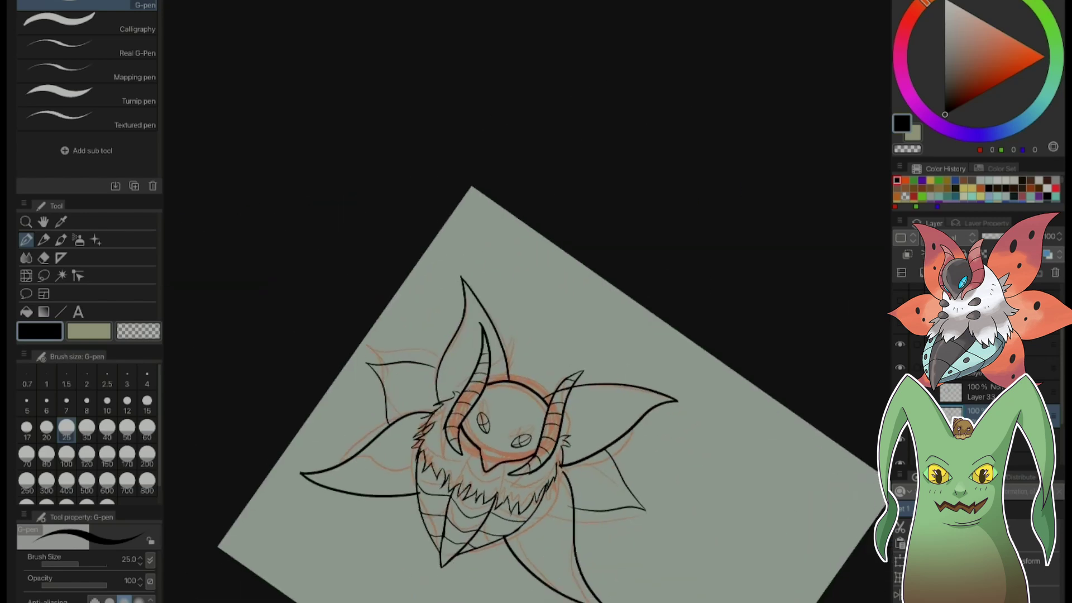
{"action": "scroll", "coordinate": [527, 335], "scroll_direction": "up", "scroll_amount": 6}
{"action": "scroll", "coordinate": [528, 301], "scroll_direction": "up", "scroll_amount": 3}
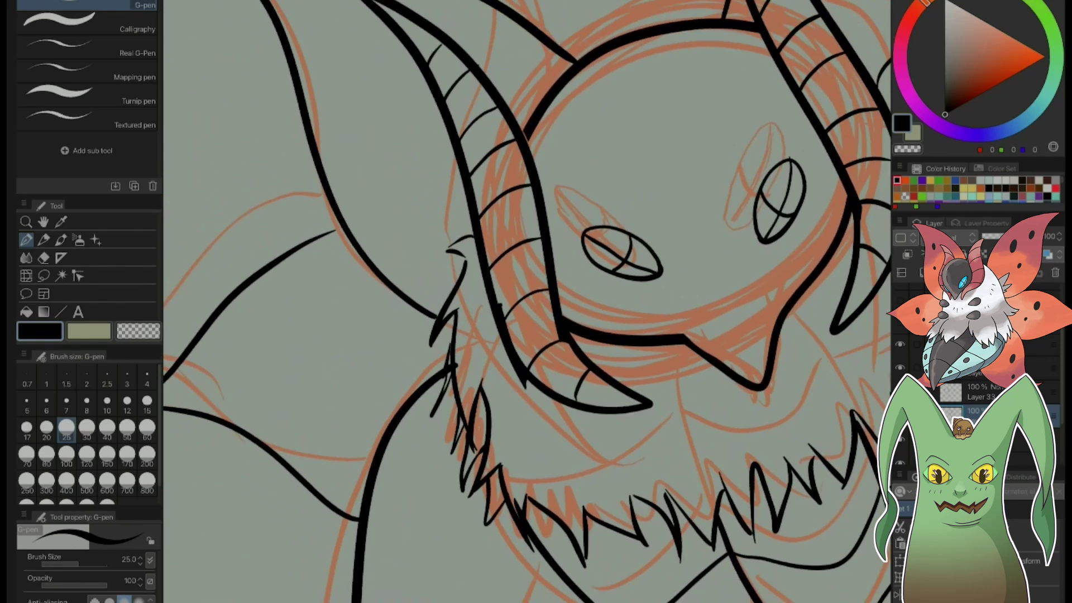
{"action": "left_click_drag", "start_coordinate": [335, 231], "coordinate": [341, 228]}
- Hide the orange sketch layer so only the black line art remains on the canvas
{"action": "left_click_drag", "start_coordinate": [625, 313], "coordinate": [427, 294]}
{"action": "left_click_drag", "start_coordinate": [559, 371], "coordinate": [572, 335]}
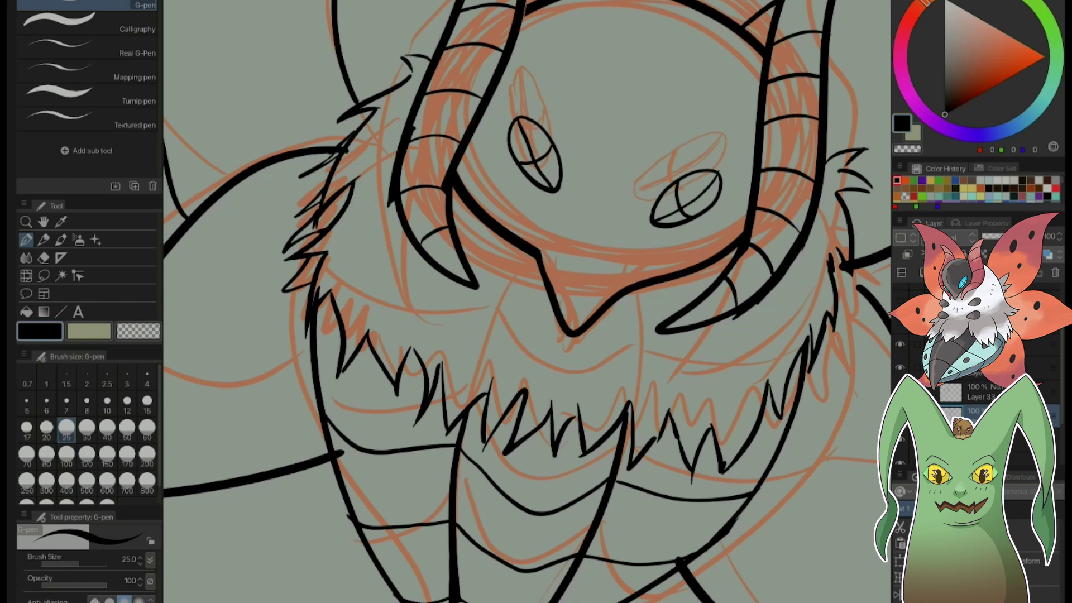
{"action": "scroll", "coordinate": [1015, 399], "scroll_direction": "down", "scroll_amount": 1}
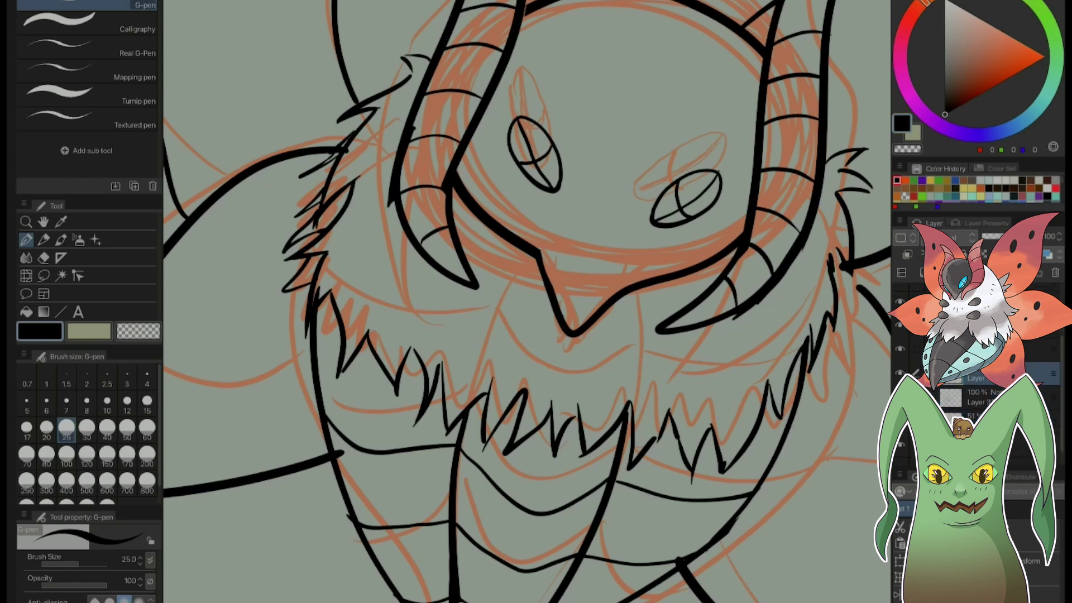
{"action": "left_click", "coordinate": [899, 420]}
{"action": "left_click_drag", "start_coordinate": [534, 154], "coordinate": [530, 236]}
- Erase the wing line crossing the right horn and the wing line ends overlapping the fur collar and the body's edges
{"action": "left_click", "coordinate": [61, 258]}
{"action": "key", "text": "e"}
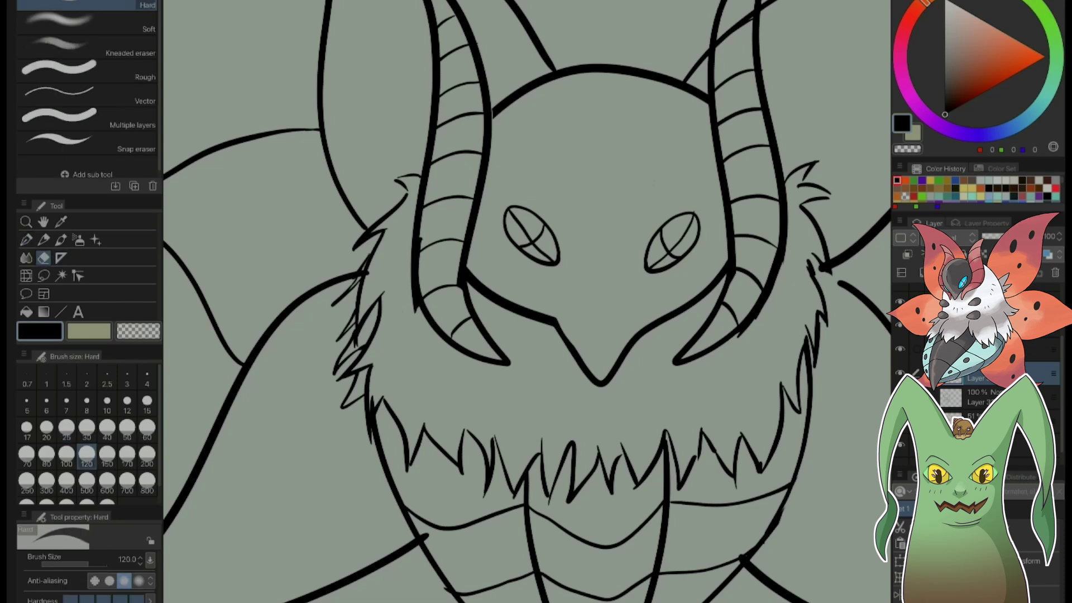
{"action": "left_click_drag", "start_coordinate": [586, 229], "coordinate": [464, 376]}
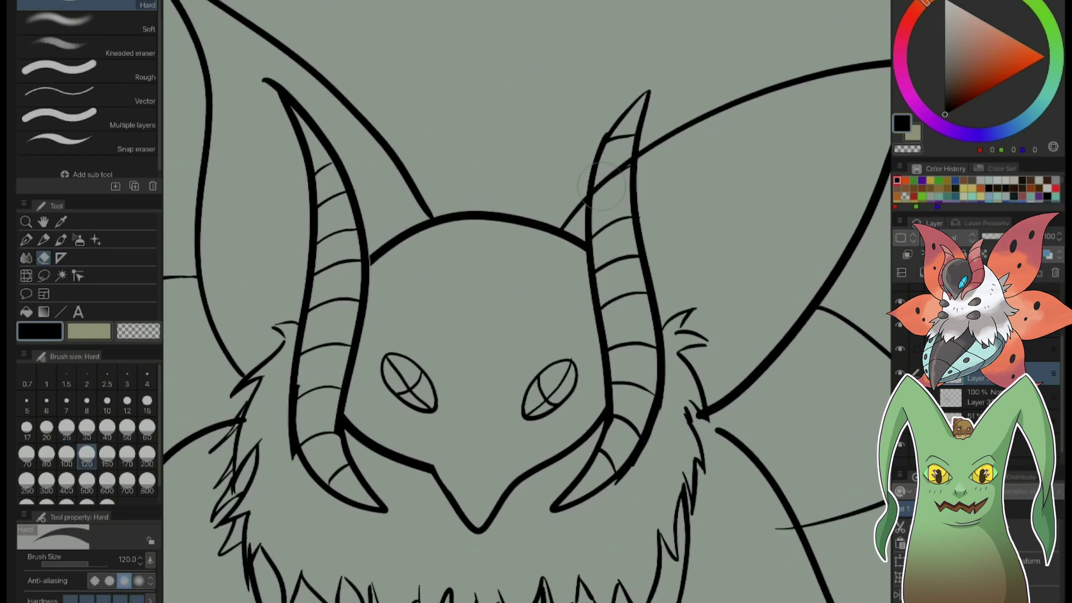
{"action": "left_click_drag", "start_coordinate": [613, 194], "coordinate": [615, 182]}
{"action": "left_click_drag", "start_coordinate": [402, 530], "coordinate": [528, 411]}
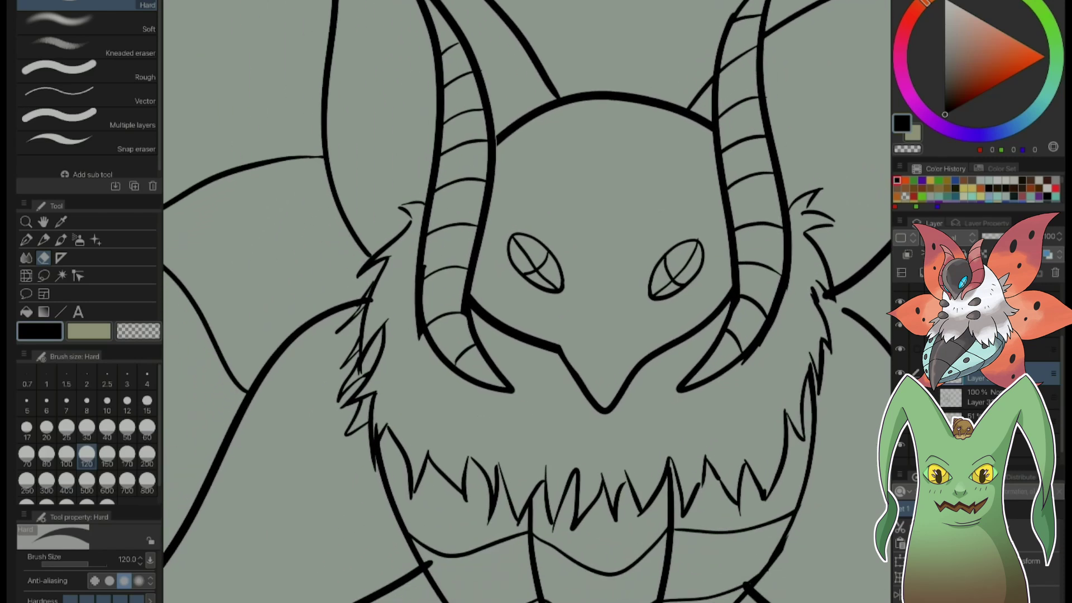
{"action": "left_click", "coordinate": [377, 300]}
{"action": "left_click", "coordinate": [428, 563]}
{"action": "mouse_move", "coordinate": [732, 598]}
{"action": "left_mouse_down"}
{"action": "mouse_move", "coordinate": [509, 447]}
{"action": "mouse_move", "coordinate": [410, 416]}
{"action": "left_mouse_up"}
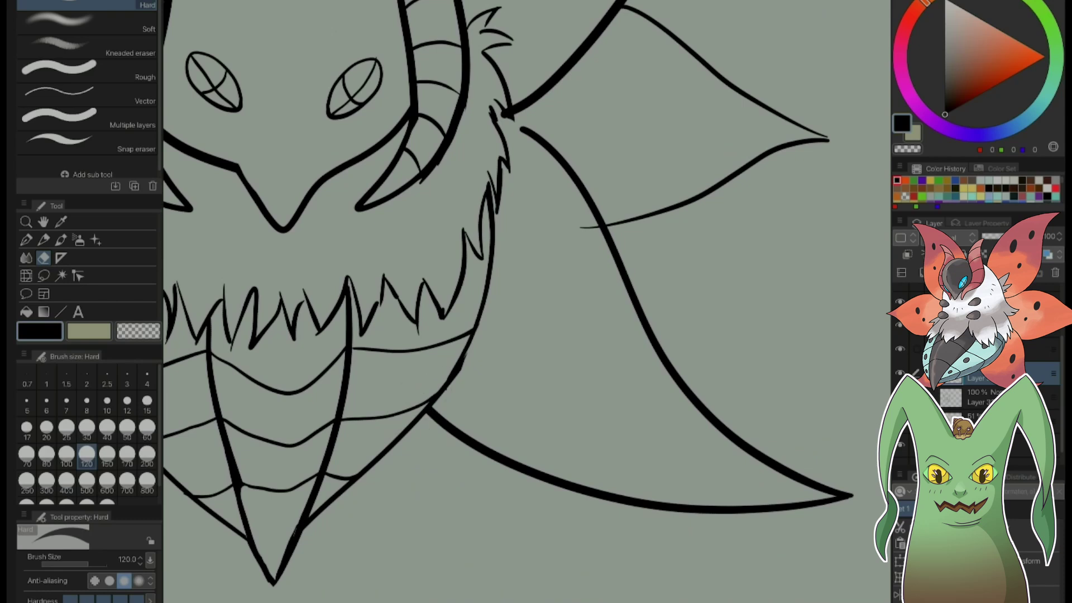
- Erase the middle right wing's line end inside the lower right wing and the stray wing end at the fur collar
{"action": "left_click_drag", "start_coordinate": [431, 369], "coordinate": [442, 516]}
{"action": "left_click_drag", "start_coordinate": [586, 361], "coordinate": [614, 399]}
{"action": "key", "text": "ctrl+z"}
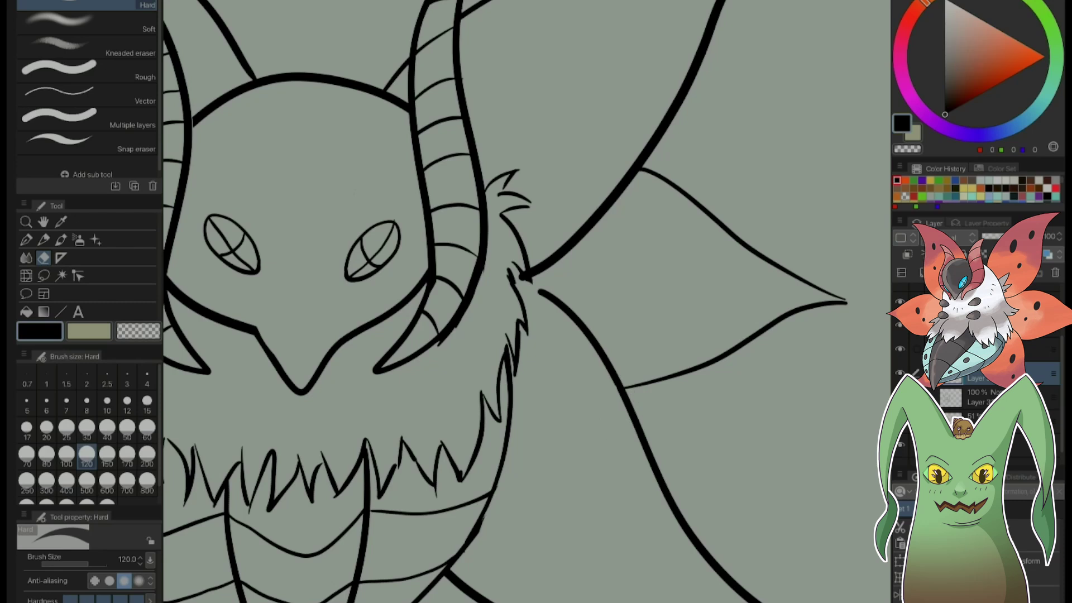
{"action": "left_click_drag", "start_coordinate": [614, 399], "coordinate": [600, 490]}
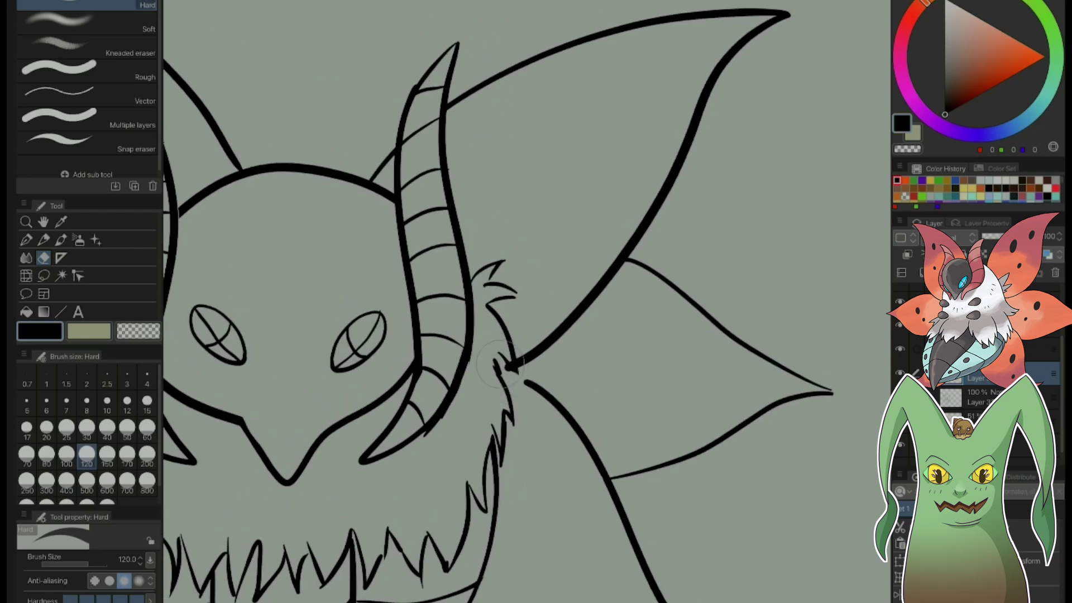
{"action": "left_click", "coordinate": [504, 366]}
- Extend the lower right wing's upper line to the fur collar with the G-pen and erase the excess where they meet
{"action": "left_click", "coordinate": [26, 240]}
{"action": "mouse_move", "coordinate": [831, 390]}
{"action": "left_mouse_down"}
{"action": "mouse_move", "coordinate": [808, 296]}
{"action": "mouse_move", "coordinate": [752, 173]}
{"action": "left_mouse_up"}
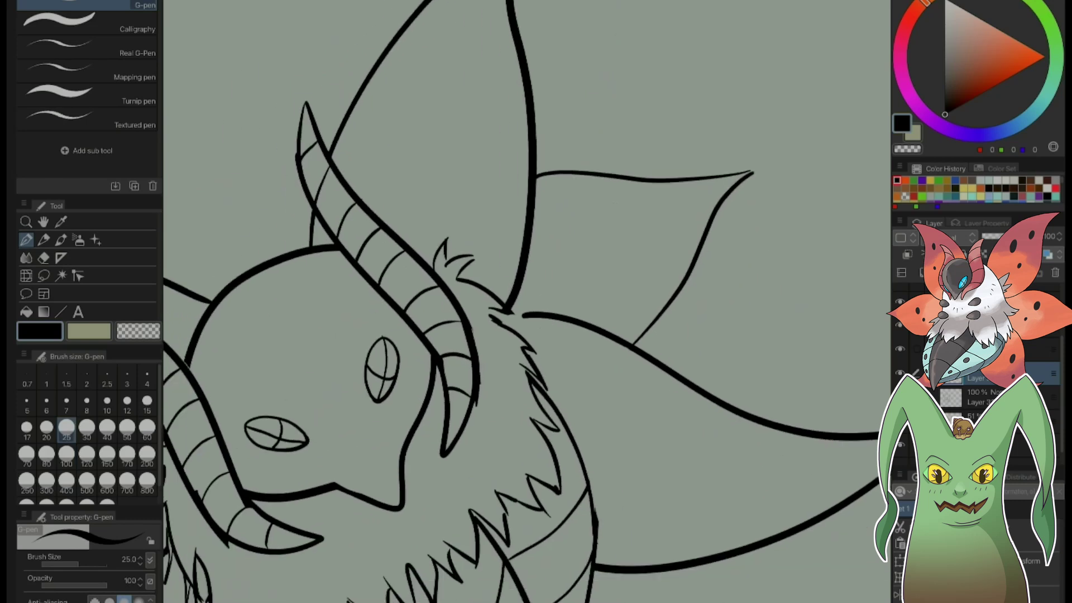
{"action": "left_click_drag", "start_coordinate": [524, 317], "coordinate": [504, 325]}
{"action": "scroll", "coordinate": [526, 302], "scroll_direction": "down", "scroll_amount": 1}
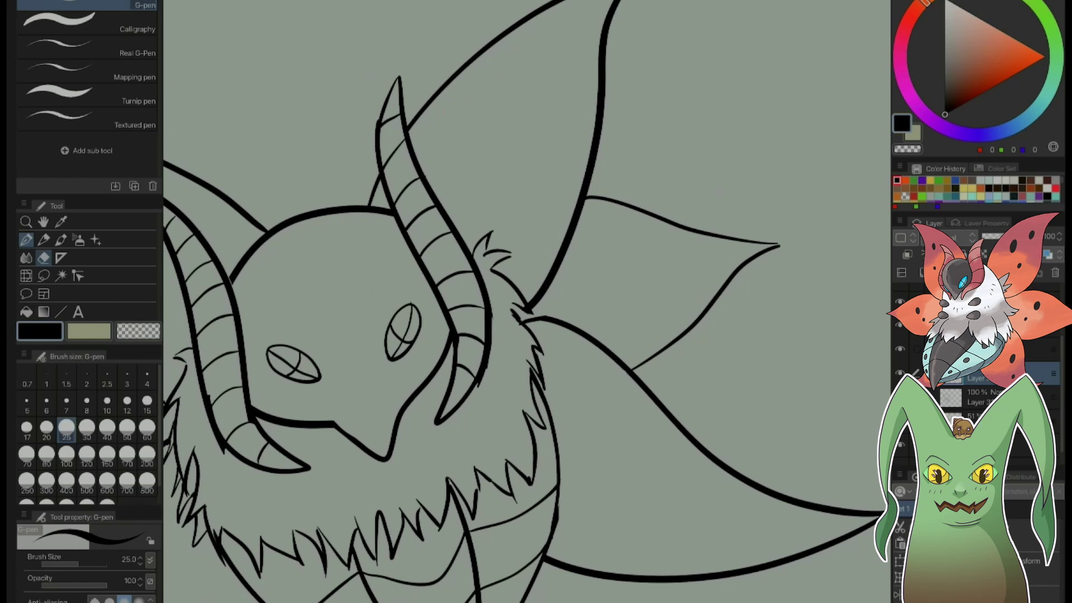
{"action": "left_click", "coordinate": [43, 258]}
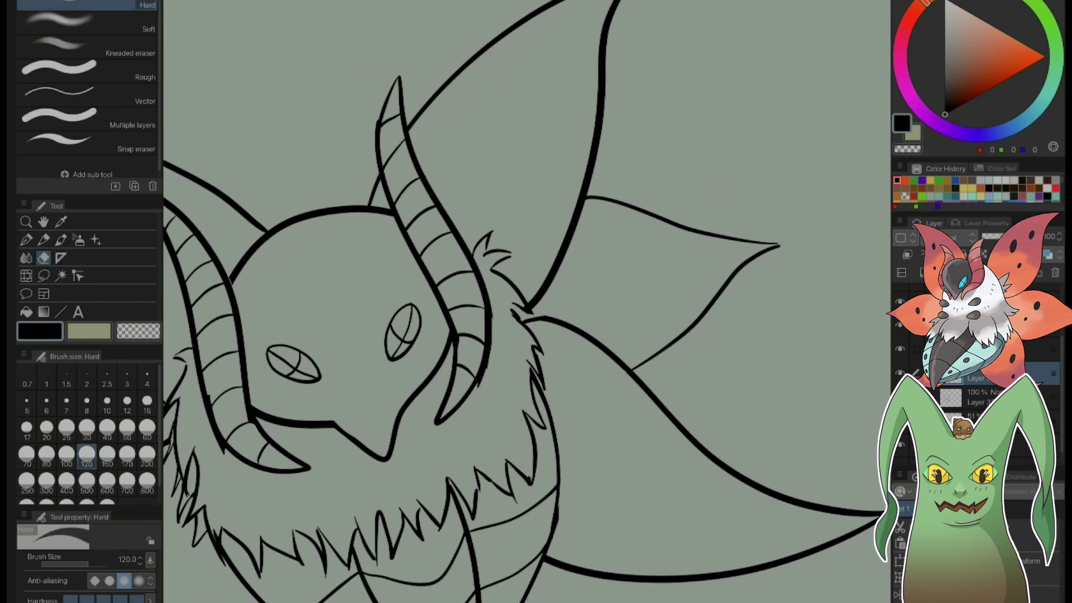
{"action": "mouse_move", "coordinate": [512, 324]}
{"action": "left_mouse_down"}
{"action": "mouse_move", "coordinate": [502, 338]}
{"action": "mouse_move", "coordinate": [550, 330]}
{"action": "left_mouse_up"}
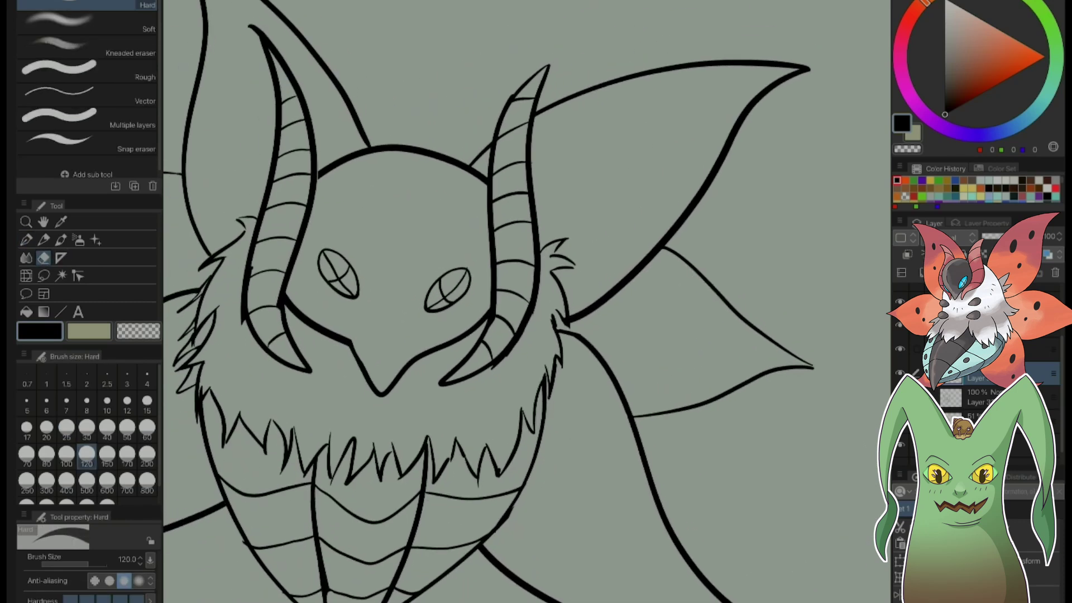
- Erase the upper right wing's top edge, redraw it from the head to the wing tip, and erase the part crossing the horn
{"action": "scroll", "coordinate": [527, 301], "scroll_direction": "down", "scroll_amount": 3}
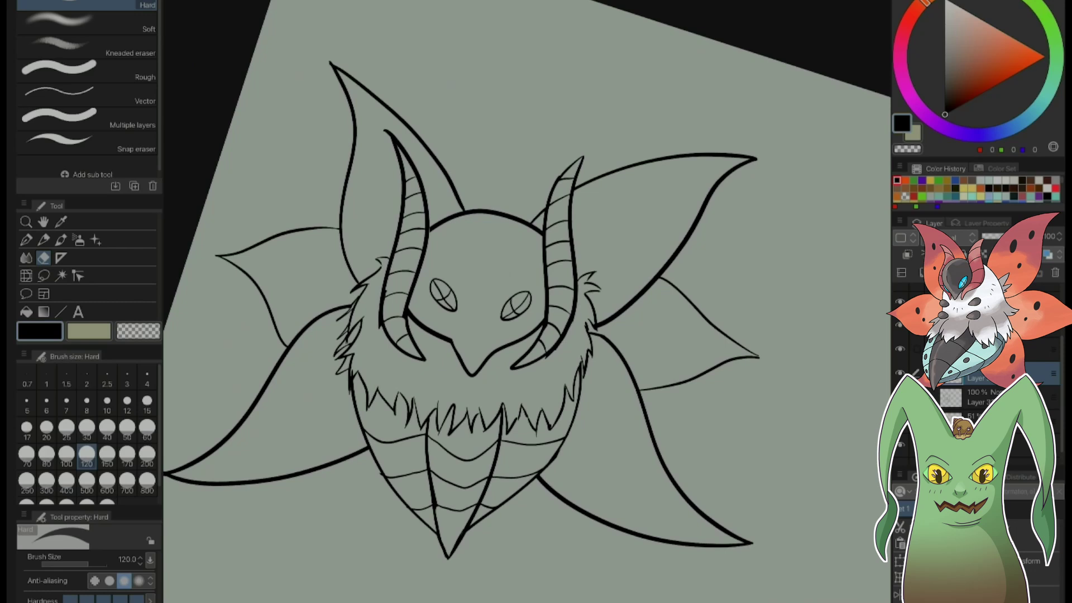
{"action": "scroll", "coordinate": [527, 302], "scroll_direction": "up", "scroll_amount": 3}
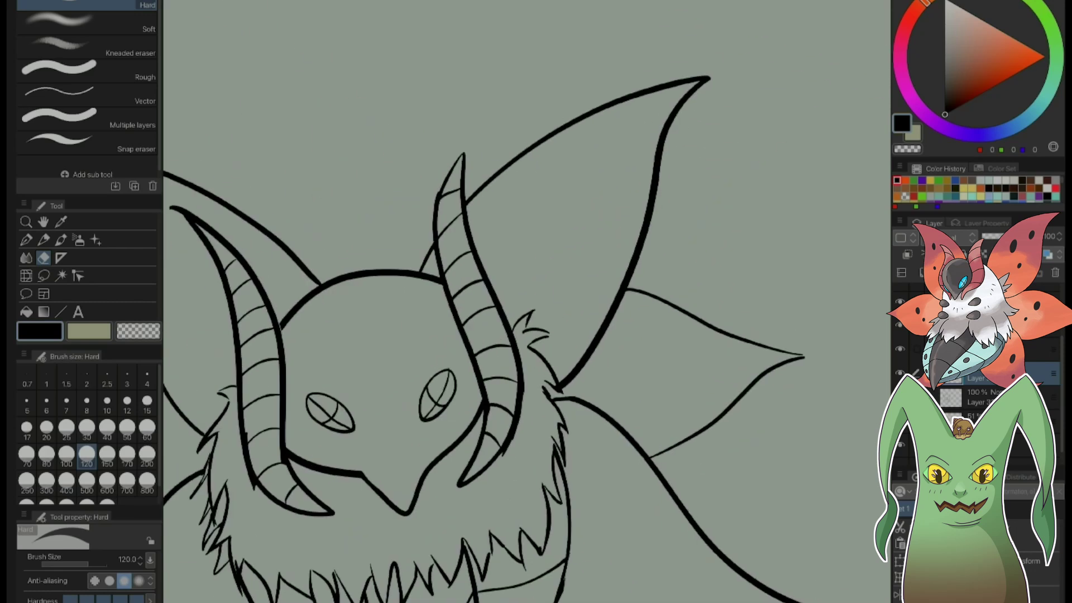
{"action": "mouse_move", "coordinate": [411, 279]}
{"action": "left_mouse_down"}
{"action": "mouse_move", "coordinate": [498, 152]}
{"action": "mouse_move", "coordinate": [446, 219]}
{"action": "mouse_move", "coordinate": [607, 64]}
{"action": "mouse_move", "coordinate": [520, 144]}
{"action": "mouse_move", "coordinate": [635, 46]}
{"action": "left_mouse_up"}
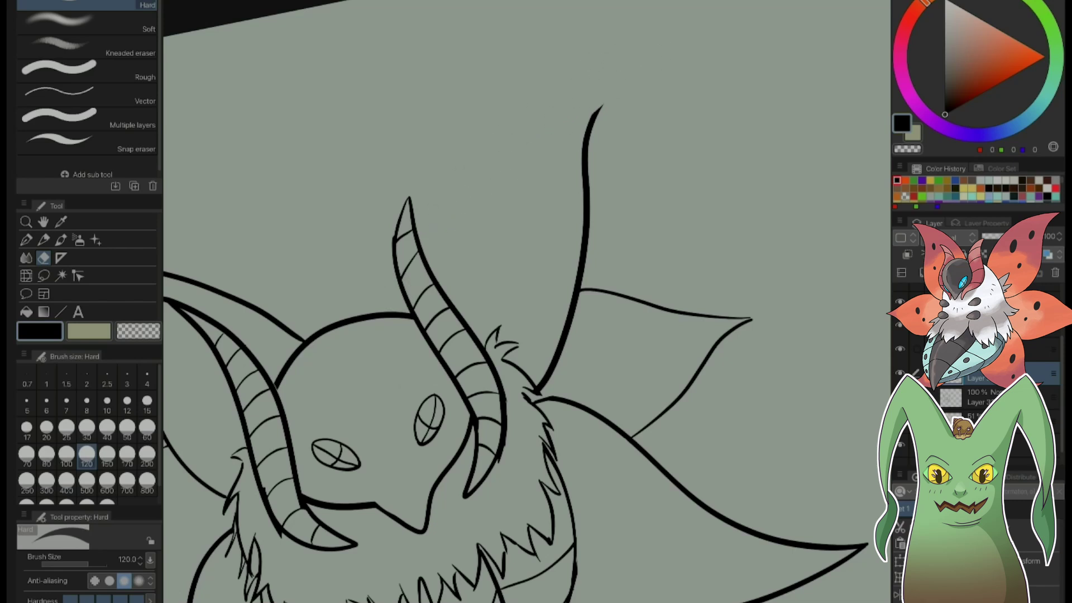
{"action": "key", "text": "p"}
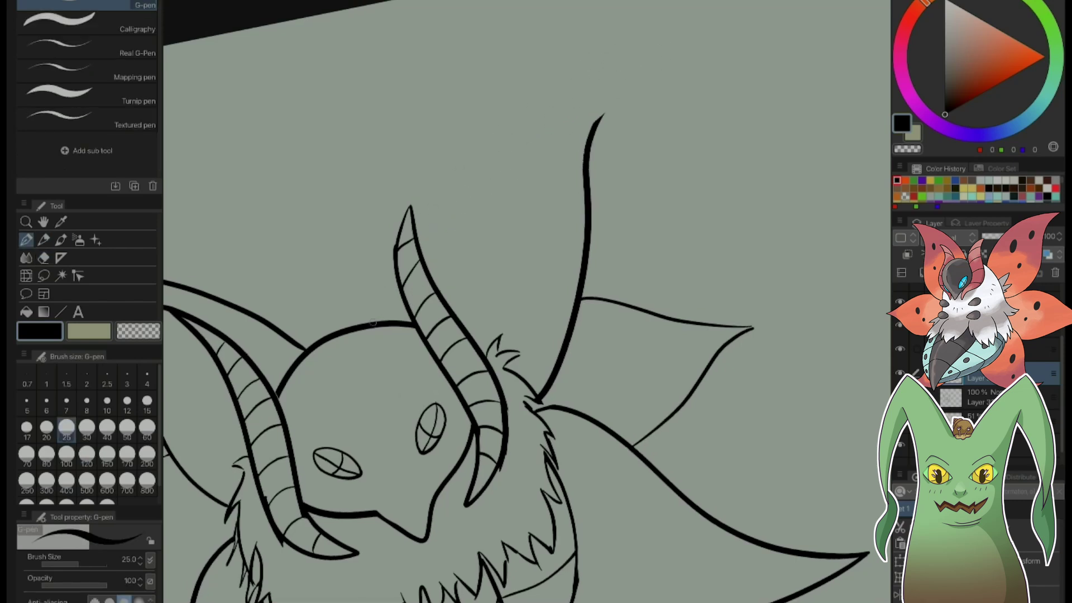
{"action": "mouse_move", "coordinate": [373, 322]}
{"action": "left_mouse_down"}
{"action": "mouse_move", "coordinate": [432, 201]}
{"action": "mouse_move", "coordinate": [554, 110]}
{"action": "mouse_move", "coordinate": [638, 86]}
{"action": "mouse_move", "coordinate": [589, 163]}
{"action": "left_mouse_up"}
{"action": "key", "text": "e"}
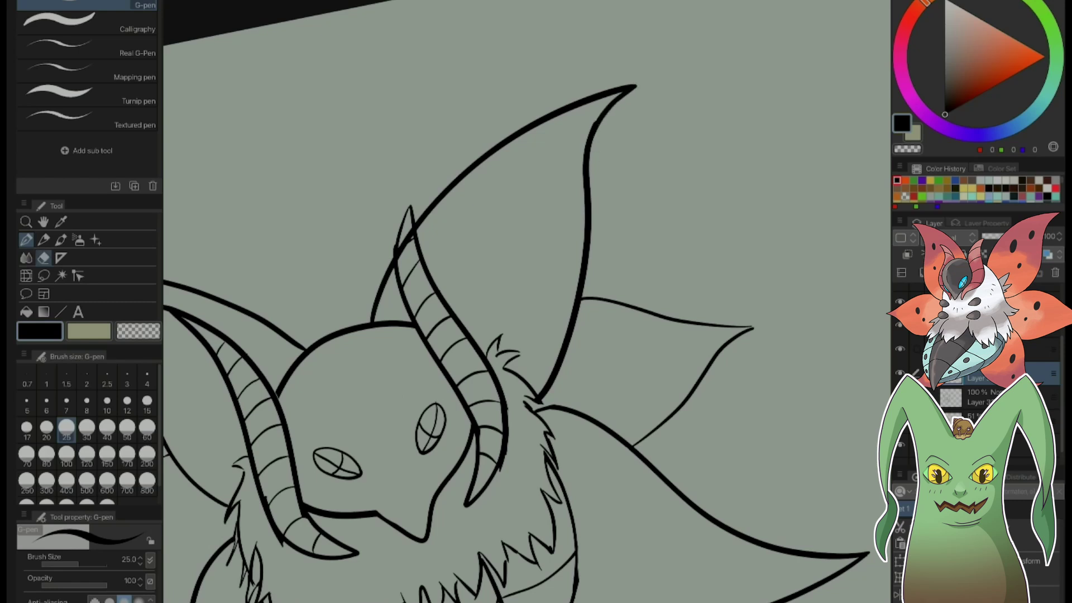
{"action": "left_click_drag", "start_coordinate": [408, 235], "coordinate": [402, 248]}
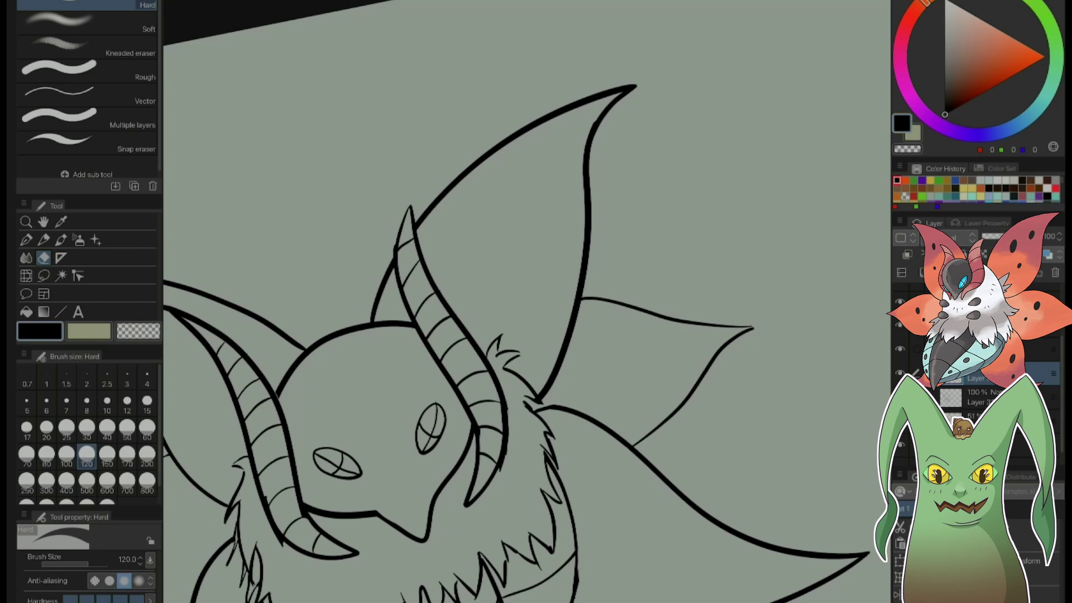
- Straighten the canvas and show the layers of the four finished Pokémon together with the Volcarona line art
{"action": "left_click_drag", "start_coordinate": [614, 223], "coordinate": [765, 360]}
{"action": "scroll", "coordinate": [524, 301], "scroll_direction": "down", "scroll_amount": 4}
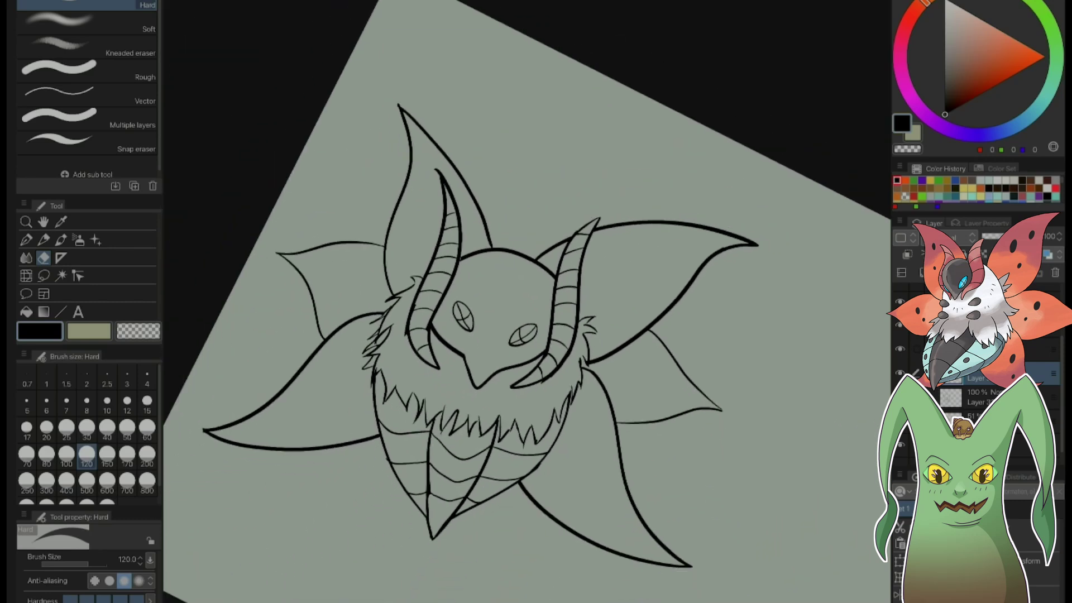
{"action": "scroll", "coordinate": [525, 301], "scroll_direction": "down", "scroll_amount": 1}
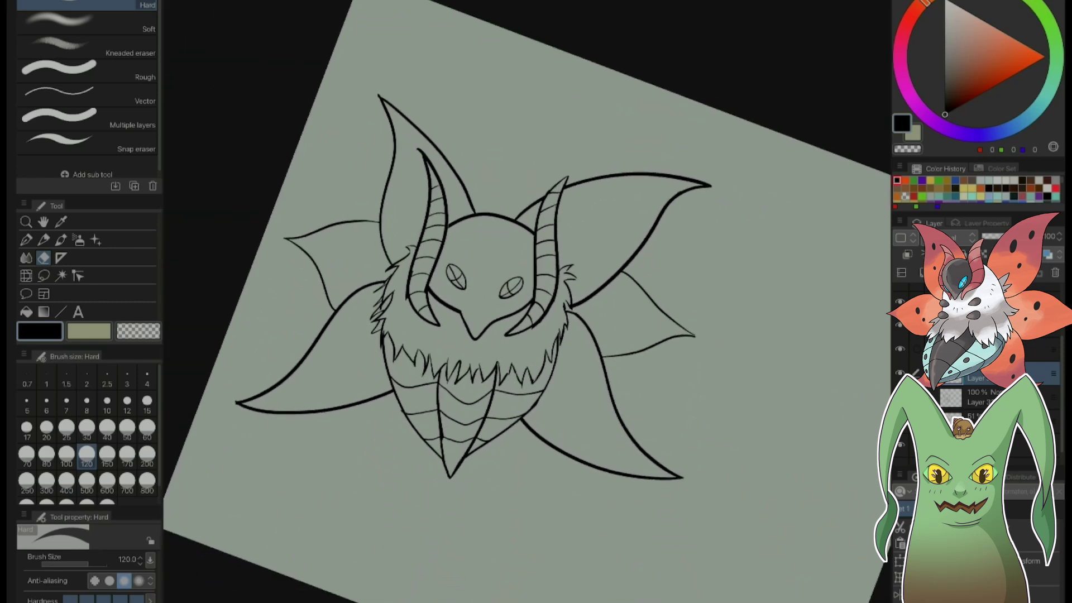
{"action": "left_click_drag", "start_coordinate": [621, 271], "coordinate": [537, 197]}
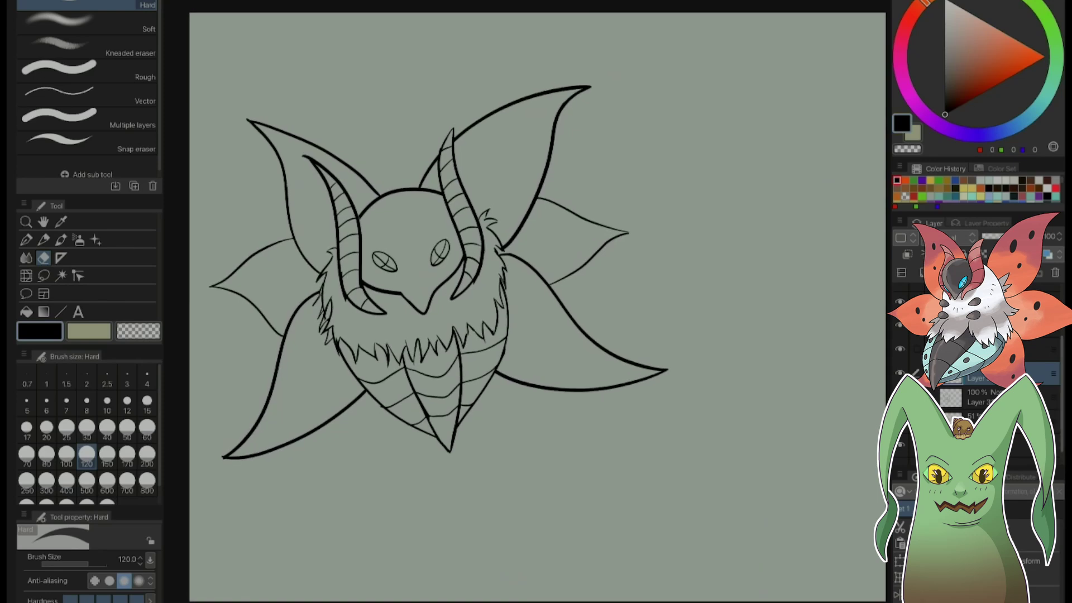
{"action": "scroll", "coordinate": [993, 371], "scroll_direction": "up", "scroll_amount": 3}
{"action": "left_click", "coordinate": [1032, 349]}
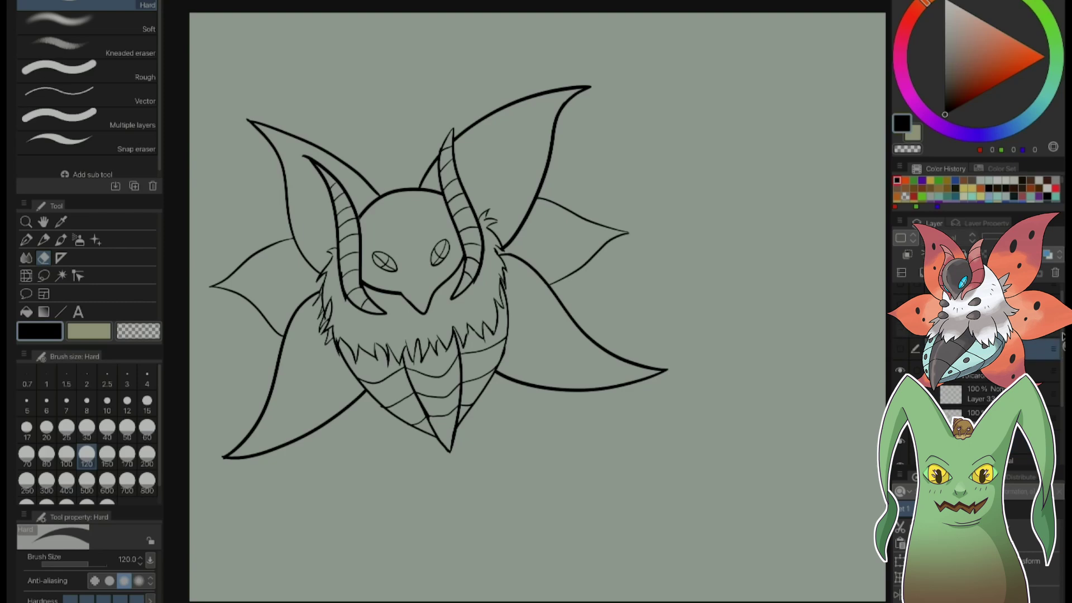
{"action": "left_click", "coordinate": [900, 349]}
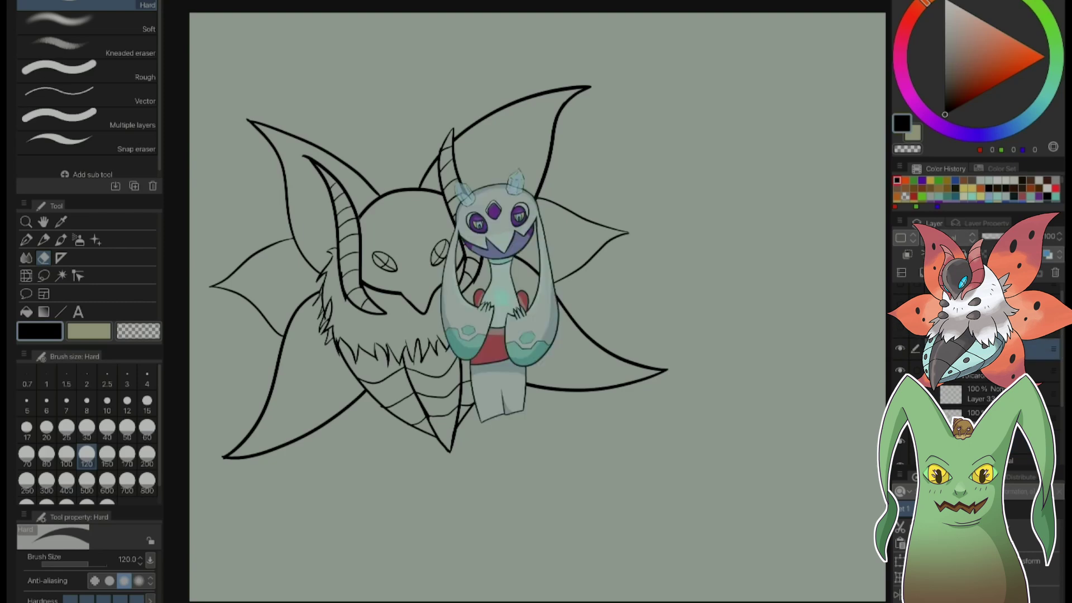
{"action": "left_click", "coordinate": [900, 326]}
{"action": "left_click", "coordinate": [899, 305]}
{"action": "left_click", "coordinate": [900, 284]}
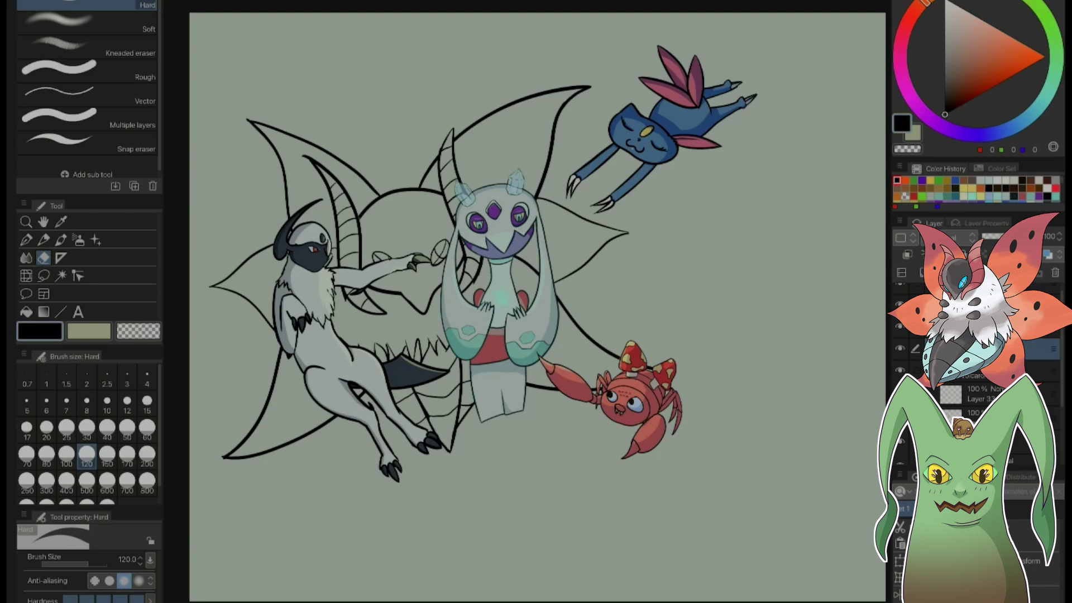
{"action": "left_click", "coordinate": [1038, 371]}
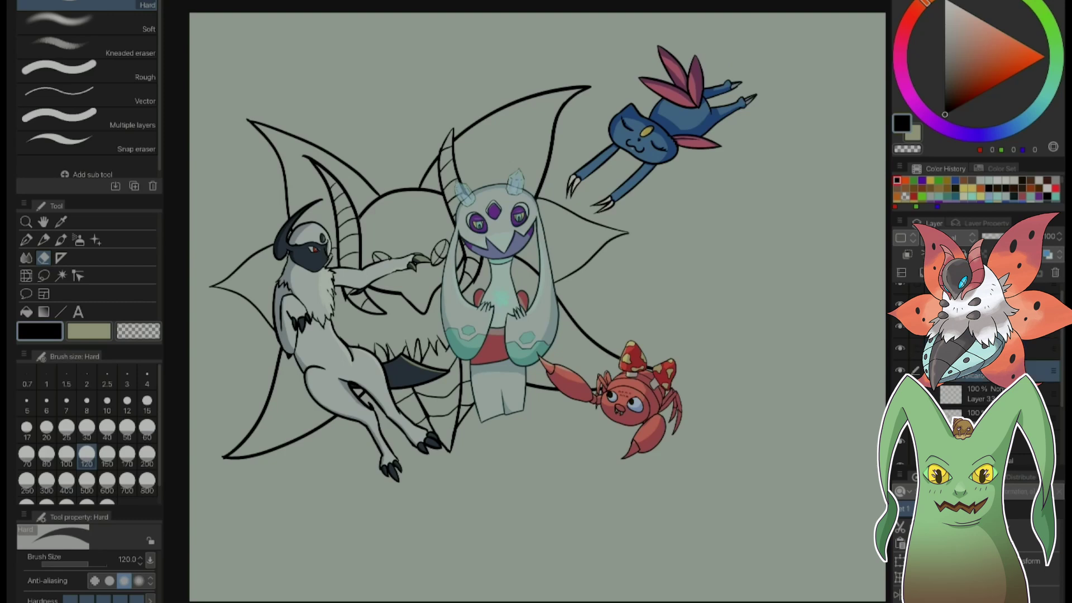
{"action": "left_click", "coordinate": [1032, 561]}
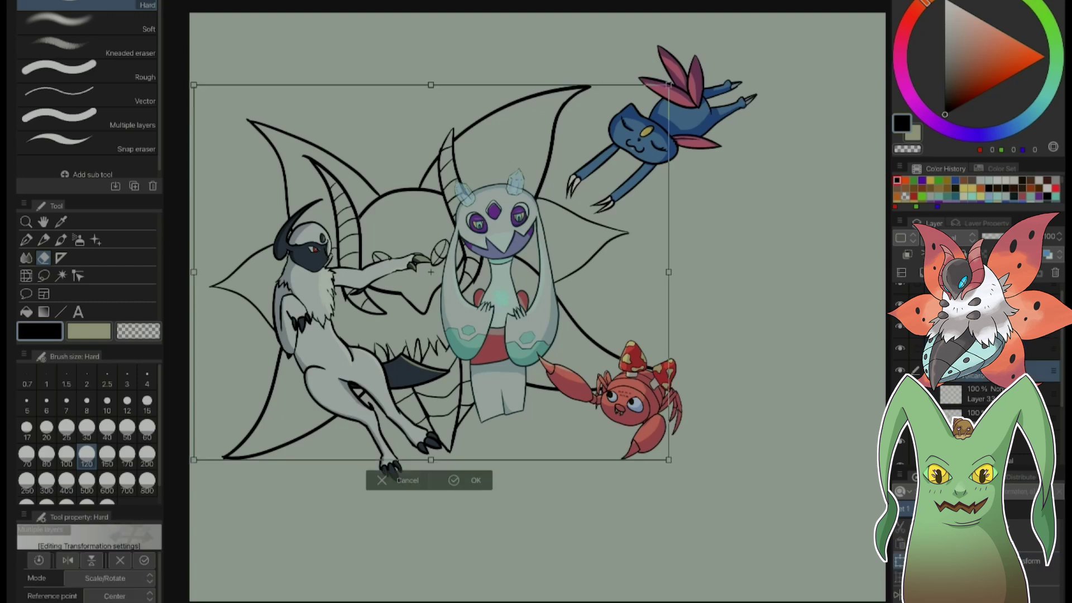
{"action": "mouse_move", "coordinate": [669, 462]}
{"action": "left_mouse_down"}
{"action": "mouse_move", "coordinate": [640, 435]}
{"action": "mouse_move", "coordinate": [536, 385]}
{"action": "mouse_move", "coordinate": [509, 334]}
{"action": "mouse_move", "coordinate": [468, 301]}
{"action": "left_mouse_up"}
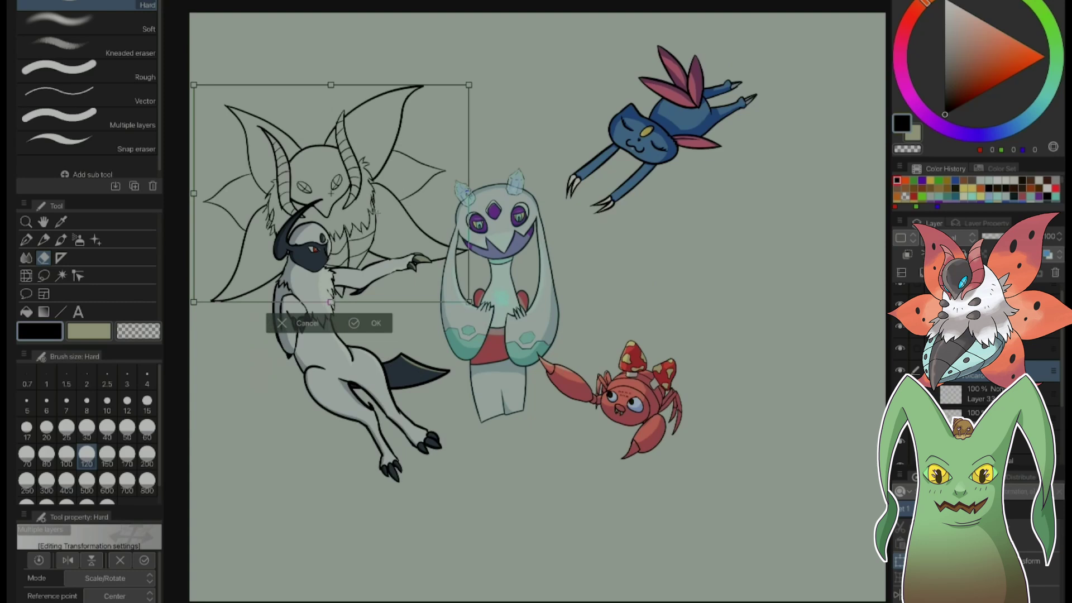
{"action": "mouse_move", "coordinate": [374, 211]}
{"action": "left_mouse_down"}
{"action": "mouse_move", "coordinate": [379, 126]}
{"action": "mouse_move", "coordinate": [417, 142]}
{"action": "mouse_move", "coordinate": [389, 138]}
{"action": "left_mouse_up"}
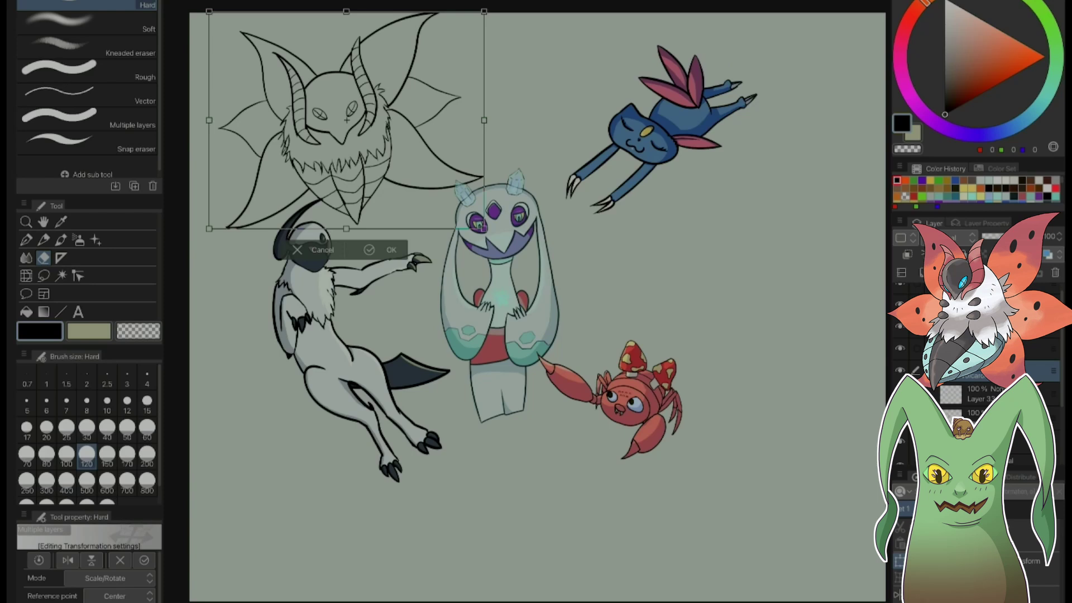
{"action": "left_click_drag", "start_coordinate": [357, 139], "coordinate": [341, 213]}
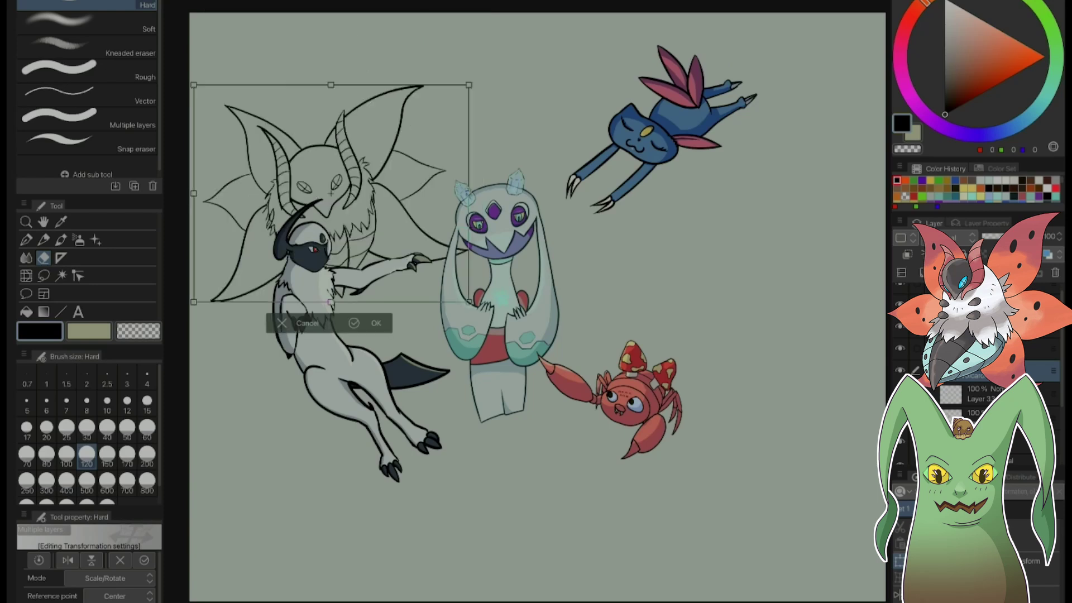
{"action": "left_click_drag", "start_coordinate": [468, 302], "coordinate": [669, 460]}
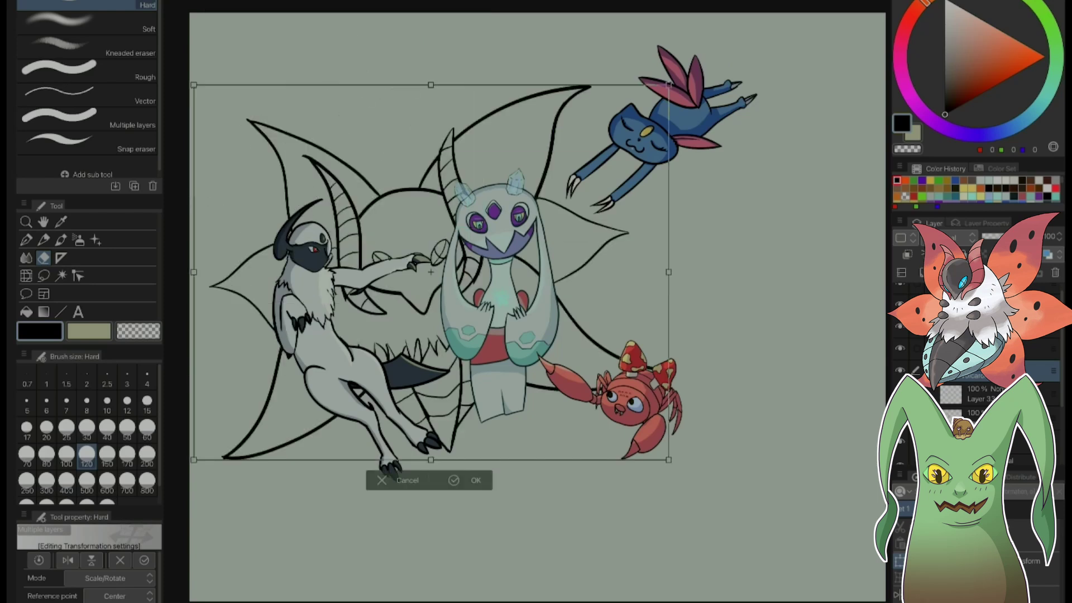
{"action": "key", "text": "p"}
{"action": "key", "text": "Return"}
{"action": "key", "text": "p"}
{"action": "left_click", "coordinate": [475, 212]}
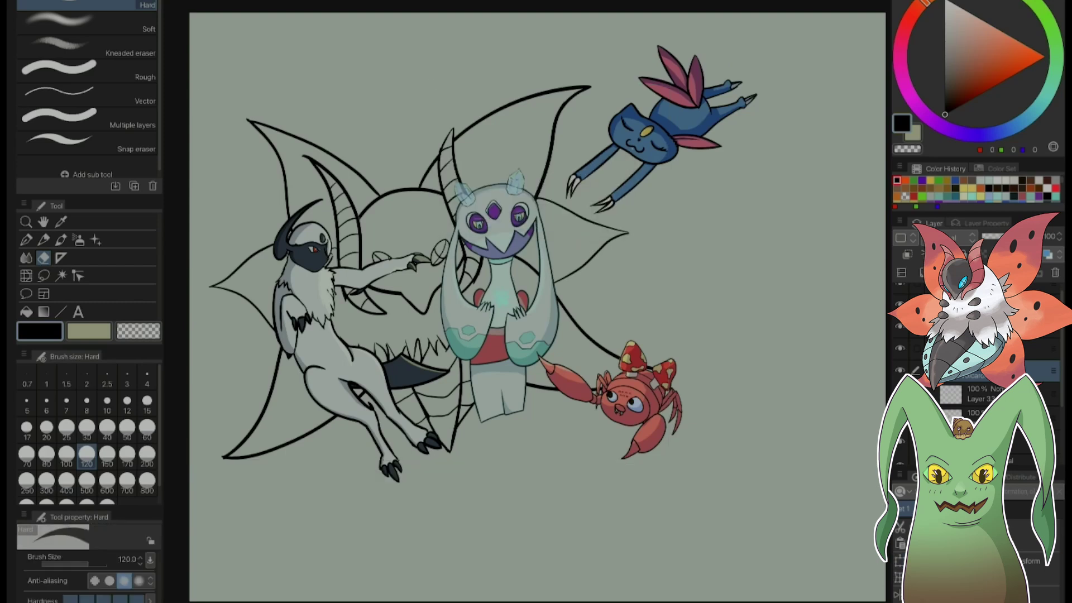
- Hide the four finished Pokémon so that only the Volcarona line art is displayed
{"action": "left_click", "coordinate": [900, 348]}
{"action": "left_click", "coordinate": [900, 327]}
{"action": "left_click", "coordinate": [899, 304]}
{"action": "left_click", "coordinate": [900, 284]}
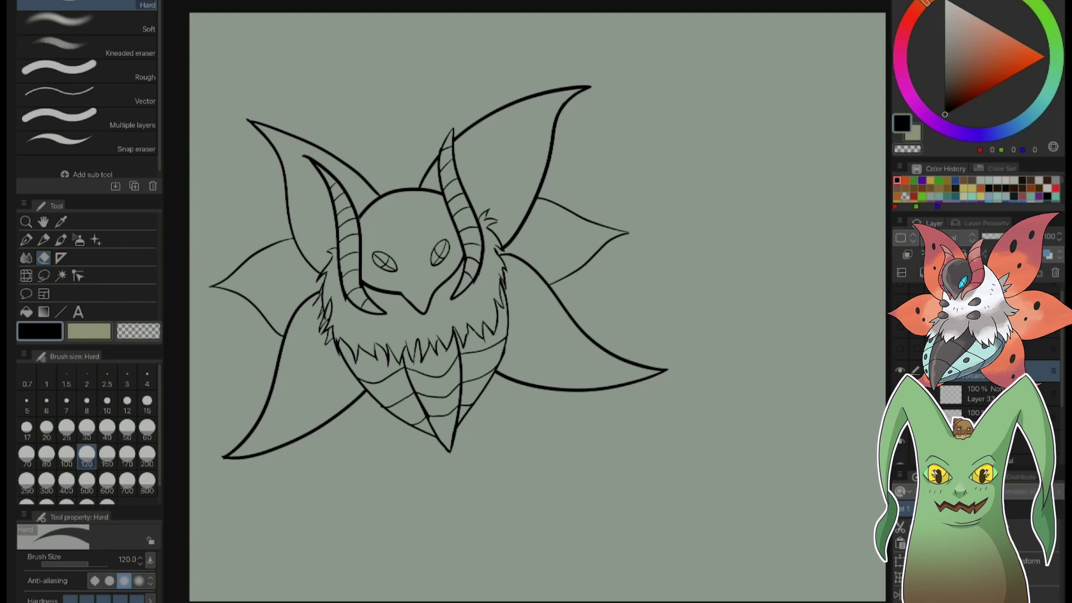
{"action": "left_click_drag", "start_coordinate": [422, 472], "coordinate": [485, 490]}
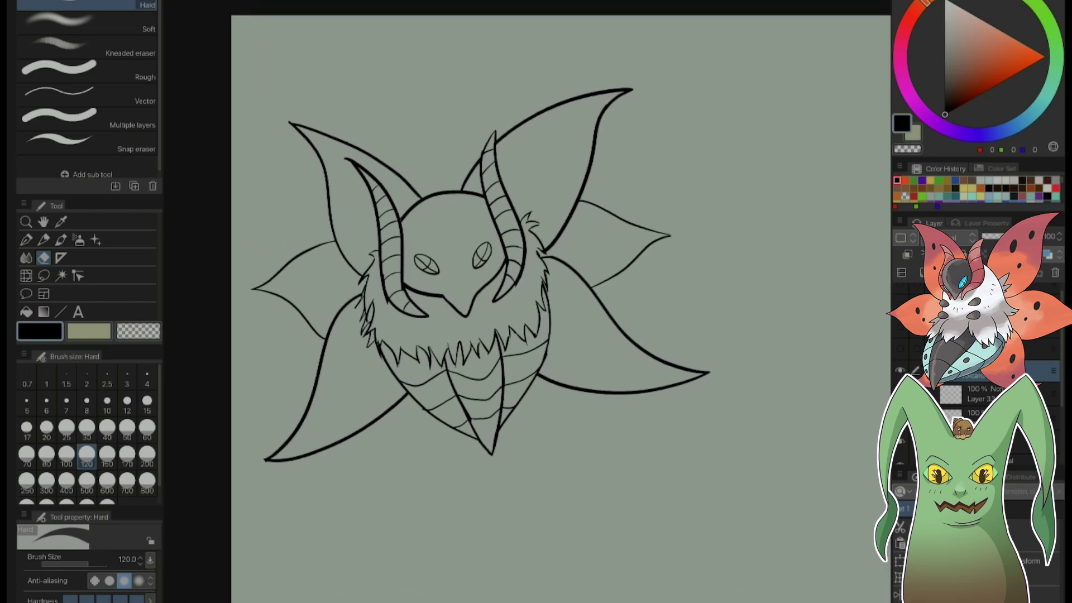
{"action": "key", "text": "p"}
{"action": "key", "text": "p"}
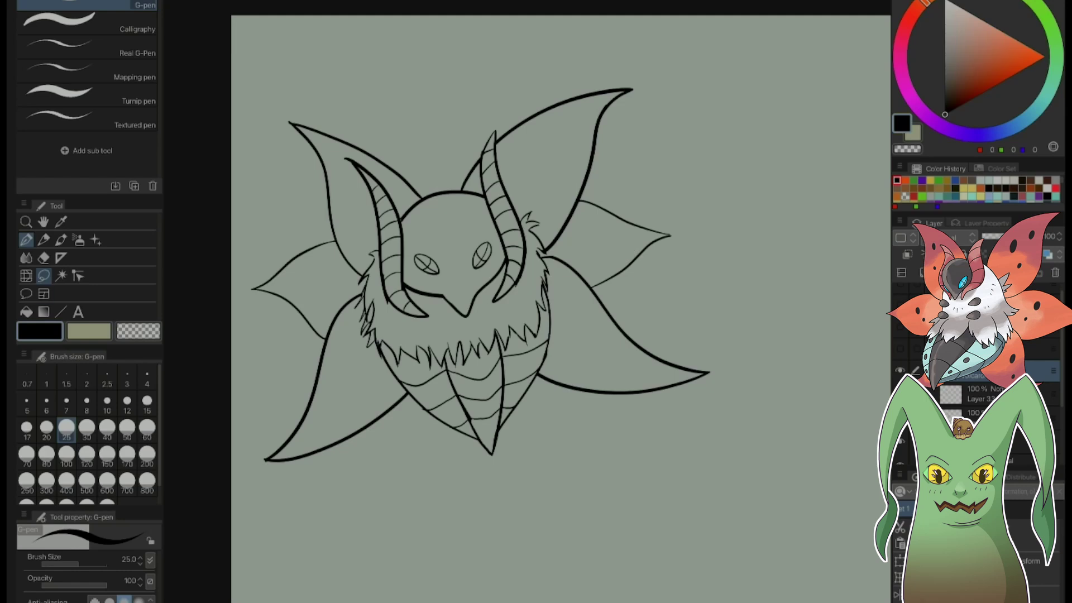
{"action": "left_click", "coordinate": [43, 276]}
{"action": "mouse_move", "coordinate": [440, 118]}
{"action": "left_mouse_down"}
{"action": "mouse_move", "coordinate": [503, 388]}
{"action": "mouse_move", "coordinate": [669, 482]}
{"action": "mouse_move", "coordinate": [766, 303]}
{"action": "mouse_move", "coordinate": [661, 52]}
{"action": "mouse_move", "coordinate": [507, 61]}
{"action": "mouse_move", "coordinate": [447, 131]}
{"action": "left_mouse_up"}
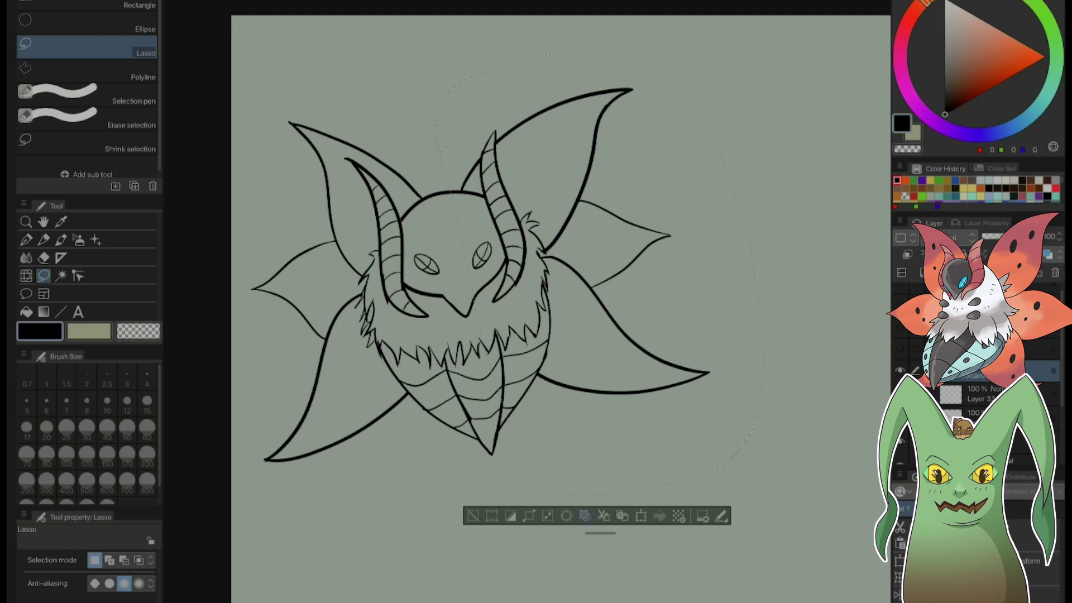
{"action": "left_click", "coordinate": [623, 515]}
{"action": "left_click", "coordinate": [1004, 595]}
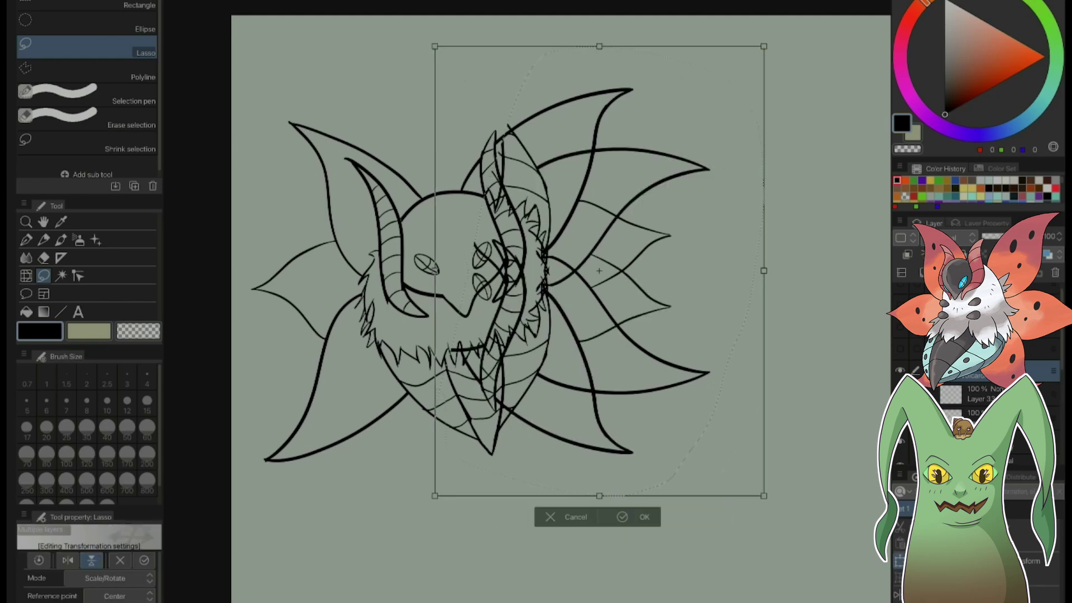
{"action": "left_click_drag", "start_coordinate": [652, 423], "coordinate": [834, 409]}
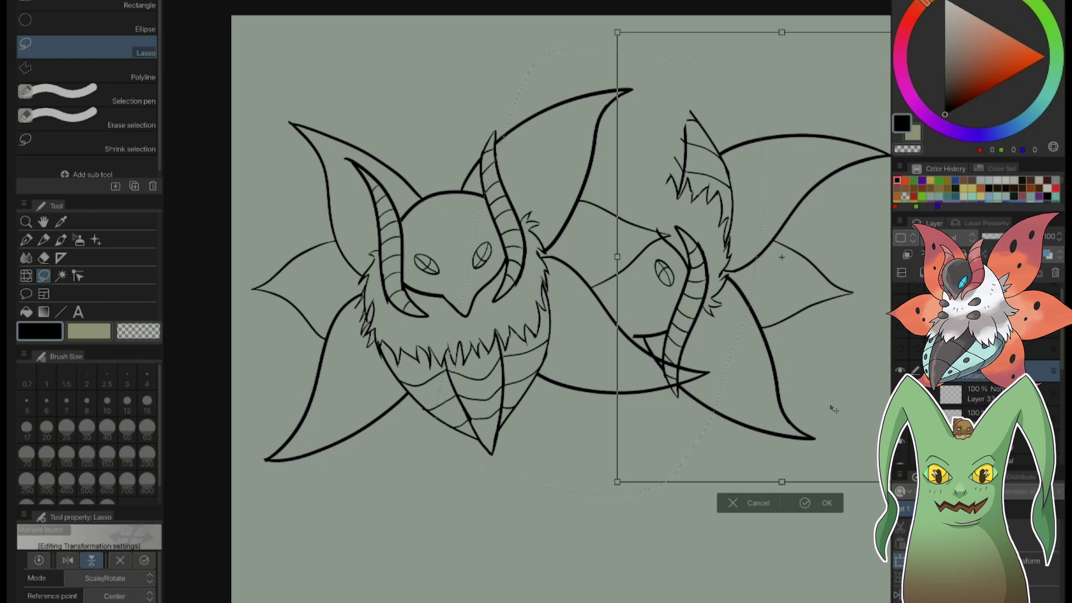
{"action": "left_click_drag", "start_coordinate": [835, 409], "coordinate": [834, 409]}
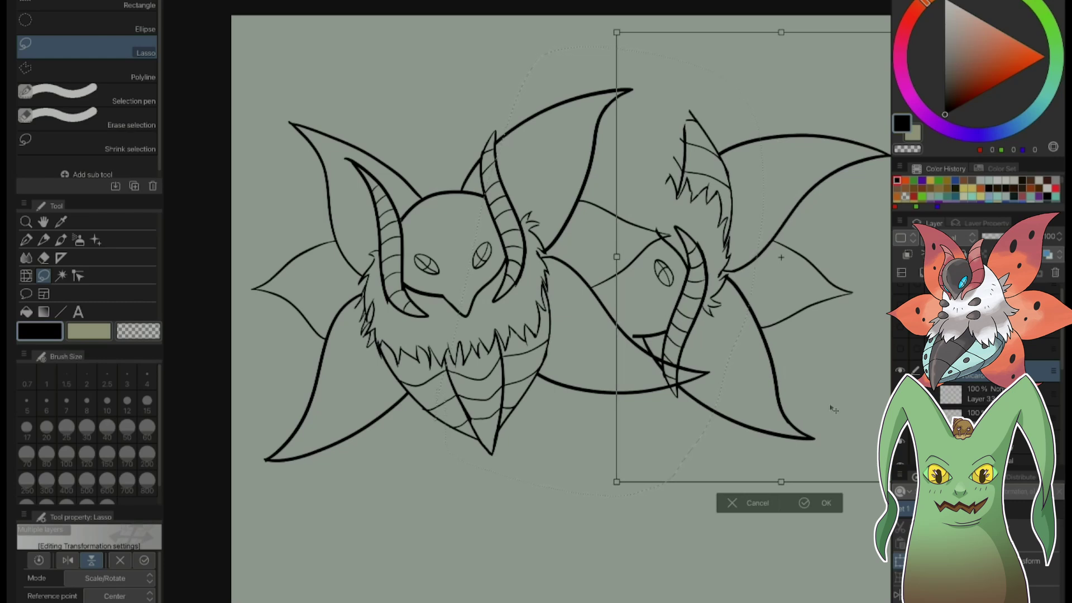
{"action": "key", "text": "ctrl+z"}
{"action": "key", "text": "ctrl+z"}
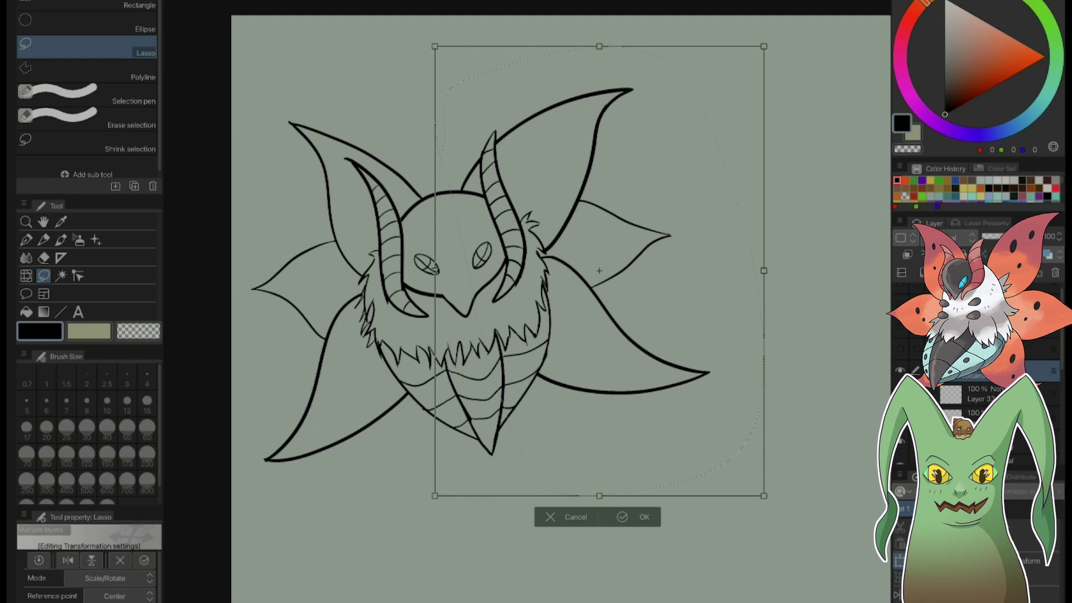
{"action": "key", "text": "ctrl+z"}
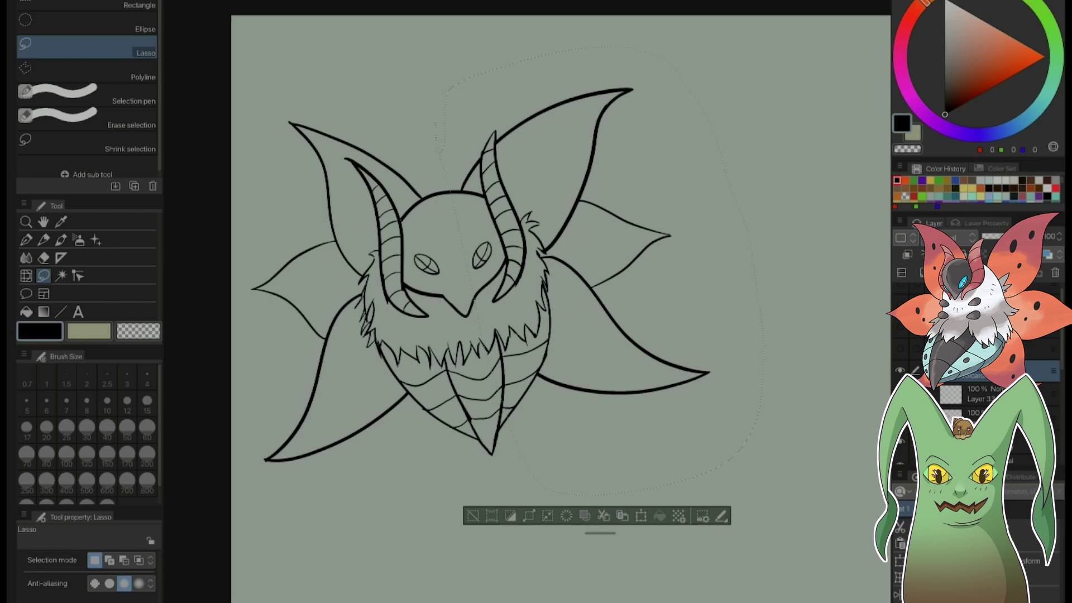
{"action": "key", "text": "ctrl+d"}
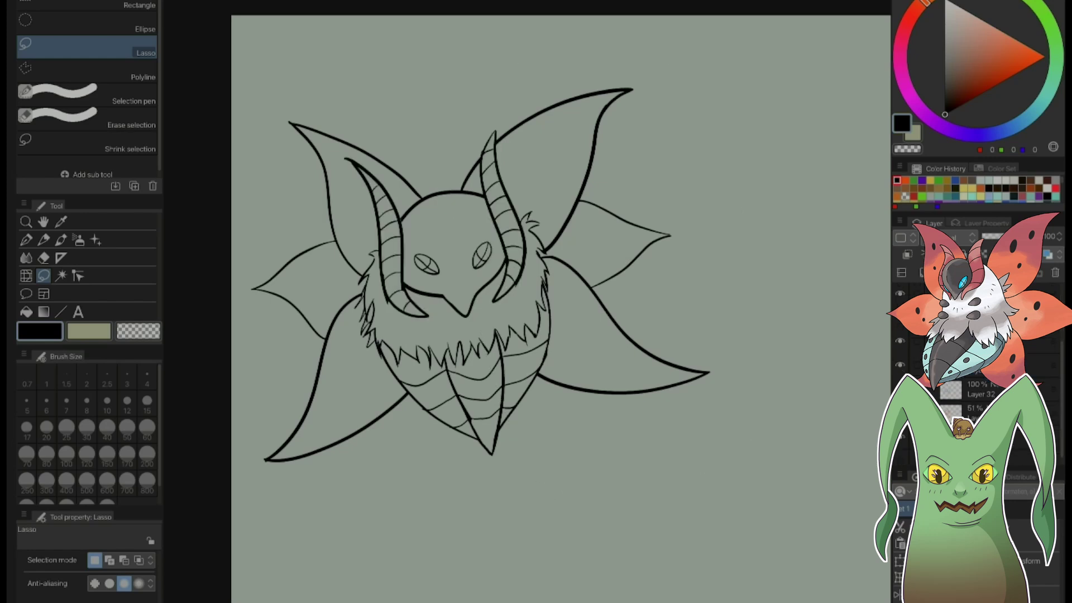
- Compare the Volcarona layers by toggling their visibility to find the one holding the wing lines
{"action": "left_click", "coordinate": [1042, 338]}
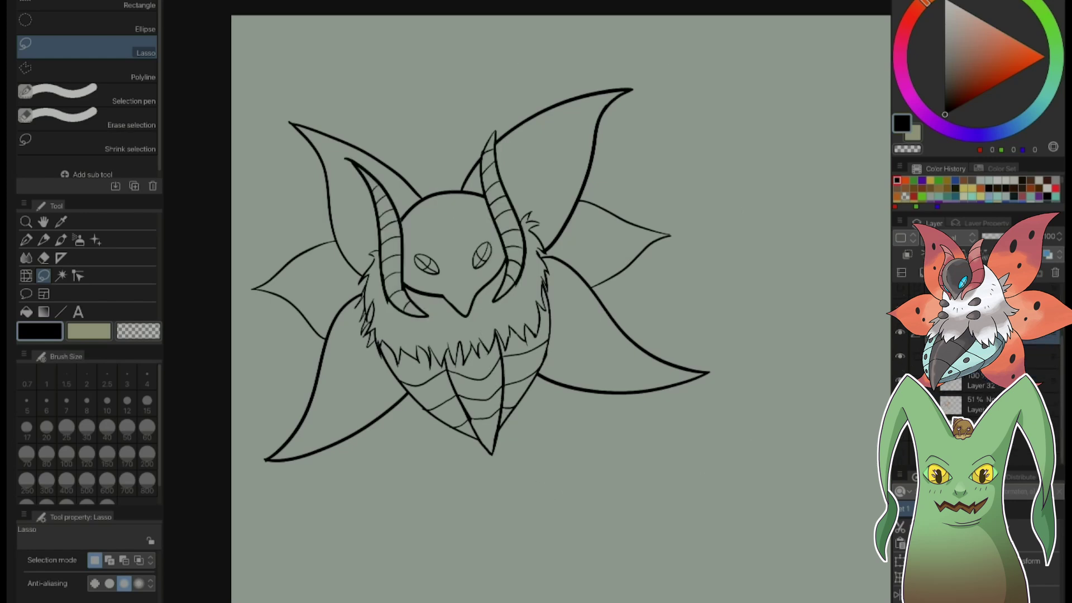
{"action": "left_click", "coordinate": [899, 356]}
{"action": "left_click", "coordinate": [900, 356]}
{"action": "left_click", "coordinate": [900, 356]}
{"action": "left_click", "coordinate": [900, 356]}
{"action": "left_click", "coordinate": [900, 356]}
{"action": "left_click", "coordinate": [900, 356]}
{"action": "left_click", "coordinate": [899, 356]}
{"action": "left_click", "coordinate": [899, 356]}
{"action": "left_click", "coordinate": [900, 357]}
{"action": "left_click", "coordinate": [900, 356]}
{"action": "left_click", "coordinate": [900, 356]}
{"action": "left_click", "coordinate": [899, 356]}
{"action": "left_click", "coordinate": [900, 356]}
{"action": "left_click", "coordinate": [899, 356]}
{"action": "left_click", "coordinate": [899, 333]}
{"action": "left_click", "coordinate": [899, 333]}
{"action": "left_click", "coordinate": [900, 356]}
{"action": "left_click", "coordinate": [900, 356]}
- Lasso the right-hand wings on the wing layer, copy them, flip the copy vertically, rotate it and place it to the right of the Volcarona
{"action": "left_click", "coordinate": [988, 357]}
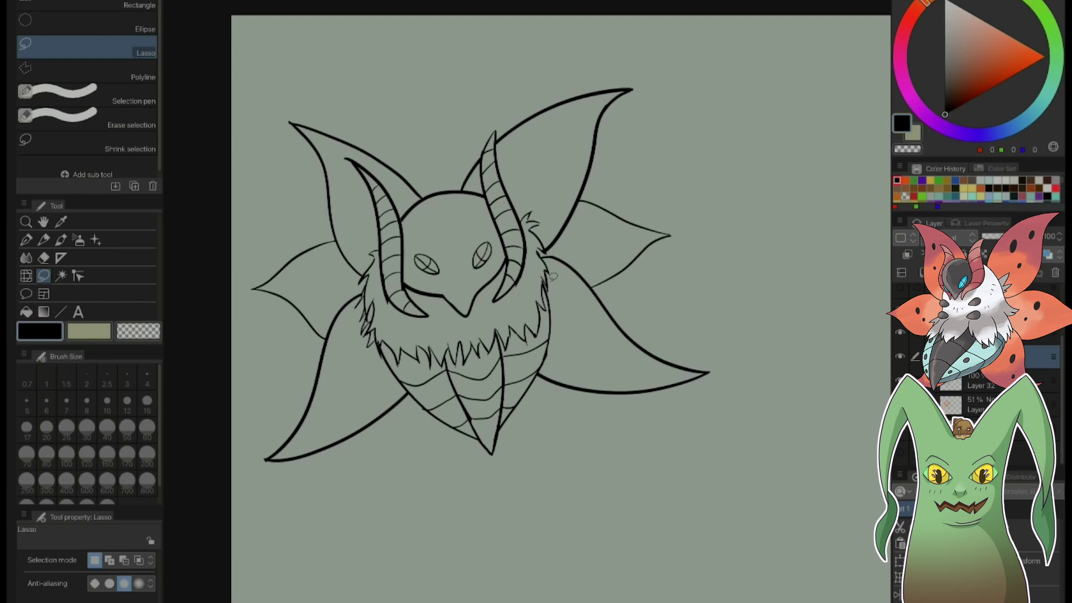
{"action": "mouse_move", "coordinate": [434, 127]}
{"action": "left_mouse_down"}
{"action": "mouse_move", "coordinate": [511, 430]}
{"action": "mouse_move", "coordinate": [626, 464]}
{"action": "mouse_move", "coordinate": [757, 353]}
{"action": "mouse_move", "coordinate": [691, 105]}
{"action": "mouse_move", "coordinate": [575, 47]}
{"action": "mouse_move", "coordinate": [456, 85]}
{"action": "mouse_move", "coordinate": [429, 123]}
{"action": "left_mouse_up"}
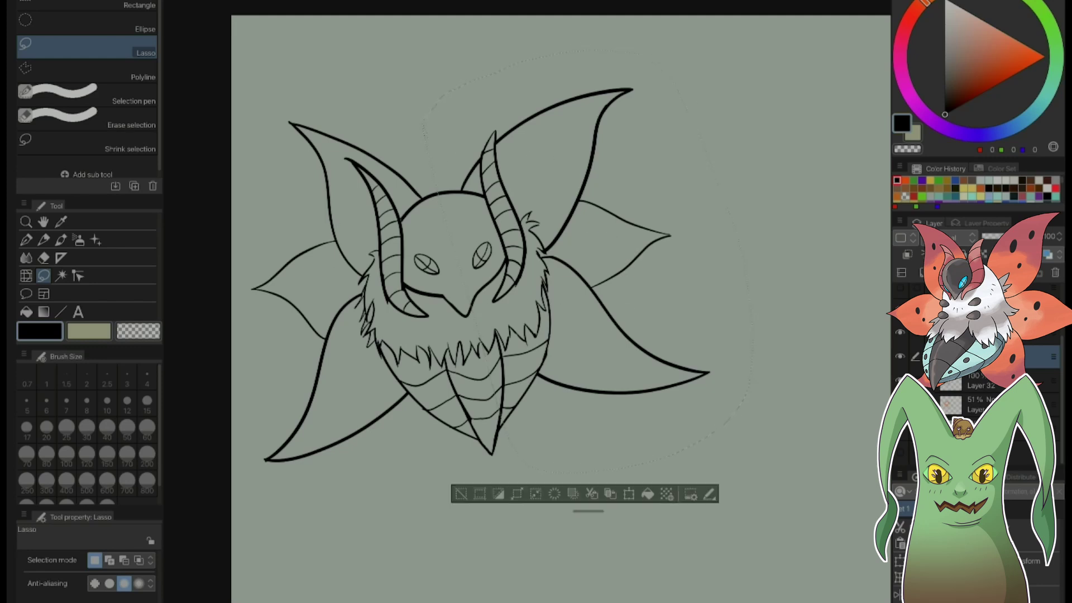
{"action": "left_click", "coordinate": [610, 493]}
{"action": "left_click", "coordinate": [709, 494]}
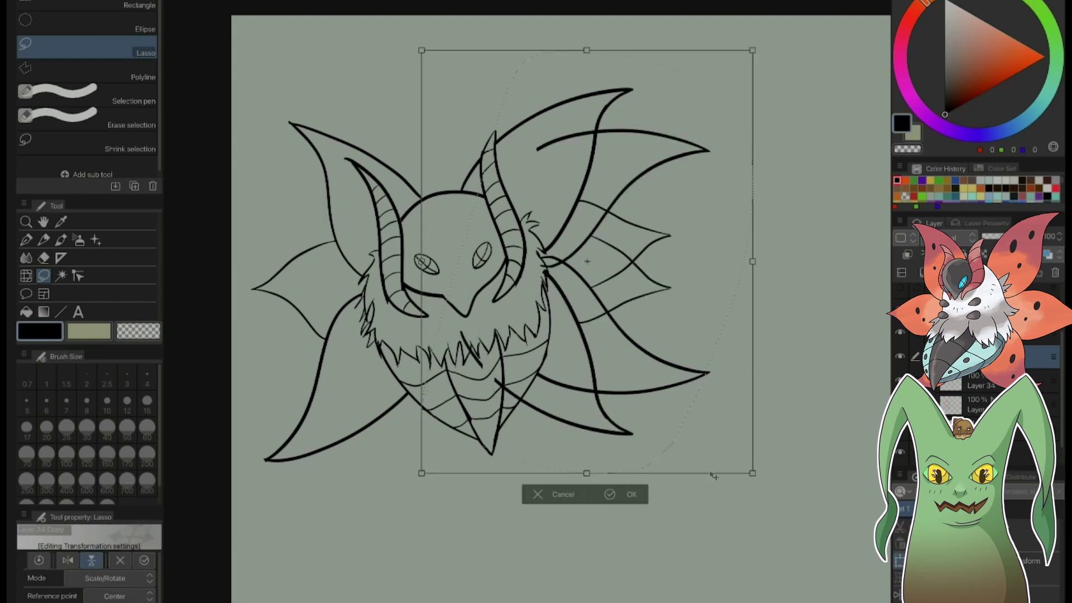
{"action": "left_click_drag", "start_coordinate": [763, 479], "coordinate": [815, 426]}
{"action": "left_click_drag", "start_coordinate": [626, 301], "coordinate": [767, 381]}
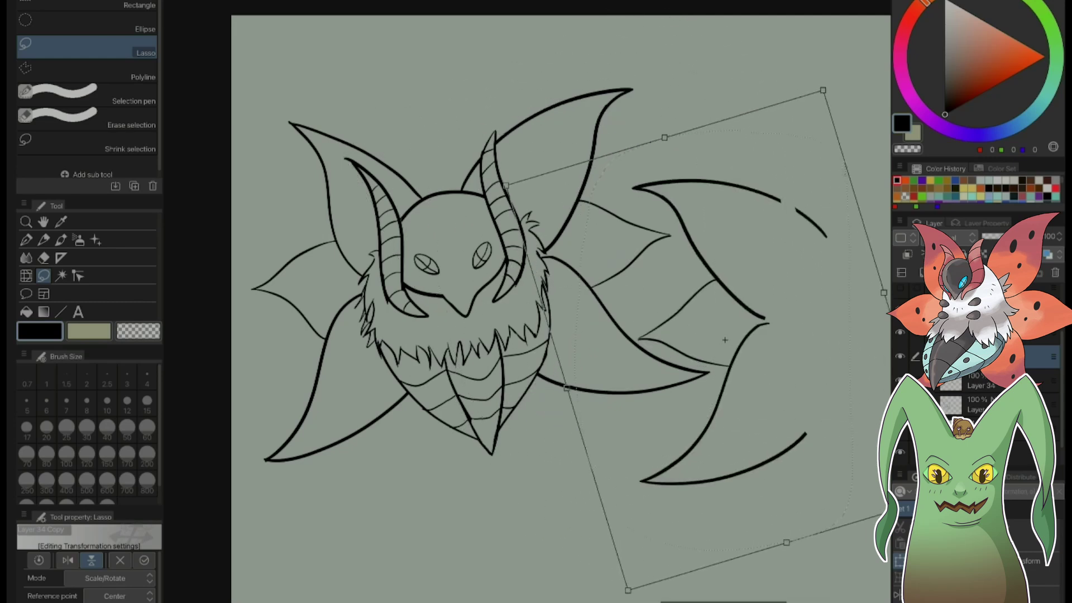
{"action": "key", "text": "ctrl+d"}
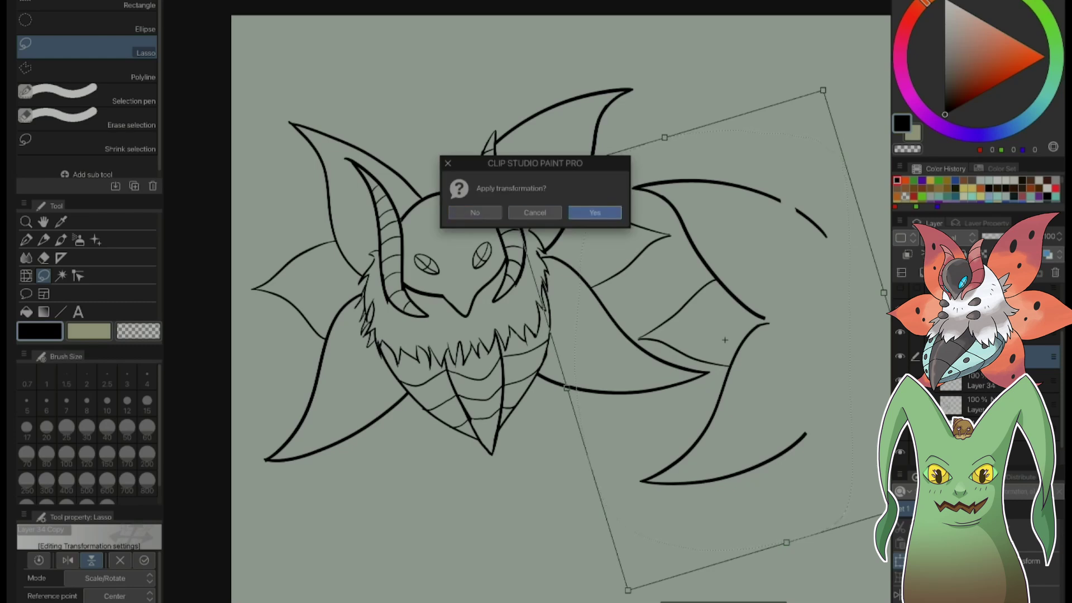
{"action": "key", "text": "Return"}
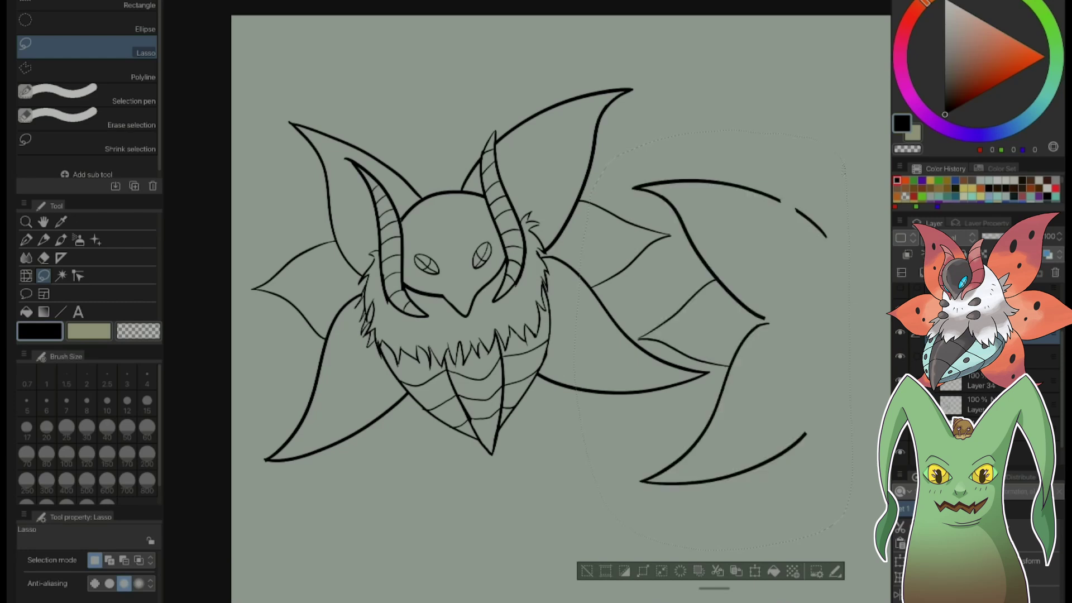
- Deselect the lassoed area and erase the original middle and lower left wings from the wing line layer
{"action": "left_click", "coordinate": [983, 382]}
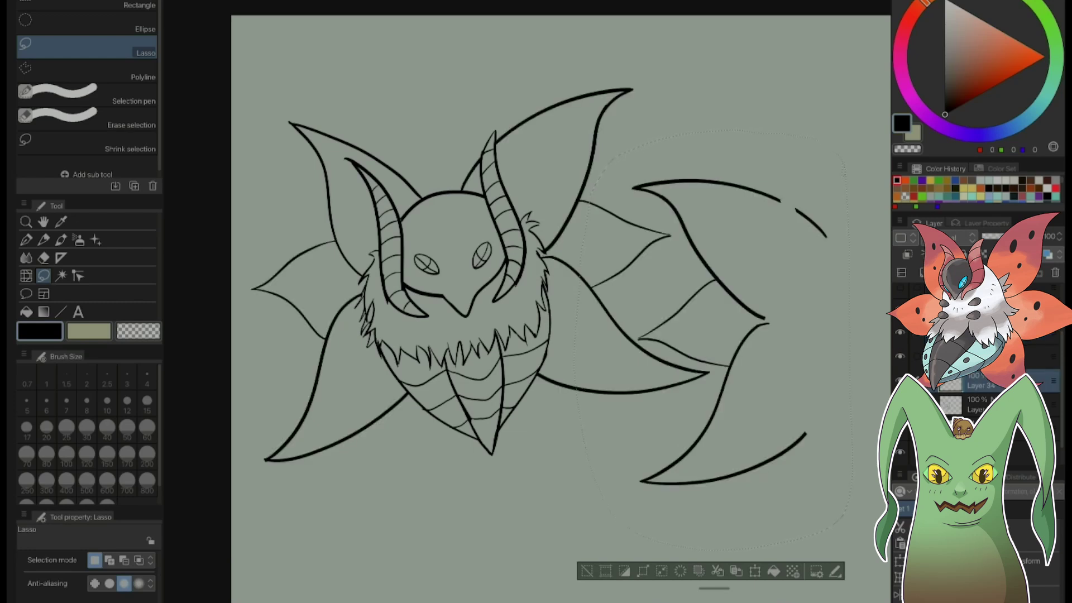
{"action": "key", "text": "e"}
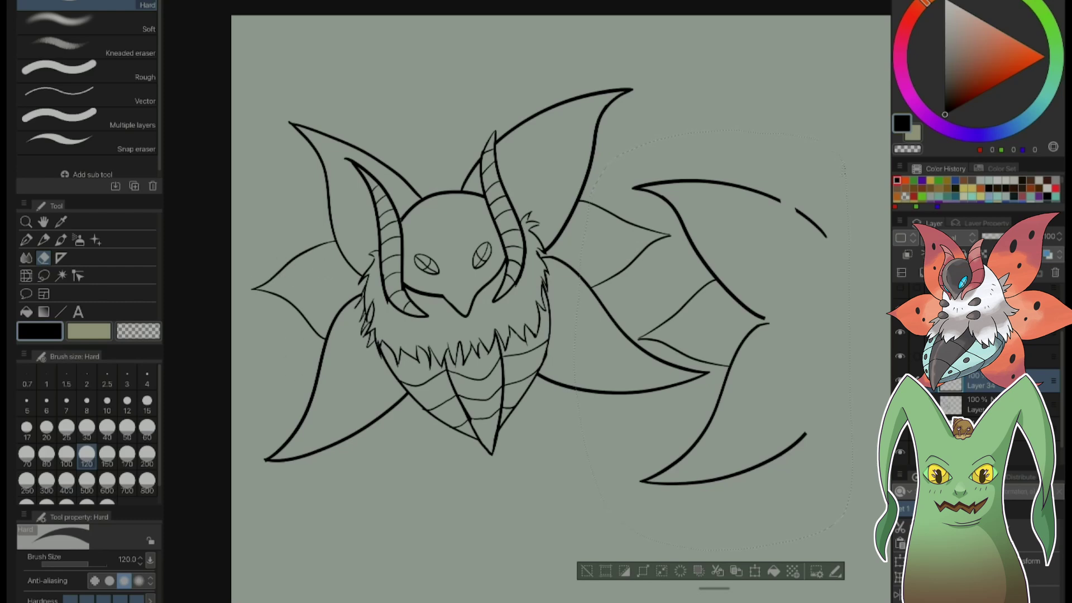
{"action": "left_click", "coordinate": [899, 380]}
{"action": "left_click", "coordinate": [899, 380]}
{"action": "left_click", "coordinate": [899, 380]}
{"action": "left_click", "coordinate": [898, 380]}
{"action": "left_click", "coordinate": [587, 570]}
{"action": "mouse_move", "coordinate": [334, 242]}
{"action": "left_mouse_down"}
{"action": "mouse_move", "coordinate": [277, 274]}
{"action": "mouse_move", "coordinate": [283, 308]}
{"action": "mouse_move", "coordinate": [309, 272]}
{"action": "mouse_move", "coordinate": [243, 302]}
{"action": "mouse_move", "coordinate": [342, 290]}
{"action": "mouse_move", "coordinate": [296, 392]}
{"action": "mouse_move", "coordinate": [290, 322]}
{"action": "mouse_move", "coordinate": [301, 297]}
{"action": "mouse_move", "coordinate": [294, 452]}
{"action": "mouse_move", "coordinate": [353, 431]}
{"action": "mouse_move", "coordinate": [349, 442]}
{"action": "mouse_move", "coordinate": [407, 394]}
{"action": "left_mouse_up"}
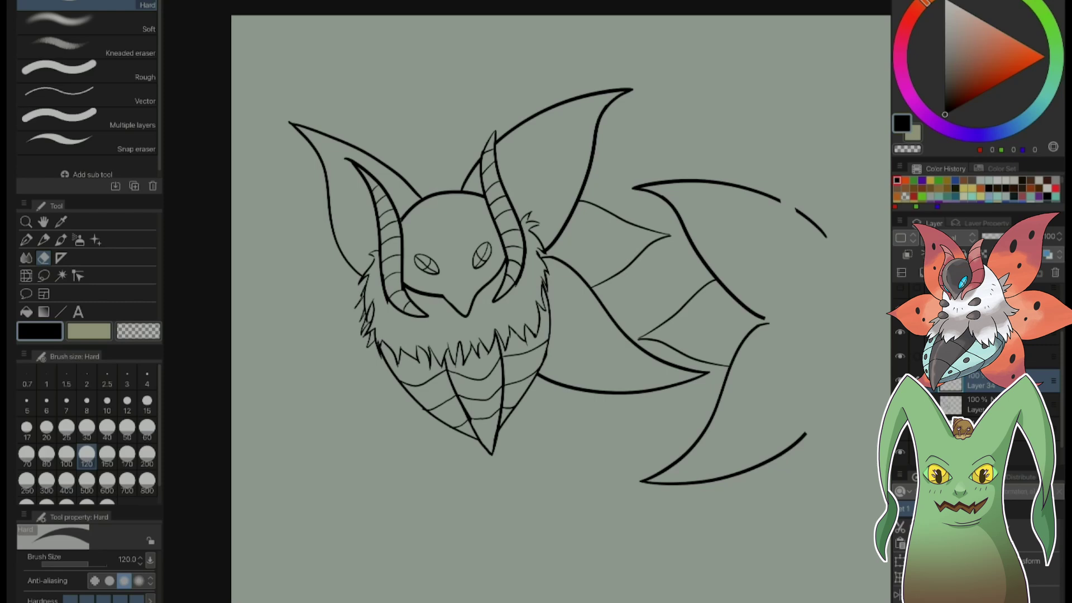
- Move the copied wings to the Volcarona's left side, rotate them slightly to meet the fur collar, and apply the transformation
{"action": "left_click", "coordinate": [900, 356]}
{"action": "left_click", "coordinate": [899, 356]}
{"action": "left_click", "coordinate": [982, 356]}
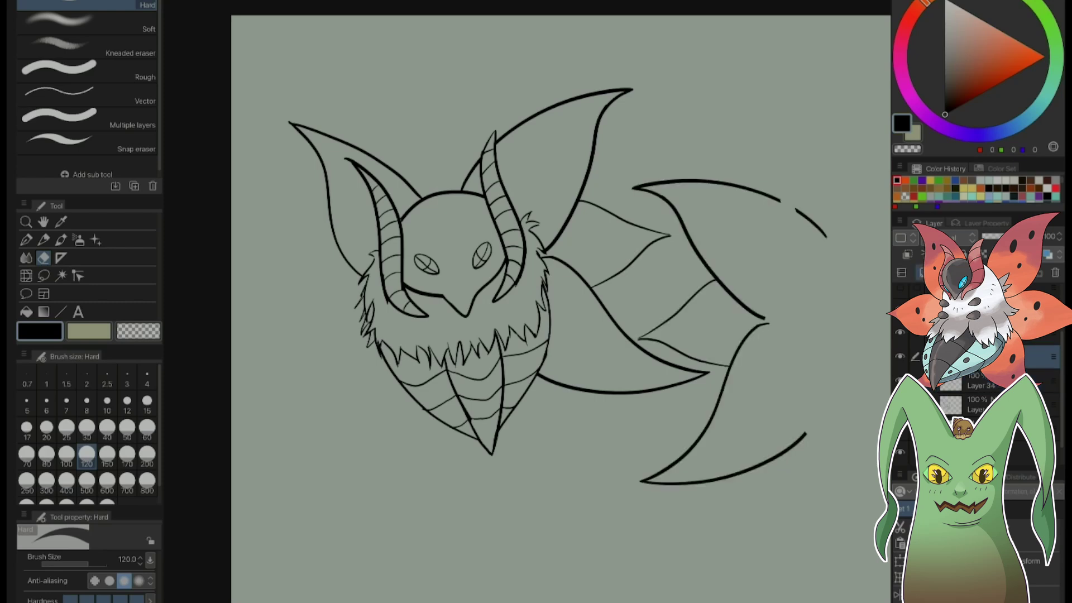
{"action": "left_click", "coordinate": [44, 222]}
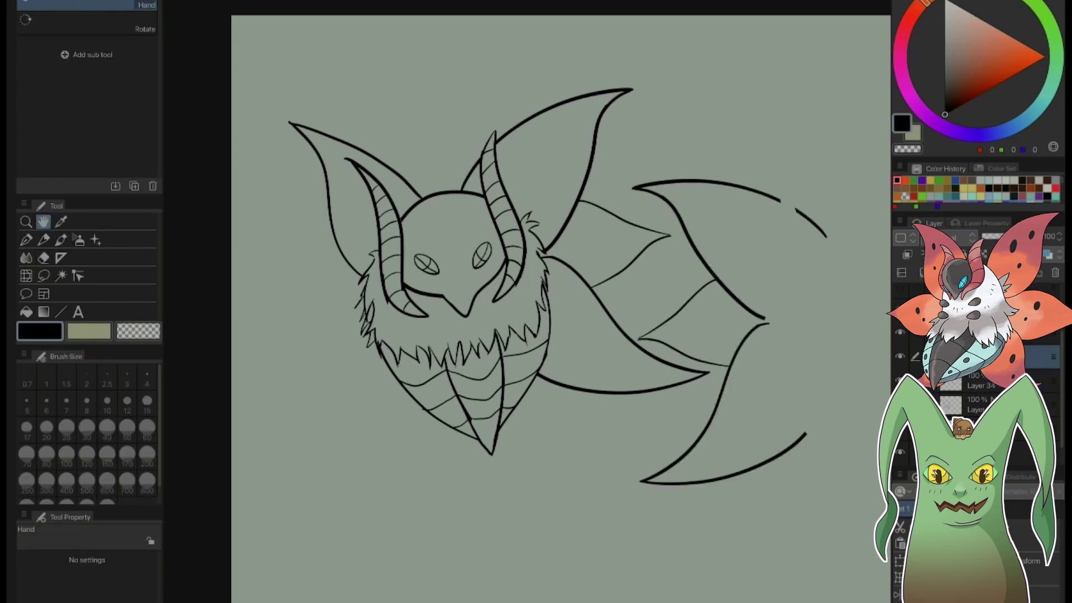
{"action": "left_click_drag", "start_coordinate": [785, 318], "coordinate": [756, 315]}
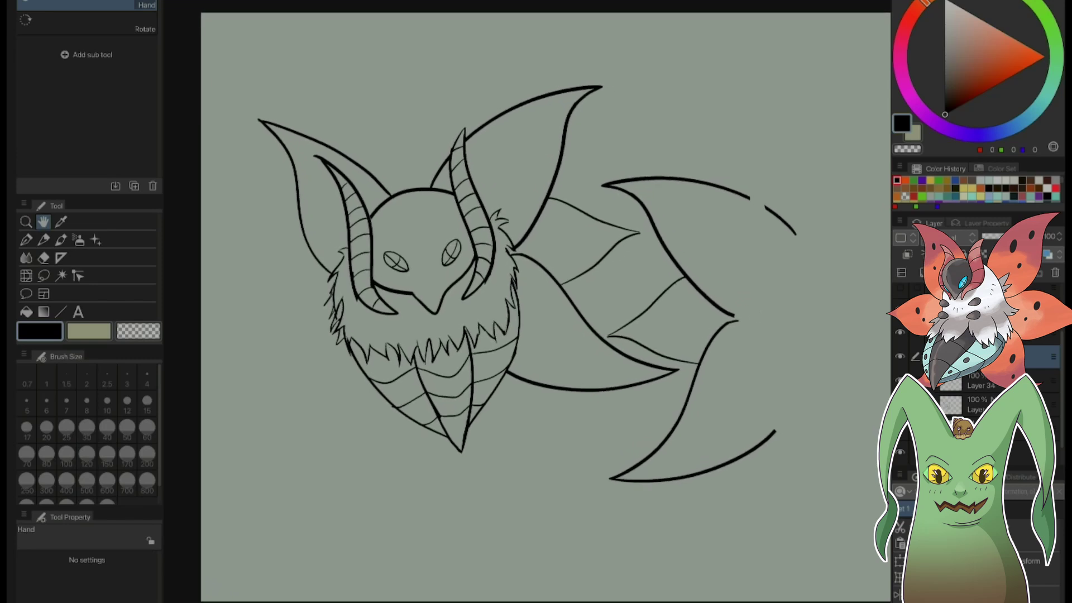
{"action": "key", "text": "ctrl+t"}
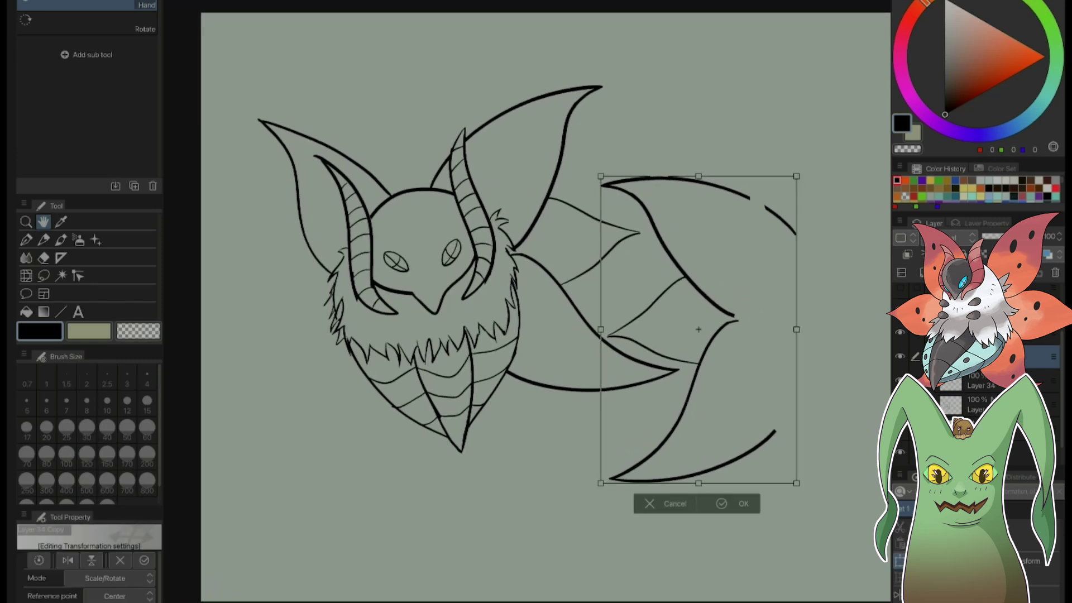
{"action": "left_click_drag", "start_coordinate": [749, 384], "coordinate": [343, 346]}
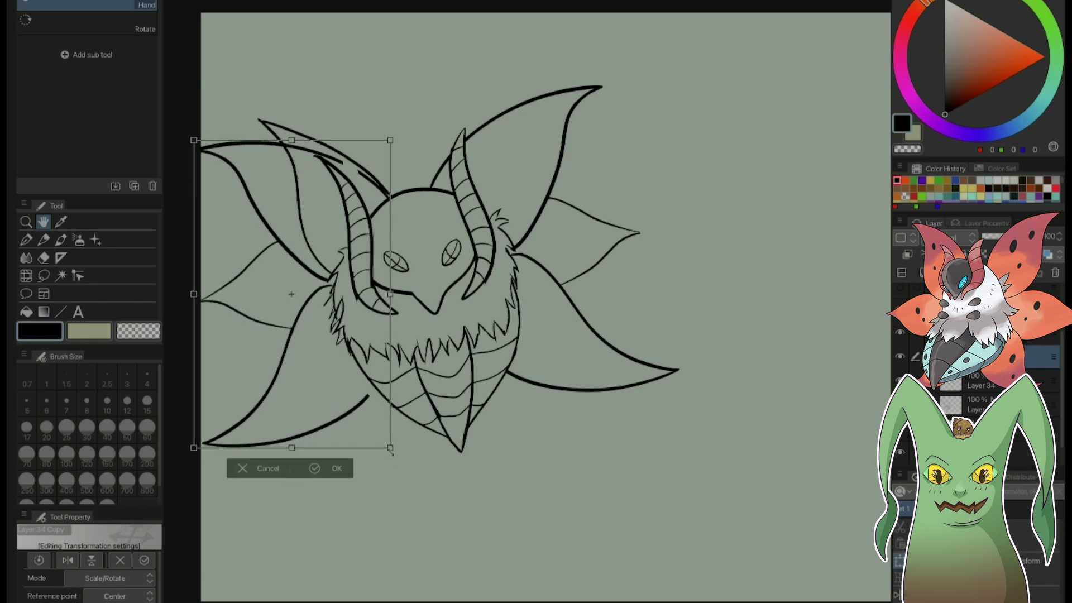
{"action": "left_click_drag", "start_coordinate": [392, 453], "coordinate": [412, 453]}
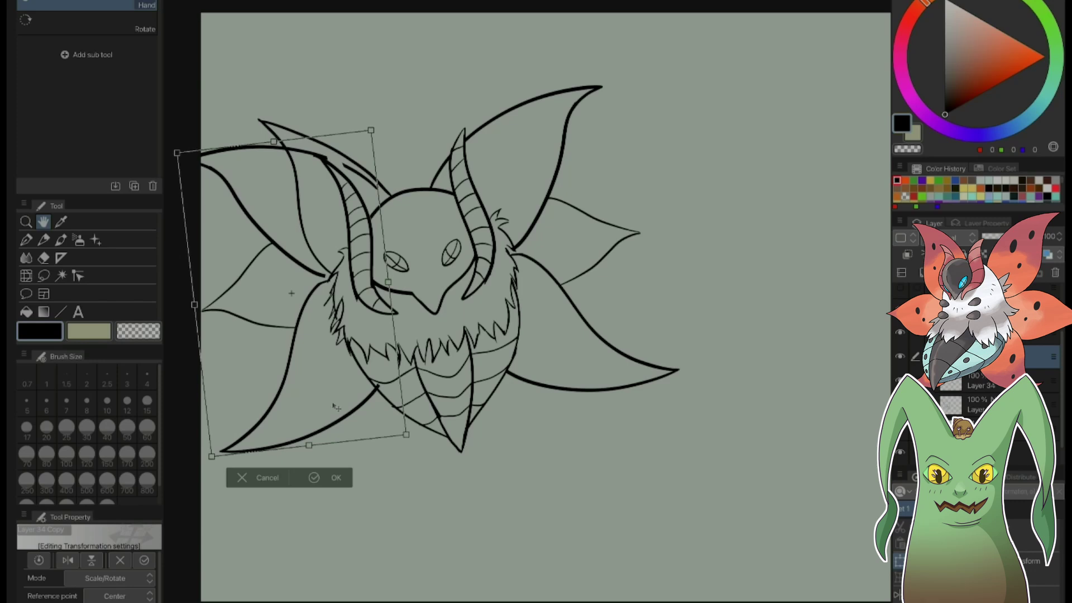
{"action": "left_click_drag", "start_coordinate": [383, 403], "coordinate": [372, 414]}
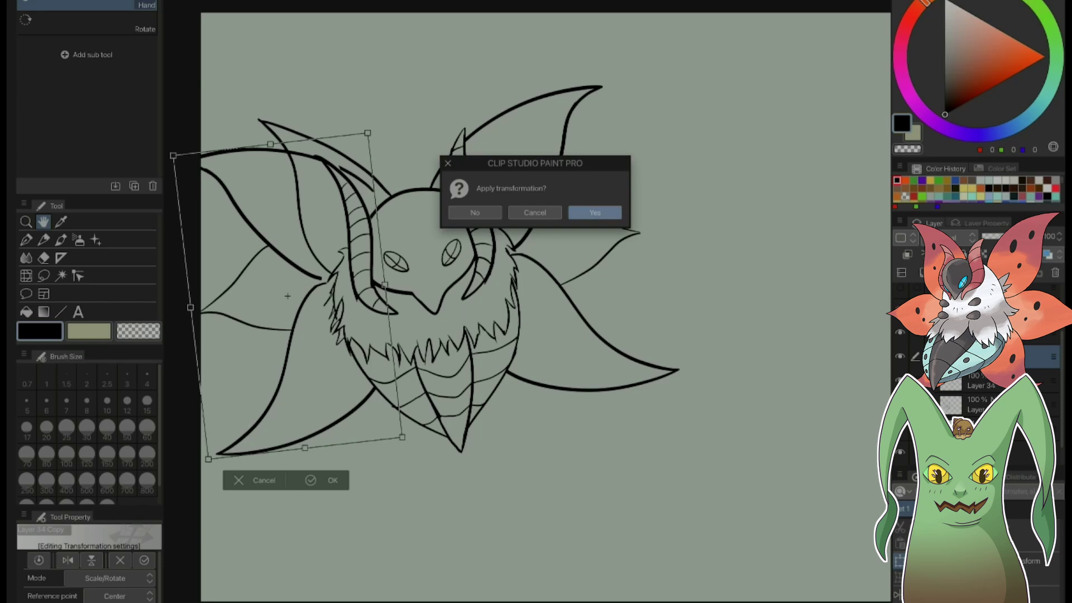
{"action": "left_click", "coordinate": [594, 213]}
- Select the Volcarona's line layers together and move the whole figure right so the copied wings fit inside the canvas
{"action": "mouse_move", "coordinate": [475, 302]}
{"action": "left_mouse_down"}
{"action": "mouse_move", "coordinate": [534, 302]}
{"action": "mouse_move", "coordinate": [444, 297]}
{"action": "mouse_move", "coordinate": [461, 259]}
{"action": "mouse_move", "coordinate": [477, 260]}
{"action": "left_mouse_up"}
{"action": "left_click", "coordinate": [982, 308]}
{"action": "left_click", "coordinate": [899, 561]}
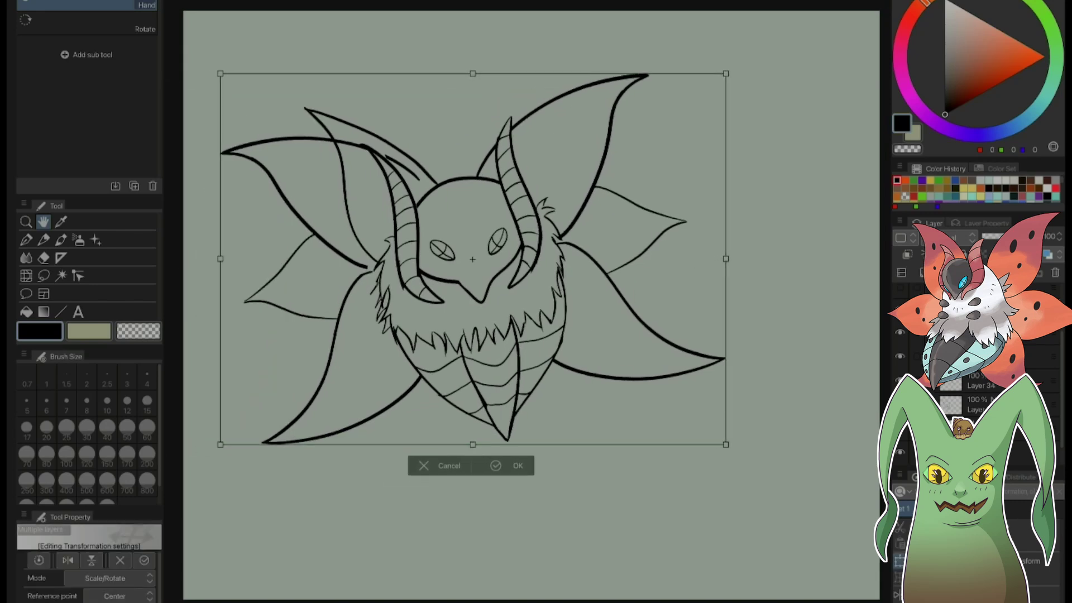
{"action": "left_click", "coordinate": [497, 465]}
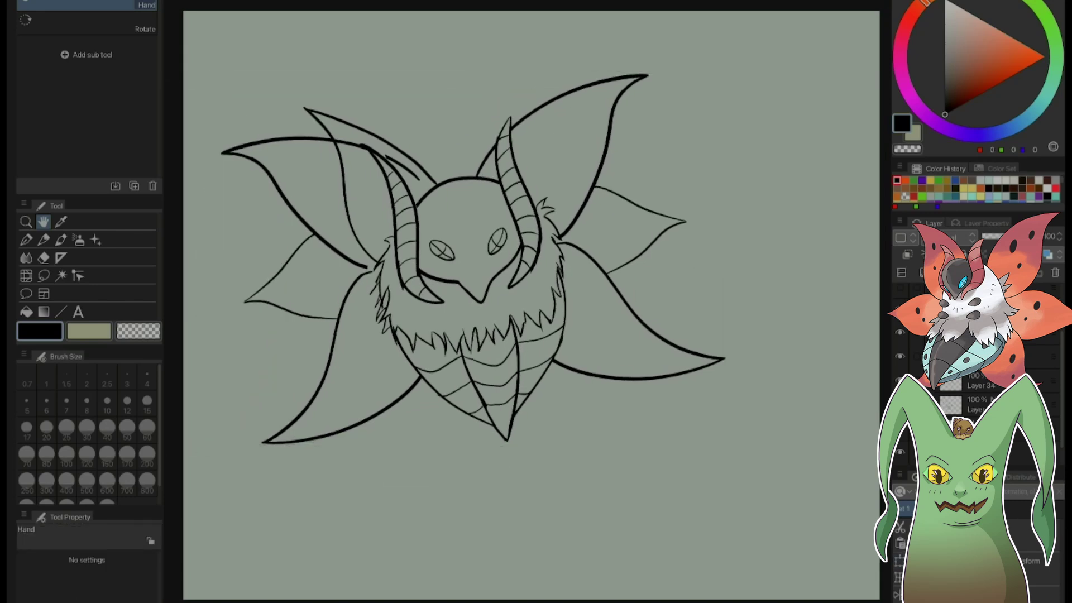
- Find the layer holding the old upper left wing by toggling layer visibility, and erase that wing's leftover outline
{"action": "left_click", "coordinate": [982, 356]}
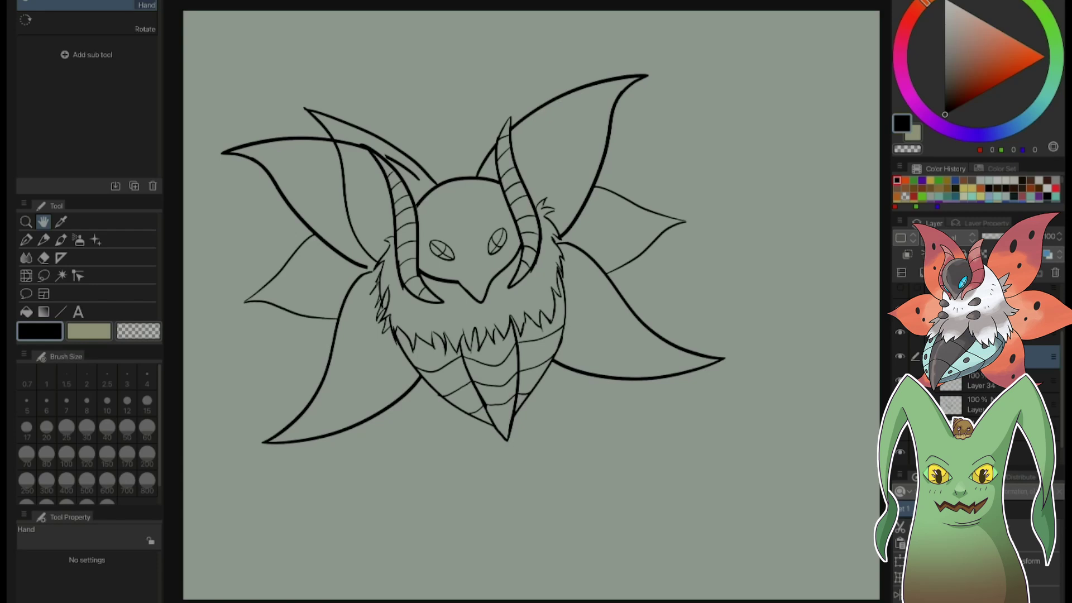
{"action": "left_click", "coordinate": [900, 356]}
{"action": "left_click", "coordinate": [899, 356]}
{"action": "left_click", "coordinate": [900, 380]}
{"action": "left_click", "coordinate": [900, 380]}
{"action": "left_click", "coordinate": [982, 404]}
{"action": "left_click", "coordinate": [900, 404]}
{"action": "left_click", "coordinate": [900, 404]}
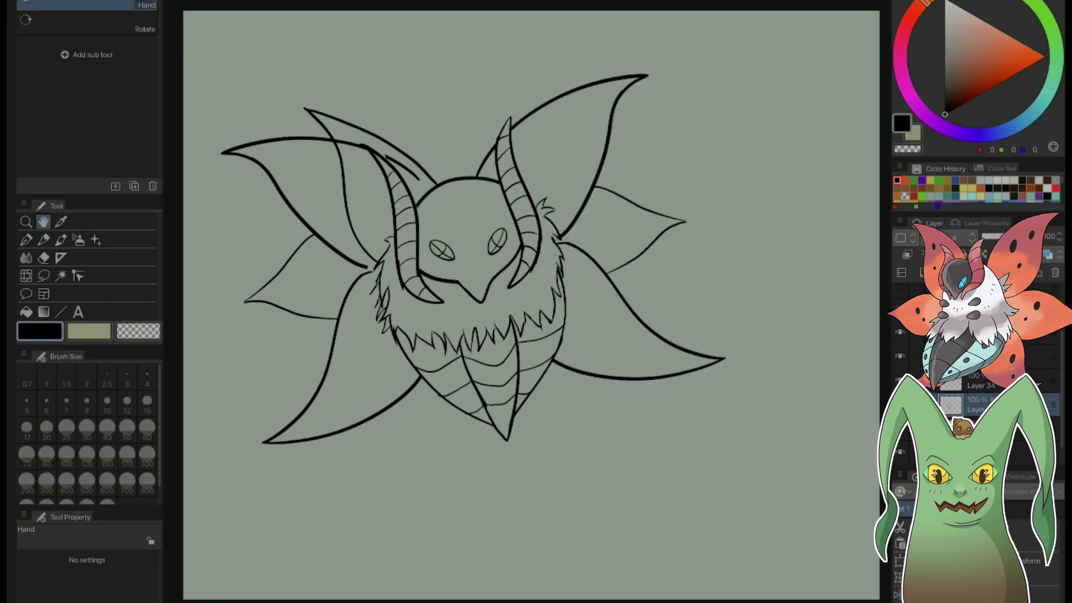
{"action": "key", "text": "e"}
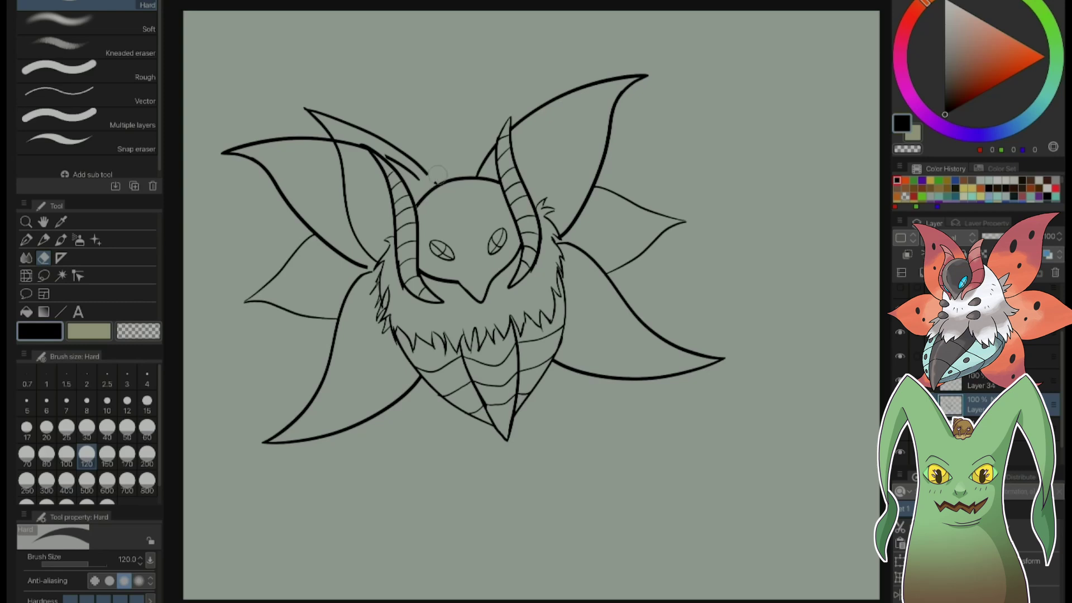
{"action": "mouse_move", "coordinate": [433, 180]}
{"action": "left_mouse_down"}
{"action": "mouse_move", "coordinate": [325, 105]}
{"action": "mouse_move", "coordinate": [313, 109]}
{"action": "mouse_move", "coordinate": [334, 126]}
{"action": "mouse_move", "coordinate": [350, 121]}
{"action": "mouse_move", "coordinate": [318, 119]}
{"action": "mouse_move", "coordinate": [356, 225]}
{"action": "left_mouse_up"}
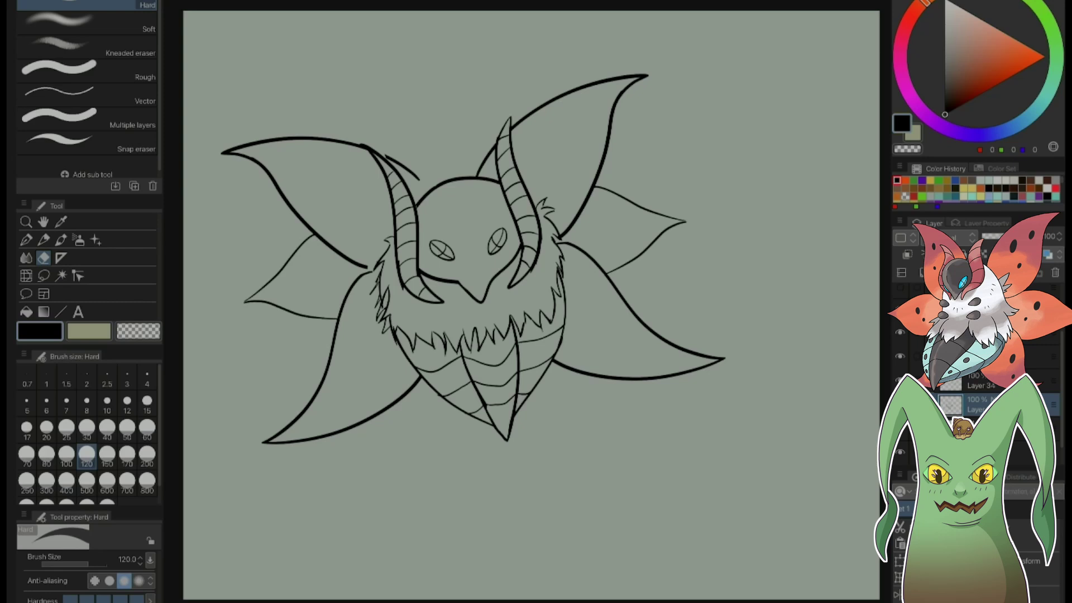
- On the copied wing layer, draw G-pen strokes joining the upper left wing's top edge to the line meeting the head
{"action": "key", "text": "p"}
{"action": "scroll", "coordinate": [447, 217], "scroll_direction": "up", "scroll_amount": 4}
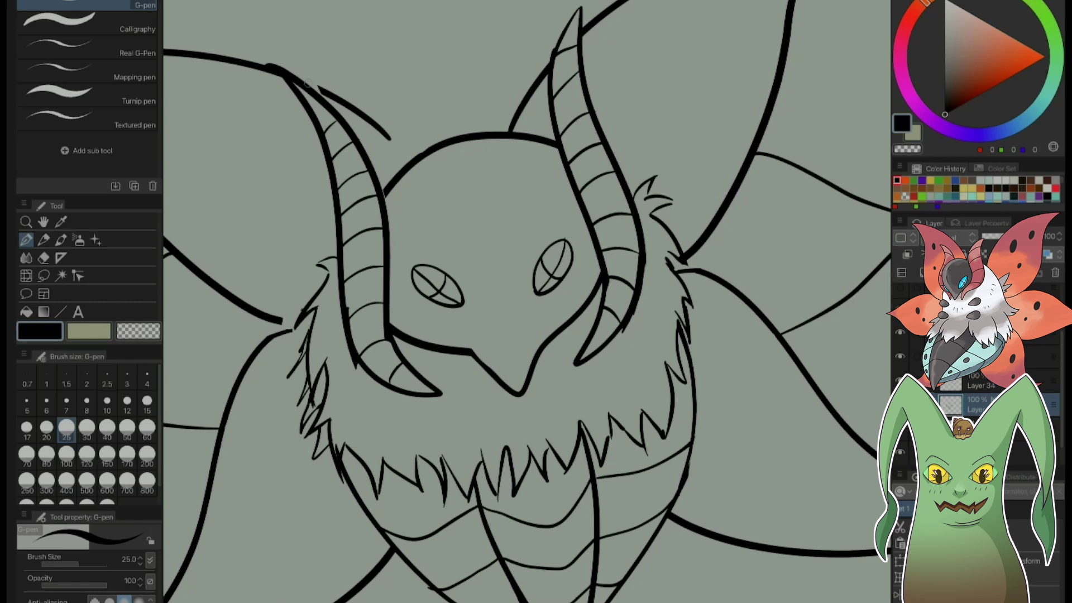
{"action": "left_click", "coordinate": [900, 356]}
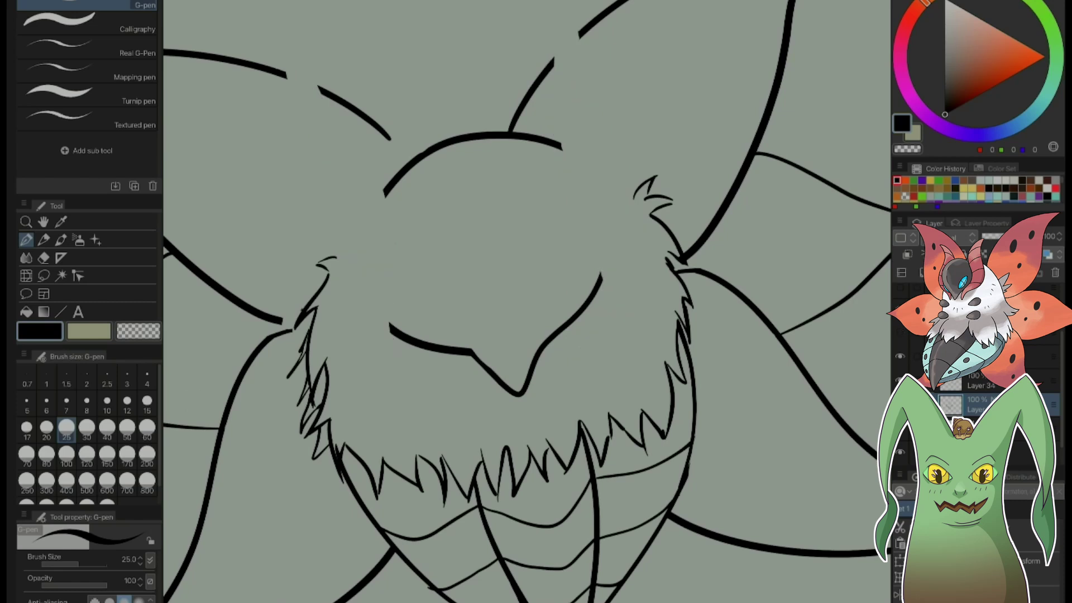
{"action": "left_click", "coordinate": [900, 356]}
{"action": "left_click", "coordinate": [900, 380]}
{"action": "left_click", "coordinate": [900, 381]}
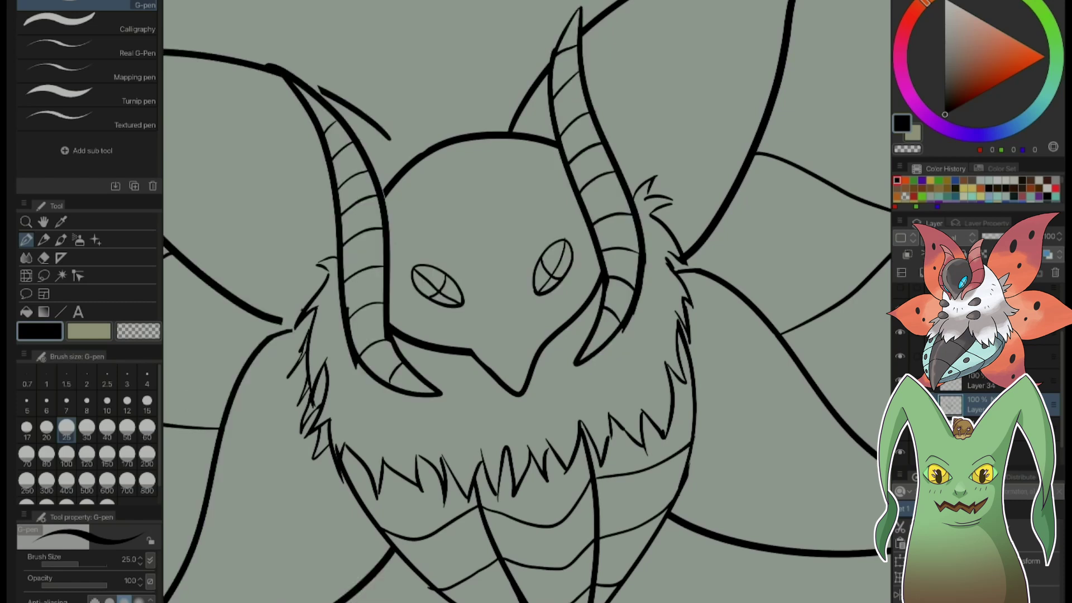
{"action": "left_click", "coordinate": [999, 356]}
{"action": "left_click", "coordinate": [899, 356]}
{"action": "left_click", "coordinate": [900, 356]}
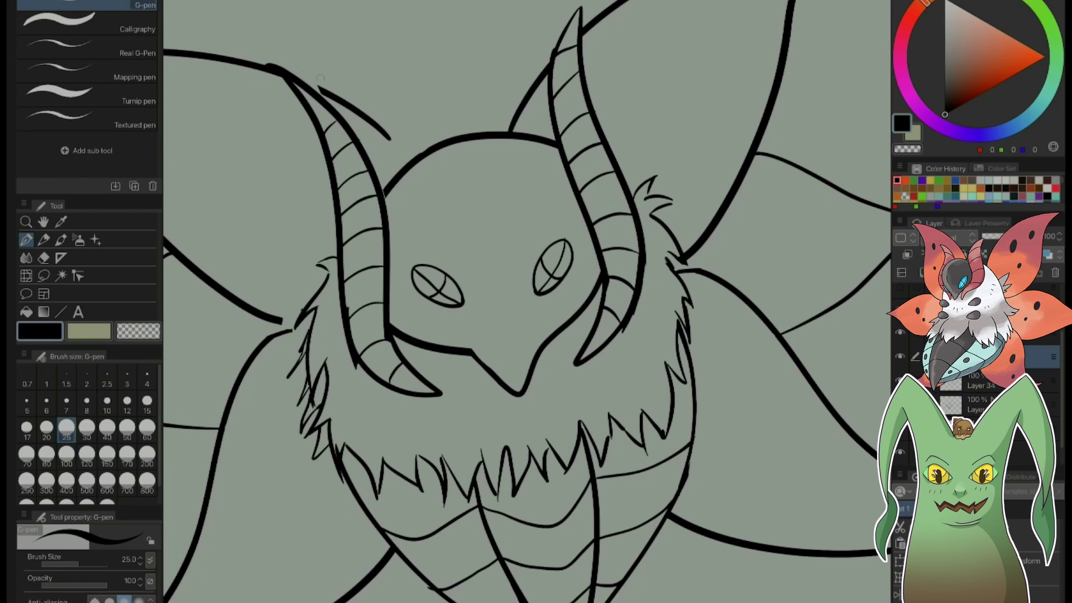
{"action": "left_click_drag", "start_coordinate": [299, 78], "coordinate": [322, 90]}
{"action": "left_click_drag", "start_coordinate": [386, 135], "coordinate": [410, 162]}
{"action": "scroll", "coordinate": [500, 380], "scroll_direction": "down", "scroll_amount": 4}
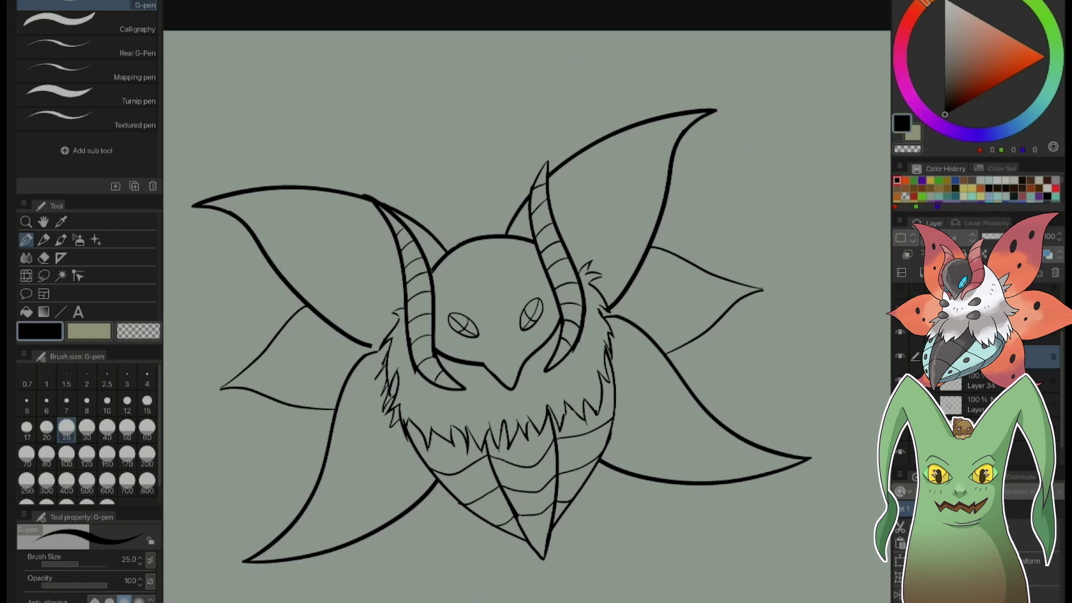
- Ink the joint of the left wings up to the fur collar and tidy its edge with a size 25 hard eraser
{"action": "scroll", "coordinate": [329, 386], "scroll_direction": "up", "scroll_amount": 4}
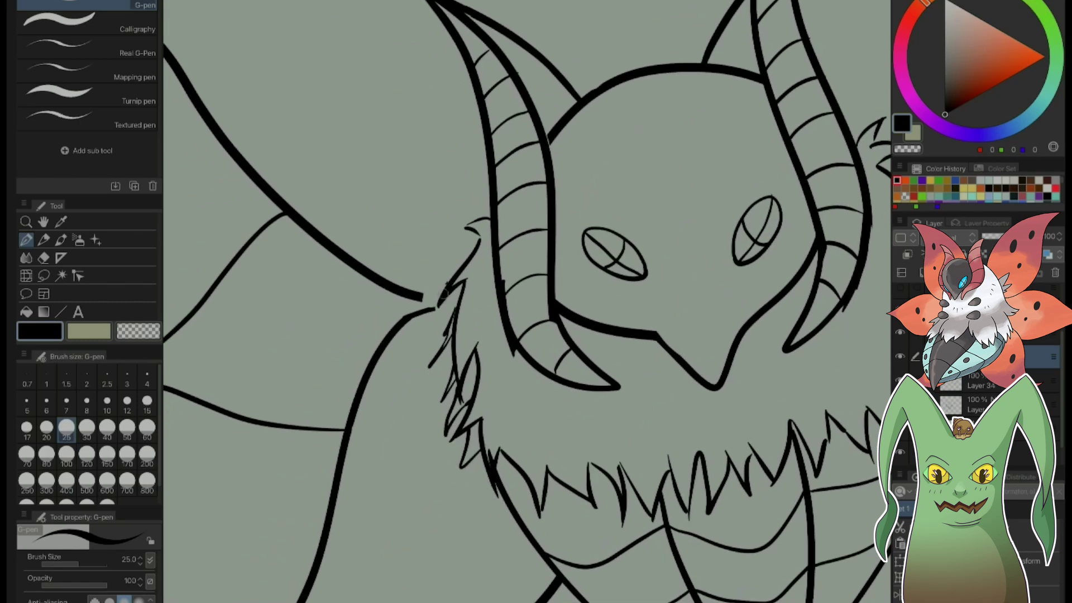
{"action": "mouse_move", "coordinate": [445, 295]}
{"action": "left_mouse_down"}
{"action": "mouse_move", "coordinate": [417, 295]}
{"action": "mouse_move", "coordinate": [440, 295]}
{"action": "mouse_move", "coordinate": [424, 295]}
{"action": "mouse_move", "coordinate": [456, 317]}
{"action": "mouse_move", "coordinate": [413, 312]}
{"action": "mouse_move", "coordinate": [444, 295]}
{"action": "mouse_move", "coordinate": [402, 320]}
{"action": "mouse_move", "coordinate": [440, 293]}
{"action": "mouse_move", "coordinate": [432, 318]}
{"action": "left_mouse_up"}
{"action": "left_click", "coordinate": [44, 258]}
{"action": "key", "text": "ctrl+z"}
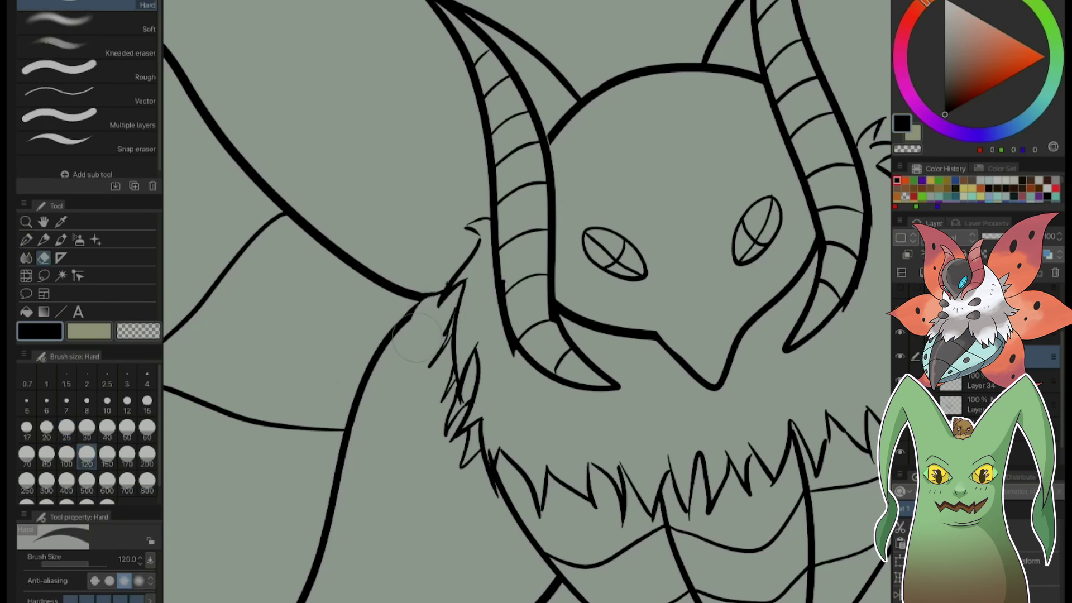
{"action": "key", "text": "ctrl+z"}
{"action": "left_click", "coordinate": [66, 428]}
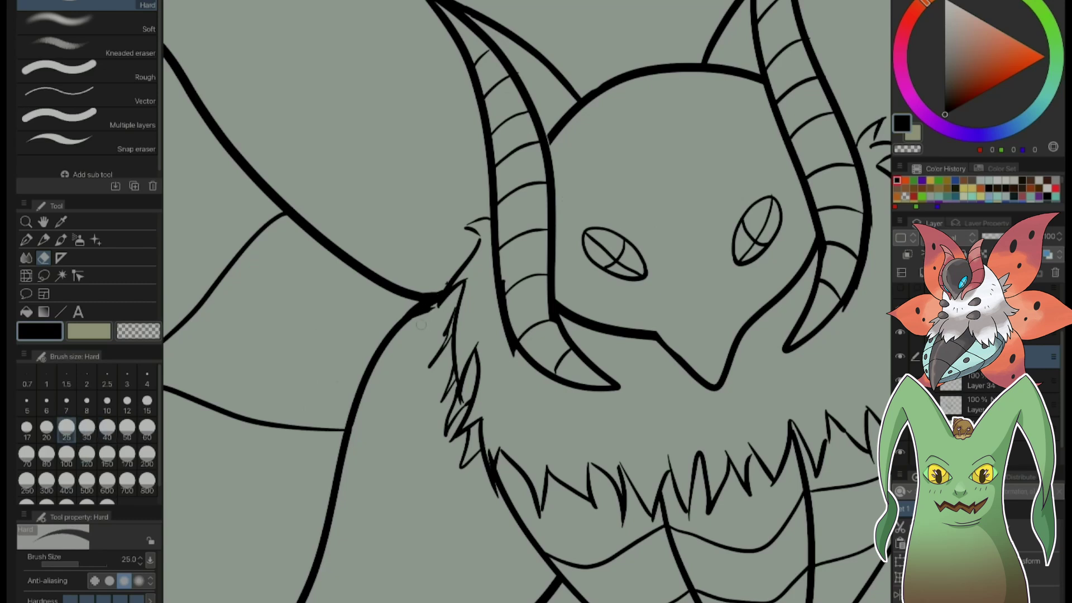
{"action": "left_click_drag", "start_coordinate": [423, 318], "coordinate": [438, 306]}
- Ink the joint where the right-hand wings meet the fur collar with the G-pen, closing the gap between them
{"action": "left_click_drag", "start_coordinate": [670, 279], "coordinate": [386, 248]}
{"action": "left_click_drag", "start_coordinate": [558, 251], "coordinate": [446, 321]}
{"action": "left_click", "coordinate": [26, 240]}
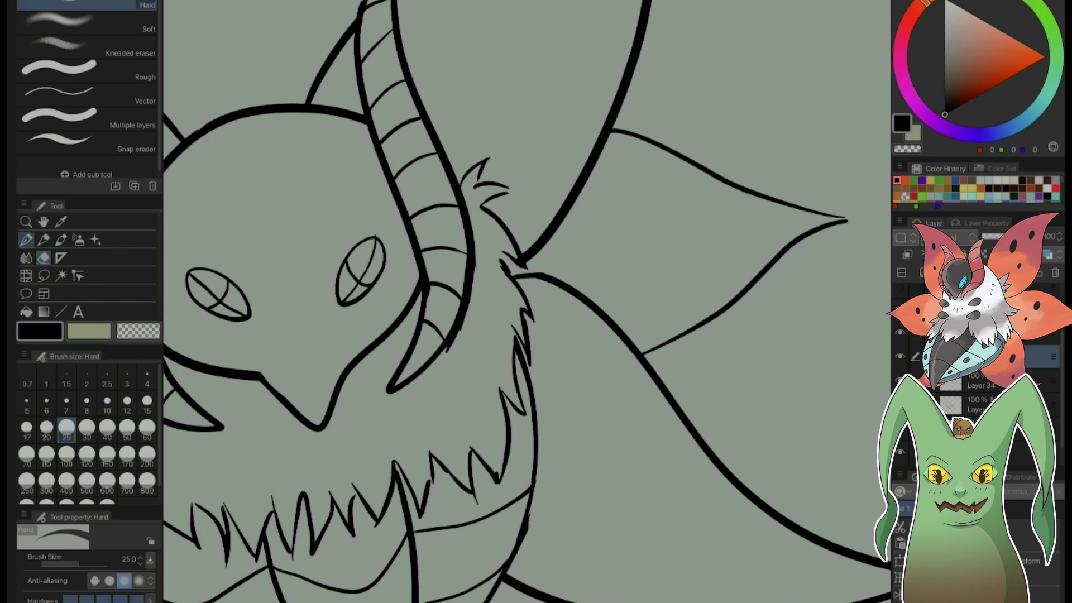
{"action": "mouse_move", "coordinate": [539, 248]}
{"action": "left_mouse_down"}
{"action": "mouse_move", "coordinate": [507, 273]}
{"action": "mouse_move", "coordinate": [531, 255]}
{"action": "mouse_move", "coordinate": [541, 276]}
{"action": "mouse_move", "coordinate": [510, 274]}
{"action": "left_mouse_up"}
{"action": "scroll", "coordinate": [526, 301], "scroll_direction": "down", "scroll_amount": 5}
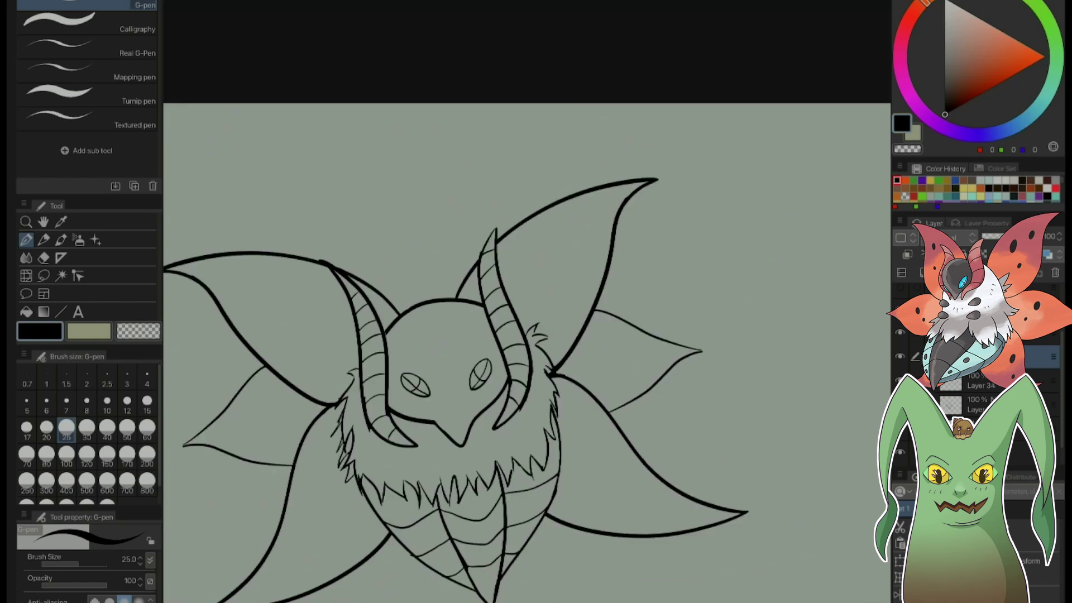
{"action": "left_click_drag", "start_coordinate": [526, 335], "coordinate": [533, 269]}
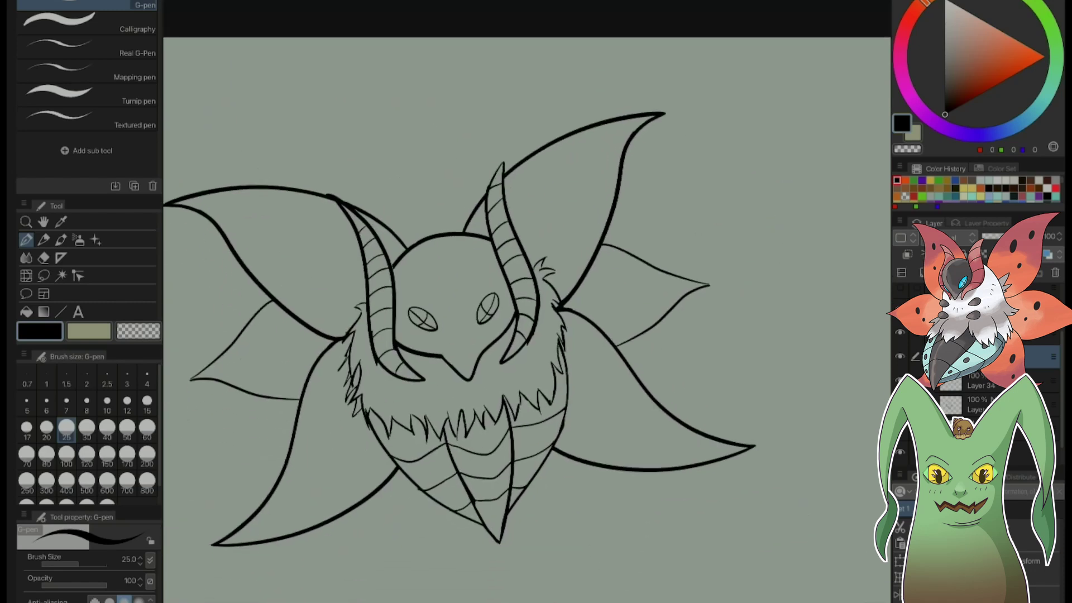
{"action": "key", "text": "ctrl+z"}
{"action": "key", "text": "ctrl+z"}
{"action": "key", "text": "ctrl+z"}
{"action": "key", "text": "ctrl+z"}
{"action": "key", "text": "ctrl+z"}
{"action": "key", "text": "ctrl+z"}
{"action": "key", "text": "ctrl+y"}
{"action": "key", "text": "ctrl+y"}
{"action": "key", "text": "ctrl+y"}
{"action": "key", "text": "ctrl+y"}
{"action": "key", "text": "ctrl+y"}
{"action": "key", "text": "ctrl+y"}
{"action": "key", "text": "ctrl+z"}
{"action": "key", "text": "ctrl+y"}
{"action": "key", "text": "ctrl+z"}
{"action": "key", "text": "ctrl+y"}
- Erase the stray line end that overshoots the left edge of the moth's segmented abdomen
{"action": "scroll", "coordinate": [520, 346], "scroll_direction": "up", "scroll_amount": 4}
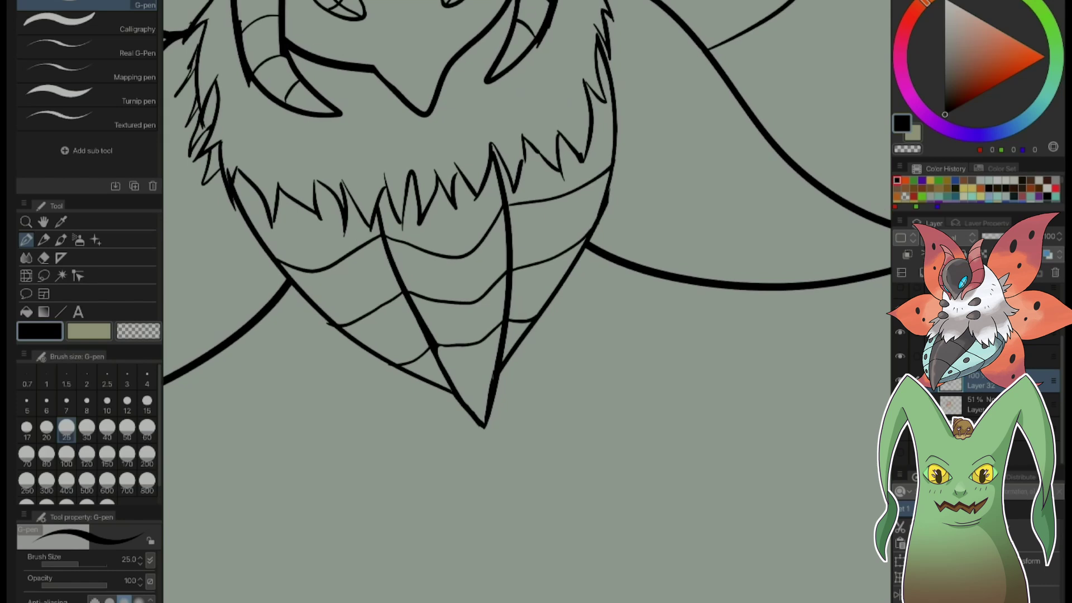
{"action": "left_click", "coordinate": [43, 258]}
{"action": "left_click", "coordinate": [329, 323]}
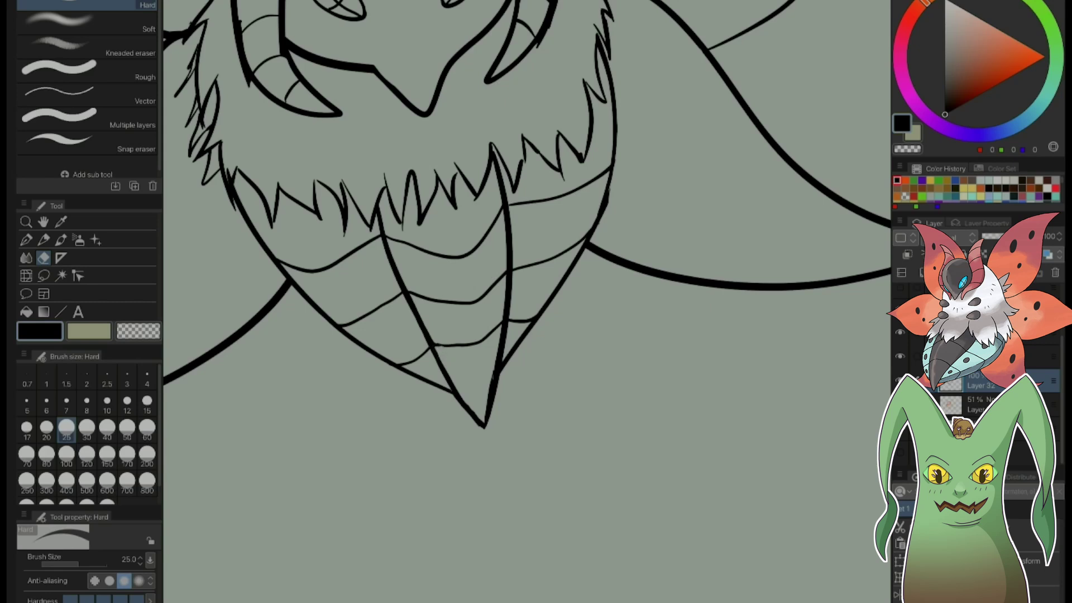
{"action": "scroll", "coordinate": [527, 301], "scroll_direction": "down", "scroll_amount": 3}
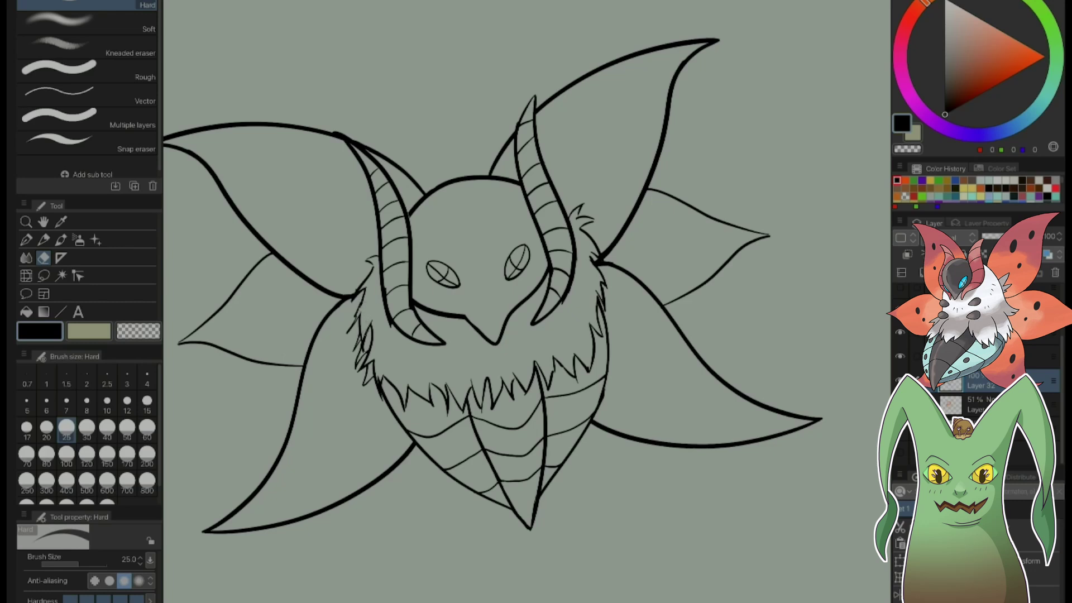
{"action": "mouse_move", "coordinate": [360, 331]}
{"action": "left_mouse_down"}
{"action": "mouse_move", "coordinate": [356, 346]}
{"action": "mouse_move", "coordinate": [374, 320]}
{"action": "left_mouse_up"}
{"action": "key", "text": "p"}
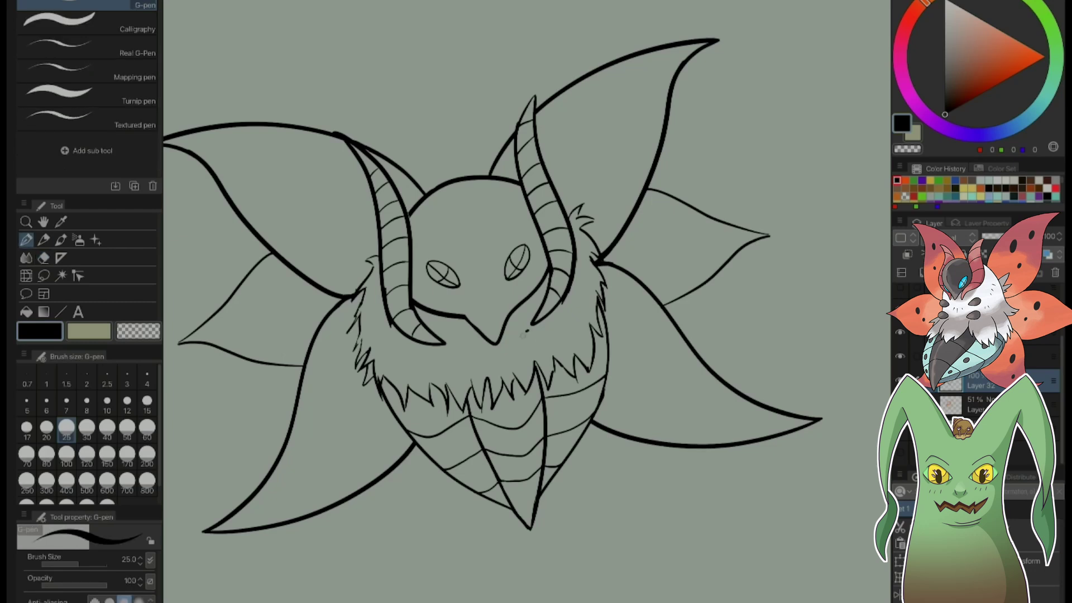
{"action": "mouse_move", "coordinate": [527, 332]}
{"action": "left_mouse_down"}
{"action": "mouse_move", "coordinate": [519, 351]}
{"action": "mouse_move", "coordinate": [462, 349]}
{"action": "mouse_move", "coordinate": [480, 360]}
{"action": "mouse_move", "coordinate": [466, 366]}
{"action": "left_mouse_up"}
{"action": "key", "text": "ctrl+z"}
{"action": "key", "text": "ctrl+z"}
{"action": "key", "text": "ctrl+z"}
{"action": "key", "text": "ctrl+z"}
- Set the hard eraser to size 25 and erase the jagged fur lines along the collar's left side
{"action": "key", "text": "e"}
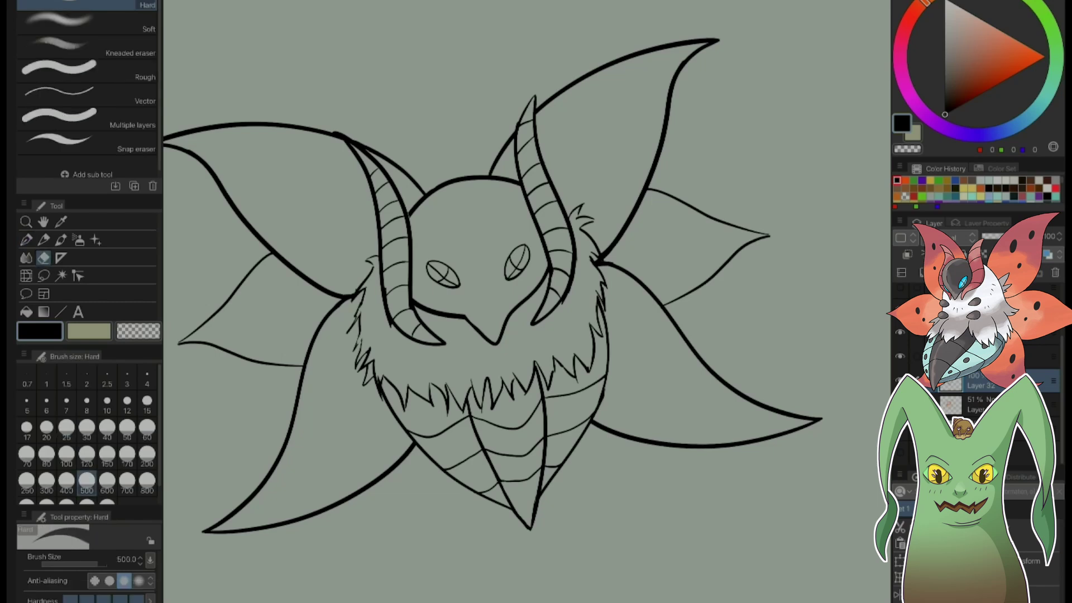
{"action": "left_click", "coordinate": [67, 430]}
{"action": "left_click_drag", "start_coordinate": [371, 274], "coordinate": [371, 257]}
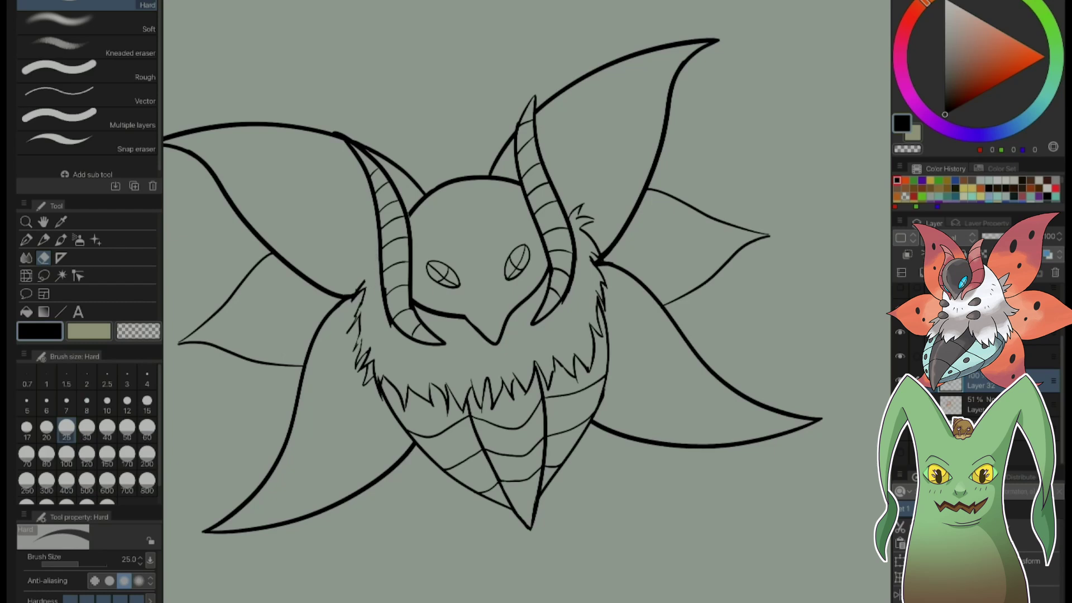
{"action": "mouse_move", "coordinate": [368, 288]}
{"action": "left_mouse_down"}
{"action": "mouse_move", "coordinate": [346, 339]}
{"action": "mouse_move", "coordinate": [361, 310]}
{"action": "mouse_move", "coordinate": [351, 374]}
{"action": "mouse_move", "coordinate": [366, 333]}
{"action": "mouse_move", "coordinate": [365, 394]}
{"action": "left_mouse_up"}
{"action": "left_click_drag", "start_coordinate": [369, 352], "coordinate": [370, 394]}
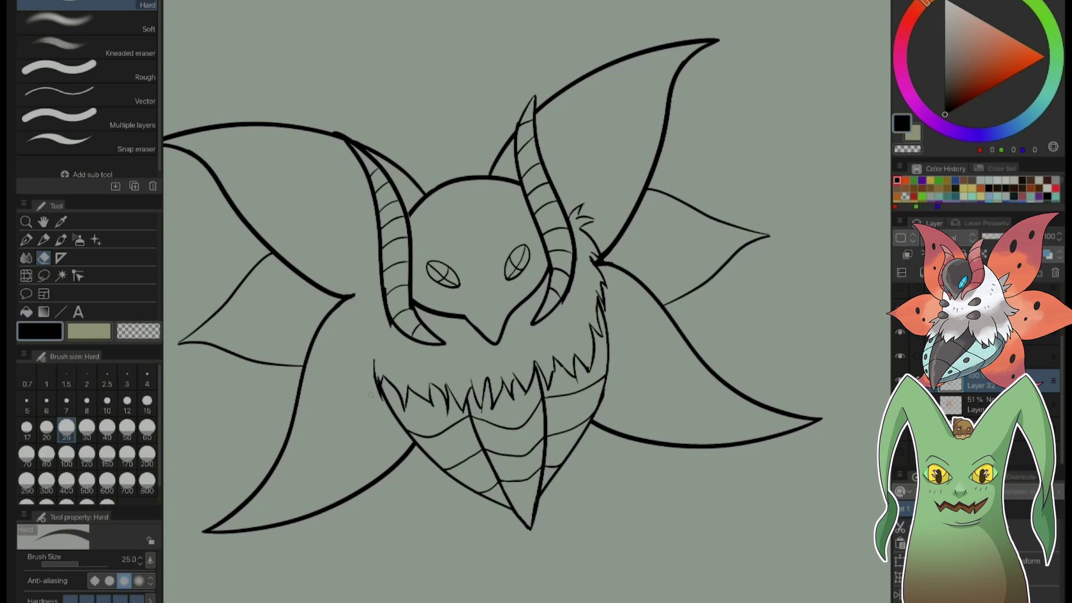
- Redraw the collar's left outline with the G-pen, curving from beside the horn down into wider fur tufts
{"action": "key", "text": "p"}
{"action": "left_click_drag", "start_coordinate": [381, 256], "coordinate": [340, 360]}
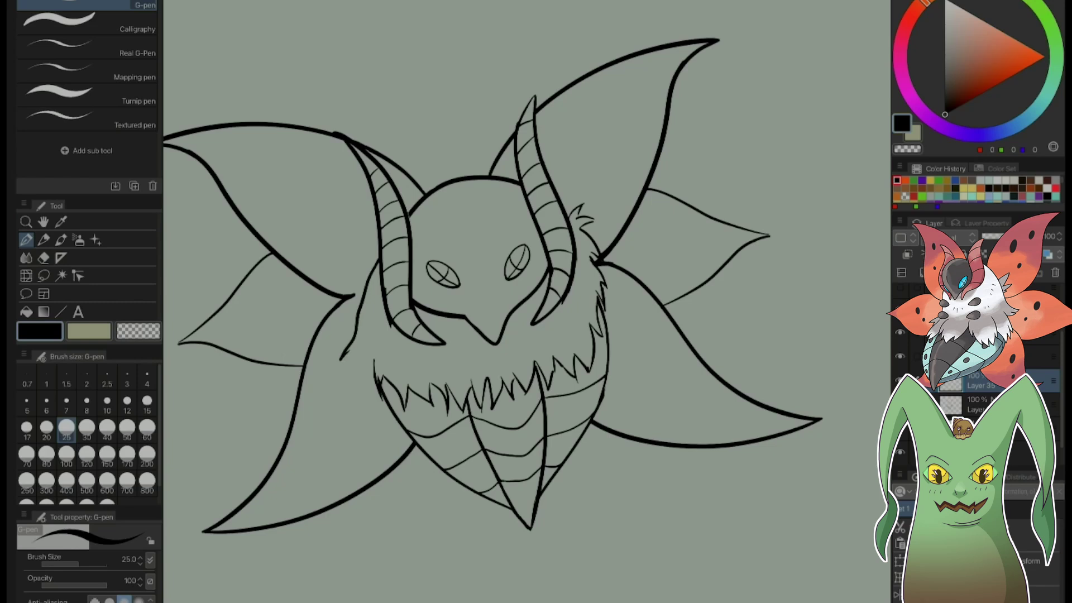
{"action": "key", "text": "ctrl+z"}
{"action": "mouse_move", "coordinate": [380, 237]}
{"action": "left_mouse_down"}
{"action": "mouse_move", "coordinate": [345, 350]}
{"action": "mouse_move", "coordinate": [356, 334]}
{"action": "mouse_move", "coordinate": [350, 392]}
{"action": "mouse_move", "coordinate": [357, 413]}
{"action": "left_mouse_up"}
{"action": "mouse_move", "coordinate": [361, 374]}
{"action": "left_mouse_down"}
{"action": "mouse_move", "coordinate": [360, 415]}
{"action": "mouse_move", "coordinate": [381, 414]}
{"action": "mouse_move", "coordinate": [409, 381]}
{"action": "mouse_move", "coordinate": [432, 437]}
{"action": "left_mouse_up"}
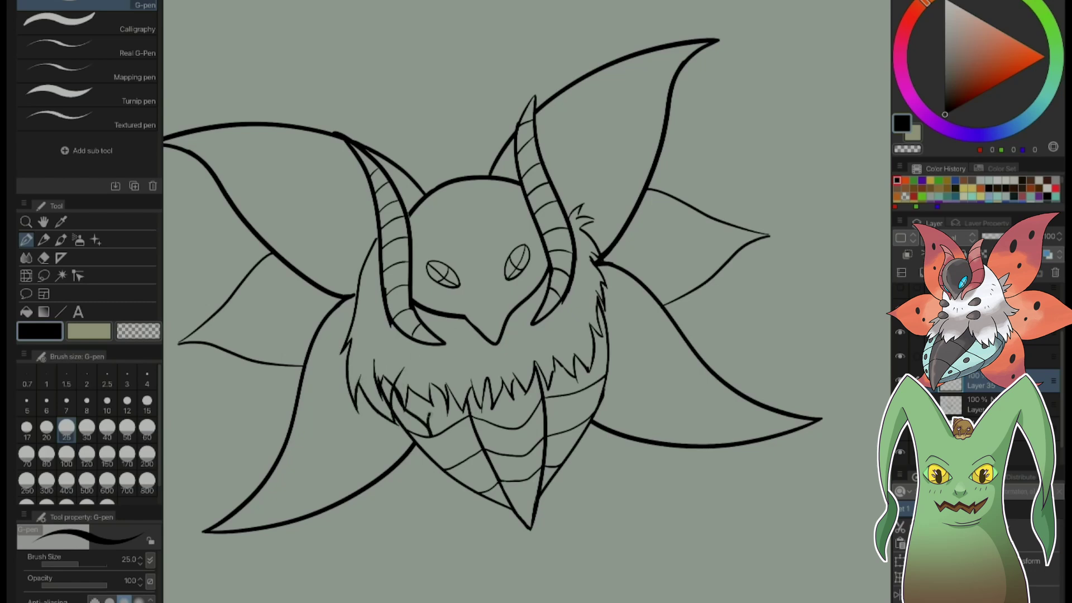
{"action": "mouse_move", "coordinate": [430, 385]}
{"action": "left_mouse_down"}
{"action": "mouse_move", "coordinate": [444, 453]}
{"action": "mouse_move", "coordinate": [467, 403]}
{"action": "mouse_move", "coordinate": [486, 426]}
{"action": "left_mouse_up"}
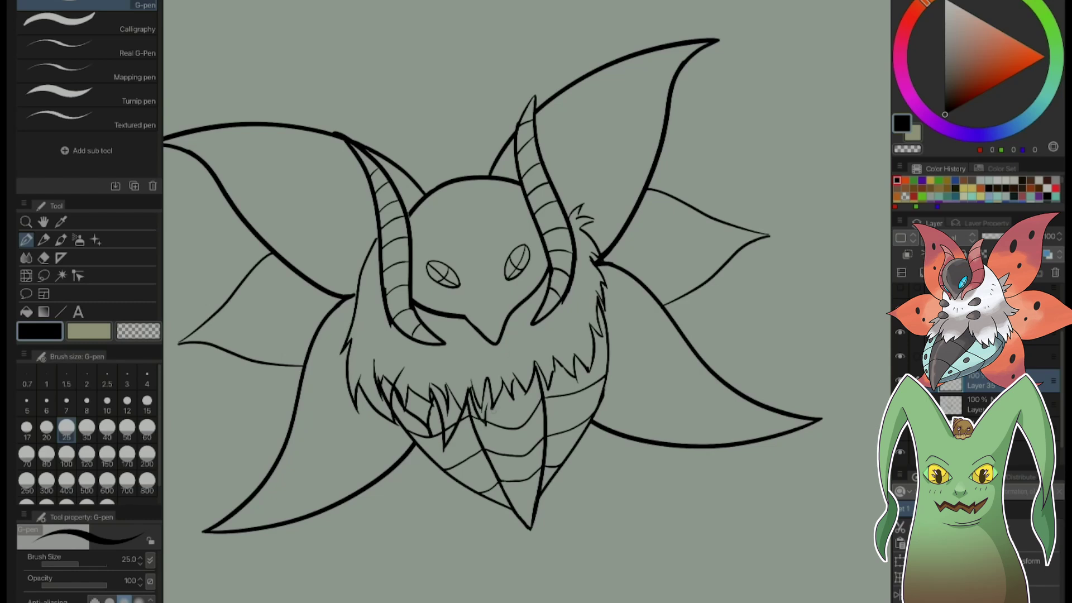
{"action": "left_click_drag", "start_coordinate": [488, 403], "coordinate": [506, 437]}
{"action": "left_click_drag", "start_coordinate": [513, 397], "coordinate": [506, 436]}
{"action": "key", "text": "ctrl+z"}
{"action": "key", "text": "ctrl+z"}
{"action": "key", "text": "ctrl+z"}
{"action": "key", "text": "ctrl+z"}
{"action": "key", "text": "ctrl+z"}
{"action": "key", "text": "ctrl+z"}
{"action": "key", "text": "ctrl+z"}
{"action": "key", "text": "ctrl+z"}
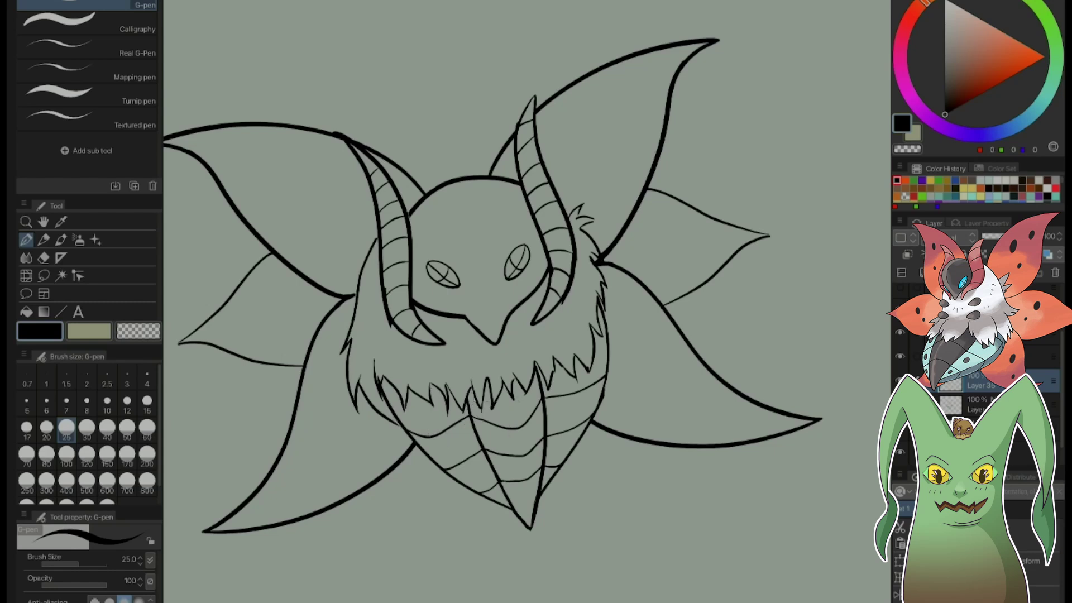
- Draw pointed fur tufts along the lower left edge of the collar, overlapping the abdomen
{"action": "mouse_move", "coordinate": [390, 391]}
{"action": "left_mouse_down"}
{"action": "mouse_move", "coordinate": [402, 426]}
{"action": "mouse_move", "coordinate": [389, 393]}
{"action": "left_mouse_up"}
{"action": "mouse_move", "coordinate": [405, 388]}
{"action": "left_mouse_down"}
{"action": "mouse_move", "coordinate": [393, 408]}
{"action": "mouse_move", "coordinate": [407, 418]}
{"action": "left_mouse_up"}
{"action": "left_click_drag", "start_coordinate": [416, 379], "coordinate": [450, 444]}
{"action": "left_click_drag", "start_coordinate": [455, 424], "coordinate": [449, 440]}
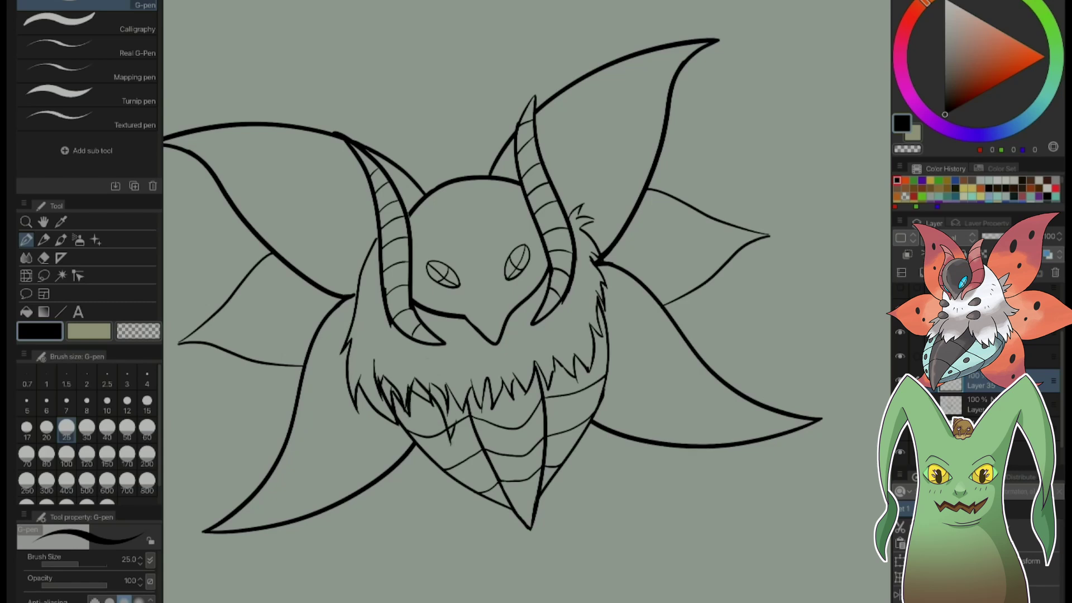
{"action": "key", "text": "ctrl+z"}
- Continue the larger fur tufts across the collar's lower edge, from the middle of the abdomen to its right side
{"action": "left_click_drag", "start_coordinate": [495, 293], "coordinate": [501, 308]}
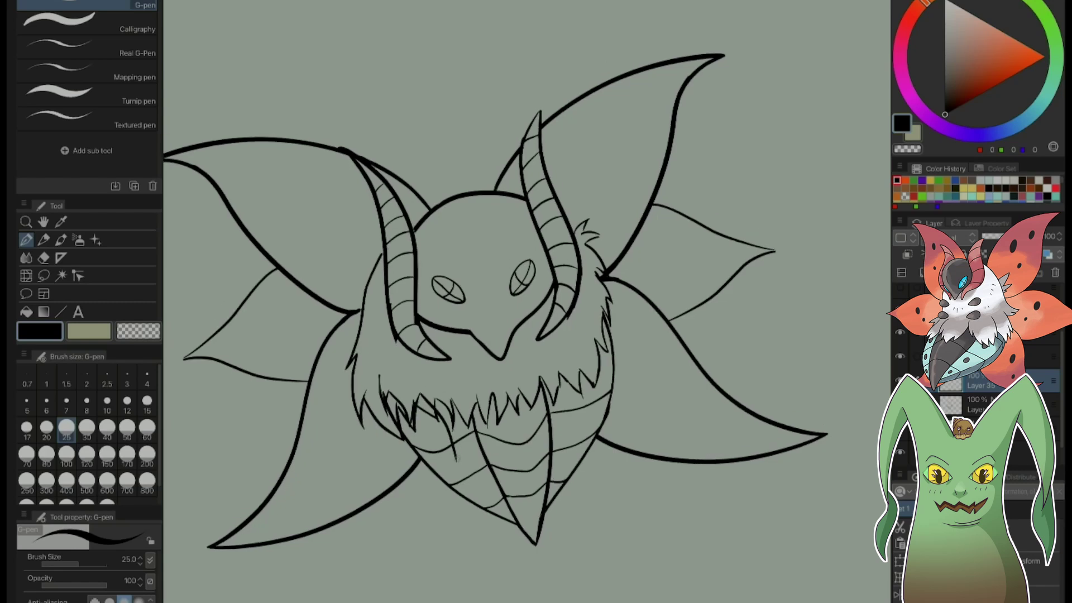
{"action": "left_click_drag", "start_coordinate": [470, 423], "coordinate": [454, 461]}
{"action": "left_click_drag", "start_coordinate": [474, 409], "coordinate": [464, 455]}
{"action": "left_click_drag", "start_coordinate": [496, 409], "coordinate": [466, 453]}
{"action": "mouse_move", "coordinate": [493, 408]}
{"action": "left_mouse_down"}
{"action": "mouse_move", "coordinate": [511, 435]}
{"action": "mouse_move", "coordinate": [520, 416]}
{"action": "mouse_move", "coordinate": [537, 438]}
{"action": "mouse_move", "coordinate": [541, 413]}
{"action": "left_mouse_up"}
{"action": "left_click_drag", "start_coordinate": [557, 412], "coordinate": [549, 432]}
{"action": "mouse_move", "coordinate": [577, 392]}
{"action": "left_mouse_down"}
{"action": "mouse_move", "coordinate": [603, 384]}
{"action": "mouse_move", "coordinate": [620, 399]}
{"action": "left_mouse_up"}
- Draw a wider fur outline up the collar's right side, ending in tufts beside the right horn
{"action": "left_click_drag", "start_coordinate": [616, 355], "coordinate": [618, 383]}
{"action": "left_click_drag", "start_coordinate": [631, 321], "coordinate": [622, 356]}
{"action": "mouse_move", "coordinate": [627, 298]}
{"action": "left_mouse_down"}
{"action": "mouse_move", "coordinate": [619, 322]}
{"action": "mouse_move", "coordinate": [631, 312]}
{"action": "left_mouse_up"}
{"action": "mouse_move", "coordinate": [615, 277]}
{"action": "left_mouse_down"}
{"action": "mouse_move", "coordinate": [585, 221]}
{"action": "mouse_move", "coordinate": [568, 233]}
{"action": "left_mouse_up"}
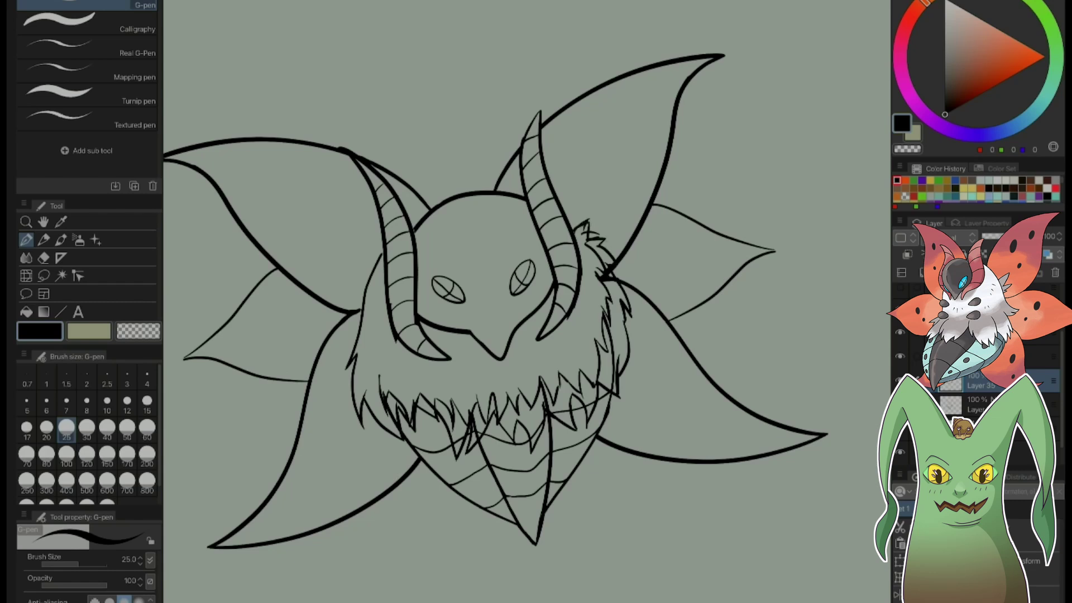
{"action": "mouse_move", "coordinate": [385, 250]}
{"action": "left_mouse_down"}
{"action": "mouse_move", "coordinate": [354, 272]}
{"action": "mouse_move", "coordinate": [345, 349]}
{"action": "left_mouse_up"}
{"action": "left_click_drag", "start_coordinate": [359, 324], "coordinate": [348, 347]}
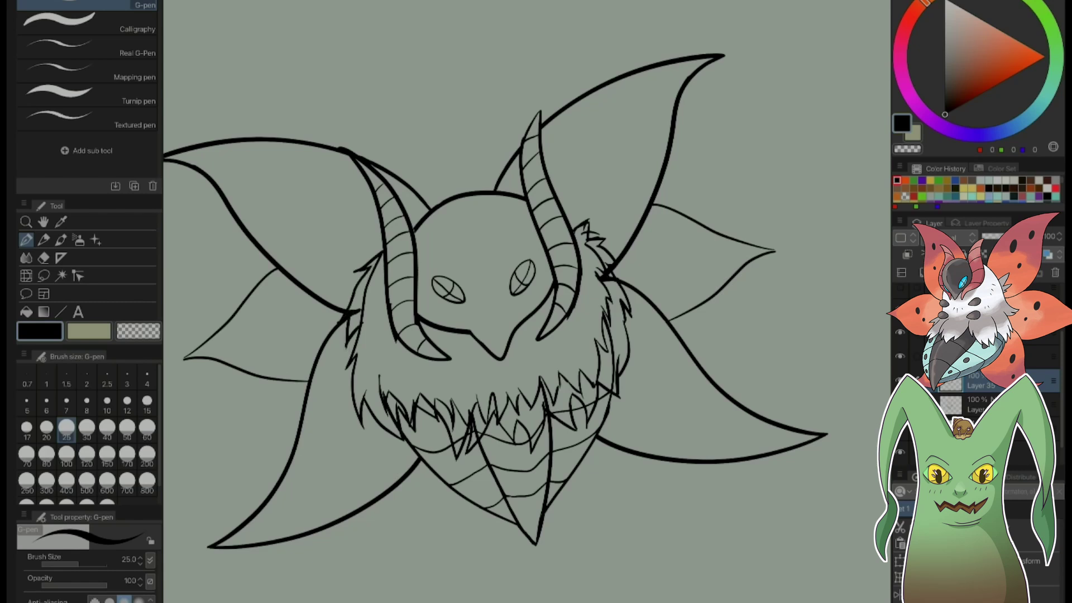
{"action": "key", "text": "ctrl+z"}
{"action": "key", "text": "ctrl+z"}
{"action": "key", "text": "ctrl+z"}
{"action": "key", "text": "ctrl+z"}
{"action": "key", "text": "ctrl+z"}
{"action": "key", "text": "ctrl+z"}
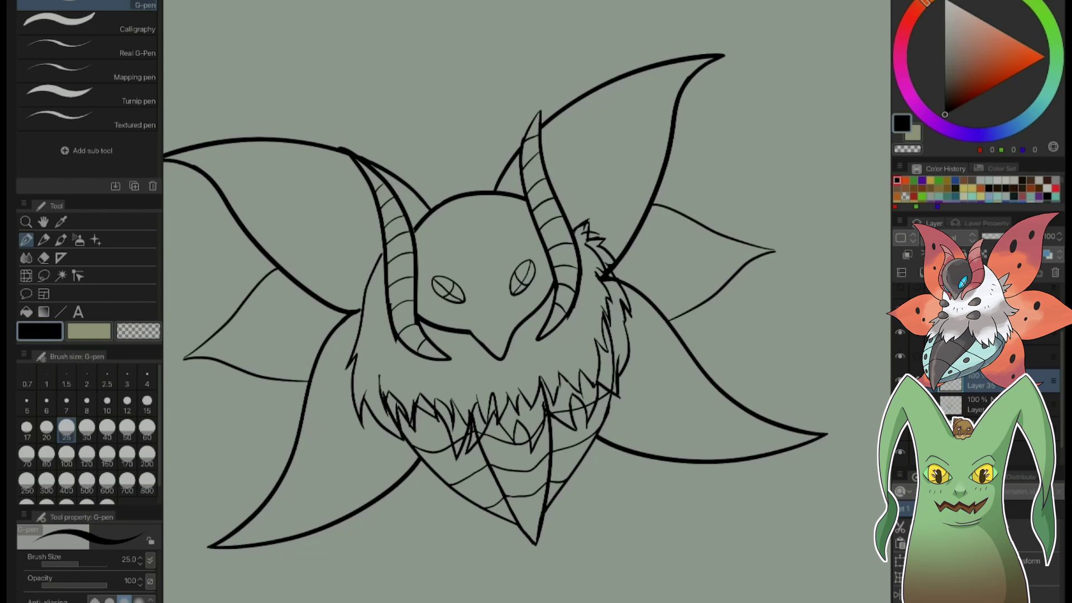
- Reinforce the collar's upper left outline beside the horn and tidy it with the eraser
{"action": "left_click_drag", "start_coordinate": [385, 260], "coordinate": [360, 334]}
{"action": "key", "text": "e"}
{"action": "scroll", "coordinate": [496, 305], "scroll_direction": "up", "scroll_amount": 1}
{"action": "left_click_drag", "start_coordinate": [376, 262], "coordinate": [357, 327]}
- On the layer below, erase the old inner fur lines along the collar's right side
{"action": "left_click", "coordinate": [985, 404]}
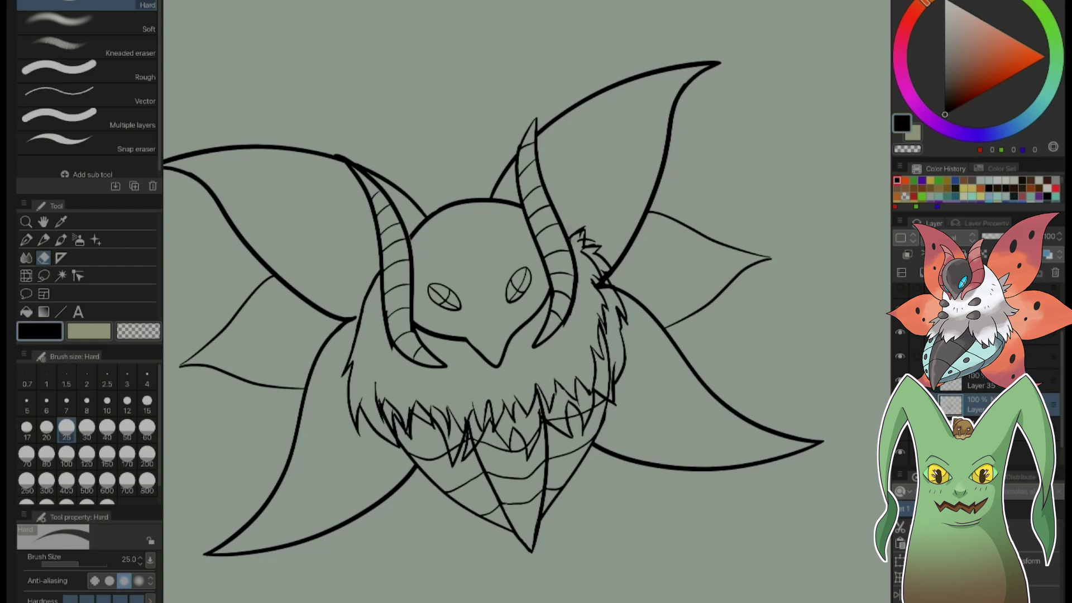
{"action": "left_click_drag", "start_coordinate": [576, 217], "coordinate": [611, 384]}
{"action": "mouse_move", "coordinate": [594, 347]}
{"action": "left_mouse_down"}
{"action": "mouse_move", "coordinate": [596, 378]}
{"action": "mouse_move", "coordinate": [587, 390]}
{"action": "mouse_move", "coordinate": [577, 379]}
{"action": "mouse_move", "coordinate": [575, 396]}
{"action": "left_mouse_up"}
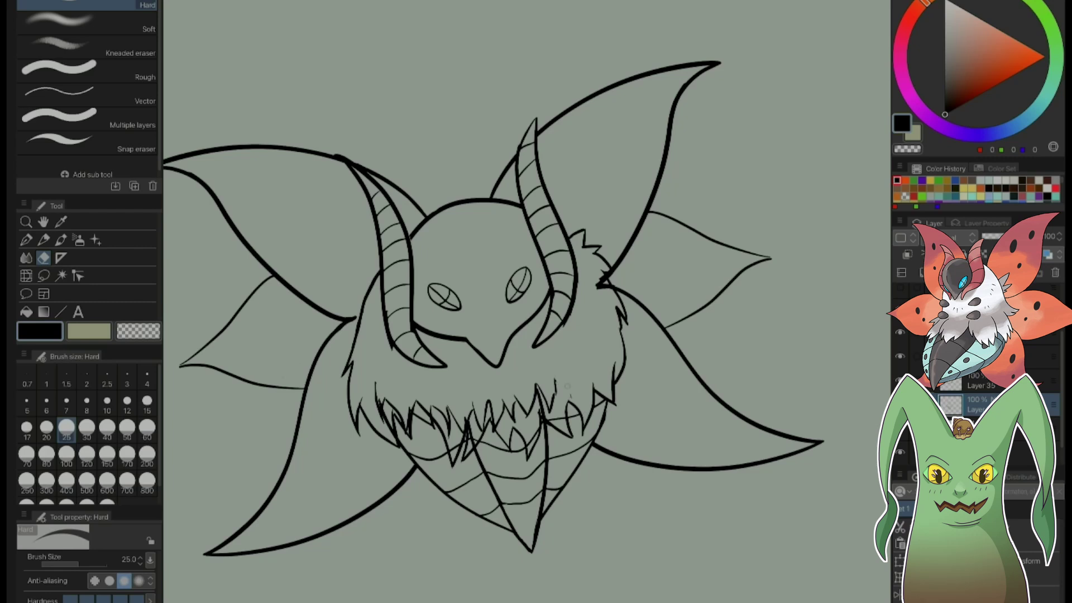
- Erase the remaining old fur lines along the collar's lower edge, leaving only the new larger tufts
{"action": "mouse_move", "coordinate": [555, 388]}
{"action": "left_mouse_down"}
{"action": "mouse_move", "coordinate": [535, 368]}
{"action": "mouse_move", "coordinate": [536, 390]}
{"action": "left_mouse_up"}
{"action": "mouse_move", "coordinate": [523, 381]}
{"action": "left_mouse_down"}
{"action": "mouse_move", "coordinate": [535, 424]}
{"action": "mouse_move", "coordinate": [517, 398]}
{"action": "mouse_move", "coordinate": [515, 421]}
{"action": "mouse_move", "coordinate": [502, 399]}
{"action": "mouse_move", "coordinate": [490, 403]}
{"action": "mouse_move", "coordinate": [501, 430]}
{"action": "left_mouse_up"}
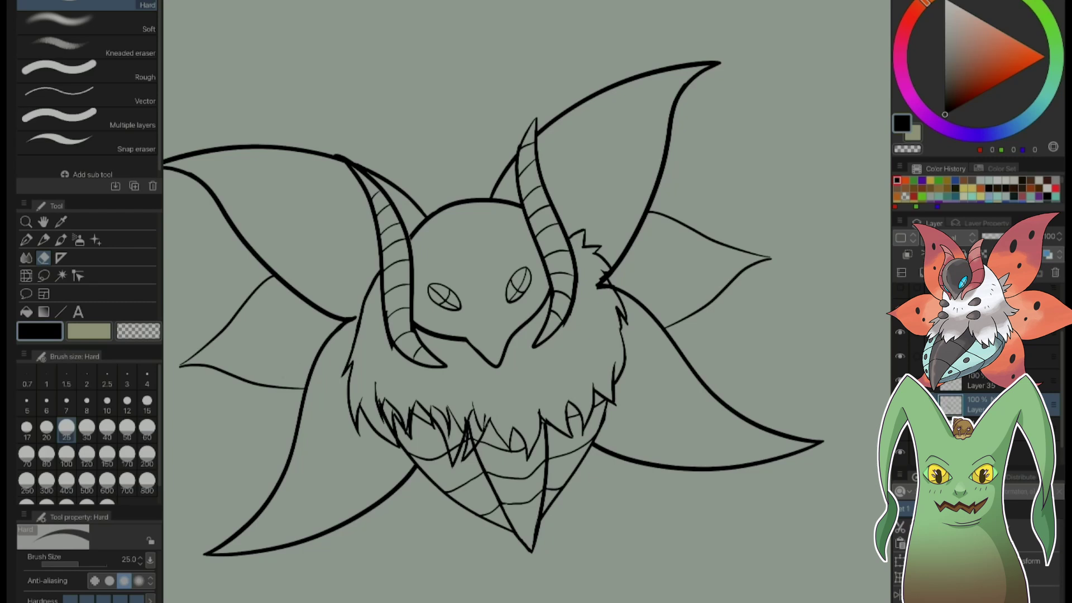
{"action": "mouse_move", "coordinate": [485, 413]}
{"action": "left_mouse_down"}
{"action": "mouse_move", "coordinate": [472, 446]}
{"action": "mouse_move", "coordinate": [470, 409]}
{"action": "mouse_move", "coordinate": [457, 423]}
{"action": "mouse_move", "coordinate": [449, 408]}
{"action": "mouse_move", "coordinate": [445, 424]}
{"action": "mouse_move", "coordinate": [455, 424]}
{"action": "left_mouse_up"}
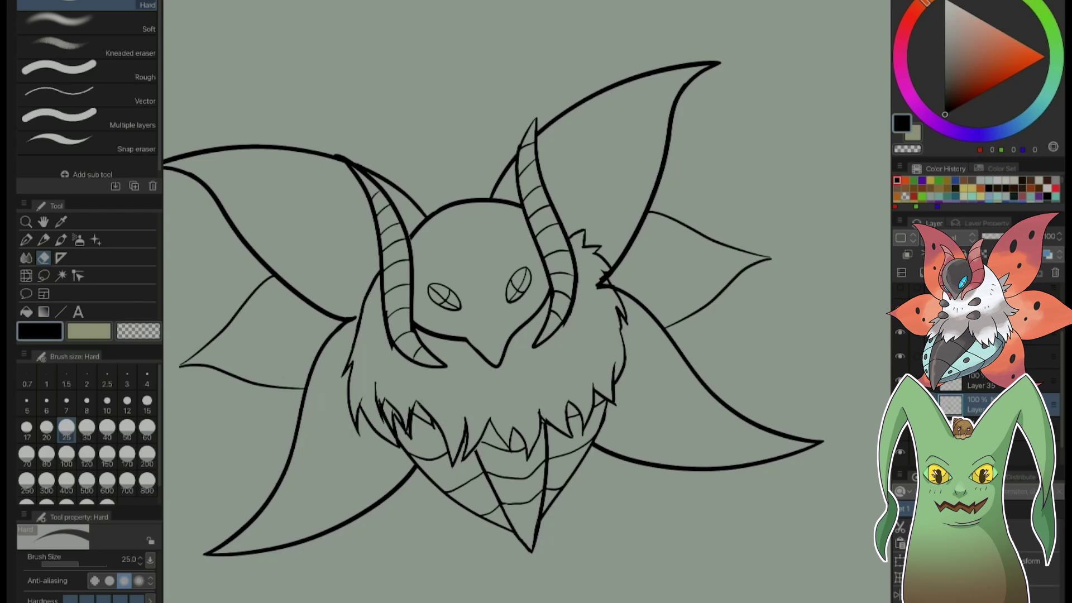
{"action": "mouse_move", "coordinate": [402, 398]}
{"action": "left_mouse_down"}
{"action": "mouse_move", "coordinate": [409, 425]}
{"action": "mouse_move", "coordinate": [380, 394]}
{"action": "mouse_move", "coordinate": [391, 433]}
{"action": "mouse_move", "coordinate": [431, 411]}
{"action": "left_mouse_up"}
{"action": "left_click_drag", "start_coordinate": [614, 364], "coordinate": [618, 381]}
- On the wing layer, erase the wing line overlapping the right fur and join the left wings to the collar
{"action": "left_click", "coordinate": [980, 385]}
{"action": "left_click", "coordinate": [981, 357]}
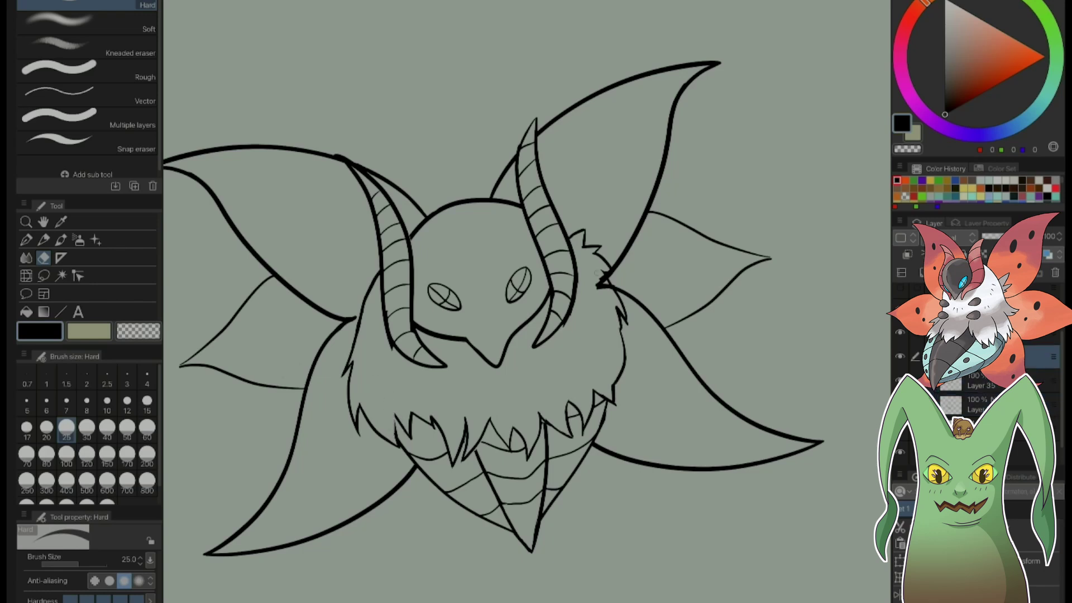
{"action": "mouse_move", "coordinate": [596, 273]}
{"action": "left_mouse_down"}
{"action": "mouse_move", "coordinate": [604, 284]}
{"action": "mouse_move", "coordinate": [589, 278]}
{"action": "left_mouse_up"}
{"action": "key", "text": "p"}
{"action": "left_click_drag", "start_coordinate": [350, 321], "coordinate": [361, 314]}
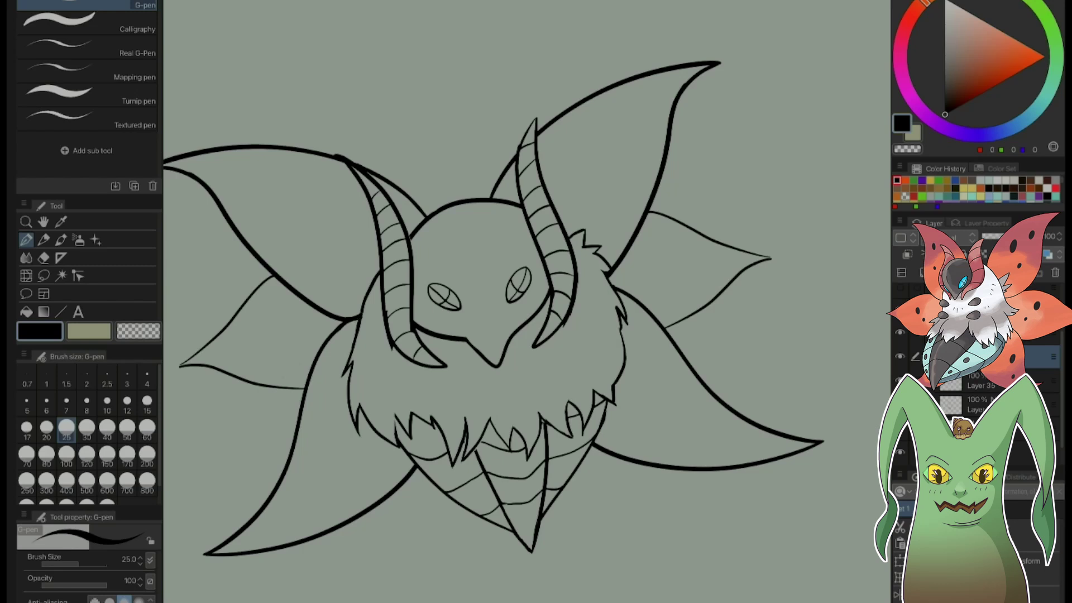
{"action": "scroll", "coordinate": [520, 499], "scroll_direction": "down", "scroll_amount": 3}
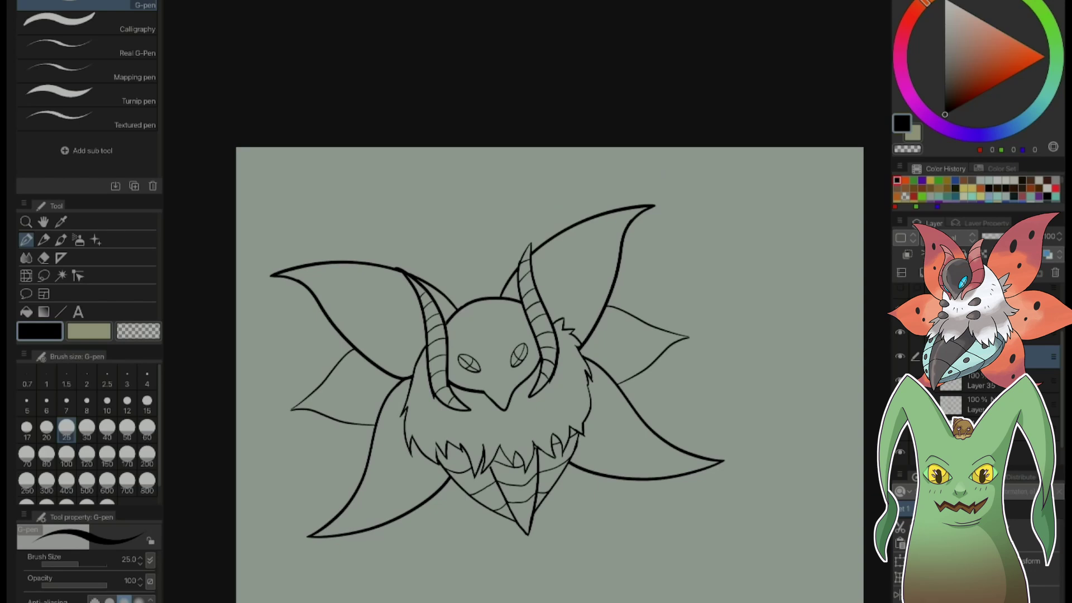
{"action": "mouse_move", "coordinate": [617, 267]}
{"action": "left_mouse_down"}
{"action": "mouse_move", "coordinate": [739, 328]}
{"action": "mouse_move", "coordinate": [632, 400]}
{"action": "left_mouse_up"}
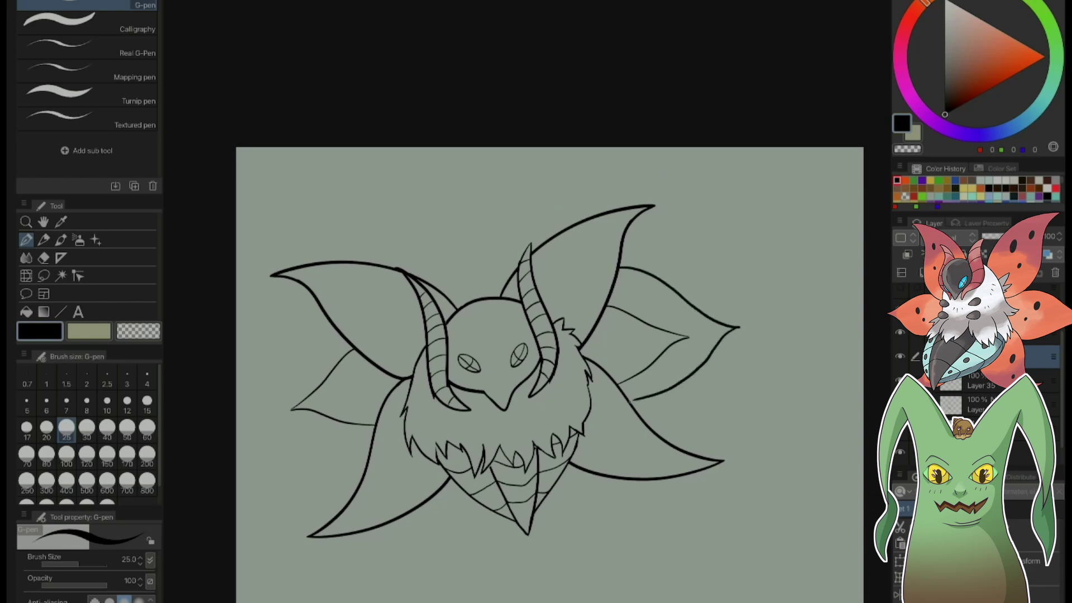
{"action": "key", "text": "ctrl+z"}
{"action": "key", "text": "ctrl+z"}
{"action": "left_click_drag", "start_coordinate": [550, 374], "coordinate": [533, 378]}
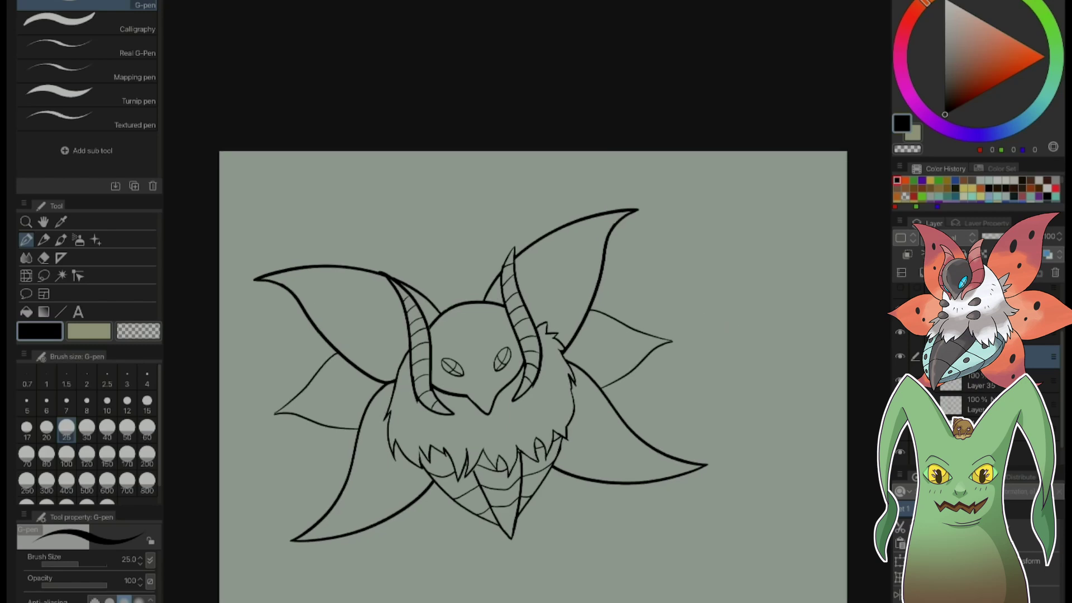
{"action": "left_click_drag", "start_coordinate": [596, 285], "coordinate": [702, 339]}
{"action": "key", "text": "ctrl+z"}
- Draw a larger middle wing on the moth's right side and erase the smaller wing outline inside it
{"action": "left_click_drag", "start_coordinate": [558, 357], "coordinate": [536, 362]}
{"action": "mouse_move", "coordinate": [576, 290]}
{"action": "left_mouse_down"}
{"action": "mouse_move", "coordinate": [690, 339]}
{"action": "mouse_move", "coordinate": [586, 407]}
{"action": "left_mouse_up"}
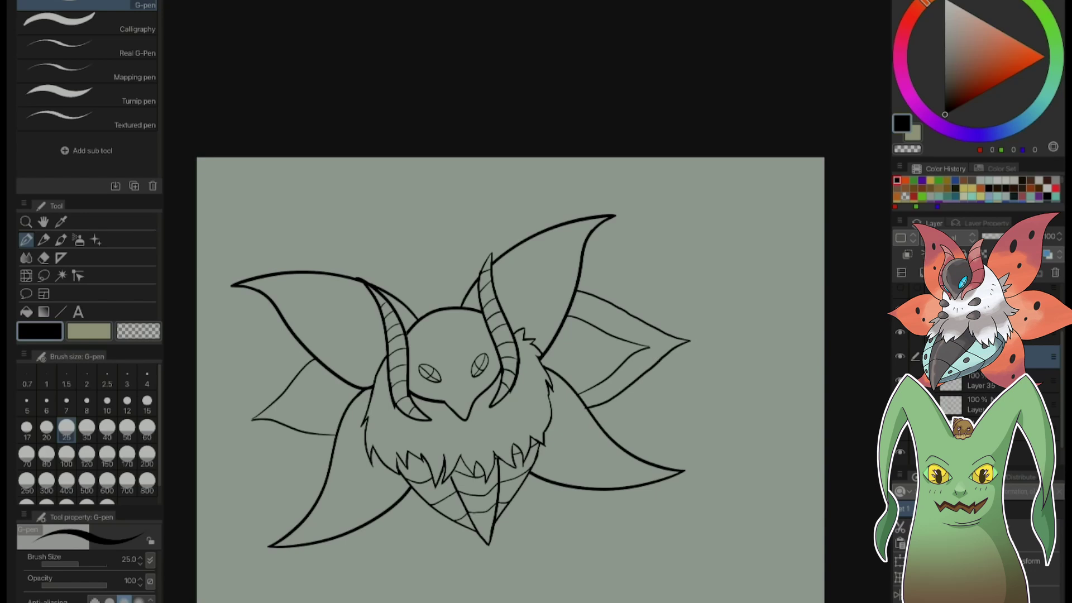
{"action": "key", "text": "e"}
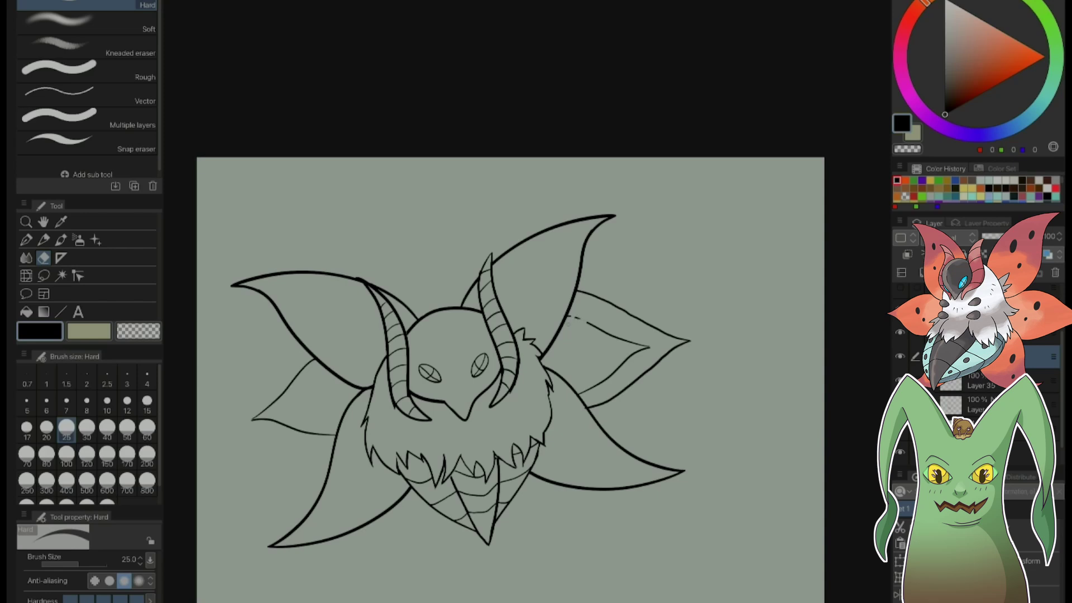
{"action": "mouse_move", "coordinate": [595, 313]}
{"action": "left_mouse_down"}
{"action": "mouse_move", "coordinate": [605, 331]}
{"action": "mouse_move", "coordinate": [587, 324]}
{"action": "mouse_move", "coordinate": [642, 345]}
{"action": "mouse_move", "coordinate": [595, 385]}
{"action": "left_mouse_up"}
- Draw a larger middle wing on the moth's left side and erase its overshooting tip and the old inner outline
{"action": "key", "text": "p"}
{"action": "left_click_drag", "start_coordinate": [308, 347], "coordinate": [214, 400]}
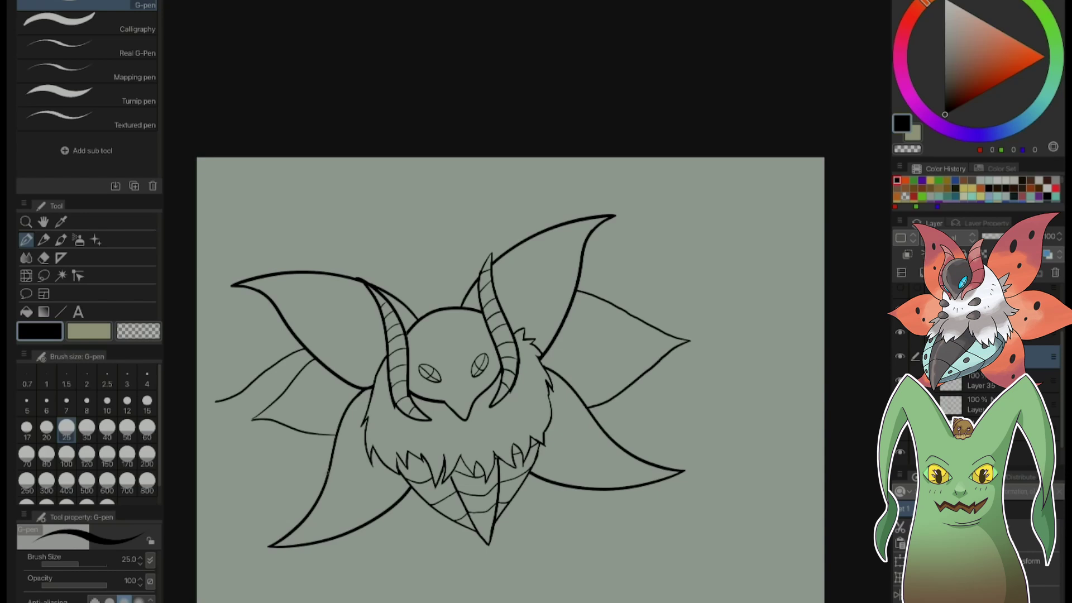
{"action": "mouse_move", "coordinate": [330, 474]}
{"action": "left_mouse_down"}
{"action": "mouse_move", "coordinate": [209, 423]}
{"action": "mouse_move", "coordinate": [249, 385]}
{"action": "left_mouse_up"}
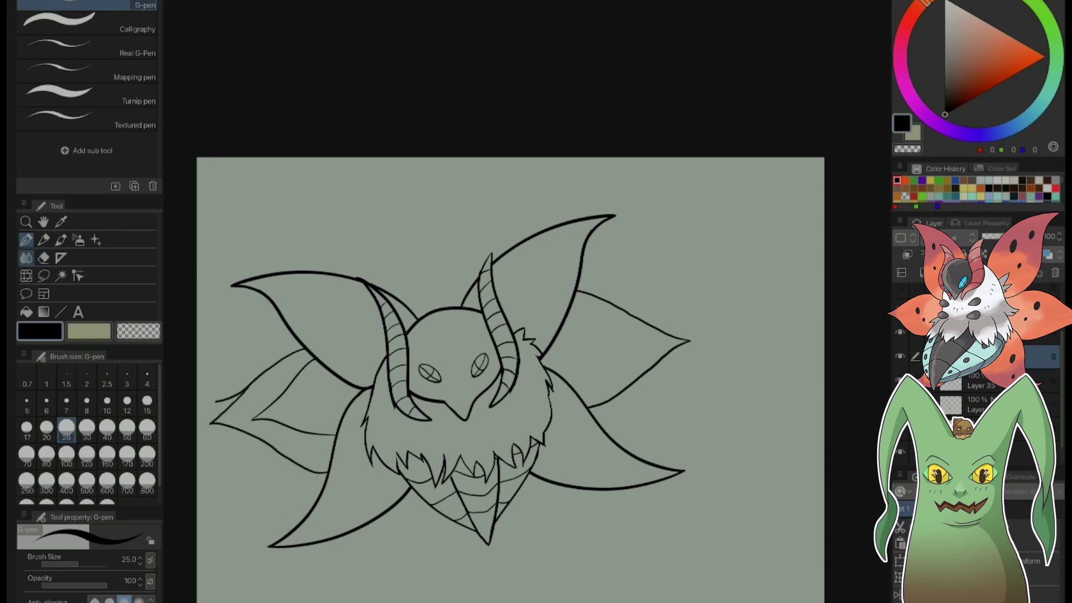
{"action": "left_click", "coordinate": [44, 257]}
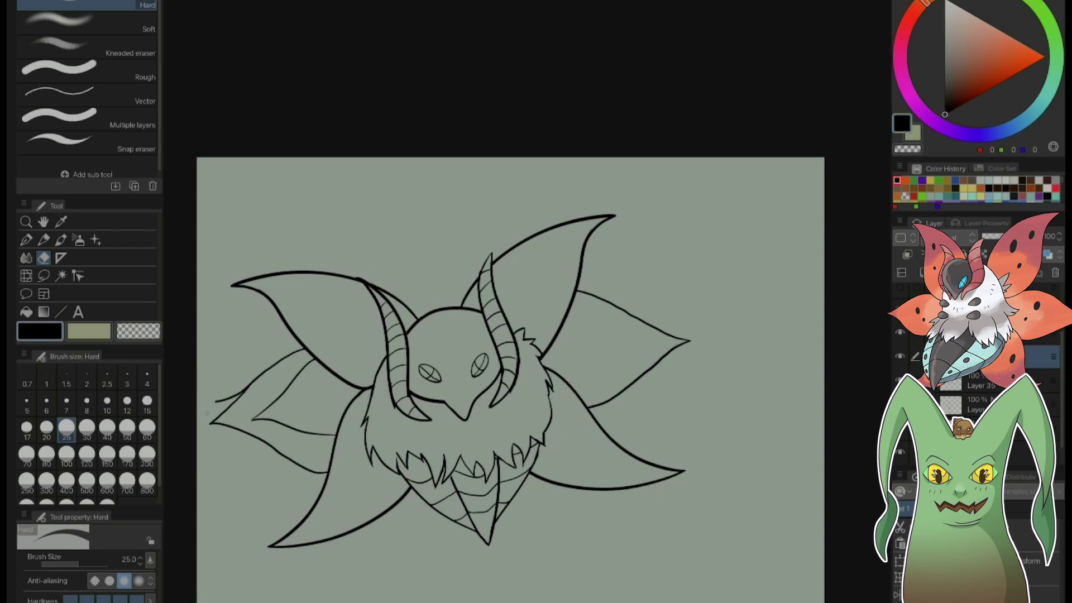
{"action": "mouse_move", "coordinate": [230, 398]}
{"action": "left_mouse_down"}
{"action": "mouse_move", "coordinate": [221, 403]}
{"action": "mouse_move", "coordinate": [248, 385]}
{"action": "mouse_move", "coordinate": [237, 392]}
{"action": "left_mouse_up"}
{"action": "mouse_move", "coordinate": [307, 364]}
{"action": "left_mouse_down"}
{"action": "mouse_move", "coordinate": [267, 411]}
{"action": "mouse_move", "coordinate": [282, 393]}
{"action": "left_mouse_up"}
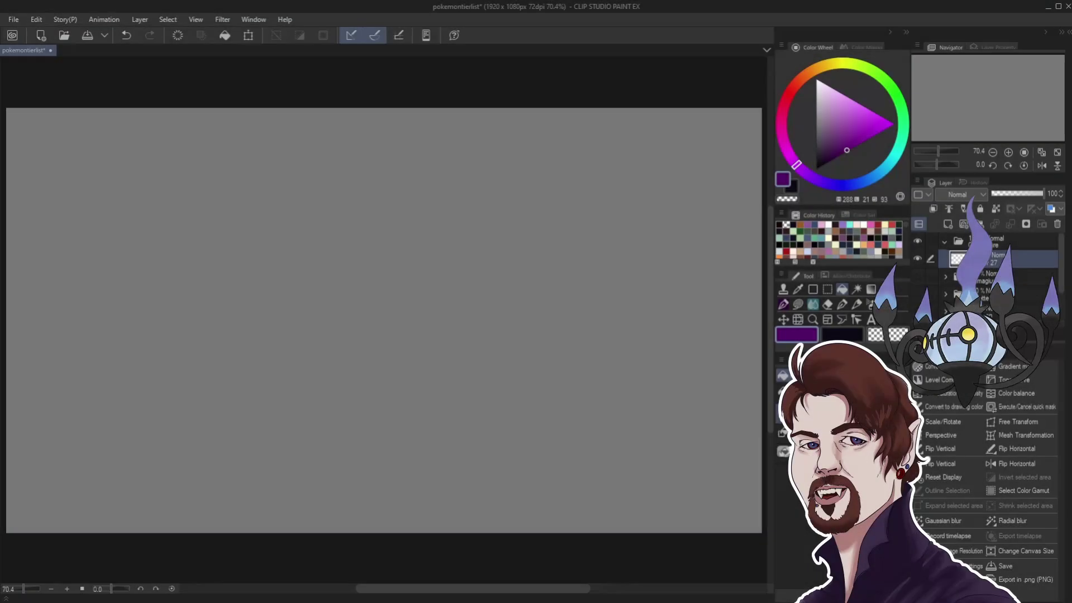
- Sketch a rough purple oval for the chandelier creature's glass globe on the blank grey canvas
{"action": "left_click", "coordinate": [782, 304]}
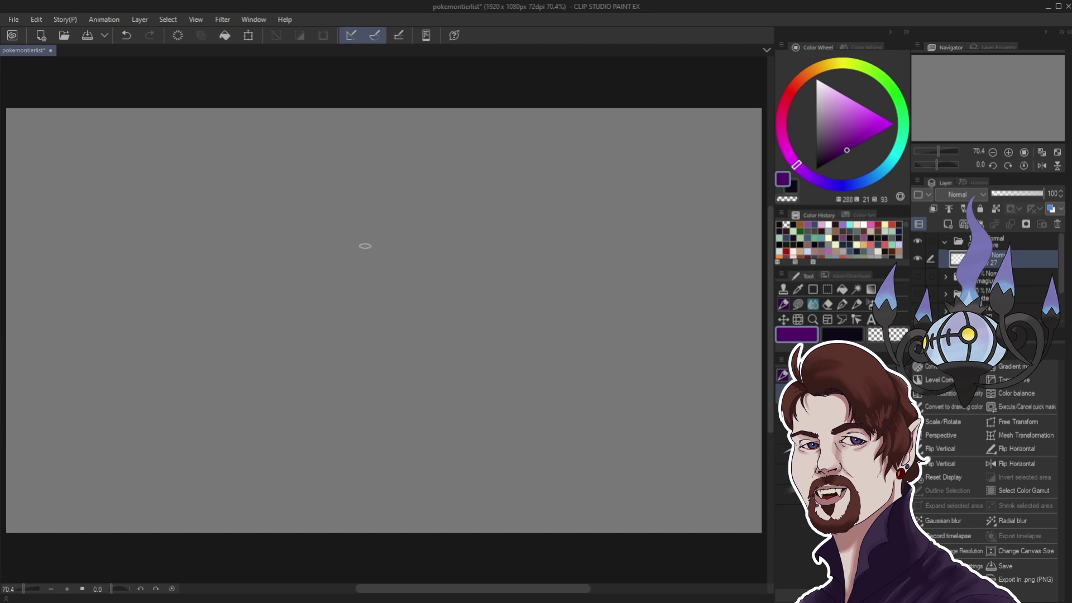
{"action": "mouse_move", "coordinate": [365, 246]}
{"action": "left_mouse_down"}
{"action": "mouse_move", "coordinate": [359, 307]}
{"action": "mouse_move", "coordinate": [336, 272]}
{"action": "mouse_move", "coordinate": [417, 248]}
{"action": "mouse_move", "coordinate": [344, 255]}
{"action": "mouse_move", "coordinate": [357, 245]}
{"action": "mouse_move", "coordinate": [392, 309]}
{"action": "mouse_move", "coordinate": [350, 252]}
{"action": "mouse_move", "coordinate": [437, 272]}
{"action": "mouse_move", "coordinate": [372, 303]}
{"action": "mouse_move", "coordinate": [337, 258]}
{"action": "mouse_move", "coordinate": [414, 307]}
{"action": "mouse_move", "coordinate": [328, 265]}
{"action": "mouse_move", "coordinate": [359, 248]}
{"action": "mouse_move", "coordinate": [378, 308]}
{"action": "mouse_move", "coordinate": [344, 290]}
{"action": "mouse_move", "coordinate": [405, 251]}
{"action": "mouse_move", "coordinate": [396, 307]}
{"action": "mouse_move", "coordinate": [351, 241]}
{"action": "mouse_move", "coordinate": [377, 246]}
{"action": "mouse_move", "coordinate": [407, 308]}
{"action": "mouse_move", "coordinate": [367, 301]}
{"action": "mouse_move", "coordinate": [364, 241]}
{"action": "left_mouse_up"}
{"action": "mouse_move", "coordinate": [341, 281]}
{"action": "left_mouse_down"}
{"action": "mouse_move", "coordinate": [388, 307]}
{"action": "mouse_move", "coordinate": [341, 274]}
{"action": "mouse_move", "coordinate": [352, 298]}
{"action": "mouse_move", "coordinate": [344, 283]}
{"action": "mouse_move", "coordinate": [396, 306]}
{"action": "mouse_move", "coordinate": [352, 254]}
{"action": "mouse_move", "coordinate": [345, 277]}
{"action": "mouse_move", "coordinate": [360, 259]}
{"action": "mouse_move", "coordinate": [436, 264]}
{"action": "mouse_move", "coordinate": [387, 306]}
{"action": "mouse_move", "coordinate": [391, 241]}
{"action": "mouse_move", "coordinate": [374, 307]}
{"action": "mouse_move", "coordinate": [424, 266]}
{"action": "mouse_move", "coordinate": [427, 296]}
{"action": "mouse_move", "coordinate": [363, 259]}
{"action": "left_mouse_up"}
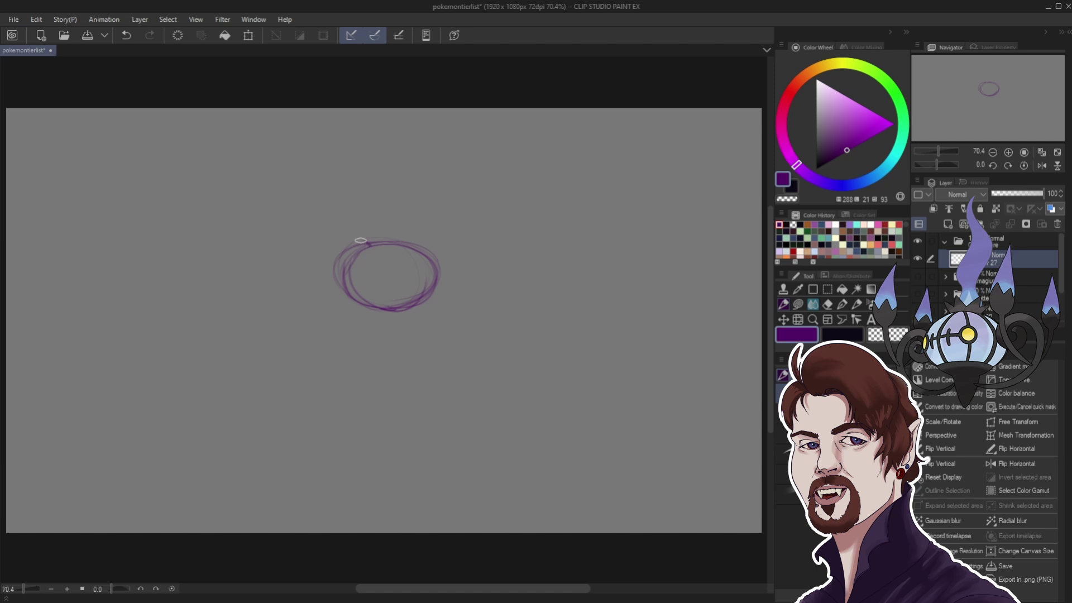
- Refine the globe's outline with darker strokes and add curved vertical ribs across it
{"action": "mouse_move", "coordinate": [355, 237]}
{"action": "left_mouse_down"}
{"action": "mouse_move", "coordinate": [386, 243]}
{"action": "mouse_move", "coordinate": [389, 230]}
{"action": "mouse_move", "coordinate": [399, 244]}
{"action": "left_mouse_up"}
{"action": "mouse_move", "coordinate": [411, 246]}
{"action": "left_mouse_down"}
{"action": "mouse_move", "coordinate": [418, 300]}
{"action": "mouse_move", "coordinate": [418, 259]}
{"action": "mouse_move", "coordinate": [420, 284]}
{"action": "mouse_move", "coordinate": [400, 248]}
{"action": "mouse_move", "coordinate": [411, 306]}
{"action": "left_mouse_up"}
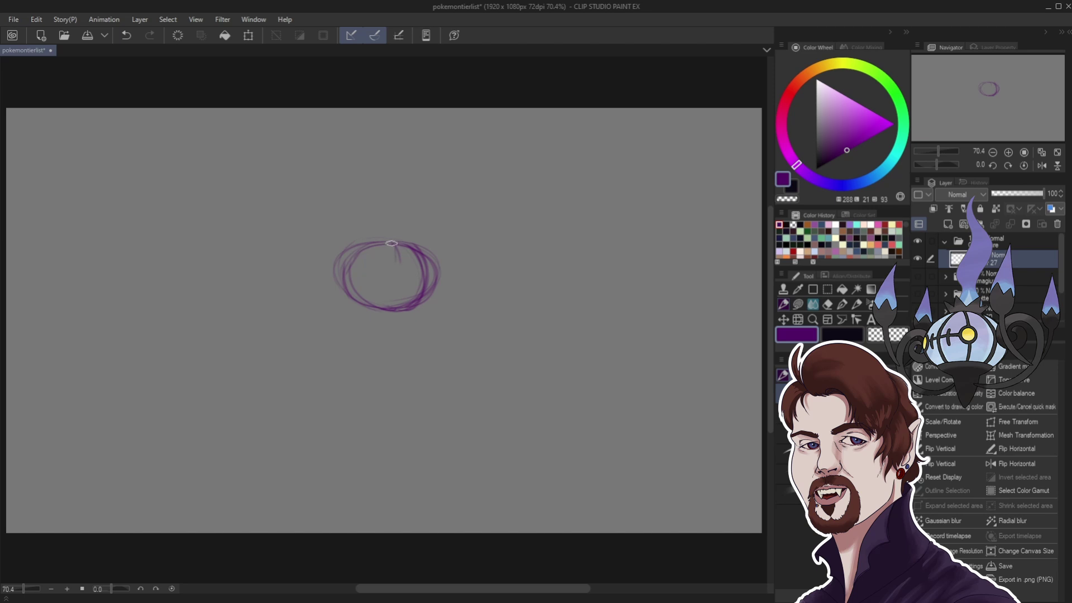
{"action": "mouse_move", "coordinate": [395, 246]}
{"action": "left_mouse_down"}
{"action": "mouse_move", "coordinate": [397, 315]}
{"action": "mouse_move", "coordinate": [379, 246]}
{"action": "mouse_move", "coordinate": [375, 312]}
{"action": "mouse_move", "coordinate": [354, 257]}
{"action": "mouse_move", "coordinate": [354, 296]}
{"action": "mouse_move", "coordinate": [353, 257]}
{"action": "mouse_move", "coordinate": [366, 247]}
{"action": "mouse_move", "coordinate": [362, 303]}
{"action": "mouse_move", "coordinate": [419, 292]}
{"action": "left_mouse_up"}
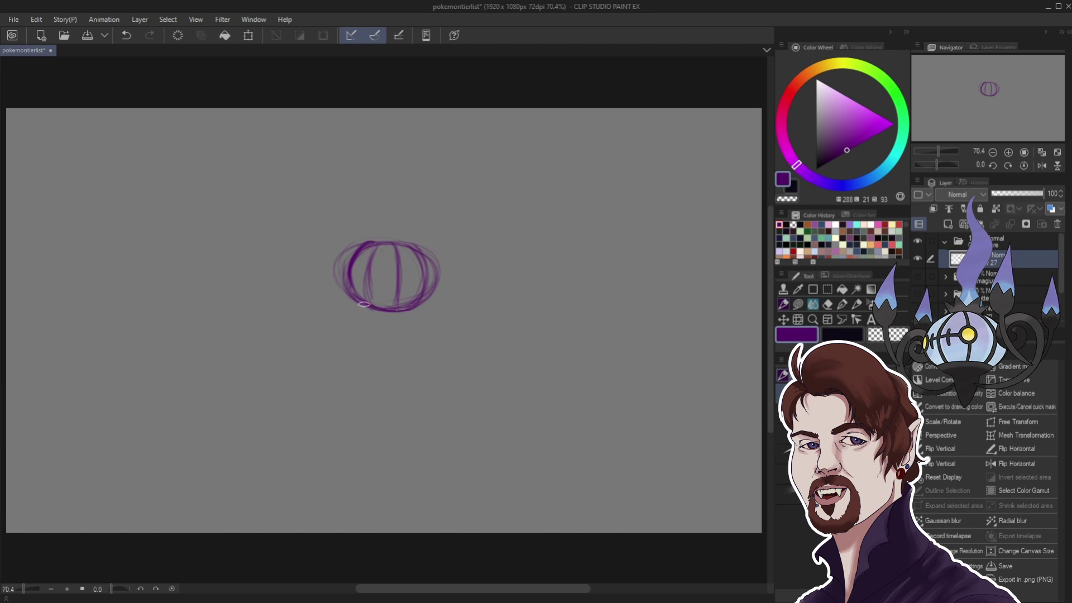
- Sketch the rim and pointed base under the globe, plus an arm curling into a spiral on the globe's right side
{"action": "mouse_move", "coordinate": [365, 306]}
{"action": "left_mouse_down"}
{"action": "mouse_move", "coordinate": [403, 302]}
{"action": "mouse_move", "coordinate": [368, 304]}
{"action": "mouse_move", "coordinate": [398, 306]}
{"action": "mouse_move", "coordinate": [375, 311]}
{"action": "mouse_move", "coordinate": [393, 342]}
{"action": "mouse_move", "coordinate": [413, 310]}
{"action": "mouse_move", "coordinate": [396, 300]}
{"action": "mouse_move", "coordinate": [408, 308]}
{"action": "mouse_move", "coordinate": [367, 309]}
{"action": "mouse_move", "coordinate": [385, 299]}
{"action": "mouse_move", "coordinate": [413, 310]}
{"action": "mouse_move", "coordinate": [382, 303]}
{"action": "left_mouse_up"}
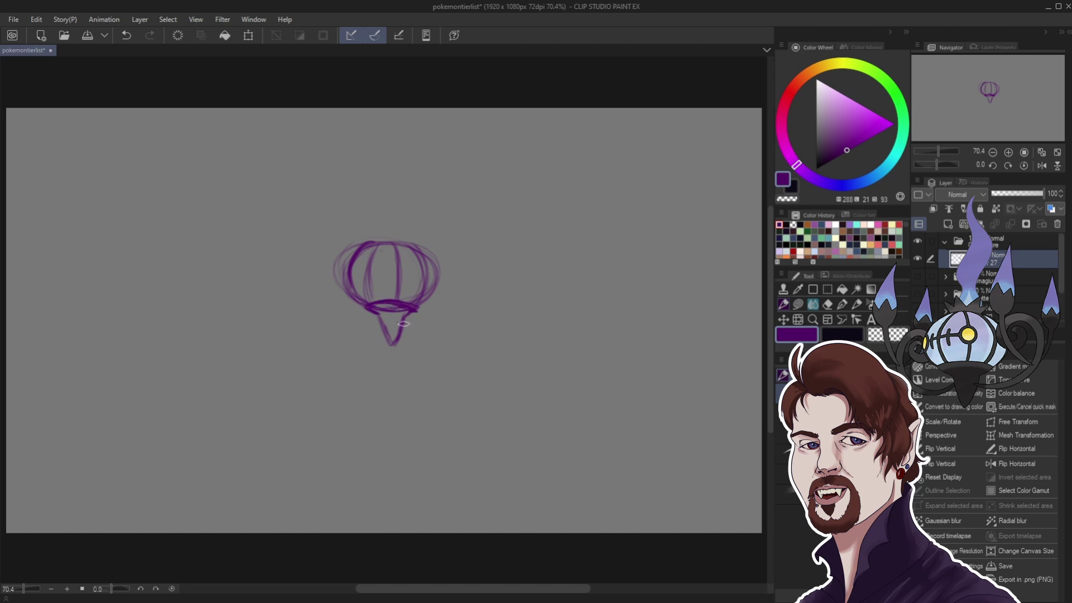
{"action": "mouse_move", "coordinate": [403, 322]}
{"action": "left_mouse_down"}
{"action": "mouse_move", "coordinate": [452, 345]}
{"action": "mouse_move", "coordinate": [486, 330]}
{"action": "mouse_move", "coordinate": [435, 310]}
{"action": "mouse_move", "coordinate": [458, 306]}
{"action": "mouse_move", "coordinate": [448, 303]}
{"action": "mouse_move", "coordinate": [454, 317]}
{"action": "mouse_move", "coordinate": [441, 287]}
{"action": "mouse_move", "coordinate": [473, 312]}
{"action": "mouse_move", "coordinate": [478, 303]}
{"action": "mouse_move", "coordinate": [463, 342]}
{"action": "mouse_move", "coordinate": [443, 341]}
{"action": "mouse_move", "coordinate": [483, 323]}
{"action": "mouse_move", "coordinate": [459, 339]}
{"action": "mouse_move", "coordinate": [480, 305]}
{"action": "mouse_move", "coordinate": [460, 345]}
{"action": "mouse_move", "coordinate": [447, 286]}
{"action": "mouse_move", "coordinate": [454, 318]}
{"action": "left_mouse_up"}
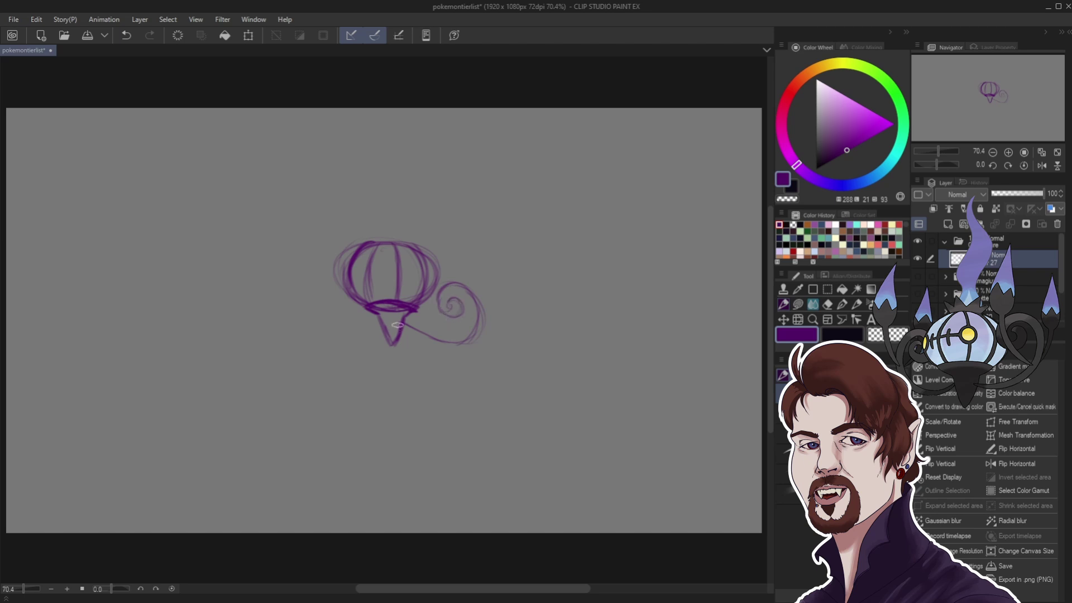
{"action": "mouse_move", "coordinate": [401, 324]}
{"action": "left_mouse_down"}
{"action": "mouse_move", "coordinate": [438, 343]}
{"action": "mouse_move", "coordinate": [410, 332]}
{"action": "mouse_move", "coordinate": [467, 330]}
{"action": "mouse_move", "coordinate": [478, 302]}
{"action": "left_mouse_up"}
- Sketch a matching arm curling into a spiral on the globe's left side
{"action": "left_click_drag", "start_coordinate": [348, 338], "coordinate": [379, 327]}
{"action": "mouse_move", "coordinate": [316, 315]}
{"action": "left_mouse_down"}
{"action": "mouse_move", "coordinate": [307, 316]}
{"action": "mouse_move", "coordinate": [341, 306]}
{"action": "left_mouse_up"}
{"action": "mouse_move", "coordinate": [330, 338]}
{"action": "left_mouse_down"}
{"action": "mouse_move", "coordinate": [369, 331]}
{"action": "mouse_move", "coordinate": [318, 336]}
{"action": "left_mouse_up"}
{"action": "mouse_move", "coordinate": [308, 319]}
{"action": "left_mouse_down"}
{"action": "mouse_move", "coordinate": [328, 292]}
{"action": "mouse_move", "coordinate": [325, 305]}
{"action": "mouse_move", "coordinate": [341, 299]}
{"action": "left_mouse_up"}
{"action": "mouse_move", "coordinate": [324, 338]}
{"action": "left_mouse_down"}
{"action": "mouse_move", "coordinate": [368, 323]}
{"action": "mouse_move", "coordinate": [307, 330]}
{"action": "mouse_move", "coordinate": [303, 301]}
{"action": "left_mouse_up"}
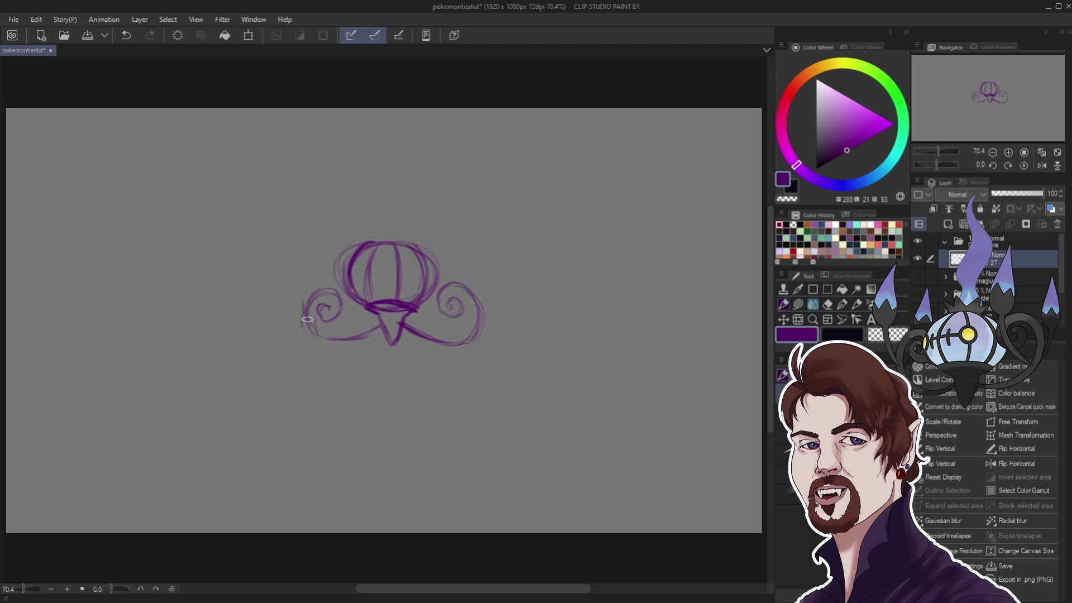
- Sketch an outer left arm with a jagged candle cup and add smaller cups above the left and right spiral arms
{"action": "mouse_move", "coordinate": [271, 295]}
{"action": "left_mouse_down"}
{"action": "mouse_move", "coordinate": [305, 321]}
{"action": "mouse_move", "coordinate": [276, 296]}
{"action": "mouse_move", "coordinate": [280, 276]}
{"action": "mouse_move", "coordinate": [262, 290]}
{"action": "mouse_move", "coordinate": [256, 277]}
{"action": "mouse_move", "coordinate": [271, 291]}
{"action": "left_mouse_up"}
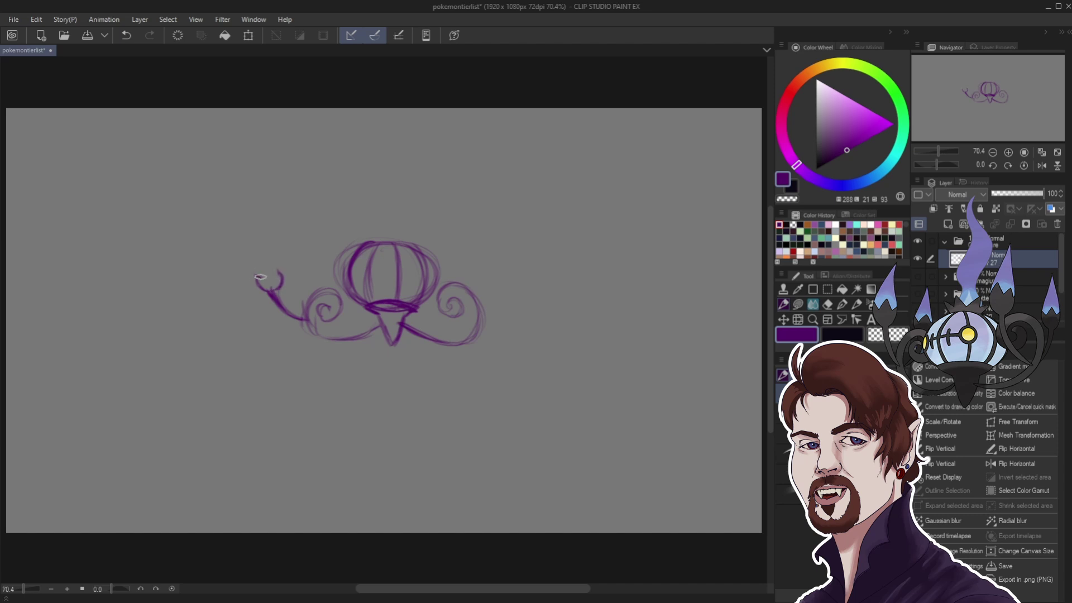
{"action": "mouse_move", "coordinate": [260, 277]}
{"action": "left_mouse_down"}
{"action": "mouse_move", "coordinate": [262, 266]}
{"action": "mouse_move", "coordinate": [265, 294]}
{"action": "left_mouse_up"}
{"action": "left_click_drag", "start_coordinate": [312, 289], "coordinate": [313, 287]}
{"action": "left_click_drag", "start_coordinate": [316, 277], "coordinate": [328, 279]}
{"action": "mouse_move", "coordinate": [476, 303]}
{"action": "left_mouse_down"}
{"action": "mouse_move", "coordinate": [483, 323]}
{"action": "mouse_move", "coordinate": [480, 285]}
{"action": "mouse_move", "coordinate": [492, 295]}
{"action": "mouse_move", "coordinate": [491, 275]}
{"action": "mouse_move", "coordinate": [486, 295]}
{"action": "mouse_move", "coordinate": [474, 286]}
{"action": "mouse_move", "coordinate": [485, 272]}
{"action": "mouse_move", "coordinate": [490, 286]}
{"action": "left_mouse_up"}
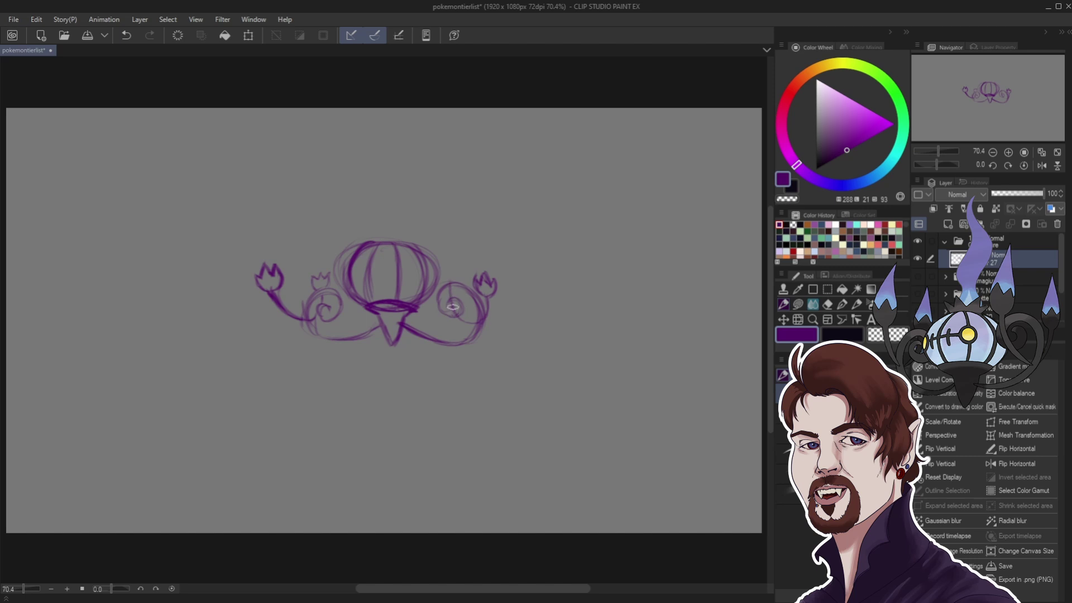
- Sketch a second arm inside the right spiral, rising to a jagged candle cup beside the globe
{"action": "mouse_move", "coordinate": [453, 280]}
{"action": "left_mouse_down"}
{"action": "mouse_move", "coordinate": [477, 321]}
{"action": "mouse_move", "coordinate": [453, 301]}
{"action": "mouse_move", "coordinate": [481, 321]}
{"action": "left_mouse_up"}
{"action": "mouse_move", "coordinate": [453, 269]}
{"action": "left_mouse_down"}
{"action": "mouse_move", "coordinate": [457, 312]}
{"action": "mouse_move", "coordinate": [483, 316]}
{"action": "left_mouse_up"}
{"action": "left_click_drag", "start_coordinate": [452, 272], "coordinate": [462, 266]}
{"action": "left_click_drag", "start_coordinate": [463, 252], "coordinate": [453, 284]}
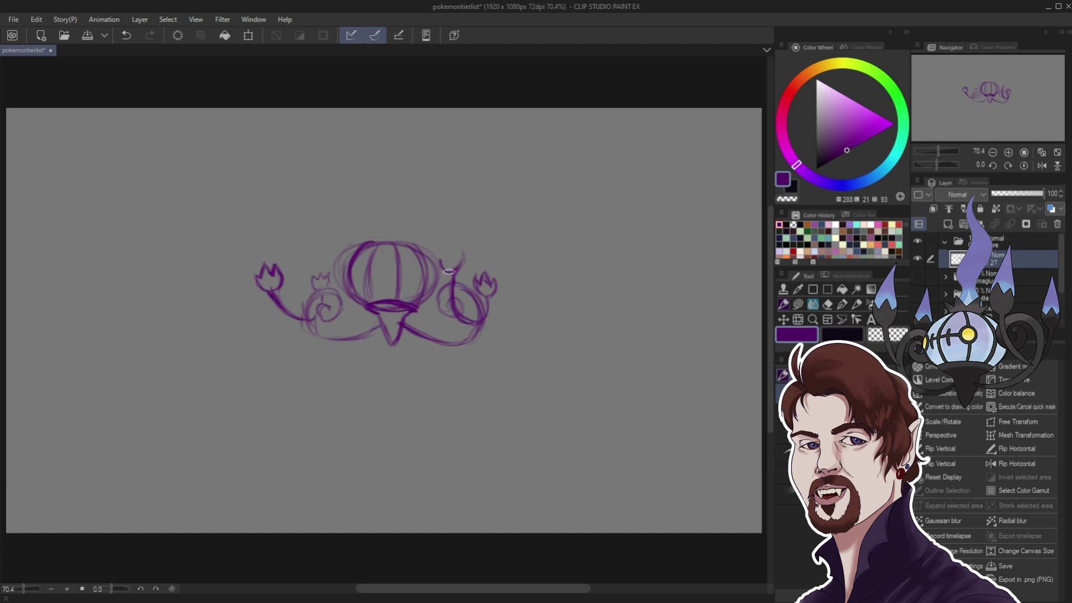
{"action": "mouse_move", "coordinate": [461, 254]}
{"action": "left_mouse_down"}
{"action": "mouse_move", "coordinate": [439, 258]}
{"action": "mouse_move", "coordinate": [466, 251]}
{"action": "left_mouse_up"}
- Darken the globe's left edge and rim, and sketch a spiky crown on top of the globe
{"action": "left_click_drag", "start_coordinate": [346, 294], "coordinate": [355, 255]}
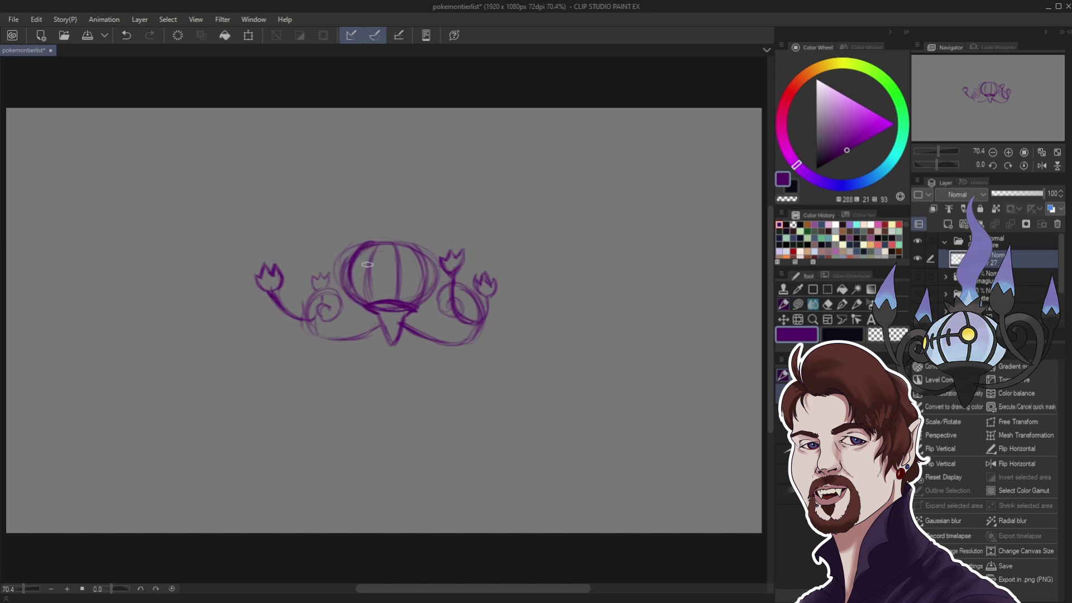
{"action": "mouse_move", "coordinate": [370, 301]}
{"action": "left_mouse_down"}
{"action": "mouse_move", "coordinate": [375, 241]}
{"action": "mouse_move", "coordinate": [377, 305]}
{"action": "mouse_move", "coordinate": [397, 257]}
{"action": "mouse_move", "coordinate": [393, 301]}
{"action": "left_mouse_up"}
{"action": "mouse_move", "coordinate": [378, 234]}
{"action": "left_mouse_down"}
{"action": "mouse_move", "coordinate": [384, 224]}
{"action": "mouse_move", "coordinate": [392, 240]}
{"action": "mouse_move", "coordinate": [383, 220]}
{"action": "mouse_move", "coordinate": [390, 239]}
{"action": "mouse_move", "coordinate": [397, 223]}
{"action": "mouse_move", "coordinate": [401, 240]}
{"action": "mouse_move", "coordinate": [413, 224]}
{"action": "mouse_move", "coordinate": [403, 242]}
{"action": "mouse_move", "coordinate": [416, 222]}
{"action": "mouse_move", "coordinate": [385, 223]}
{"action": "mouse_move", "coordinate": [377, 241]}
{"action": "mouse_move", "coordinate": [362, 222]}
{"action": "mouse_move", "coordinate": [380, 250]}
{"action": "left_mouse_up"}
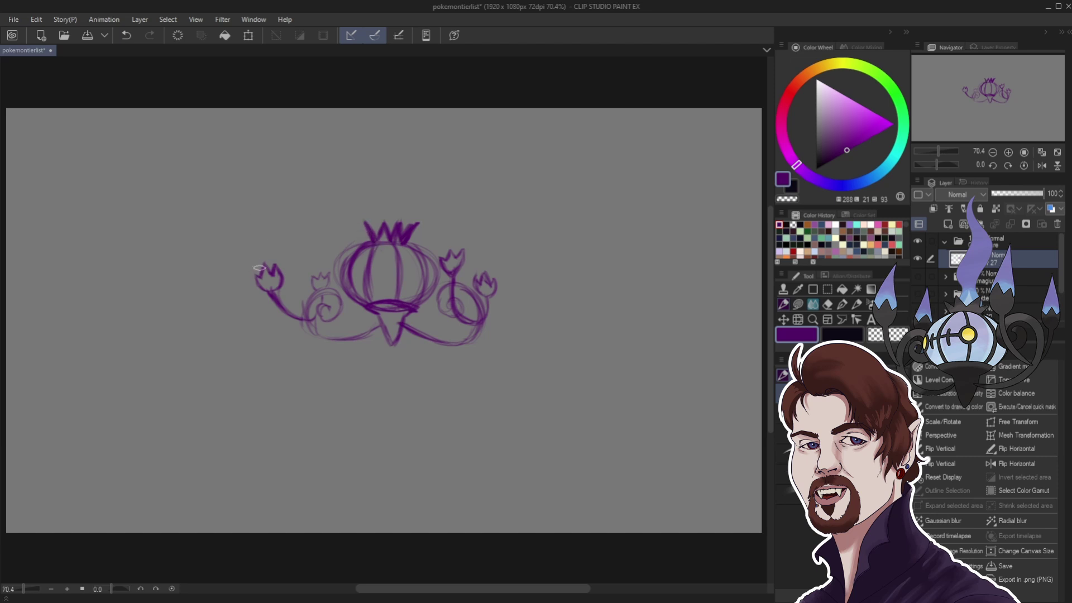
- Sketch pointed teardrop flames above the four candle cups
{"action": "mouse_move", "coordinate": [256, 269]}
{"action": "left_mouse_down"}
{"action": "mouse_move", "coordinate": [258, 234]}
{"action": "mouse_move", "coordinate": [269, 256]}
{"action": "mouse_move", "coordinate": [260, 236]}
{"action": "left_mouse_up"}
{"action": "mouse_move", "coordinate": [313, 270]}
{"action": "left_mouse_down"}
{"action": "mouse_move", "coordinate": [317, 251]}
{"action": "mouse_move", "coordinate": [323, 272]}
{"action": "left_mouse_up"}
{"action": "mouse_move", "coordinate": [440, 244]}
{"action": "left_mouse_down"}
{"action": "mouse_move", "coordinate": [447, 217]}
{"action": "mouse_move", "coordinate": [456, 250]}
{"action": "mouse_move", "coordinate": [476, 275]}
{"action": "mouse_move", "coordinate": [482, 251]}
{"action": "mouse_move", "coordinate": [488, 283]}
{"action": "left_mouse_up"}
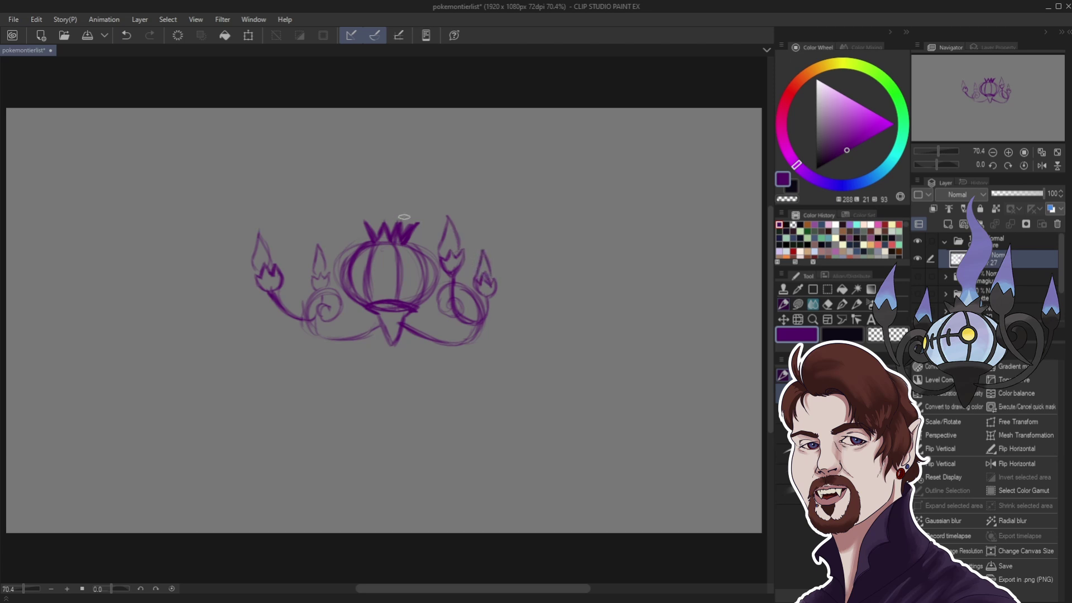
- Start a tall wavy flame above the crown and move the whole sketch lower on the canvas to make room
{"action": "left_click_drag", "start_coordinate": [407, 222], "coordinate": [386, 183]}
{"action": "mouse_move", "coordinate": [365, 223]}
{"action": "left_mouse_down"}
{"action": "mouse_move", "coordinate": [378, 171]}
{"action": "mouse_move", "coordinate": [393, 187]}
{"action": "mouse_move", "coordinate": [406, 150]}
{"action": "mouse_move", "coordinate": [372, 117]}
{"action": "left_mouse_up"}
{"action": "left_click", "coordinate": [783, 319]}
{"action": "left_click_drag", "start_coordinate": [398, 294], "coordinate": [405, 361]}
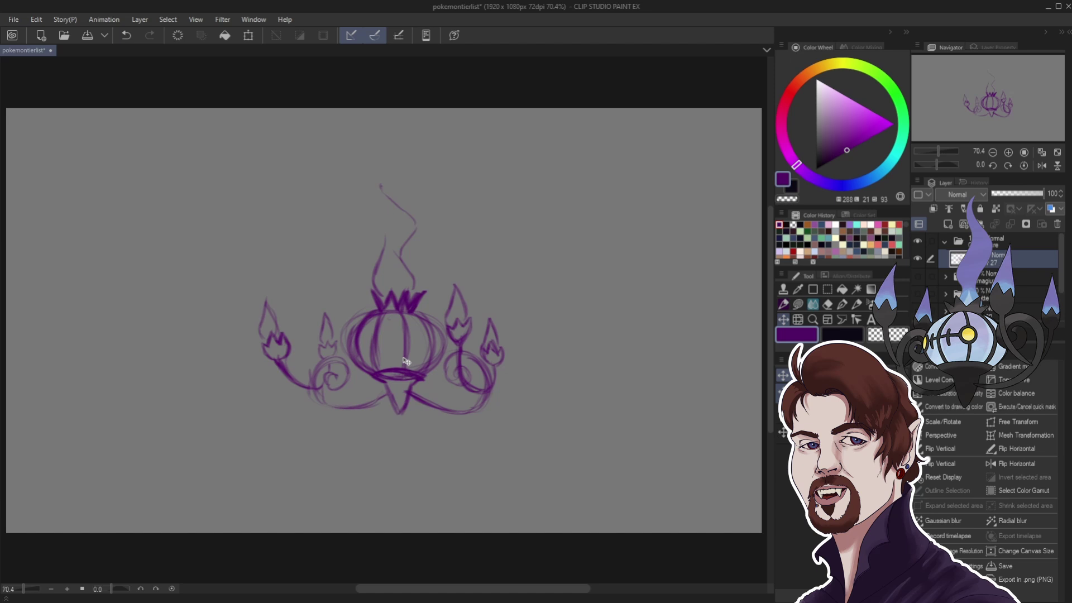
{"action": "left_click", "coordinate": [783, 304]}
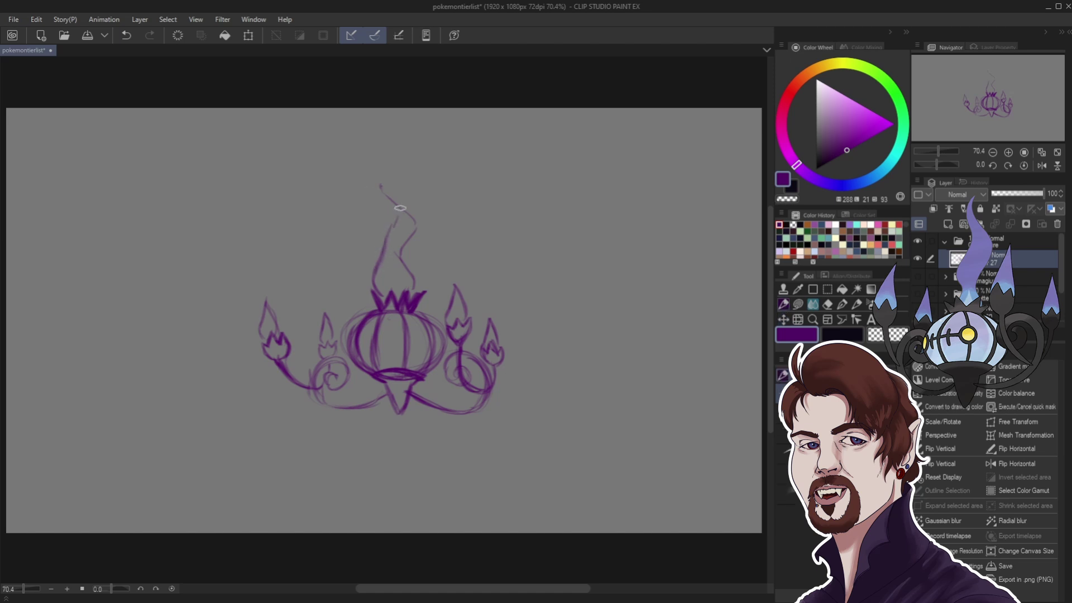
- Complete the tall flame's wavy outline up to a pointed tip and sketch two eyes joined by a crossbar on the globe
{"action": "mouse_move", "coordinate": [383, 228]}
{"action": "left_mouse_down"}
{"action": "mouse_move", "coordinate": [374, 193]}
{"action": "mouse_move", "coordinate": [394, 168]}
{"action": "mouse_move", "coordinate": [383, 233]}
{"action": "mouse_move", "coordinate": [372, 188]}
{"action": "mouse_move", "coordinate": [393, 167]}
{"action": "left_mouse_up"}
{"action": "left_click_drag", "start_coordinate": [372, 210], "coordinate": [387, 230]}
{"action": "mouse_move", "coordinate": [382, 182]}
{"action": "left_mouse_down"}
{"action": "mouse_move", "coordinate": [414, 223]}
{"action": "mouse_move", "coordinate": [401, 251]}
{"action": "mouse_move", "coordinate": [420, 291]}
{"action": "left_mouse_up"}
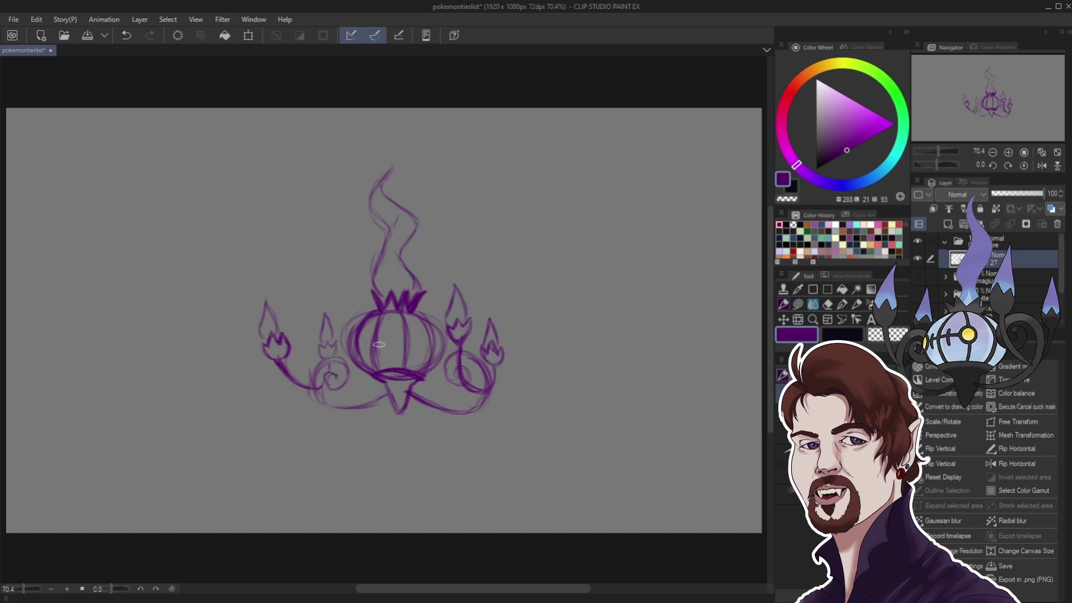
{"action": "mouse_move", "coordinate": [415, 334]}
{"action": "left_mouse_down"}
{"action": "mouse_move", "coordinate": [349, 326]}
{"action": "mouse_move", "coordinate": [359, 354]}
{"action": "mouse_move", "coordinate": [353, 332]}
{"action": "mouse_move", "coordinate": [377, 334]}
{"action": "mouse_move", "coordinate": [350, 350]}
{"action": "mouse_move", "coordinate": [410, 340]}
{"action": "mouse_move", "coordinate": [366, 343]}
{"action": "left_mouse_up"}
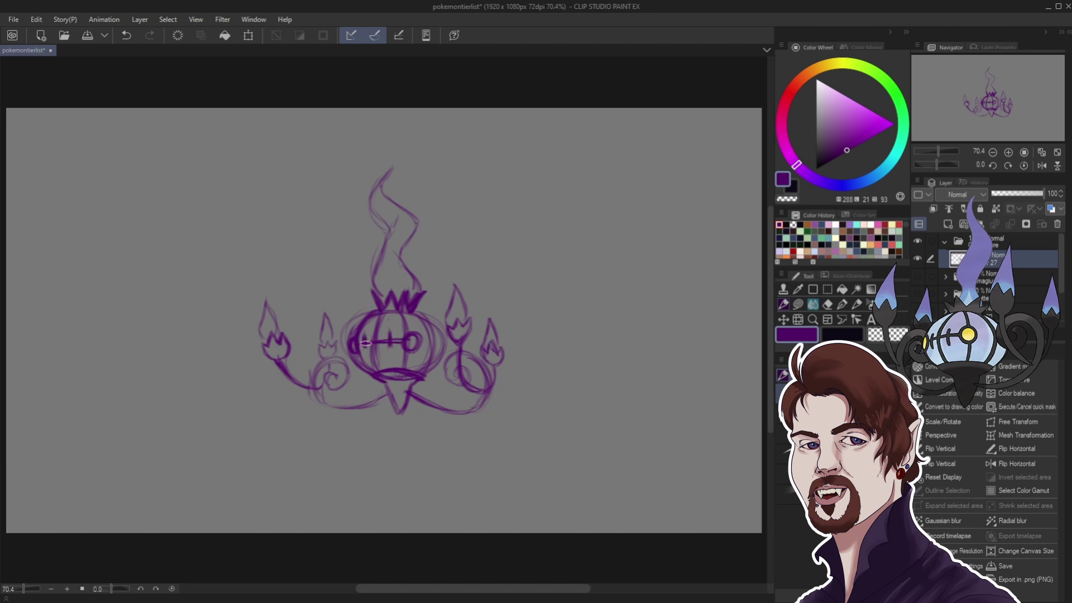
- Lower the sketch layer's opacity to 33 and add a new layer above it for near-black line art
{"action": "left_click", "coordinate": [1008, 194]}
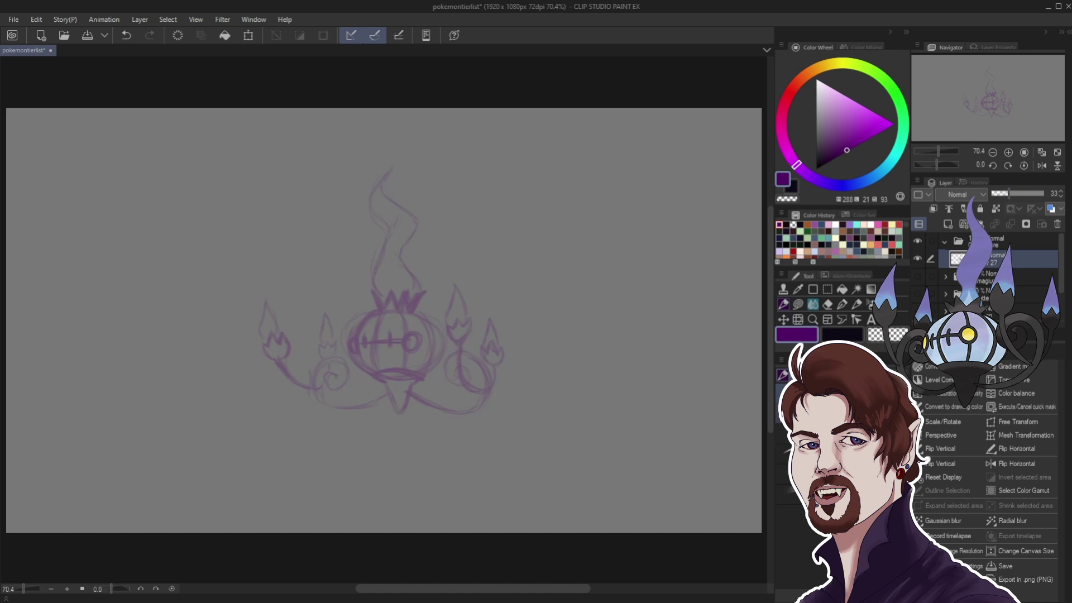
{"action": "left_click", "coordinate": [842, 333]}
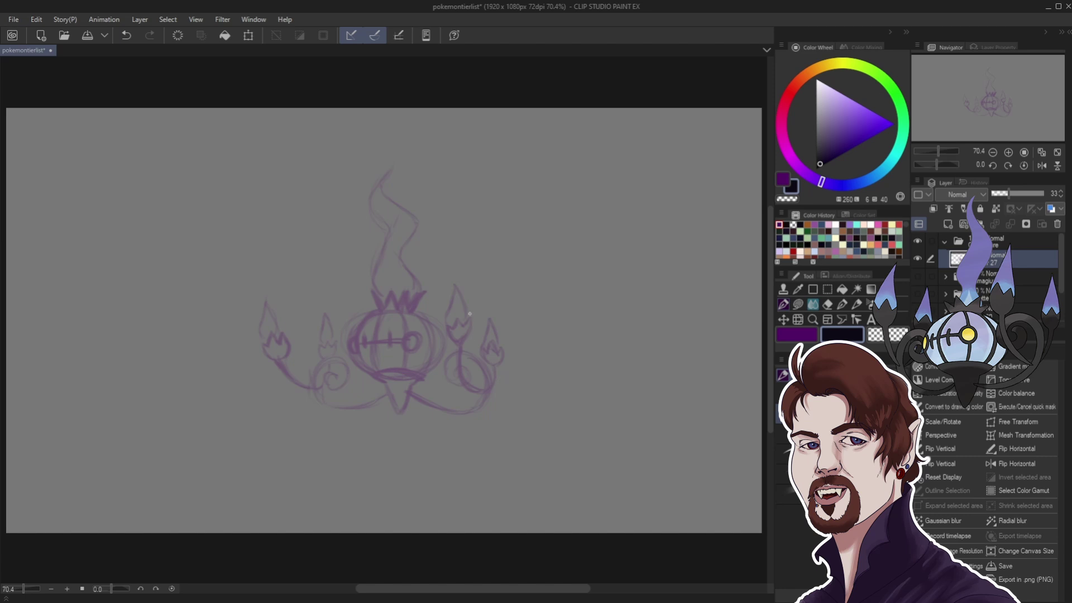
{"action": "scroll", "coordinate": [457, 324], "scroll_direction": "down", "scroll_amount": 4}
{"action": "scroll", "coordinate": [391, 369], "scroll_direction": "up", "scroll_amount": 6}
{"action": "scroll", "coordinate": [439, 332], "scroll_direction": "down", "scroll_amount": 1}
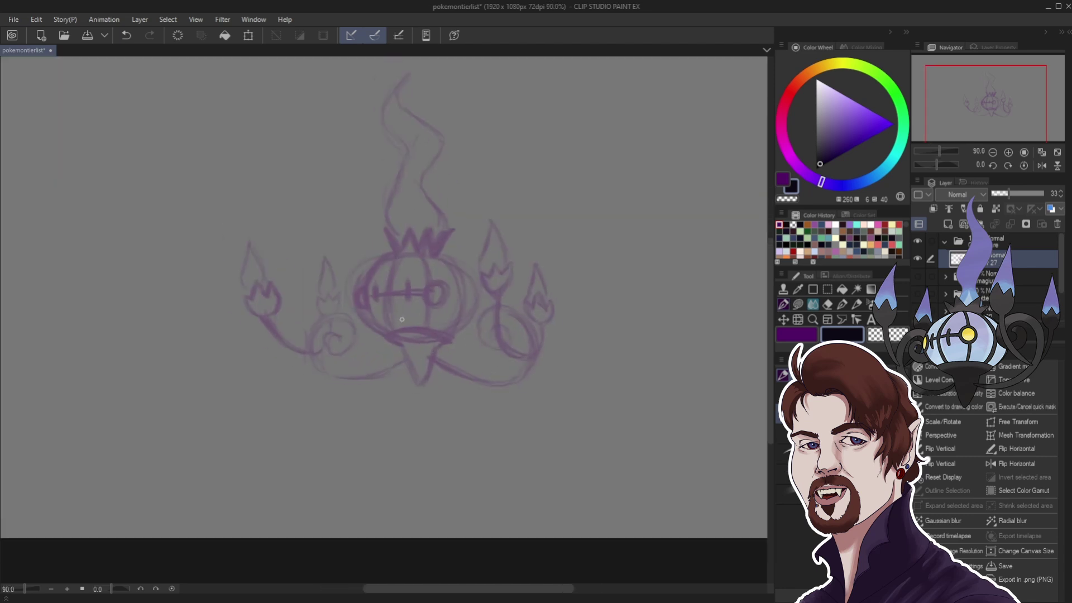
{"action": "scroll", "coordinate": [294, 357], "scroll_direction": "up", "scroll_amount": 1}
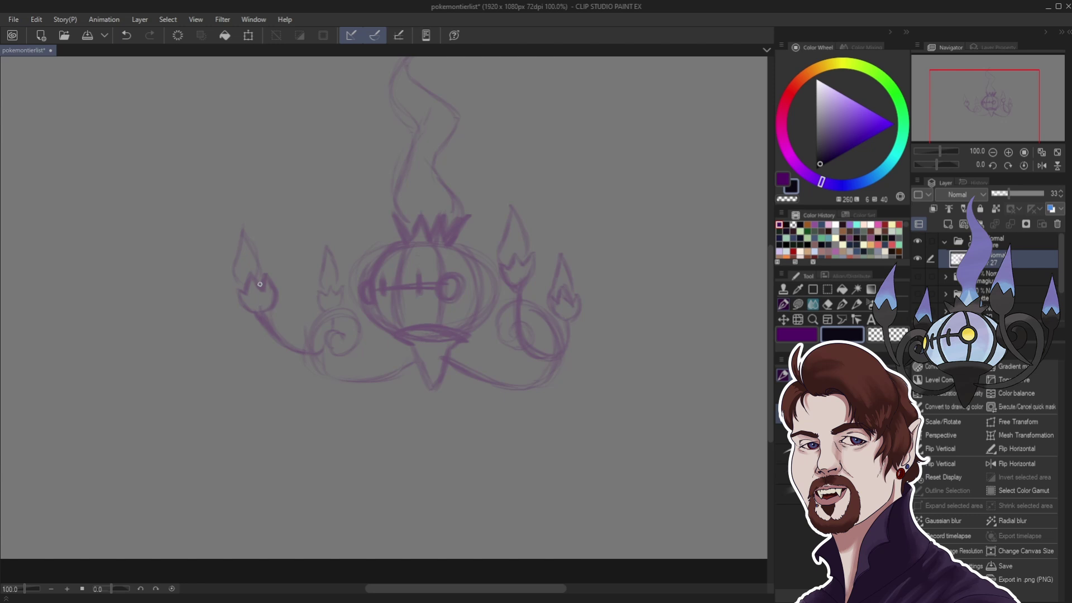
{"action": "left_click_drag", "start_coordinate": [265, 275], "coordinate": [260, 285]}
{"action": "left_click", "coordinate": [948, 224]}
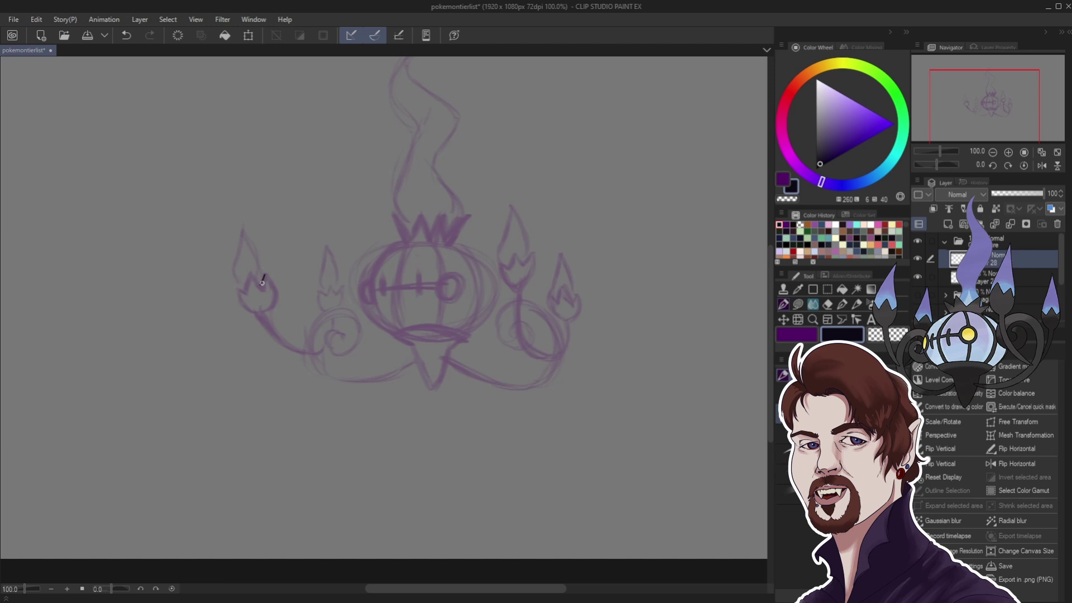
- Ink the jagged outline of the leftmost candle cup over the sketch, redoing the first strokes
{"action": "left_click_drag", "start_coordinate": [273, 282], "coordinate": [268, 313]}
{"action": "key", "text": "ctrl+z"}
{"action": "key", "text": "ctrl+z"}
{"action": "left_click_drag", "start_coordinate": [237, 297], "coordinate": [252, 314]}
{"action": "left_click_drag", "start_coordinate": [270, 280], "coordinate": [266, 311]}
- Ink the small collar at the base of the leftmost candle cup
{"action": "scroll", "coordinate": [249, 346], "scroll_direction": "up", "scroll_amount": 3}
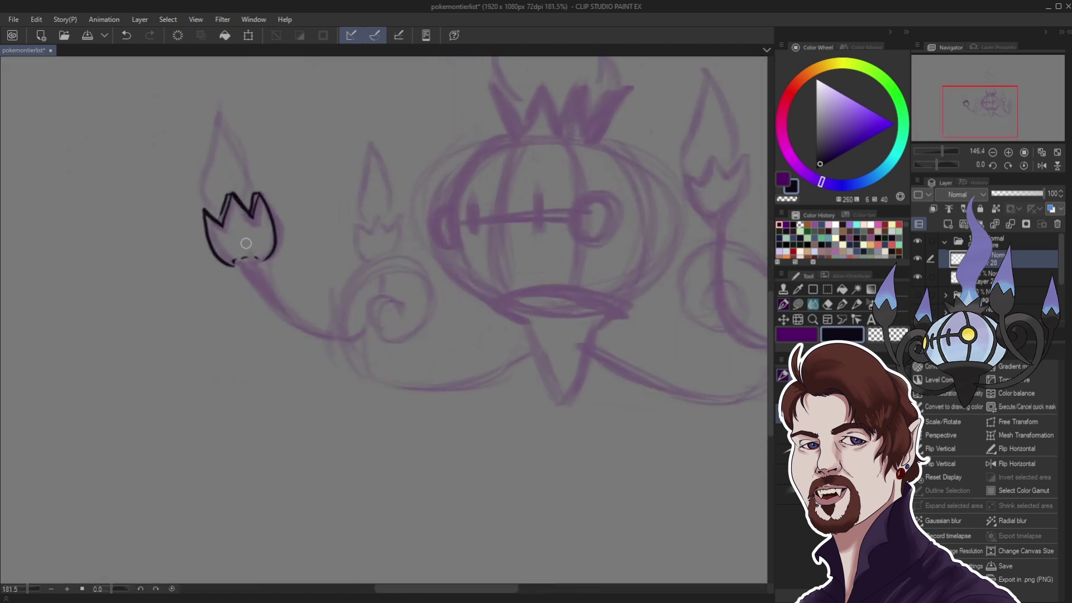
{"action": "scroll", "coordinate": [234, 261], "scroll_direction": "up", "scroll_amount": 1}
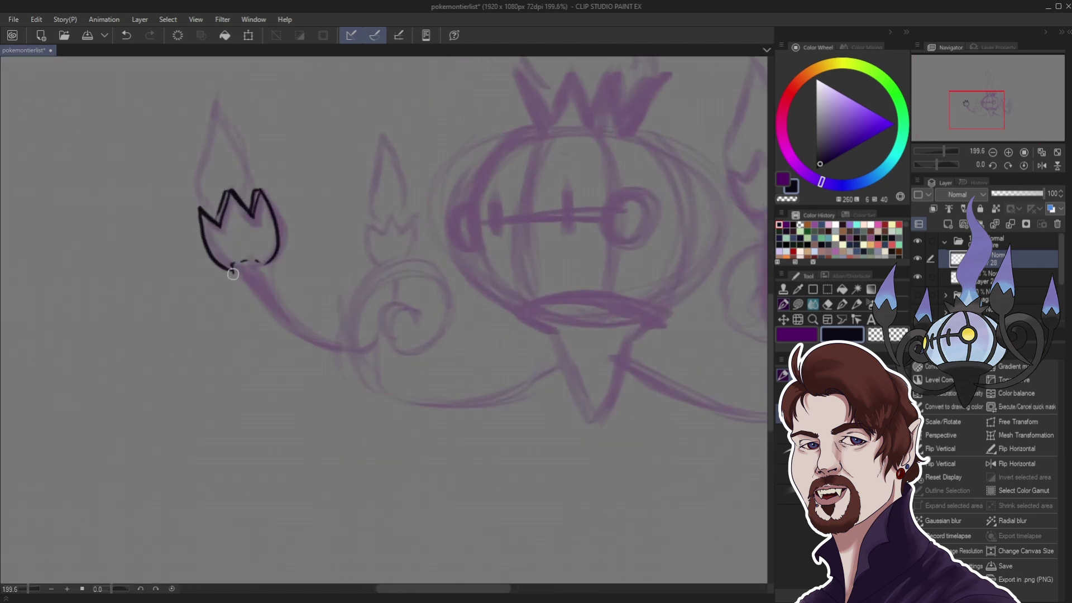
{"action": "left_click_drag", "start_coordinate": [237, 274], "coordinate": [266, 272]}
{"action": "scroll", "coordinate": [266, 271], "scroll_direction": "down", "scroll_amount": 2}
{"action": "scroll", "coordinate": [266, 272], "scroll_direction": "up", "scroll_amount": 1}
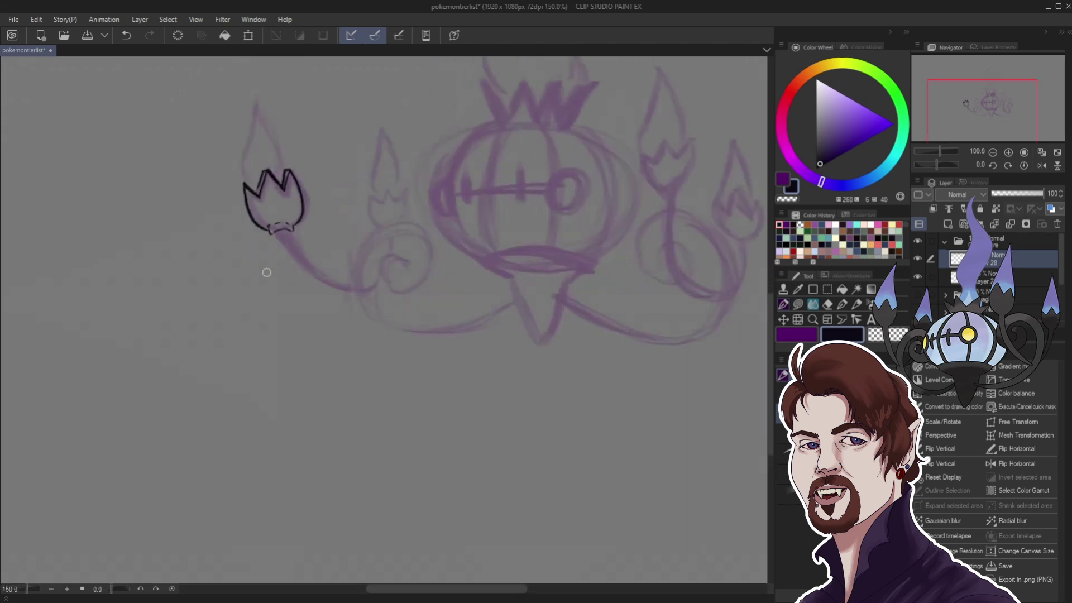
- Ink both curved edges of the arm below the leftmost cup and a short curve where it meets the spiral arm
{"action": "scroll", "coordinate": [268, 262], "scroll_direction": "up", "scroll_amount": 1}
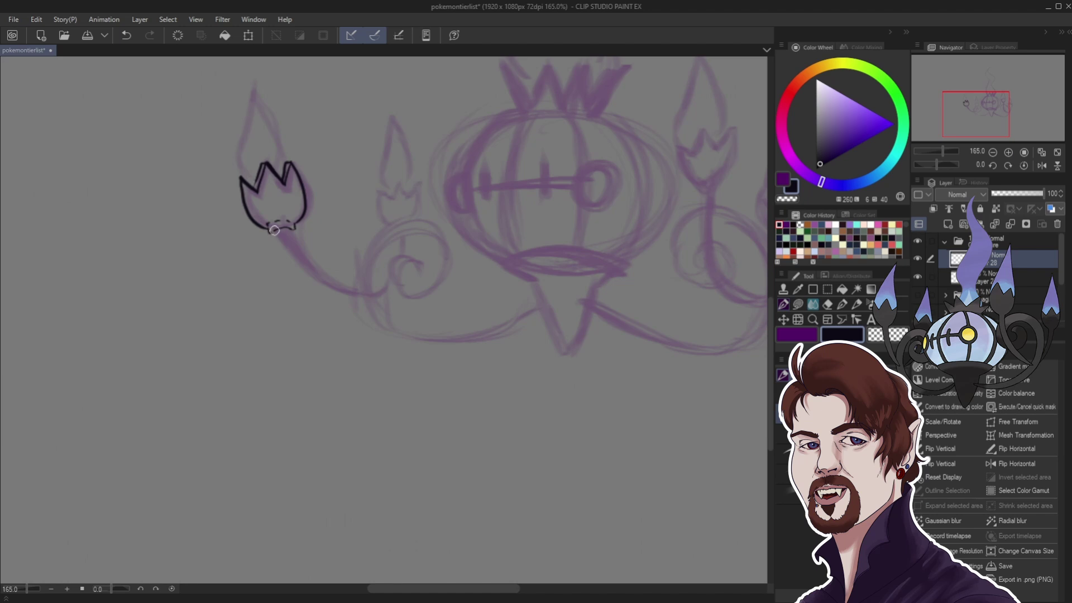
{"action": "mouse_move", "coordinate": [275, 236]}
{"action": "left_mouse_down"}
{"action": "mouse_move", "coordinate": [298, 273]}
{"action": "mouse_move", "coordinate": [362, 296]}
{"action": "left_mouse_up"}
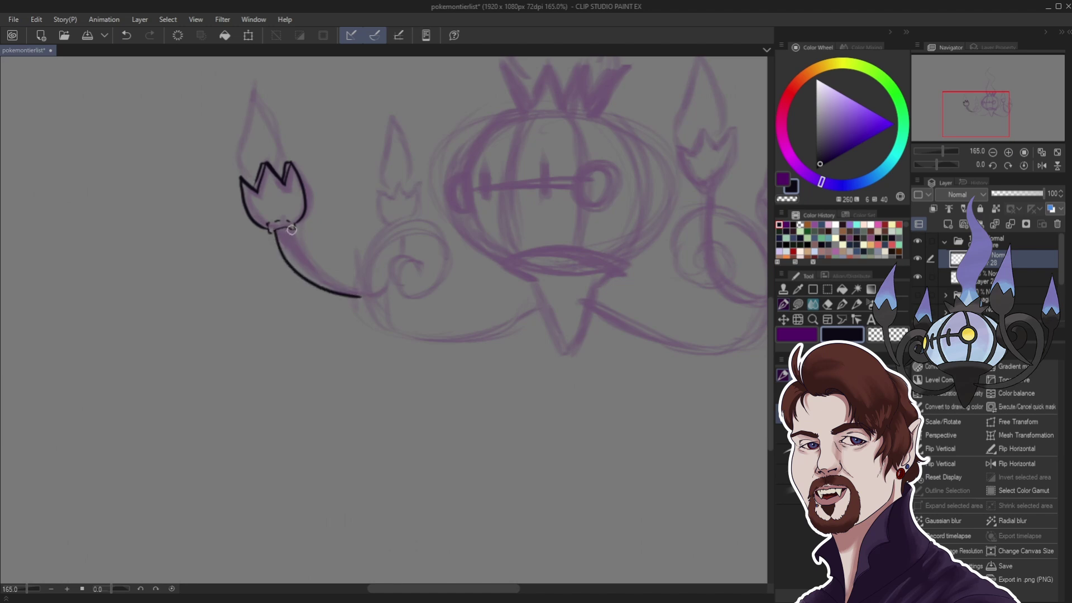
{"action": "mouse_move", "coordinate": [290, 228]}
{"action": "left_mouse_down"}
{"action": "mouse_move", "coordinate": [306, 260]}
{"action": "mouse_move", "coordinate": [353, 282]}
{"action": "left_mouse_up"}
{"action": "scroll", "coordinate": [353, 282], "scroll_direction": "down", "scroll_amount": 4}
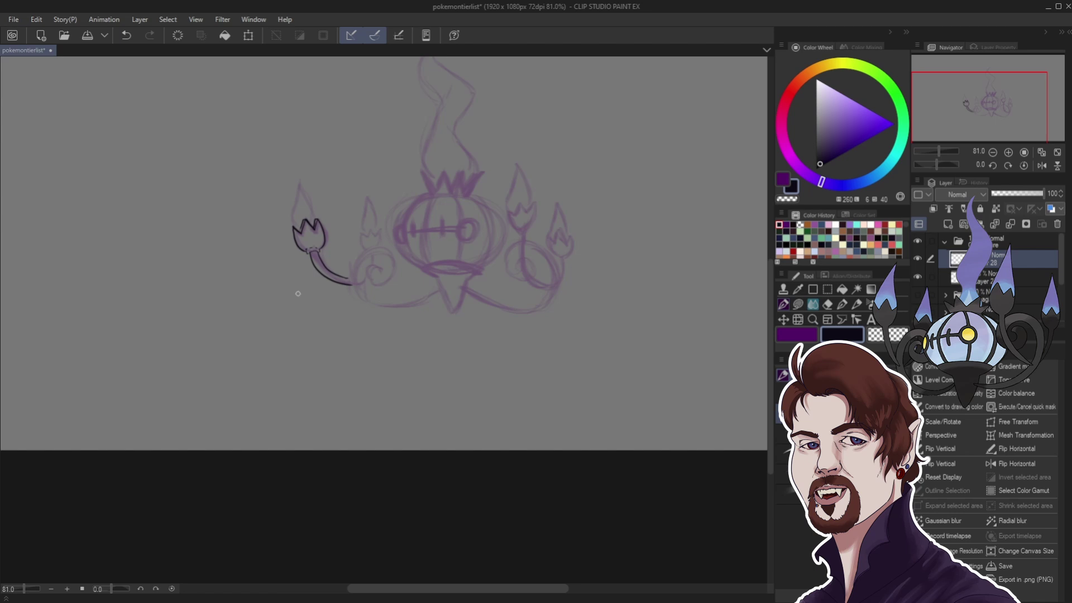
{"action": "scroll", "coordinate": [357, 293], "scroll_direction": "up", "scroll_amount": 5}
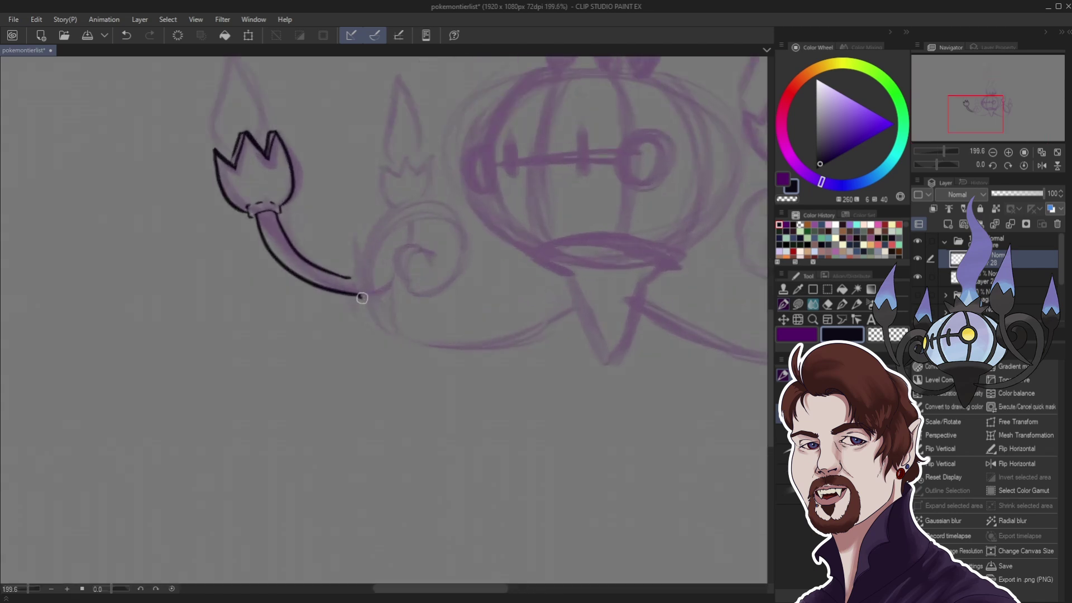
{"action": "left_click_drag", "start_coordinate": [364, 300], "coordinate": [393, 333]}
{"action": "scroll", "coordinate": [441, 260], "scroll_direction": "down", "scroll_amount": 2}
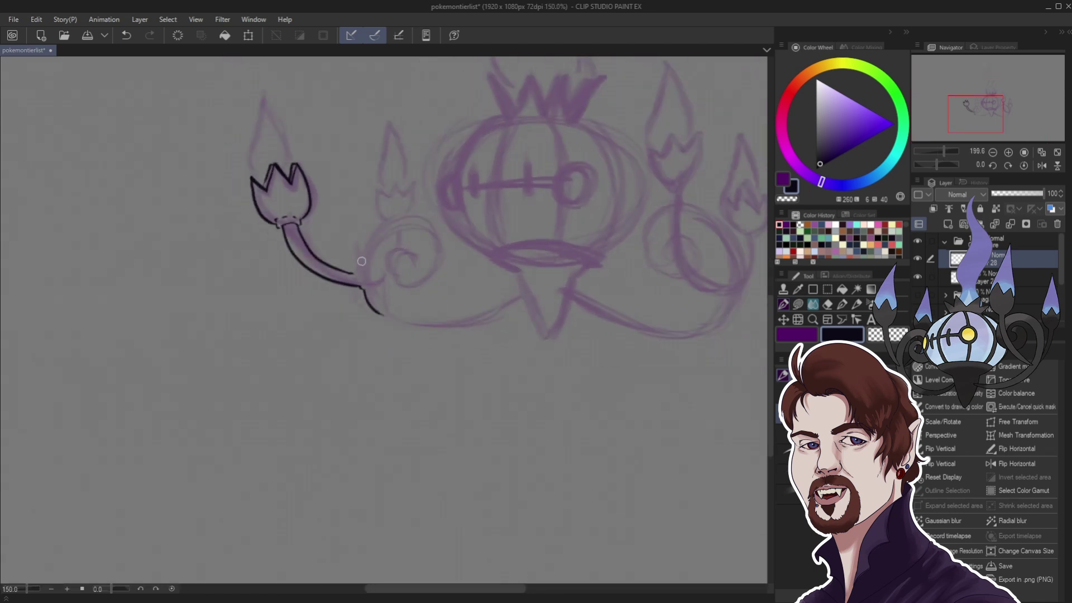
- Ink the narrow oval eye on the globe's left edge with a doubled outline, redoing the first strokes
{"action": "scroll", "coordinate": [303, 256], "scroll_direction": "up", "scroll_amount": 2}
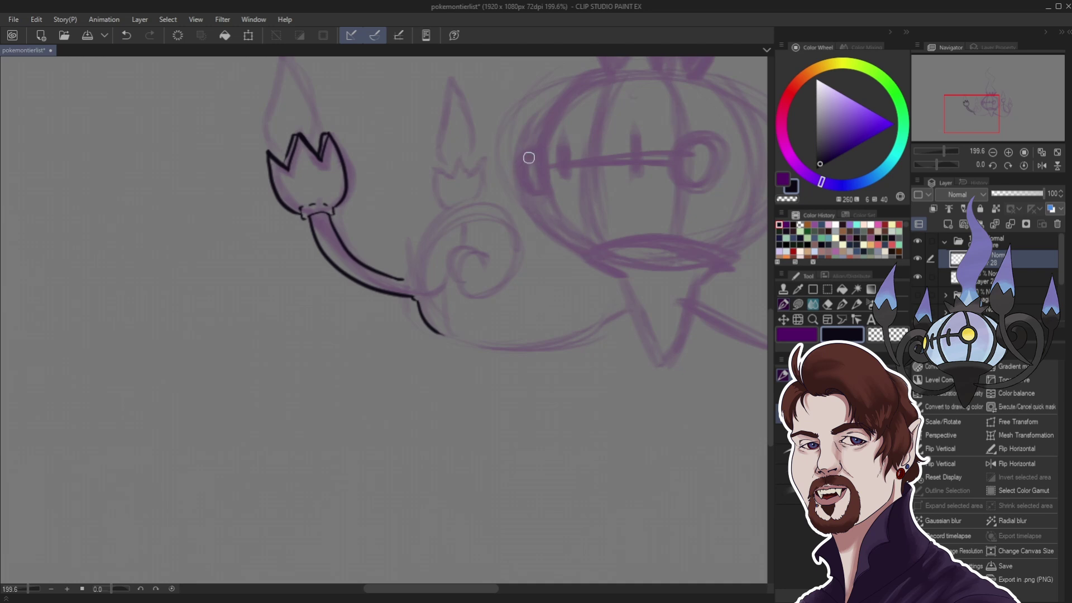
{"action": "mouse_move", "coordinate": [533, 151]}
{"action": "left_mouse_down"}
{"action": "mouse_move", "coordinate": [542, 190]}
{"action": "mouse_move", "coordinate": [533, 153]}
{"action": "left_mouse_up"}
{"action": "left_click_drag", "start_coordinate": [540, 183], "coordinate": [534, 150]}
{"action": "key", "text": "ctrl+z"}
{"action": "key", "text": "ctrl+z"}
{"action": "mouse_move", "coordinate": [532, 149]}
{"action": "left_mouse_down"}
{"action": "mouse_move", "coordinate": [539, 168]}
{"action": "mouse_move", "coordinate": [534, 149]}
{"action": "mouse_move", "coordinate": [546, 160]}
{"action": "mouse_move", "coordinate": [540, 193]}
{"action": "left_mouse_up"}
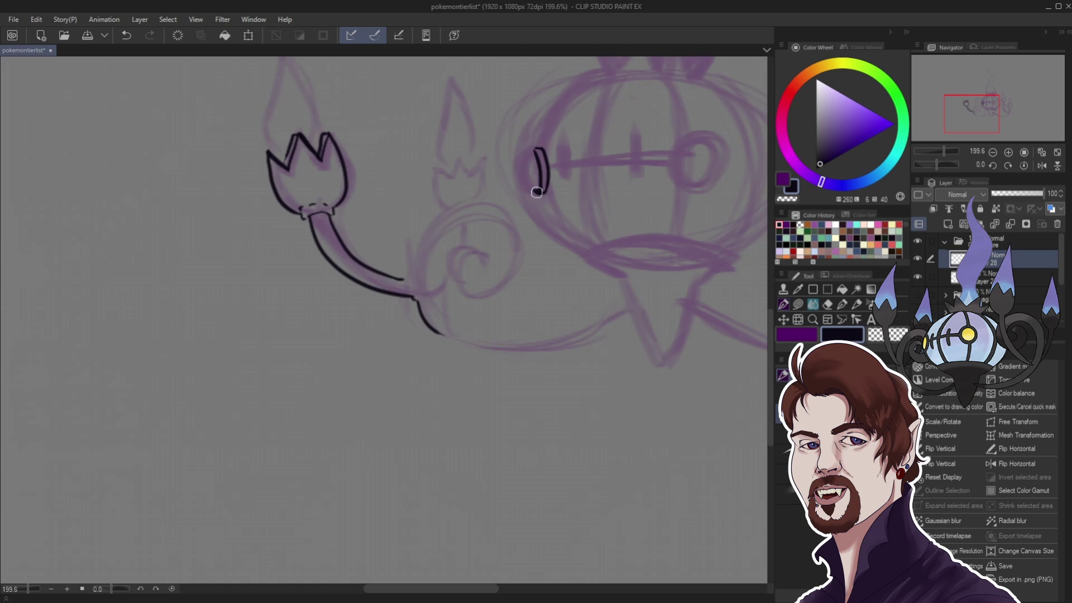
{"action": "mouse_move", "coordinate": [536, 193]}
{"action": "left_mouse_down"}
{"action": "mouse_move", "coordinate": [523, 178]}
{"action": "mouse_move", "coordinate": [527, 153]}
{"action": "mouse_move", "coordinate": [537, 148]}
{"action": "mouse_move", "coordinate": [543, 191]}
{"action": "mouse_move", "coordinate": [544, 148]}
{"action": "left_mouse_up"}
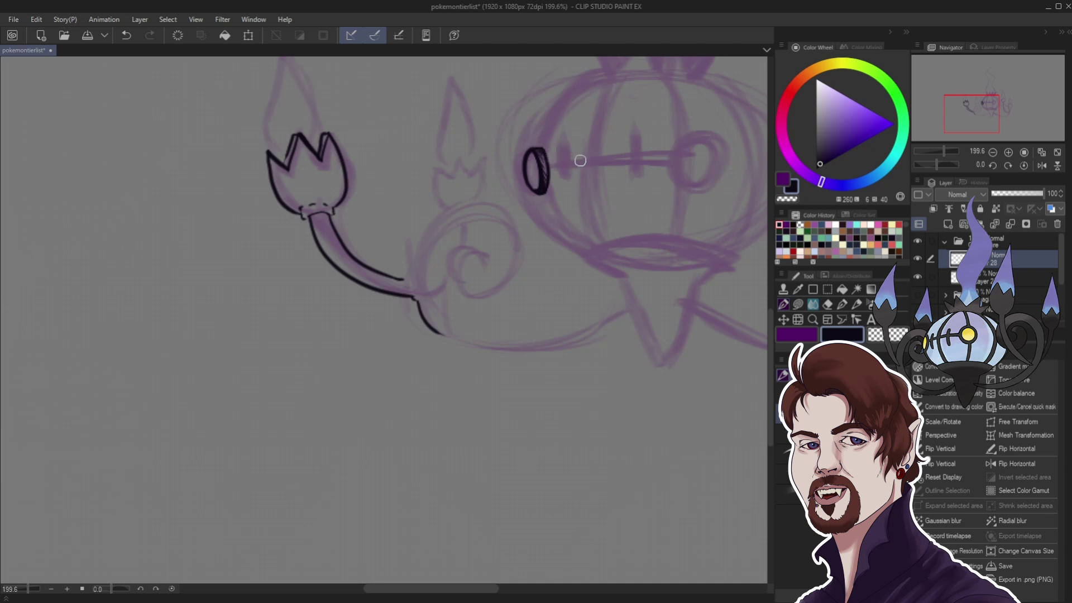
{"action": "mouse_move", "coordinate": [613, 71]}
{"action": "left_mouse_down"}
{"action": "mouse_move", "coordinate": [599, 85]}
{"action": "mouse_move", "coordinate": [581, 203]}
{"action": "mouse_move", "coordinate": [597, 242]}
{"action": "left_mouse_up"}
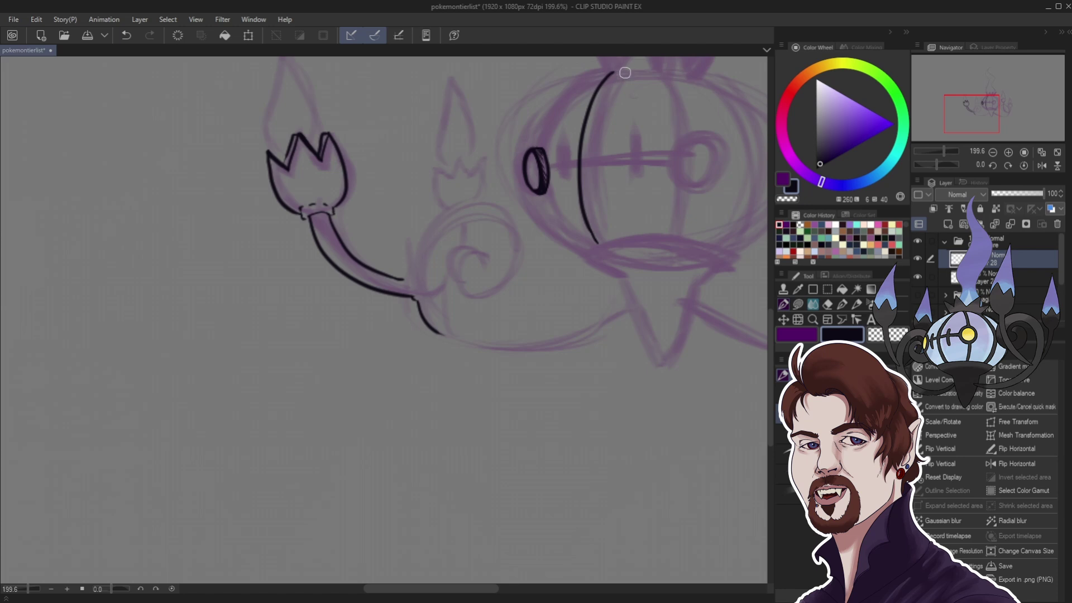
{"action": "mouse_move", "coordinate": [624, 71]}
{"action": "left_mouse_down"}
{"action": "mouse_move", "coordinate": [595, 141]}
{"action": "mouse_move", "coordinate": [603, 243]}
{"action": "left_mouse_up"}
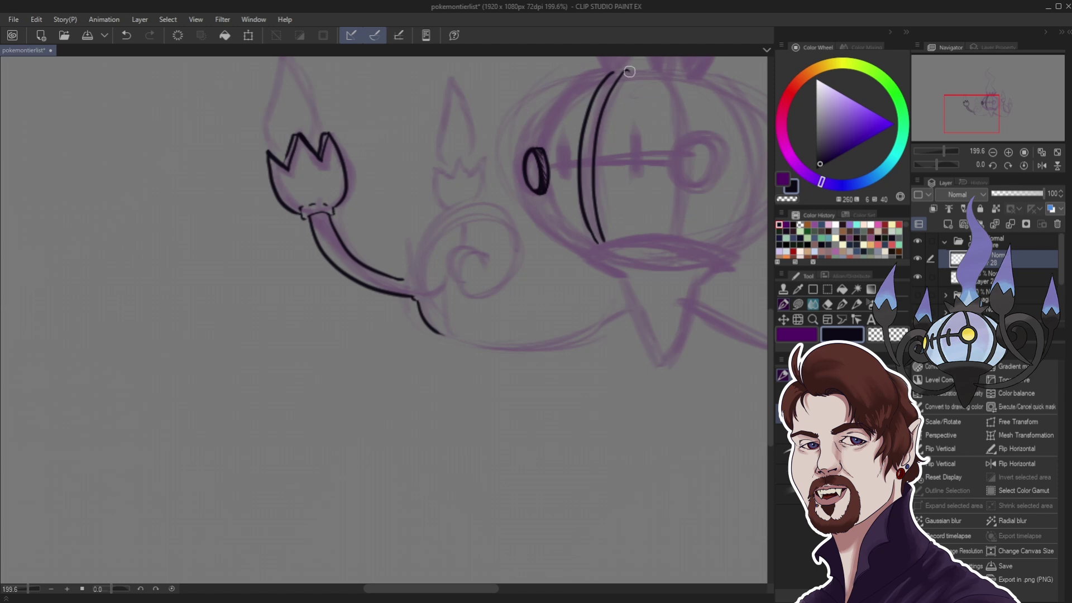
{"action": "mouse_move", "coordinate": [626, 70]}
{"action": "left_mouse_down"}
{"action": "mouse_move", "coordinate": [608, 147]}
{"action": "mouse_move", "coordinate": [614, 229]}
{"action": "left_mouse_up"}
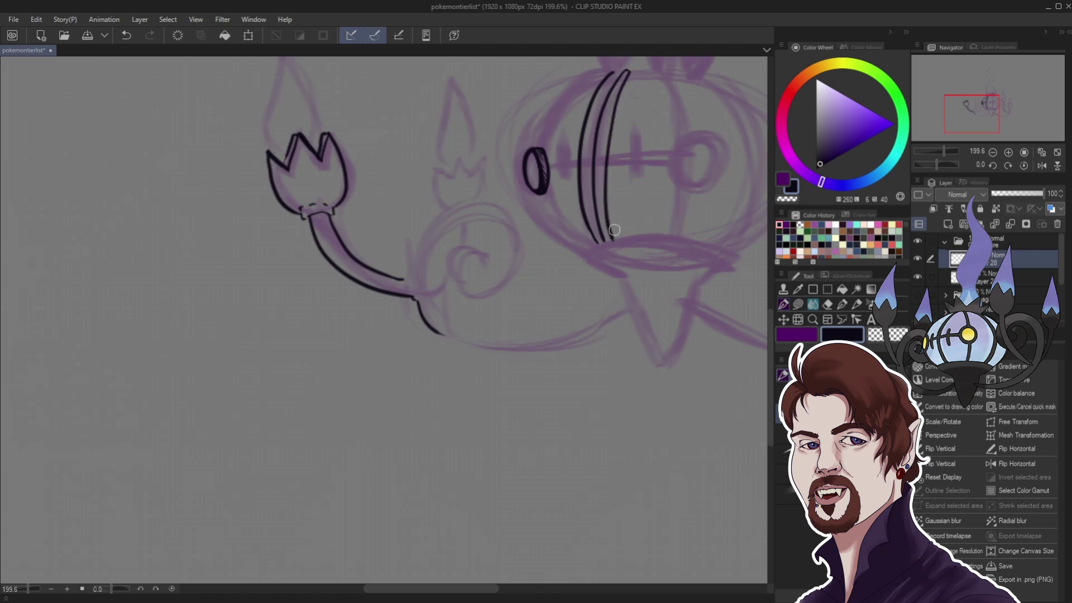
{"action": "key", "text": "ctrl+z"}
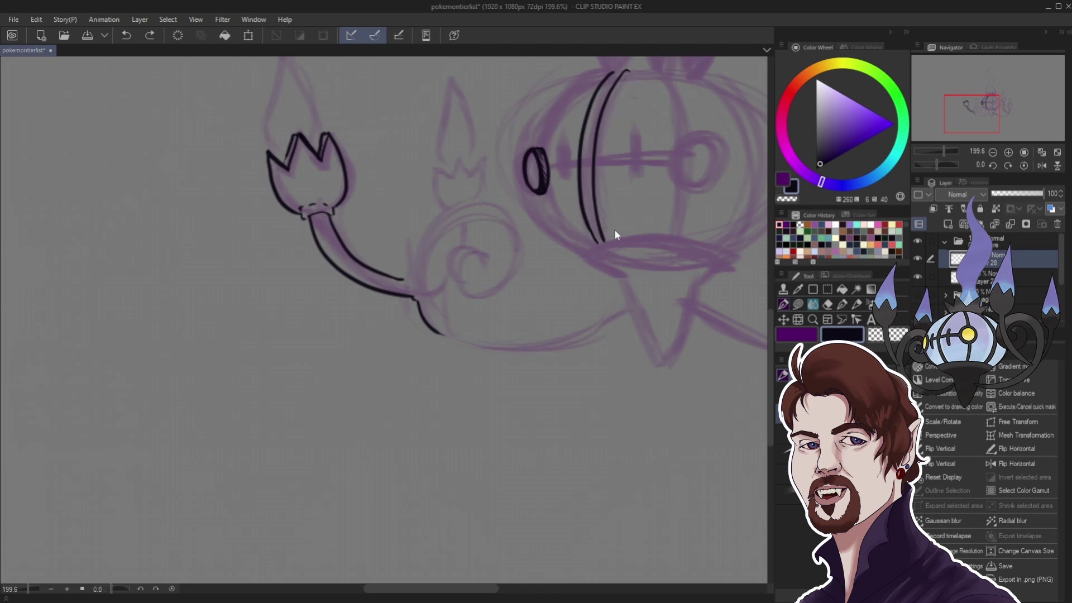
{"action": "key", "text": "ctrl+z"}
{"action": "key", "text": "ctrl+z"}
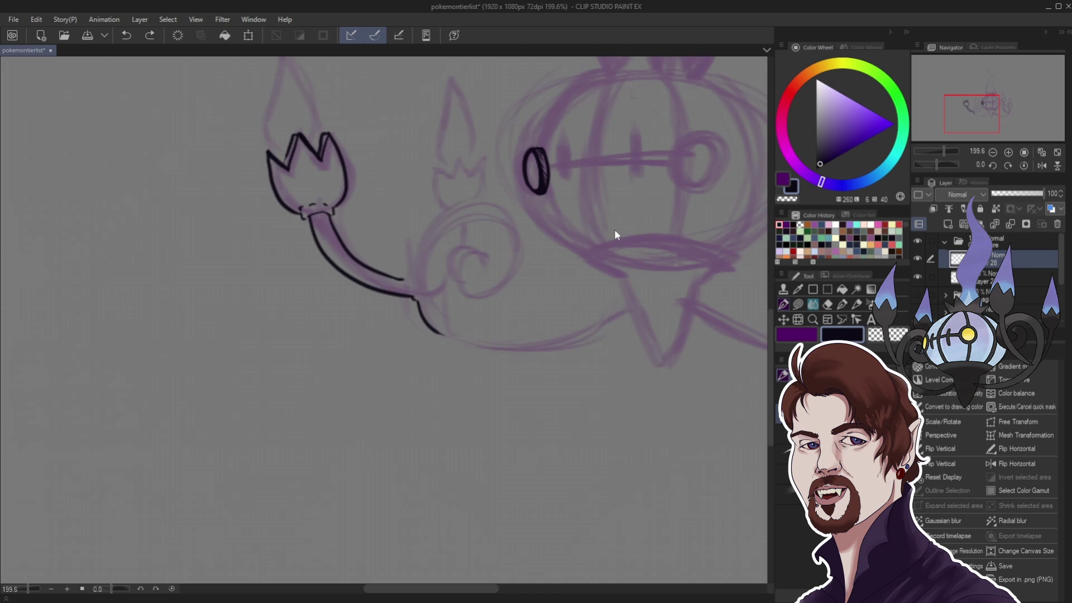
{"action": "scroll", "coordinate": [594, 234], "scroll_direction": "down", "scroll_amount": 1}
{"action": "scroll", "coordinate": [595, 234], "scroll_direction": "down", "scroll_amount": 5}
{"action": "scroll", "coordinate": [553, 231], "scroll_direction": "up", "scroll_amount": 4}
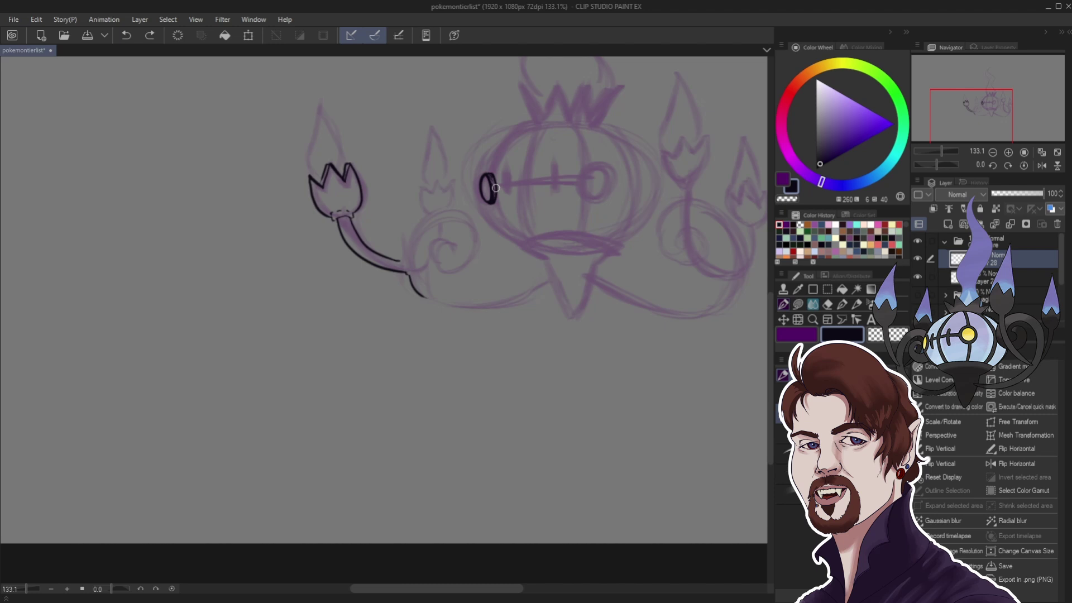
{"action": "left_click_drag", "start_coordinate": [497, 188], "coordinate": [577, 183]}
{"action": "left_click_drag", "start_coordinate": [495, 181], "coordinate": [578, 176]}
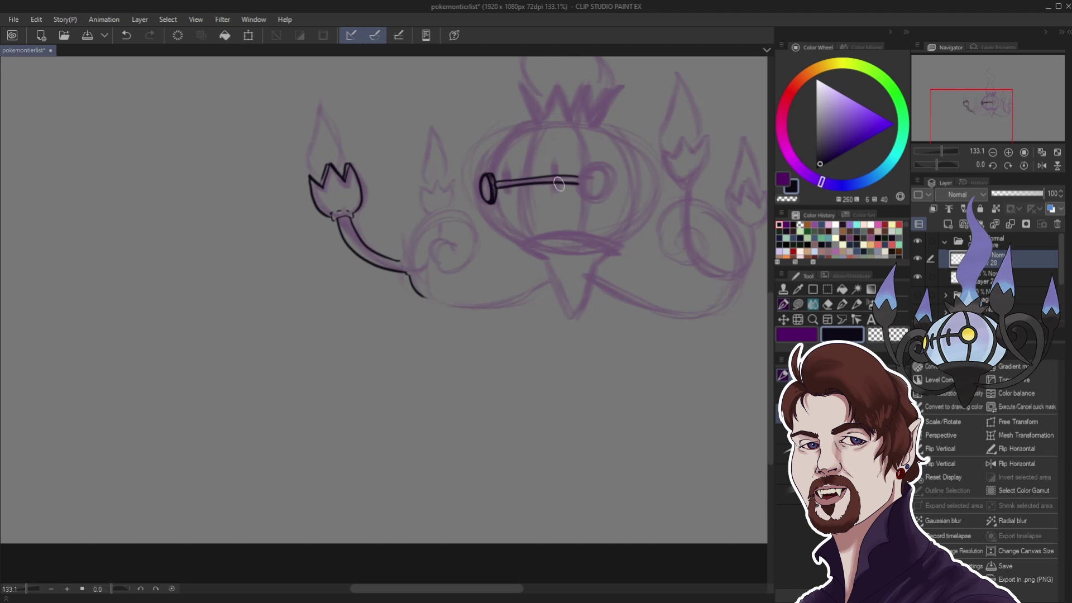
{"action": "left_click_drag", "start_coordinate": [554, 162], "coordinate": [555, 194]}
{"action": "left_click_drag", "start_coordinate": [507, 166], "coordinate": [508, 198]}
{"action": "mouse_move", "coordinate": [549, 167]}
{"action": "left_mouse_down"}
{"action": "mouse_move", "coordinate": [549, 154]}
{"action": "mouse_move", "coordinate": [558, 173]}
{"action": "left_mouse_up"}
{"action": "key", "text": "ctrl+z"}
{"action": "key", "text": "ctrl+z"}
{"action": "key", "text": "ctrl+z"}
{"action": "key", "text": "ctrl+z"}
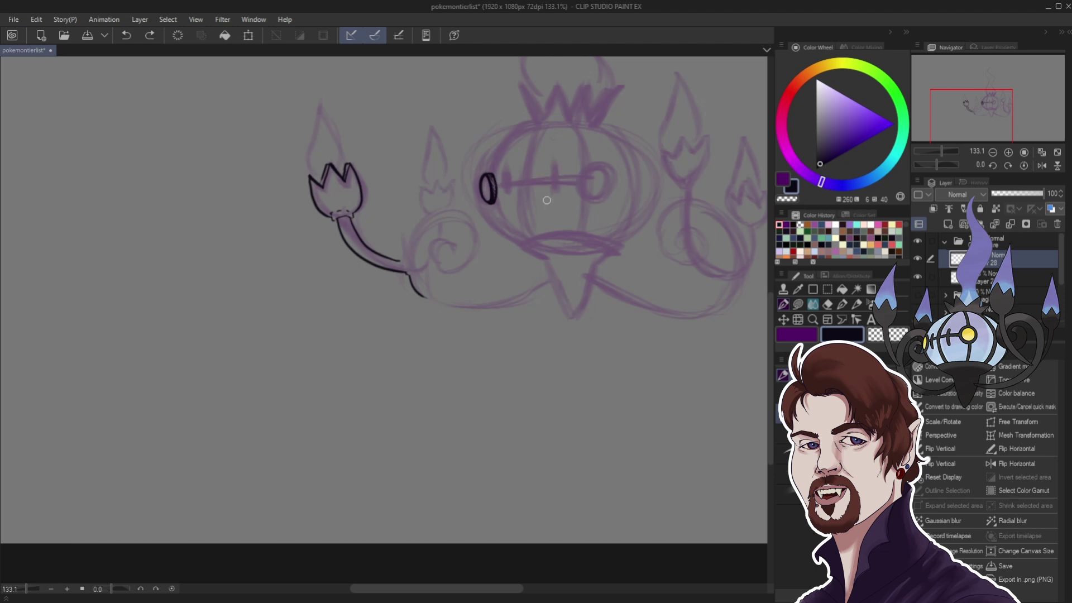
- Draw two short vertical guide marks for the crossbars on a new layer and lower that layer's opacity
{"action": "left_click", "coordinate": [947, 224]}
{"action": "left_click_drag", "start_coordinate": [554, 161], "coordinate": [555, 192]}
{"action": "left_click_drag", "start_coordinate": [506, 165], "coordinate": [507, 193]}
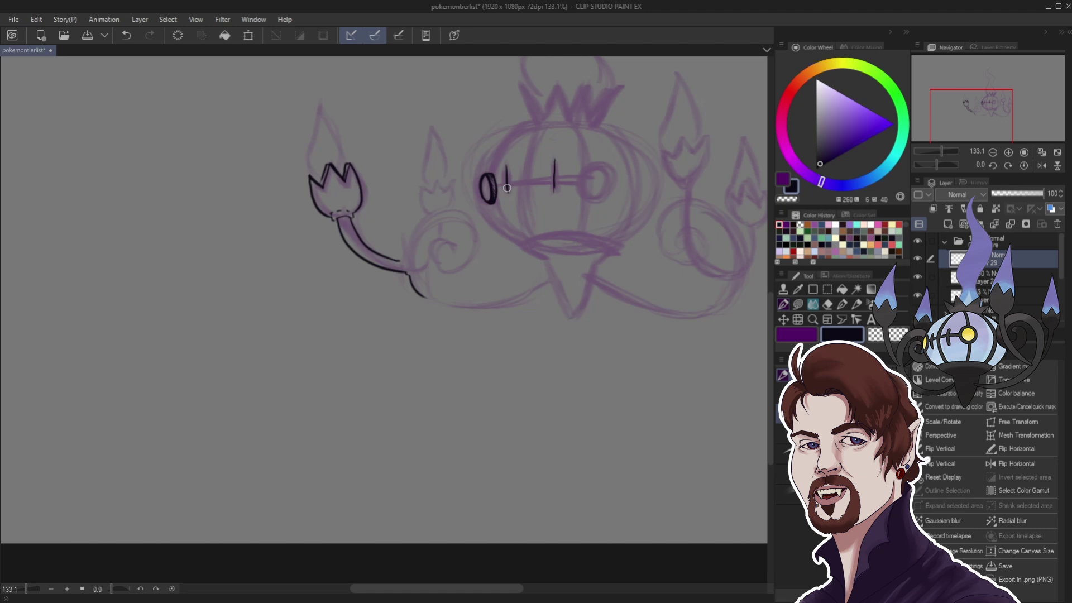
{"action": "left_click", "coordinate": [1005, 194]}
- On the line art layer, ink both edges of the bar leading from the oval eye and its first rounded crossbar
{"action": "left_click", "coordinate": [981, 277]}
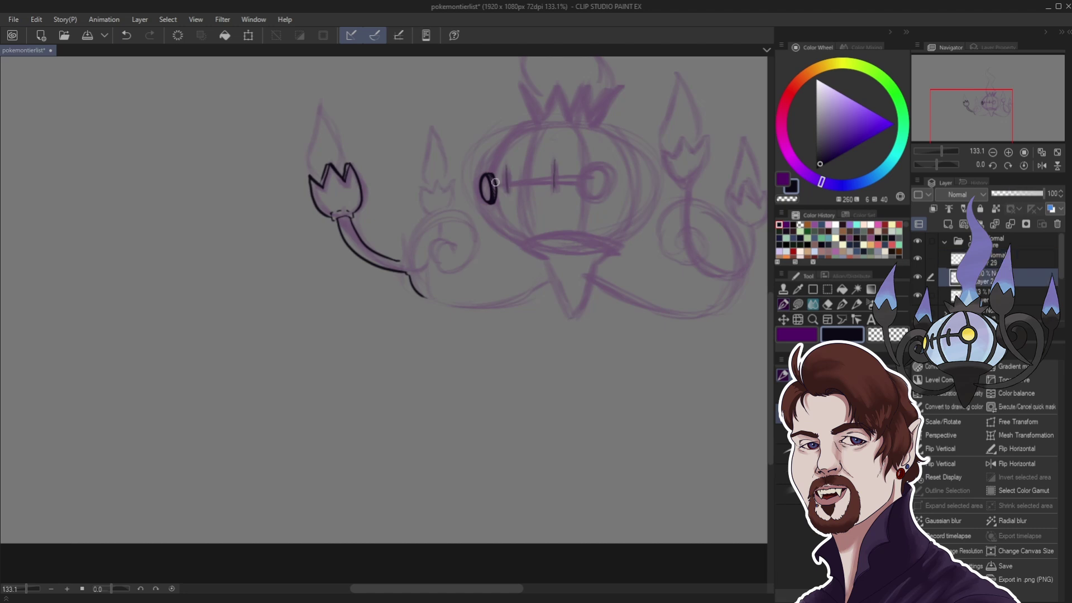
{"action": "left_click_drag", "start_coordinate": [494, 182], "coordinate": [584, 174]}
{"action": "left_click_drag", "start_coordinate": [516, 185], "coordinate": [583, 180]}
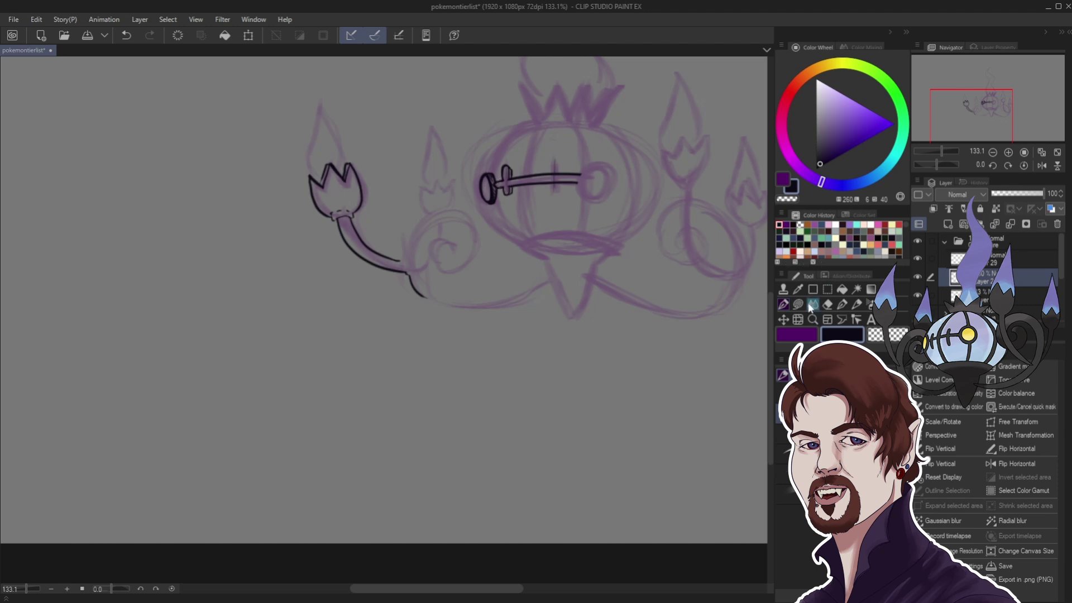
- Duplicate the crossbar beside the oval eye onto the second guide mark and stretch the copy slightly taller with Free Transform
{"action": "left_click", "coordinate": [827, 288]}
{"action": "left_click", "coordinate": [783, 431]}
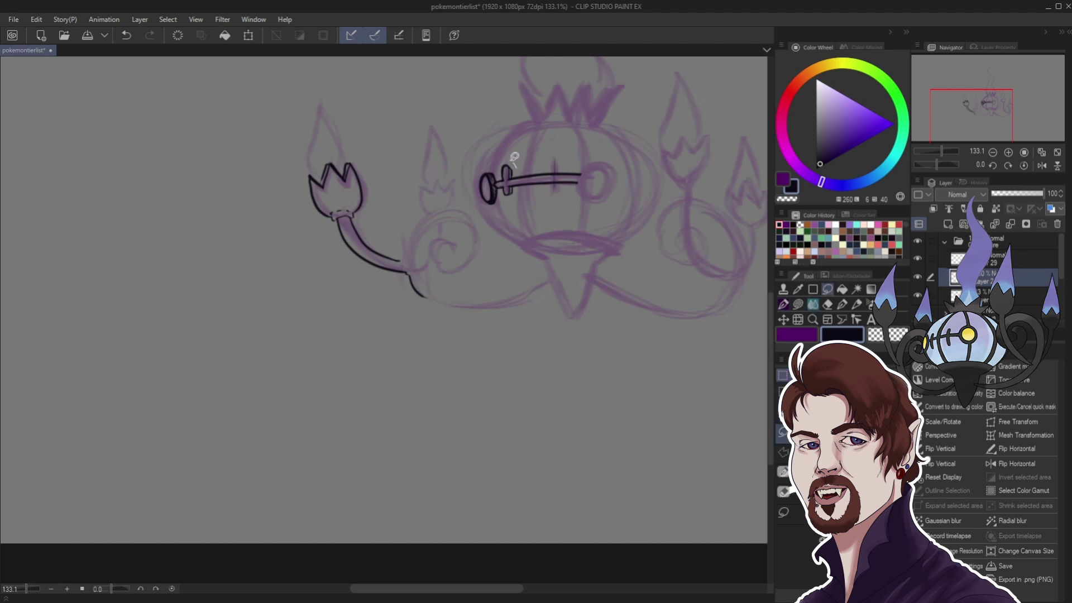
{"action": "left_click_drag", "start_coordinate": [515, 168], "coordinate": [502, 180]}
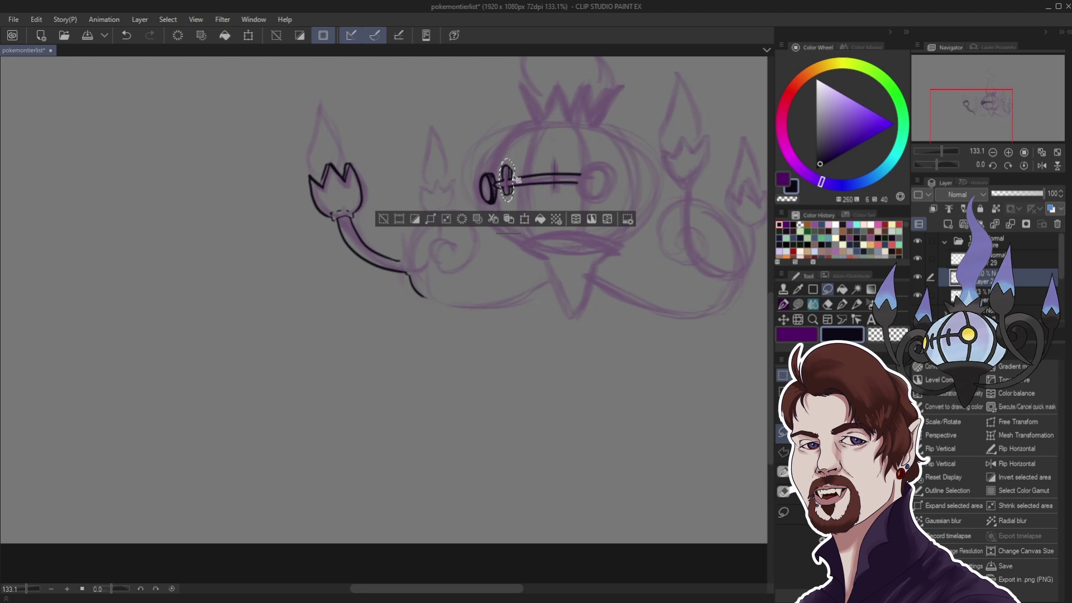
{"action": "left_click", "coordinate": [383, 218]}
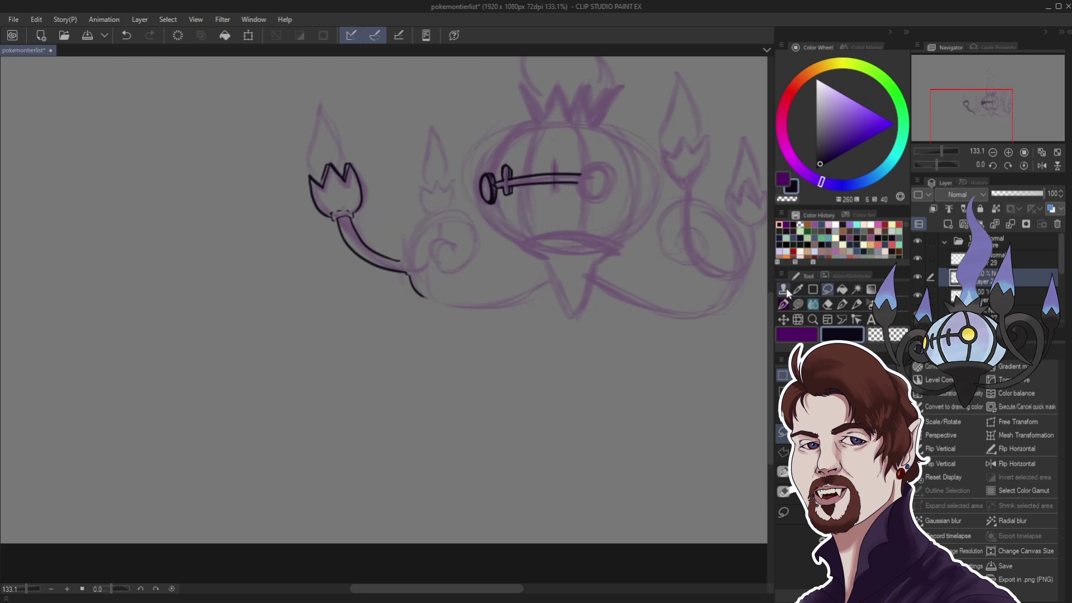
{"action": "left_click", "coordinate": [783, 319]}
{"action": "left_click_drag", "start_coordinate": [506, 207], "coordinate": [554, 204]}
{"action": "left_click", "coordinate": [996, 422]}
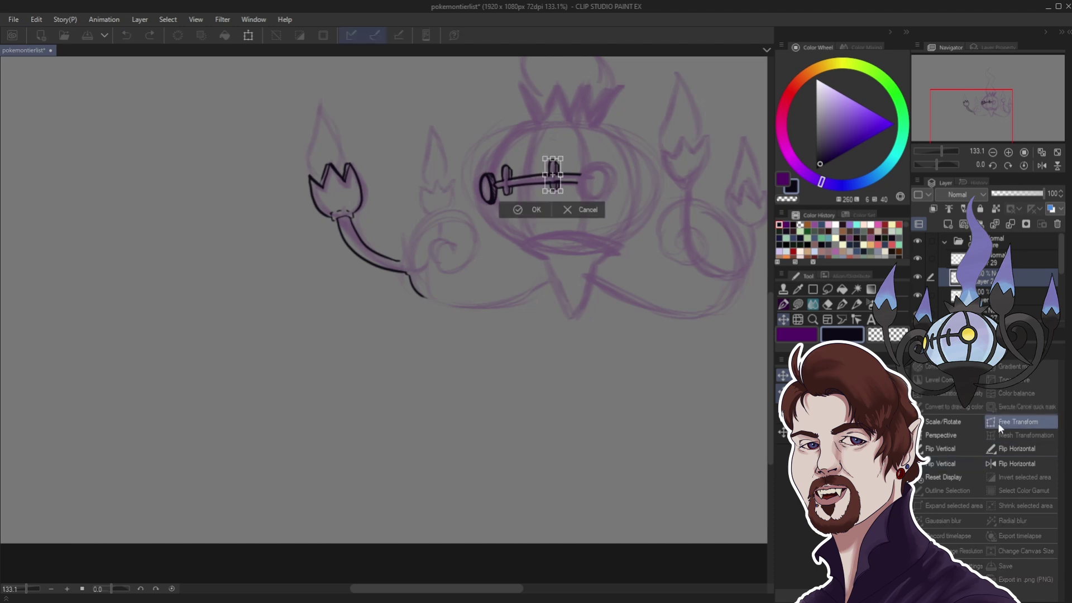
{"action": "left_click_drag", "start_coordinate": [551, 192], "coordinate": [552, 195]}
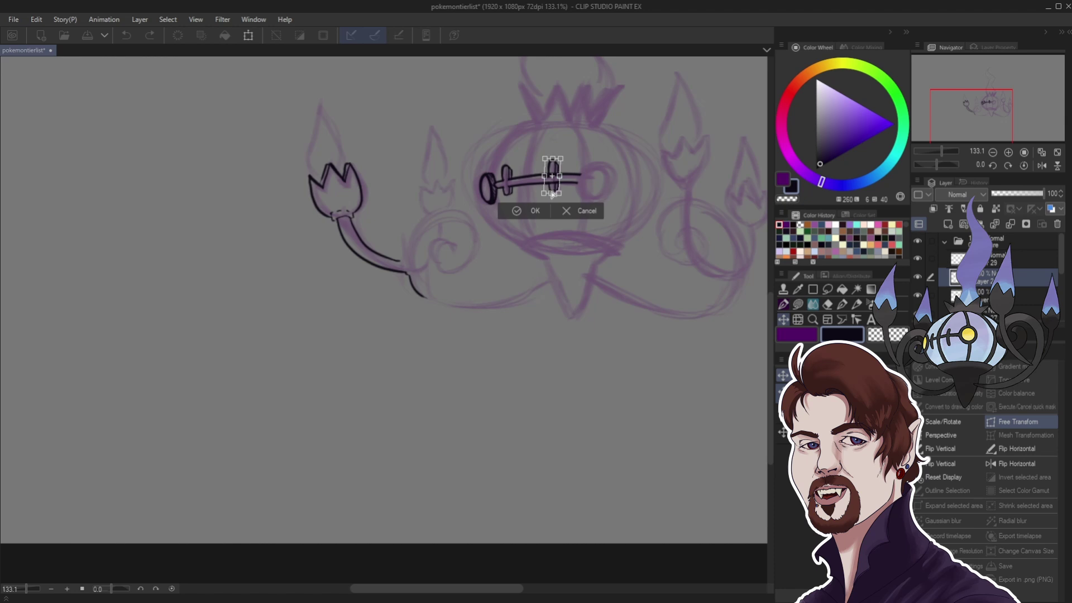
{"action": "left_click", "coordinate": [514, 213]}
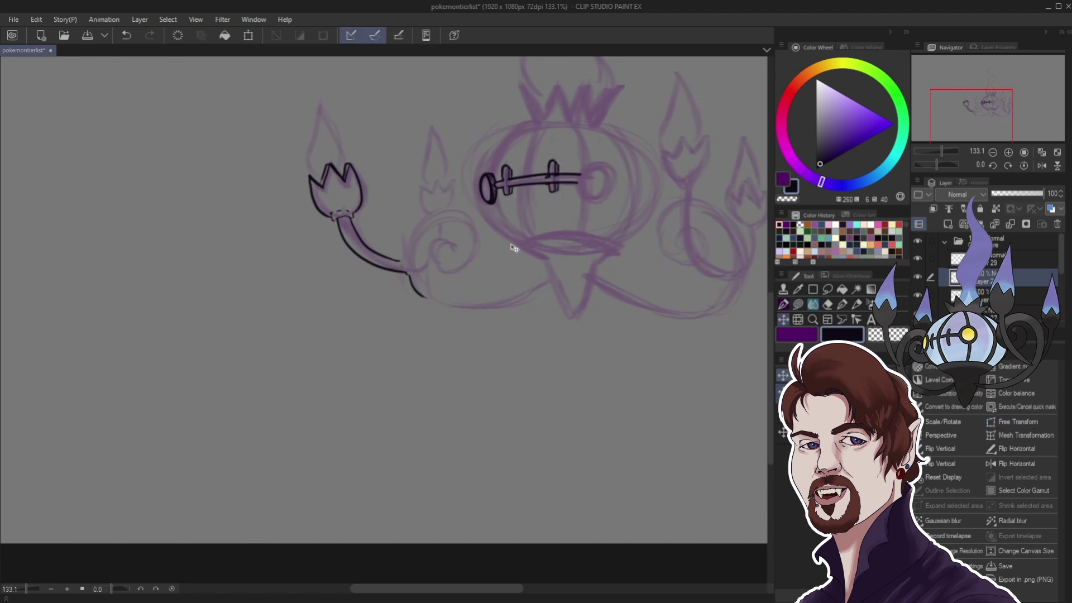
- Clean up the bar around the second crossbar and trim its end short of the round eye
{"action": "key", "text": "p"}
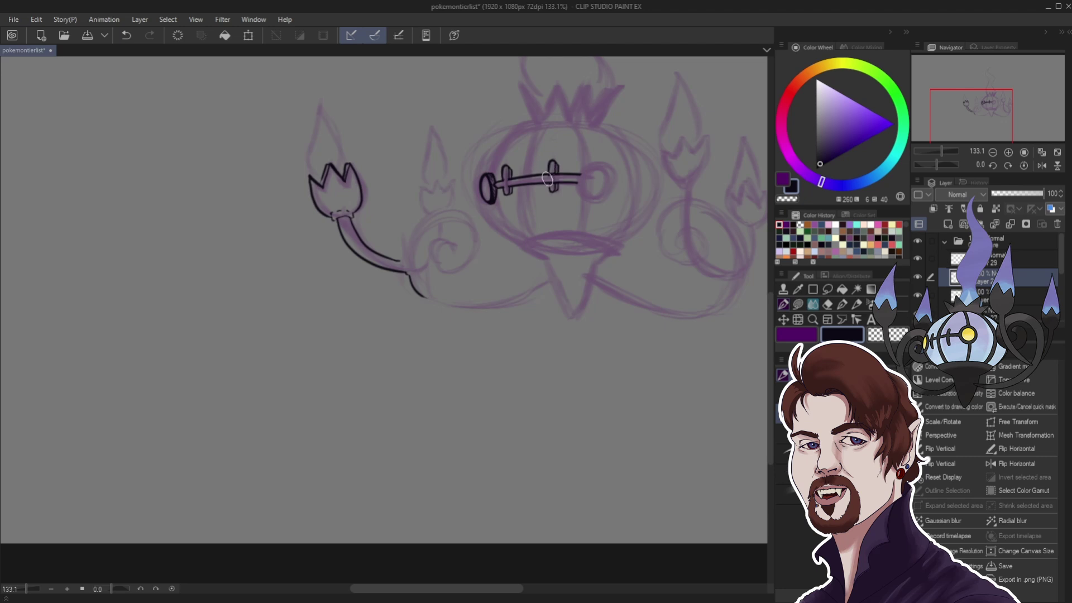
{"action": "left_click", "coordinate": [999, 295]}
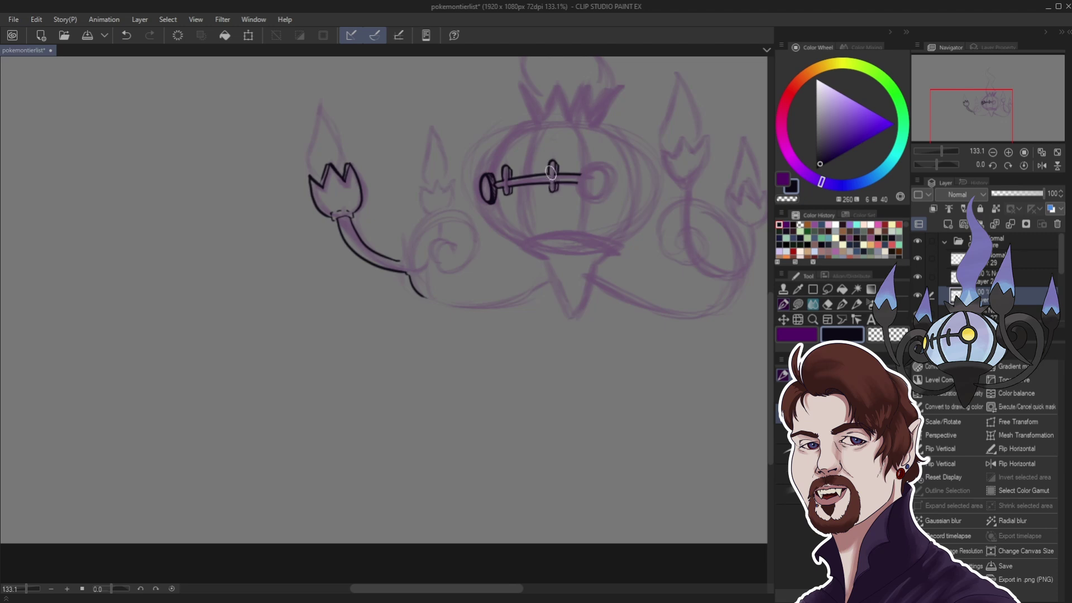
{"action": "left_click", "coordinate": [999, 276]}
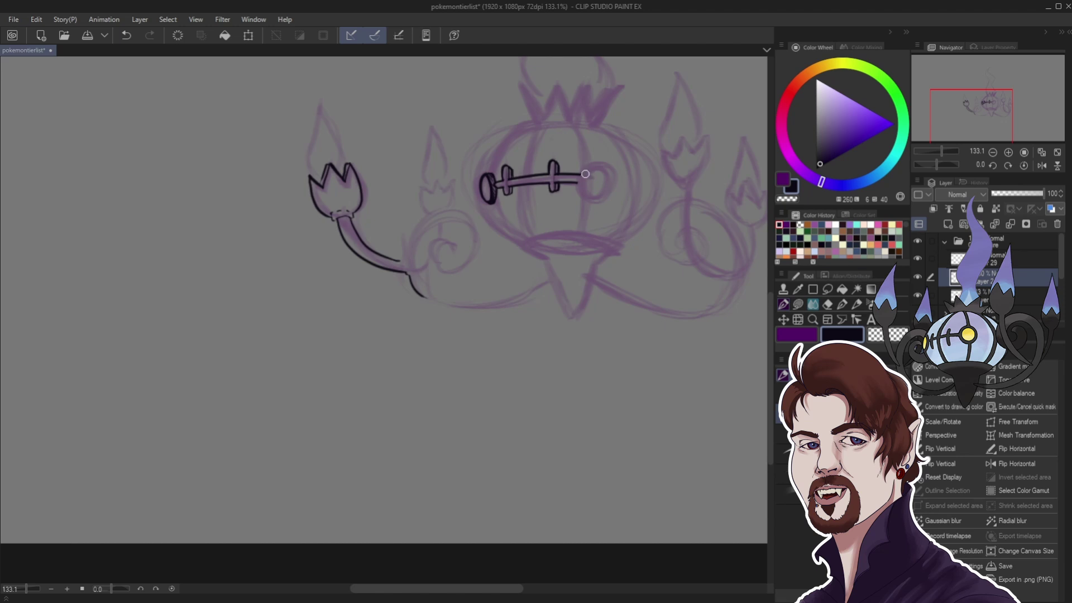
{"action": "mouse_move", "coordinate": [585, 173]}
{"action": "left_mouse_down"}
{"action": "mouse_move", "coordinate": [601, 168]}
{"action": "mouse_move", "coordinate": [611, 187]}
{"action": "mouse_move", "coordinate": [596, 196]}
{"action": "mouse_move", "coordinate": [583, 189]}
{"action": "left_mouse_up"}
{"action": "left_click", "coordinate": [859, 362]}
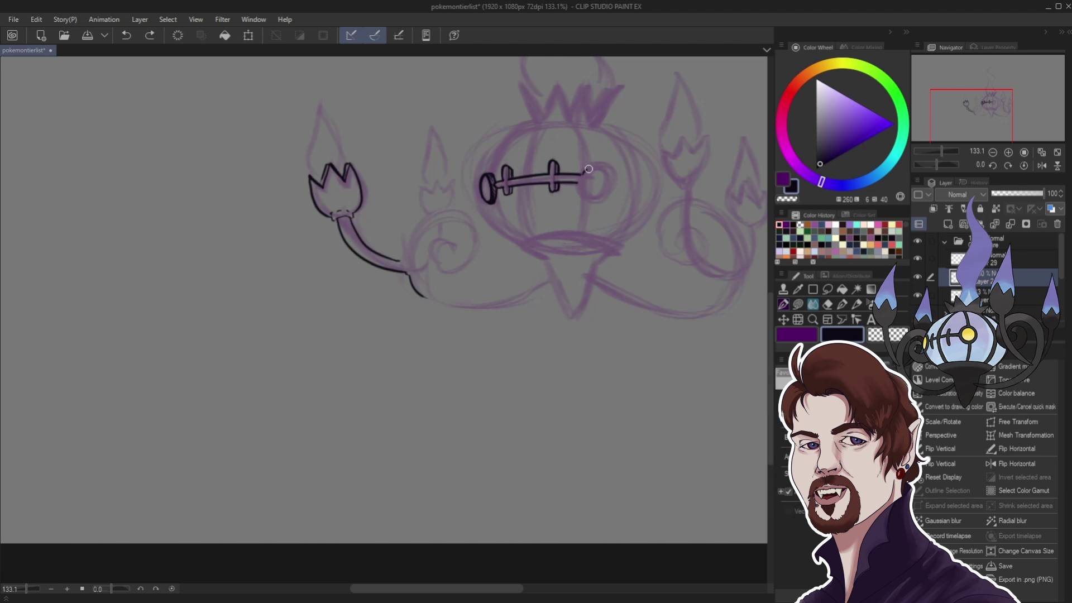
{"action": "mouse_move", "coordinate": [588, 169]}
{"action": "left_mouse_down"}
{"action": "mouse_move", "coordinate": [596, 200]}
{"action": "mouse_move", "coordinate": [581, 173]}
{"action": "left_mouse_up"}
{"action": "mouse_move", "coordinate": [584, 162]}
{"action": "left_mouse_down"}
{"action": "mouse_move", "coordinate": [572, 205]}
{"action": "mouse_move", "coordinate": [588, 170]}
{"action": "mouse_move", "coordinate": [586, 201]}
{"action": "mouse_move", "coordinate": [581, 189]}
{"action": "mouse_move", "coordinate": [599, 213]}
{"action": "left_mouse_up"}
- Choose the Ellipse figure tool and delete the faint guide-mark layer
{"action": "left_click", "coordinate": [813, 289]}
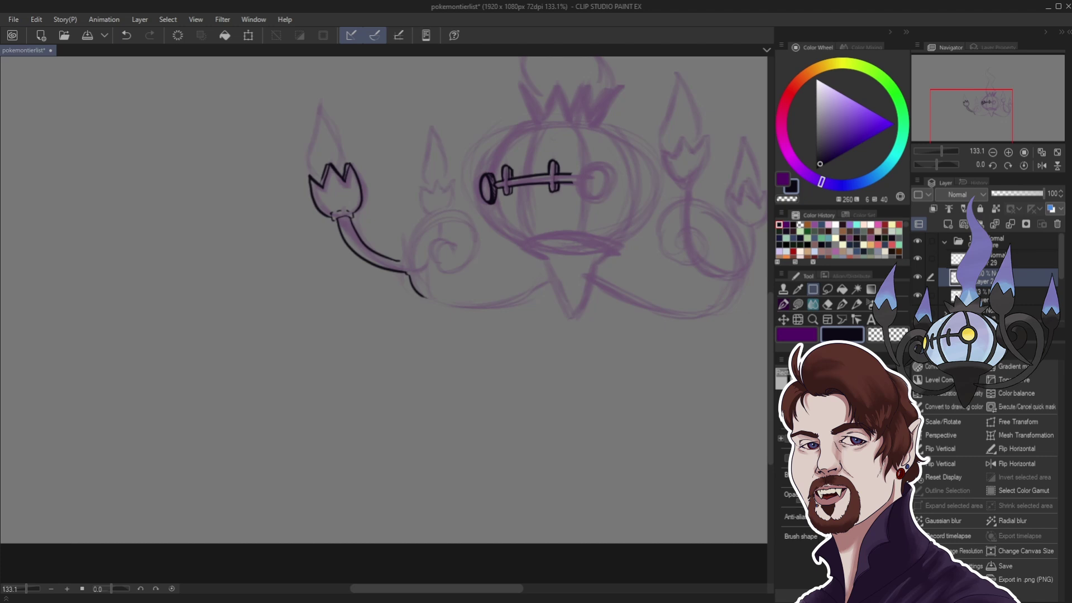
{"action": "left_click", "coordinate": [810, 359]}
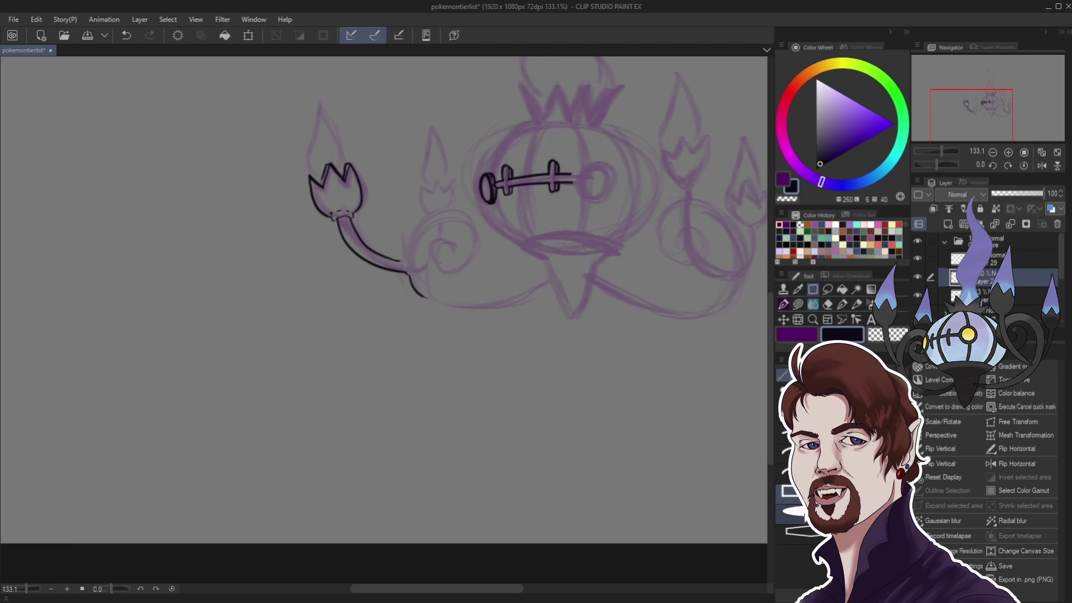
{"action": "left_click", "coordinate": [793, 513]}
{"action": "left_click", "coordinate": [854, 359]}
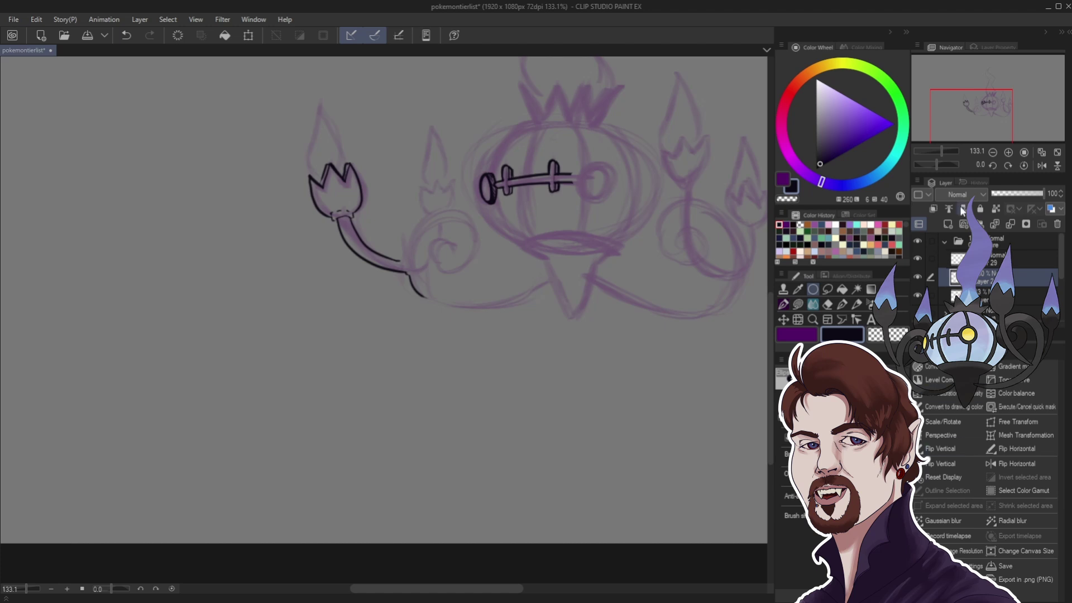
{"action": "left_click", "coordinate": [1057, 223]}
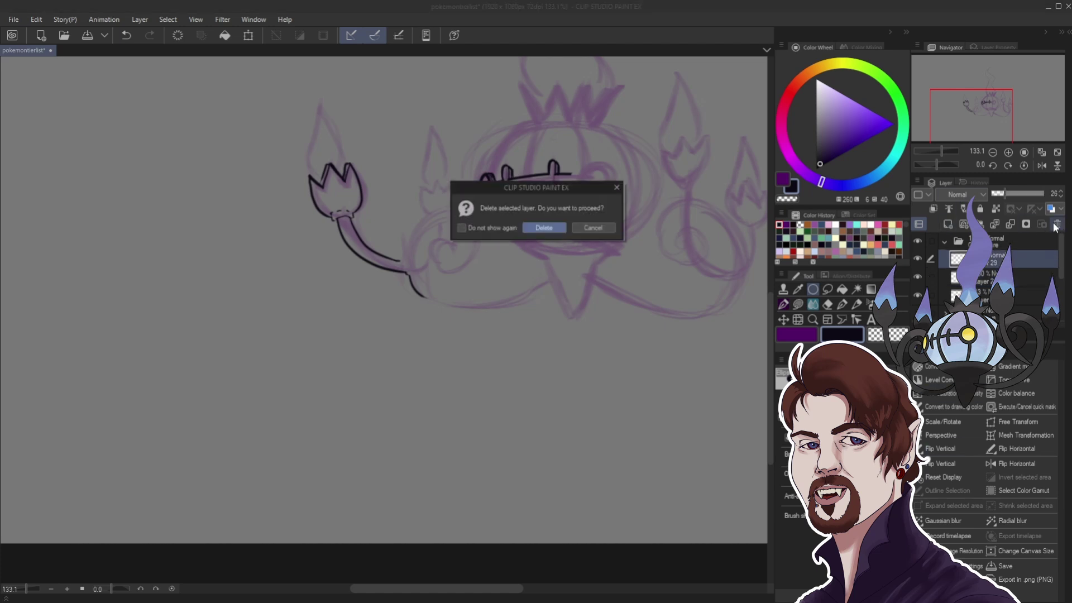
{"action": "left_click", "coordinate": [533, 226]}
- Draw a thick circle over the round eye on a new layer and move it against the end of the bar
{"action": "left_click", "coordinate": [948, 225]}
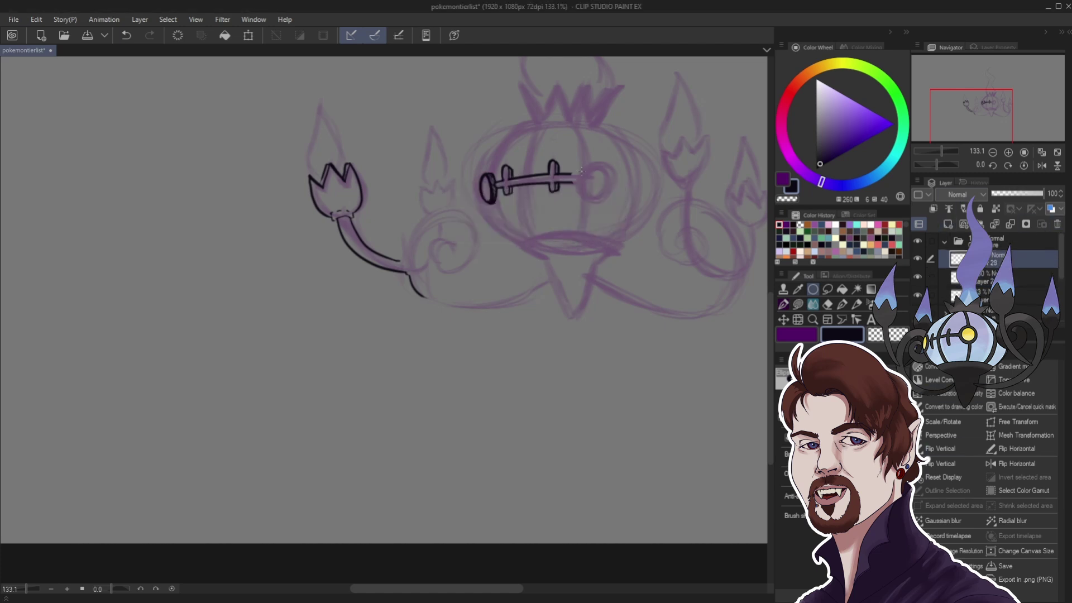
{"action": "left_click_drag", "start_coordinate": [578, 165], "coordinate": [616, 201]}
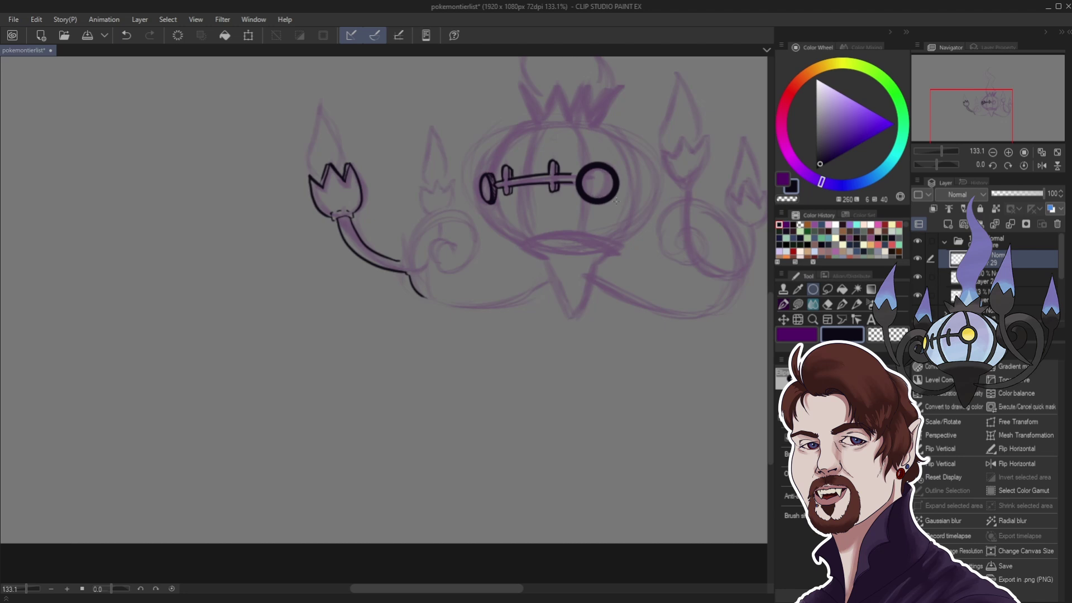
{"action": "left_click", "coordinate": [782, 319]}
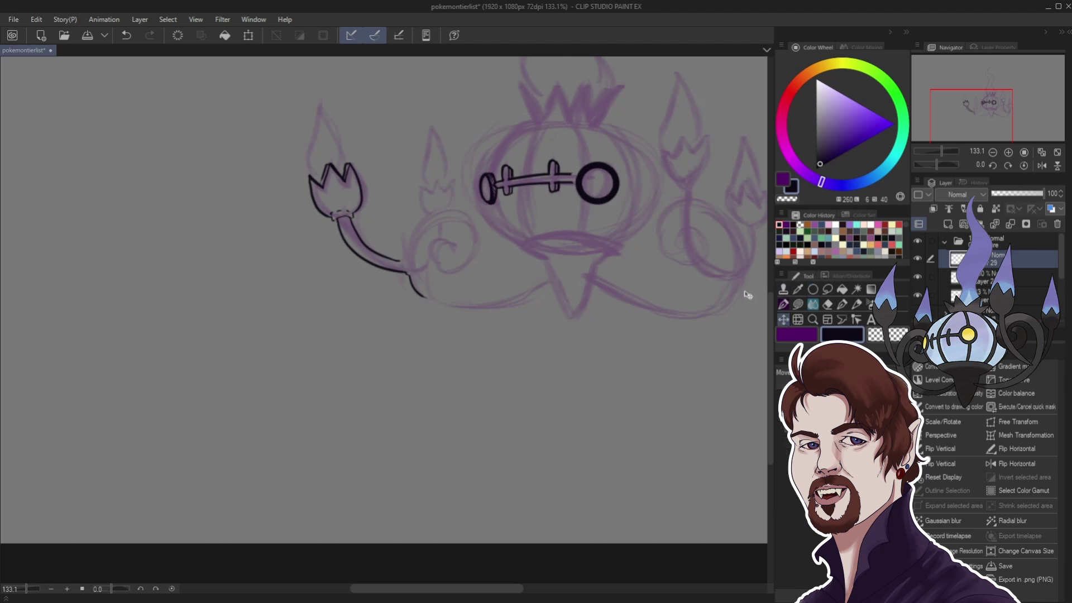
{"action": "left_click_drag", "start_coordinate": [584, 198], "coordinate": [575, 196]}
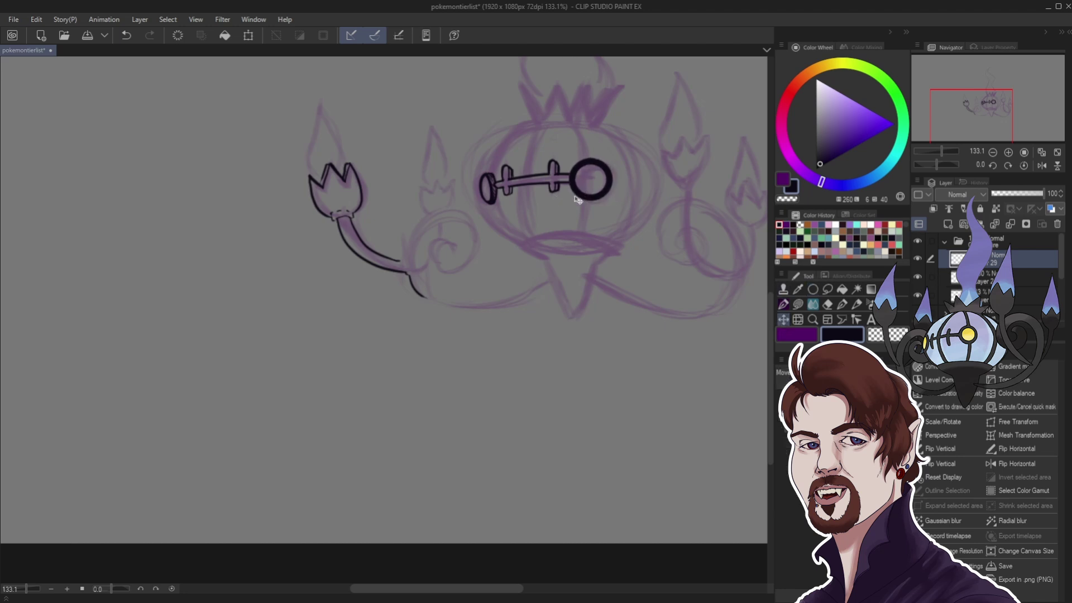
- Carve the thick circle with transparent pen strokes into a double outline along its upper rim, leaving the lower edge heavy
{"action": "left_click", "coordinate": [783, 303]}
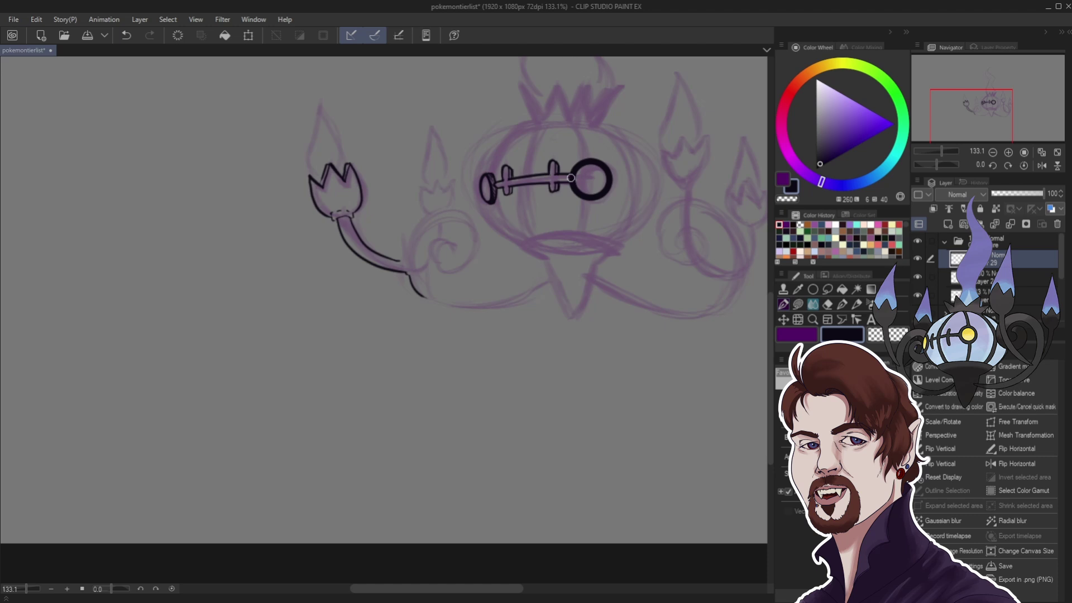
{"action": "key", "text": "c"}
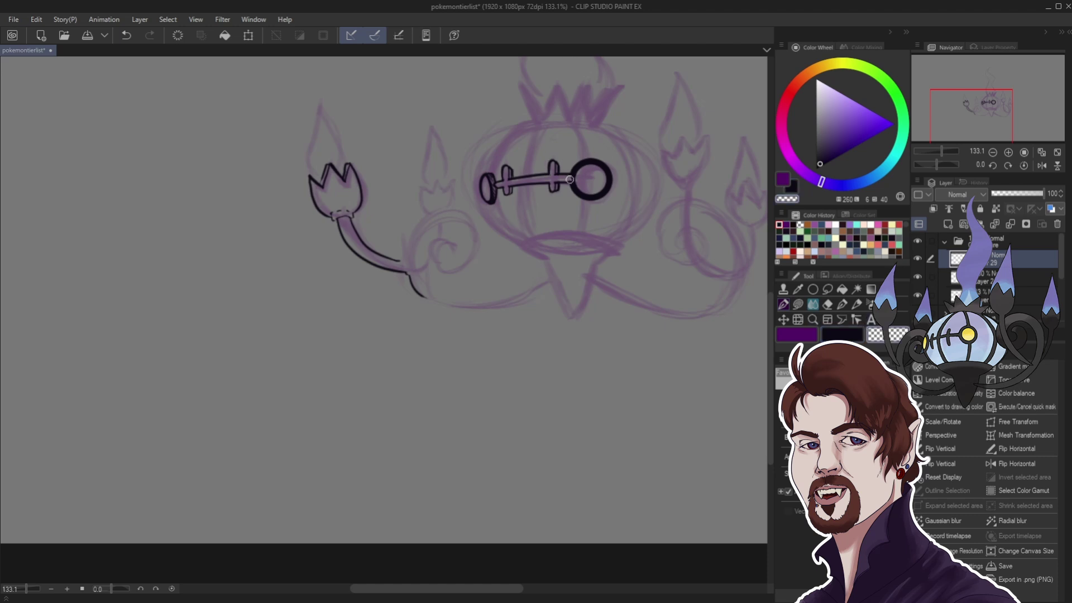
{"action": "left_click_drag", "start_coordinate": [569, 179], "coordinate": [572, 179]}
{"action": "left_click_drag", "start_coordinate": [575, 165], "coordinate": [612, 174]}
{"action": "key", "text": "asciicircum"}
{"action": "key", "text": "asciicircum"}
{"action": "key", "text": "asciicircum"}
{"action": "key", "text": "asciicircum"}
{"action": "key", "text": "asciicircum"}
{"action": "key", "text": "asciicircum"}
{"action": "key", "text": "asciicircum"}
{"action": "key", "text": "asciicircum"}
{"action": "key", "text": "asciicircum"}
{"action": "key", "text": "asciicircum"}
{"action": "key", "text": "asciicircum"}
{"action": "key", "text": "asciicircum"}
{"action": "key", "text": "asciicircum"}
{"action": "key", "text": "asciicircum"}
{"action": "scroll", "coordinate": [588, 161], "scroll_direction": "down", "scroll_amount": 5}
{"action": "scroll", "coordinate": [557, 254], "scroll_direction": "up", "scroll_amount": 8}
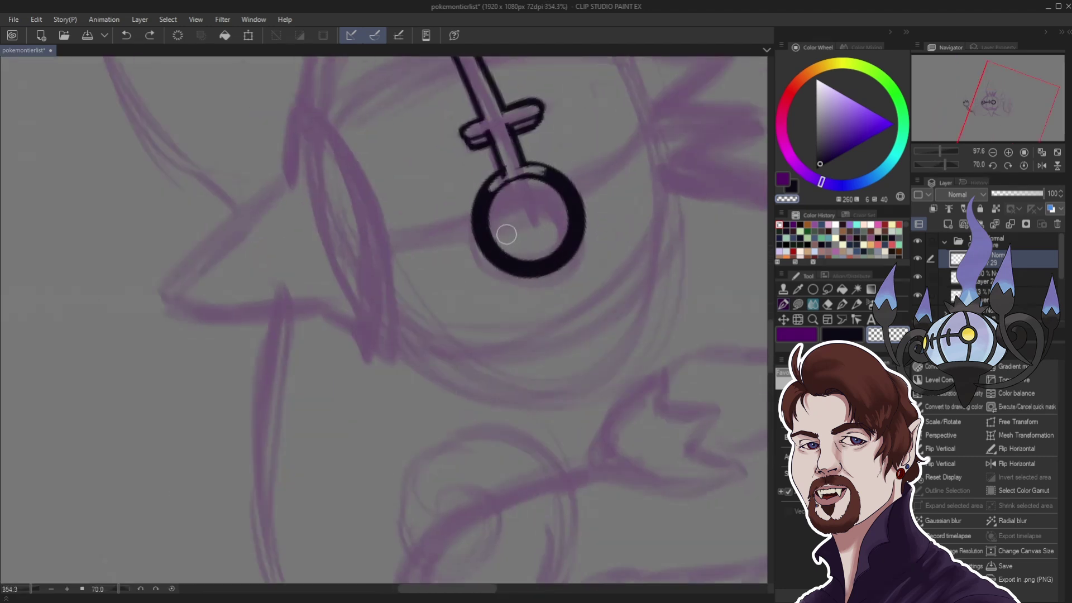
{"action": "mouse_move", "coordinate": [521, 171]}
{"action": "left_mouse_down"}
{"action": "mouse_move", "coordinate": [552, 177]}
{"action": "mouse_move", "coordinate": [524, 169]}
{"action": "mouse_move", "coordinate": [565, 190]}
{"action": "mouse_move", "coordinate": [541, 172]}
{"action": "mouse_move", "coordinate": [575, 215]}
{"action": "left_mouse_up"}
{"action": "mouse_move", "coordinate": [554, 178]}
{"action": "left_mouse_down"}
{"action": "mouse_move", "coordinate": [578, 210]}
{"action": "mouse_move", "coordinate": [566, 188]}
{"action": "mouse_move", "coordinate": [573, 239]}
{"action": "mouse_move", "coordinate": [539, 267]}
{"action": "mouse_move", "coordinate": [549, 236]}
{"action": "mouse_move", "coordinate": [511, 237]}
{"action": "left_mouse_up"}
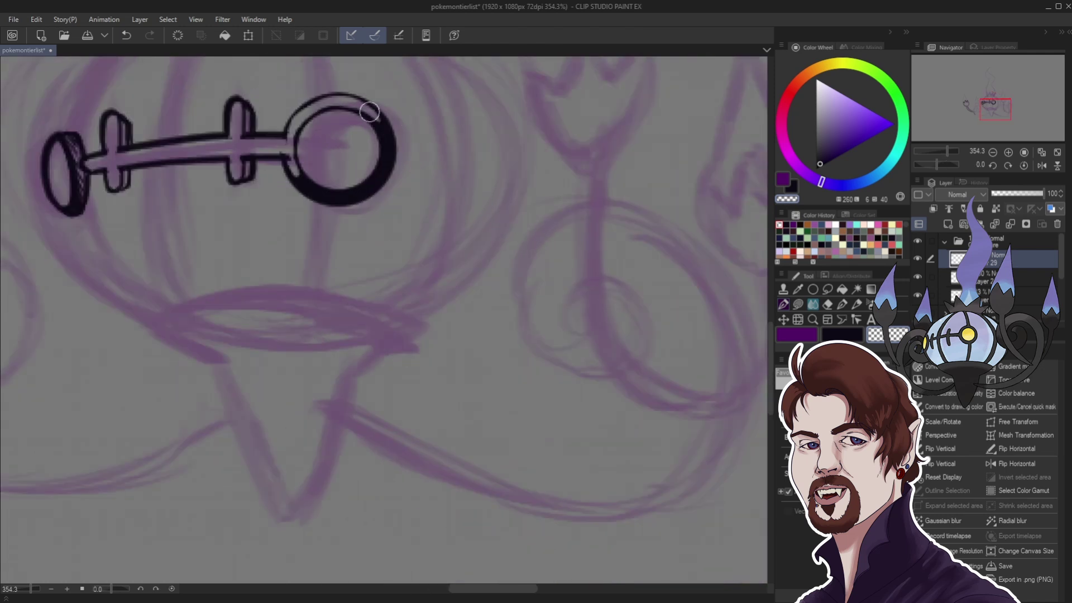
{"action": "mouse_move", "coordinate": [370, 111]}
{"action": "left_mouse_down"}
{"action": "mouse_move", "coordinate": [385, 131]}
{"action": "mouse_move", "coordinate": [385, 165]}
{"action": "left_mouse_up"}
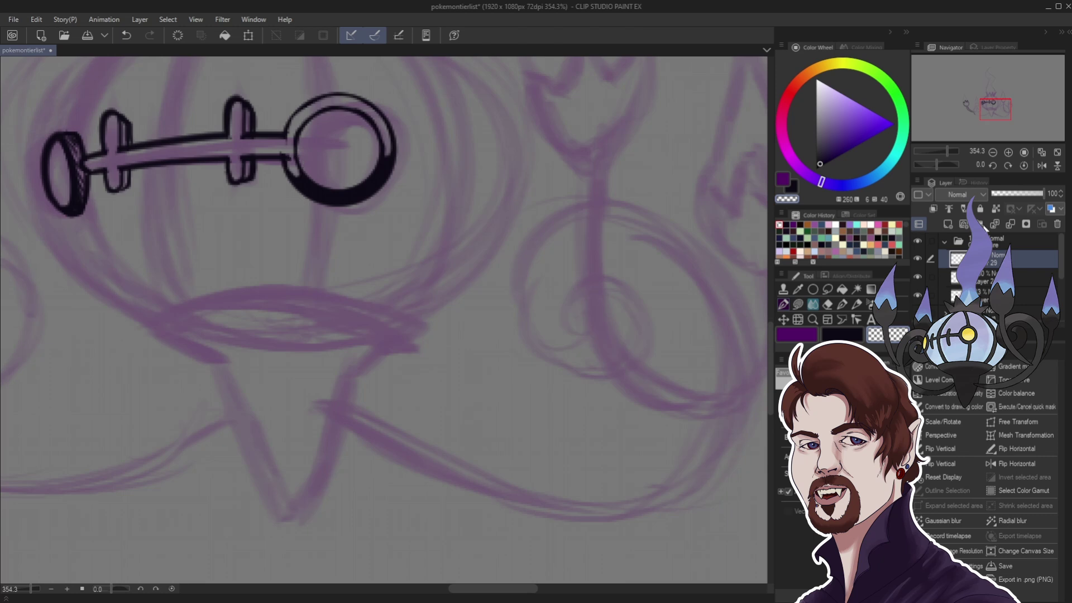
- Merge the circle's layer into the line art layer below and tidy the junction between the circle and the bar
{"action": "left_click", "coordinate": [1007, 223]}
{"action": "left_click_drag", "start_coordinate": [288, 153], "coordinate": [299, 172]}
- Ink the crown's pointed spikes above the globe in the dark line colour, including the small curved spikes at both sides
{"action": "scroll", "coordinate": [438, 169], "scroll_direction": "down", "scroll_amount": 1}
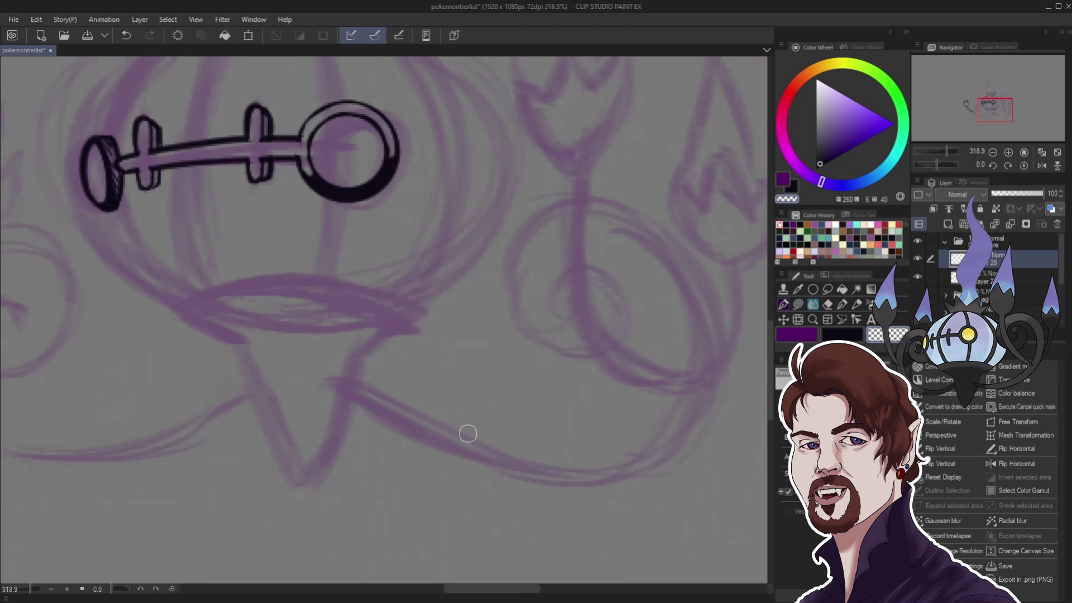
{"action": "scroll", "coordinate": [482, 369], "scroll_direction": "down", "scroll_amount": 12}
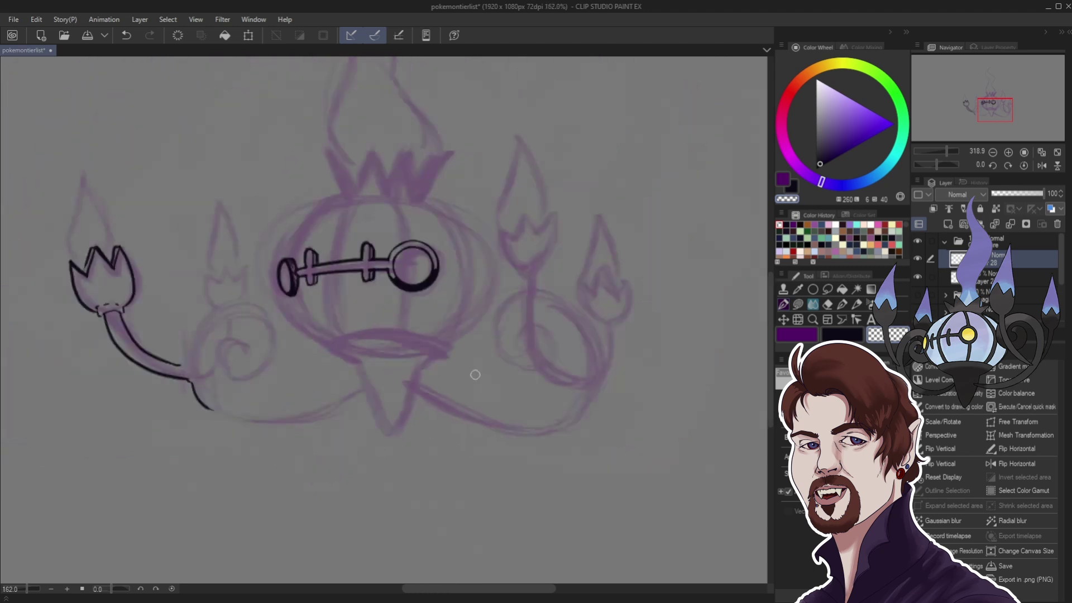
{"action": "scroll", "coordinate": [167, 376], "scroll_direction": "up", "scroll_amount": 5}
{"action": "scroll", "coordinate": [496, 290], "scroll_direction": "down", "scroll_amount": 5}
{"action": "scroll", "coordinate": [608, 266], "scroll_direction": "up", "scroll_amount": 3}
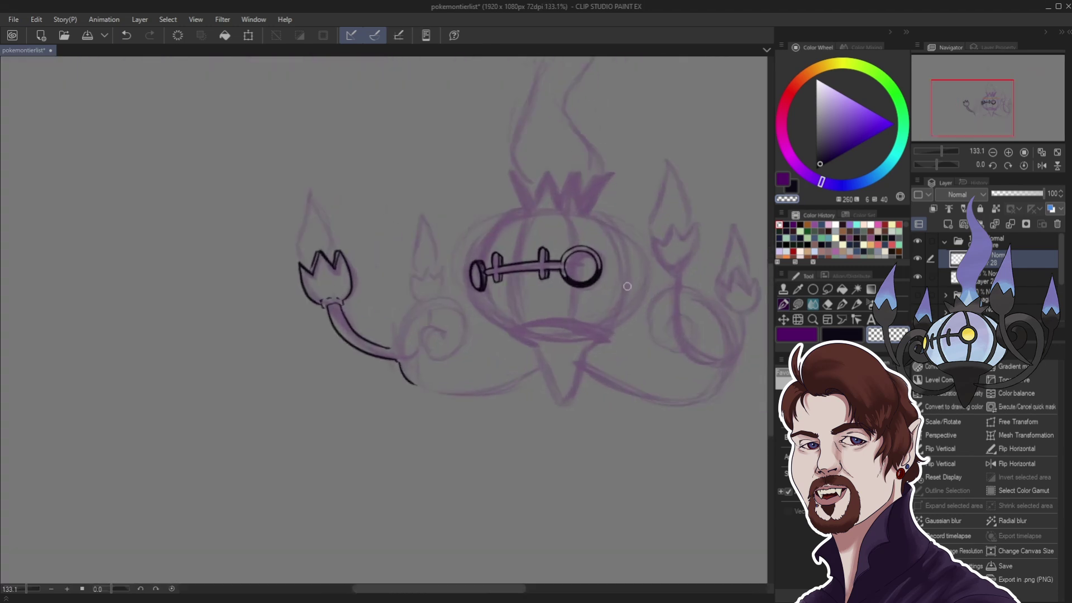
{"action": "scroll", "coordinate": [569, 288], "scroll_direction": "up", "scroll_amount": 1}
{"action": "scroll", "coordinate": [569, 288], "scroll_direction": "up", "scroll_amount": 3}
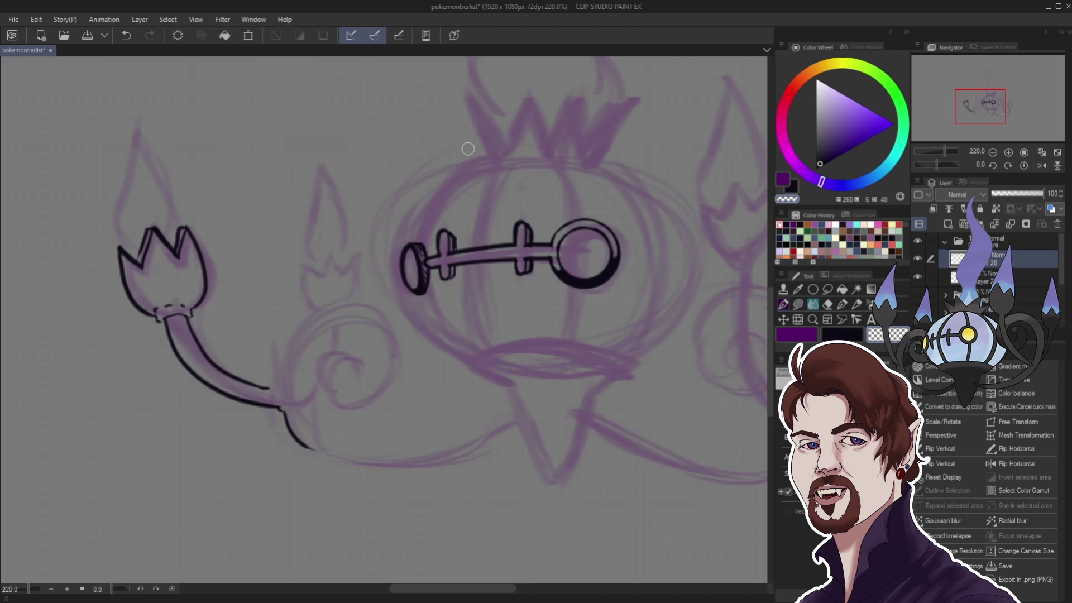
{"action": "left_click", "coordinate": [793, 187]}
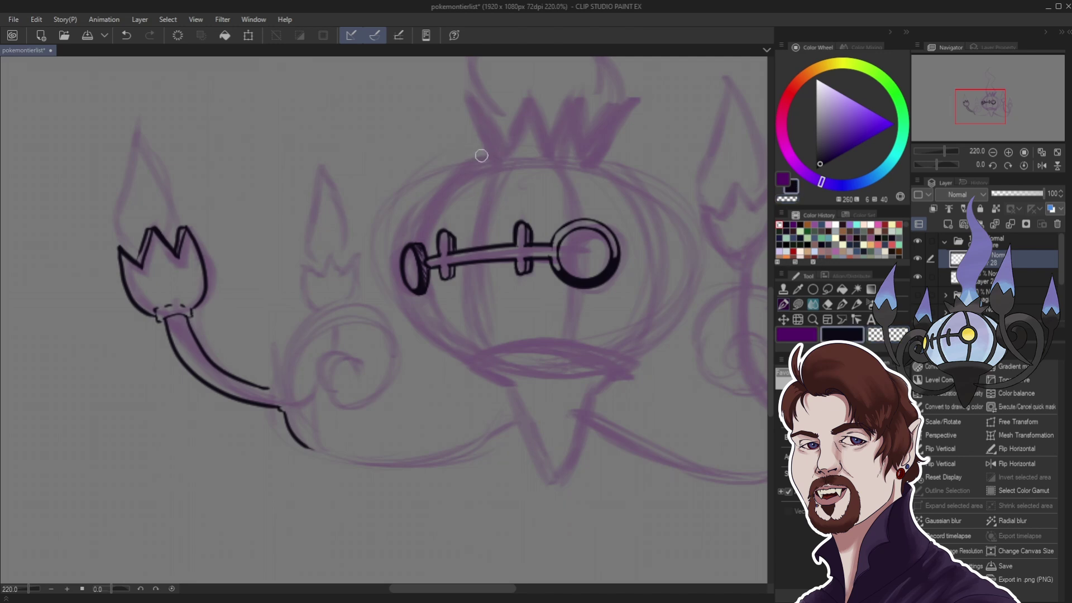
{"action": "left_click_drag", "start_coordinate": [491, 161], "coordinate": [442, 147]}
{"action": "mouse_move", "coordinate": [443, 144]}
{"action": "left_mouse_down"}
{"action": "mouse_move", "coordinate": [489, 156]}
{"action": "mouse_move", "coordinate": [462, 92]}
{"action": "mouse_move", "coordinate": [504, 149]}
{"action": "left_mouse_up"}
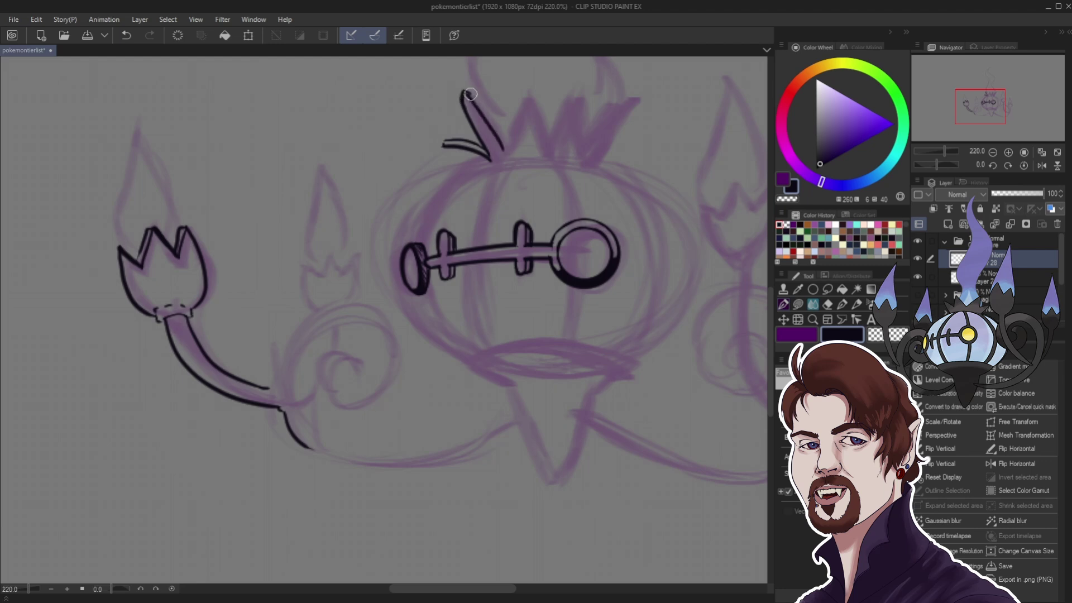
{"action": "mouse_move", "coordinate": [471, 93]}
{"action": "left_mouse_down"}
{"action": "mouse_move", "coordinate": [508, 133]}
{"action": "mouse_move", "coordinate": [502, 149]}
{"action": "mouse_move", "coordinate": [524, 90]}
{"action": "mouse_move", "coordinate": [550, 147]}
{"action": "mouse_move", "coordinate": [575, 97]}
{"action": "mouse_move", "coordinate": [549, 138]}
{"action": "mouse_move", "coordinate": [558, 112]}
{"action": "mouse_move", "coordinate": [581, 96]}
{"action": "mouse_move", "coordinate": [584, 158]}
{"action": "mouse_move", "coordinate": [639, 99]}
{"action": "mouse_move", "coordinate": [585, 159]}
{"action": "left_mouse_up"}
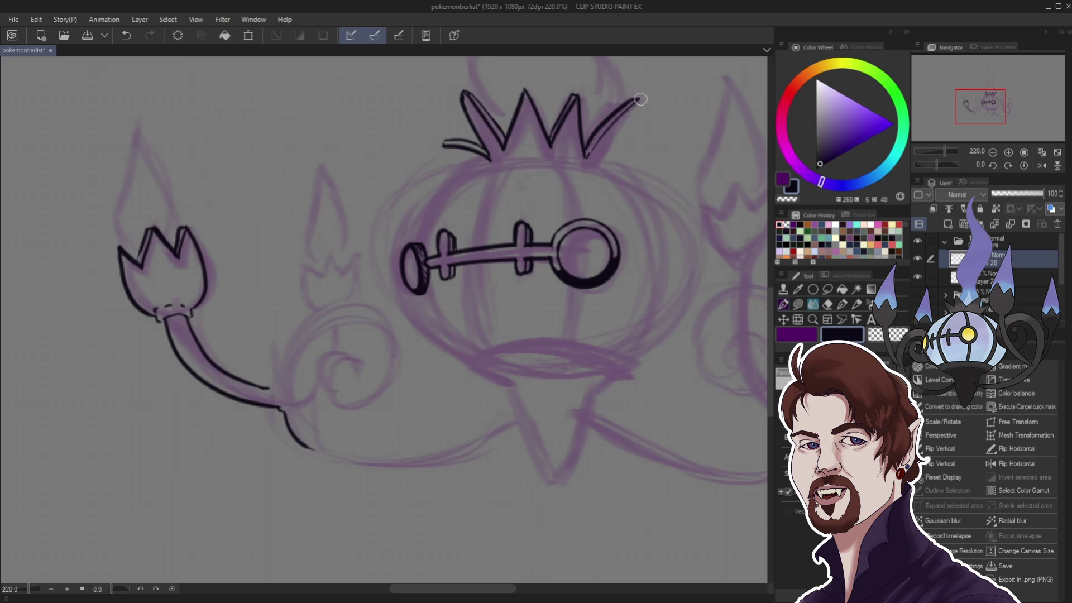
{"action": "left_click_drag", "start_coordinate": [640, 98], "coordinate": [594, 159]}
{"action": "left_click_drag", "start_coordinate": [604, 157], "coordinate": [637, 149]}
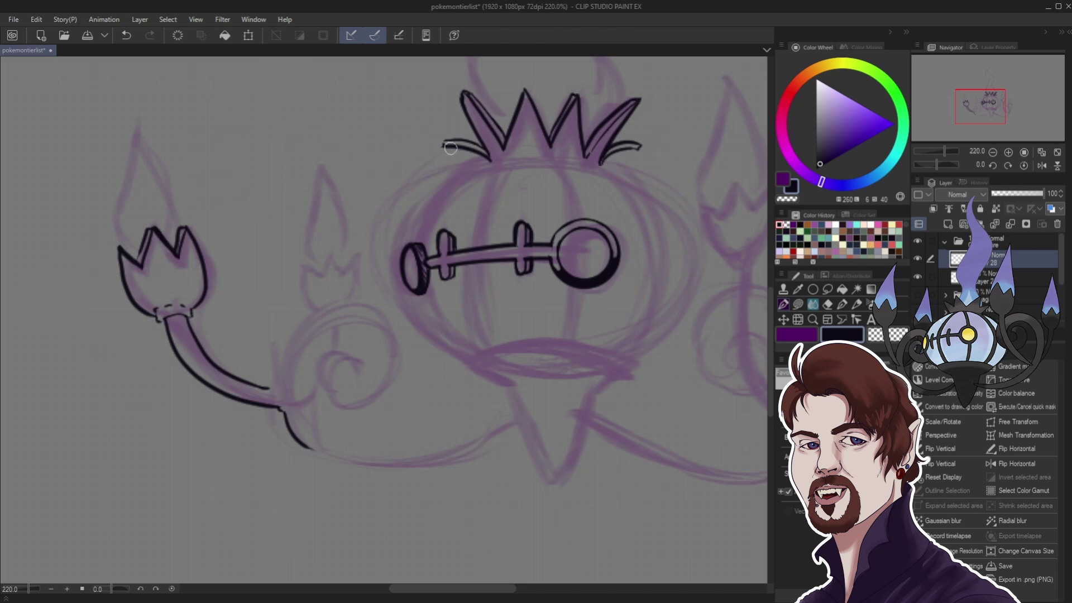
- Thicken the undersides of the crown's small side spikes and shade the large right spike with dark strokes
{"action": "left_click_drag", "start_coordinate": [444, 145], "coordinate": [491, 162]}
{"action": "left_click_drag", "start_coordinate": [631, 149], "coordinate": [608, 161]}
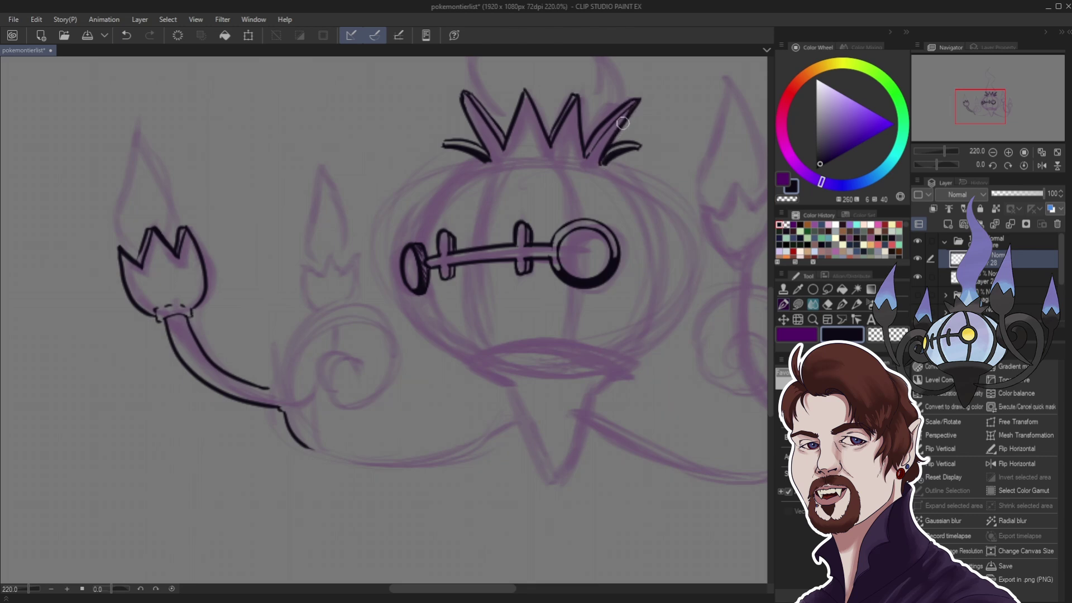
{"action": "left_click_drag", "start_coordinate": [626, 109], "coordinate": [591, 160]}
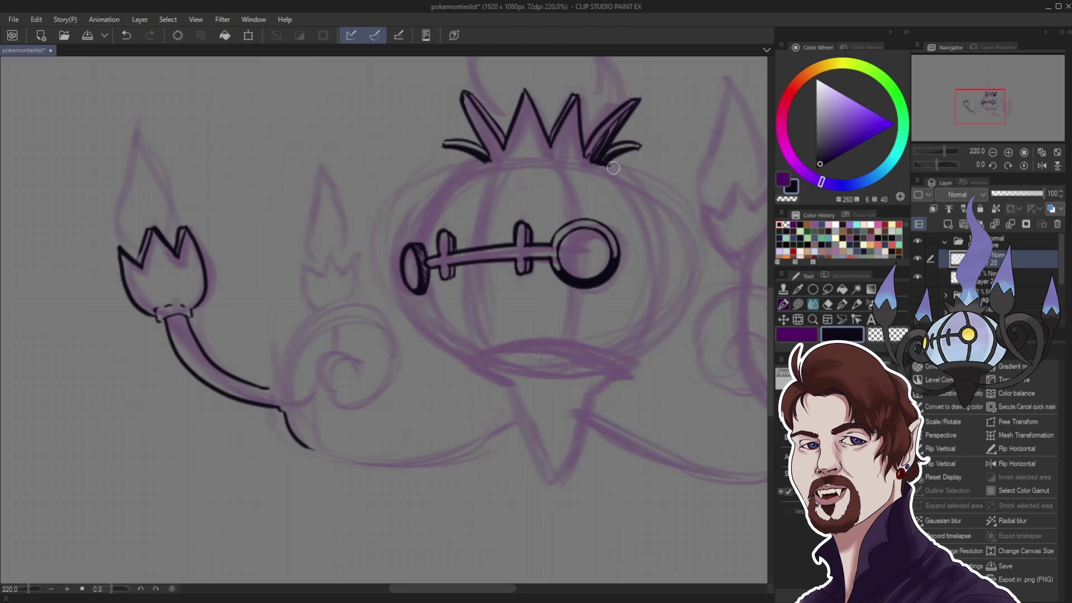
{"action": "mouse_move", "coordinate": [595, 161]}
{"action": "left_mouse_down"}
{"action": "mouse_move", "coordinate": [693, 271]}
{"action": "mouse_move", "coordinate": [650, 328]}
{"action": "mouse_move", "coordinate": [681, 312]}
{"action": "mouse_move", "coordinate": [621, 362]}
{"action": "left_mouse_up"}
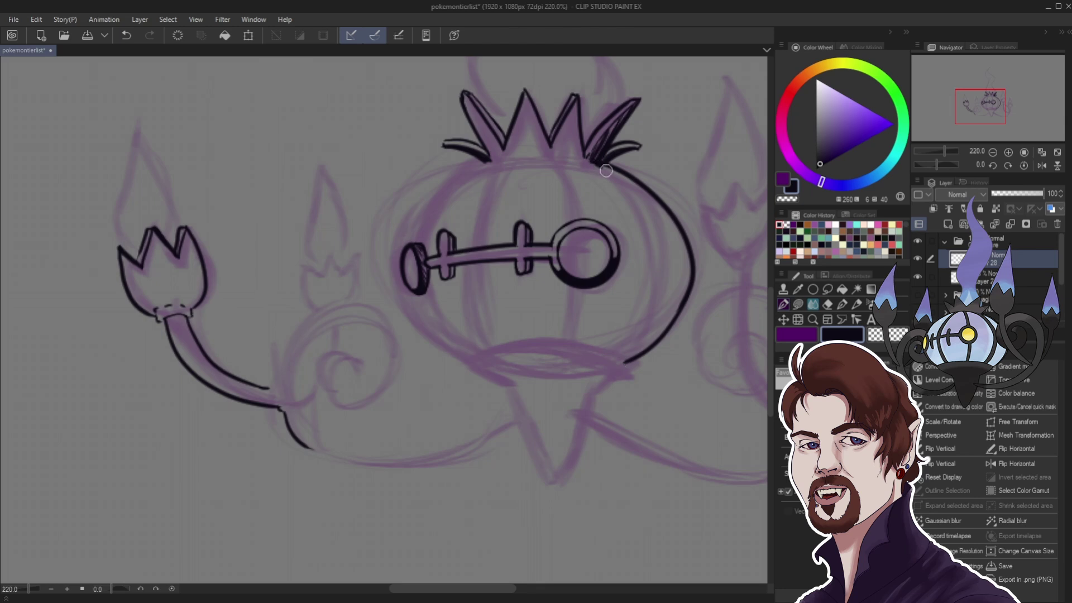
{"action": "mouse_move", "coordinate": [597, 164]}
{"action": "left_mouse_down"}
{"action": "mouse_move", "coordinate": [643, 214]}
{"action": "mouse_move", "coordinate": [622, 350]}
{"action": "left_mouse_up"}
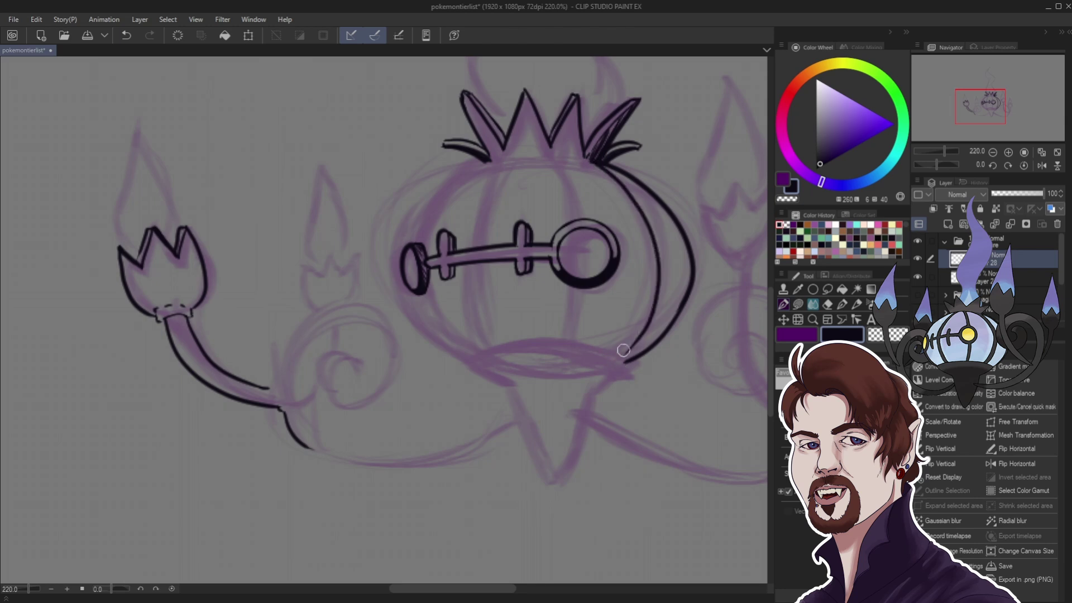
{"action": "key", "text": "ctrl+z"}
{"action": "key", "text": "ctrl+z"}
{"action": "key", "text": "ctrl+z"}
{"action": "key", "text": "ctrl+z"}
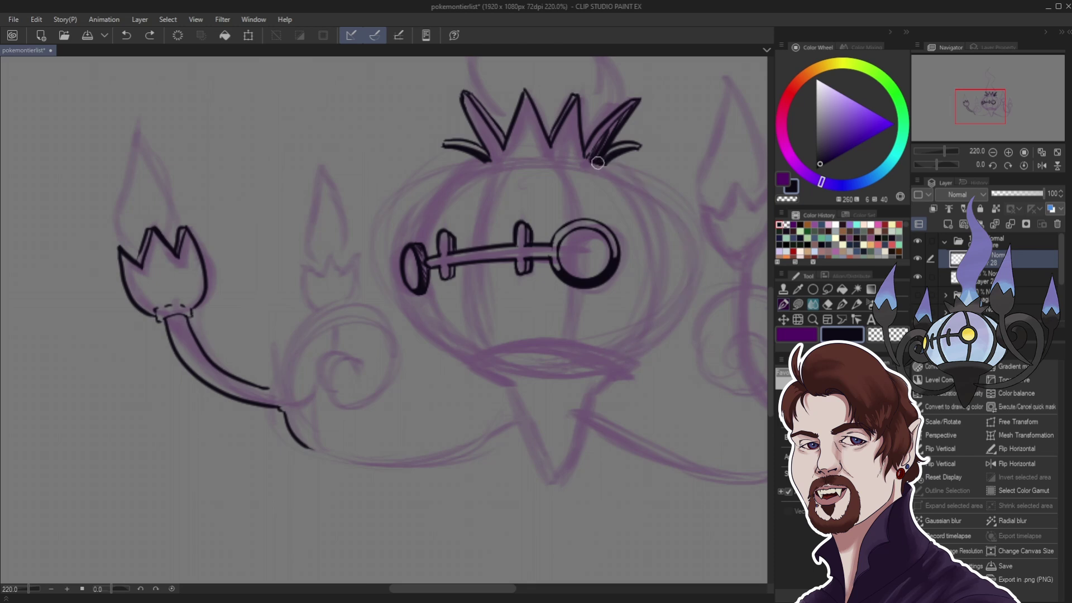
- Ink the globe's right edge as a double-lined rib and draw the centre rib above and below the round eye
{"action": "mouse_move", "coordinate": [599, 163]}
{"action": "left_mouse_down"}
{"action": "mouse_move", "coordinate": [641, 207]}
{"action": "mouse_move", "coordinate": [614, 359]}
{"action": "left_mouse_up"}
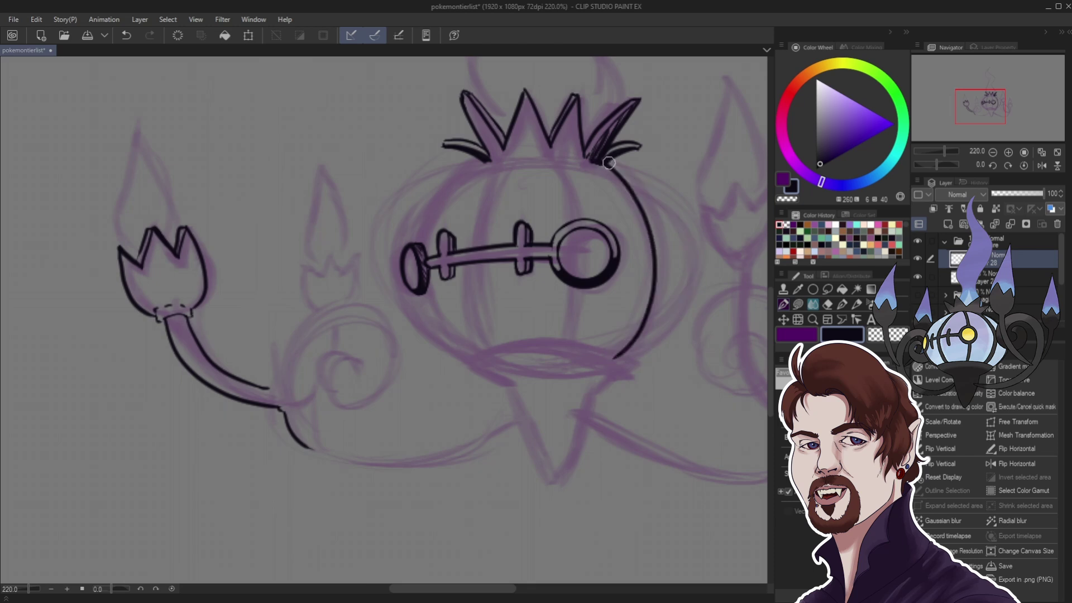
{"action": "mouse_move", "coordinate": [604, 162]}
{"action": "left_mouse_down"}
{"action": "mouse_move", "coordinate": [635, 178]}
{"action": "mouse_move", "coordinate": [664, 288]}
{"action": "mouse_move", "coordinate": [619, 358]}
{"action": "left_mouse_up"}
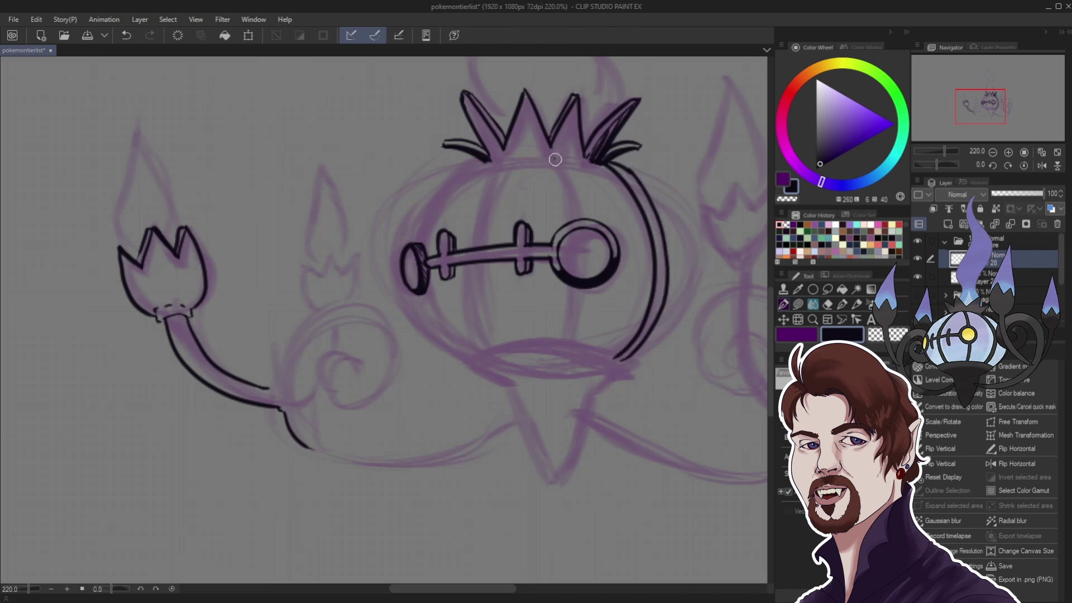
{"action": "left_click_drag", "start_coordinate": [555, 159], "coordinate": [572, 219]}
{"action": "left_click_drag", "start_coordinate": [564, 157], "coordinate": [582, 222]}
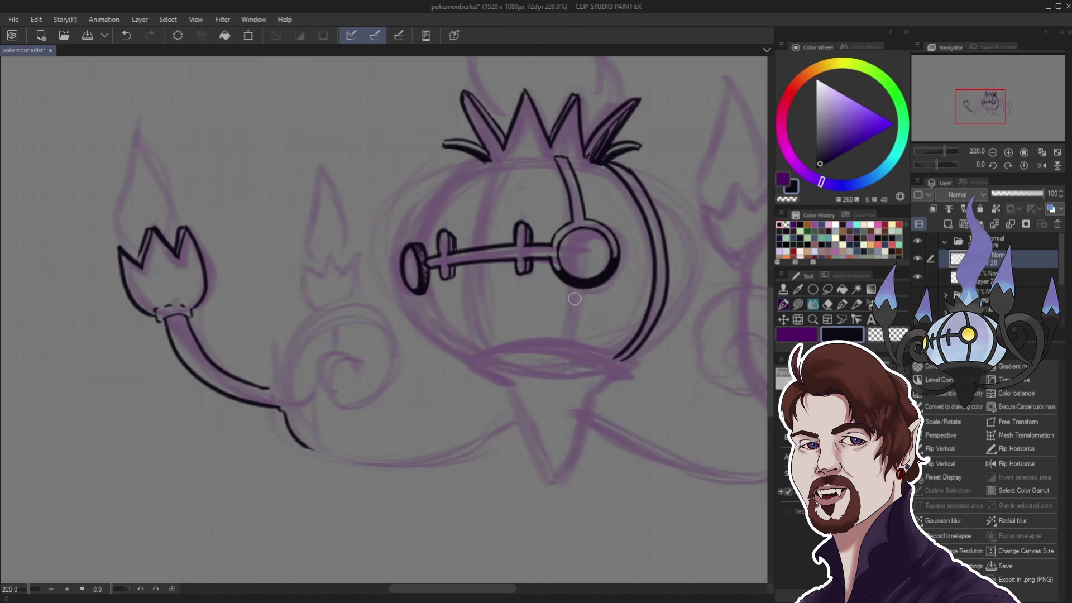
{"action": "left_click_drag", "start_coordinate": [577, 288], "coordinate": [560, 350]}
{"action": "mouse_move", "coordinate": [593, 288]}
{"action": "left_mouse_down"}
{"action": "mouse_move", "coordinate": [561, 354]}
{"action": "mouse_move", "coordinate": [612, 360]}
{"action": "left_mouse_up"}
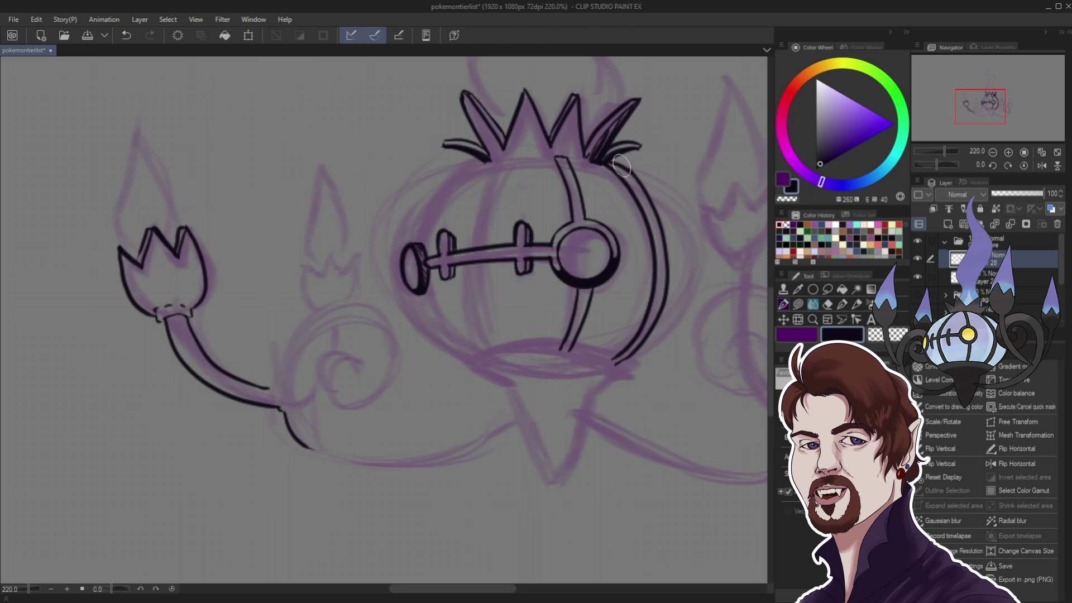
- Erase the right rib's outer line, thicken its inner line and redraw the outer line closer to it
{"action": "left_click_drag", "start_coordinate": [621, 166], "coordinate": [642, 346]}
{"action": "left_click_drag", "start_coordinate": [666, 302], "coordinate": [612, 367]}
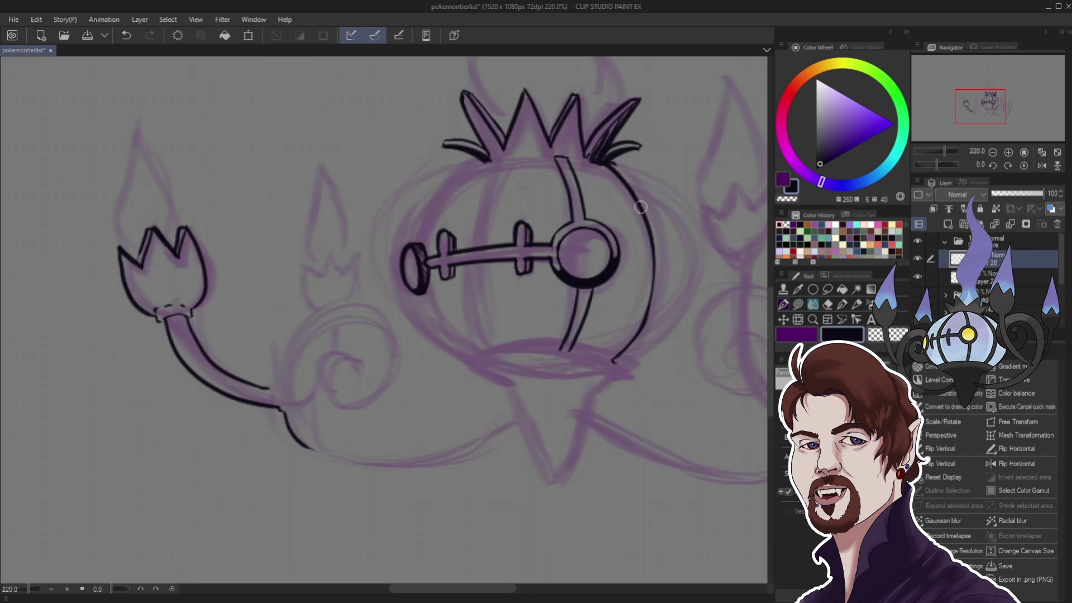
{"action": "mouse_move", "coordinate": [625, 183]}
{"action": "left_mouse_down"}
{"action": "mouse_move", "coordinate": [655, 278]}
{"action": "mouse_move", "coordinate": [650, 233]}
{"action": "mouse_move", "coordinate": [641, 327]}
{"action": "mouse_move", "coordinate": [652, 284]}
{"action": "mouse_move", "coordinate": [618, 358]}
{"action": "left_mouse_up"}
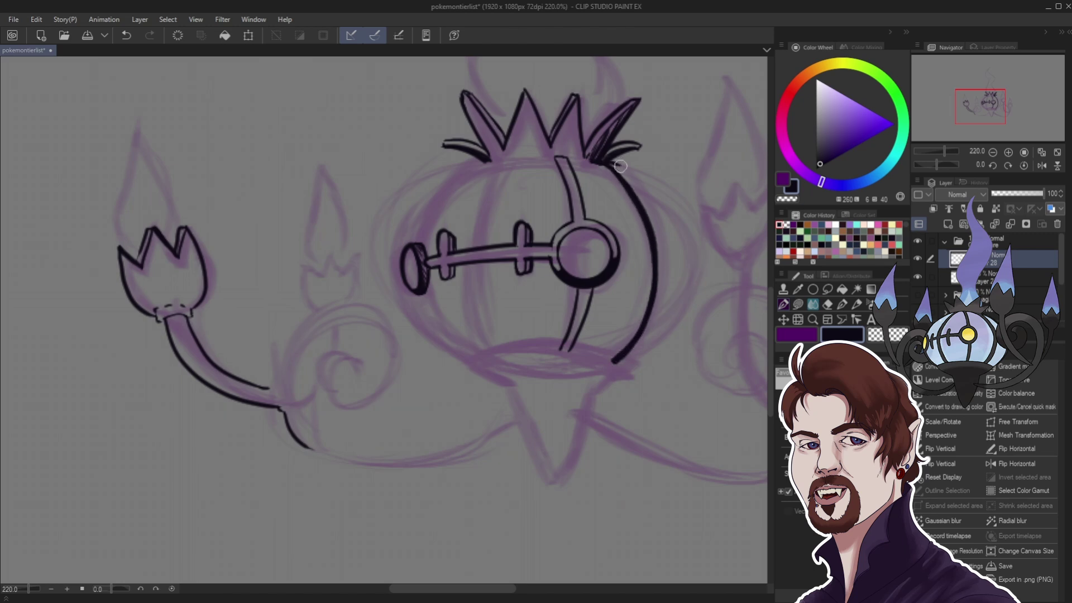
{"action": "mouse_move", "coordinate": [614, 162]}
{"action": "left_mouse_down"}
{"action": "mouse_move", "coordinate": [645, 195]}
{"action": "mouse_move", "coordinate": [634, 180]}
{"action": "mouse_move", "coordinate": [668, 260]}
{"action": "mouse_move", "coordinate": [652, 328]}
{"action": "mouse_move", "coordinate": [603, 385]}
{"action": "mouse_move", "coordinate": [647, 338]}
{"action": "mouse_move", "coordinate": [618, 359]}
{"action": "left_mouse_up"}
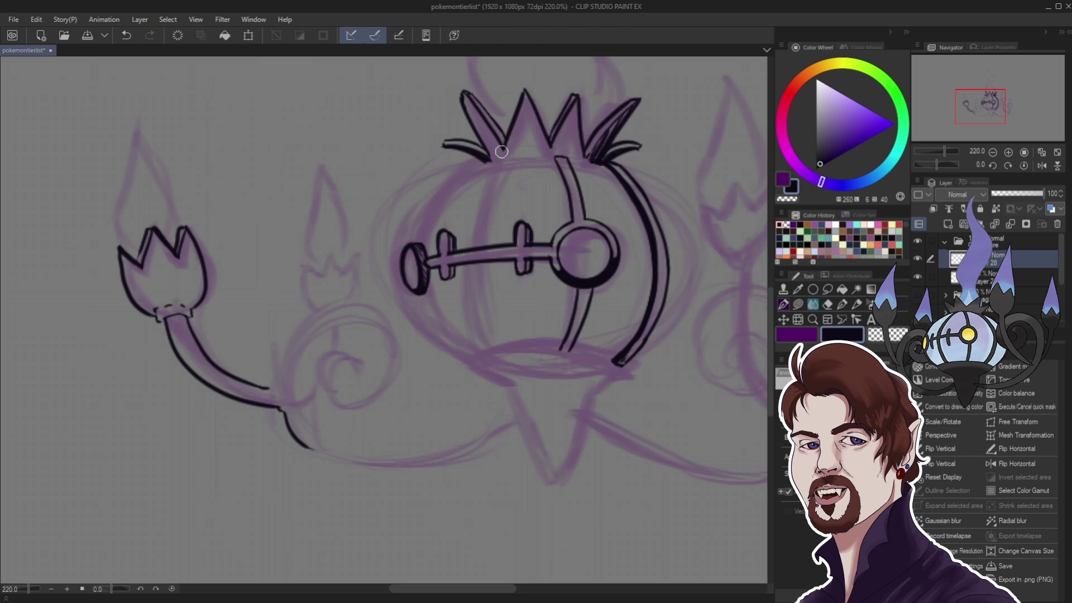
- Ink the left-centre rib as a double line from crown to base and thicken the left side of the centre rib
{"action": "left_click_drag", "start_coordinate": [500, 169], "coordinate": [479, 245]}
{"action": "left_click_drag", "start_coordinate": [554, 159], "coordinate": [569, 221]}
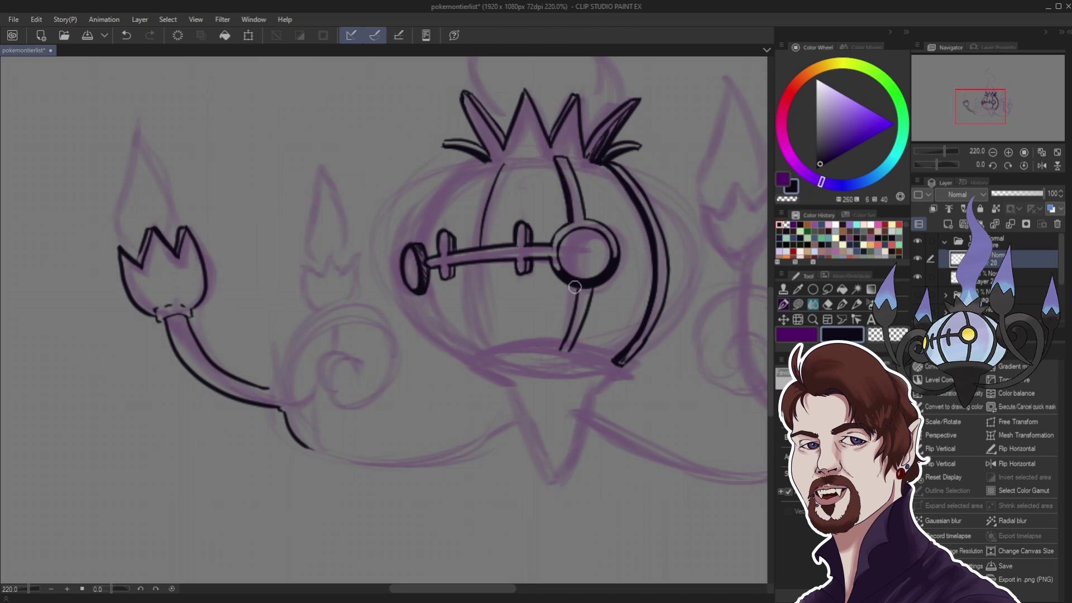
{"action": "left_click_drag", "start_coordinate": [574, 287], "coordinate": [560, 341]}
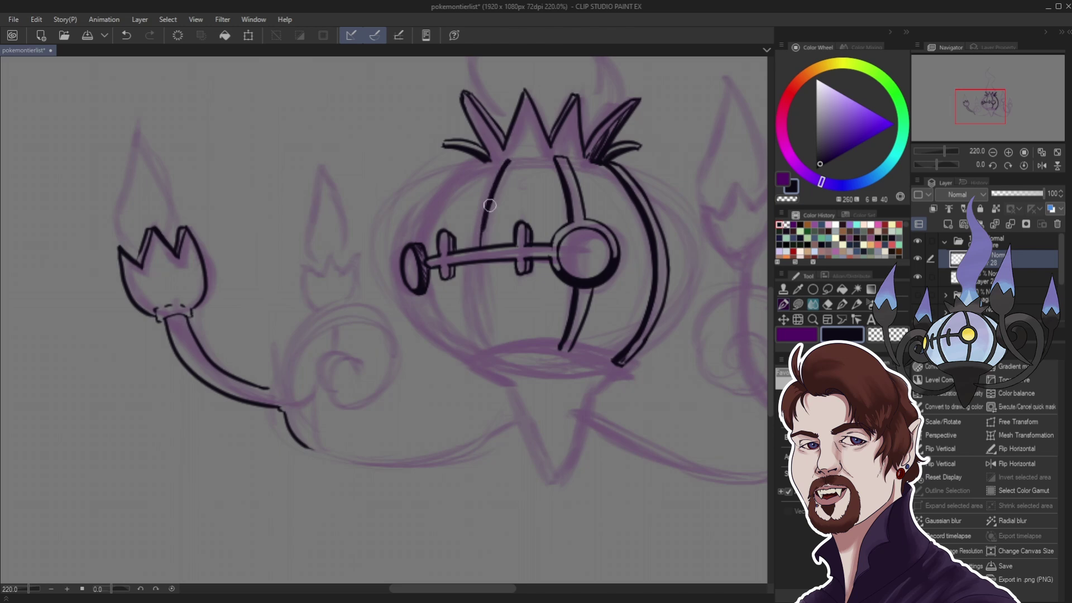
{"action": "left_click_drag", "start_coordinate": [489, 205], "coordinate": [483, 245]}
{"action": "left_click_drag", "start_coordinate": [485, 269], "coordinate": [492, 333]}
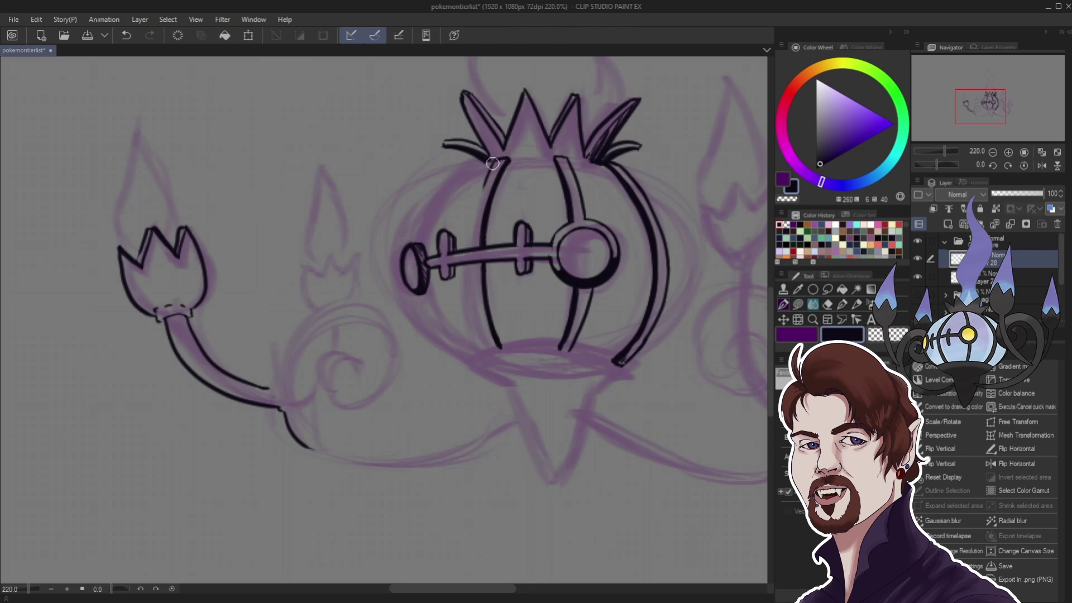
{"action": "mouse_move", "coordinate": [488, 175]}
{"action": "left_mouse_down"}
{"action": "mouse_move", "coordinate": [469, 267]}
{"action": "mouse_move", "coordinate": [487, 340]}
{"action": "left_mouse_up"}
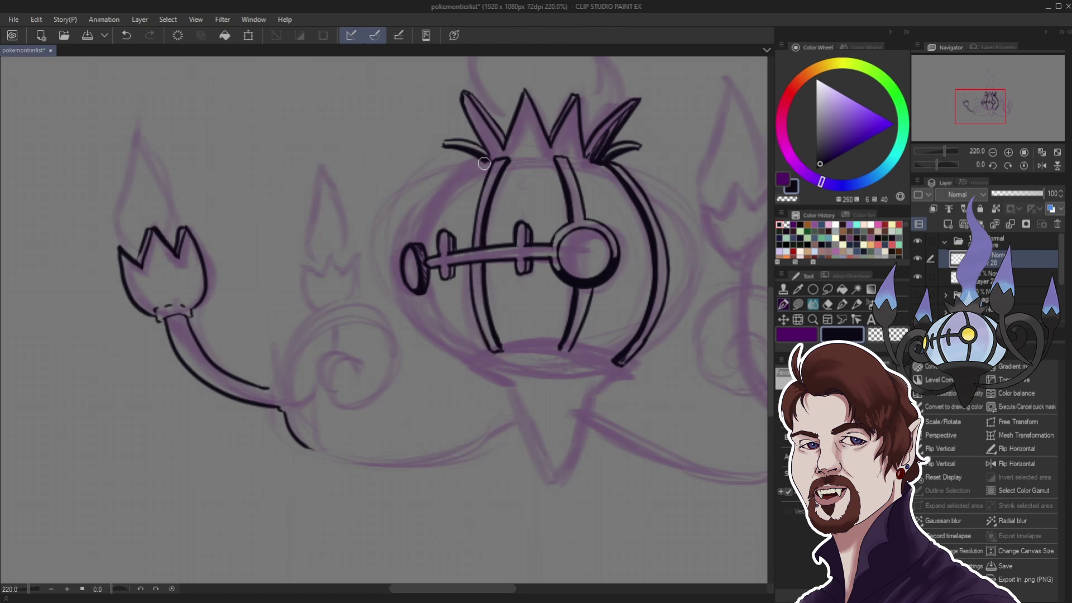
- Ink the globe's left edge above and below the bar's end disc and thicken both curves on the rotated canvas
{"action": "mouse_move", "coordinate": [483, 163]}
{"action": "left_mouse_down"}
{"action": "mouse_move", "coordinate": [451, 198]}
{"action": "mouse_move", "coordinate": [432, 251]}
{"action": "left_mouse_up"}
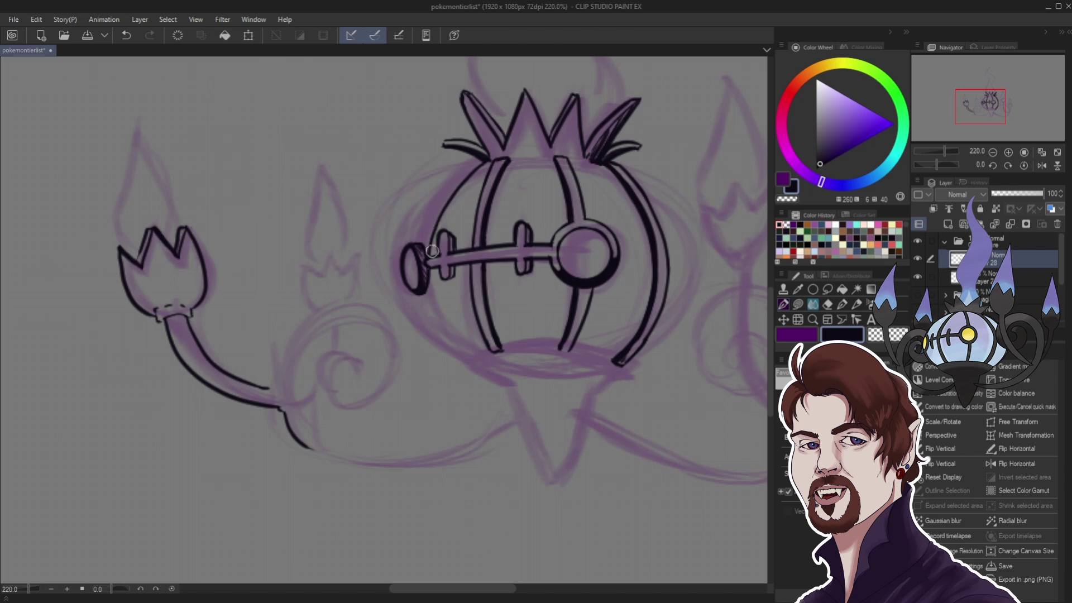
{"action": "scroll", "coordinate": [263, 500], "scroll_direction": "down", "scroll_amount": 10}
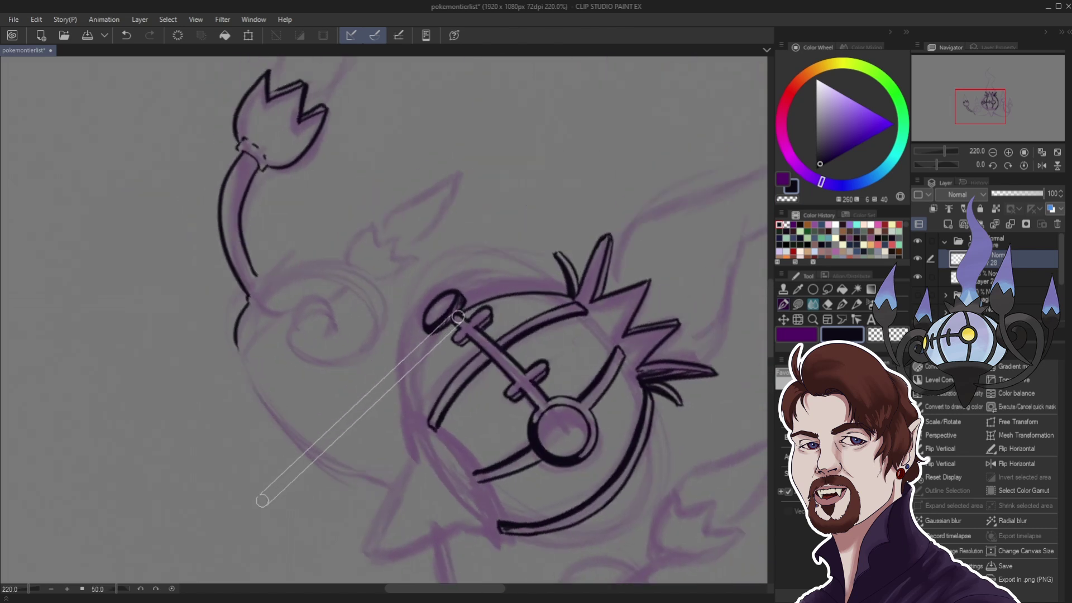
{"action": "scroll", "coordinate": [208, 412], "scroll_direction": "down", "scroll_amount": 2}
{"action": "scroll", "coordinate": [207, 412], "scroll_direction": "down", "scroll_amount": 5}
{"action": "scroll", "coordinate": [224, 390], "scroll_direction": "down", "scroll_amount": 3}
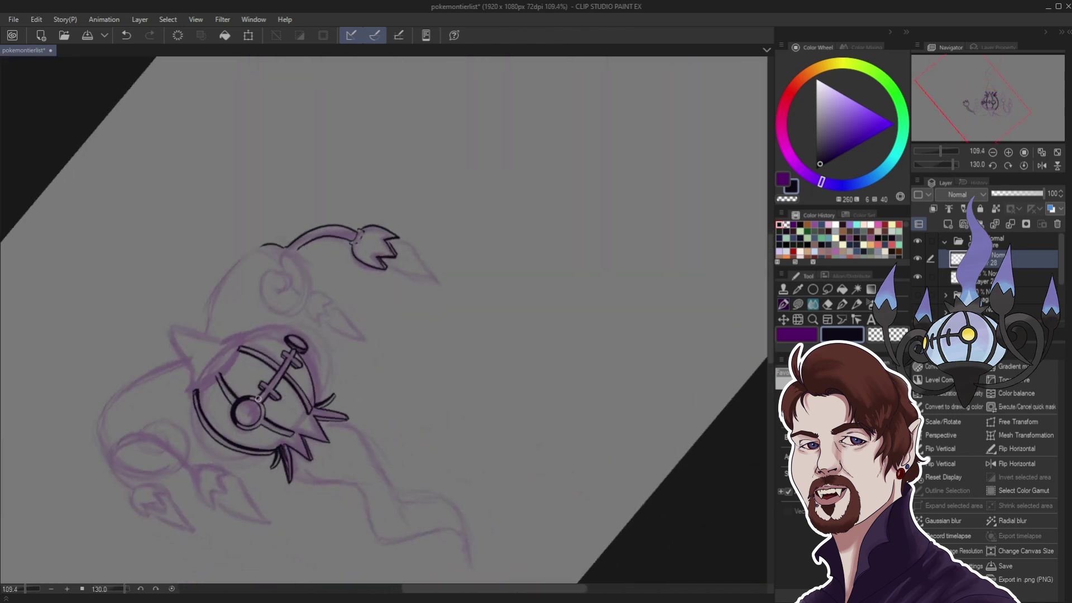
{"action": "scroll", "coordinate": [256, 354], "scroll_direction": "up", "scroll_amount": 9}
{"action": "mouse_move", "coordinate": [216, 297]}
{"action": "left_mouse_down"}
{"action": "mouse_move", "coordinate": [241, 282]}
{"action": "mouse_move", "coordinate": [363, 278]}
{"action": "left_mouse_up"}
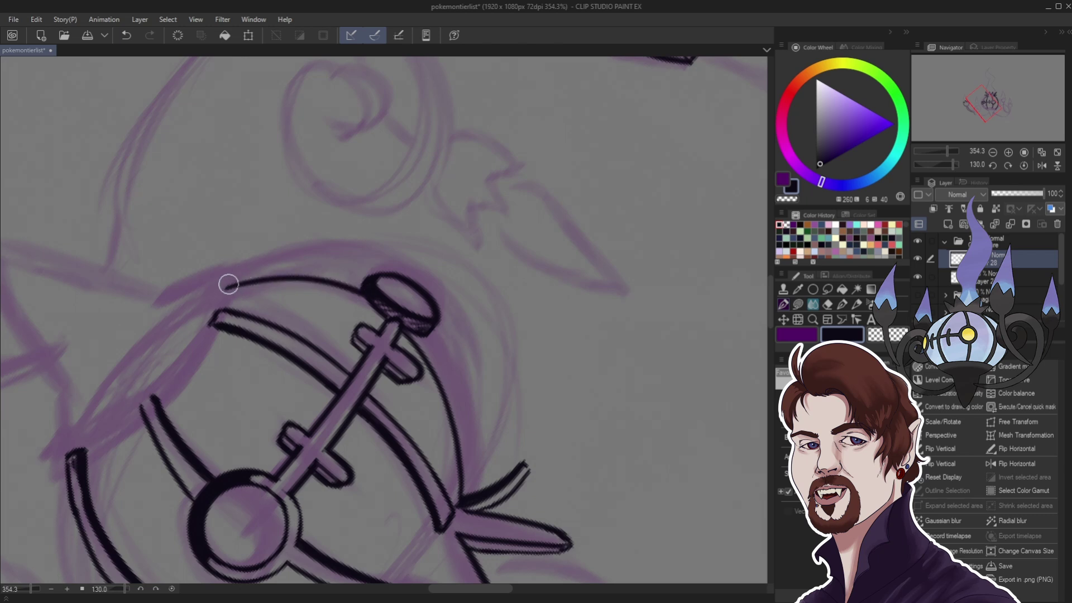
{"action": "left_click_drag", "start_coordinate": [247, 280], "coordinate": [363, 278]}
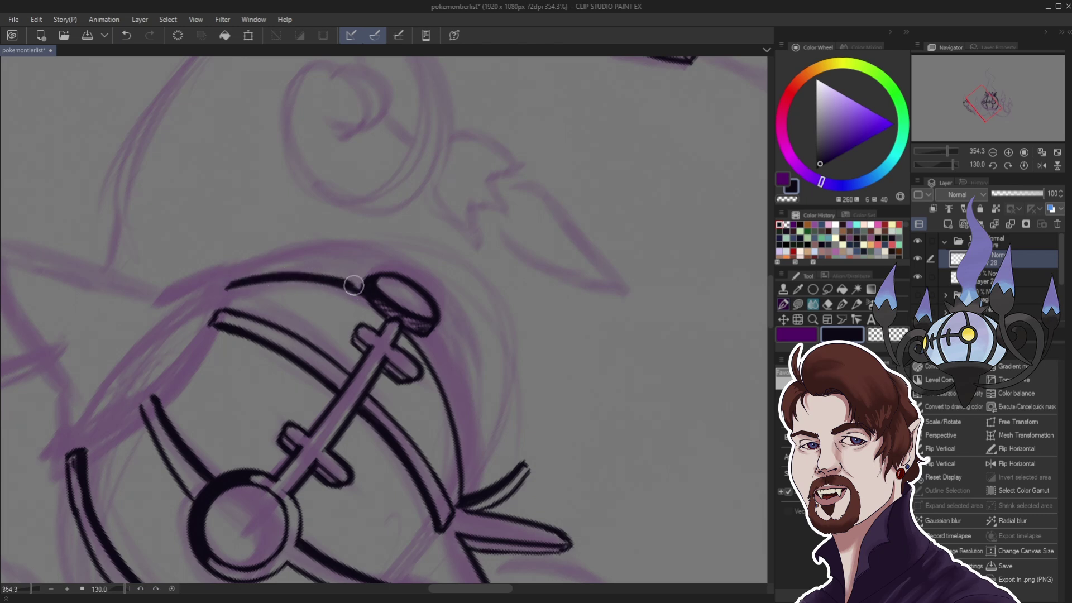
{"action": "mouse_move", "coordinate": [408, 331]}
{"action": "left_mouse_down"}
{"action": "mouse_move", "coordinate": [433, 364]}
{"action": "mouse_move", "coordinate": [409, 333]}
{"action": "mouse_move", "coordinate": [452, 422]}
{"action": "left_mouse_up"}
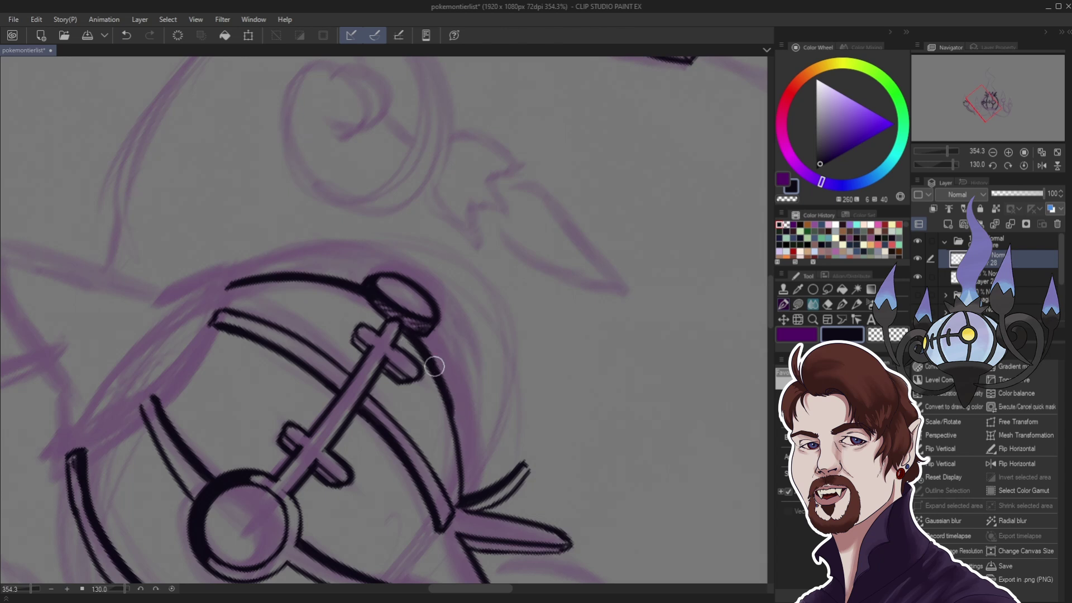
{"action": "mouse_move", "coordinate": [404, 330]}
{"action": "left_mouse_down"}
{"action": "mouse_move", "coordinate": [429, 359]}
{"action": "mouse_move", "coordinate": [460, 471]}
{"action": "left_mouse_up"}
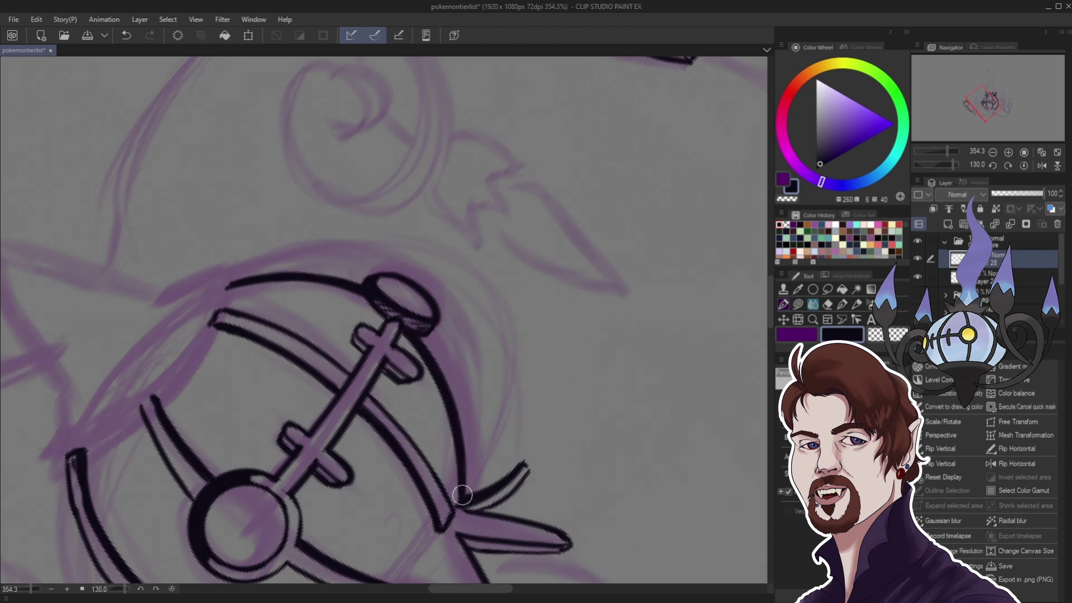
- Restore the canvas to upright and add the outer line of the leftmost rib above and below the end disc
{"action": "scroll", "coordinate": [453, 502], "scroll_direction": "down", "scroll_amount": 3}
{"action": "mouse_move", "coordinate": [346, 574]}
{"action": "left_mouse_down"}
{"action": "mouse_move", "coordinate": [411, 530]}
{"action": "mouse_move", "coordinate": [402, 498]}
{"action": "mouse_move", "coordinate": [326, 416]}
{"action": "left_mouse_up"}
{"action": "scroll", "coordinate": [307, 375], "scroll_direction": "up", "scroll_amount": 1}
{"action": "scroll", "coordinate": [464, 97], "scroll_direction": "down", "scroll_amount": 2}
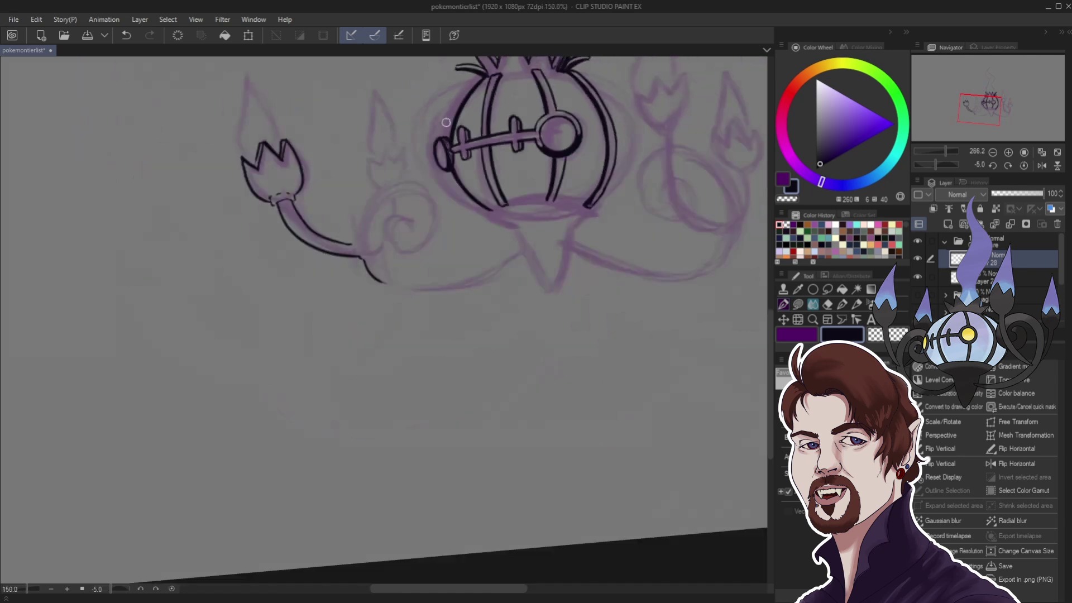
{"action": "left_click_drag", "start_coordinate": [415, 166], "coordinate": [426, 166]}
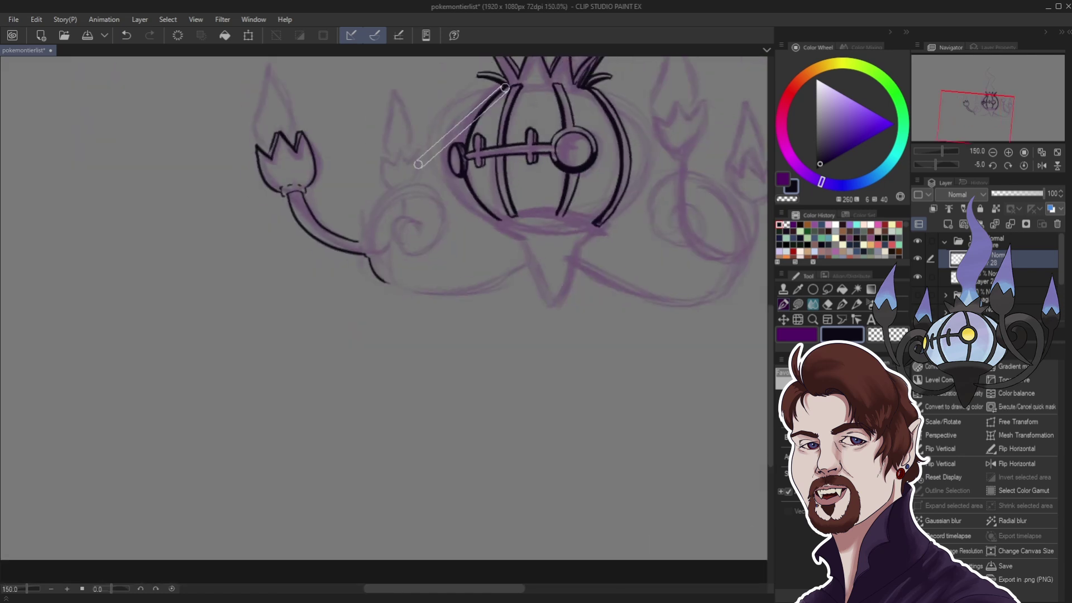
{"action": "scroll", "coordinate": [511, 240], "scroll_direction": "down", "scroll_amount": 3}
{"action": "scroll", "coordinate": [500, 129], "scroll_direction": "up", "scroll_amount": 8}
{"action": "scroll", "coordinate": [429, 164], "scroll_direction": "up", "scroll_amount": 1}
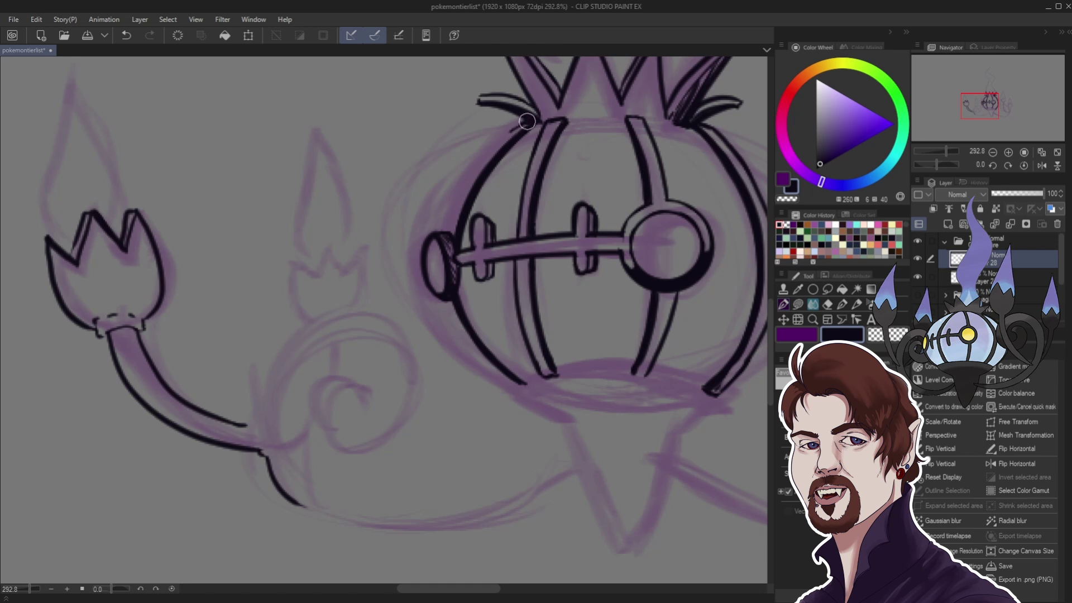
{"action": "mouse_move", "coordinate": [526, 121]}
{"action": "left_mouse_down"}
{"action": "mouse_move", "coordinate": [476, 165]}
{"action": "mouse_move", "coordinate": [438, 236]}
{"action": "left_mouse_up"}
{"action": "left_click_drag", "start_coordinate": [445, 302], "coordinate": [509, 388]}
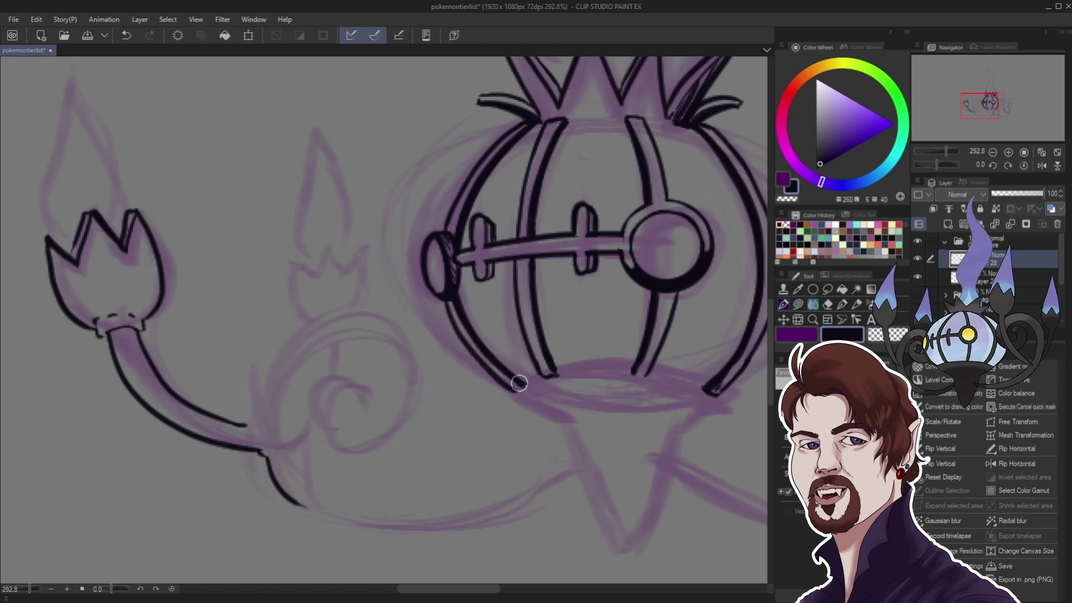
- Finish the bottom end of the leftmost rib and ink the globe's top edge between the ribs beneath the crown
{"action": "left_click_drag", "start_coordinate": [519, 390], "coordinate": [517, 394]}
{"action": "scroll", "coordinate": [514, 391], "scroll_direction": "down", "scroll_amount": 4}
{"action": "scroll", "coordinate": [447, 290], "scroll_direction": "up", "scroll_amount": 4}
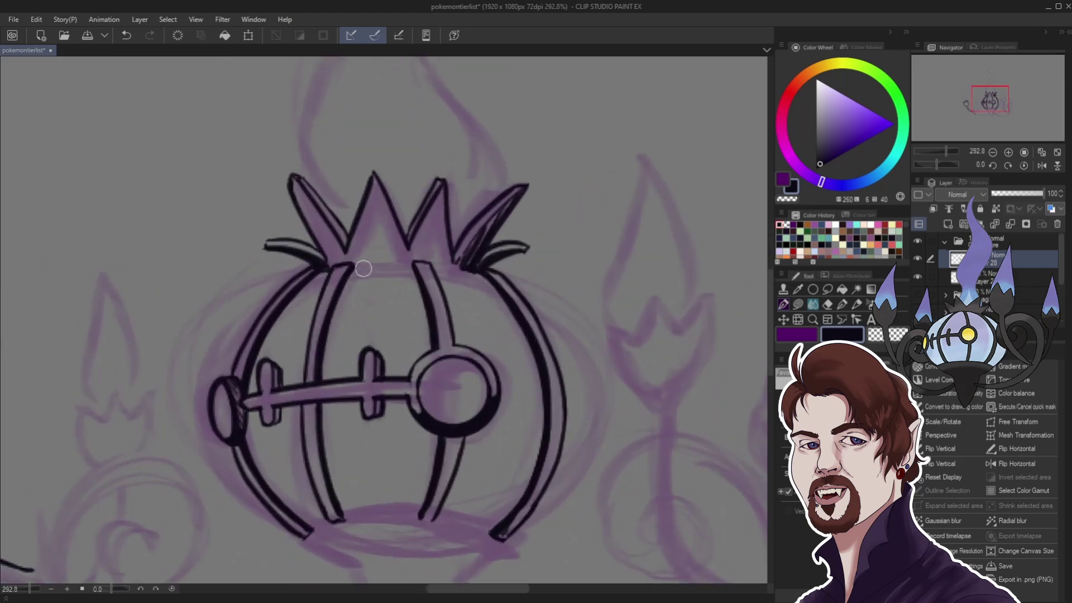
{"action": "left_click_drag", "start_coordinate": [349, 267], "coordinate": [414, 268]}
{"action": "mouse_move", "coordinate": [349, 267]}
{"action": "left_mouse_down"}
{"action": "mouse_move", "coordinate": [477, 274]}
{"action": "mouse_move", "coordinate": [433, 267]}
{"action": "mouse_move", "coordinate": [479, 274]}
{"action": "left_mouse_up"}
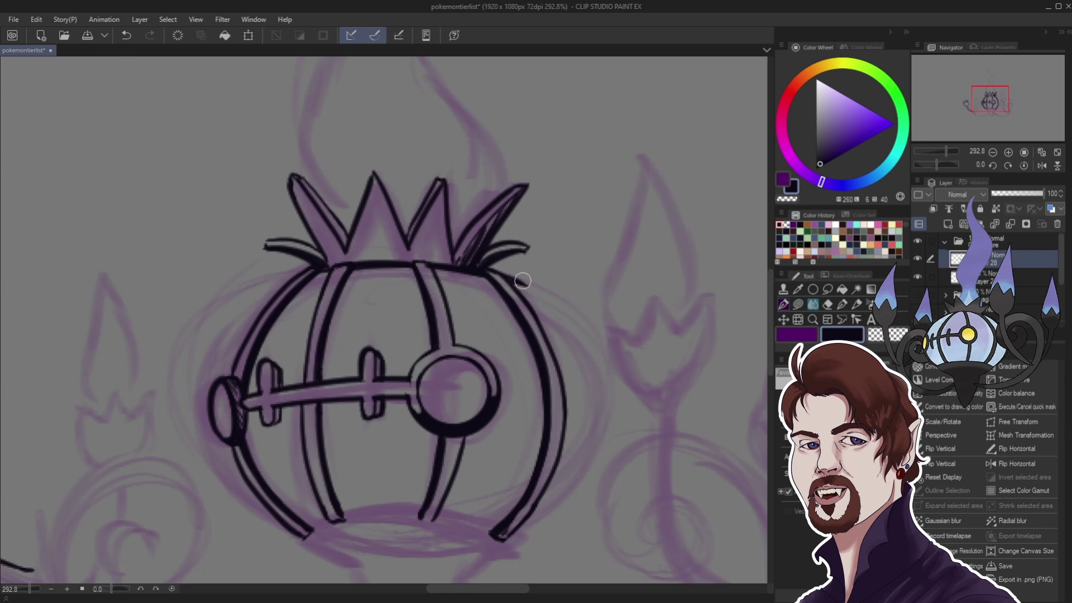
- Ink the globe's outer right edge as a curve from below the crown down to the base
{"action": "scroll", "coordinate": [519, 251], "scroll_direction": "down", "scroll_amount": 3}
{"action": "scroll", "coordinate": [517, 334], "scroll_direction": "down", "scroll_amount": 2}
{"action": "scroll", "coordinate": [480, 375], "scroll_direction": "up", "scroll_amount": 5}
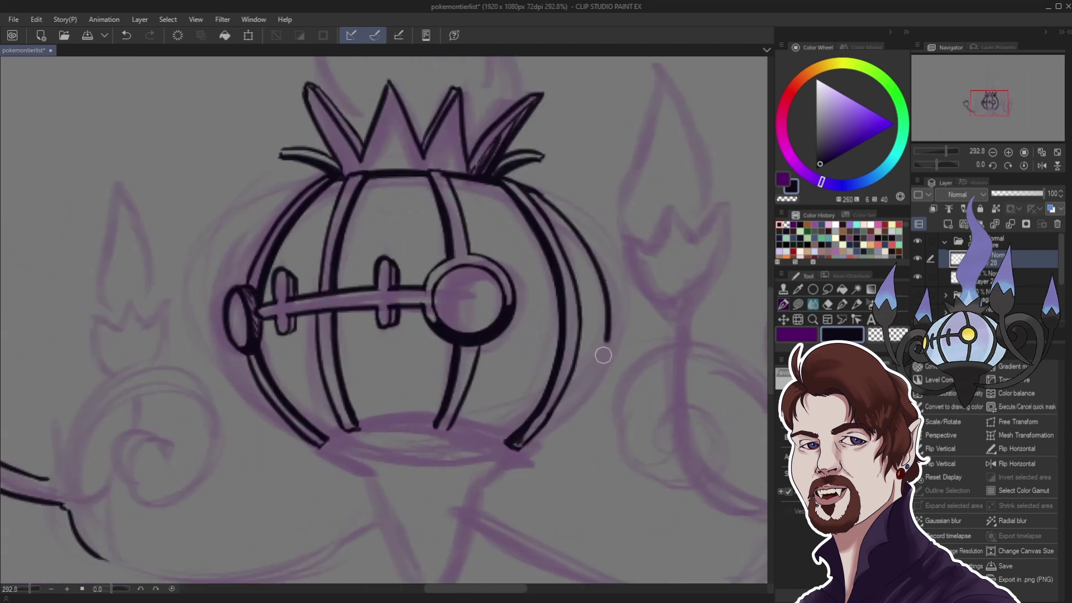
{"action": "scroll", "coordinate": [517, 442], "scroll_direction": "down", "scroll_amount": 5}
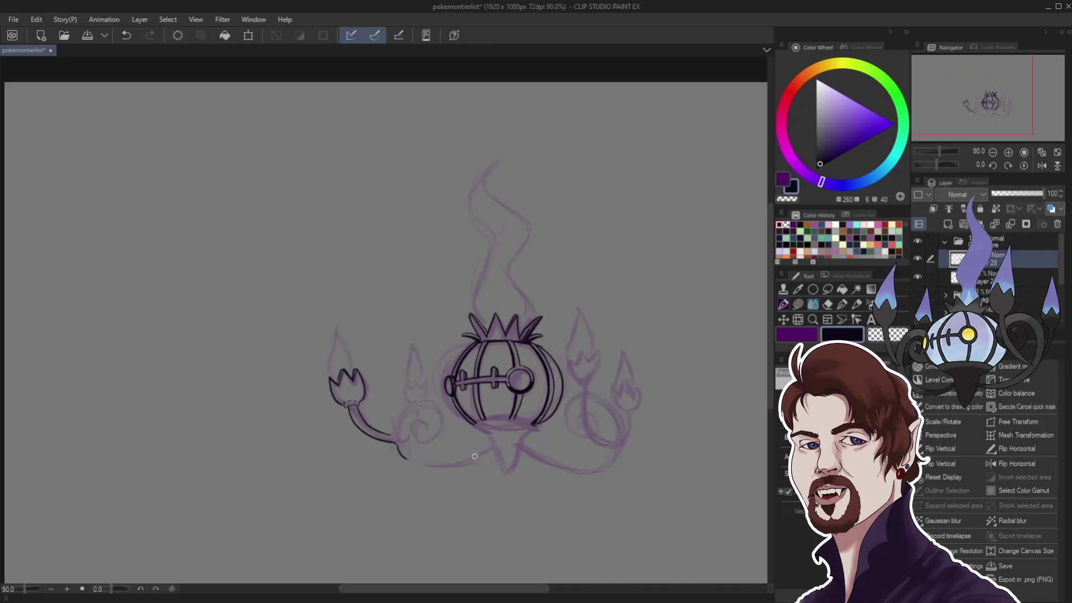
- Ink an outer line along the globe's left edge above and below the bar's end disc
{"action": "scroll", "coordinate": [503, 444], "scroll_direction": "up", "scroll_amount": 4}
{"action": "scroll", "coordinate": [448, 415], "scroll_direction": "up", "scroll_amount": 1}
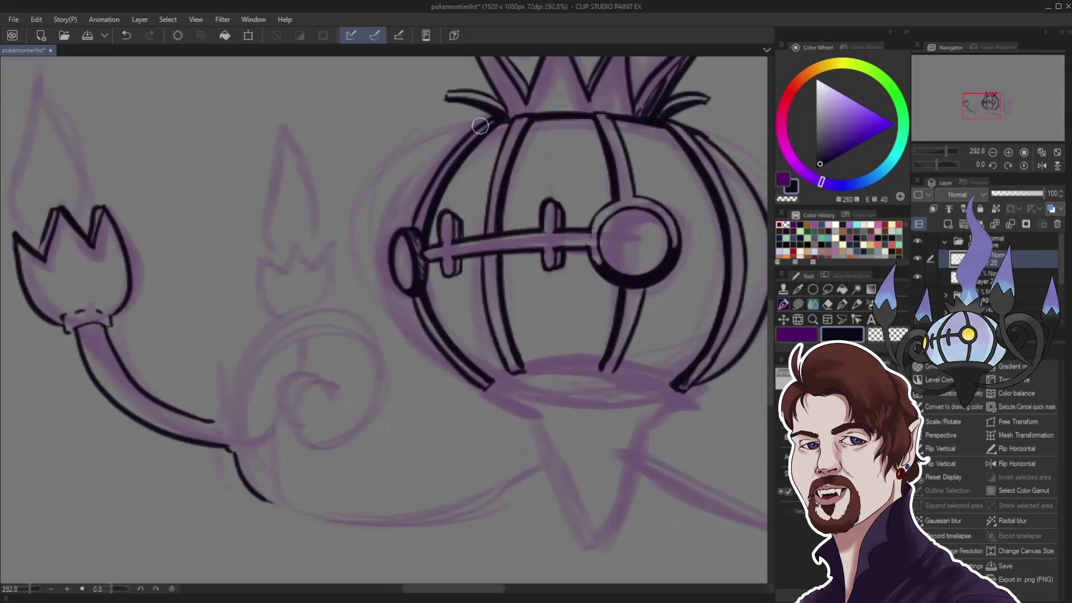
{"action": "left_click_drag", "start_coordinate": [480, 126], "coordinate": [406, 235]}
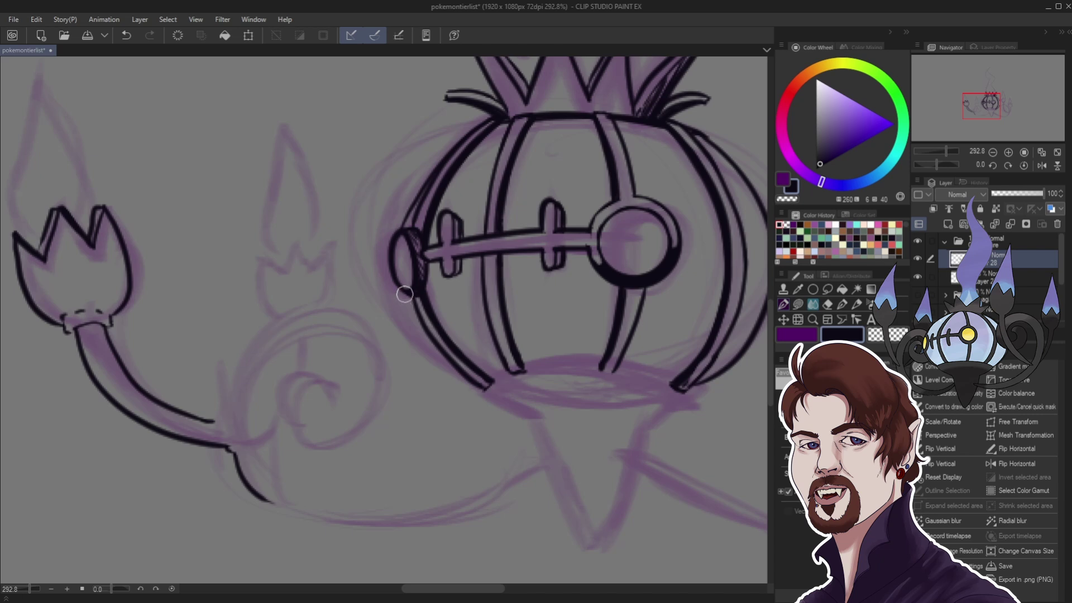
{"action": "left_click_drag", "start_coordinate": [404, 293], "coordinate": [455, 368]}
- Rotate the canvas to 45 degrees and ink the globe's base rim as a double curve across the rib ends
{"action": "key", "text": "ctrl+0"}
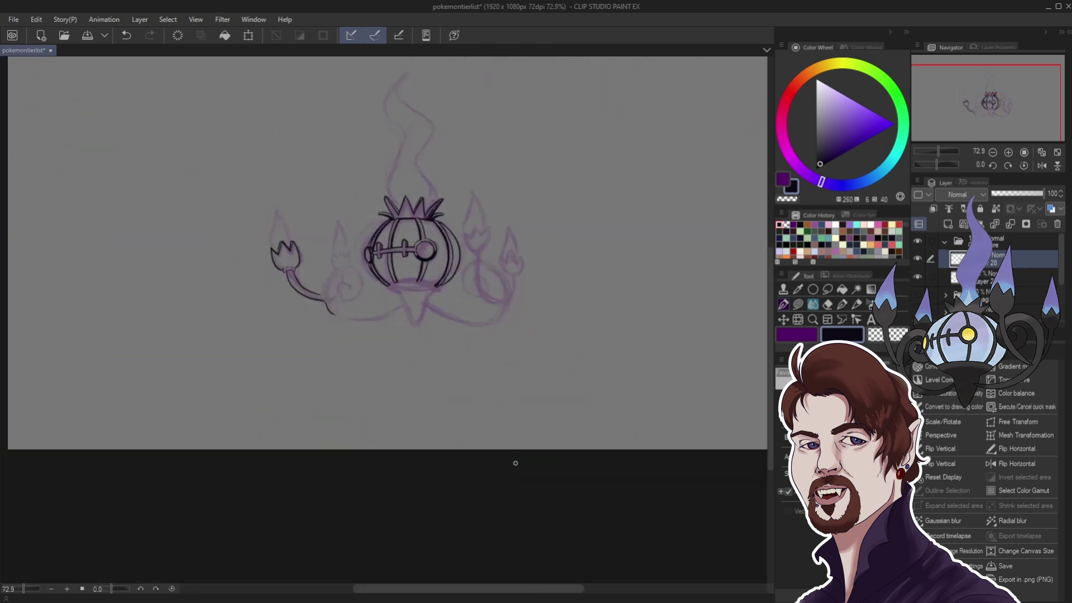
{"action": "scroll", "coordinate": [402, 371], "scroll_direction": "up", "scroll_amount": 9}
{"action": "scroll", "coordinate": [419, 313], "scroll_direction": "up", "scroll_amount": 14}
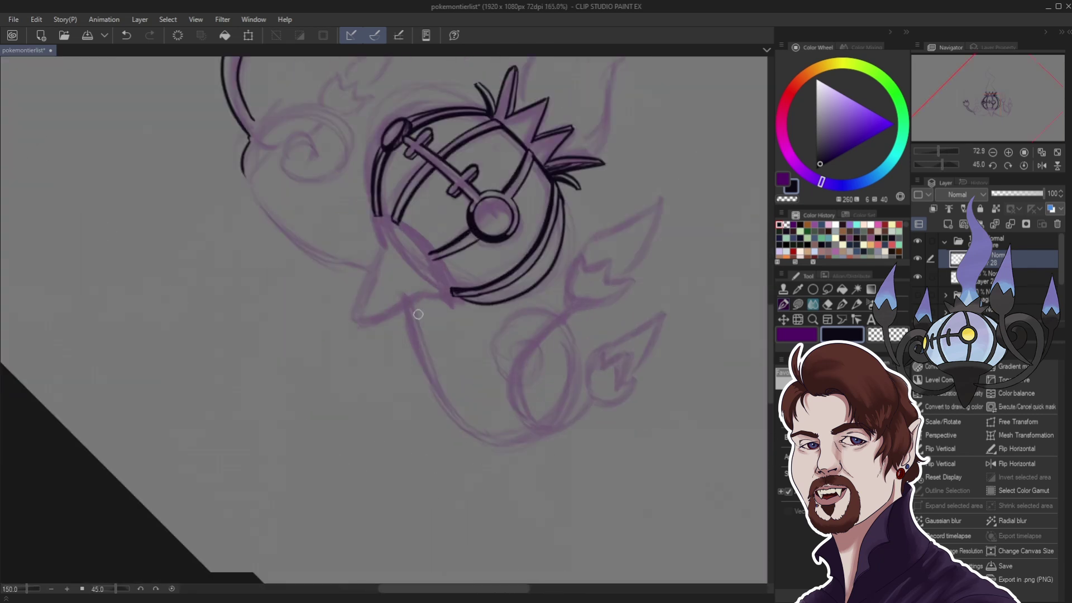
{"action": "scroll", "coordinate": [362, 178], "scroll_direction": "up", "scroll_amount": 2}
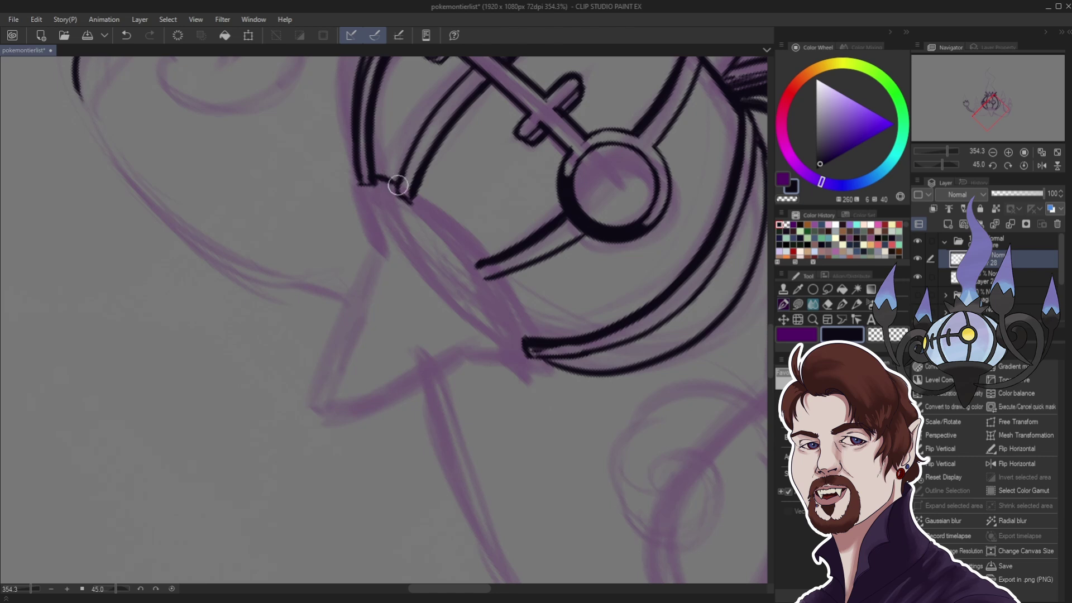
{"action": "mouse_move", "coordinate": [410, 192]}
{"action": "left_mouse_down"}
{"action": "mouse_move", "coordinate": [485, 252]}
{"action": "mouse_move", "coordinate": [552, 375]}
{"action": "left_mouse_up"}
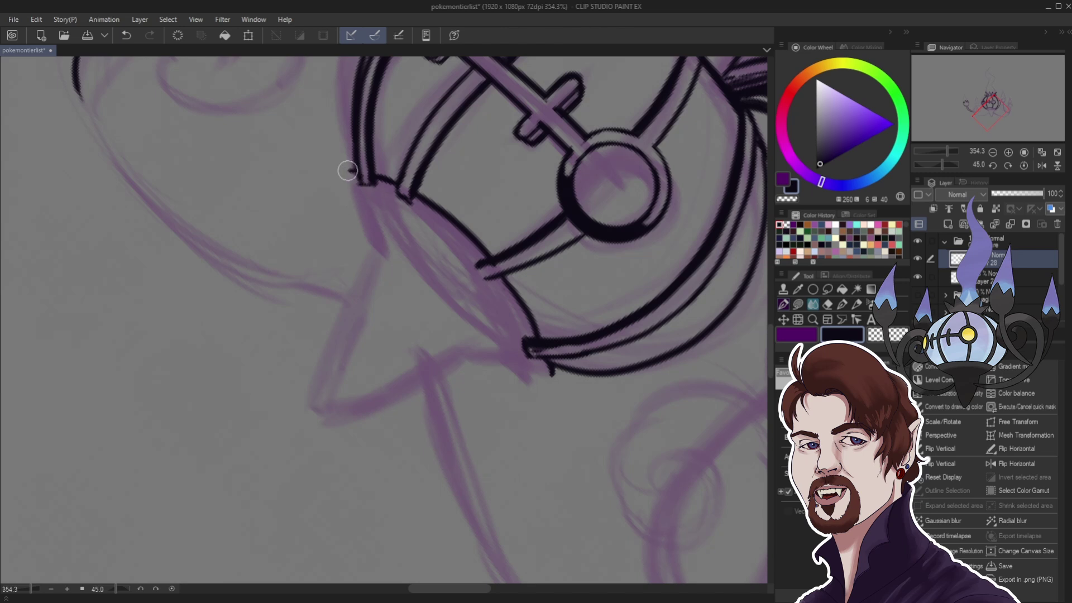
{"action": "mouse_move", "coordinate": [349, 174]}
{"action": "left_mouse_down"}
{"action": "mouse_move", "coordinate": [403, 199]}
{"action": "mouse_move", "coordinate": [476, 267]}
{"action": "mouse_move", "coordinate": [530, 368]}
{"action": "mouse_move", "coordinate": [550, 374]}
{"action": "left_mouse_up"}
{"action": "scroll", "coordinate": [443, 409], "scroll_direction": "down", "scroll_amount": 8}
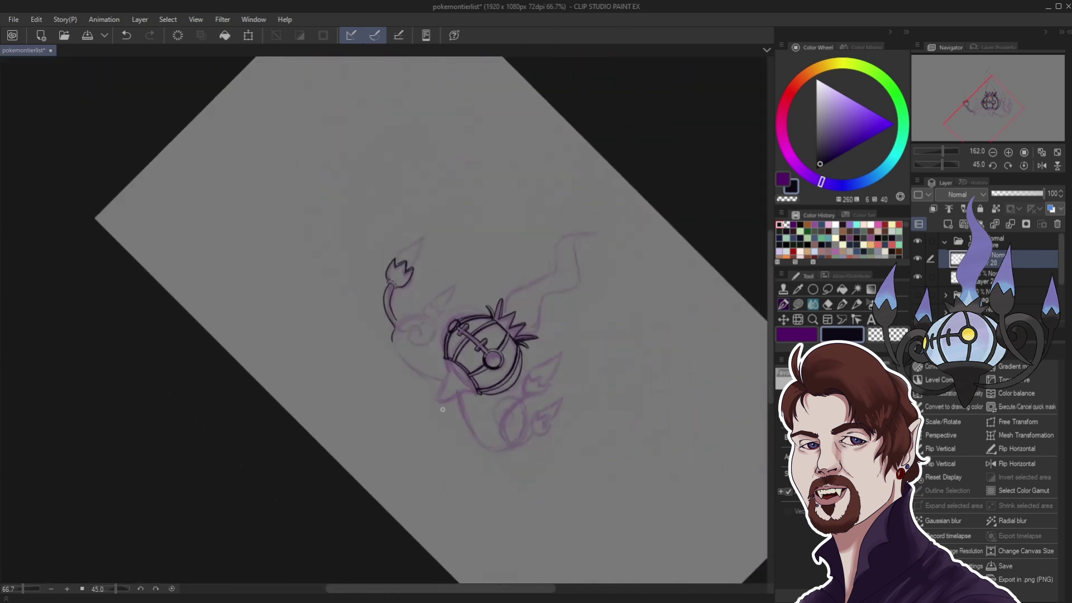
- Restore the canvas to upright and ink the slanted left and right sides of the collar below the base rim
{"action": "left_click_drag", "start_coordinate": [239, 520], "coordinate": [412, 388]}
{"action": "left_click_drag", "start_coordinate": [469, 314], "coordinate": [485, 305]}
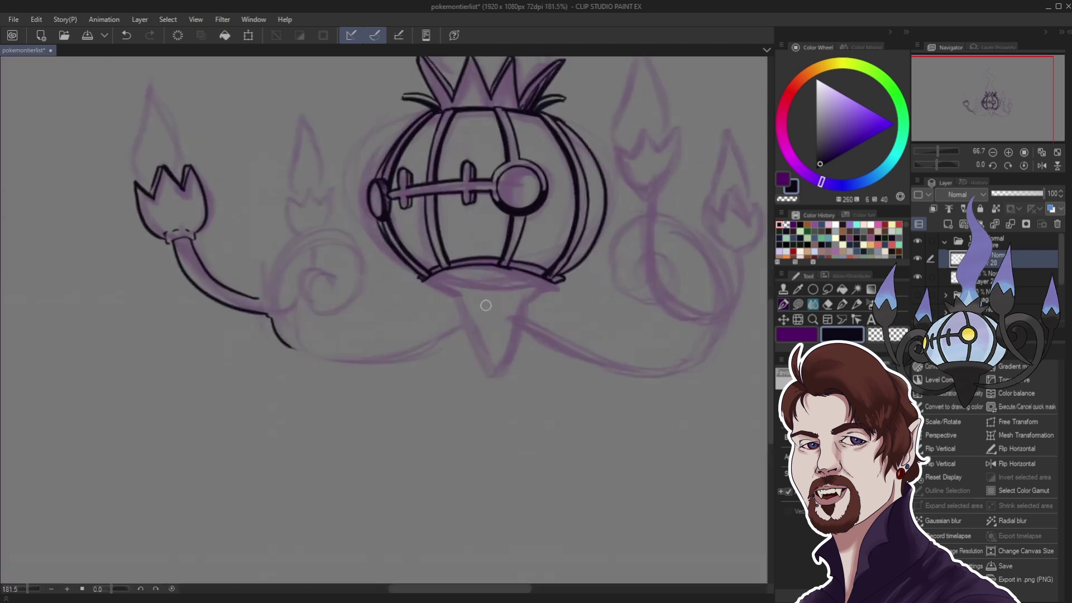
{"action": "scroll", "coordinate": [485, 305], "scroll_direction": "down", "scroll_amount": 5}
{"action": "scroll", "coordinate": [450, 305], "scroll_direction": "up", "scroll_amount": 6}
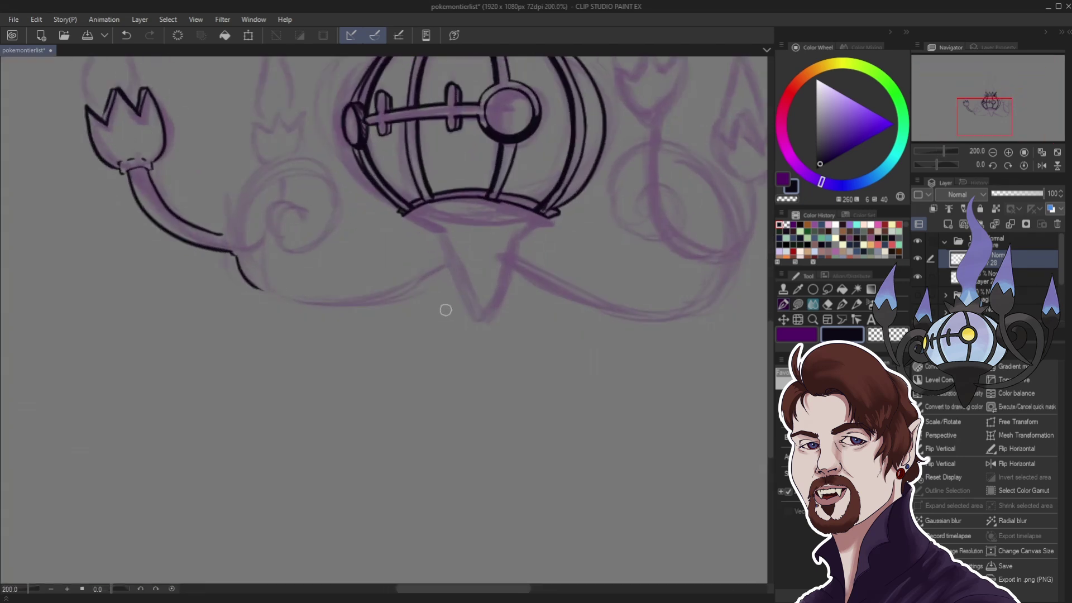
{"action": "scroll", "coordinate": [413, 223], "scroll_direction": "up", "scroll_amount": 3}
{"action": "left_click_drag", "start_coordinate": [404, 219], "coordinate": [458, 250]}
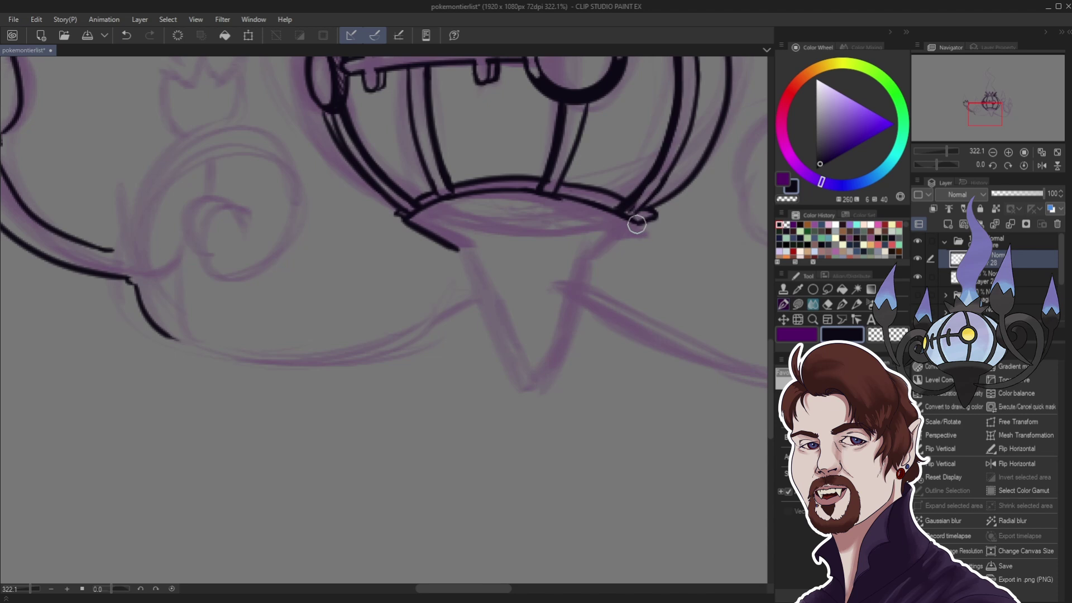
{"action": "left_click_drag", "start_coordinate": [638, 217], "coordinate": [586, 255]}
- Ink a broken wavy line across the collar's lower edge where it meets the bottom spike
{"action": "scroll", "coordinate": [508, 270], "scroll_direction": "down", "scroll_amount": 6}
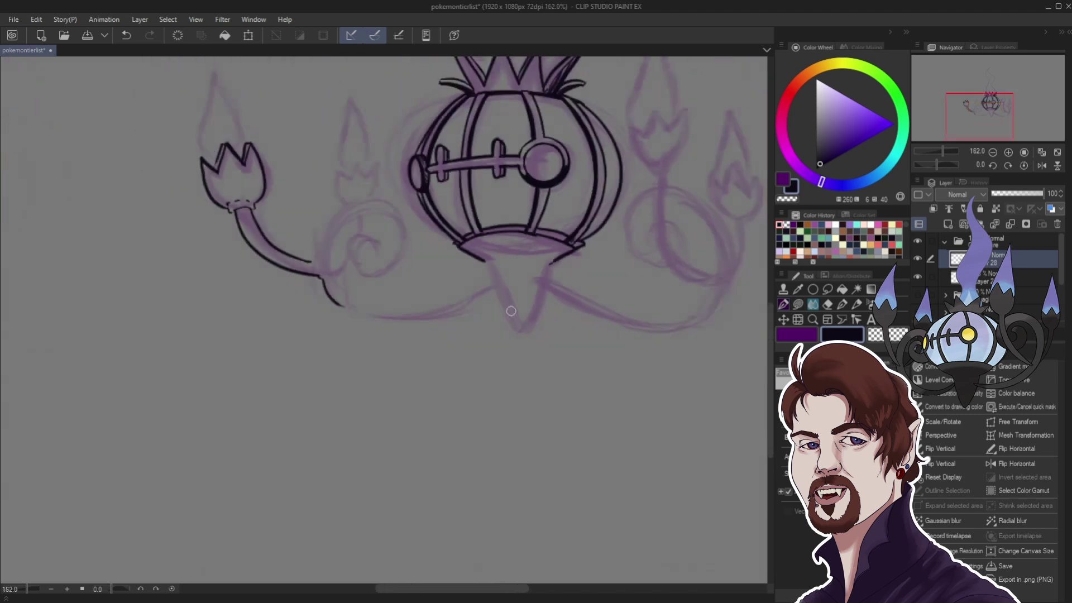
{"action": "scroll", "coordinate": [498, 290], "scroll_direction": "up", "scroll_amount": 6}
{"action": "left_click_drag", "start_coordinate": [472, 230], "coordinate": [588, 232]}
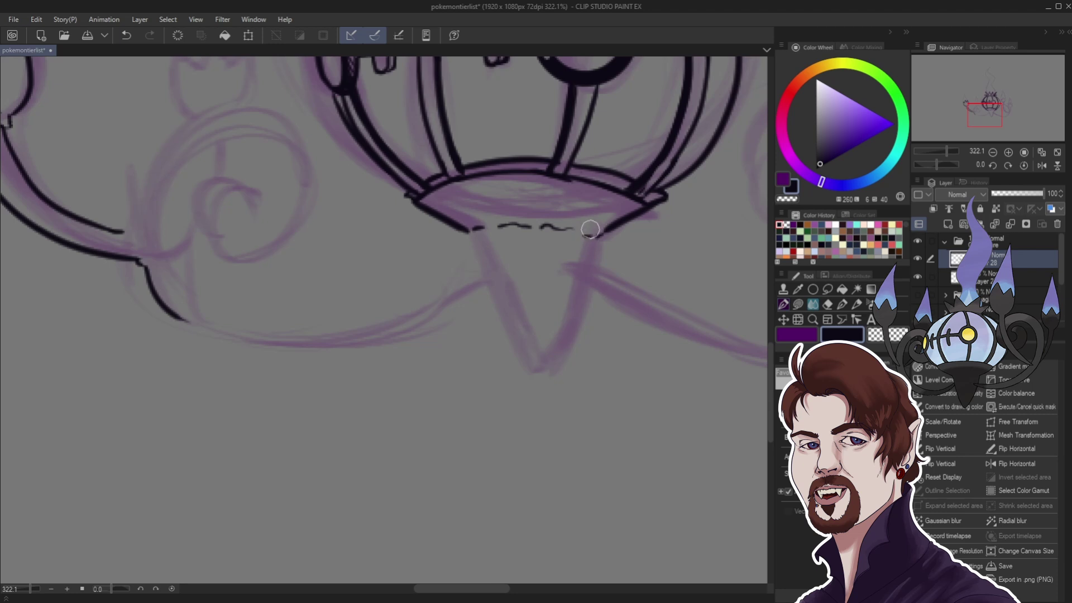
{"action": "scroll", "coordinate": [550, 238], "scroll_direction": "down", "scroll_amount": 1}
- Ink the left and right sides of the spike below the collar, joining them in a rounded tip
{"action": "scroll", "coordinate": [476, 227], "scroll_direction": "up", "scroll_amount": 3}
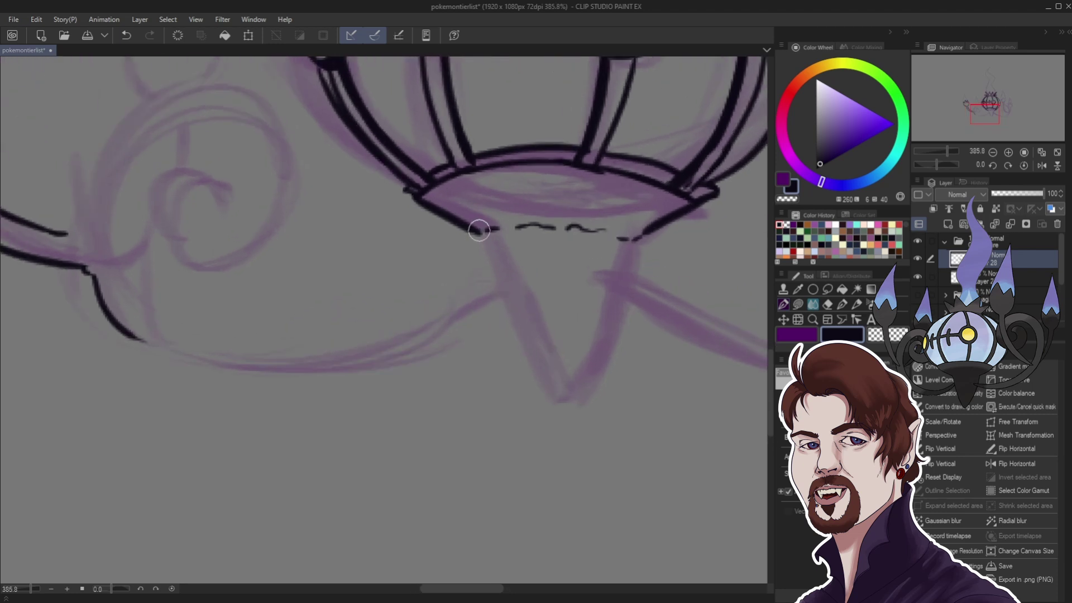
{"action": "mouse_move", "coordinate": [481, 231]}
{"action": "left_mouse_down"}
{"action": "mouse_move", "coordinate": [532, 390]}
{"action": "mouse_move", "coordinate": [561, 416]}
{"action": "left_mouse_up"}
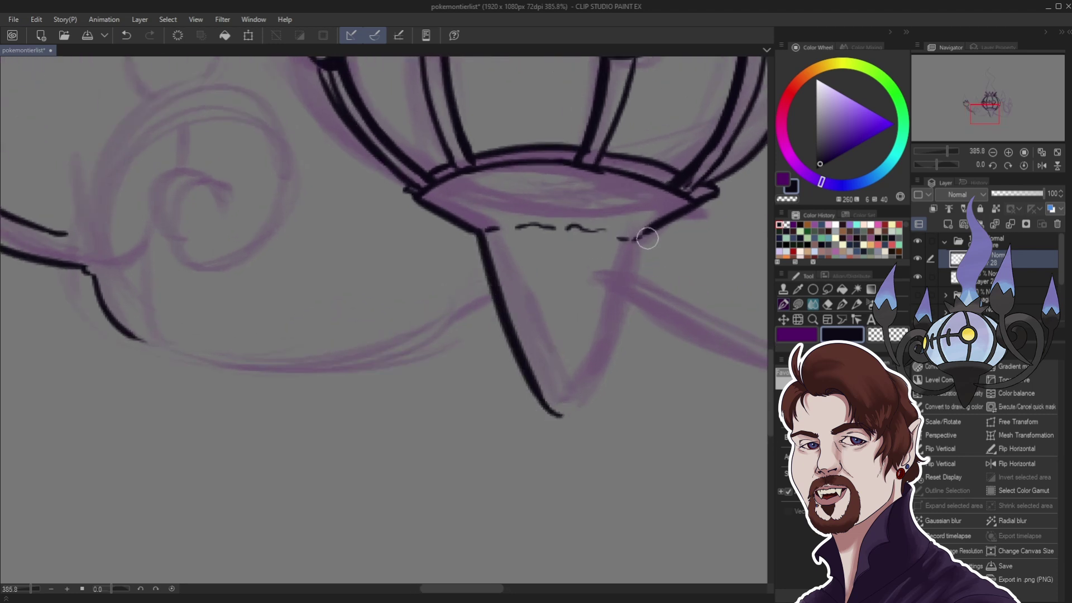
{"action": "left_click_drag", "start_coordinate": [646, 235], "coordinate": [636, 268]}
{"action": "mouse_move", "coordinate": [627, 307]}
{"action": "left_mouse_down"}
{"action": "mouse_move", "coordinate": [590, 409]}
{"action": "mouse_move", "coordinate": [565, 420]}
{"action": "left_mouse_up"}
{"action": "scroll", "coordinate": [558, 407], "scroll_direction": "down", "scroll_amount": 4}
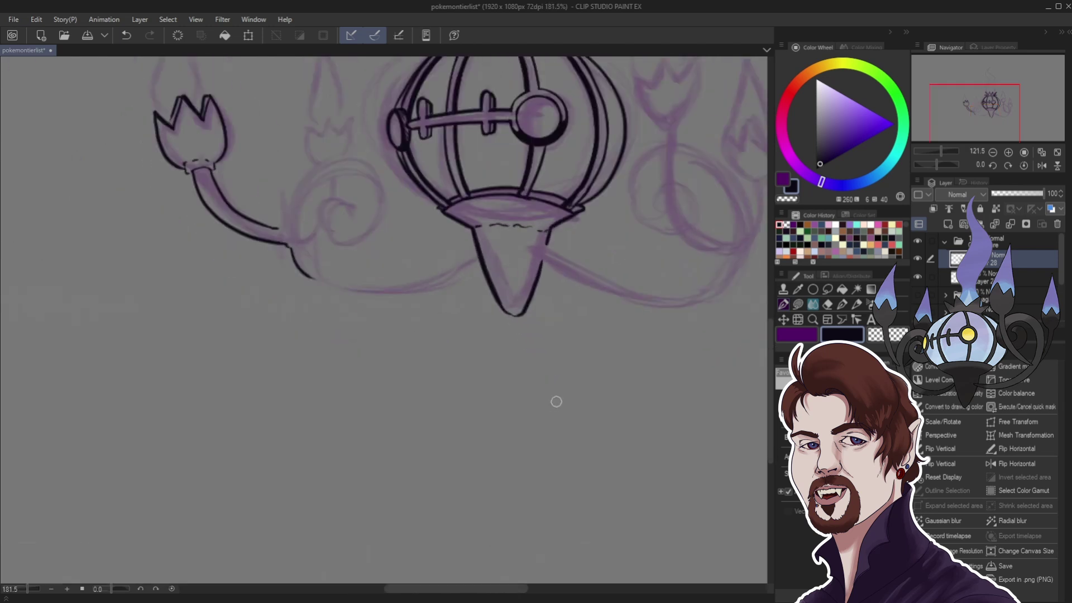
- Remove the spike's rounded tip and redraw it as a sharp point
{"action": "scroll", "coordinate": [545, 390], "scroll_direction": "up", "scroll_amount": 2}
{"action": "key", "text": "ctrl+z"}
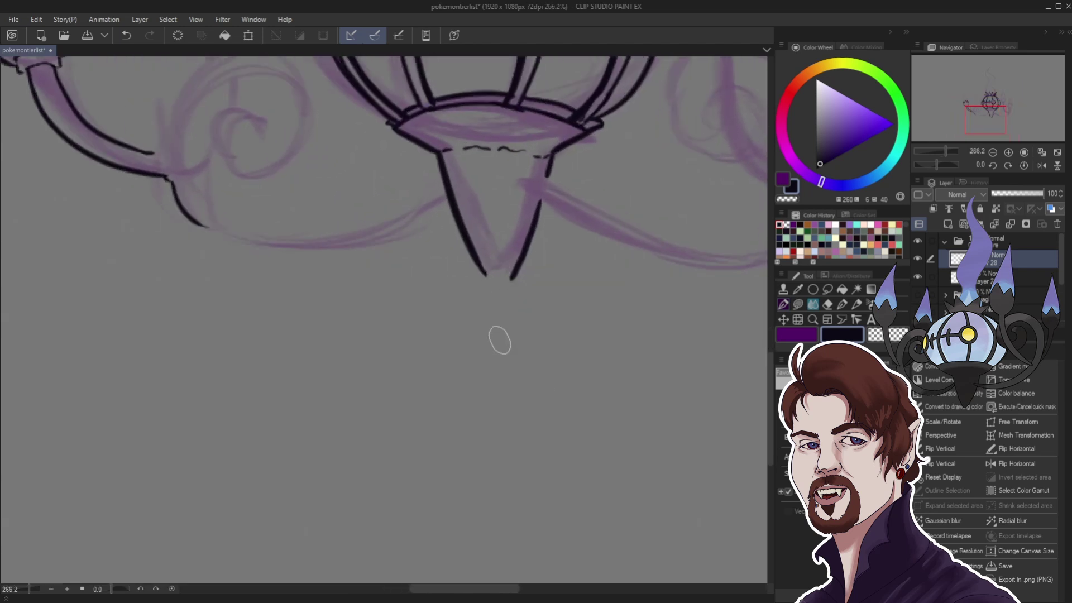
{"action": "left_click_drag", "start_coordinate": [476, 260], "coordinate": [499, 294]}
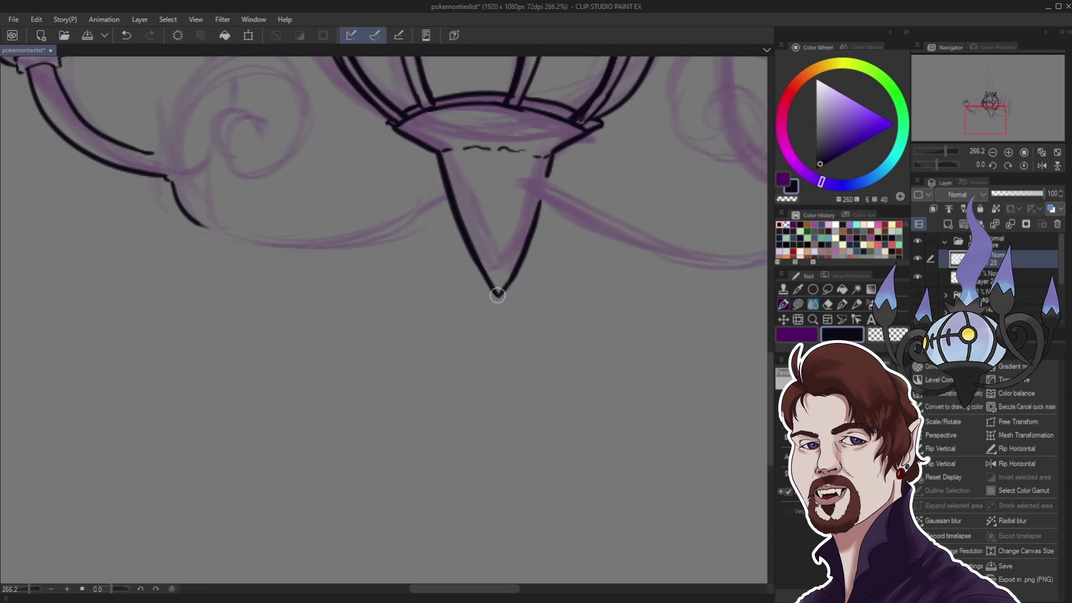
{"action": "scroll", "coordinate": [472, 246], "scroll_direction": "down", "scroll_amount": 13}
- Ink the start of the right arm as a double line running outward from the upper right side of the spike
{"action": "scroll", "coordinate": [481, 294], "scroll_direction": "up", "scroll_amount": 5}
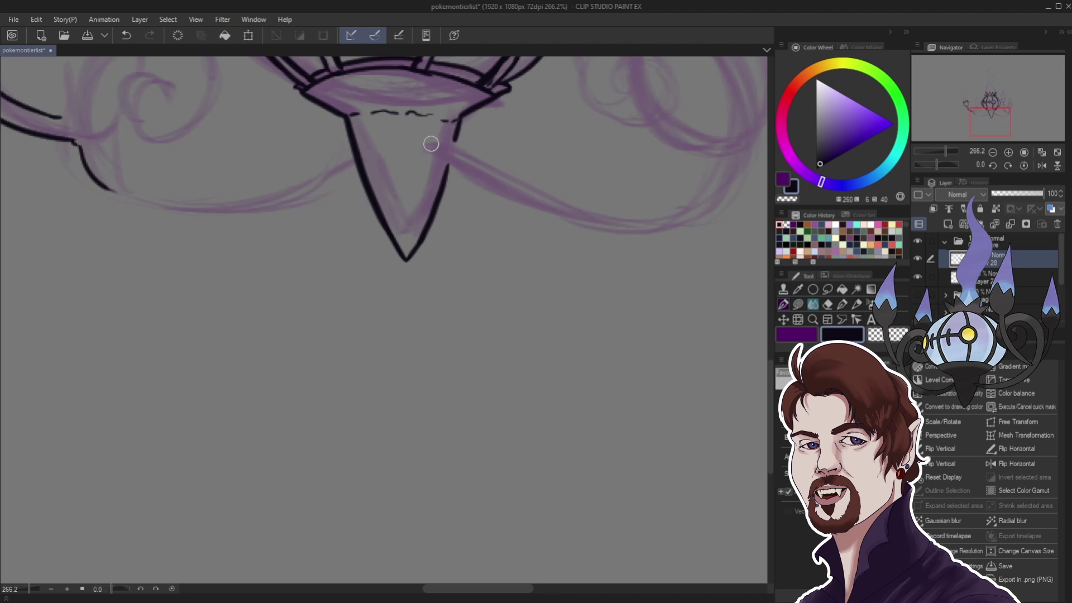
{"action": "left_click_drag", "start_coordinate": [433, 143], "coordinate": [459, 143]}
{"action": "left_click_drag", "start_coordinate": [458, 144], "coordinate": [623, 219]}
{"action": "mouse_move", "coordinate": [430, 143]}
{"action": "left_mouse_down"}
{"action": "mouse_move", "coordinate": [568, 208]}
{"action": "mouse_move", "coordinate": [618, 217]}
{"action": "left_mouse_up"}
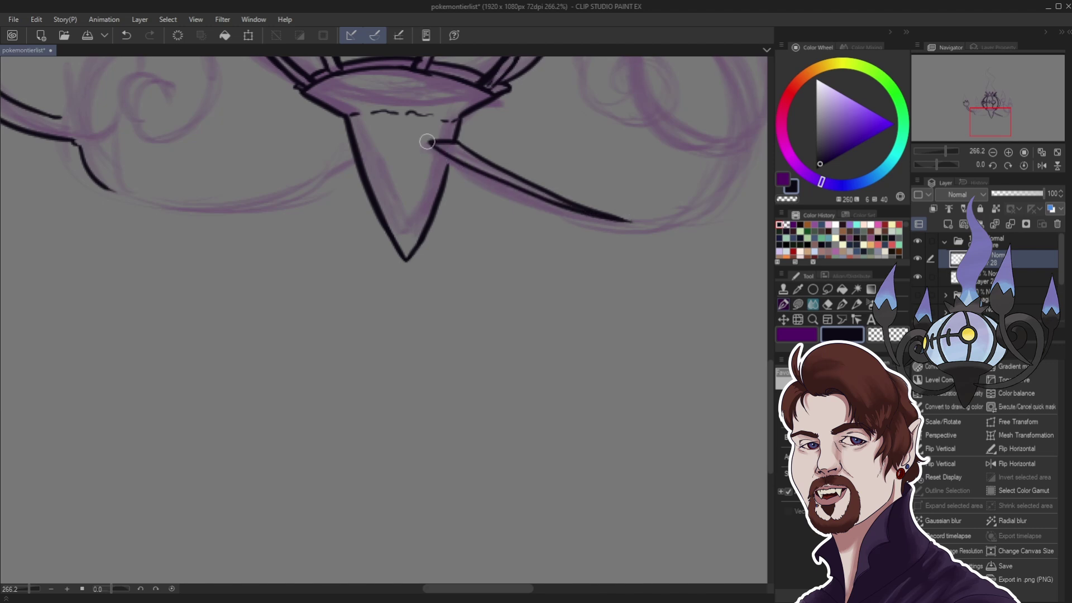
{"action": "mouse_move", "coordinate": [427, 148]}
{"action": "left_mouse_down"}
{"action": "mouse_move", "coordinate": [495, 190]}
{"action": "mouse_move", "coordinate": [602, 228]}
{"action": "mouse_move", "coordinate": [631, 228]}
{"action": "left_mouse_up"}
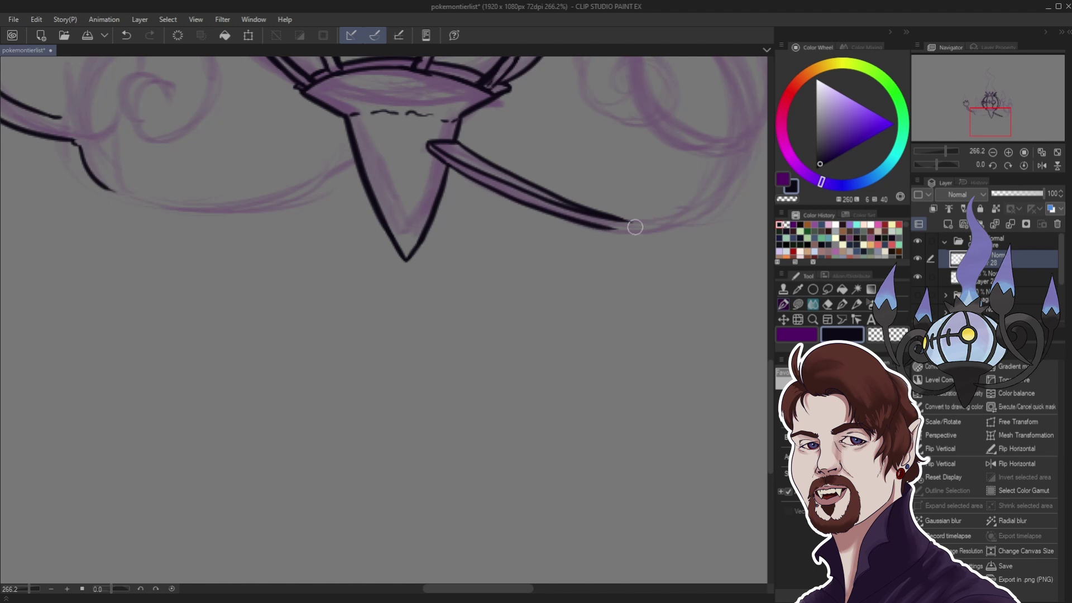
- Rotate the canvas to -65 degrees and extend the right arm's upper line around its outer bend, thickening the curve
{"action": "scroll", "coordinate": [634, 234], "scroll_direction": "down", "scroll_amount": 11, "text": "shift"}
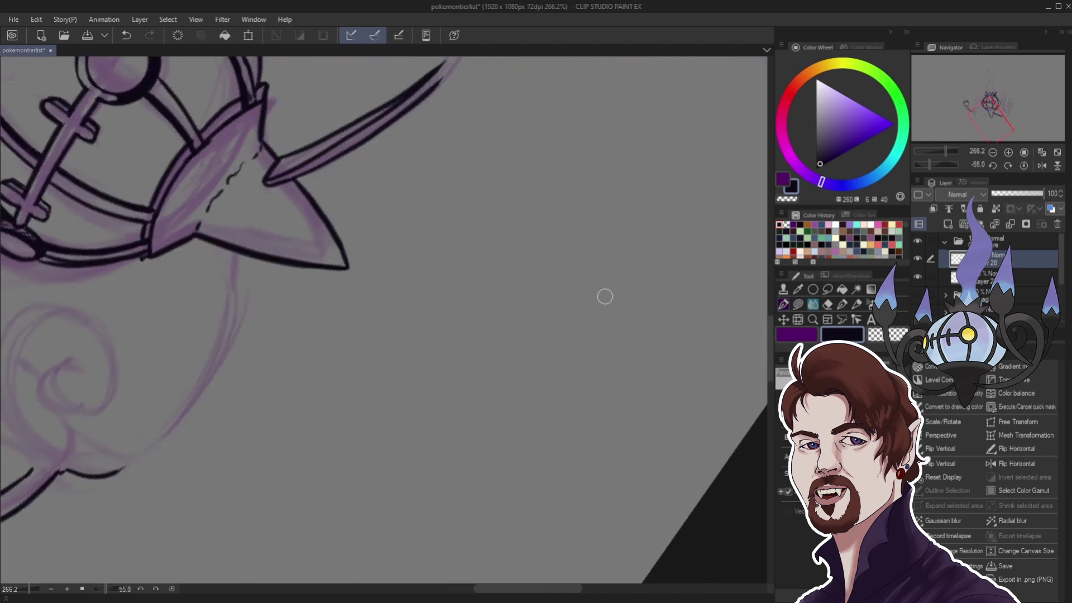
{"action": "scroll", "coordinate": [589, 312], "scroll_direction": "down", "scroll_amount": 8}
{"action": "scroll", "coordinate": [529, 170], "scroll_direction": "down", "scroll_amount": 2, "text": "shift"}
{"action": "scroll", "coordinate": [456, 114], "scroll_direction": "up", "scroll_amount": 5}
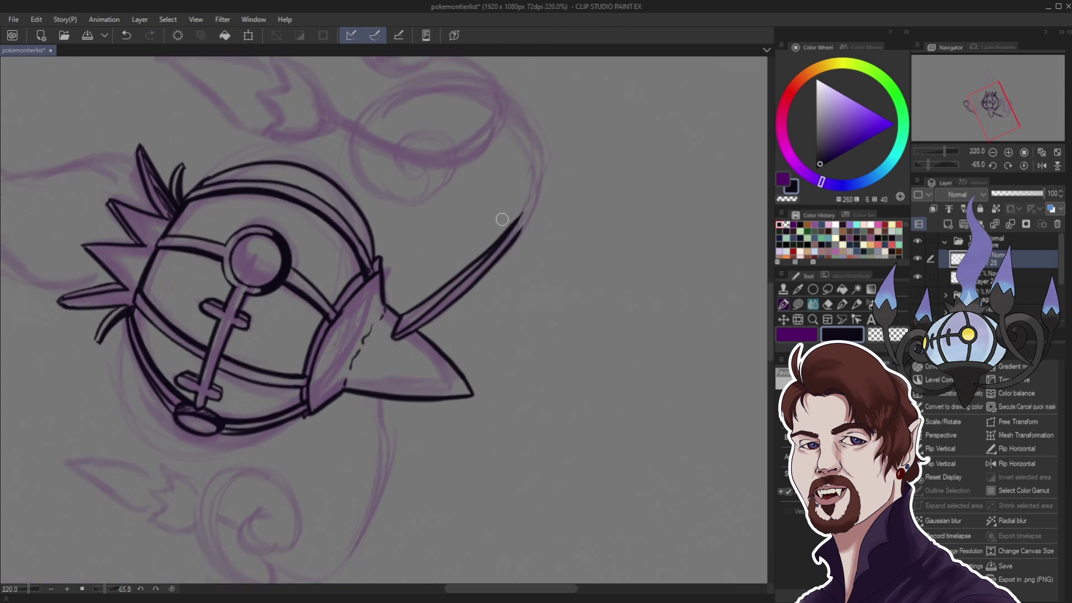
{"action": "scroll", "coordinate": [412, 136], "scroll_direction": "up", "scroll_amount": 2}
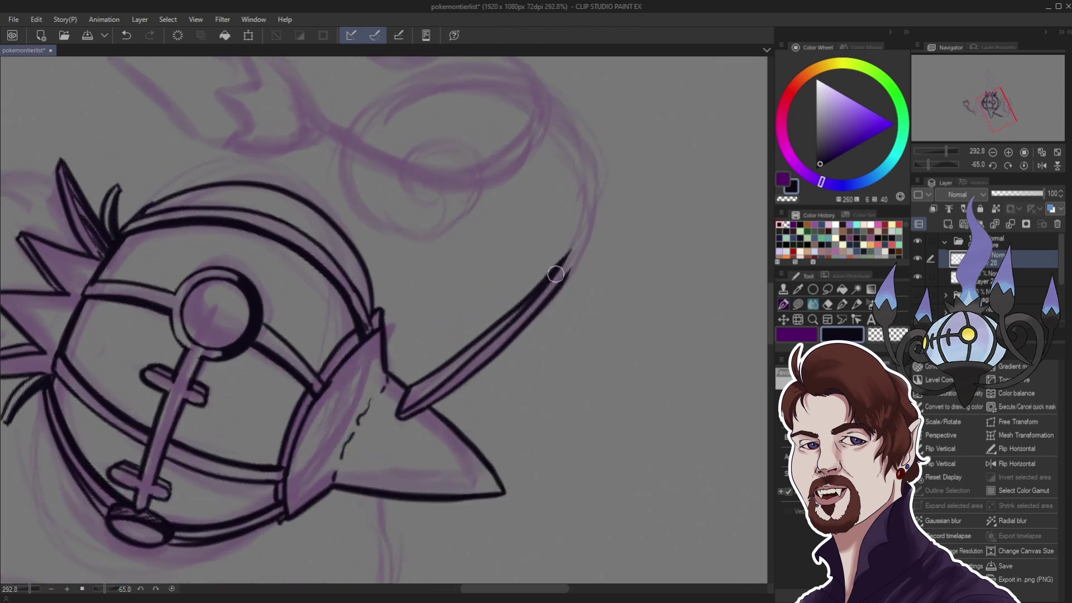
{"action": "mouse_move", "coordinate": [555, 274]}
{"action": "left_mouse_down"}
{"action": "mouse_move", "coordinate": [580, 224]}
{"action": "mouse_move", "coordinate": [578, 164]}
{"action": "mouse_move", "coordinate": [485, 84]}
{"action": "left_mouse_up"}
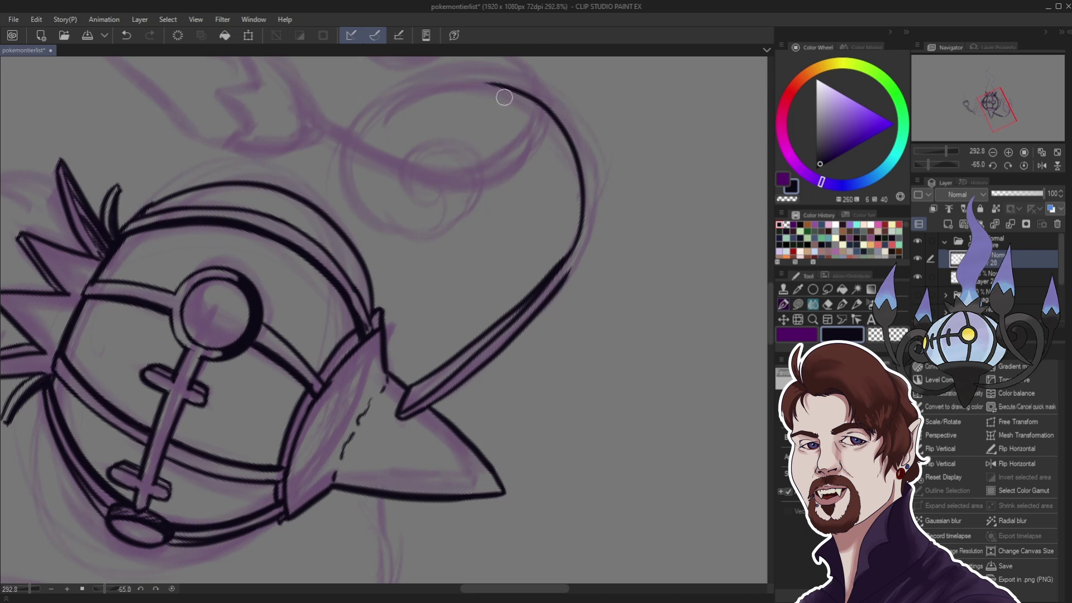
{"action": "mouse_move", "coordinate": [485, 76]}
{"action": "left_mouse_down"}
{"action": "mouse_move", "coordinate": [558, 113]}
{"action": "mouse_move", "coordinate": [587, 216]}
{"action": "mouse_move", "coordinate": [555, 287]}
{"action": "left_mouse_up"}
{"action": "scroll", "coordinate": [505, 283], "scroll_direction": "down", "scroll_amount": 5}
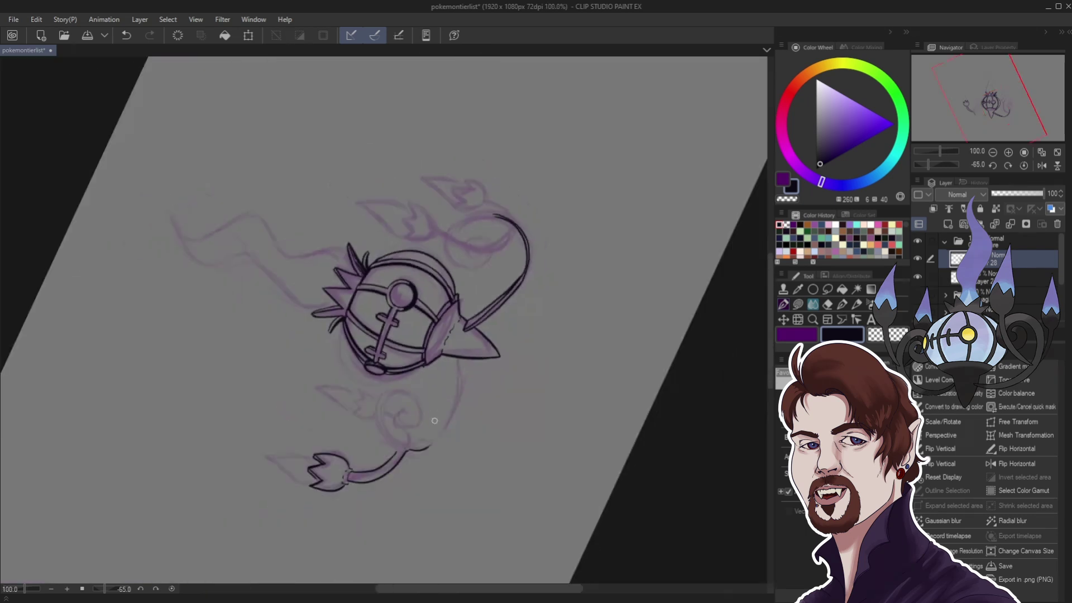
- Rotate the canvas to -25 degrees and ink the outer line of the right arm's bend
{"action": "key", "text": "asciicircum"}
{"action": "key", "text": "asciicircum"}
{"action": "key", "text": "asciicircum"}
{"action": "key", "text": "asciicircum"}
{"action": "key", "text": "asciicircum"}
{"action": "key", "text": "asciicircum"}
{"action": "key", "text": "asciicircum"}
{"action": "key", "text": "asciicircum"}
{"action": "scroll", "coordinate": [513, 393], "scroll_direction": "up", "scroll_amount": 2}
{"action": "scroll", "coordinate": [515, 394], "scroll_direction": "up", "scroll_amount": 1}
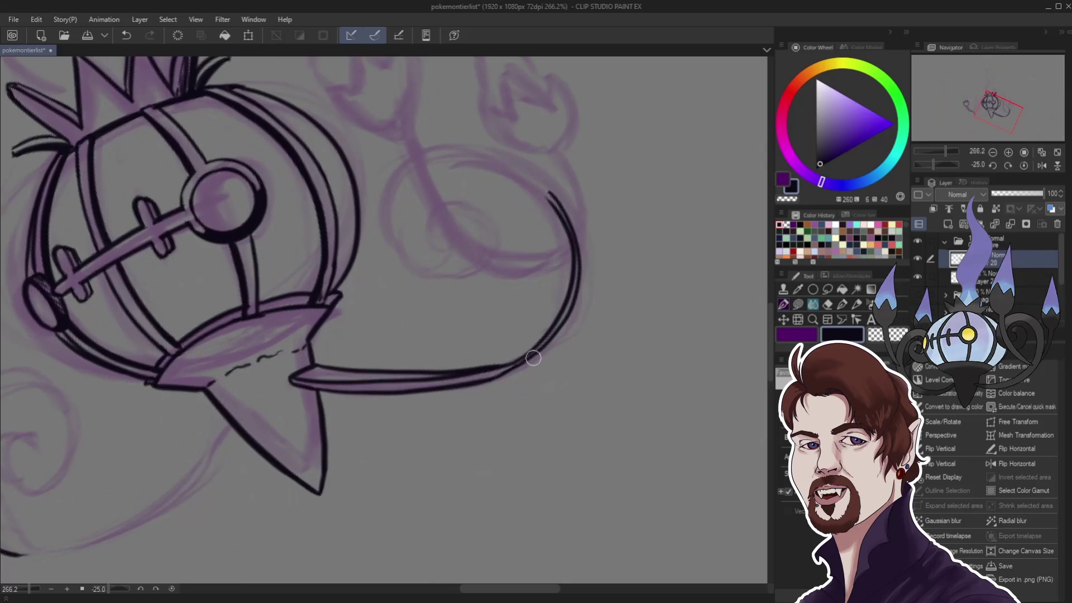
{"action": "mouse_move", "coordinate": [523, 362]}
{"action": "left_mouse_down"}
{"action": "mouse_move", "coordinate": [593, 259]}
{"action": "mouse_move", "coordinate": [586, 232]}
{"action": "left_mouse_up"}
{"action": "scroll", "coordinate": [472, 300], "scroll_direction": "down", "scroll_amount": 6}
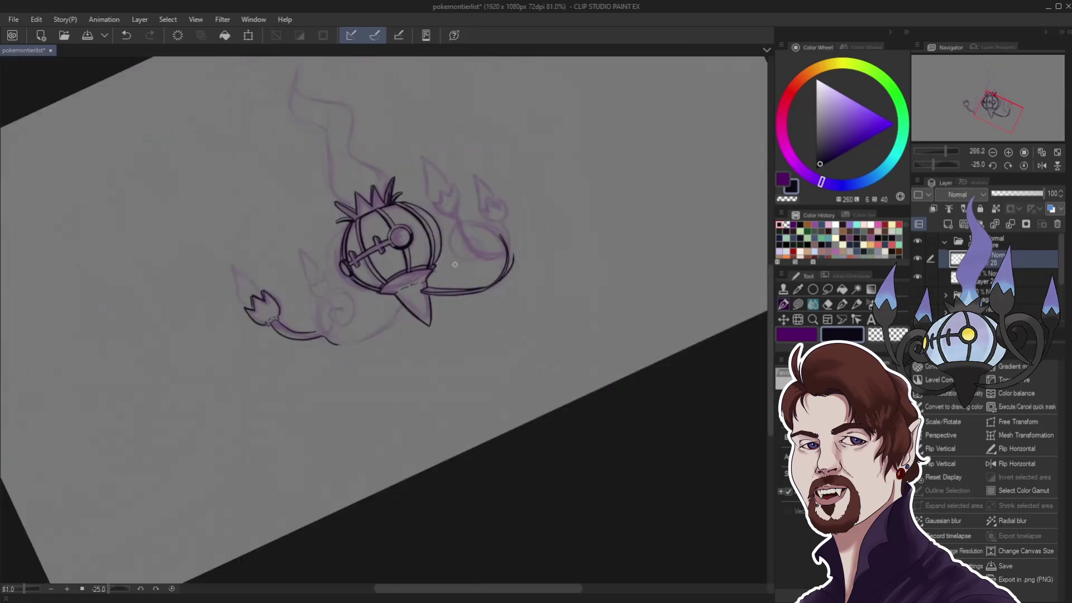
- Rotate the canvas to 10 degrees and ink the right arm's line from its outer bend up over the top of the loop
{"action": "left_click_drag", "start_coordinate": [472, 300], "coordinate": [531, 383]}
{"action": "scroll", "coordinate": [546, 370], "scroll_direction": "up", "scroll_amount": 4}
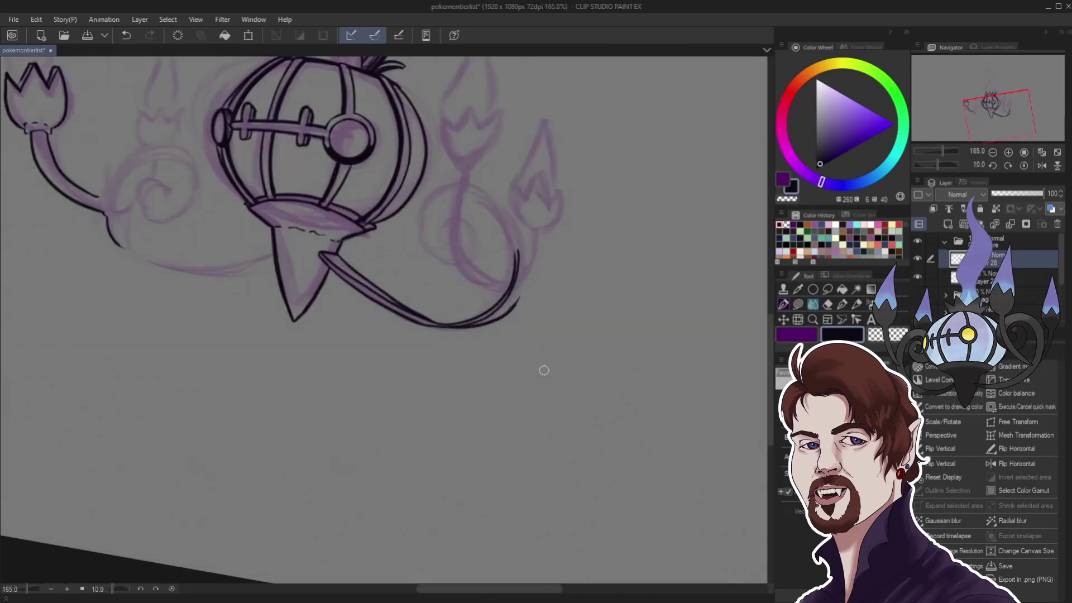
{"action": "scroll", "coordinate": [429, 156], "scroll_direction": "up", "scroll_amount": 2}
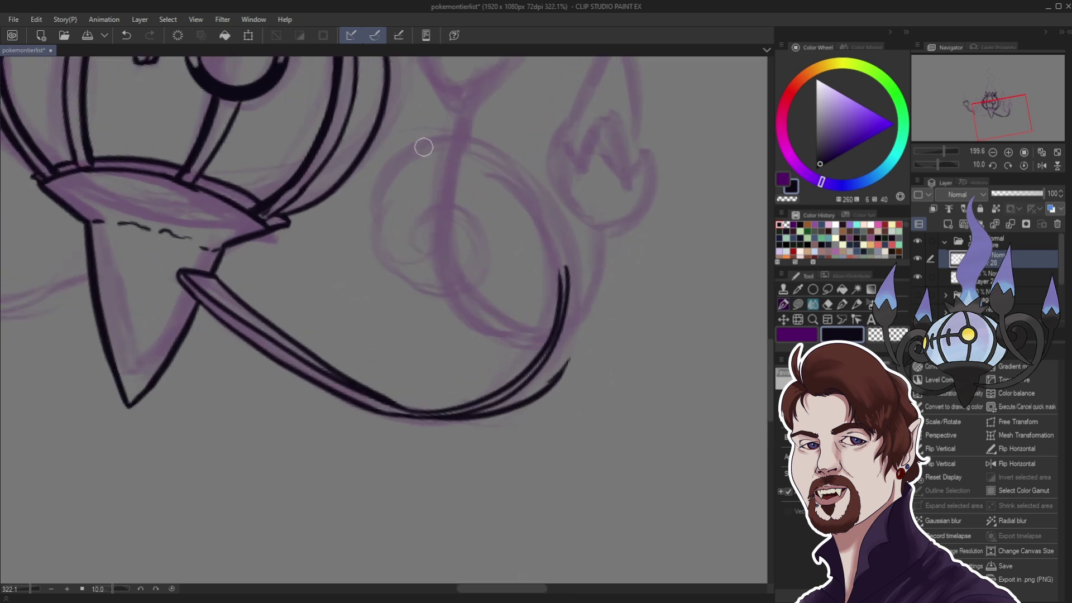
{"action": "mouse_move", "coordinate": [427, 139]}
{"action": "left_mouse_down"}
{"action": "mouse_move", "coordinate": [466, 148]}
{"action": "mouse_move", "coordinate": [541, 226]}
{"action": "mouse_move", "coordinate": [563, 282]}
{"action": "left_mouse_up"}
{"action": "left_click_drag", "start_coordinate": [431, 137], "coordinate": [444, 140]}
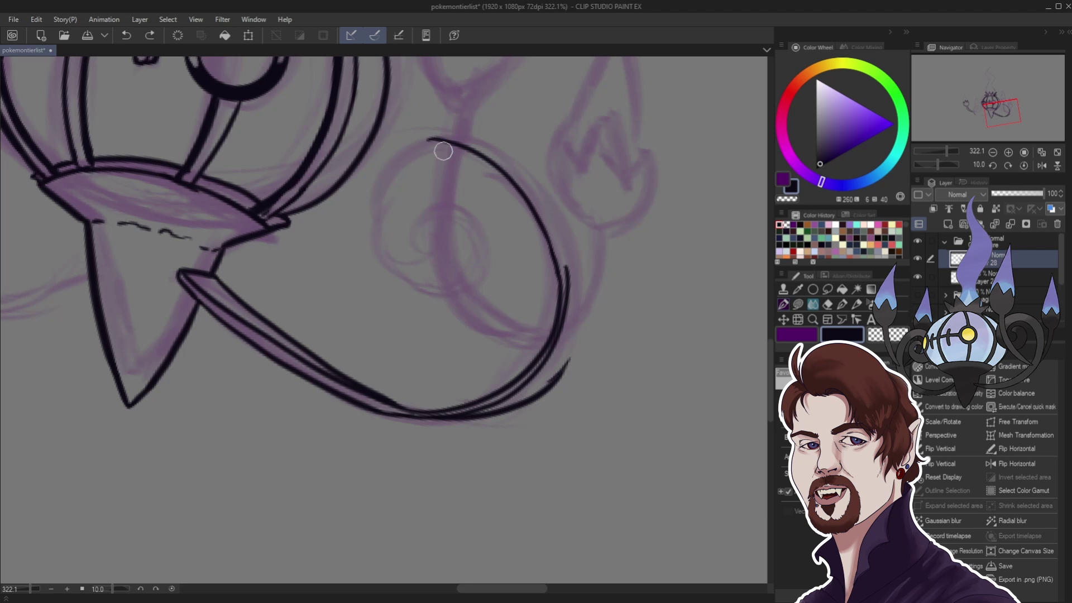
{"action": "key", "text": "shift+6"}
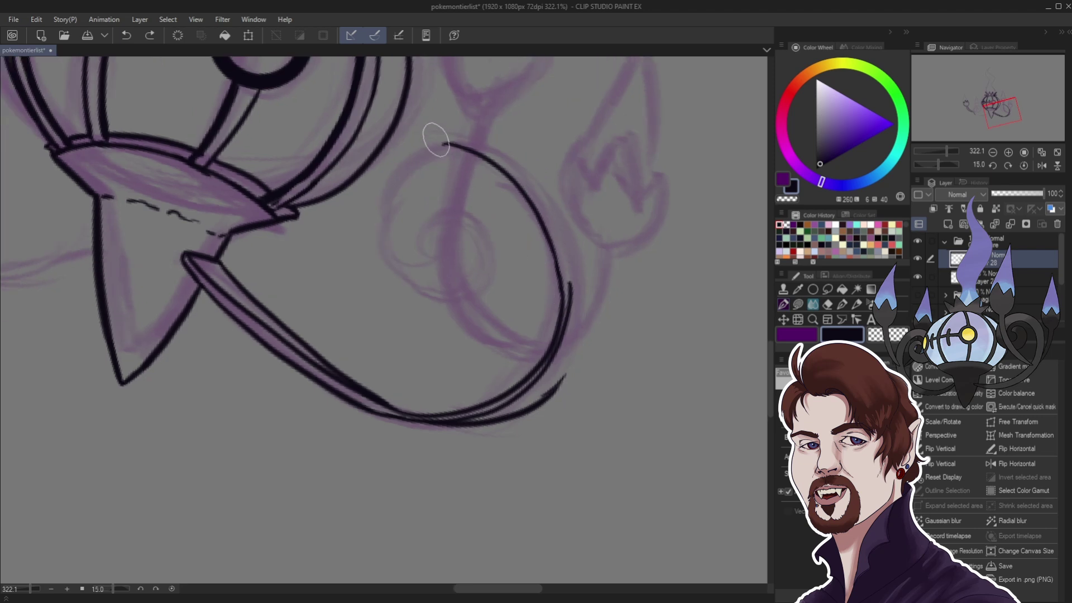
{"action": "left_click_drag", "start_coordinate": [437, 138], "coordinate": [459, 167]}
- Rotate the canvas to 30 degrees and ink a second line alongside the right arm's loop, running down to the bend
{"action": "scroll", "coordinate": [478, 222], "scroll_direction": "up", "scroll_amount": 1}
{"action": "left_click_drag", "start_coordinate": [333, 273], "coordinate": [337, 275]}
{"action": "scroll", "coordinate": [525, 175], "scroll_direction": "up", "scroll_amount": 1}
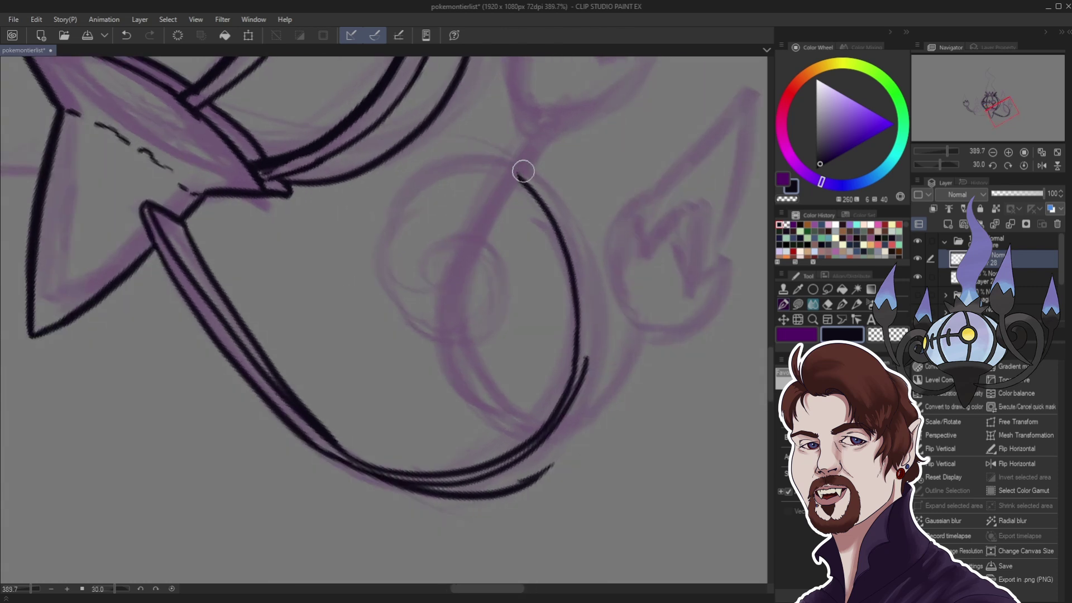
{"action": "mouse_move", "coordinate": [523, 172]}
{"action": "left_mouse_down"}
{"action": "mouse_move", "coordinate": [582, 264]}
{"action": "mouse_move", "coordinate": [571, 235]}
{"action": "mouse_move", "coordinate": [586, 284]}
{"action": "mouse_move", "coordinate": [587, 361]}
{"action": "mouse_move", "coordinate": [590, 324]}
{"action": "mouse_move", "coordinate": [579, 376]}
{"action": "left_mouse_up"}
{"action": "scroll", "coordinate": [543, 371], "scroll_direction": "down", "scroll_amount": 7}
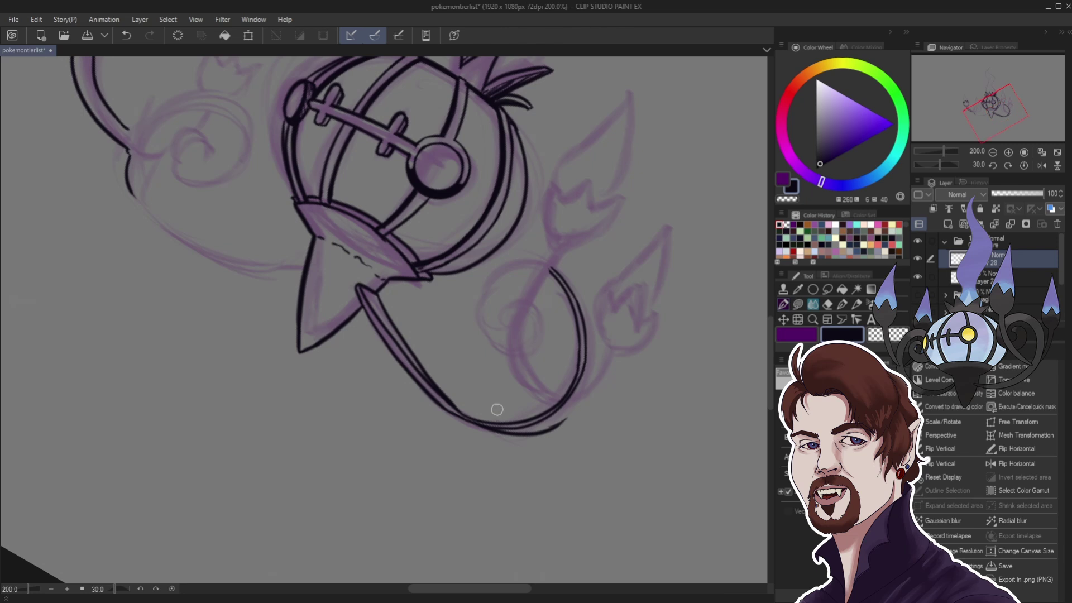
{"action": "scroll", "coordinate": [489, 400], "scroll_direction": "up", "scroll_amount": 1}
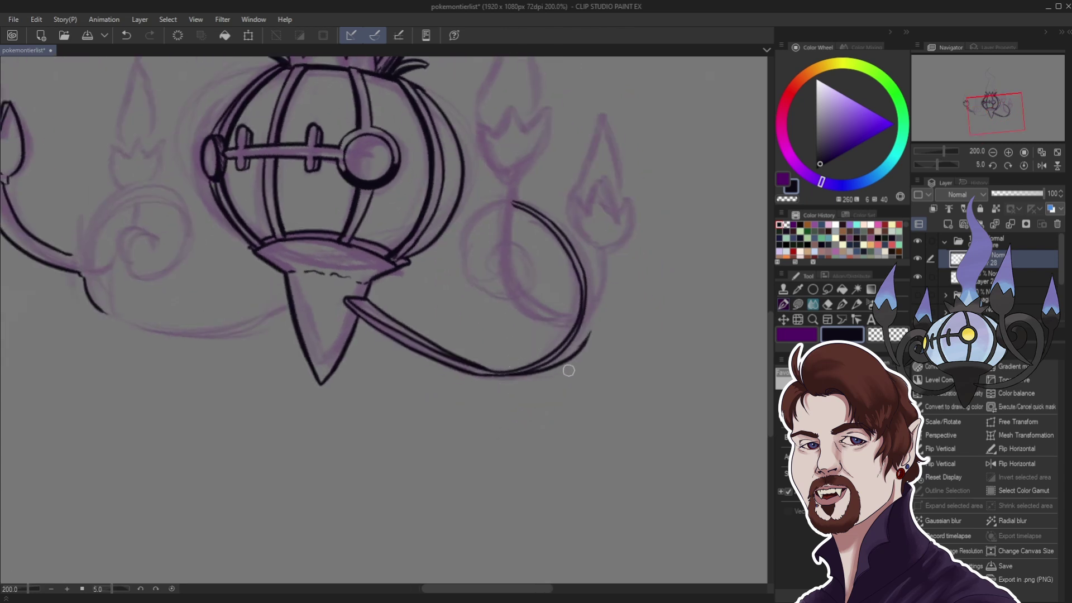
{"action": "scroll", "coordinate": [575, 367], "scroll_direction": "up", "scroll_amount": 6}
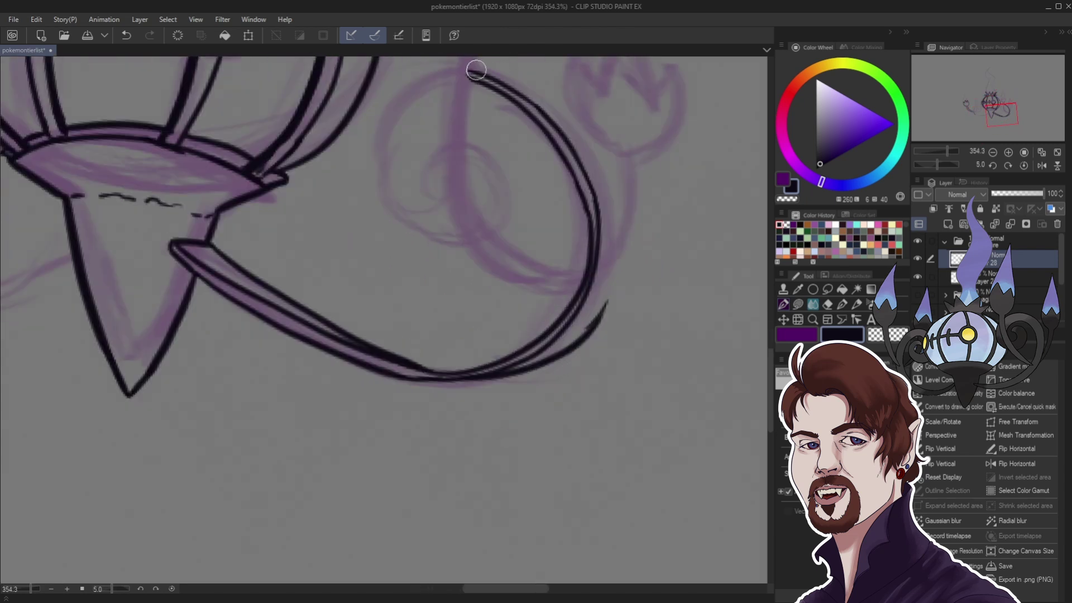
{"action": "mouse_move", "coordinate": [469, 70]}
{"action": "left_mouse_down"}
{"action": "mouse_move", "coordinate": [550, 117]}
{"action": "mouse_move", "coordinate": [610, 315]}
{"action": "left_mouse_up"}
{"action": "scroll", "coordinate": [602, 292], "scroll_direction": "down", "scroll_amount": 3}
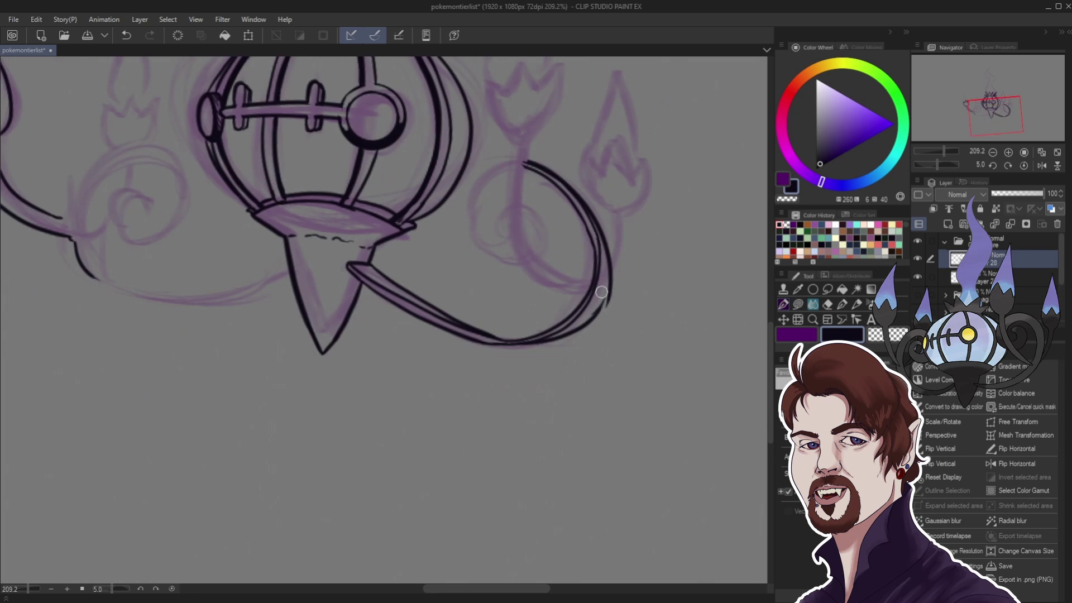
{"action": "key", "text": "ctrl+z"}
- Rotate the canvas to -25 degrees and ink the right arm's outer edge from the loop's top down to the bend
{"action": "scroll", "coordinate": [598, 292], "scroll_direction": "up", "scroll_amount": 6}
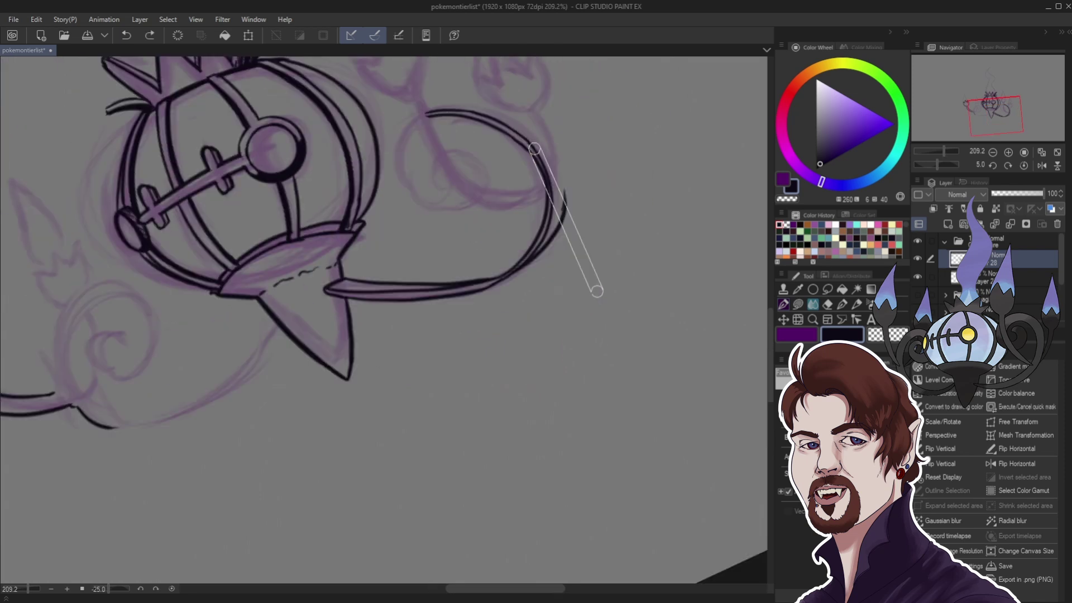
{"action": "scroll", "coordinate": [538, 215], "scroll_direction": "up", "scroll_amount": 2}
{"action": "left_click_drag", "start_coordinate": [391, 74], "coordinate": [434, 64]}
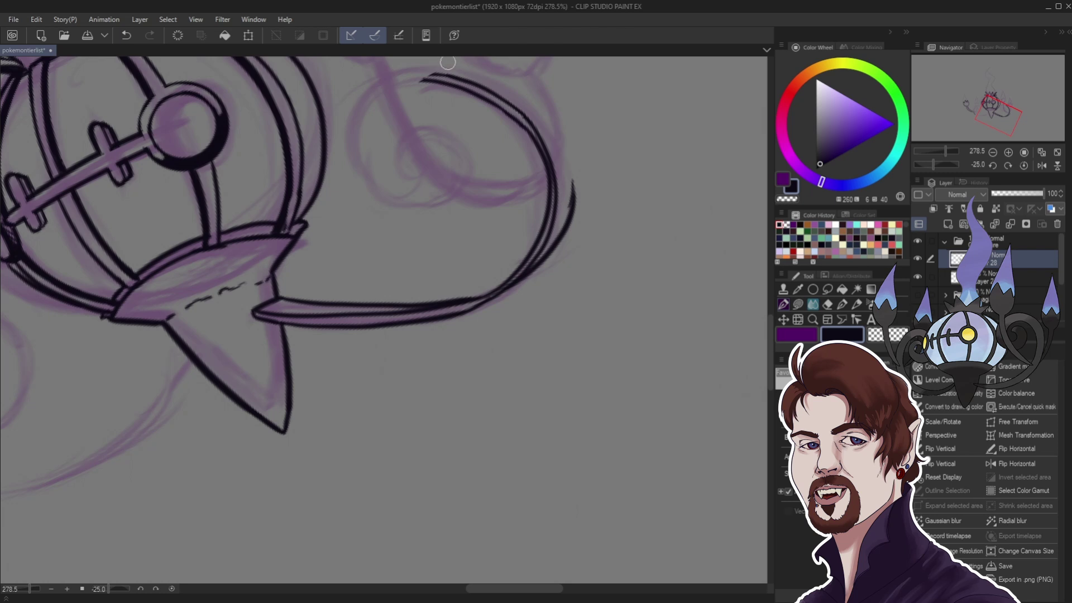
{"action": "mouse_move", "coordinate": [451, 65]}
{"action": "left_mouse_down"}
{"action": "mouse_move", "coordinate": [497, 83]}
{"action": "mouse_move", "coordinate": [573, 197]}
{"action": "left_mouse_up"}
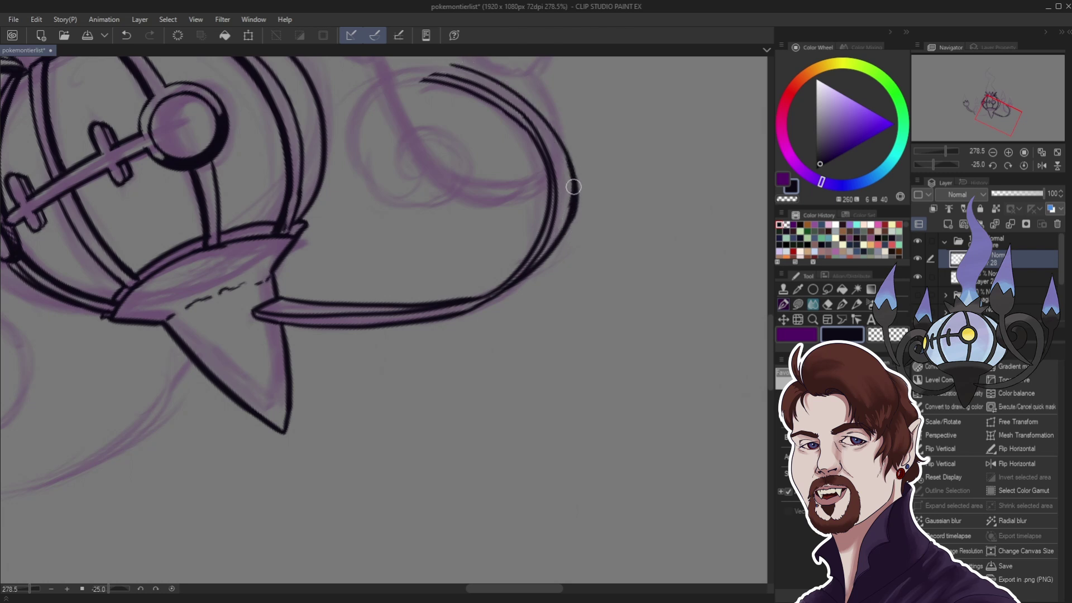
{"action": "scroll", "coordinate": [493, 290], "scroll_direction": "down", "scroll_amount": 6}
- Rotate the canvas to 30 degrees and extend the outer edge's upper end past the two inner lines
{"action": "left_click_drag", "start_coordinate": [523, 233], "coordinate": [562, 398]}
{"action": "scroll", "coordinate": [560, 400], "scroll_direction": "up", "scroll_amount": 9}
{"action": "scroll", "coordinate": [447, 169], "scroll_direction": "down", "scroll_amount": 2}
{"action": "scroll", "coordinate": [455, 159], "scroll_direction": "up", "scroll_amount": 4}
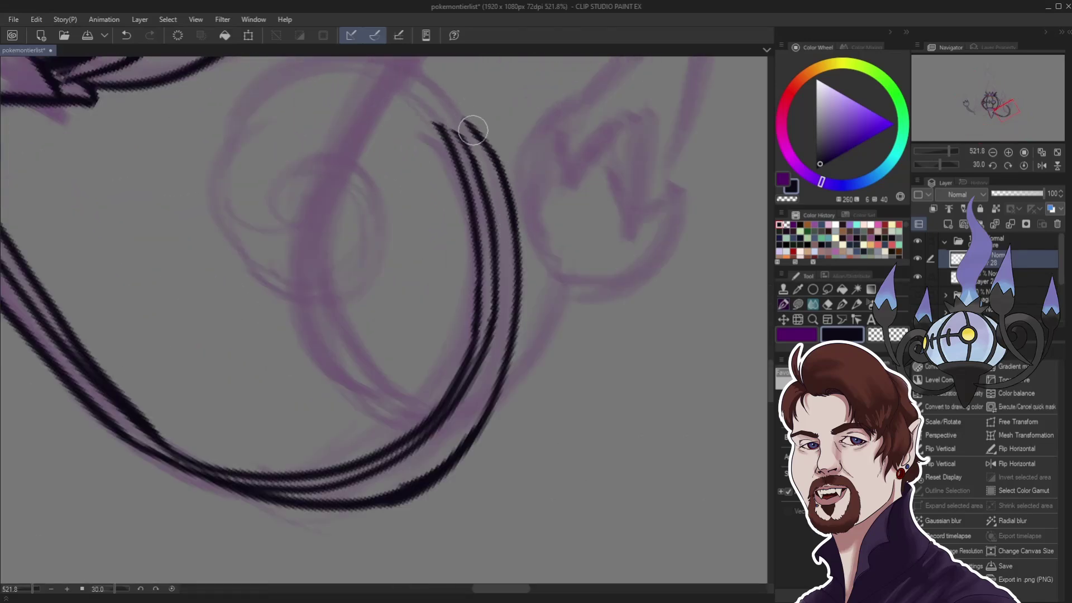
{"action": "scroll", "coordinate": [385, 81], "scroll_direction": "down", "scroll_amount": 3}
{"action": "scroll", "coordinate": [393, 96], "scroll_direction": "up", "scroll_amount": 4}
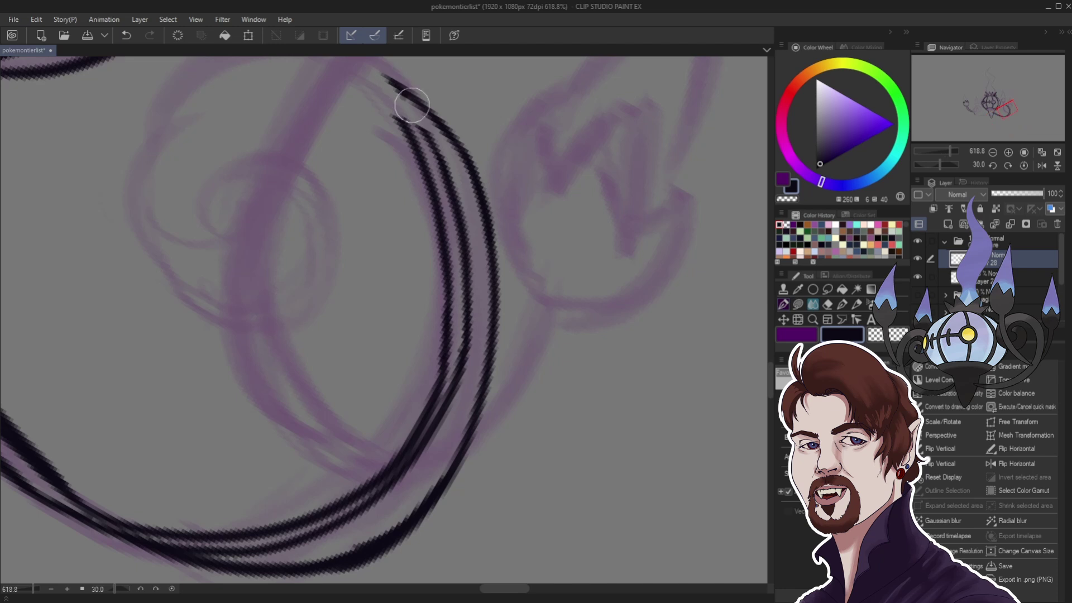
{"action": "scroll", "coordinate": [380, 84], "scroll_direction": "down", "scroll_amount": 3}
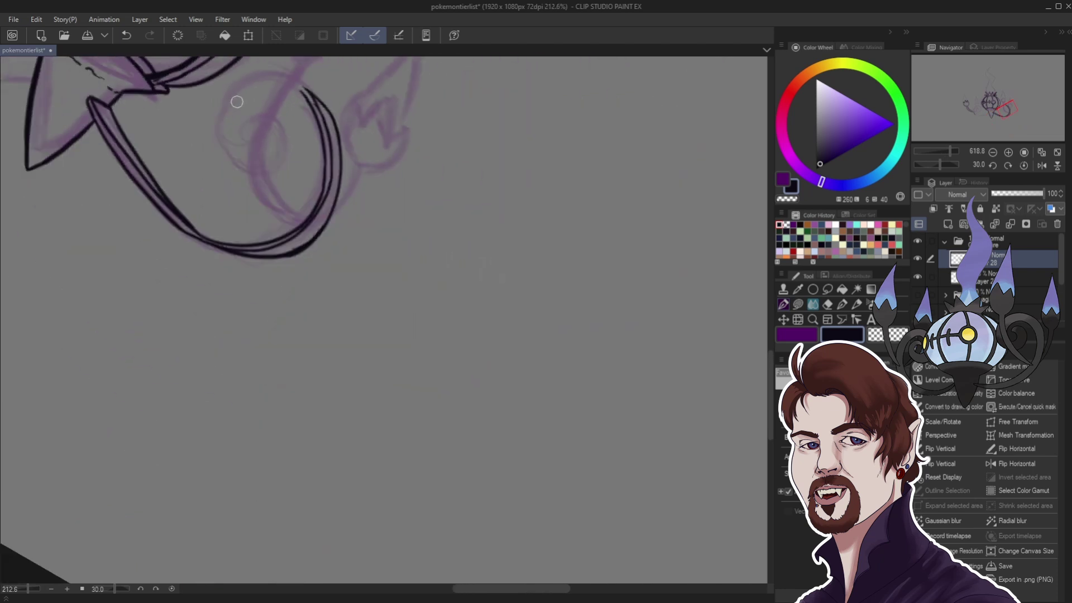
- Rotate the canvas to 85 degrees and ink the start of the right arm's curl, including a thicker inner line for the spiral
{"action": "scroll", "coordinate": [237, 186], "scroll_direction": "down", "scroll_amount": 8}
{"action": "scroll", "coordinate": [385, 139], "scroll_direction": "down", "scroll_amount": 4}
{"action": "scroll", "coordinate": [395, 123], "scroll_direction": "up", "scroll_amount": 5}
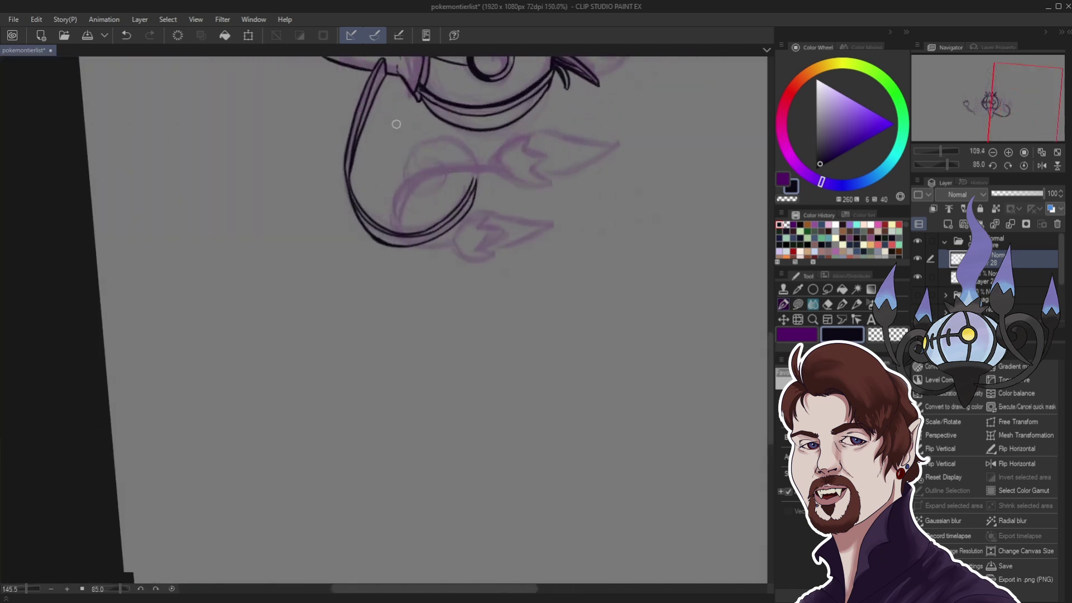
{"action": "mouse_move", "coordinate": [425, 161]}
{"action": "left_mouse_down"}
{"action": "mouse_move", "coordinate": [491, 158]}
{"action": "mouse_move", "coordinate": [537, 199]}
{"action": "mouse_move", "coordinate": [542, 245]}
{"action": "left_mouse_up"}
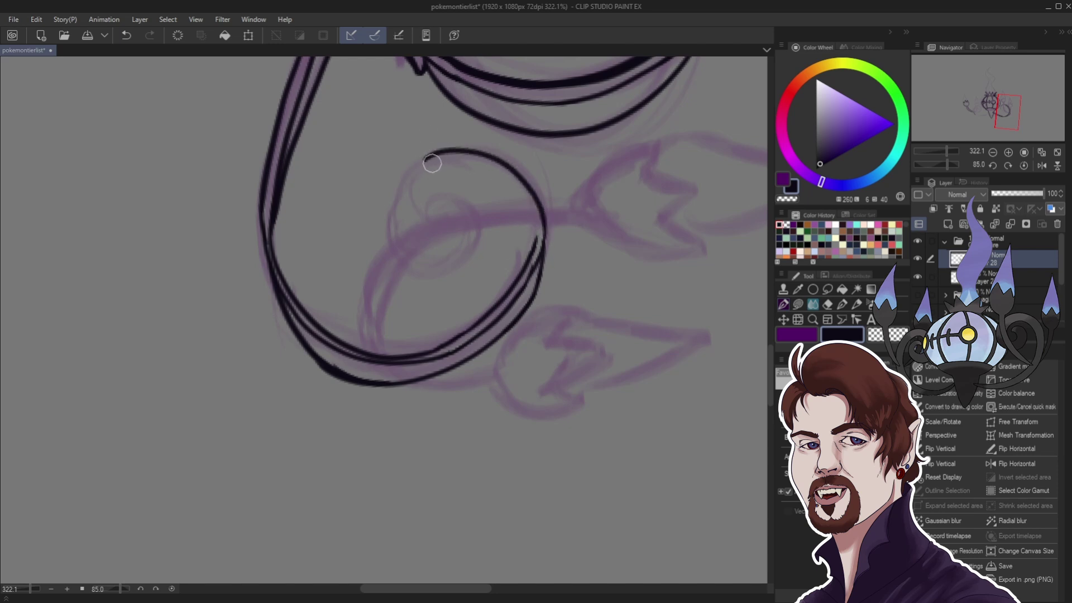
{"action": "mouse_move", "coordinate": [432, 163]}
{"action": "left_mouse_down"}
{"action": "mouse_move", "coordinate": [439, 152]}
{"action": "mouse_move", "coordinate": [491, 173]}
{"action": "mouse_move", "coordinate": [540, 246]}
{"action": "mouse_move", "coordinate": [526, 226]}
{"action": "mouse_move", "coordinate": [432, 192]}
{"action": "left_mouse_up"}
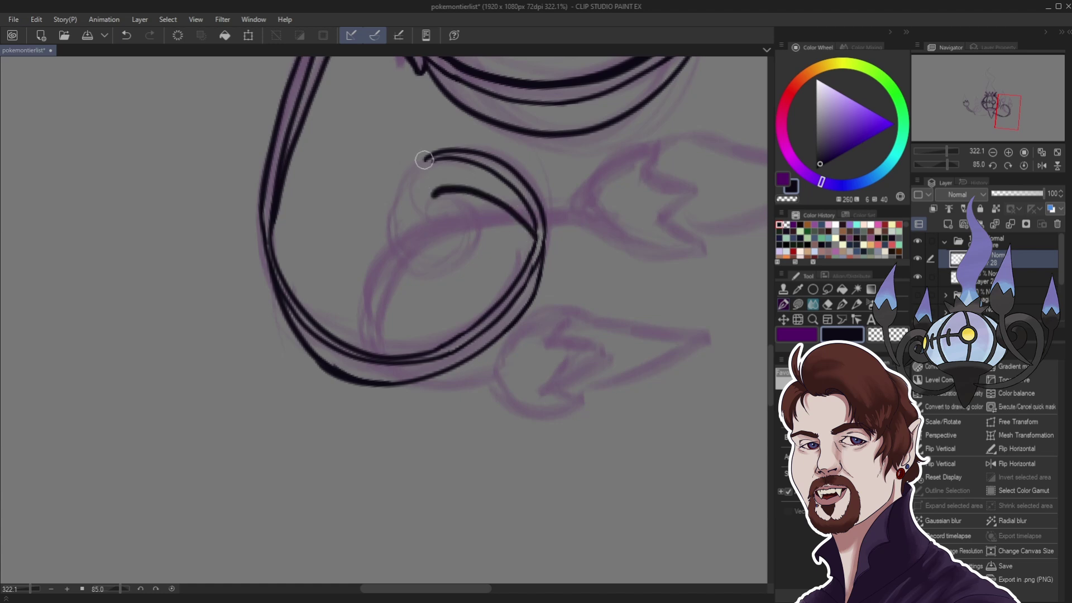
- Continue the curl's outer edge and its parallel line further around the side facing the globe
{"action": "mouse_move", "coordinate": [434, 153]}
{"action": "left_mouse_down"}
{"action": "mouse_move", "coordinate": [414, 170]}
{"action": "mouse_move", "coordinate": [404, 247]}
{"action": "left_mouse_up"}
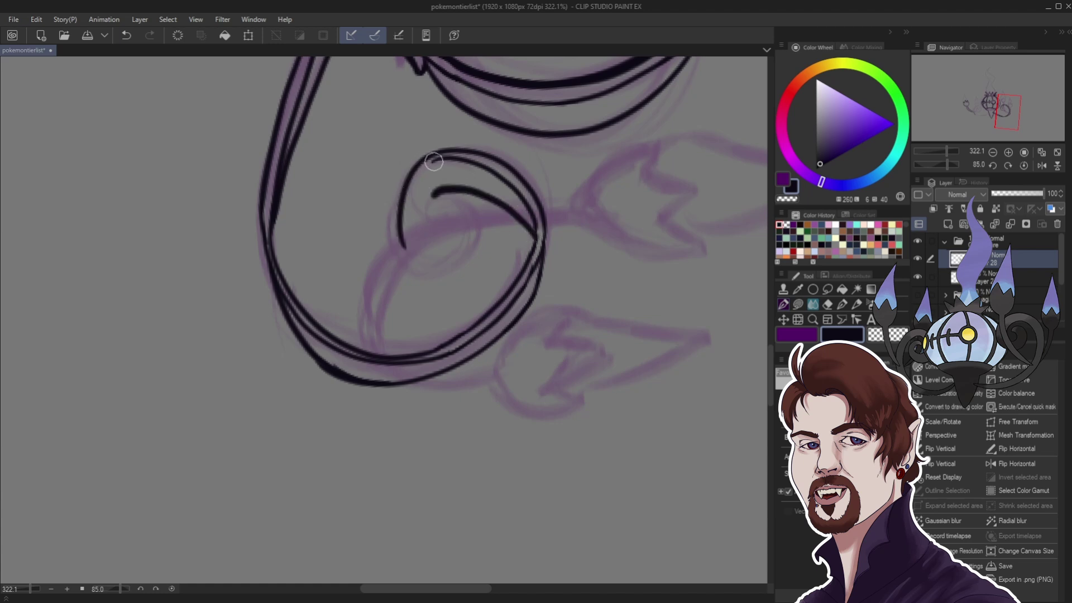
{"action": "left_click_drag", "start_coordinate": [437, 159], "coordinate": [408, 241]}
{"action": "scroll", "coordinate": [406, 230], "scroll_direction": "down", "scroll_amount": 5}
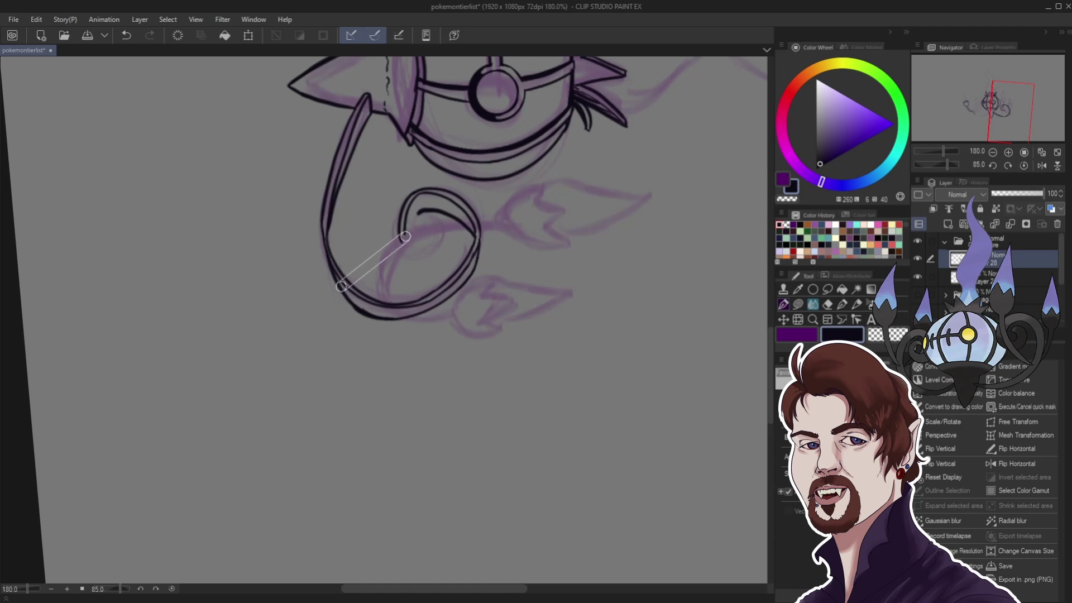
- Rotate the canvas to -5 degrees and redraw the curl's double line around its lower left side
{"action": "scroll", "coordinate": [342, 289], "scroll_direction": "down", "scroll_amount": 10}
{"action": "scroll", "coordinate": [334, 299], "scroll_direction": "down", "scroll_amount": 7}
{"action": "scroll", "coordinate": [235, 346], "scroll_direction": "up", "scroll_amount": 8}
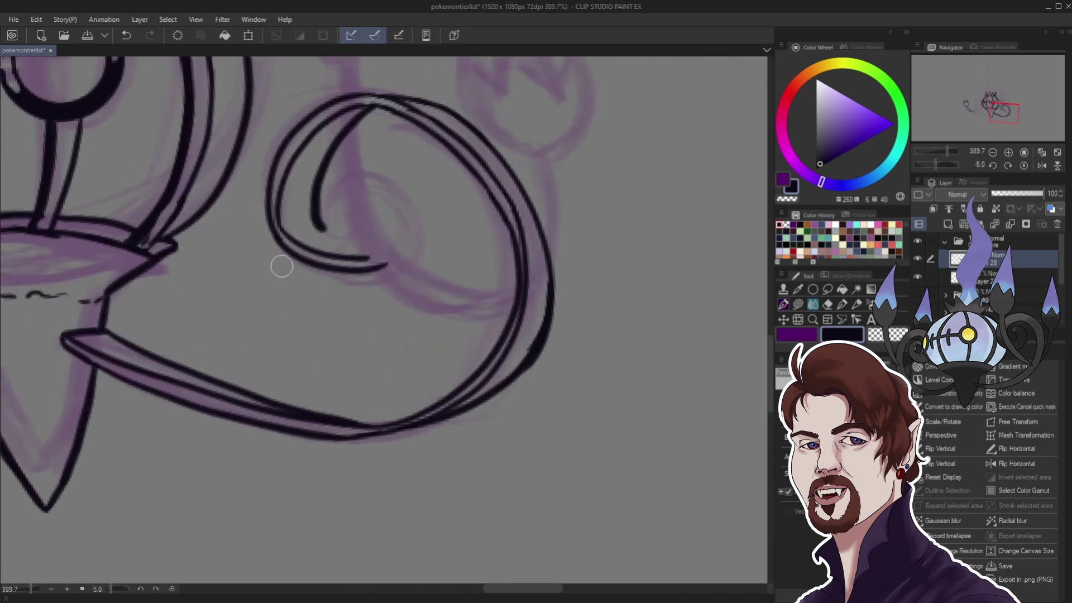
{"action": "key", "text": "ctrl+z"}
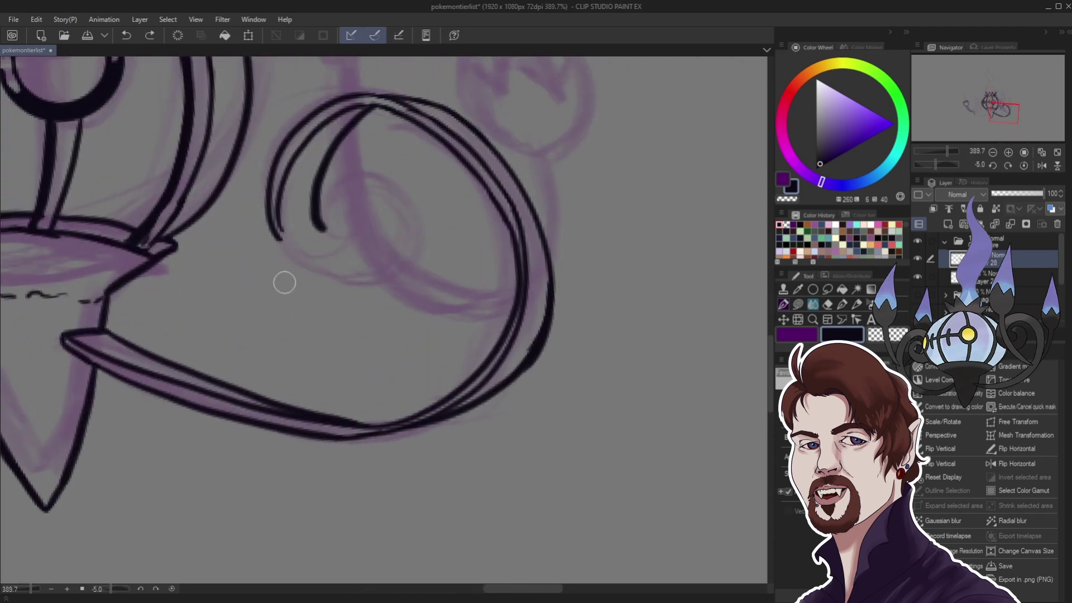
{"action": "scroll", "coordinate": [277, 232], "scroll_direction": "up", "scroll_amount": 1}
{"action": "left_click_drag", "start_coordinate": [275, 231], "coordinate": [351, 270]}
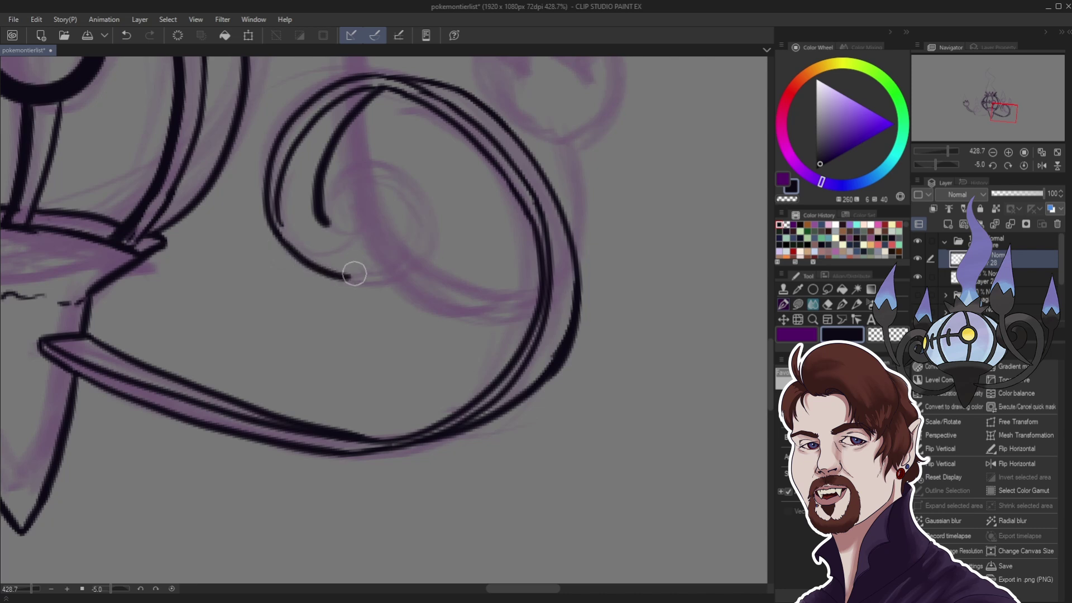
{"action": "key", "text": "ctrl+z"}
{"action": "left_click_drag", "start_coordinate": [277, 220], "coordinate": [335, 260]}
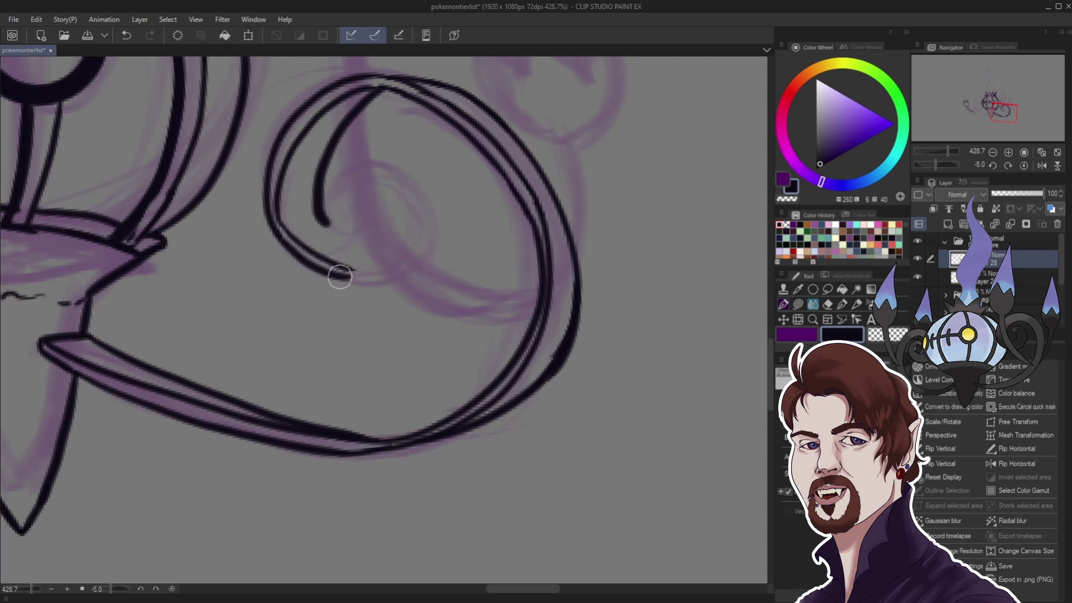
{"action": "mouse_move", "coordinate": [346, 278]}
{"action": "left_mouse_down"}
{"action": "mouse_move", "coordinate": [411, 260]}
{"action": "mouse_move", "coordinate": [427, 197]}
{"action": "left_mouse_up"}
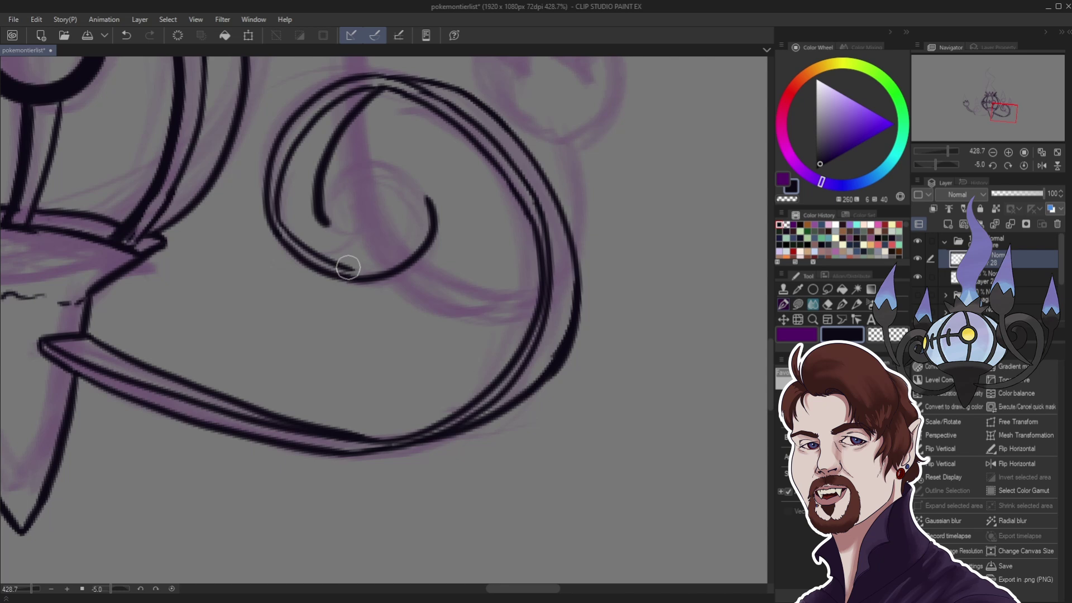
{"action": "mouse_move", "coordinate": [357, 271]}
{"action": "left_mouse_down"}
{"action": "mouse_move", "coordinate": [402, 247]}
{"action": "mouse_move", "coordinate": [417, 200]}
{"action": "left_mouse_up"}
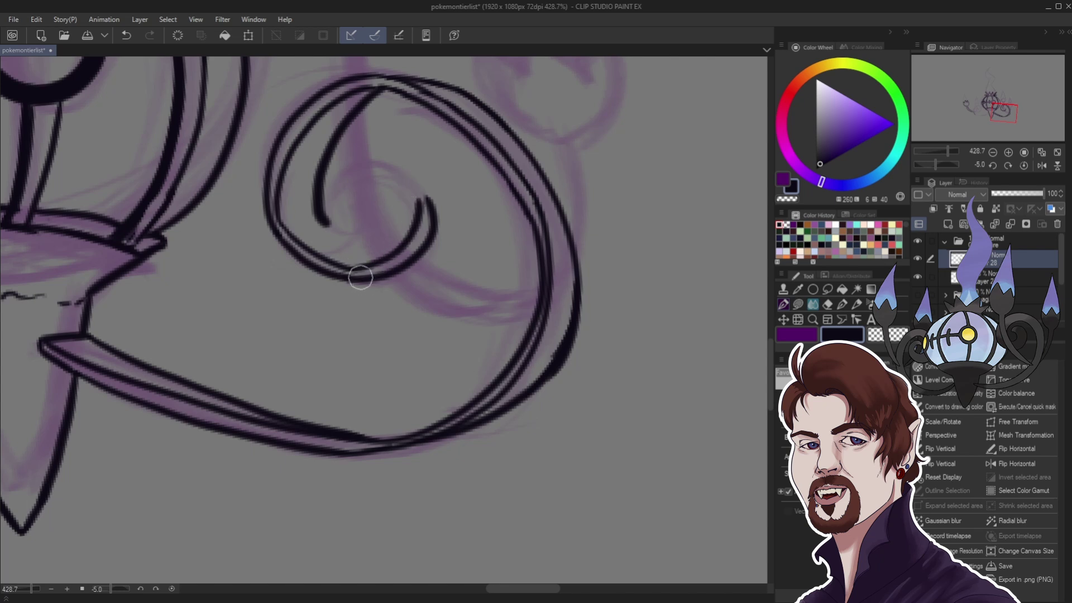
{"action": "key", "text": "ctrl+z"}
{"action": "key", "text": "ctrl+z"}
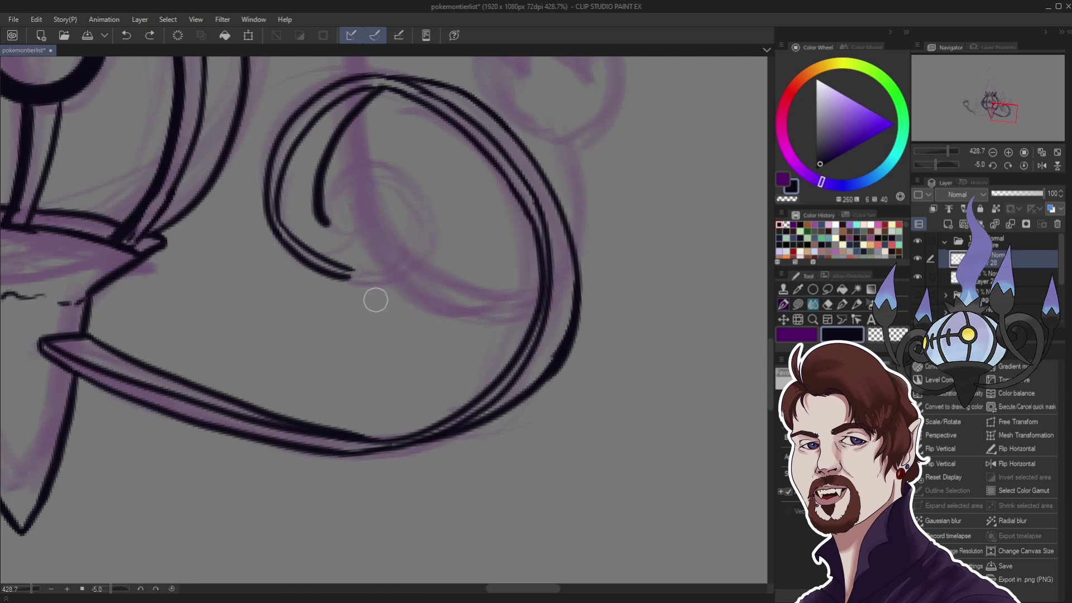
- Ink the curl's double line in a tighter turn and wind it inward to complete the spiral's centre
{"action": "left_click_drag", "start_coordinate": [342, 264], "coordinate": [386, 214]}
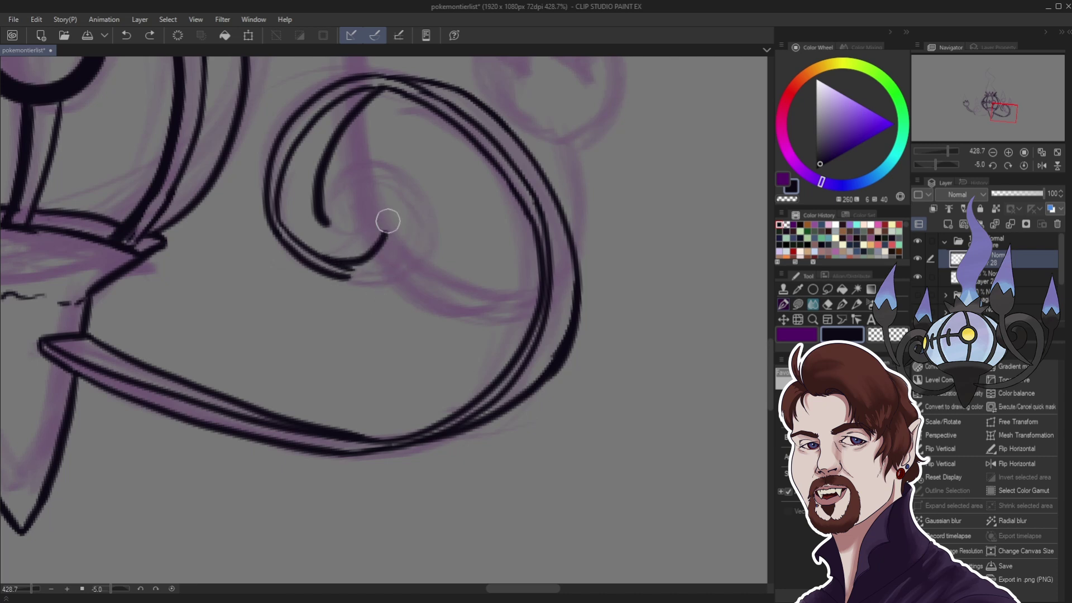
{"action": "mouse_move", "coordinate": [342, 270]}
{"action": "left_mouse_down"}
{"action": "mouse_move", "coordinate": [400, 236]}
{"action": "mouse_move", "coordinate": [401, 209]}
{"action": "left_mouse_up"}
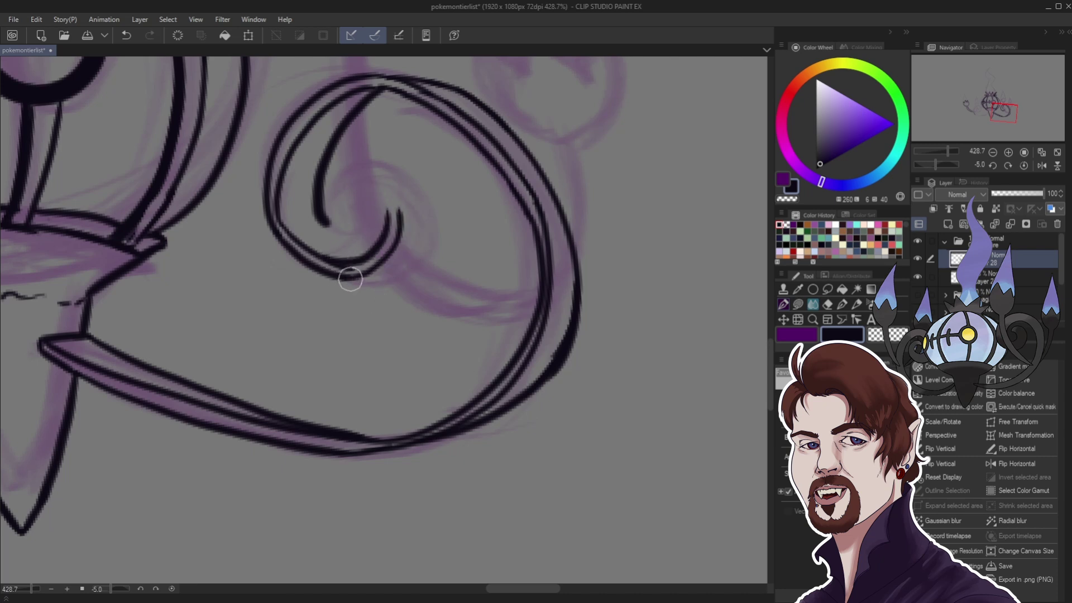
{"action": "mouse_move", "coordinate": [353, 281]}
{"action": "left_mouse_down"}
{"action": "mouse_move", "coordinate": [426, 263]}
{"action": "mouse_move", "coordinate": [418, 273]}
{"action": "mouse_move", "coordinate": [441, 228]}
{"action": "mouse_move", "coordinate": [416, 171]}
{"action": "mouse_move", "coordinate": [369, 159]}
{"action": "mouse_move", "coordinate": [338, 180]}
{"action": "mouse_move", "coordinate": [331, 231]}
{"action": "mouse_move", "coordinate": [326, 222]}
{"action": "mouse_move", "coordinate": [364, 215]}
{"action": "mouse_move", "coordinate": [344, 231]}
{"action": "mouse_move", "coordinate": [330, 224]}
{"action": "mouse_move", "coordinate": [387, 217]}
{"action": "mouse_move", "coordinate": [386, 202]}
{"action": "mouse_move", "coordinate": [344, 181]}
{"action": "left_mouse_up"}
{"action": "mouse_move", "coordinate": [399, 216]}
{"action": "left_mouse_down"}
{"action": "mouse_move", "coordinate": [393, 192]}
{"action": "mouse_move", "coordinate": [356, 168]}
{"action": "mouse_move", "coordinate": [342, 178]}
{"action": "mouse_move", "coordinate": [358, 180]}
{"action": "mouse_move", "coordinate": [340, 211]}
{"action": "mouse_move", "coordinate": [364, 229]}
{"action": "left_mouse_up"}
{"action": "scroll", "coordinate": [370, 215], "scroll_direction": "down", "scroll_amount": 5}
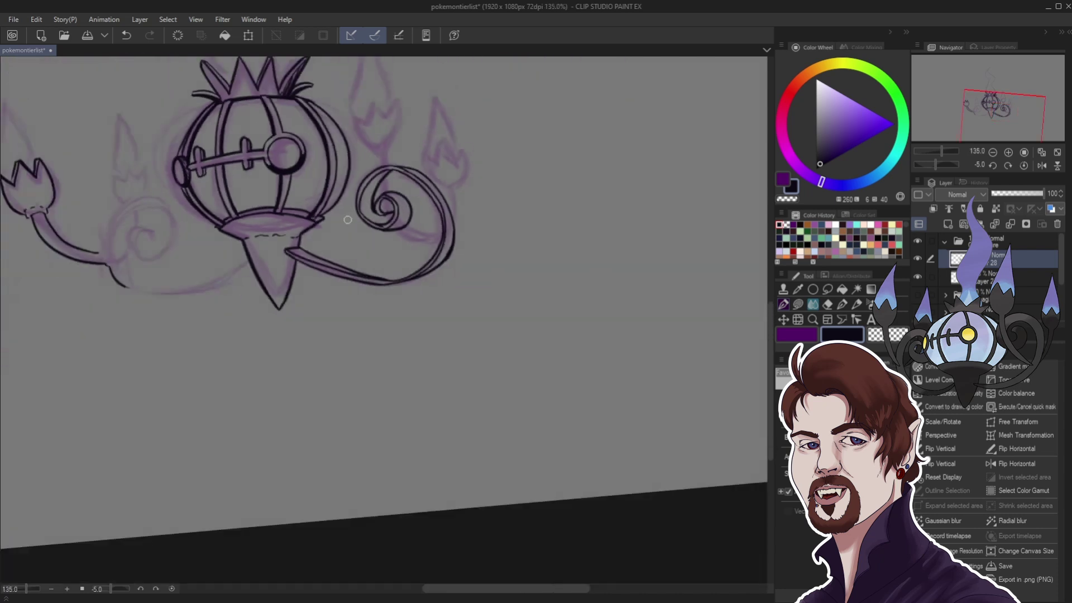
- Replace the long inner line descending from the curl's top with a short line around the left side of the spiral's centre
{"action": "scroll", "coordinate": [387, 202], "scroll_direction": "up", "scroll_amount": 4}
{"action": "scroll", "coordinate": [388, 202], "scroll_direction": "up", "scroll_amount": 2}
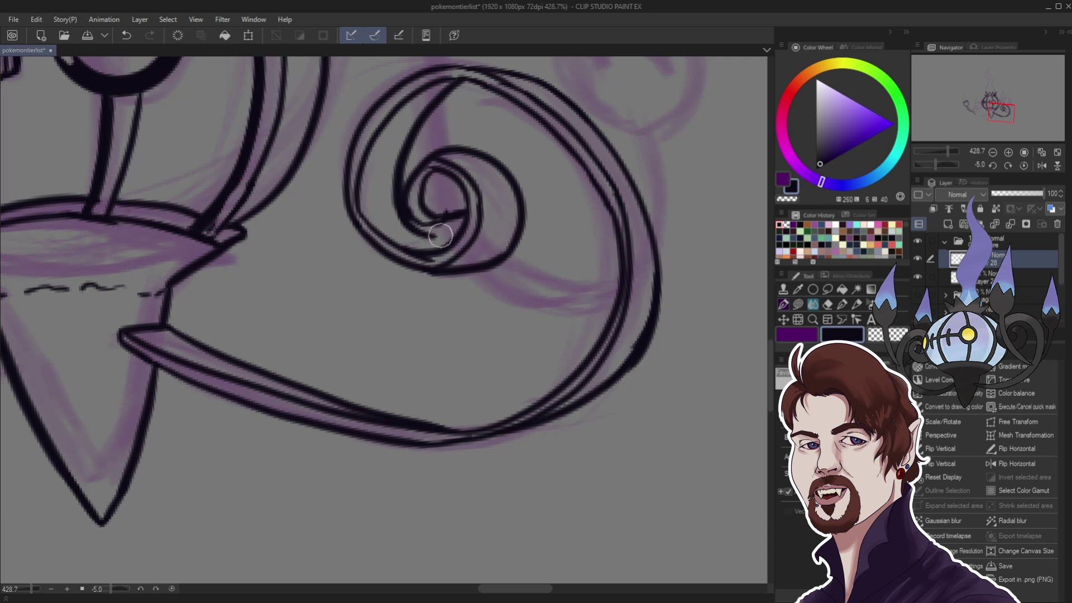
{"action": "scroll", "coordinate": [435, 236], "scroll_direction": "down", "scroll_amount": 4}
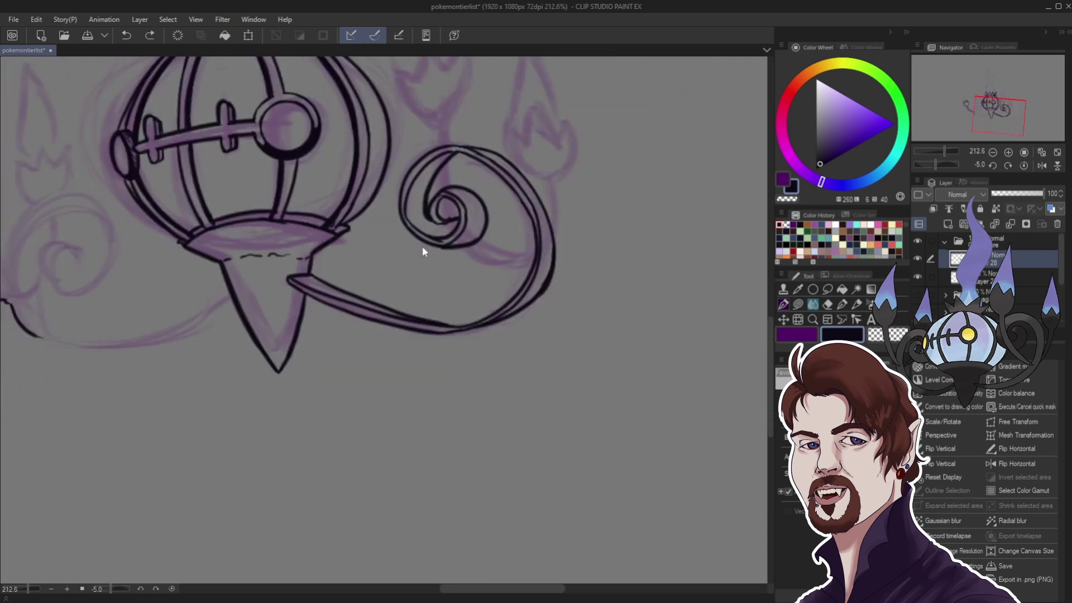
{"action": "scroll", "coordinate": [422, 246], "scroll_direction": "down", "scroll_amount": 2}
{"action": "scroll", "coordinate": [389, 232], "scroll_direction": "up", "scroll_amount": 4}
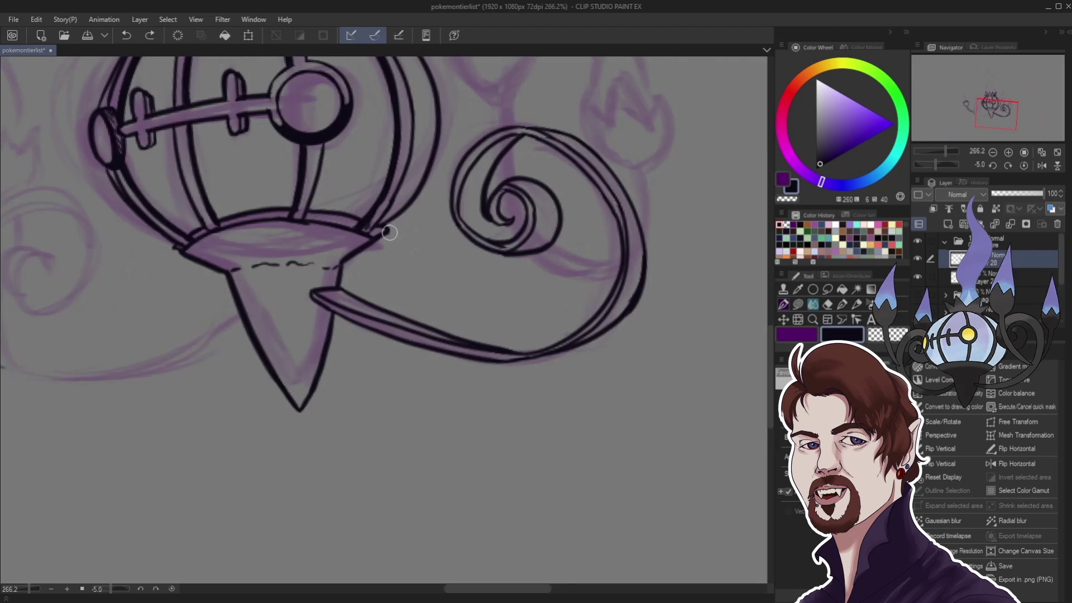
{"action": "scroll", "coordinate": [389, 232], "scroll_direction": "up", "scroll_amount": 3}
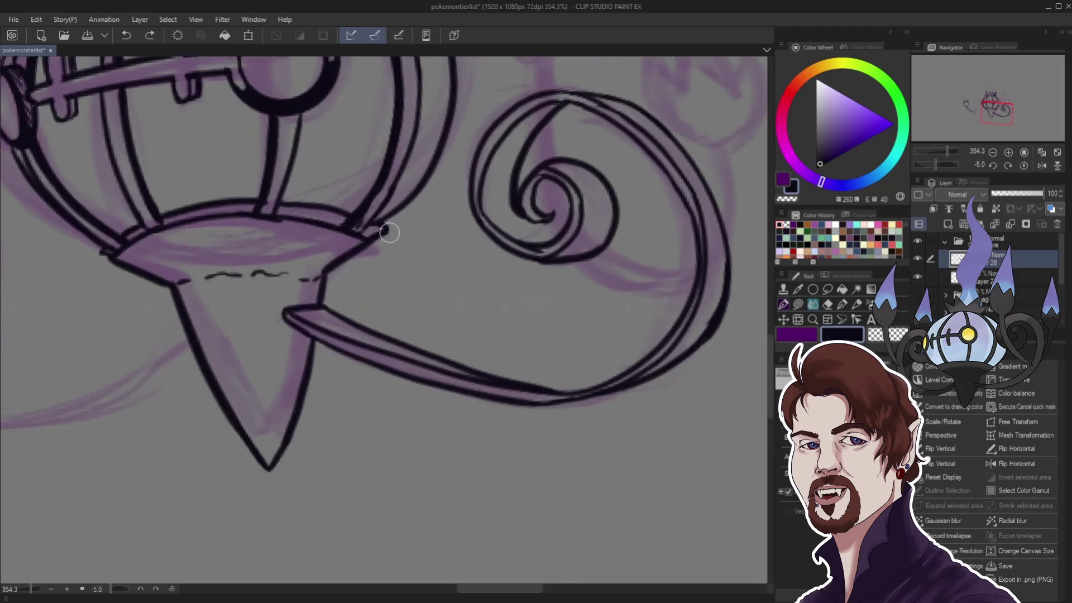
{"action": "mouse_move", "coordinate": [541, 131]}
{"action": "left_mouse_down"}
{"action": "mouse_move", "coordinate": [568, 112]}
{"action": "mouse_move", "coordinate": [520, 158]}
{"action": "mouse_move", "coordinate": [537, 134]}
{"action": "mouse_move", "coordinate": [518, 216]}
{"action": "left_mouse_up"}
{"action": "scroll", "coordinate": [518, 216], "scroll_direction": "up", "scroll_amount": 1}
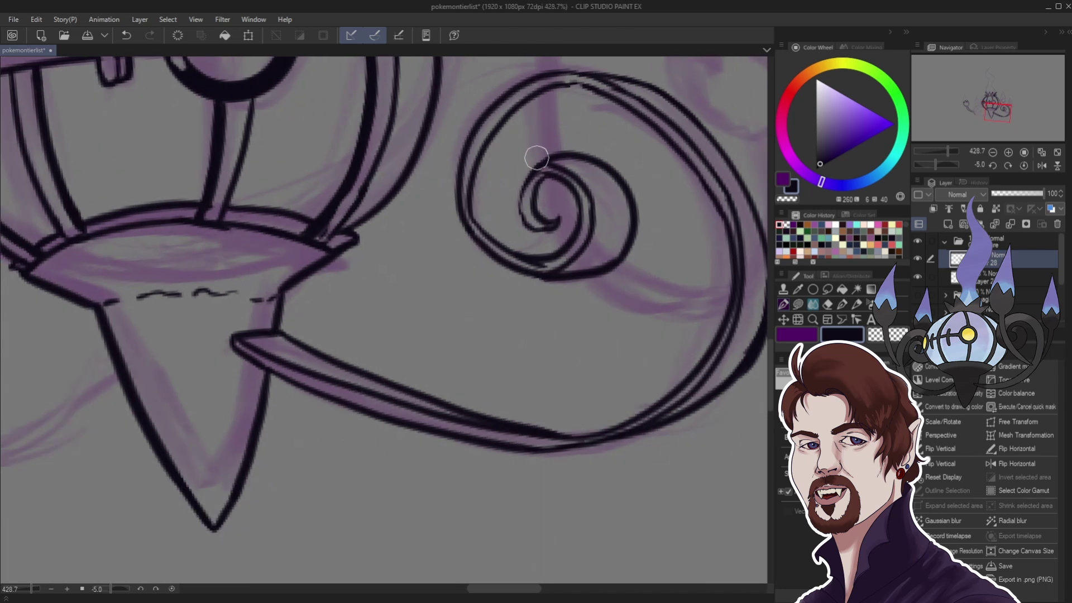
- Ink the remaining inner edges of the right curl's spiral centre and a curved line joining it to the curl's top
{"action": "mouse_move", "coordinate": [544, 148]}
{"action": "left_mouse_down"}
{"action": "mouse_move", "coordinate": [515, 211]}
{"action": "mouse_move", "coordinate": [527, 223]}
{"action": "mouse_move", "coordinate": [528, 209]}
{"action": "mouse_move", "coordinate": [576, 224]}
{"action": "left_mouse_up"}
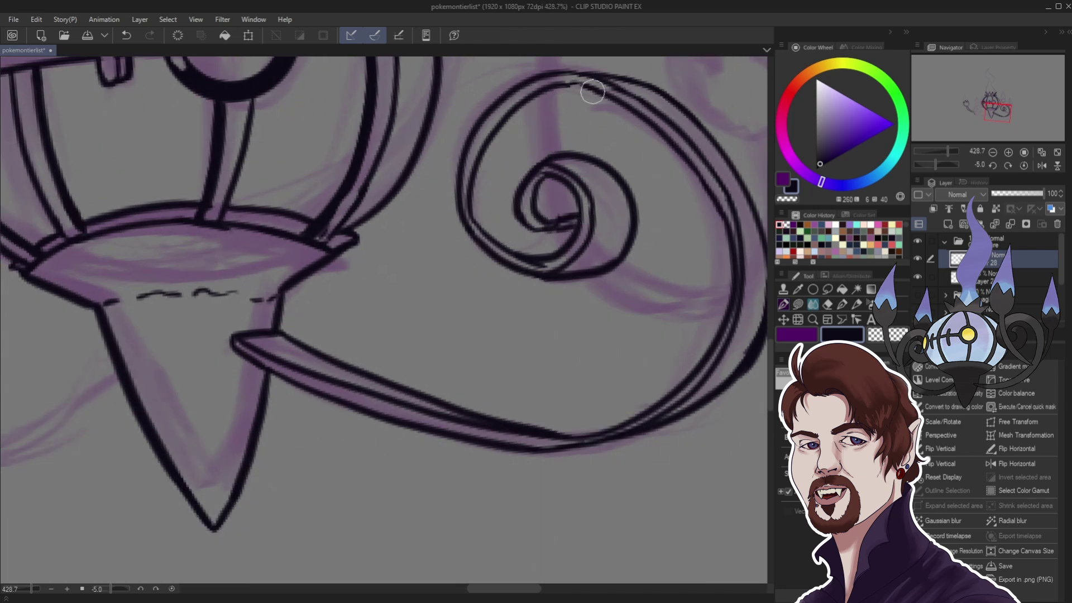
{"action": "mouse_move", "coordinate": [600, 88]}
{"action": "left_mouse_down"}
{"action": "mouse_move", "coordinate": [564, 110]}
{"action": "mouse_move", "coordinate": [536, 162]}
{"action": "left_mouse_up"}
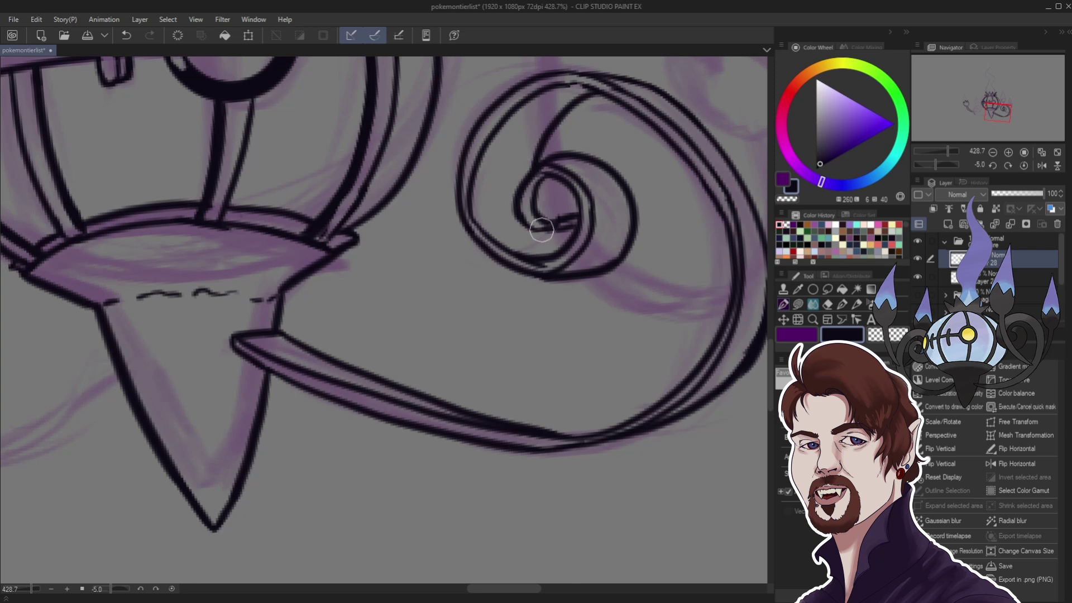
{"action": "left_click_drag", "start_coordinate": [544, 232], "coordinate": [564, 247]}
{"action": "scroll", "coordinate": [535, 225], "scroll_direction": "down", "scroll_amount": 3}
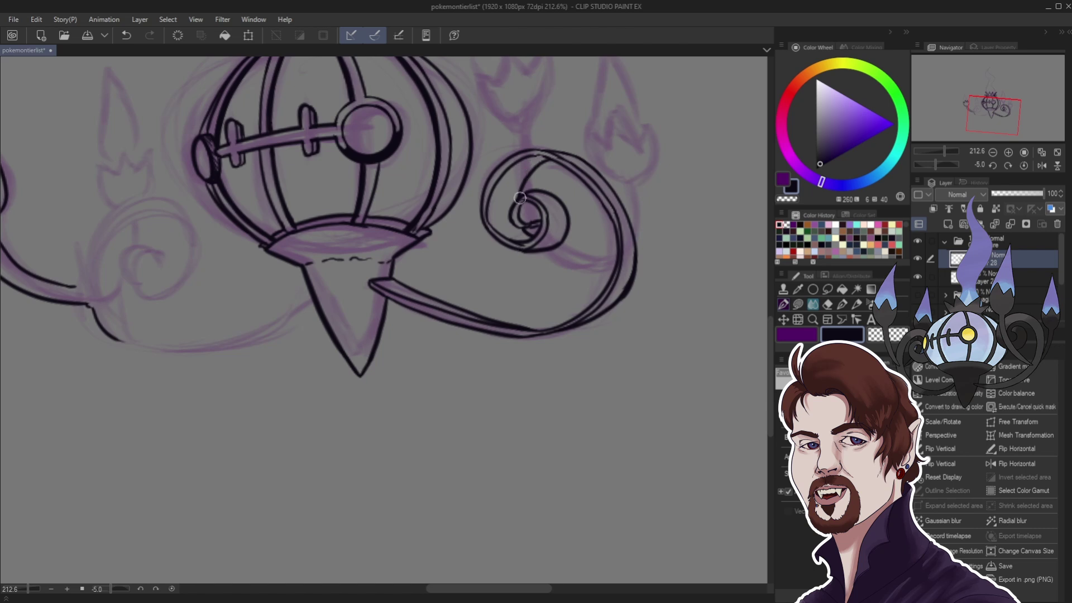
{"action": "scroll", "coordinate": [559, 271], "scroll_direction": "down", "scroll_amount": 5}
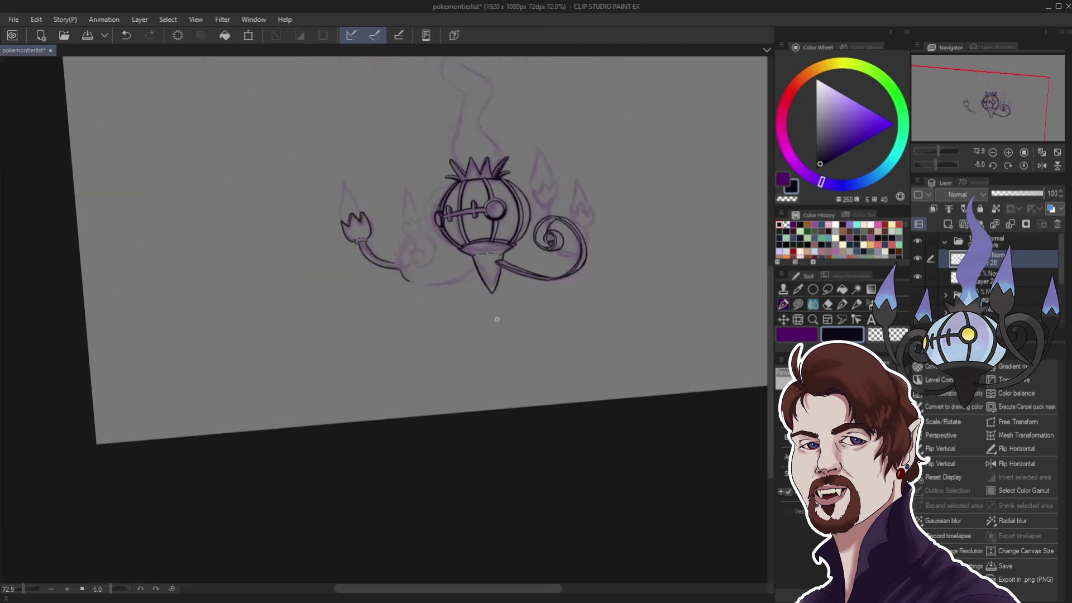
- Rotate the canvas to 5 degrees and ink the left arm's lower section as a double line running to the base spike
{"action": "scroll", "coordinate": [497, 312], "scroll_direction": "up", "scroll_amount": 2}
{"action": "scroll", "coordinate": [544, 279], "scroll_direction": "down", "scroll_amount": 1}
{"action": "scroll", "coordinate": [558, 273], "scroll_direction": "up", "scroll_amount": 4}
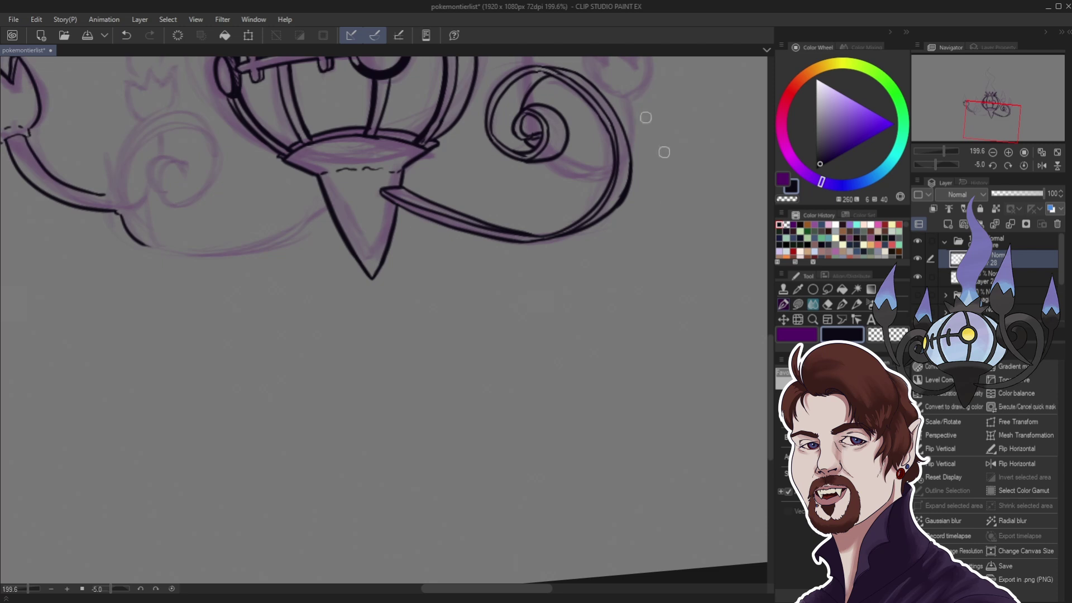
{"action": "scroll", "coordinate": [530, 245], "scroll_direction": "down", "scroll_amount": 2}
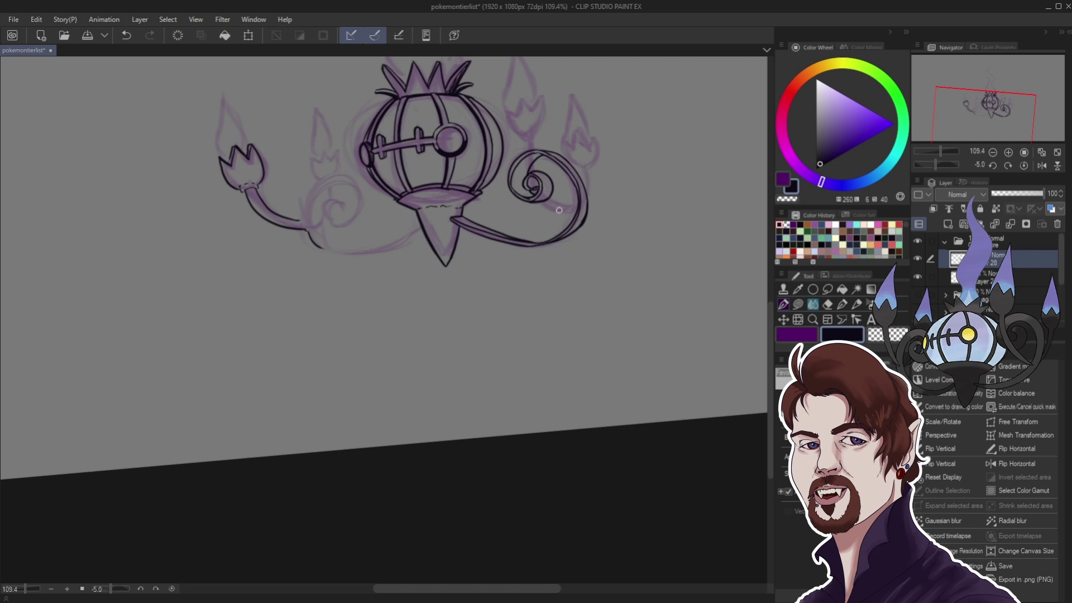
{"action": "key", "text": "asciicircum"}
{"action": "key", "text": "asciicircum"}
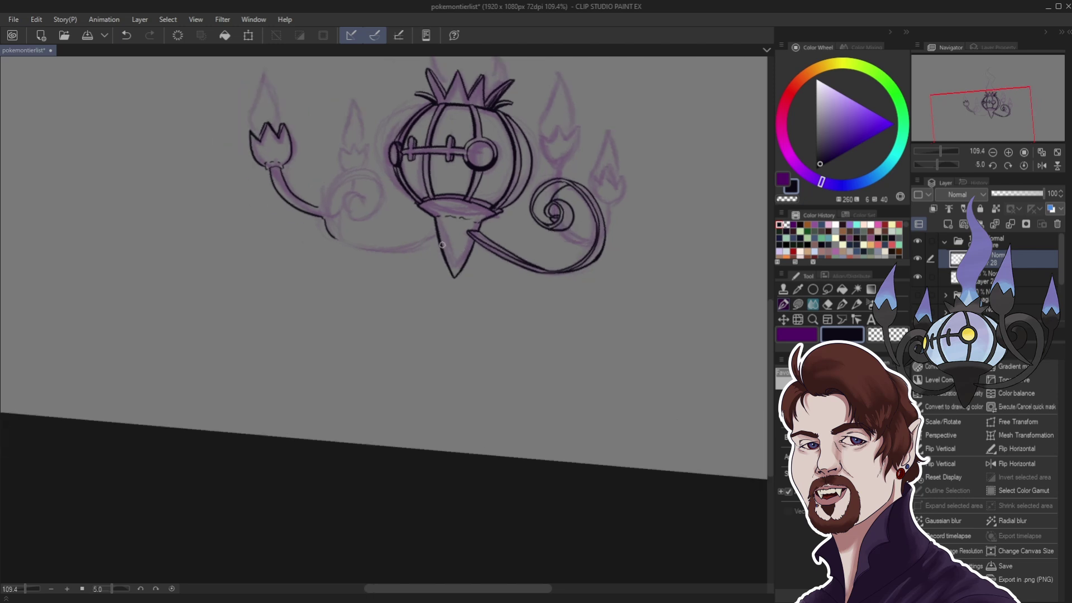
{"action": "scroll", "coordinate": [346, 256], "scroll_direction": "up", "scroll_amount": 4}
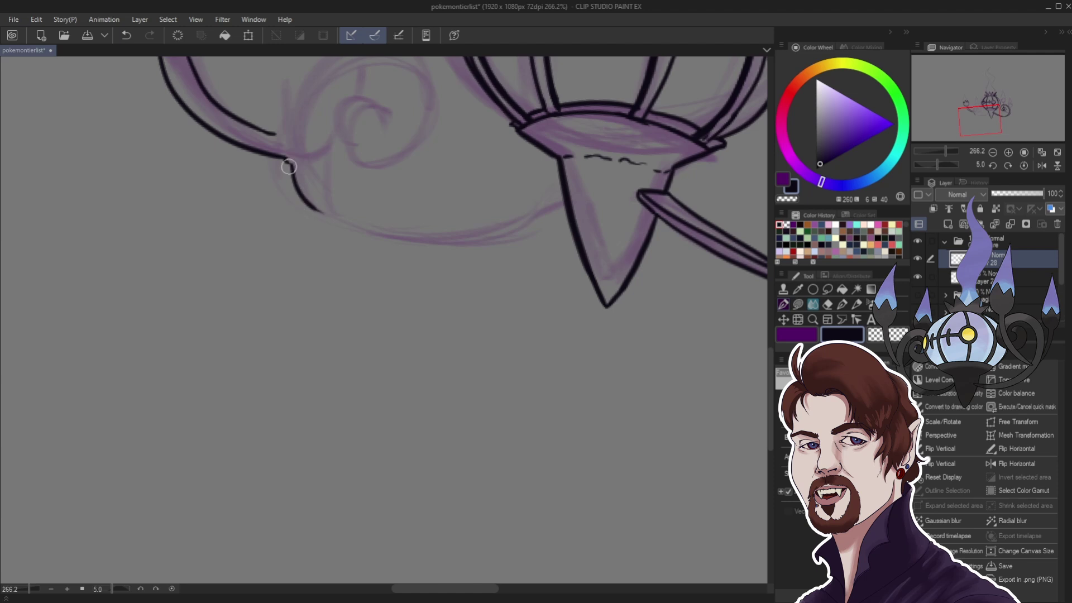
{"action": "mouse_move", "coordinate": [295, 181]}
{"action": "left_mouse_down"}
{"action": "mouse_move", "coordinate": [322, 217]}
{"action": "mouse_move", "coordinate": [406, 242]}
{"action": "mouse_move", "coordinate": [535, 222]}
{"action": "mouse_move", "coordinate": [566, 205]}
{"action": "left_mouse_up"}
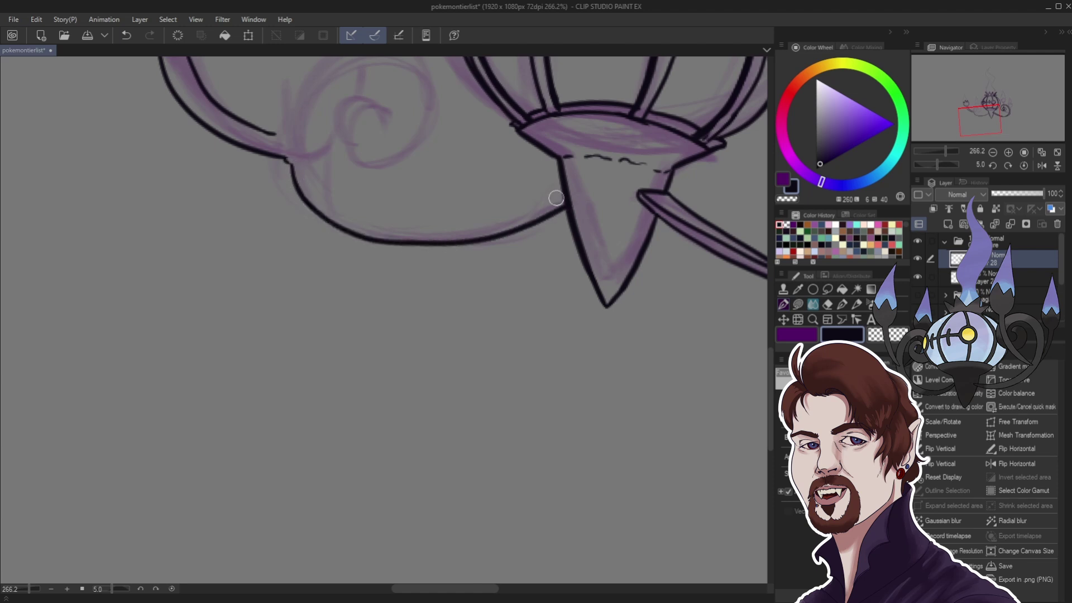
{"action": "mouse_move", "coordinate": [298, 169]}
{"action": "left_mouse_down"}
{"action": "mouse_move", "coordinate": [334, 215]}
{"action": "mouse_move", "coordinate": [404, 235]}
{"action": "mouse_move", "coordinate": [454, 235]}
{"action": "mouse_move", "coordinate": [565, 205]}
{"action": "left_mouse_up"}
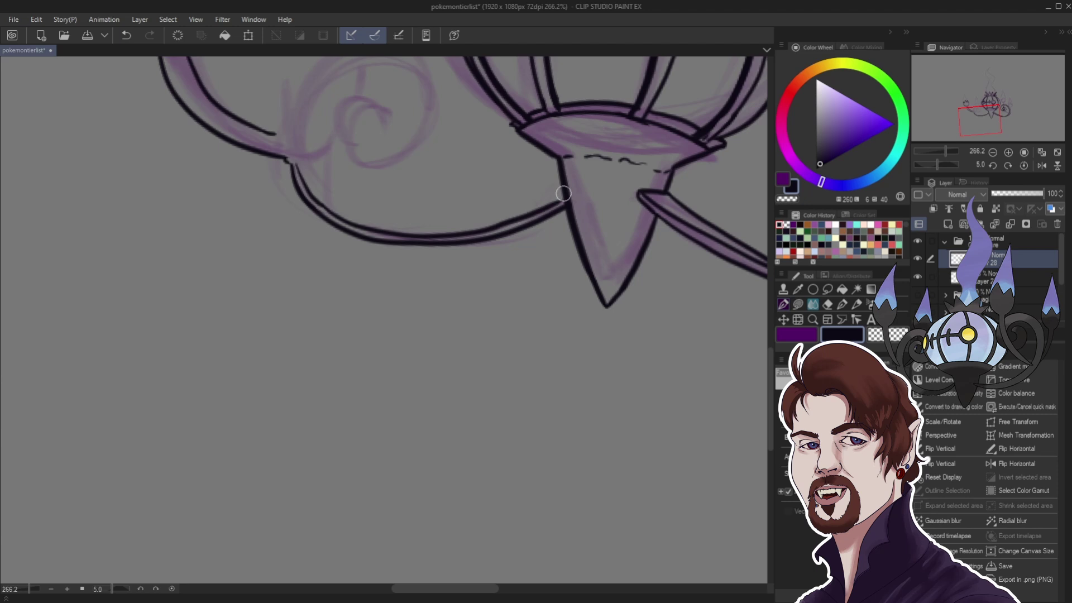
- Select the line and sketch layers together, lasso the left arm with its candles, and narrow it towards the globe with Free Transform
{"action": "scroll", "coordinate": [409, 198], "scroll_direction": "down", "scroll_amount": 3}
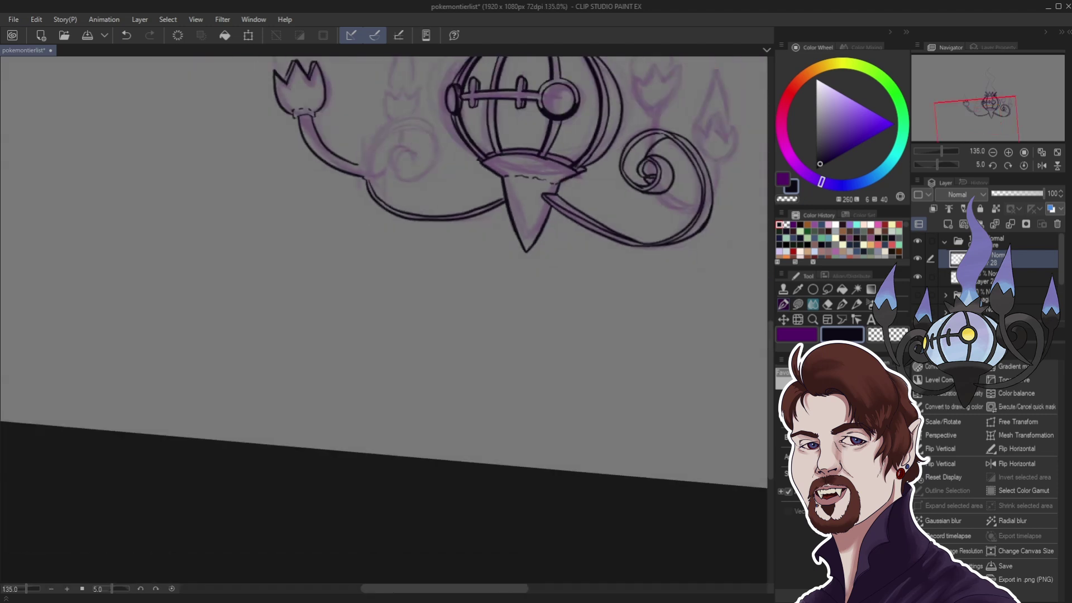
{"action": "scroll", "coordinate": [268, 223], "scroll_direction": "up", "scroll_amount": 5}
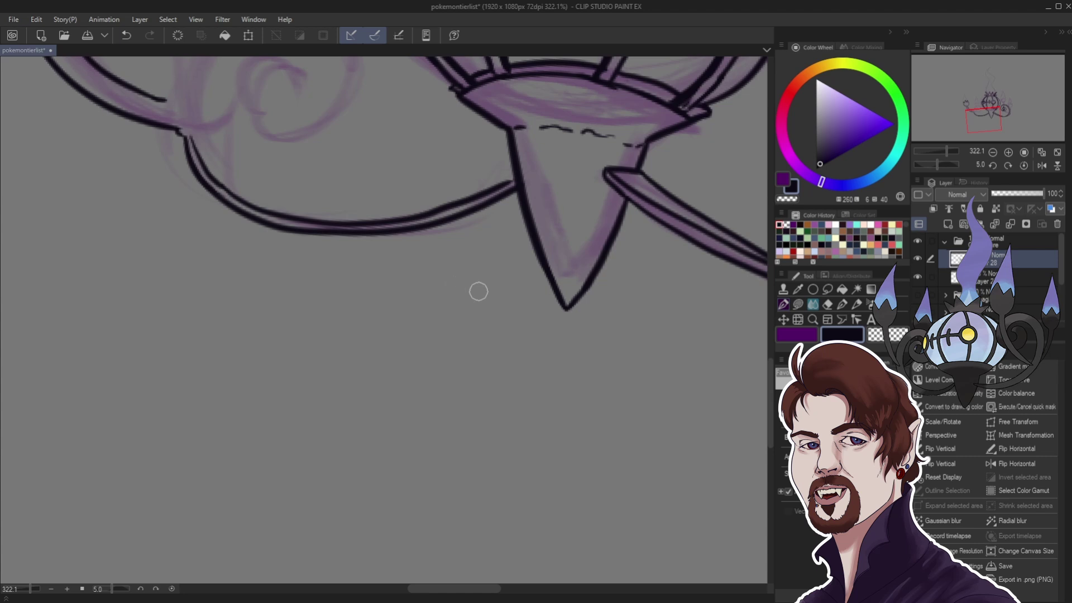
{"action": "scroll", "coordinate": [295, 230], "scroll_direction": "down", "scroll_amount": 5}
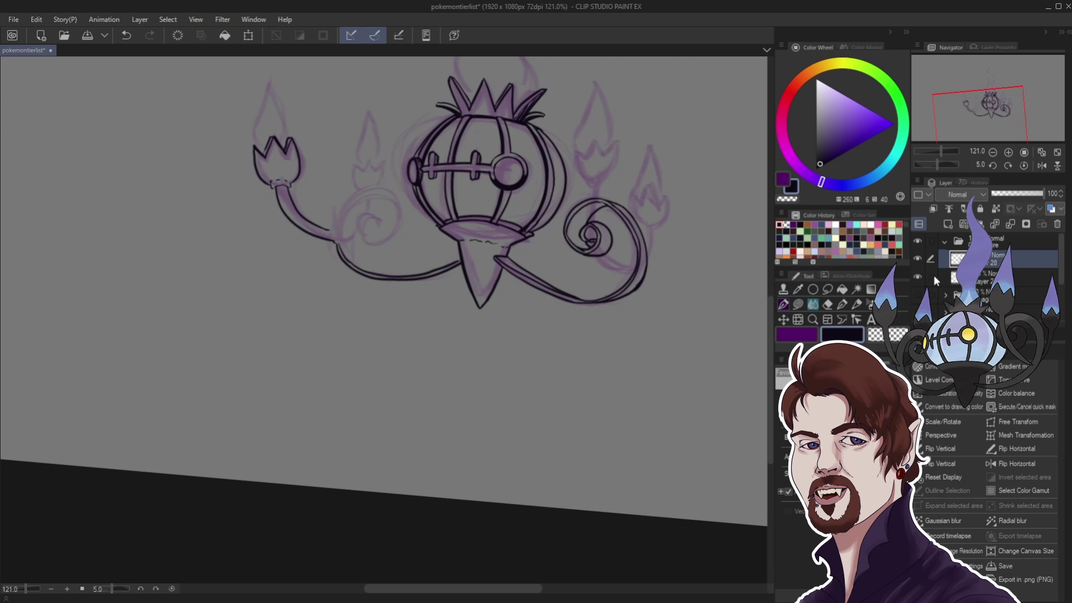
{"action": "left_click", "coordinate": [930, 277]}
{"action": "left_click", "coordinate": [827, 289]}
{"action": "mouse_move", "coordinate": [241, 182]}
{"action": "left_mouse_down"}
{"action": "mouse_move", "coordinate": [353, 73]}
{"action": "mouse_move", "coordinate": [459, 249]}
{"action": "mouse_move", "coordinate": [427, 336]}
{"action": "mouse_move", "coordinate": [298, 306]}
{"action": "left_mouse_up"}
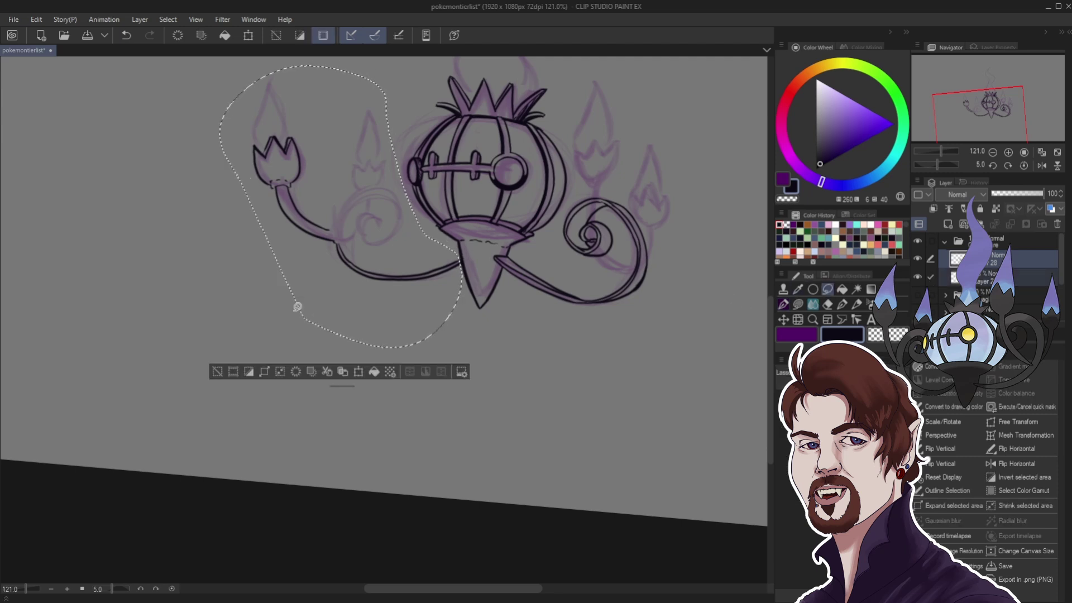
{"action": "left_click", "coordinate": [992, 421]}
{"action": "left_click_drag", "start_coordinate": [222, 196], "coordinate": [252, 199]}
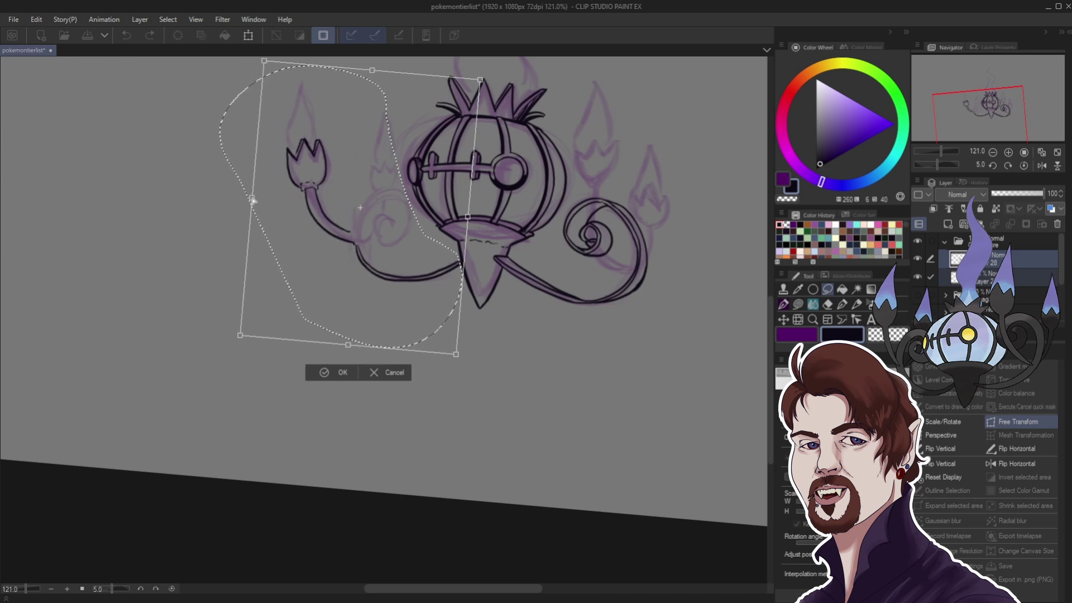
{"action": "left_click", "coordinate": [316, 377]}
{"action": "left_click", "coordinate": [242, 361]}
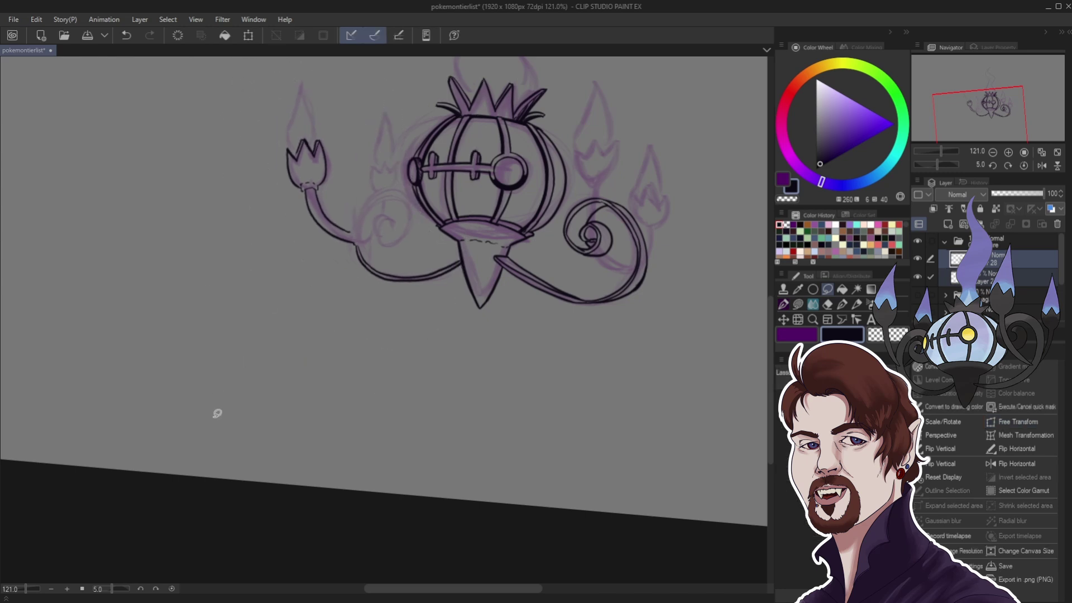
- Ink the left arm's curl as a double line rising from the arm joint and winding inward to the spiral's tip
{"action": "left_click", "coordinate": [782, 306]}
{"action": "scroll", "coordinate": [420, 277], "scroll_direction": "up", "scroll_amount": 9}
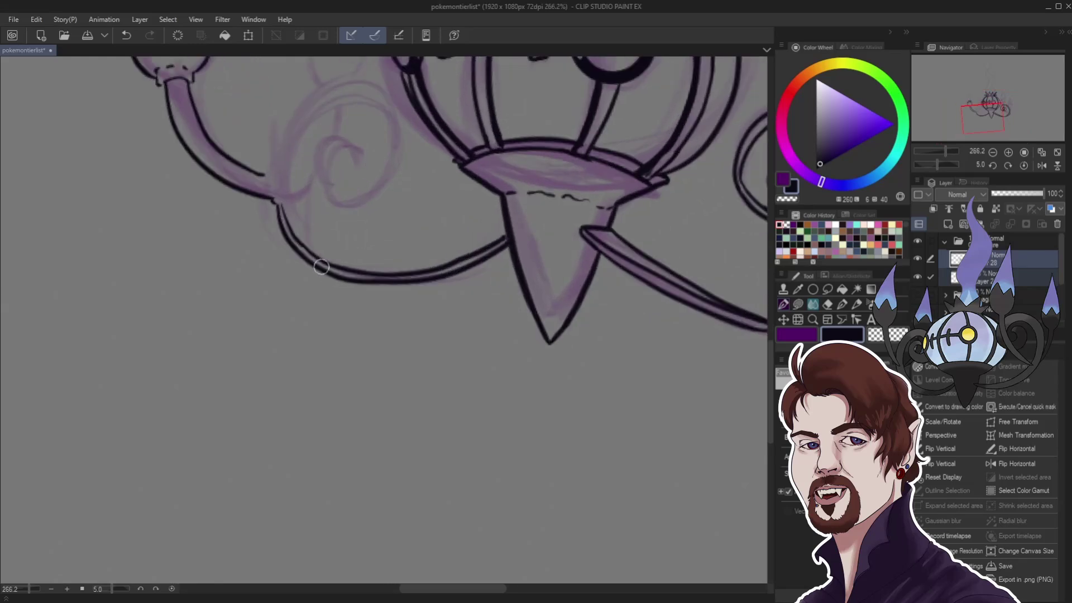
{"action": "scroll", "coordinate": [259, 162], "scroll_direction": "down", "scroll_amount": 3}
{"action": "scroll", "coordinate": [265, 184], "scroll_direction": "up", "scroll_amount": 2}
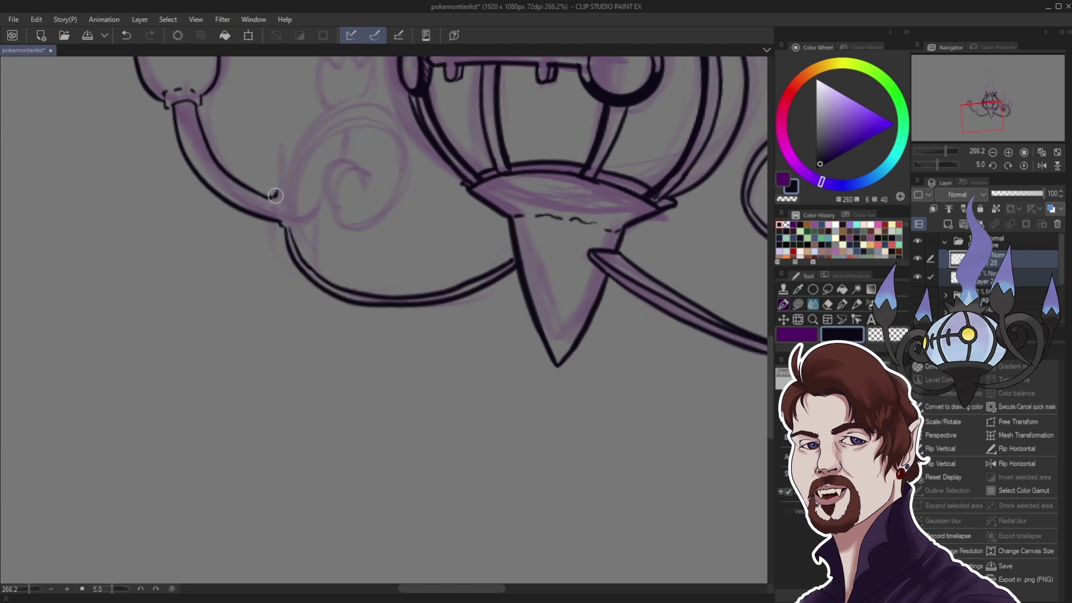
{"action": "mouse_move", "coordinate": [277, 192]}
{"action": "left_mouse_down"}
{"action": "mouse_move", "coordinate": [304, 130]}
{"action": "mouse_move", "coordinate": [347, 104]}
{"action": "mouse_move", "coordinate": [404, 173]}
{"action": "left_mouse_up"}
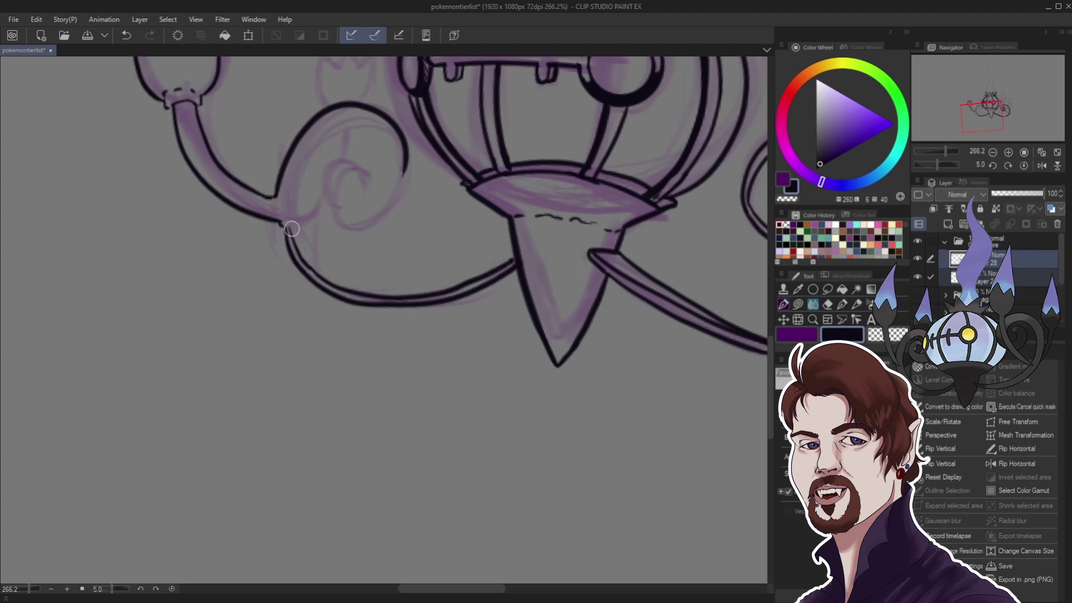
{"action": "mouse_move", "coordinate": [290, 225]}
{"action": "left_mouse_down"}
{"action": "mouse_move", "coordinate": [297, 161]}
{"action": "mouse_move", "coordinate": [343, 115]}
{"action": "mouse_move", "coordinate": [394, 140]}
{"action": "mouse_move", "coordinate": [397, 163]}
{"action": "mouse_move", "coordinate": [348, 222]}
{"action": "left_mouse_up"}
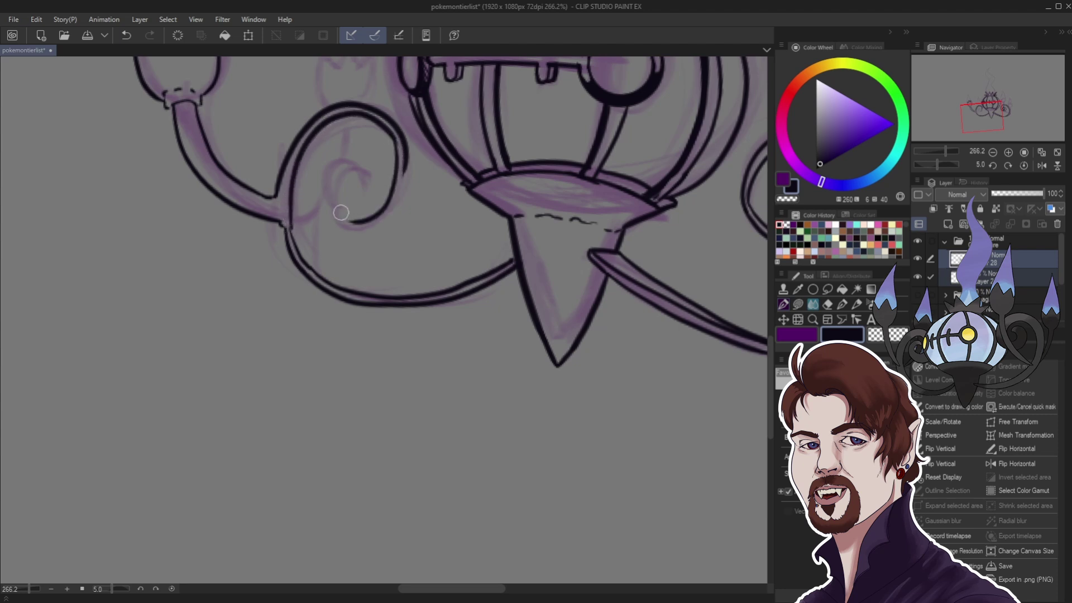
{"action": "mouse_move", "coordinate": [402, 179]}
{"action": "left_mouse_down"}
{"action": "mouse_move", "coordinate": [352, 232]}
{"action": "mouse_move", "coordinate": [323, 199]}
{"action": "mouse_move", "coordinate": [328, 166]}
{"action": "mouse_move", "coordinate": [369, 177]}
{"action": "left_mouse_up"}
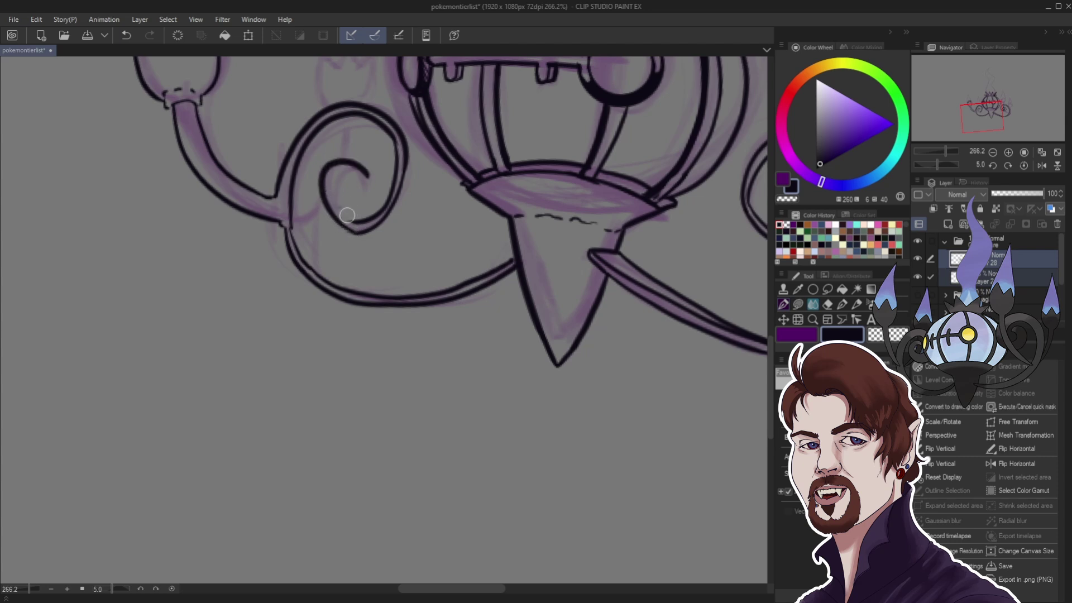
{"action": "mouse_move", "coordinate": [350, 218]}
{"action": "left_mouse_down"}
{"action": "mouse_move", "coordinate": [329, 180]}
{"action": "mouse_move", "coordinate": [367, 176]}
{"action": "left_mouse_up"}
- Rotate the canvas to -25 degrees and redraw the left curl's outer band edge facing the globe, joined to the spiral's underside
{"action": "scroll", "coordinate": [358, 171], "scroll_direction": "down", "scroll_amount": 3}
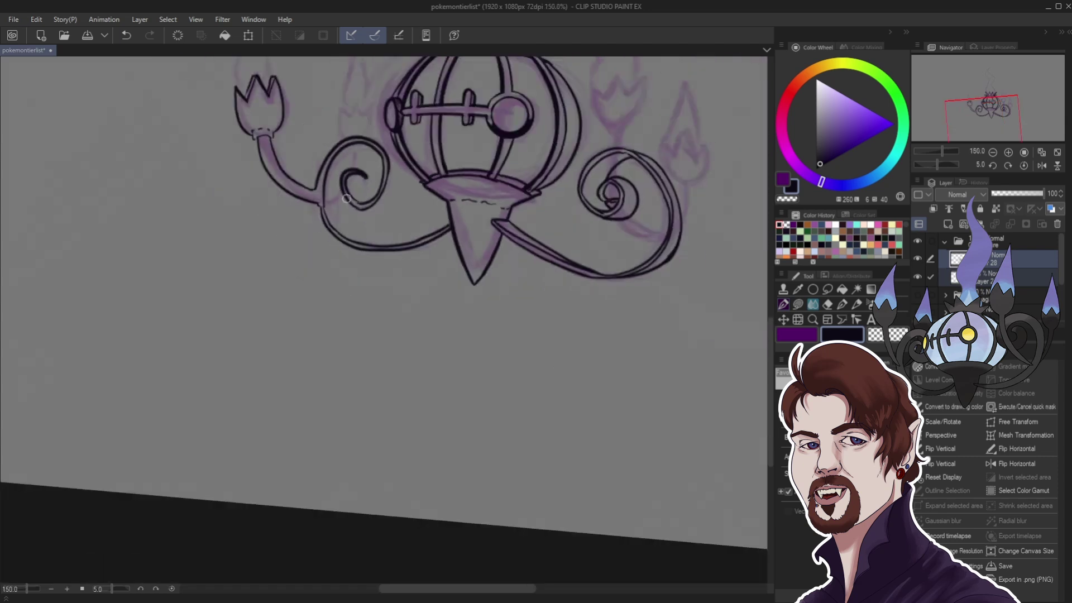
{"action": "scroll", "coordinate": [359, 170], "scroll_direction": "up", "scroll_amount": 2}
{"action": "mouse_move", "coordinate": [358, 119]}
{"action": "left_mouse_down"}
{"action": "mouse_move", "coordinate": [399, 139]}
{"action": "mouse_move", "coordinate": [402, 164]}
{"action": "mouse_move", "coordinate": [409, 149]}
{"action": "mouse_move", "coordinate": [378, 215]}
{"action": "left_mouse_up"}
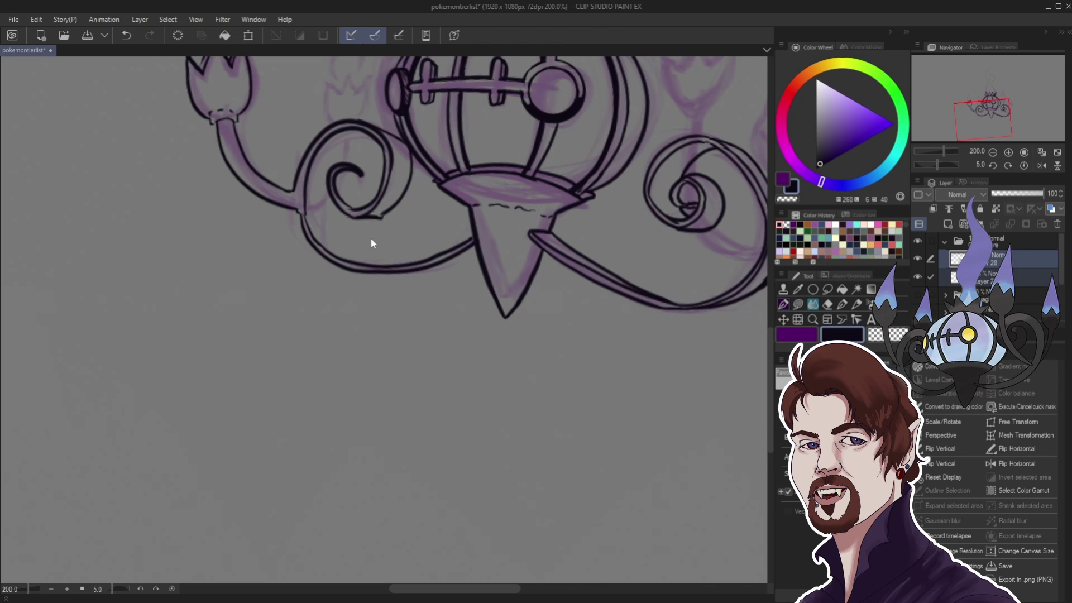
{"action": "key", "text": "ctrl+z"}
{"action": "key", "text": "ctrl+z"}
{"action": "key", "text": "minus"}
{"action": "key", "text": "minus"}
{"action": "key", "text": "minus"}
{"action": "key", "text": "minus"}
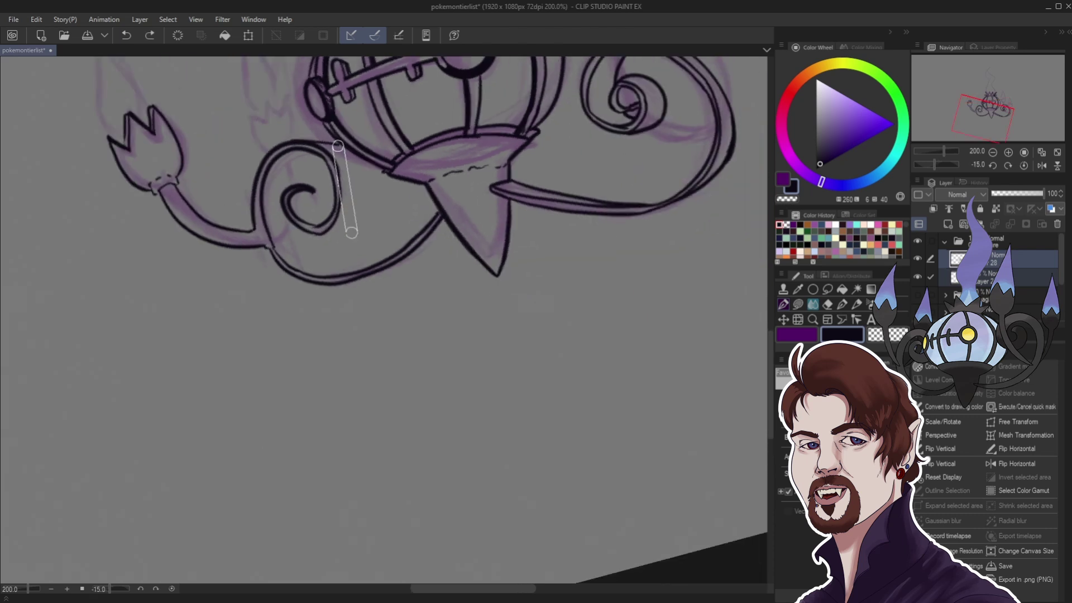
{"action": "key", "text": "minus"}
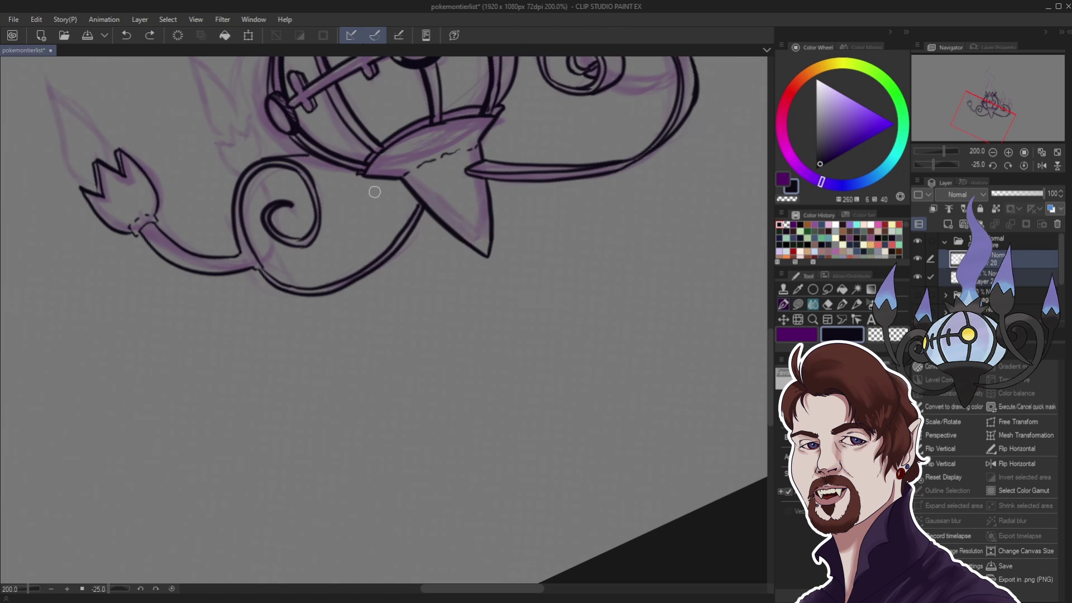
{"action": "left_click_drag", "start_coordinate": [306, 244], "coordinate": [344, 234]}
{"action": "left_click_drag", "start_coordinate": [333, 166], "coordinate": [346, 230]}
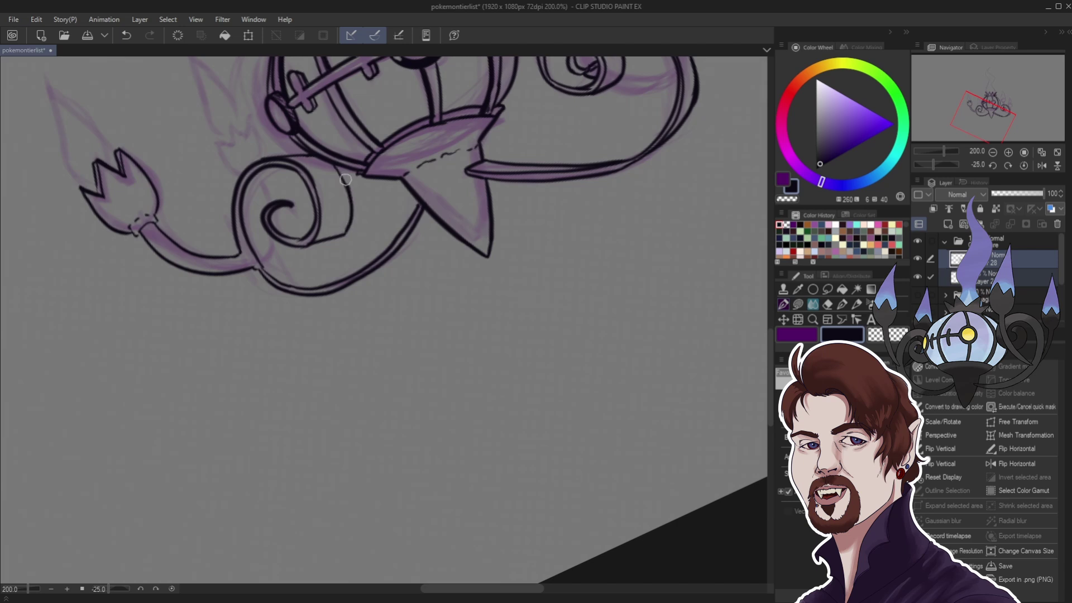
- Rotate the canvas to 25 degrees and ink short lines connecting the left spiral's inner tip to the surrounding coil
{"action": "scroll", "coordinate": [349, 220], "scroll_direction": "down", "scroll_amount": 2}
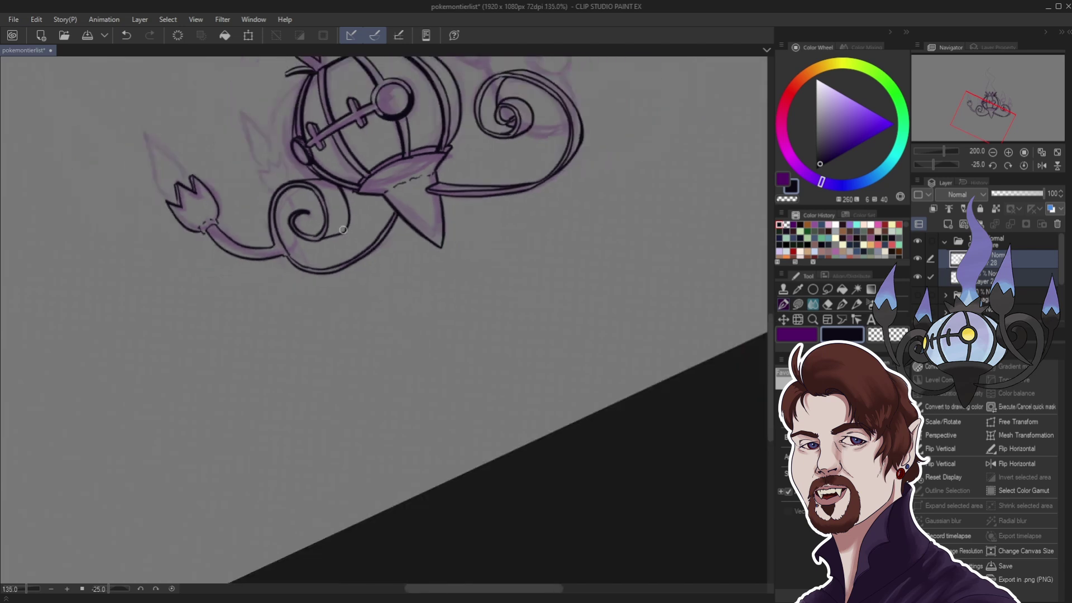
{"action": "scroll", "coordinate": [318, 191], "scroll_direction": "up", "scroll_amount": 4}
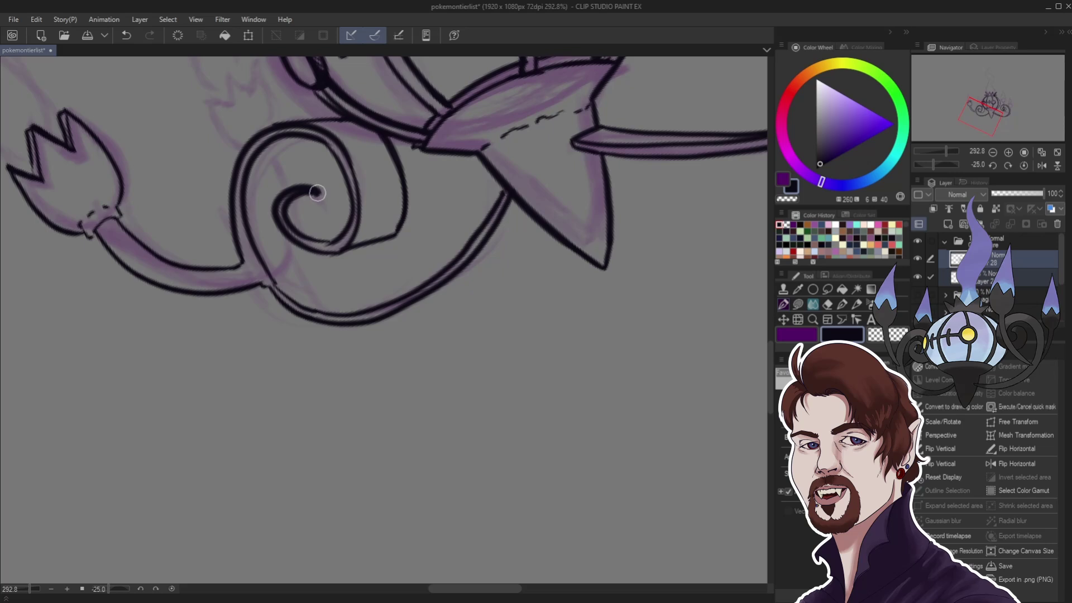
{"action": "mouse_move", "coordinate": [317, 193]}
{"action": "left_mouse_down"}
{"action": "mouse_move", "coordinate": [334, 188]}
{"action": "mouse_move", "coordinate": [309, 179]}
{"action": "mouse_move", "coordinate": [338, 175]}
{"action": "left_mouse_up"}
{"action": "key", "text": "ctrl+z"}
{"action": "key", "text": "shift+6"}
{"action": "key", "text": "shift+6"}
{"action": "key", "text": "shift+6"}
{"action": "key", "text": "shift+6"}
{"action": "key", "text": "shift+6"}
{"action": "key", "text": "shift+6"}
{"action": "key", "text": "shift+6"}
{"action": "key", "text": "shift+6"}
{"action": "key", "text": "shift+6"}
{"action": "key", "text": "shift+6"}
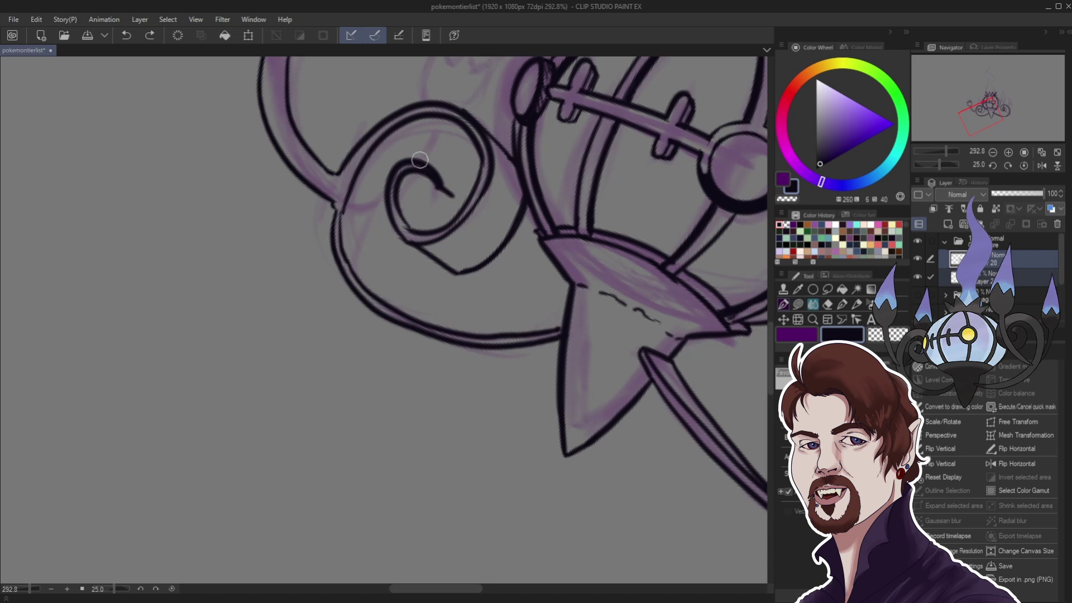
{"action": "mouse_move", "coordinate": [418, 162]}
{"action": "left_mouse_down"}
{"action": "mouse_move", "coordinate": [462, 189]}
{"action": "mouse_move", "coordinate": [407, 160]}
{"action": "mouse_move", "coordinate": [460, 203]}
{"action": "mouse_move", "coordinate": [437, 188]}
{"action": "mouse_move", "coordinate": [459, 205]}
{"action": "mouse_move", "coordinate": [439, 227]}
{"action": "mouse_move", "coordinate": [444, 195]}
{"action": "left_mouse_up"}
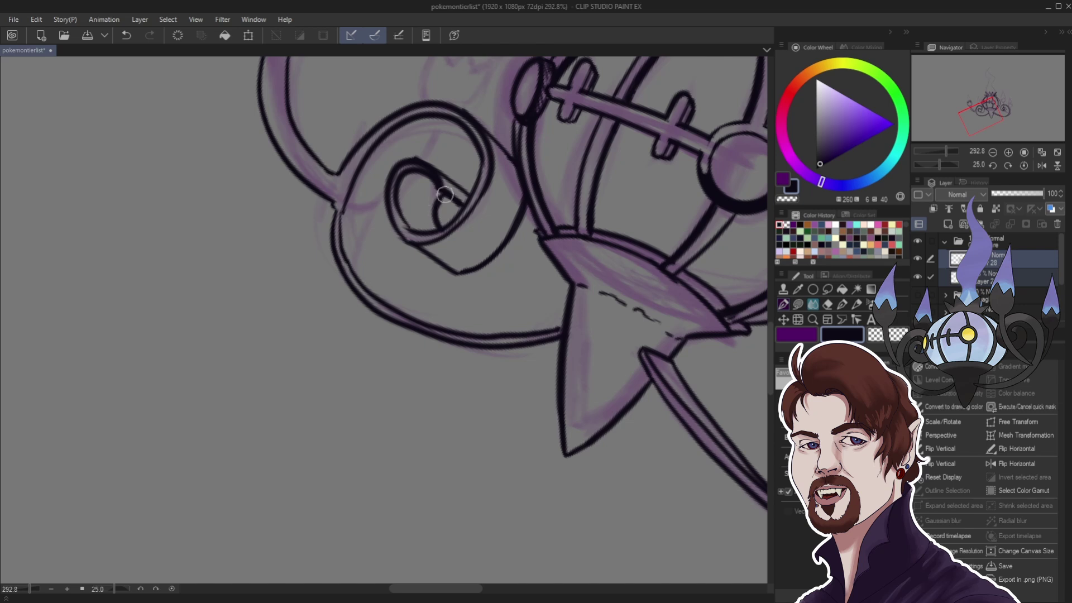
- Rotate the canvas to 10 degrees and ink the left arm's second band edge from the spiral down and along its underside to the spike
{"action": "scroll", "coordinate": [441, 195], "scroll_direction": "down", "scroll_amount": 4}
{"action": "key", "text": "minus"}
{"action": "key", "text": "minus"}
{"action": "key", "text": "minus"}
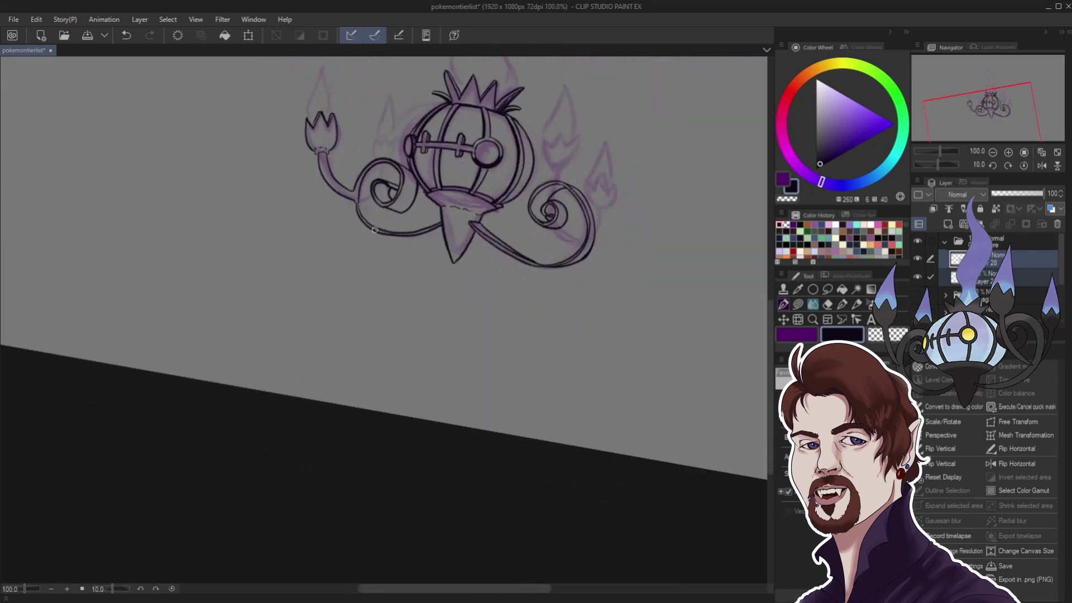
{"action": "scroll", "coordinate": [374, 230], "scroll_direction": "up", "scroll_amount": 6}
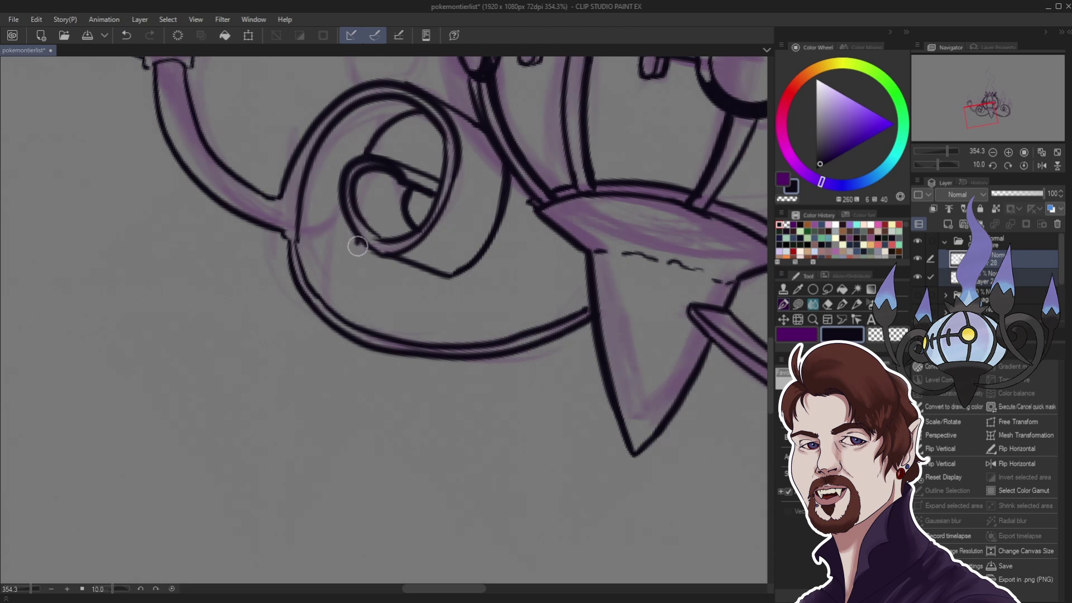
{"action": "scroll", "coordinate": [436, 342], "scroll_direction": "down", "scroll_amount": 5}
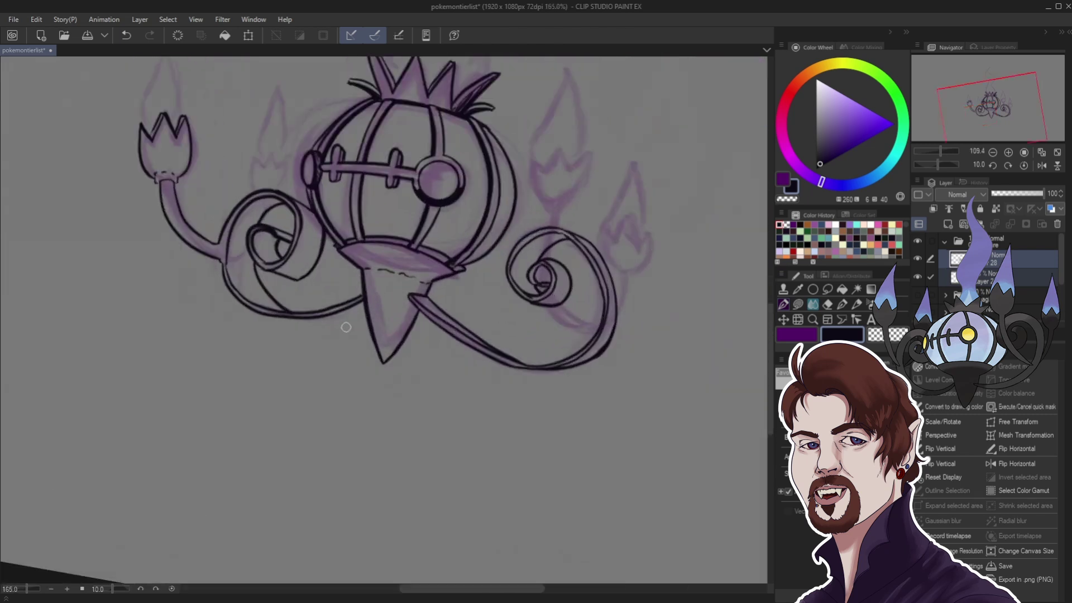
{"action": "scroll", "coordinate": [326, 321], "scroll_direction": "up", "scroll_amount": 2}
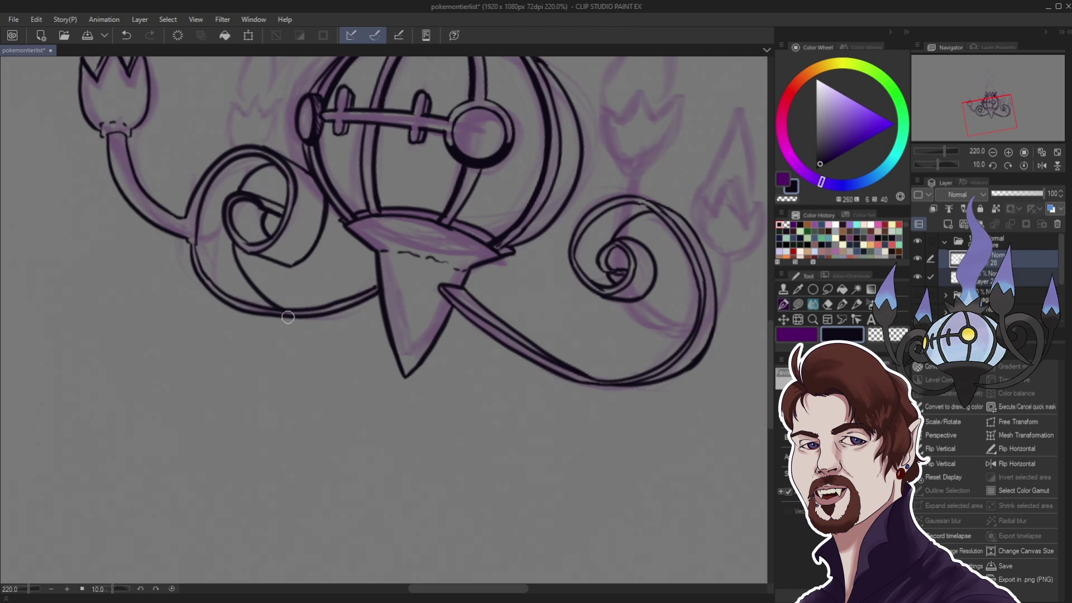
{"action": "left_click_drag", "start_coordinate": [288, 316], "coordinate": [385, 322]}
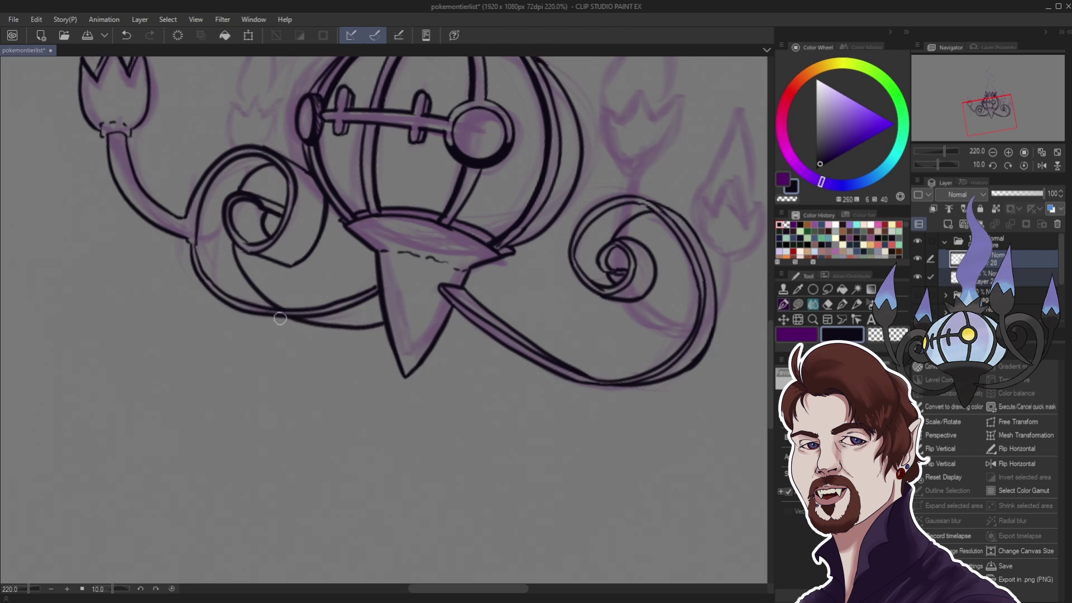
- Undo the latest strokes on the left curl and restore them to compare both versions
{"action": "scroll", "coordinate": [285, 318], "scroll_direction": "down", "scroll_amount": 5}
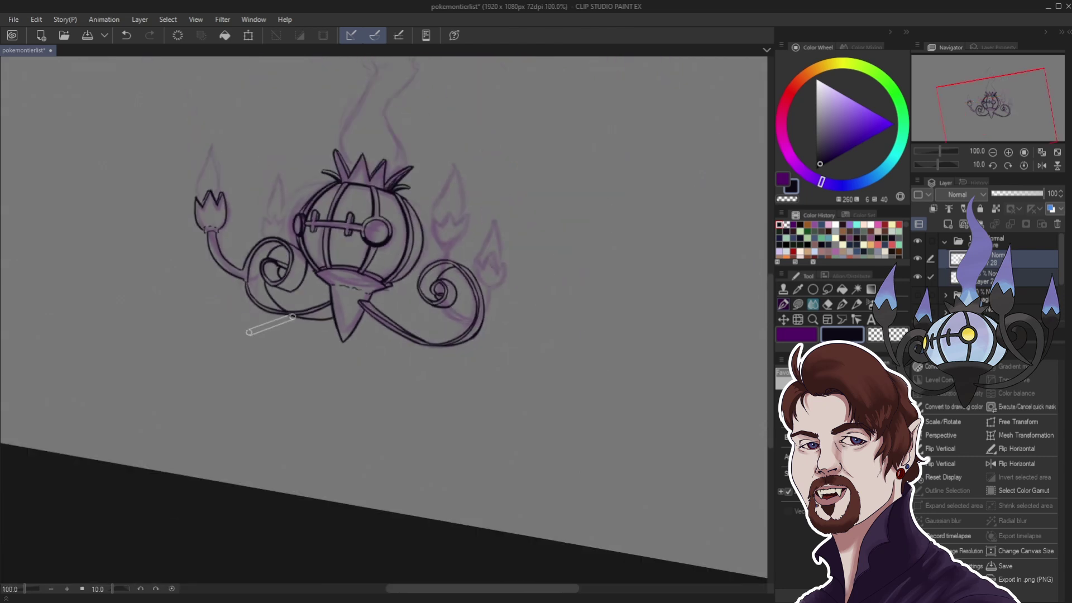
{"action": "scroll", "coordinate": [226, 368], "scroll_direction": "down", "scroll_amount": 6}
{"action": "scroll", "coordinate": [217, 375], "scroll_direction": "up", "scroll_amount": 1}
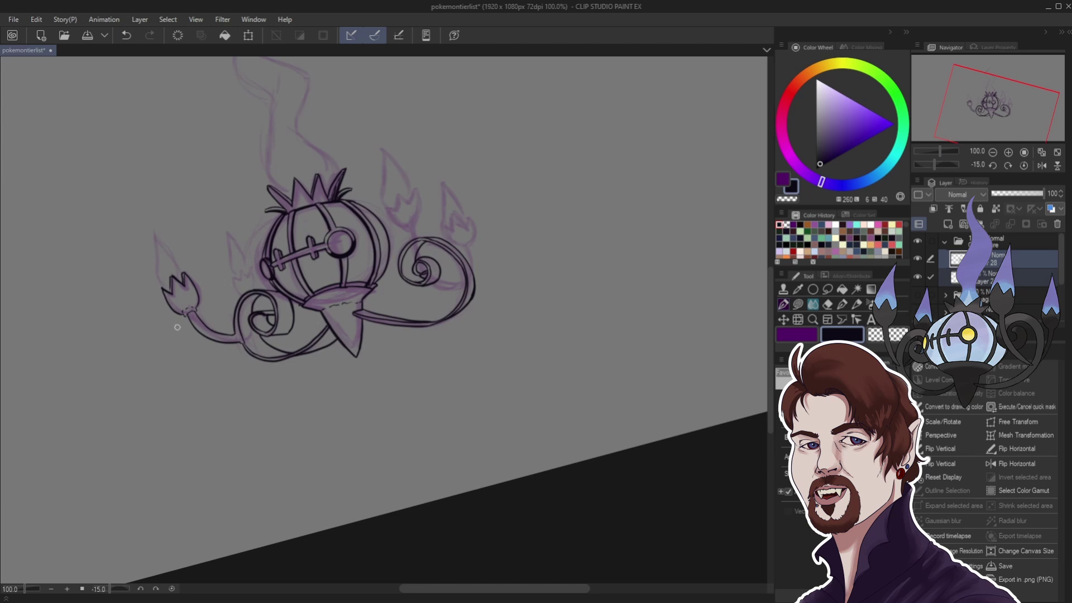
{"action": "key", "text": "ctrl+z"}
{"action": "key", "text": "ctrl+z"}
{"action": "key", "text": "ctrl+z"}
{"action": "key", "text": "ctrl+z"}
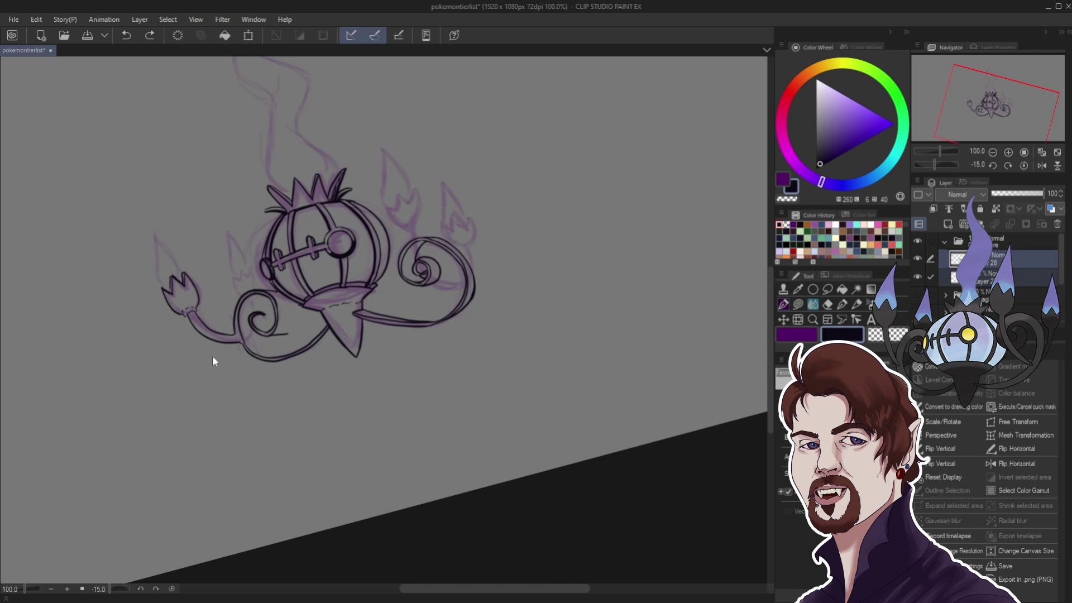
{"action": "key", "text": "ctrl+z"}
{"action": "key", "text": "ctrl+z"}
{"action": "key", "text": "ctrl+y"}
{"action": "key", "text": "ctrl+y"}
{"action": "key", "text": "ctrl+y"}
{"action": "key", "text": "ctrl+y"}
{"action": "key", "text": "ctrl+y"}
{"action": "key", "text": "ctrl+y"}
{"action": "key", "text": "ctrl+y"}
{"action": "key", "text": "ctrl+y"}
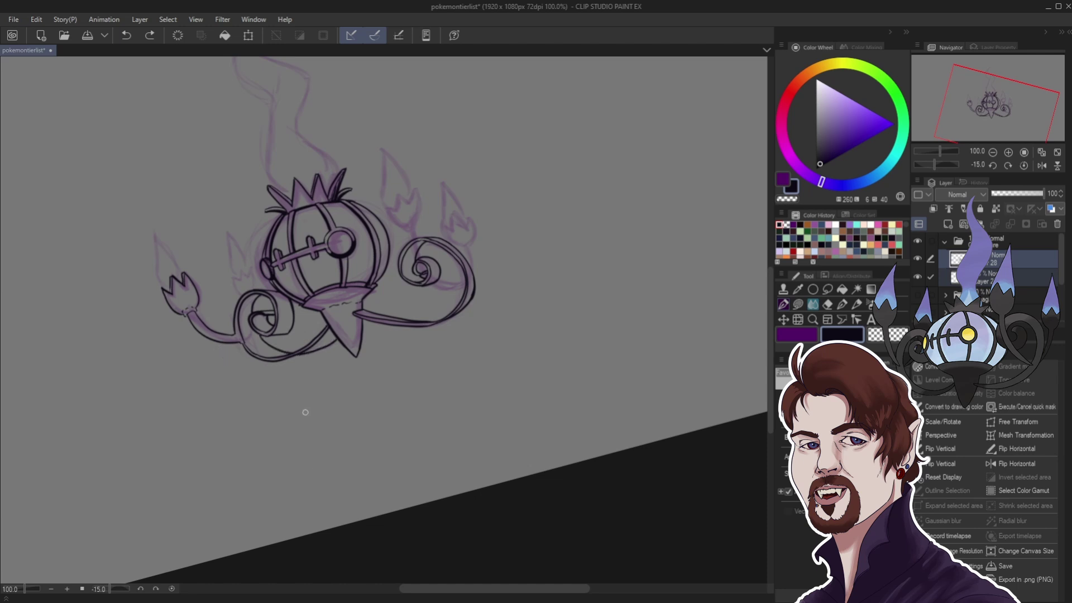
- Rotate the canvas to 45 degrees and redraw the left arm's outer underside edge between the curl and the base spike
{"action": "scroll", "coordinate": [306, 412], "scroll_direction": "up", "scroll_amount": 1}
{"action": "scroll", "coordinate": [297, 414], "scroll_direction": "up", "scroll_amount": 4}
{"action": "scroll", "coordinate": [265, 260], "scroll_direction": "up", "scroll_amount": 10}
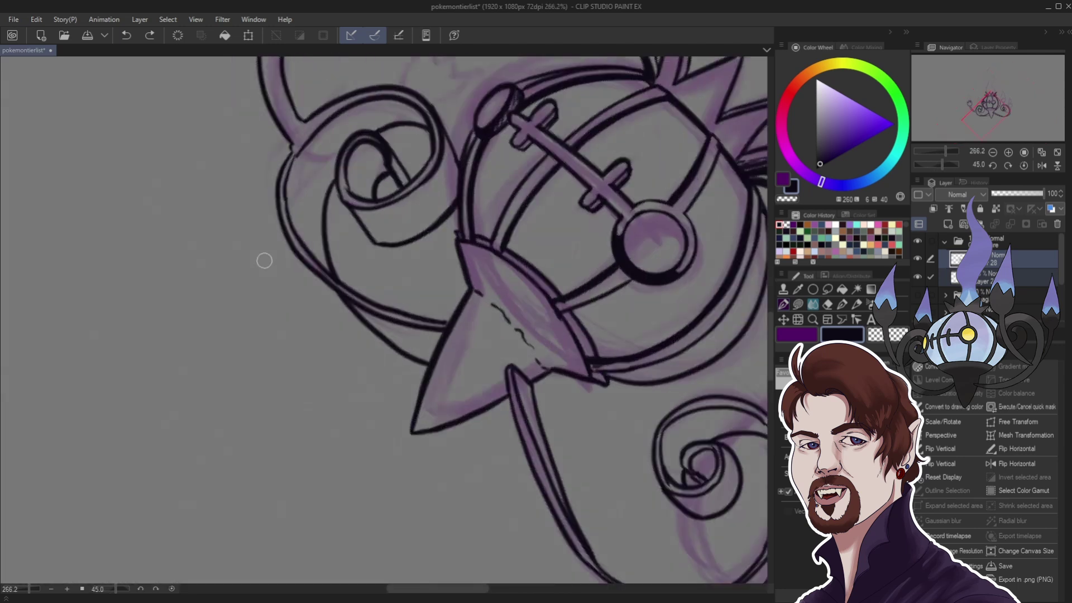
{"action": "scroll", "coordinate": [264, 260], "scroll_direction": "up", "scroll_amount": 1}
{"action": "key", "text": "ctrl+y"}
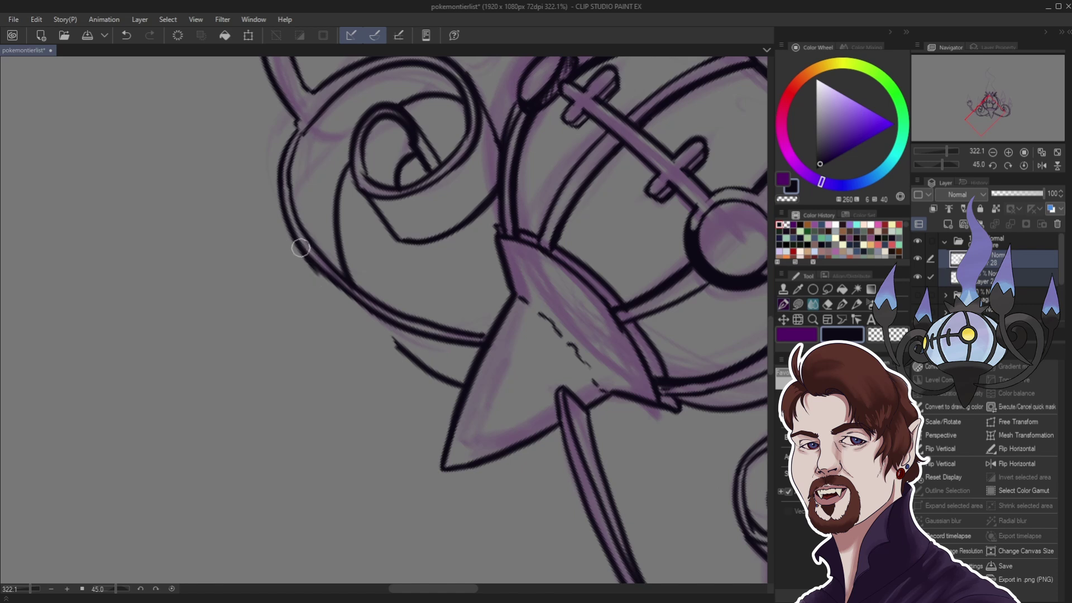
{"action": "mouse_move", "coordinate": [310, 262]}
{"action": "left_mouse_down"}
{"action": "mouse_move", "coordinate": [369, 331]}
{"action": "mouse_move", "coordinate": [292, 231]}
{"action": "mouse_move", "coordinate": [370, 332]}
{"action": "mouse_move", "coordinate": [425, 369]}
{"action": "left_mouse_up"}
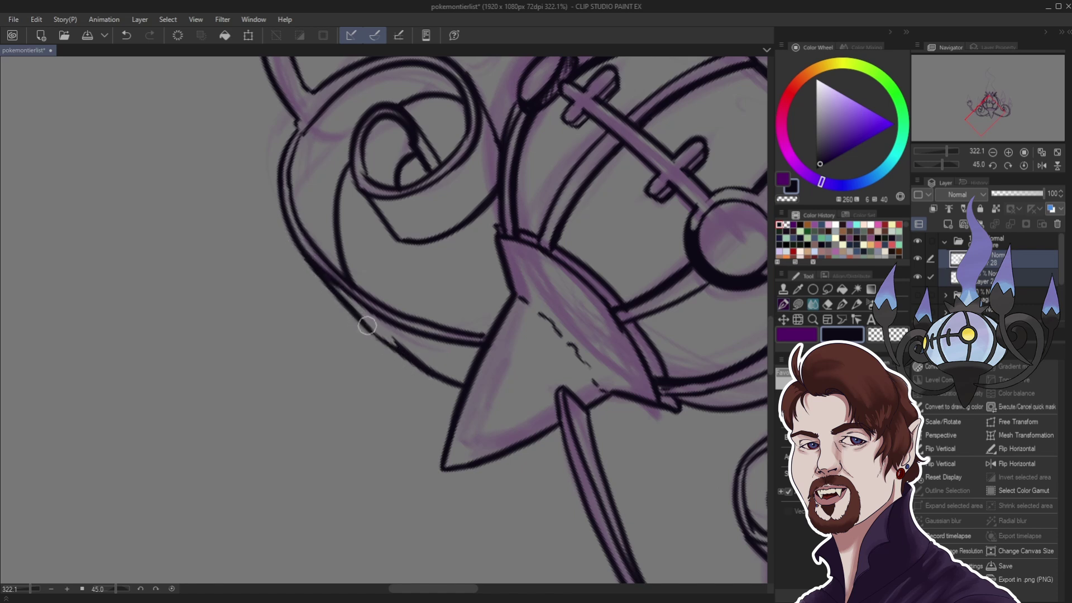
{"action": "left_click_drag", "start_coordinate": [343, 300], "coordinate": [412, 352]}
{"action": "key", "text": "ctrl+z"}
{"action": "key", "text": "ctrl+z"}
{"action": "left_click_drag", "start_coordinate": [371, 329], "coordinate": [429, 368]}
{"action": "scroll", "coordinate": [424, 369], "scroll_direction": "down", "scroll_amount": 2}
{"action": "scroll", "coordinate": [421, 369], "scroll_direction": "down", "scroll_amount": 3}
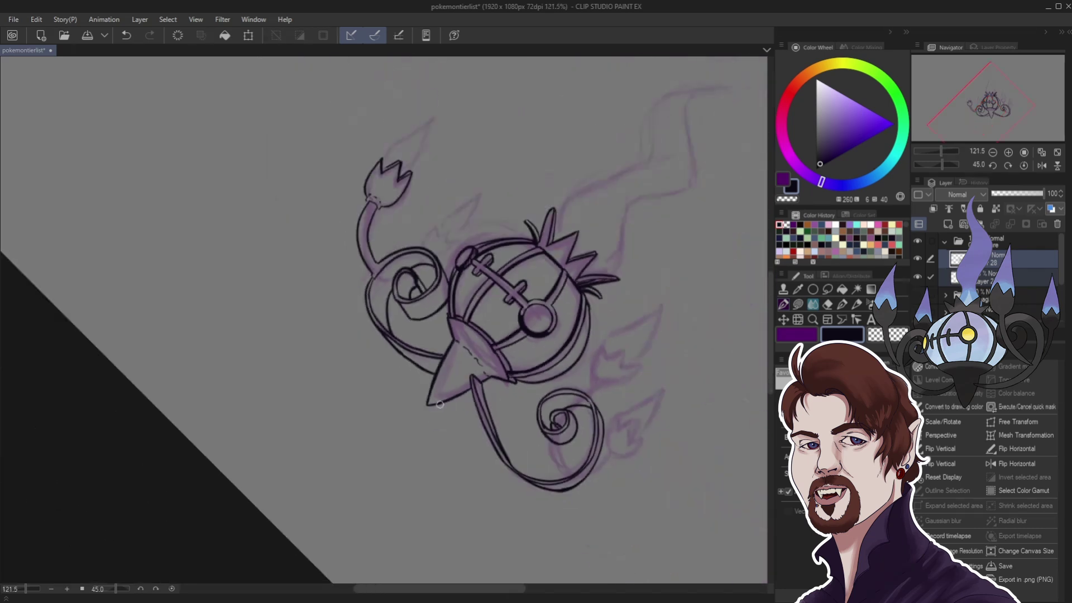
- Rotate the canvas to -5 degrees and ink a short inner coil line in the left spiral and the lumpy joint at its outer edge
{"action": "key", "text": "minus"}
{"action": "key", "text": "minus"}
{"action": "key", "text": "minus"}
{"action": "key", "text": "minus"}
{"action": "key", "text": "minus"}
{"action": "key", "text": "minus"}
{"action": "key", "text": "minus"}
{"action": "key", "text": "minus"}
{"action": "key", "text": "minus"}
{"action": "key", "text": "minus"}
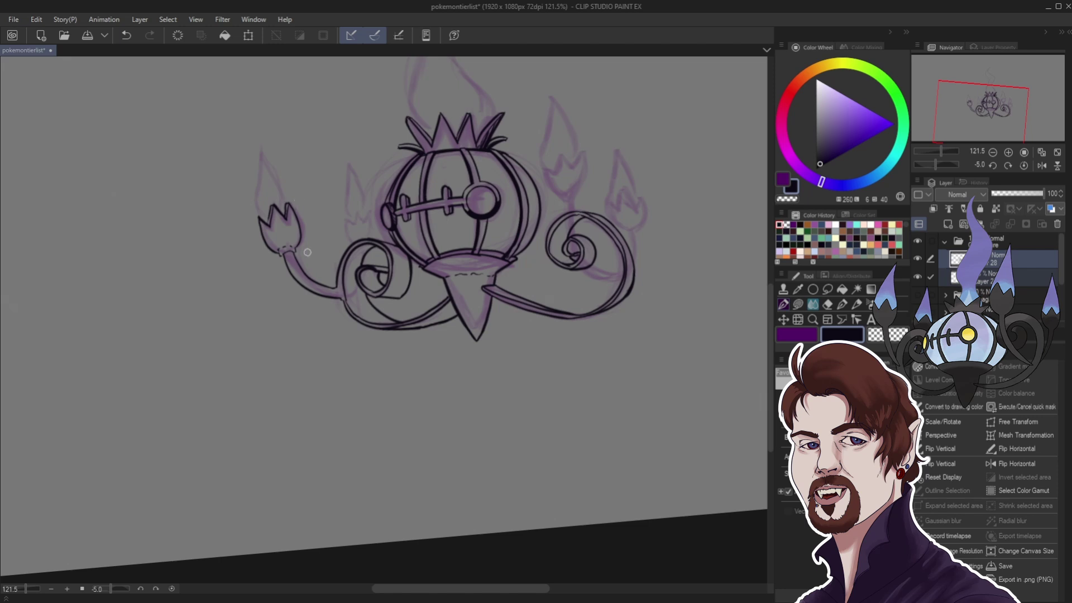
{"action": "scroll", "coordinate": [313, 252], "scroll_direction": "up", "scroll_amount": 3}
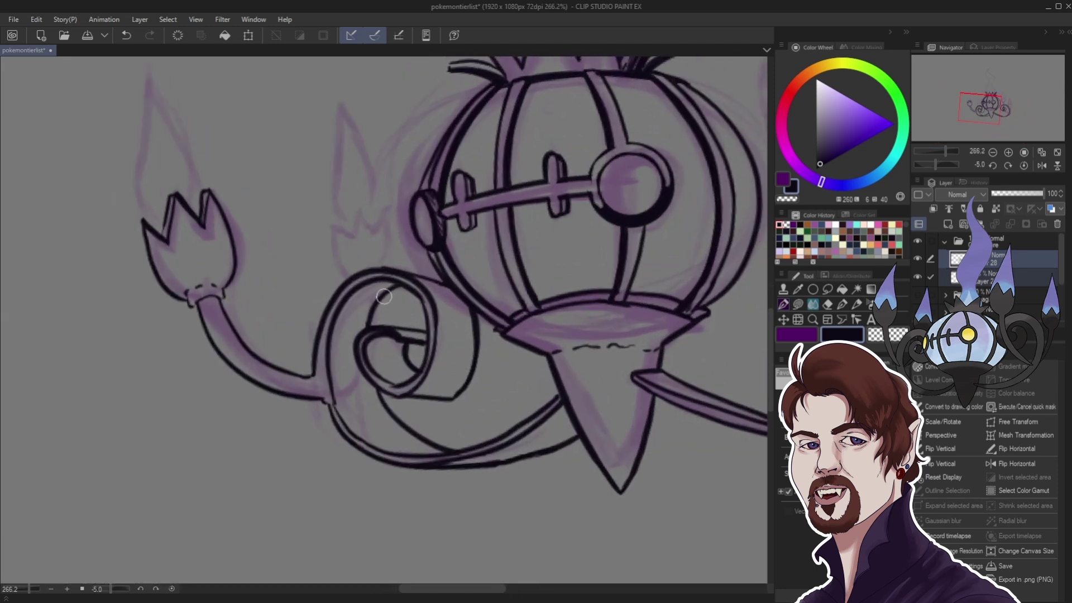
{"action": "mouse_move", "coordinate": [383, 296]}
{"action": "left_mouse_down"}
{"action": "mouse_move", "coordinate": [373, 329]}
{"action": "mouse_move", "coordinate": [383, 320]}
{"action": "left_mouse_up"}
{"action": "mouse_move", "coordinate": [317, 380]}
{"action": "left_mouse_down"}
{"action": "mouse_move", "coordinate": [321, 416]}
{"action": "mouse_move", "coordinate": [329, 404]}
{"action": "mouse_move", "coordinate": [320, 374]}
{"action": "mouse_move", "coordinate": [345, 392]}
{"action": "mouse_move", "coordinate": [339, 416]}
{"action": "mouse_move", "coordinate": [336, 391]}
{"action": "mouse_move", "coordinate": [336, 401]}
{"action": "mouse_move", "coordinate": [311, 364]}
{"action": "left_mouse_up"}
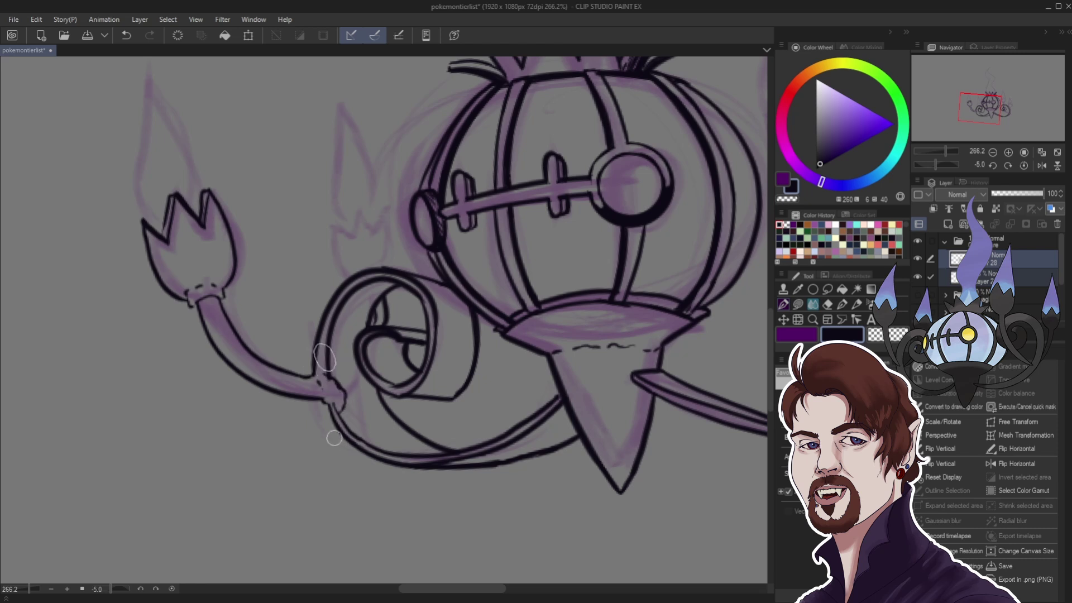
{"action": "left_click_drag", "start_coordinate": [331, 400], "coordinate": [327, 409]}
- Ink the small rear candle cup above the left spiral with a zigzag rim, flared outer points and rounded sides
{"action": "mouse_move", "coordinate": [345, 277]}
{"action": "left_mouse_down"}
{"action": "mouse_move", "coordinate": [333, 226]}
{"action": "mouse_move", "coordinate": [351, 240]}
{"action": "mouse_move", "coordinate": [360, 212]}
{"action": "mouse_move", "coordinate": [382, 239]}
{"action": "left_mouse_up"}
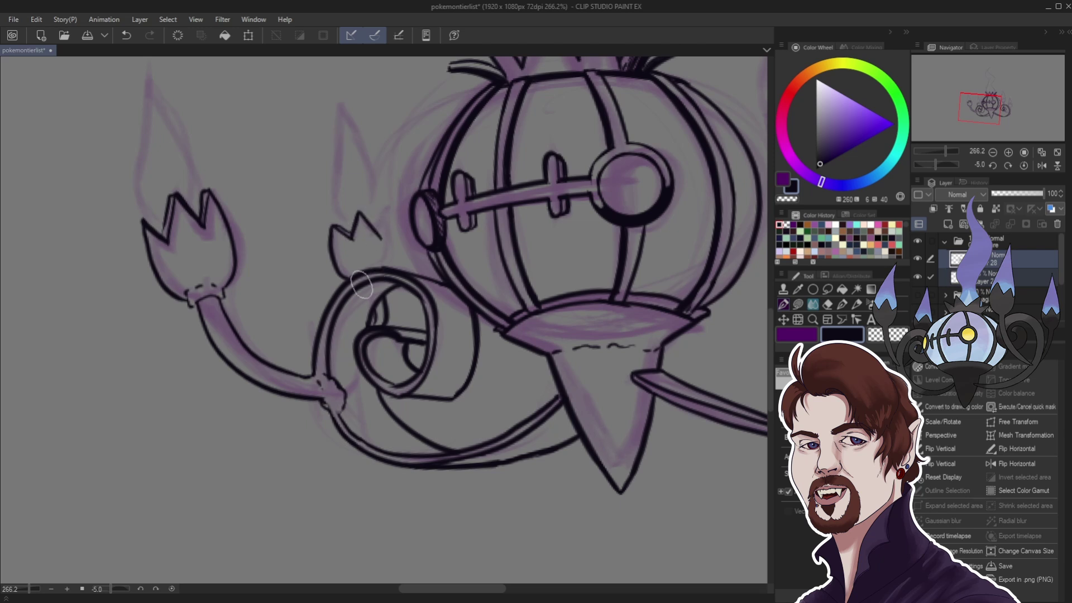
{"action": "left_click_drag", "start_coordinate": [378, 232], "coordinate": [392, 207]}
{"action": "mouse_move", "coordinate": [381, 239]}
{"action": "left_mouse_down"}
{"action": "mouse_move", "coordinate": [393, 208]}
{"action": "mouse_move", "coordinate": [384, 266]}
{"action": "left_mouse_up"}
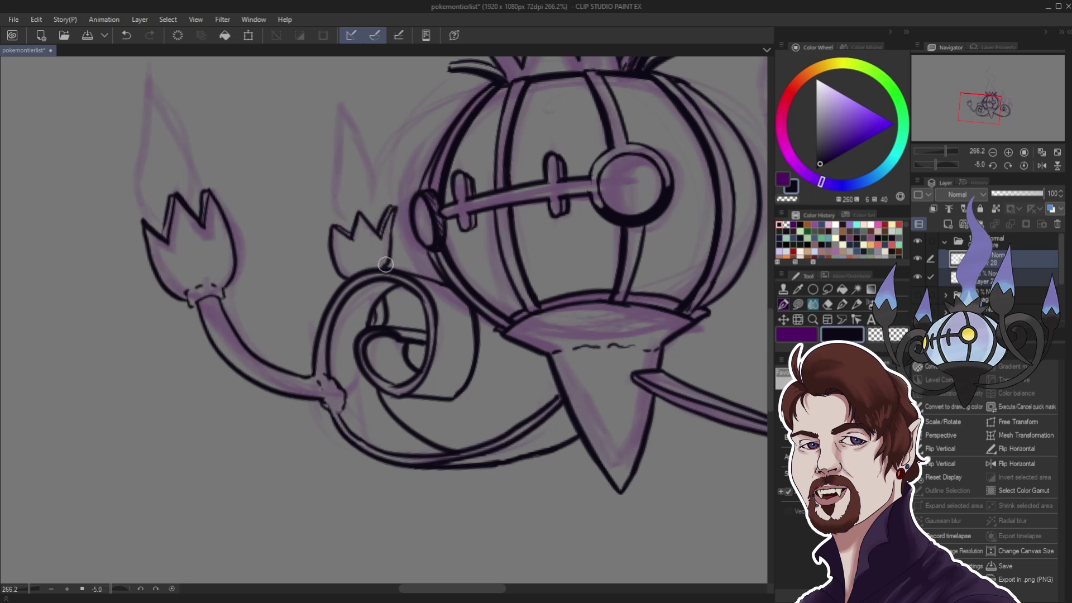
{"action": "scroll", "coordinate": [393, 313], "scroll_direction": "down", "scroll_amount": 5}
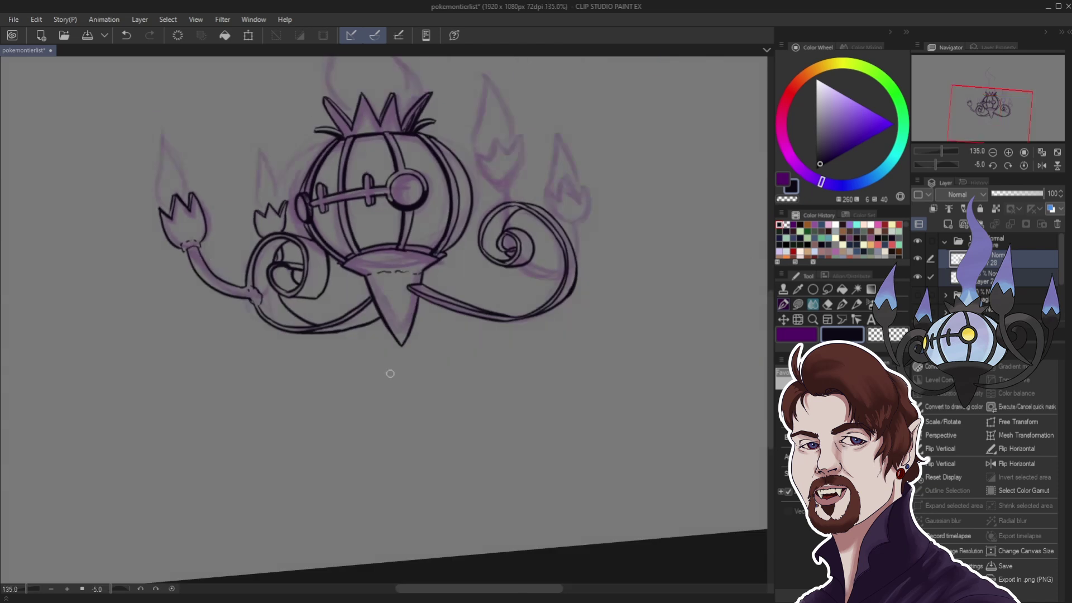
{"action": "scroll", "coordinate": [219, 166], "scroll_direction": "up", "scroll_amount": 4}
{"action": "scroll", "coordinate": [218, 165], "scroll_direction": "up", "scroll_amount": 3}
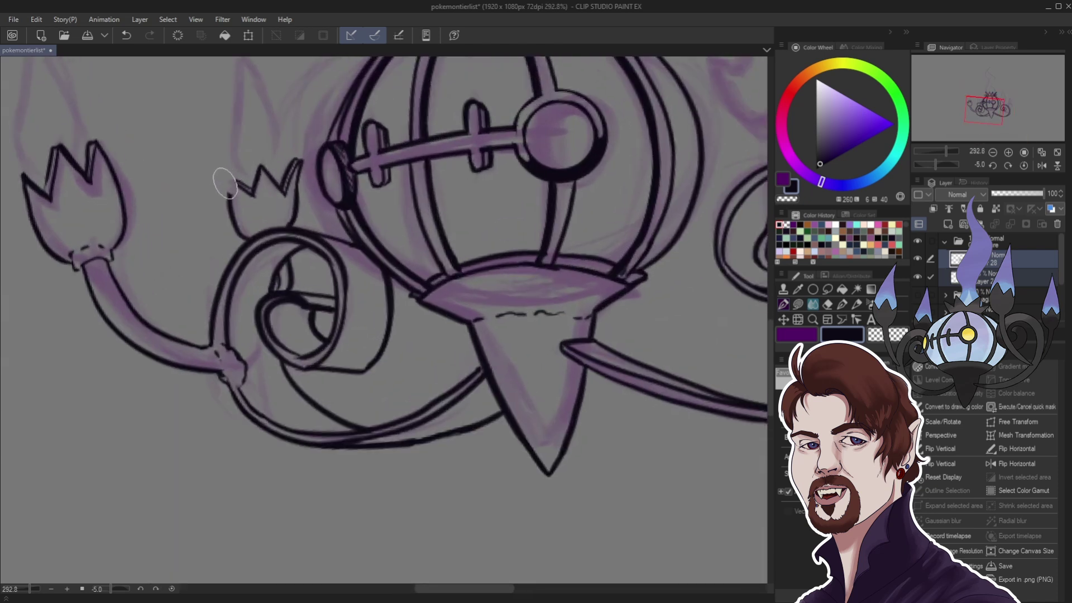
{"action": "mouse_move", "coordinate": [237, 182]}
{"action": "left_mouse_down"}
{"action": "mouse_move", "coordinate": [240, 172]}
{"action": "mouse_move", "coordinate": [242, 205]}
{"action": "left_mouse_up"}
{"action": "mouse_move", "coordinate": [222, 188]}
{"action": "left_mouse_down"}
{"action": "mouse_move", "coordinate": [230, 205]}
{"action": "mouse_move", "coordinate": [254, 196]}
{"action": "left_mouse_up"}
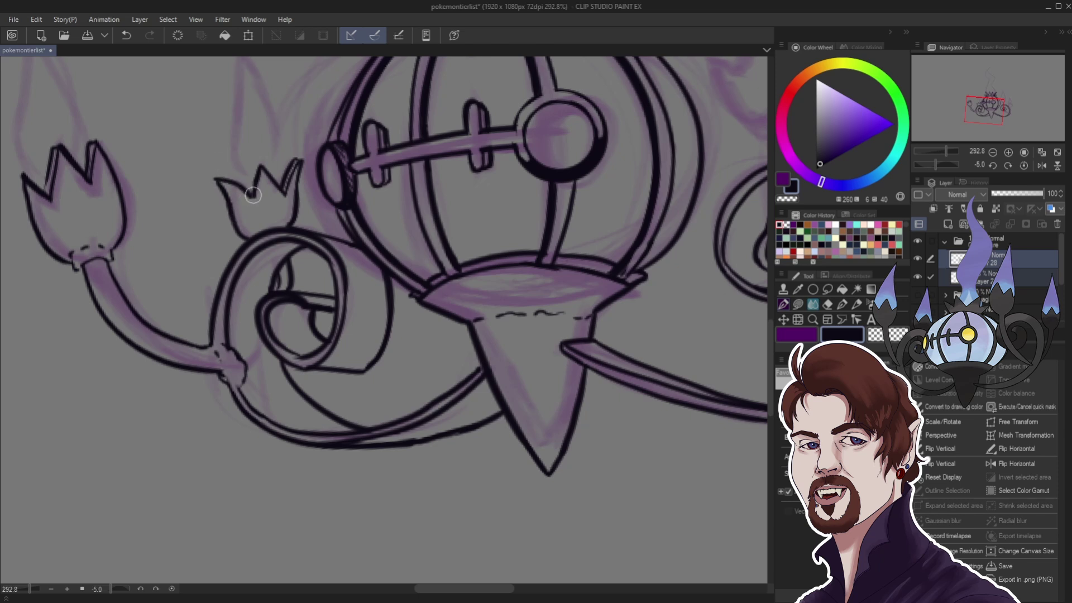
{"action": "scroll", "coordinate": [220, 180], "scroll_direction": "down", "scroll_amount": 4}
{"action": "scroll", "coordinate": [381, 116], "scroll_direction": "down", "scroll_amount": 2}
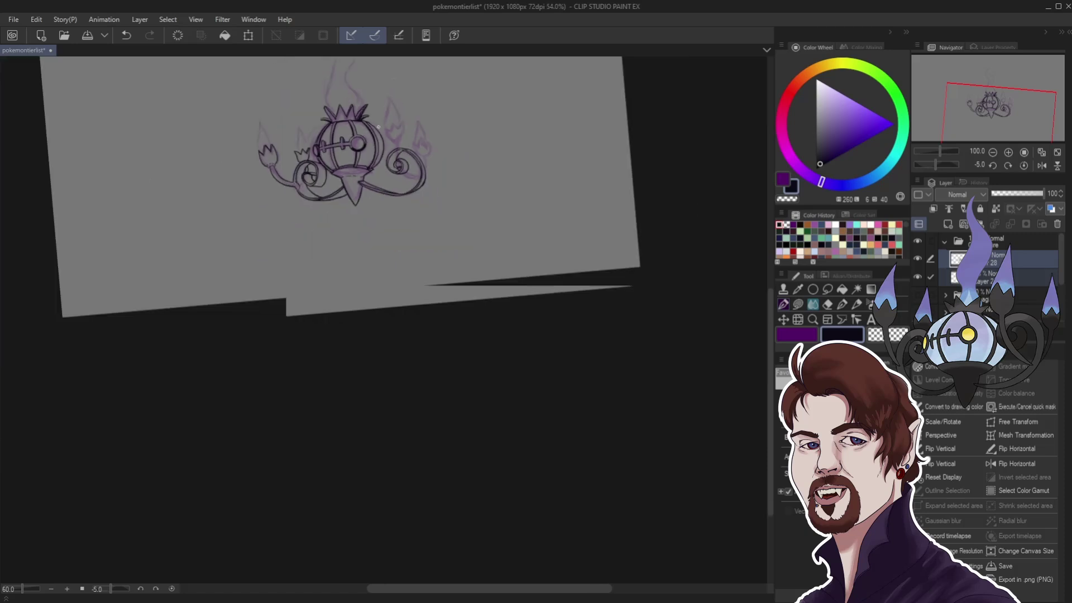
- Rotate the canvas to 5 degrees, lasso the right arm's lower end, shift it further onto the spike and re-ink the broken seam
{"action": "key", "text": "asciicircum"}
{"action": "key", "text": "asciicircum"}
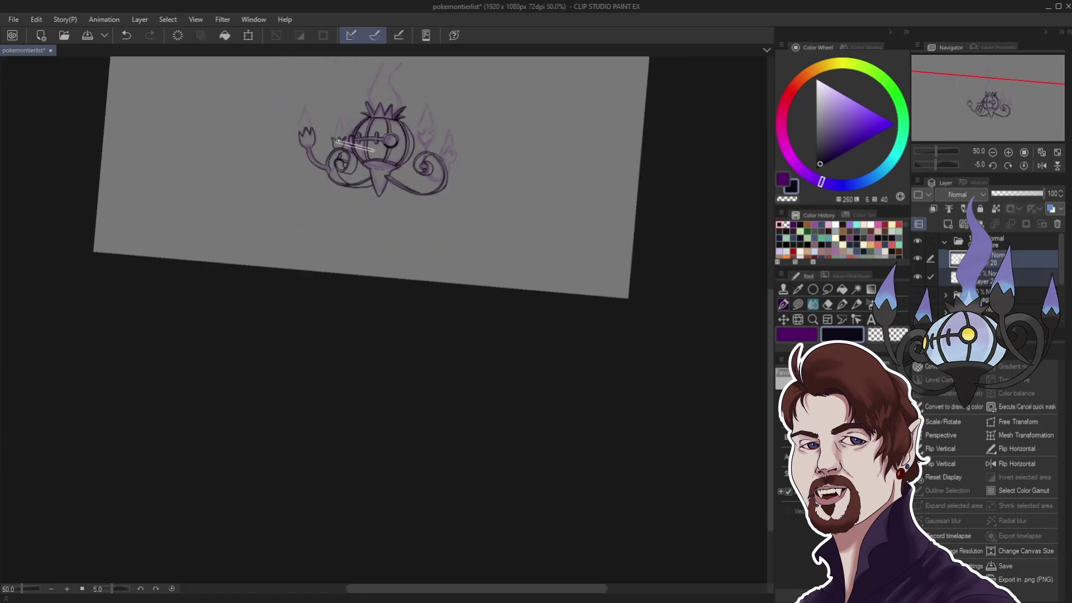
{"action": "scroll", "coordinate": [370, 168], "scroll_direction": "up", "scroll_amount": 4}
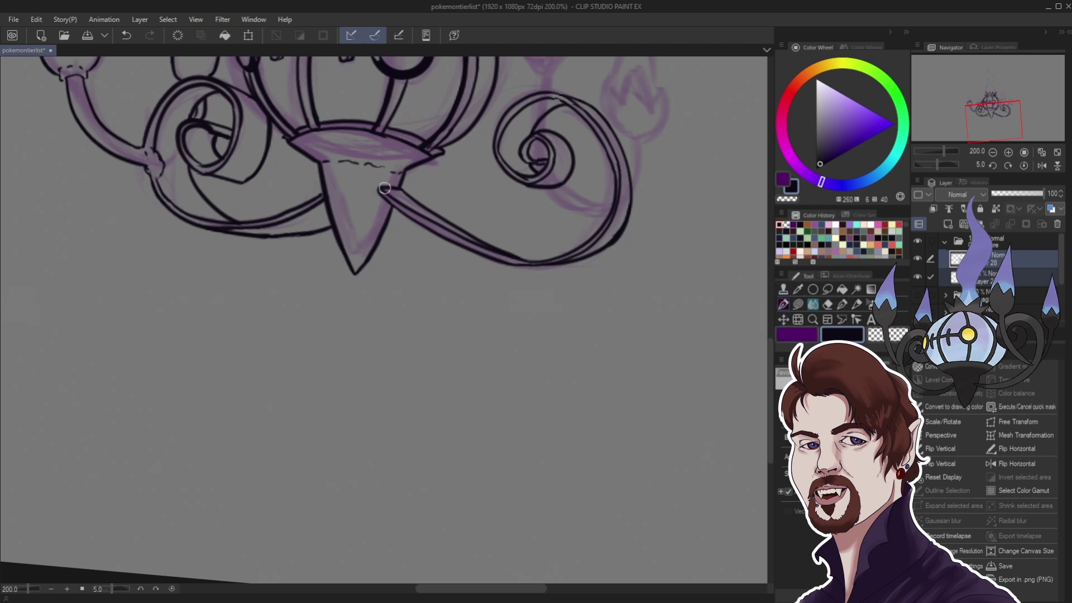
{"action": "left_click", "coordinate": [827, 289]}
{"action": "mouse_move", "coordinate": [418, 201]}
{"action": "left_mouse_down"}
{"action": "mouse_move", "coordinate": [538, 261]}
{"action": "mouse_move", "coordinate": [533, 289]}
{"action": "mouse_move", "coordinate": [429, 267]}
{"action": "mouse_move", "coordinate": [403, 206]}
{"action": "left_mouse_up"}
{"action": "key", "text": "k"}
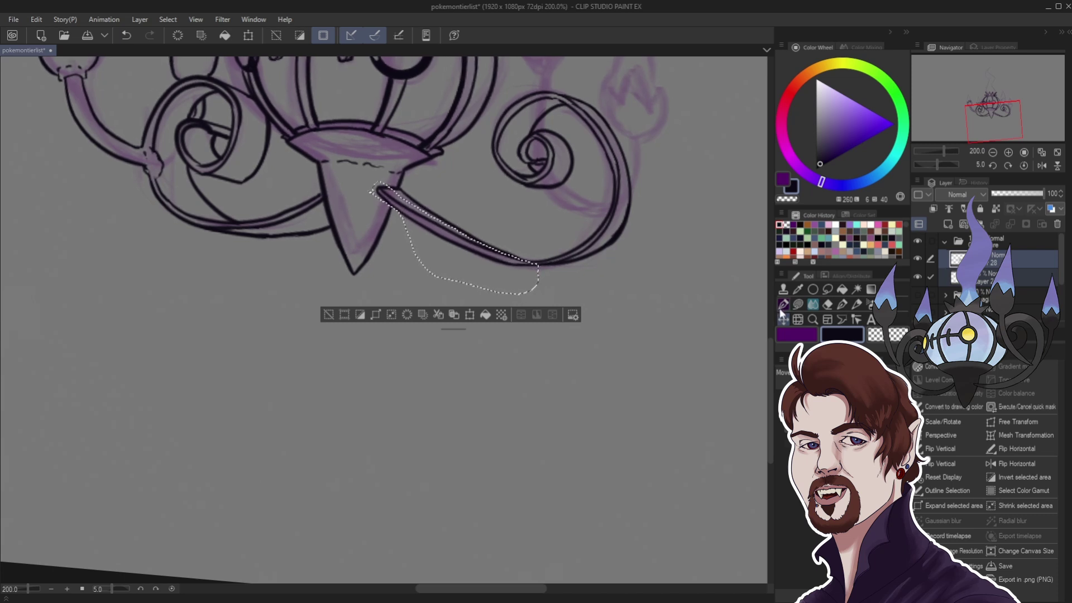
{"action": "left_click_drag", "start_coordinate": [425, 227], "coordinate": [415, 223]}
{"action": "left_click", "coordinate": [319, 313]}
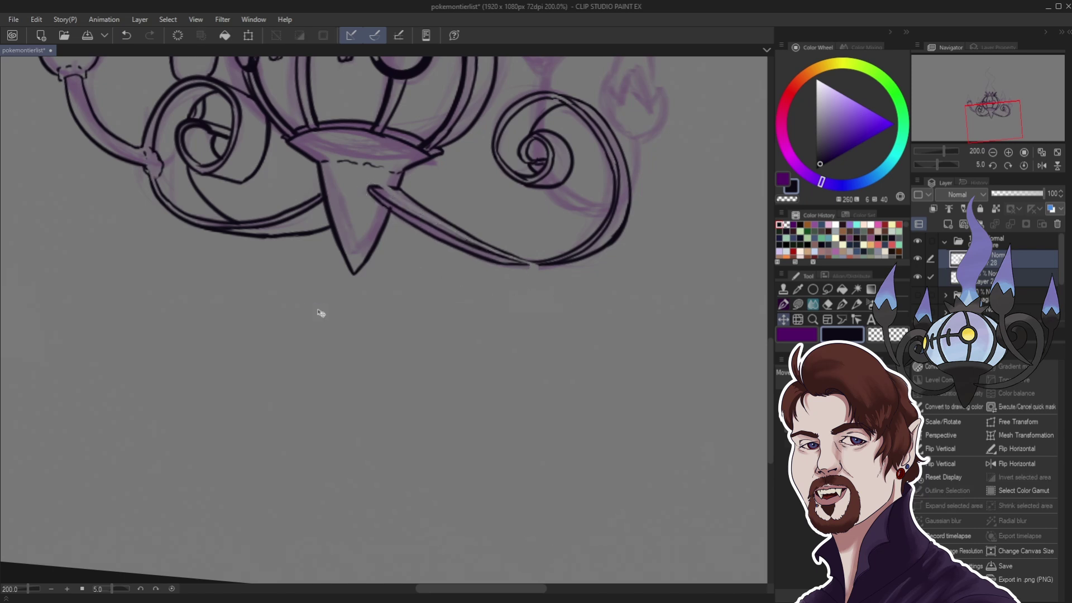
{"action": "left_click", "coordinate": [784, 303]}
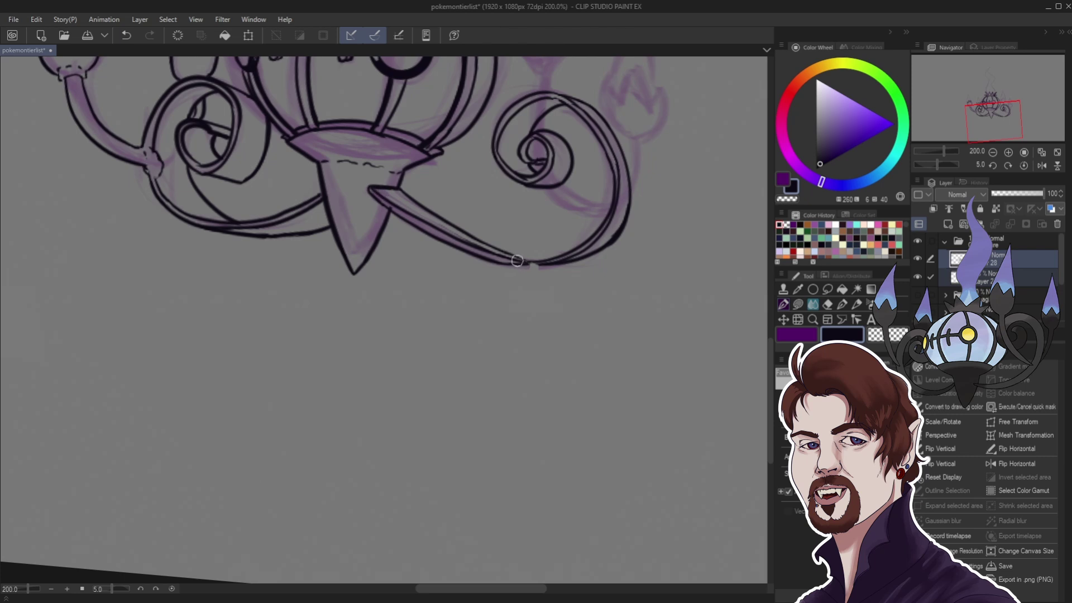
{"action": "left_click_drag", "start_coordinate": [517, 260], "coordinate": [539, 263]}
{"action": "left_click_drag", "start_coordinate": [374, 197], "coordinate": [384, 214]}
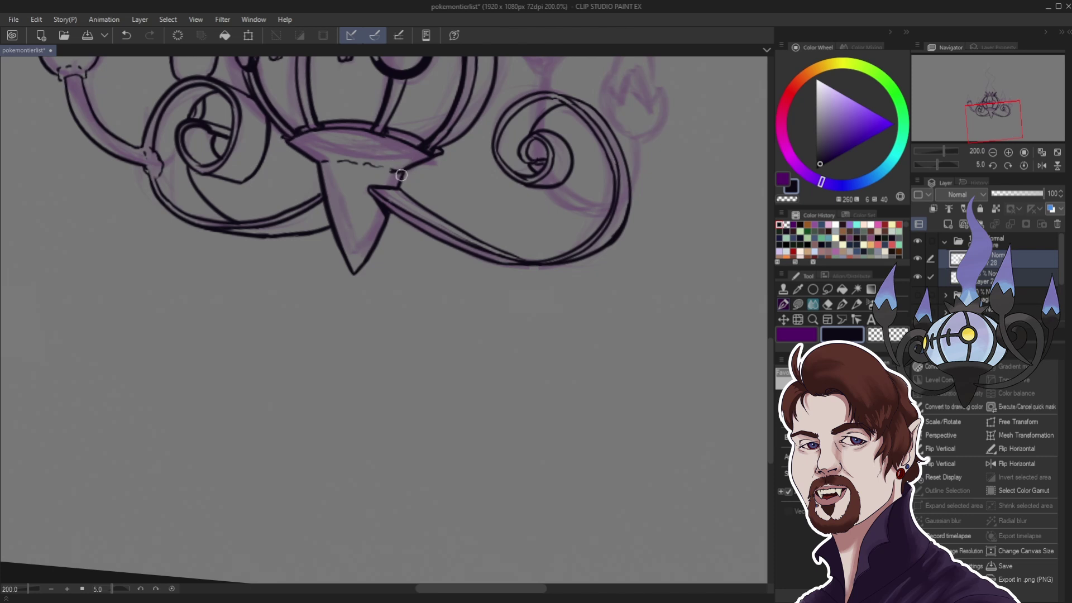
- Fill solid dark shadows on both ends of the collar beneath the globe and along the spike's right edge
{"action": "mouse_move", "coordinate": [425, 153]}
{"action": "left_mouse_down"}
{"action": "mouse_move", "coordinate": [390, 176]}
{"action": "mouse_move", "coordinate": [399, 140]}
{"action": "mouse_move", "coordinate": [407, 152]}
{"action": "left_mouse_up"}
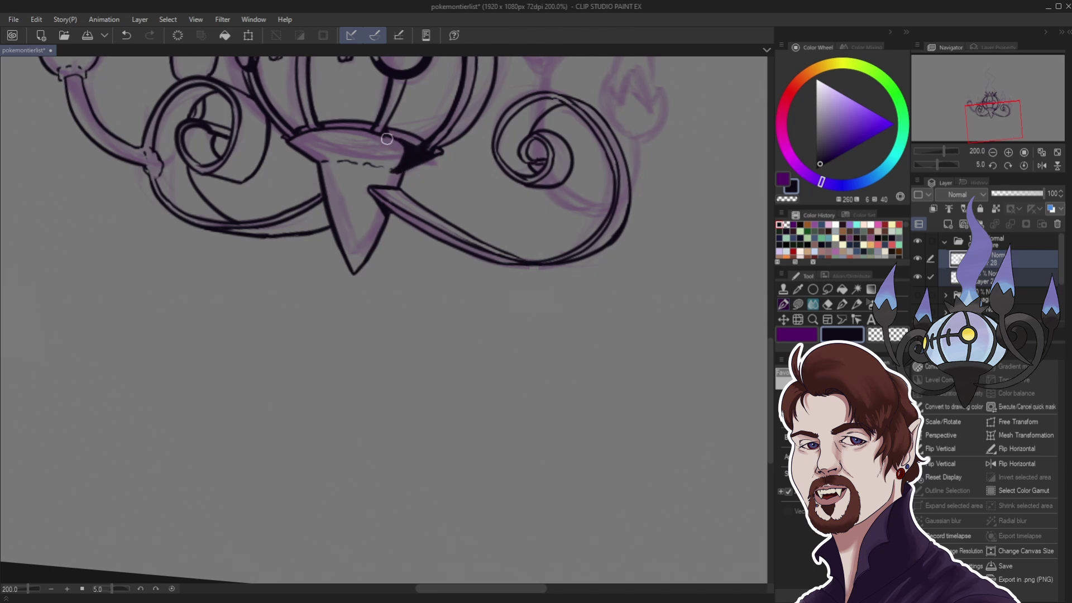
{"action": "mouse_move", "coordinate": [392, 145]}
{"action": "left_mouse_down"}
{"action": "mouse_move", "coordinate": [374, 161]}
{"action": "mouse_move", "coordinate": [399, 166]}
{"action": "mouse_move", "coordinate": [403, 150]}
{"action": "mouse_move", "coordinate": [370, 159]}
{"action": "mouse_move", "coordinate": [389, 141]}
{"action": "mouse_move", "coordinate": [379, 164]}
{"action": "mouse_move", "coordinate": [391, 148]}
{"action": "mouse_move", "coordinate": [384, 161]}
{"action": "mouse_move", "coordinate": [365, 135]}
{"action": "mouse_move", "coordinate": [398, 148]}
{"action": "left_mouse_up"}
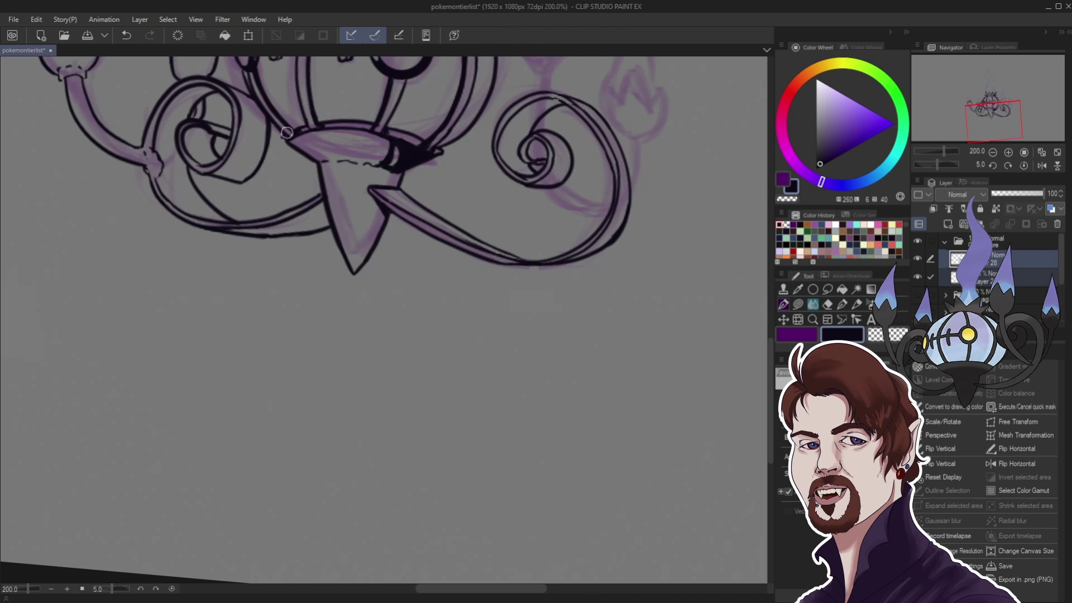
{"action": "mouse_move", "coordinate": [291, 144]}
{"action": "left_mouse_down"}
{"action": "mouse_move", "coordinate": [324, 162]}
{"action": "mouse_move", "coordinate": [324, 139]}
{"action": "left_mouse_up"}
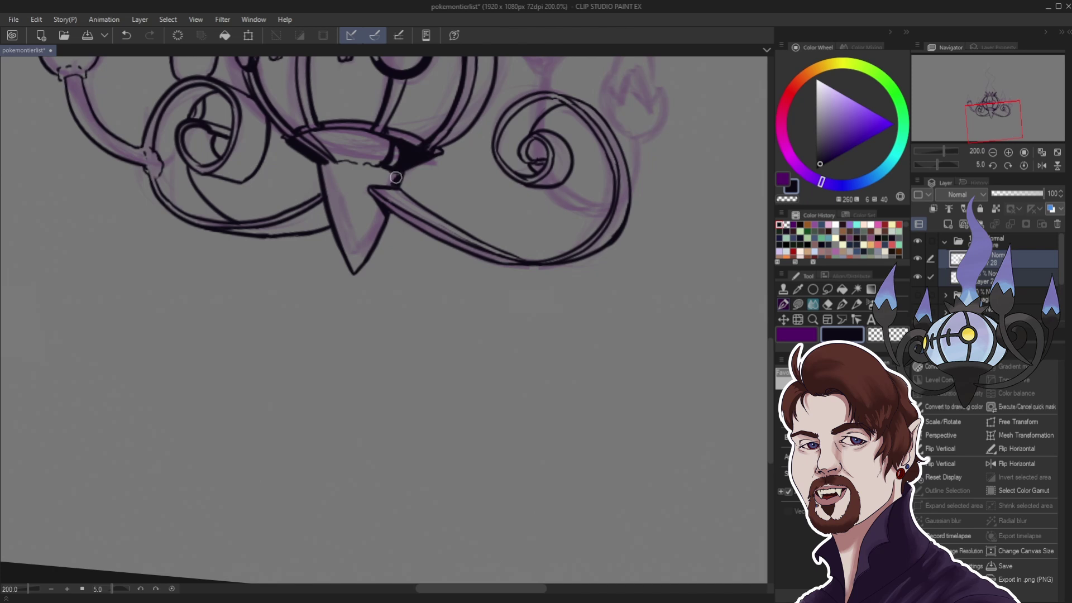
{"action": "left_click_drag", "start_coordinate": [384, 173], "coordinate": [366, 257]}
- Add dark hatched shadows to the right arm's outer bend, both spirals' upper bands and centres, and the left arm beside the spike
{"action": "left_click_drag", "start_coordinate": [583, 257], "coordinate": [625, 218]}
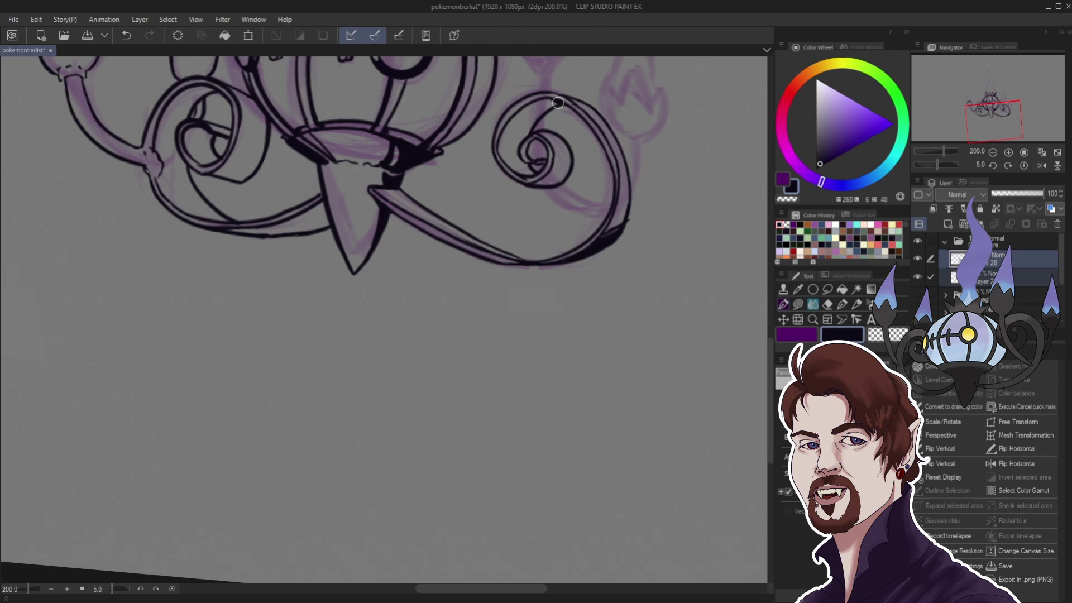
{"action": "mouse_move", "coordinate": [557, 103]}
{"action": "left_mouse_down"}
{"action": "mouse_move", "coordinate": [534, 104]}
{"action": "mouse_move", "coordinate": [526, 120]}
{"action": "left_mouse_up"}
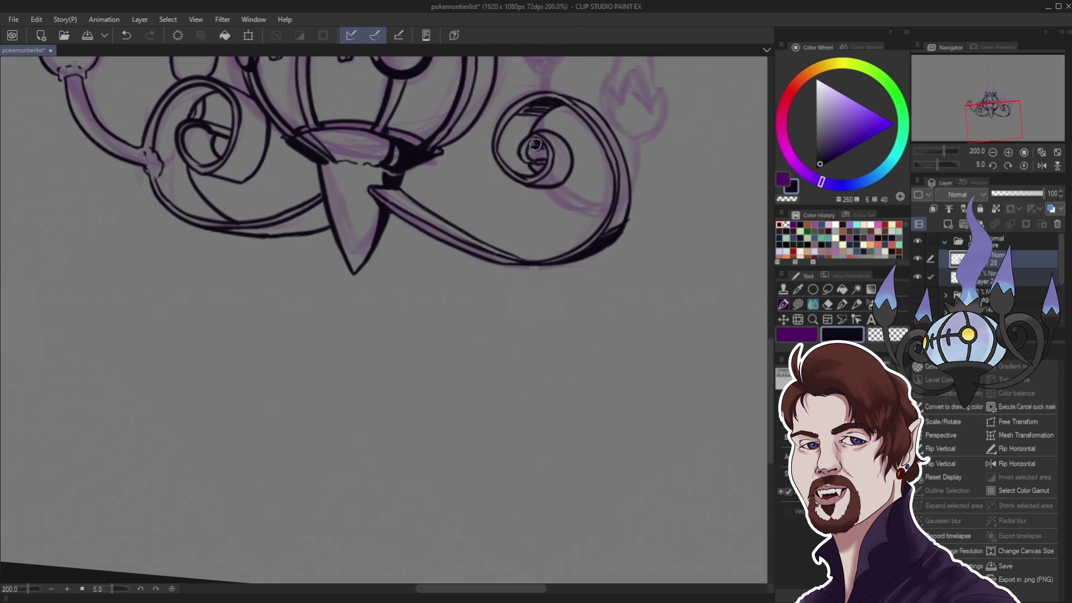
{"action": "left_click_drag", "start_coordinate": [533, 148], "coordinate": [541, 146]}
{"action": "mouse_move", "coordinate": [206, 130]}
{"action": "left_mouse_down"}
{"action": "mouse_move", "coordinate": [189, 134]}
{"action": "mouse_move", "coordinate": [211, 142]}
{"action": "mouse_move", "coordinate": [187, 134]}
{"action": "left_mouse_up"}
{"action": "mouse_move", "coordinate": [204, 90]}
{"action": "left_mouse_down"}
{"action": "mouse_move", "coordinate": [191, 90]}
{"action": "mouse_move", "coordinate": [215, 89]}
{"action": "mouse_move", "coordinate": [166, 106]}
{"action": "left_mouse_up"}
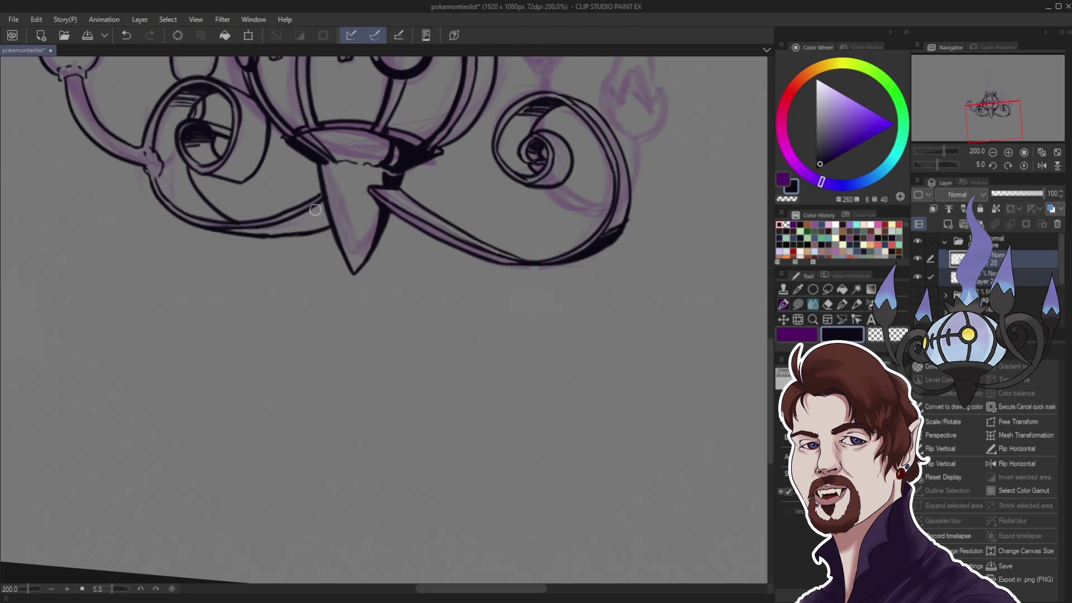
{"action": "mouse_move", "coordinate": [322, 211]}
{"action": "left_mouse_down"}
{"action": "mouse_move", "coordinate": [315, 217]}
{"action": "mouse_move", "coordinate": [329, 226]}
{"action": "mouse_move", "coordinate": [319, 211]}
{"action": "mouse_move", "coordinate": [327, 224]}
{"action": "mouse_move", "coordinate": [296, 226]}
{"action": "mouse_move", "coordinate": [321, 223]}
{"action": "mouse_move", "coordinate": [317, 211]}
{"action": "mouse_move", "coordinate": [315, 230]}
{"action": "mouse_move", "coordinate": [302, 231]}
{"action": "mouse_move", "coordinate": [318, 204]}
{"action": "left_mouse_up"}
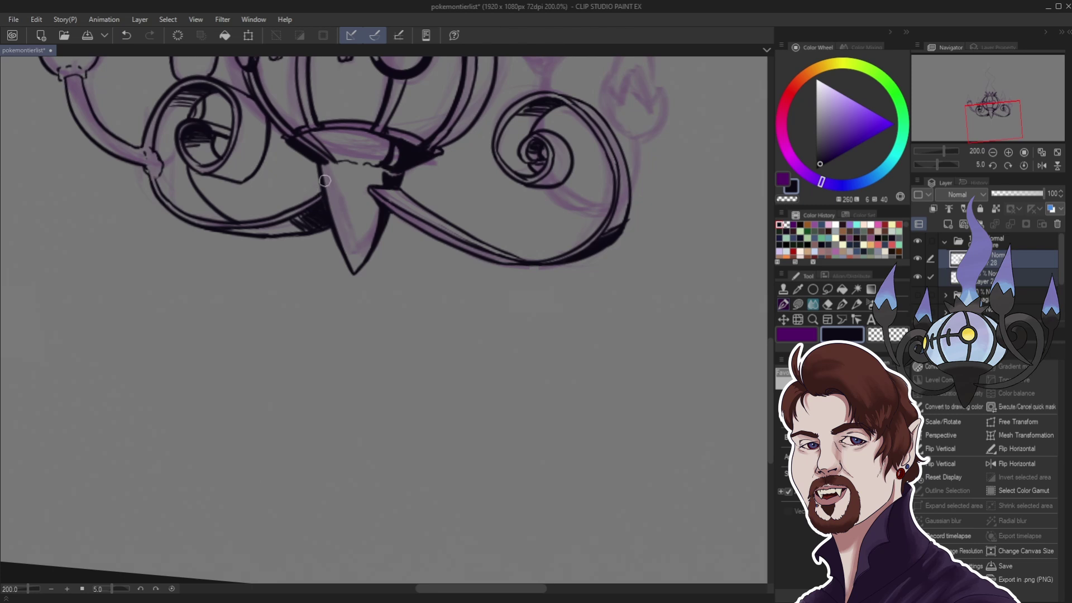
- Reset the canvas rotation to 0 degrees, then sketch and ink the right front candle's curved stem across the spiral to its joint on the arm
{"action": "scroll", "coordinate": [123, 582], "scroll_direction": "down", "scroll_amount": 4}
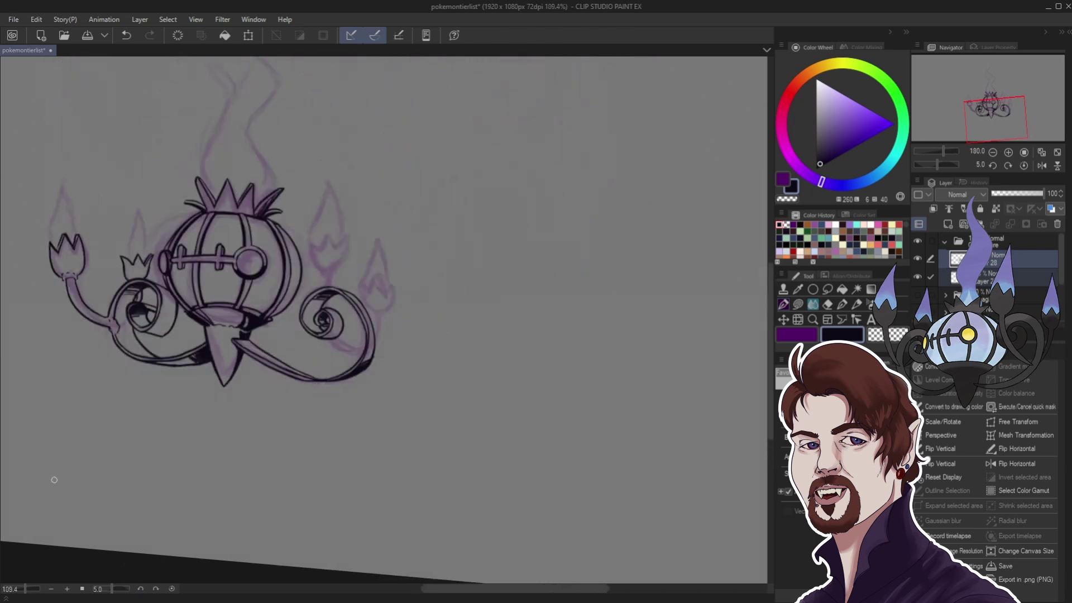
{"action": "scroll", "coordinate": [60, 441], "scroll_direction": "down", "scroll_amount": 1}
{"action": "scroll", "coordinate": [405, 212], "scroll_direction": "up", "scroll_amount": 4}
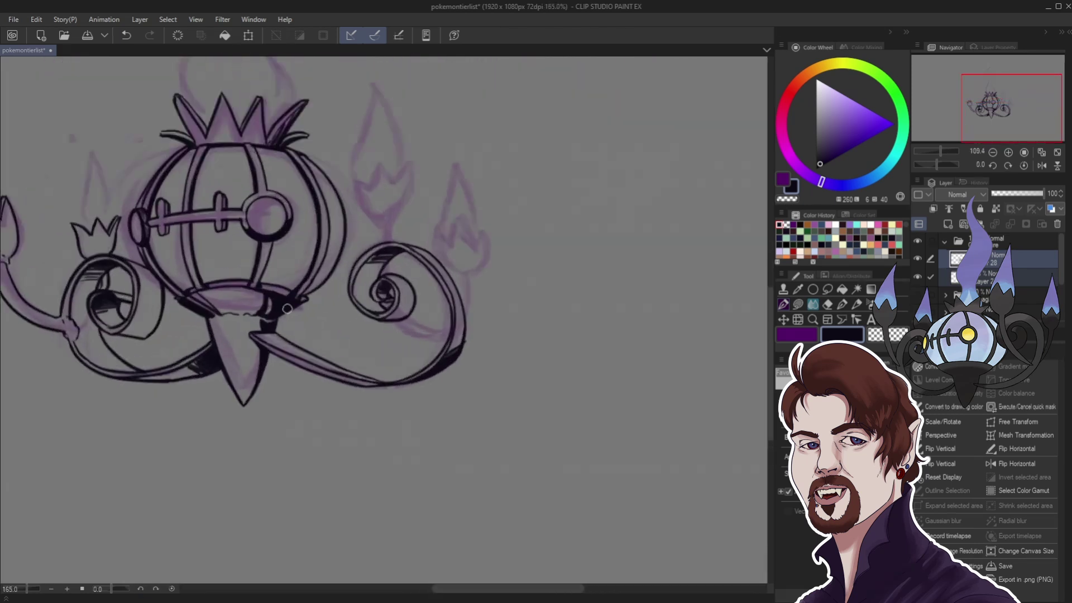
{"action": "mouse_move", "coordinate": [406, 195]}
{"action": "left_mouse_down"}
{"action": "mouse_move", "coordinate": [405, 271]}
{"action": "mouse_move", "coordinate": [422, 317]}
{"action": "left_mouse_up"}
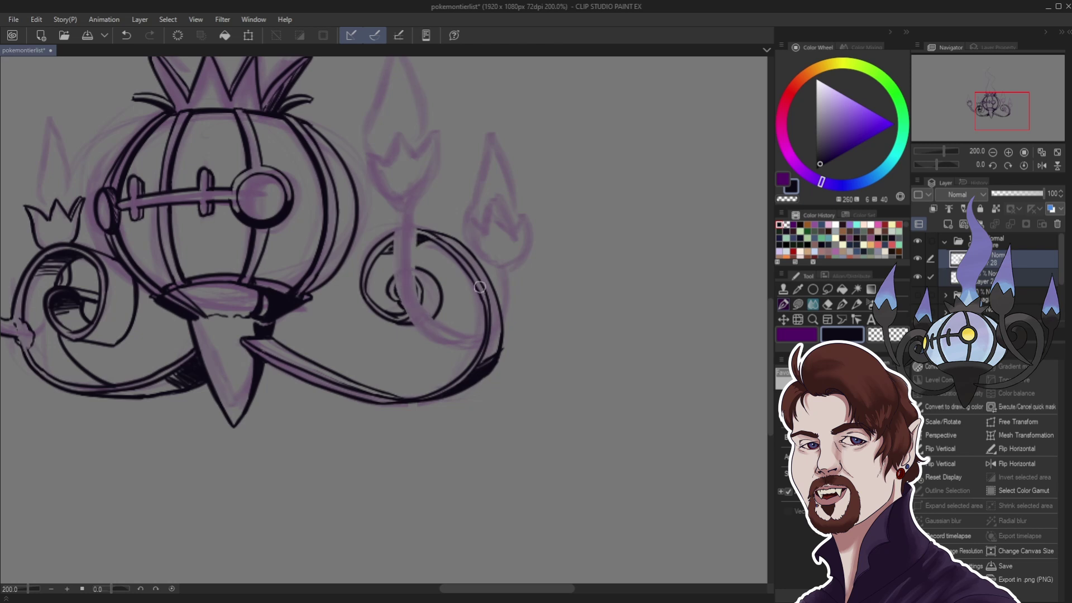
{"action": "mouse_move", "coordinate": [413, 209]}
{"action": "left_mouse_down"}
{"action": "mouse_move", "coordinate": [428, 314]}
{"action": "mouse_move", "coordinate": [469, 331]}
{"action": "mouse_move", "coordinate": [486, 318]}
{"action": "left_mouse_up"}
{"action": "mouse_move", "coordinate": [398, 221]}
{"action": "left_mouse_down"}
{"action": "mouse_move", "coordinate": [398, 285]}
{"action": "mouse_move", "coordinate": [412, 307]}
{"action": "mouse_move", "coordinate": [438, 331]}
{"action": "mouse_move", "coordinate": [494, 341]}
{"action": "mouse_move", "coordinate": [477, 356]}
{"action": "mouse_move", "coordinate": [486, 333]}
{"action": "mouse_move", "coordinate": [480, 344]}
{"action": "left_mouse_up"}
{"action": "scroll", "coordinate": [480, 344], "scroll_direction": "down", "scroll_amount": 2}
{"action": "scroll", "coordinate": [455, 312], "scroll_direction": "up", "scroll_amount": 3}
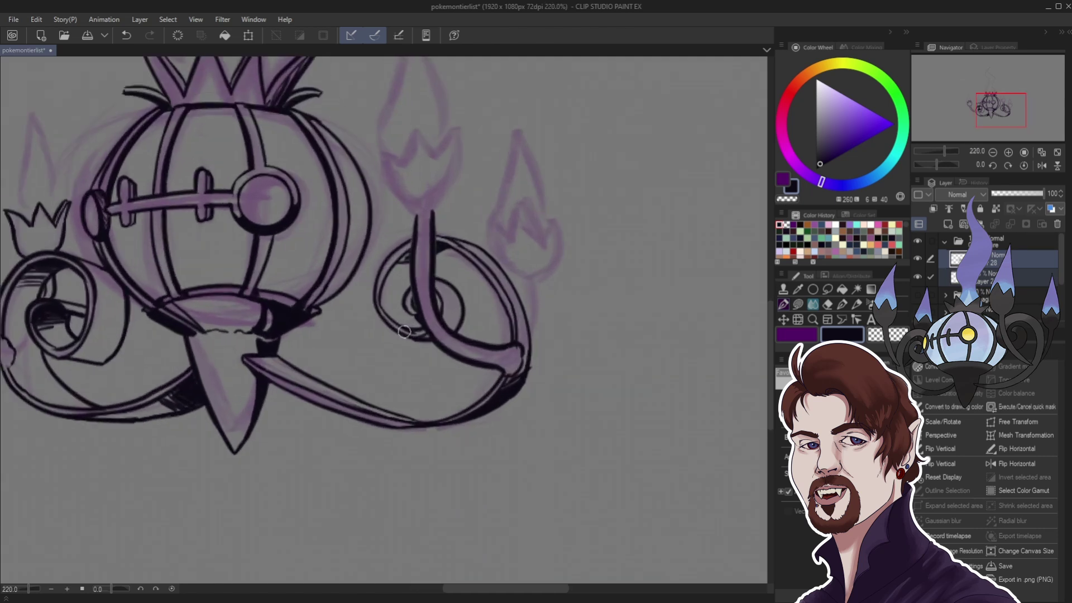
{"action": "scroll", "coordinate": [438, 225], "scroll_direction": "down", "scroll_amount": 2}
{"action": "scroll", "coordinate": [438, 224], "scroll_direction": "up", "scroll_amount": 3}
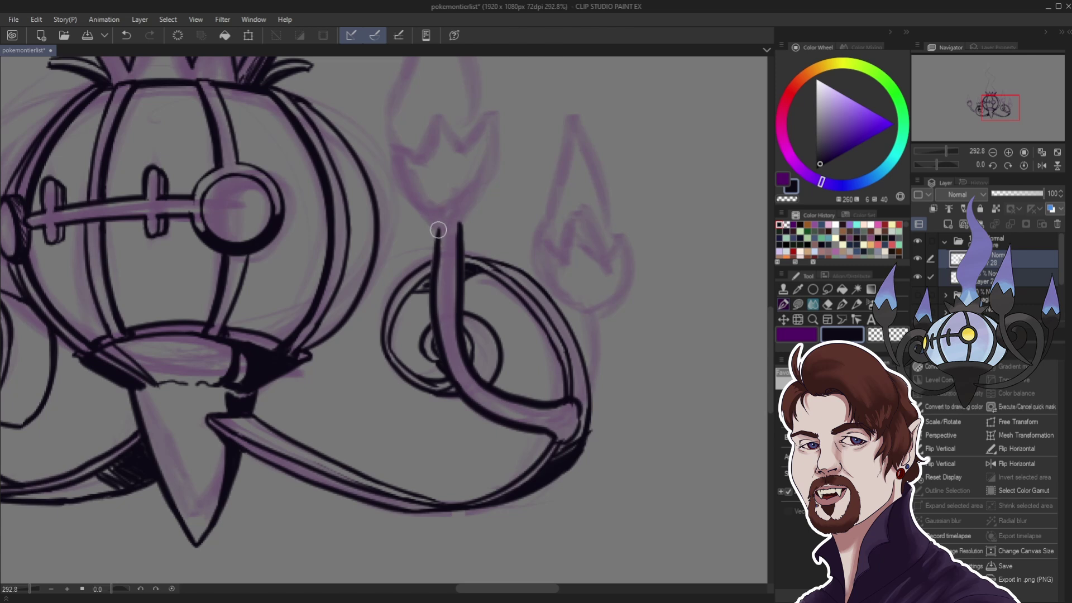
- Ink the right front candle's stem top, the small collar above it and its rounded cup with a three-pointed rim
{"action": "scroll", "coordinate": [449, 222], "scroll_direction": "down", "scroll_amount": 3}
{"action": "scroll", "coordinate": [455, 215], "scroll_direction": "up", "scroll_amount": 3}
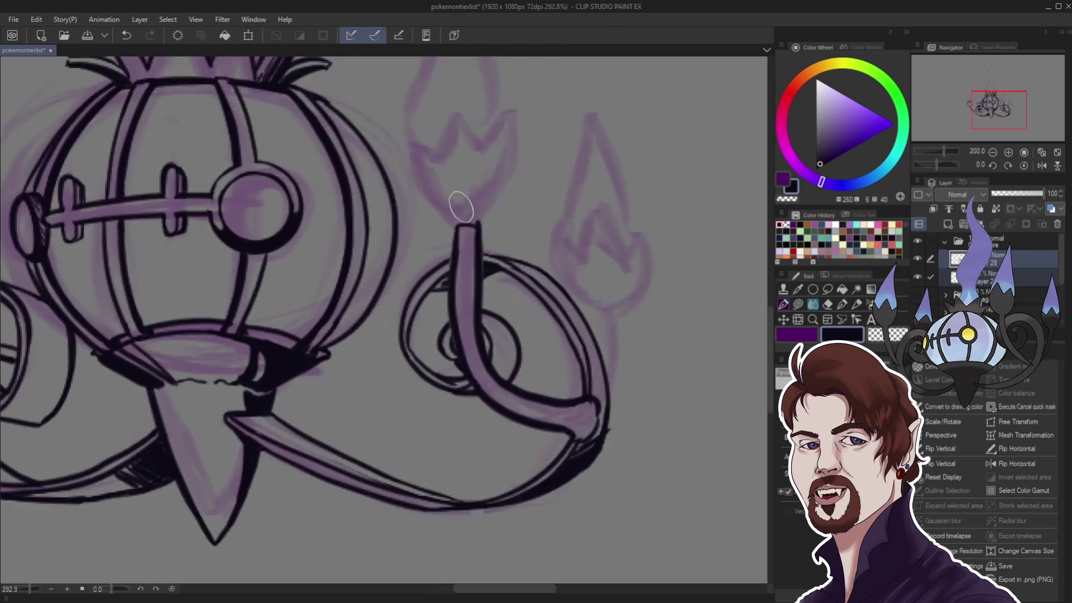
{"action": "scroll", "coordinate": [447, 222], "scroll_direction": "up", "scroll_amount": 1}
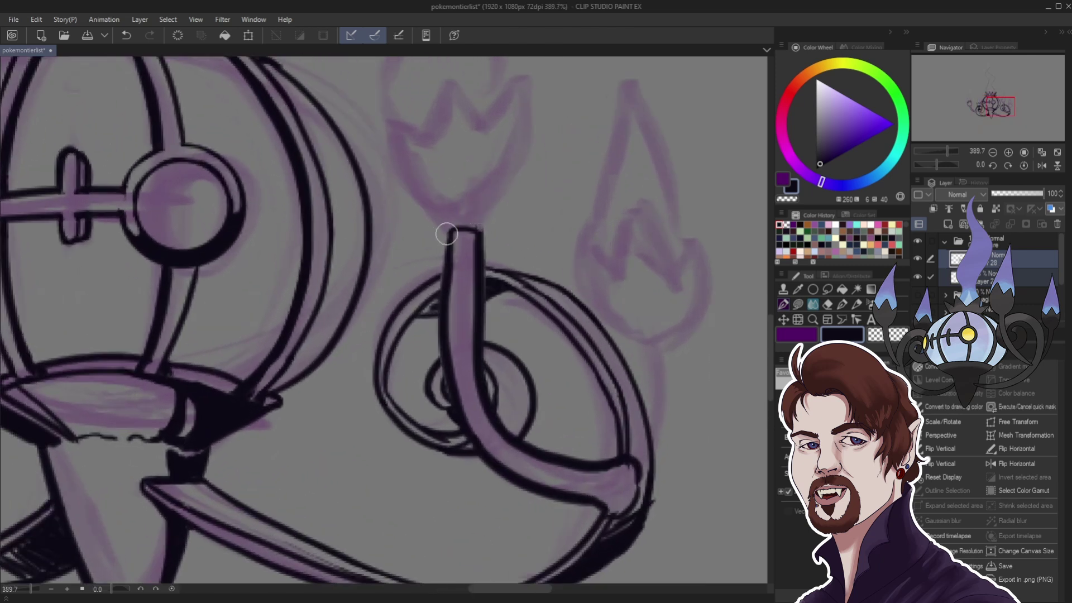
{"action": "mouse_move", "coordinate": [444, 223]}
{"action": "left_mouse_down"}
{"action": "mouse_move", "coordinate": [484, 213]}
{"action": "mouse_move", "coordinate": [485, 228]}
{"action": "mouse_move", "coordinate": [423, 210]}
{"action": "mouse_move", "coordinate": [410, 130]}
{"action": "mouse_move", "coordinate": [449, 163]}
{"action": "mouse_move", "coordinate": [470, 103]}
{"action": "mouse_move", "coordinate": [503, 168]}
{"action": "mouse_move", "coordinate": [500, 156]}
{"action": "mouse_move", "coordinate": [541, 101]}
{"action": "mouse_move", "coordinate": [545, 178]}
{"action": "mouse_move", "coordinate": [505, 236]}
{"action": "left_mouse_up"}
{"action": "scroll", "coordinate": [480, 235], "scroll_direction": "down", "scroll_amount": 1}
{"action": "scroll", "coordinate": [480, 235], "scroll_direction": "up", "scroll_amount": 1}
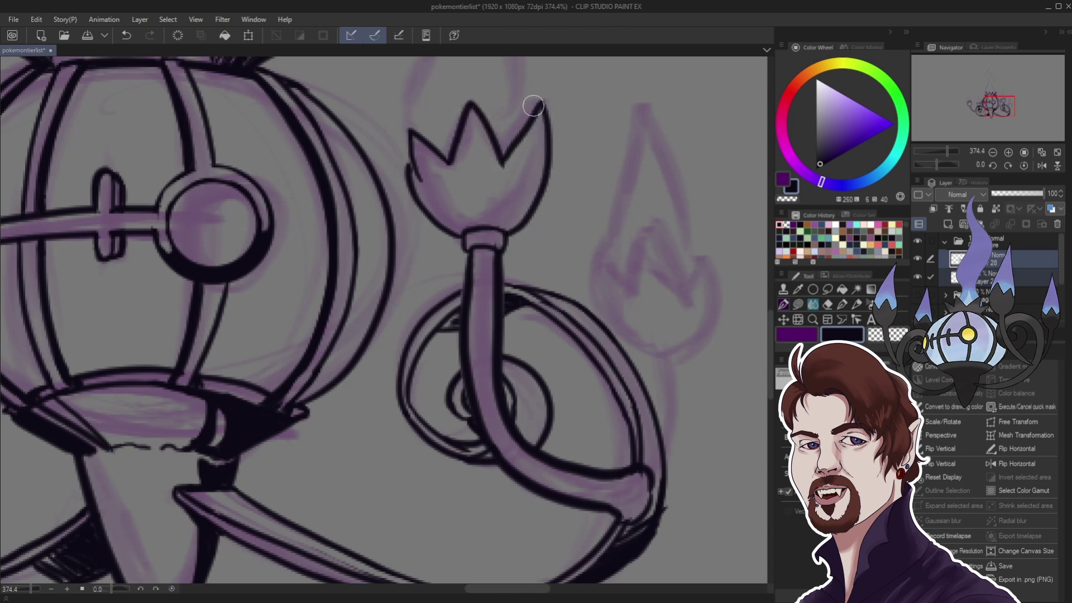
{"action": "left_click_drag", "start_coordinate": [540, 101], "coordinate": [500, 146]}
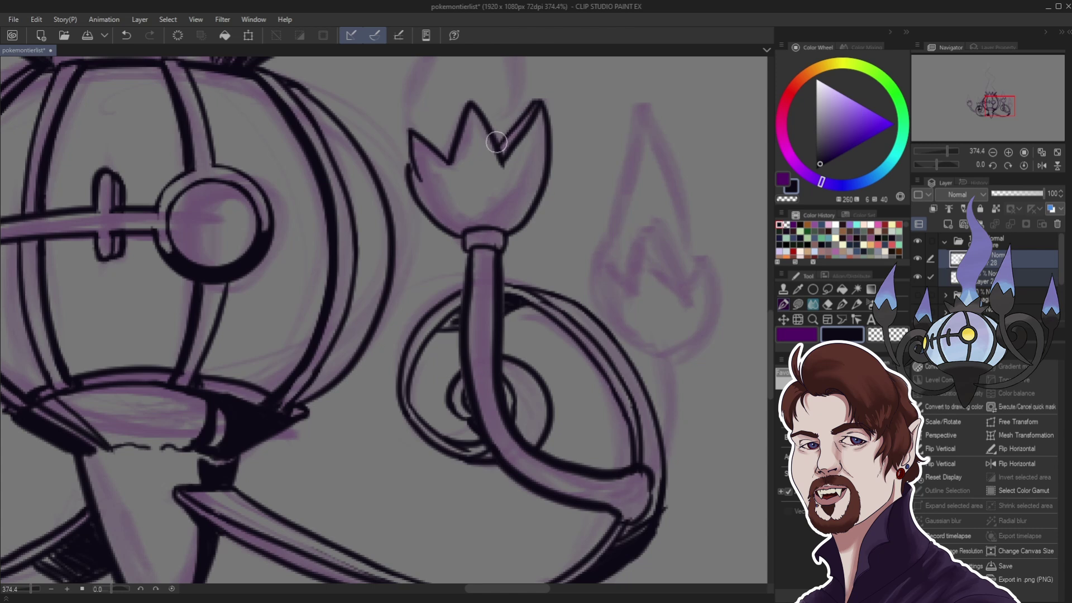
{"action": "left_click_drag", "start_coordinate": [413, 129], "coordinate": [427, 132]}
- Ink the outermost right candle's short stem rising from behind the arm, and cap it with a small collar
{"action": "scroll", "coordinate": [410, 193], "scroll_direction": "down", "scroll_amount": 5}
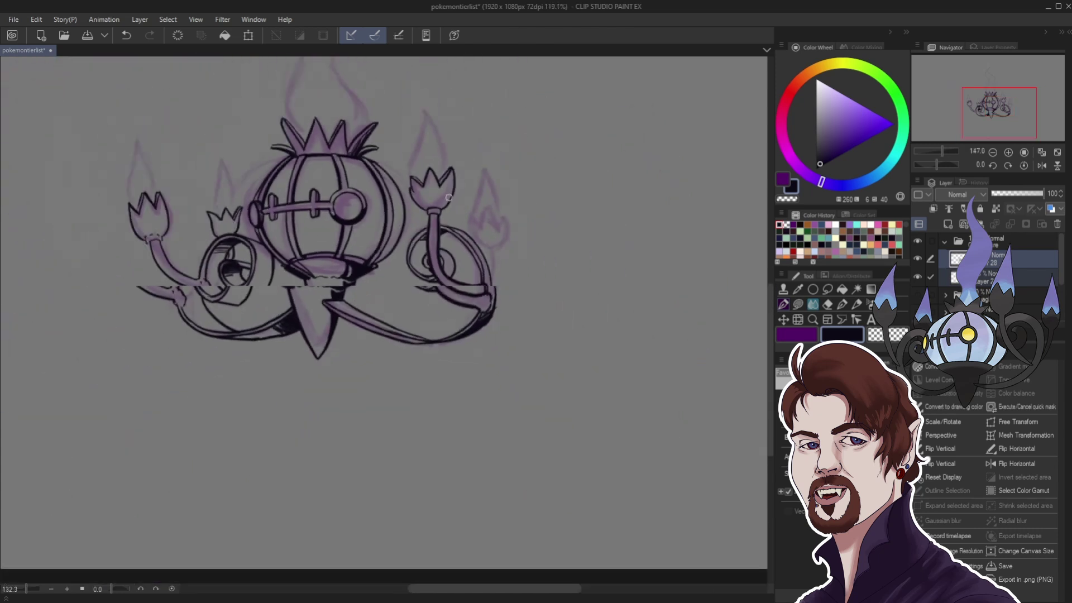
{"action": "scroll", "coordinate": [449, 197], "scroll_direction": "up", "scroll_amount": 3}
{"action": "scroll", "coordinate": [540, 290], "scroll_direction": "up", "scroll_amount": 1}
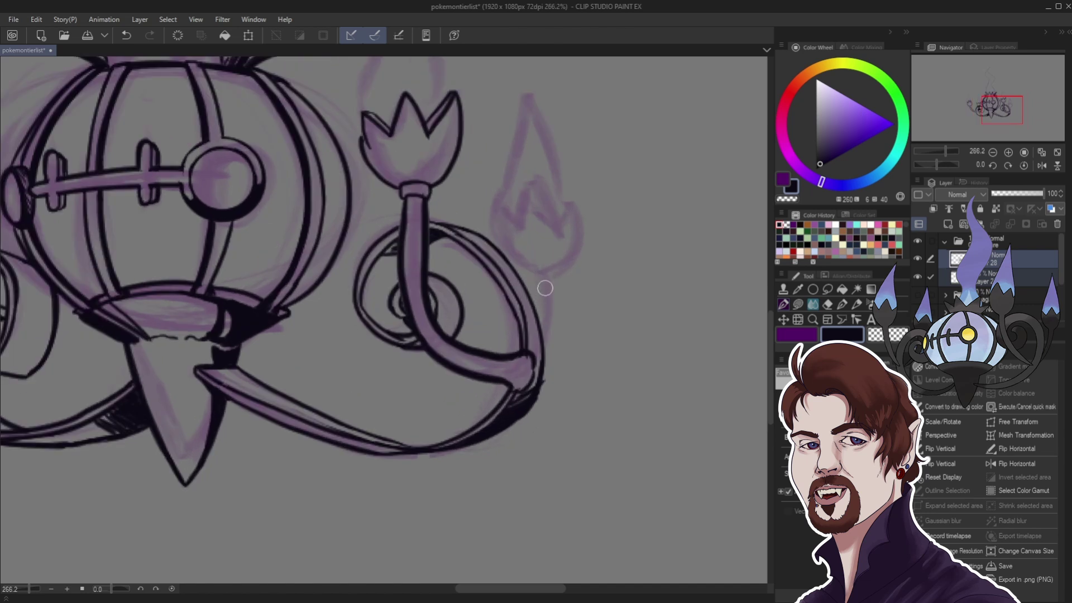
{"action": "left_click_drag", "start_coordinate": [554, 268], "coordinate": [540, 382]}
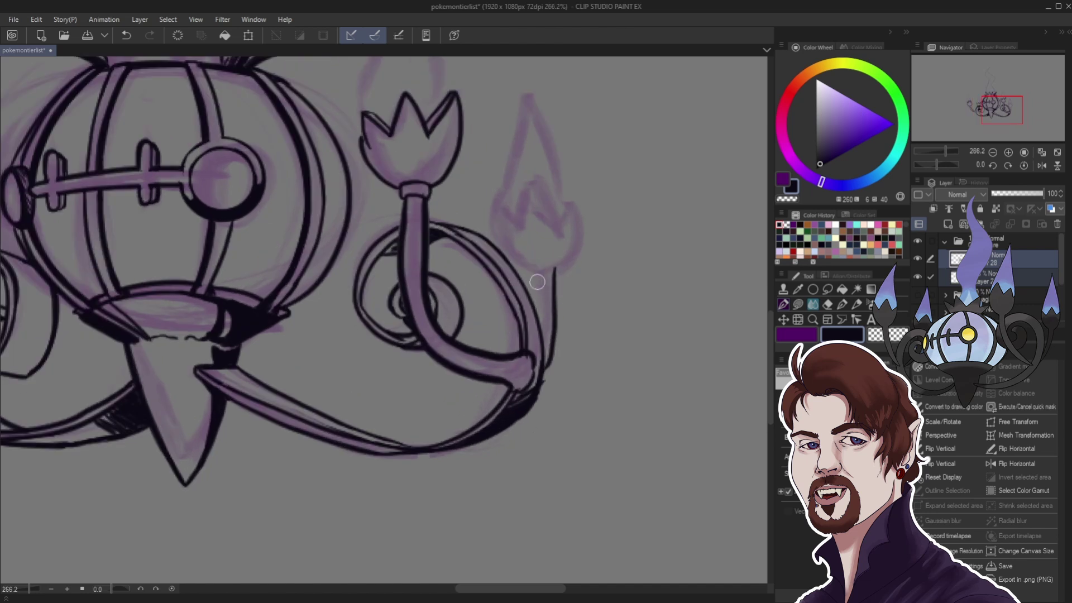
{"action": "left_click_drag", "start_coordinate": [536, 275], "coordinate": [542, 324]}
{"action": "left_click_drag", "start_coordinate": [530, 270], "coordinate": [547, 266]}
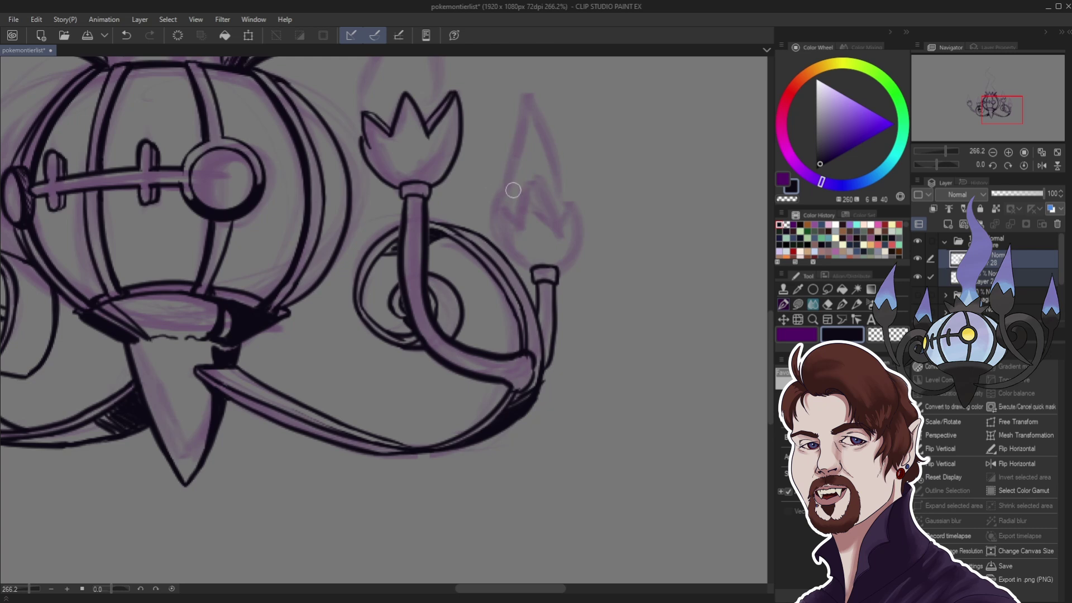
- Ink the outermost right candle's rounded cup with its pointed rim above the collar, redoing the first side curve
{"action": "mouse_move", "coordinate": [561, 272]}
{"action": "left_mouse_down"}
{"action": "mouse_move", "coordinate": [585, 236]}
{"action": "mouse_move", "coordinate": [577, 205]}
{"action": "left_mouse_up"}
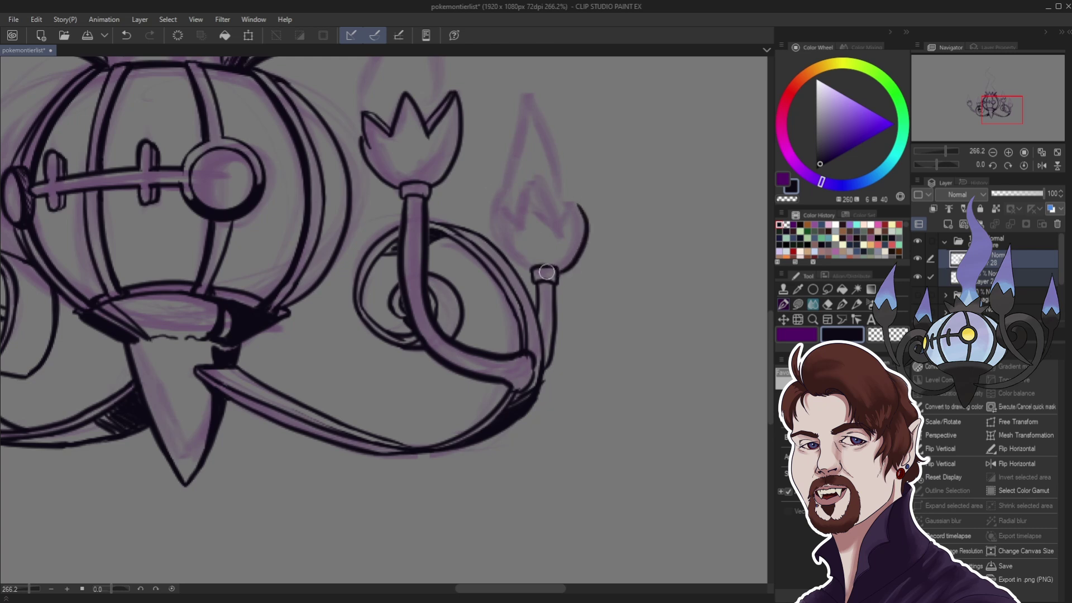
{"action": "key", "text": "ctrl+z"}
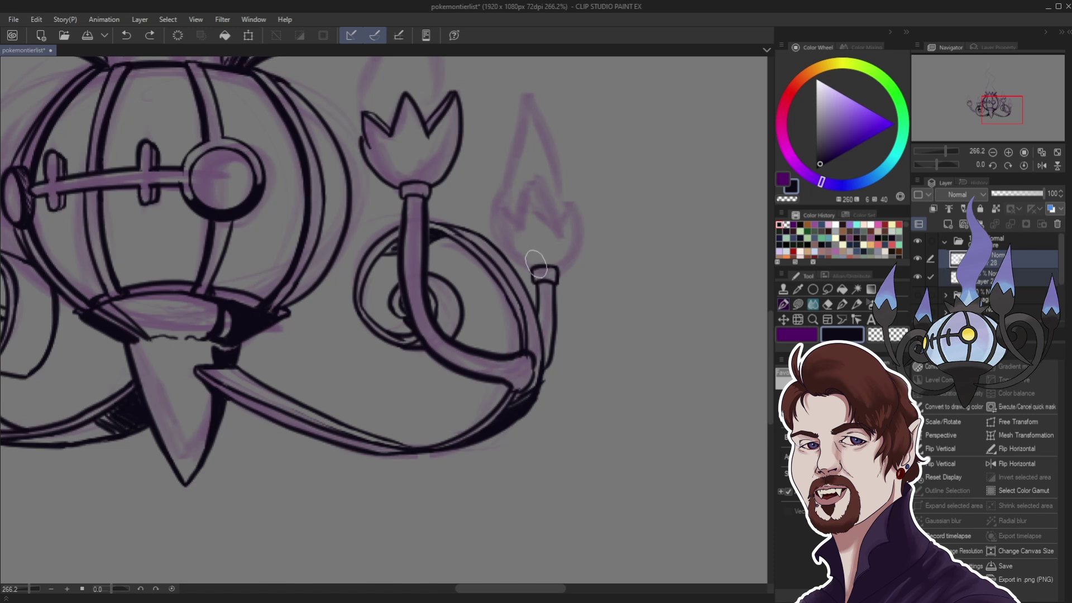
{"action": "mouse_move", "coordinate": [558, 271]}
{"action": "left_mouse_down"}
{"action": "mouse_move", "coordinate": [578, 198]}
{"action": "mouse_move", "coordinate": [561, 226]}
{"action": "mouse_move", "coordinate": [538, 179]}
{"action": "mouse_move", "coordinate": [517, 222]}
{"action": "left_mouse_up"}
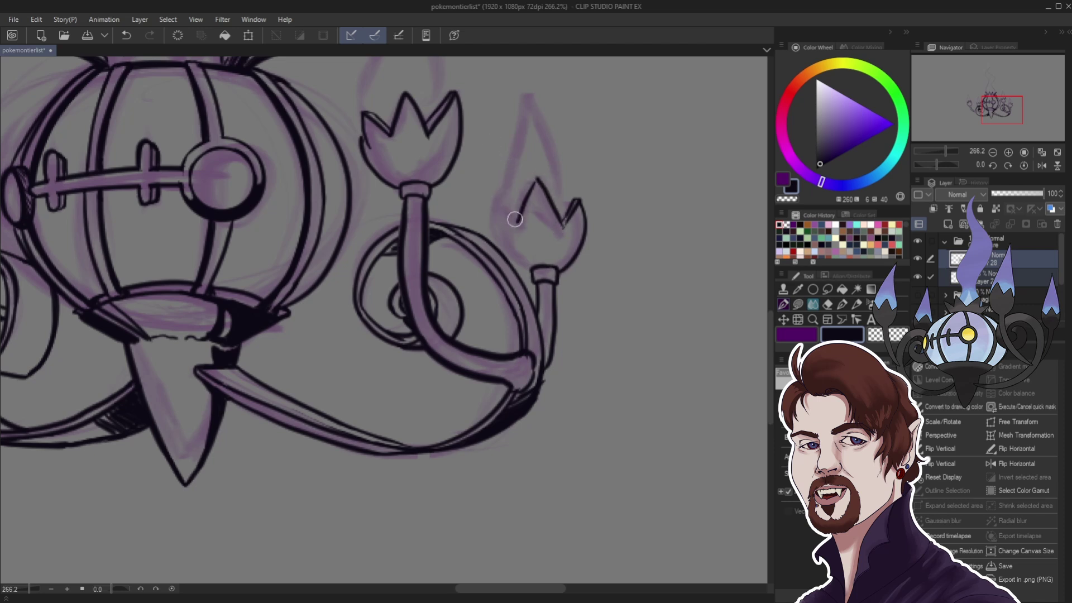
{"action": "mouse_move", "coordinate": [516, 222]}
{"action": "left_mouse_down"}
{"action": "mouse_move", "coordinate": [497, 194]}
{"action": "mouse_move", "coordinate": [499, 241]}
{"action": "mouse_move", "coordinate": [529, 262]}
{"action": "left_mouse_up"}
- Hide the purple sketch layer to check the whole Chandelure line art on its own
{"action": "scroll", "coordinate": [570, 213], "scroll_direction": "down", "scroll_amount": 6}
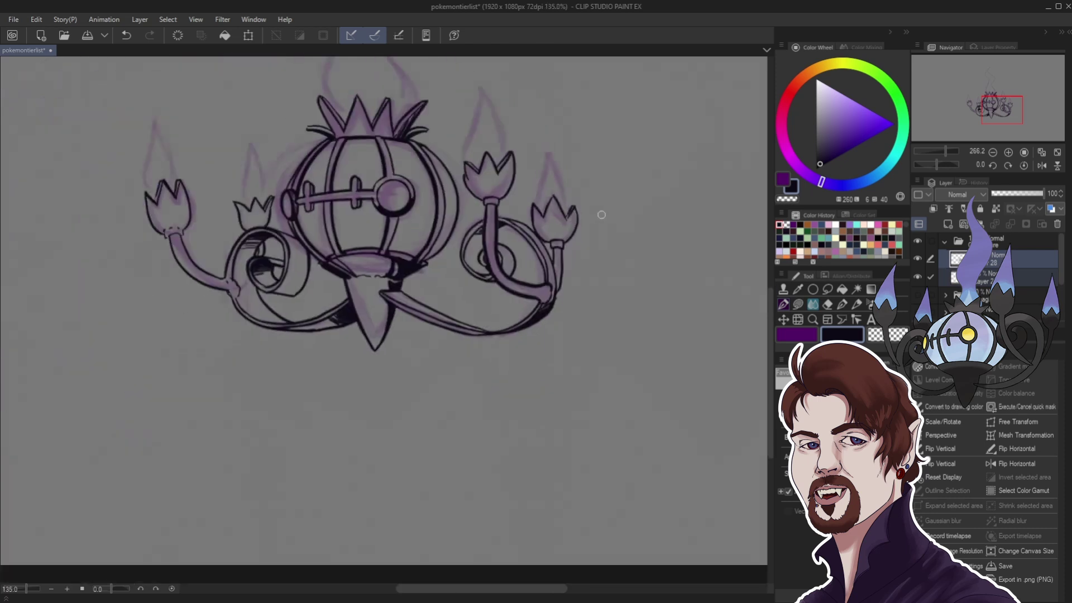
{"action": "scroll", "coordinate": [415, 116], "scroll_direction": "up", "scroll_amount": 2}
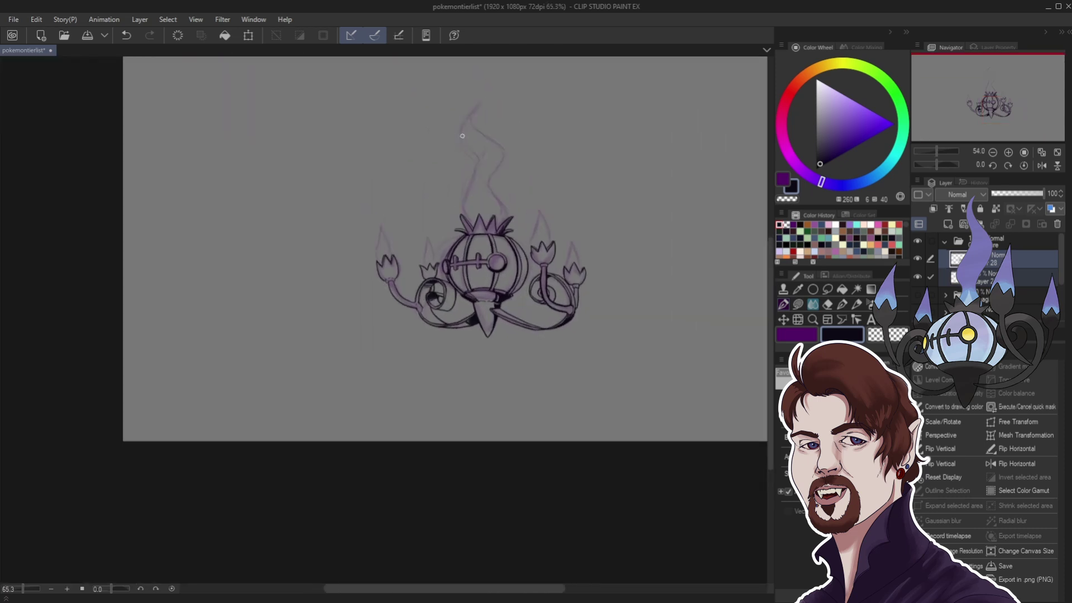
{"action": "scroll", "coordinate": [461, 137], "scroll_direction": "up", "scroll_amount": 3}
{"action": "scroll", "coordinate": [474, 281], "scroll_direction": "down", "scroll_amount": 1}
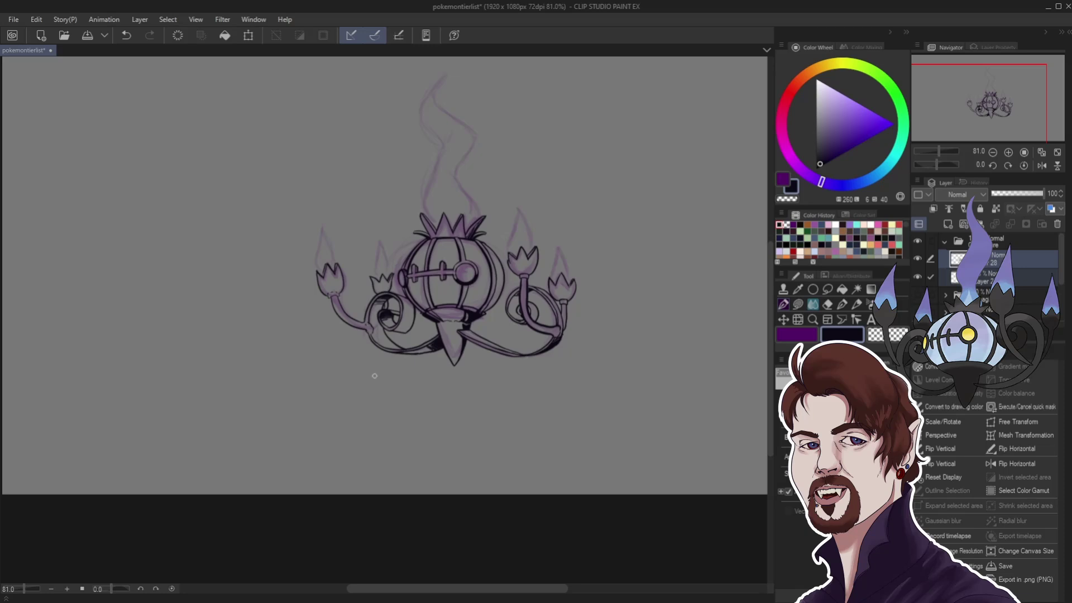
{"action": "scroll", "coordinate": [374, 376], "scroll_direction": "up", "scroll_amount": 1}
{"action": "left_click", "coordinate": [917, 276]}
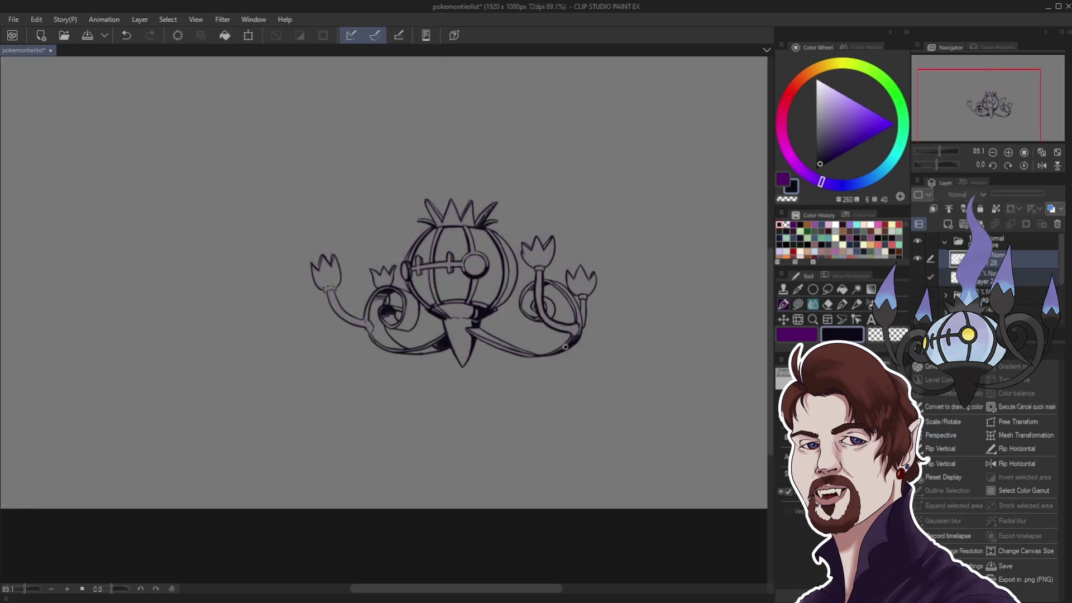
{"action": "scroll", "coordinate": [724, 347], "scroll_direction": "down", "scroll_amount": 2}
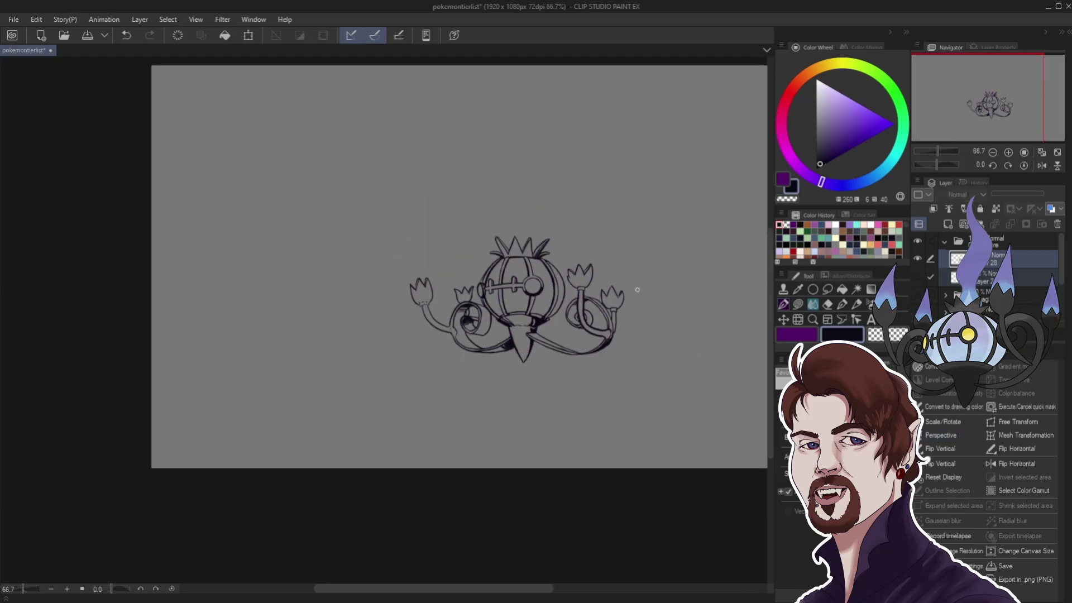
- Add dark shadow strokes inside the crown's spikes on top of the globe
{"action": "scroll", "coordinate": [489, 234], "scroll_direction": "up", "scroll_amount": 5}
{"action": "scroll", "coordinate": [489, 234], "scroll_direction": "up", "scroll_amount": 3}
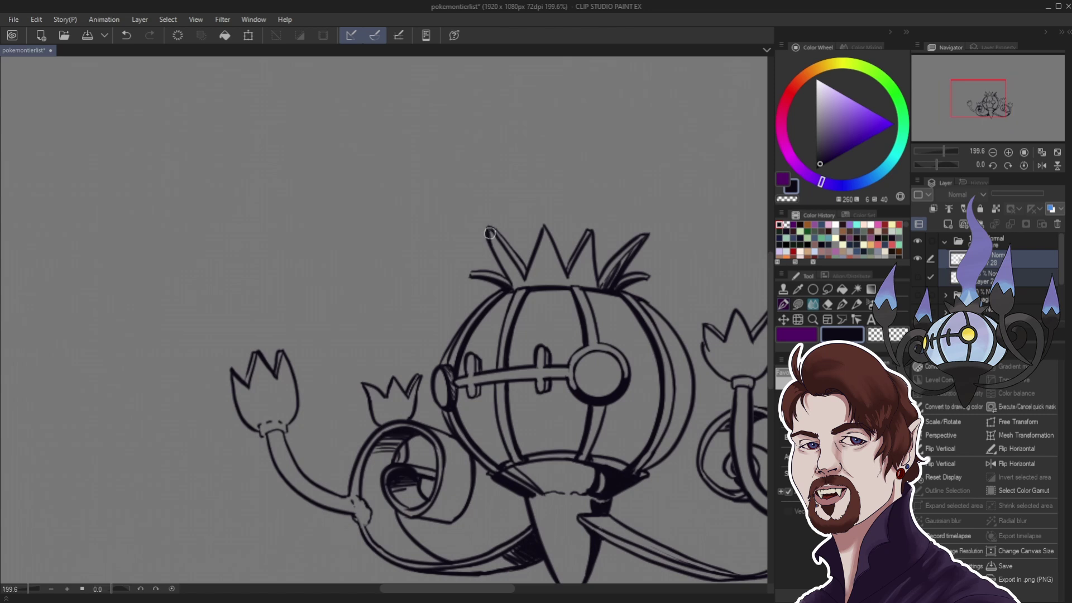
{"action": "mouse_move", "coordinate": [490, 233]}
{"action": "left_mouse_down"}
{"action": "mouse_move", "coordinate": [514, 284]}
{"action": "mouse_move", "coordinate": [513, 252]}
{"action": "mouse_move", "coordinate": [526, 279]}
{"action": "mouse_move", "coordinate": [543, 230]}
{"action": "mouse_move", "coordinate": [550, 284]}
{"action": "mouse_move", "coordinate": [561, 260]}
{"action": "mouse_move", "coordinate": [573, 289]}
{"action": "mouse_move", "coordinate": [583, 246]}
{"action": "mouse_move", "coordinate": [597, 279]}
{"action": "left_mouse_up"}
- Toggle the sketch layer's visibility on and off to compare the rough sketch with the finished line art
{"action": "scroll", "coordinate": [444, 409], "scroll_direction": "down", "scroll_amount": 5}
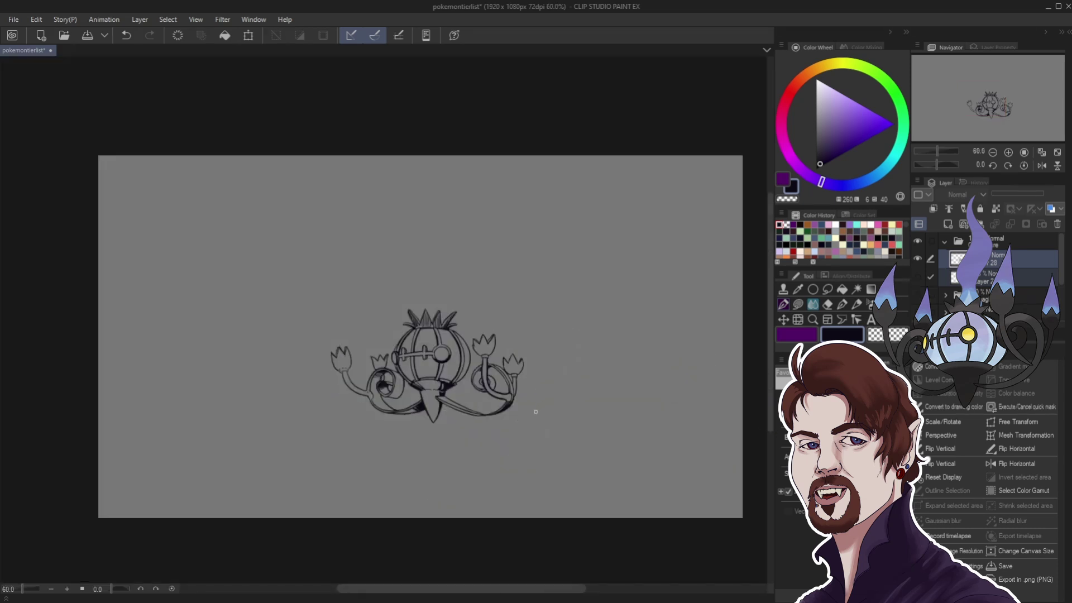
{"action": "scroll", "coordinate": [480, 427], "scroll_direction": "up", "scroll_amount": 1}
{"action": "scroll", "coordinate": [430, 440], "scroll_direction": "down", "scroll_amount": 1}
{"action": "scroll", "coordinate": [388, 436], "scroll_direction": "up", "scroll_amount": 2}
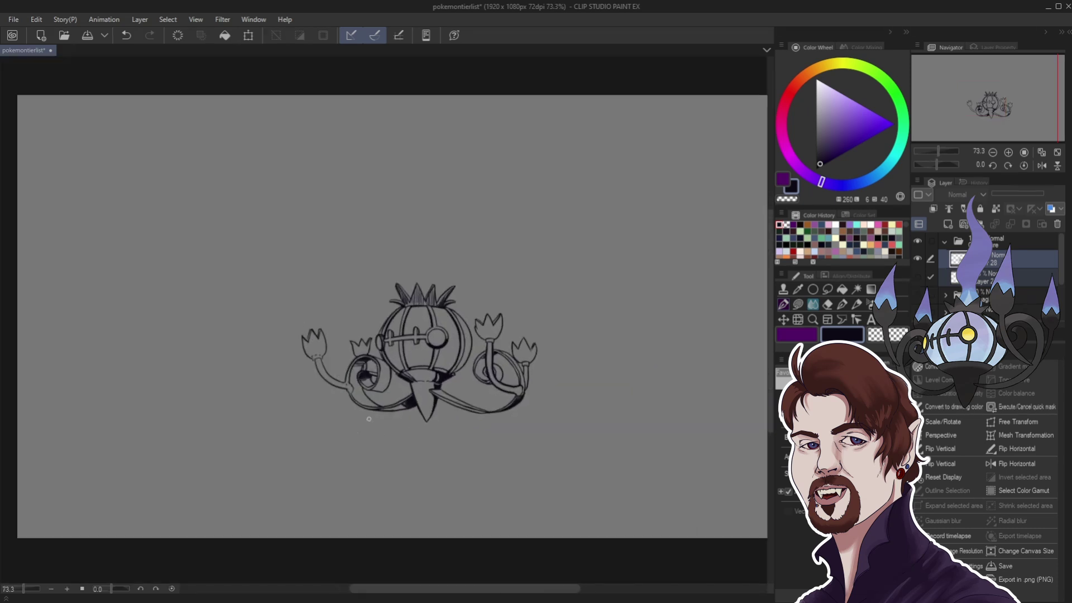
{"action": "left_click", "coordinate": [916, 278]}
{"action": "left_click", "coordinate": [915, 275]}
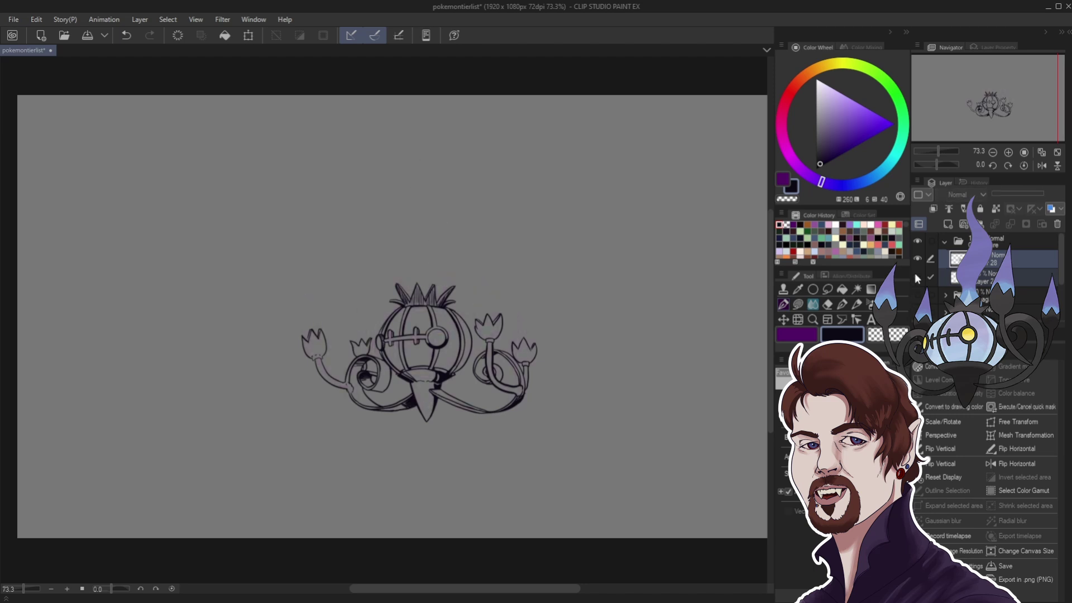